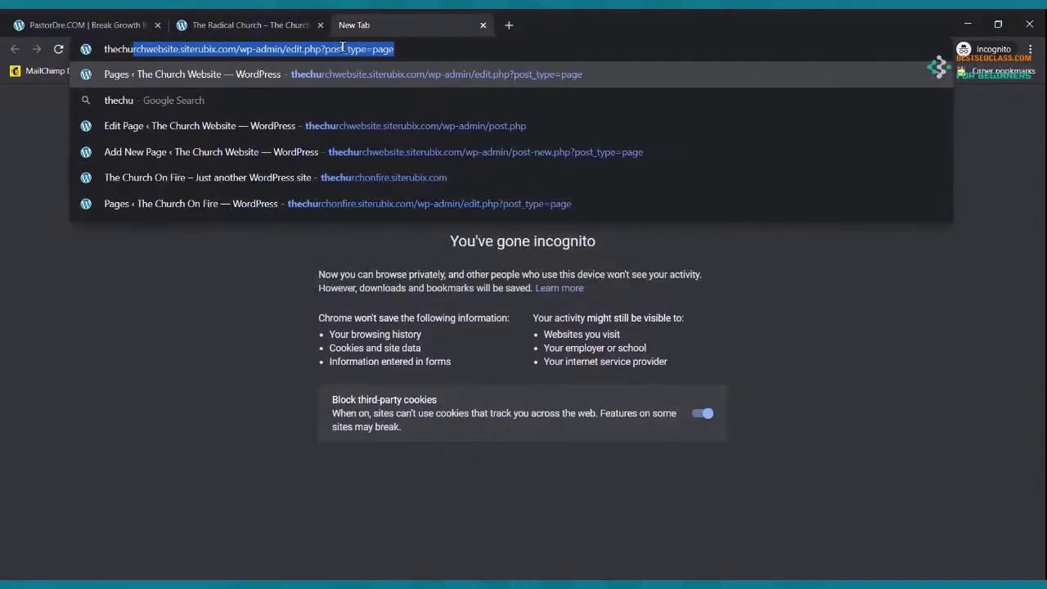
- Trim the address to the church website's root, load its homepage and scroll through it
key("Right")
key("BackSpace")
key("BackSpace")
key("BackSpace")
key("BackSpace")
key("BackSpace")
key("BackSpace")
key("BackSpace")
key("BackSpace")
key("BackSpace")
key("BackSpace")
key("BackSpace")
key("BackSpace")
key("BackSpace")
key("BackSpace")
key("BackSpace")
key("BackSpace")
key("BackSpace")
key("BackSpace")
key("BackSpace")
key("BackSpace")
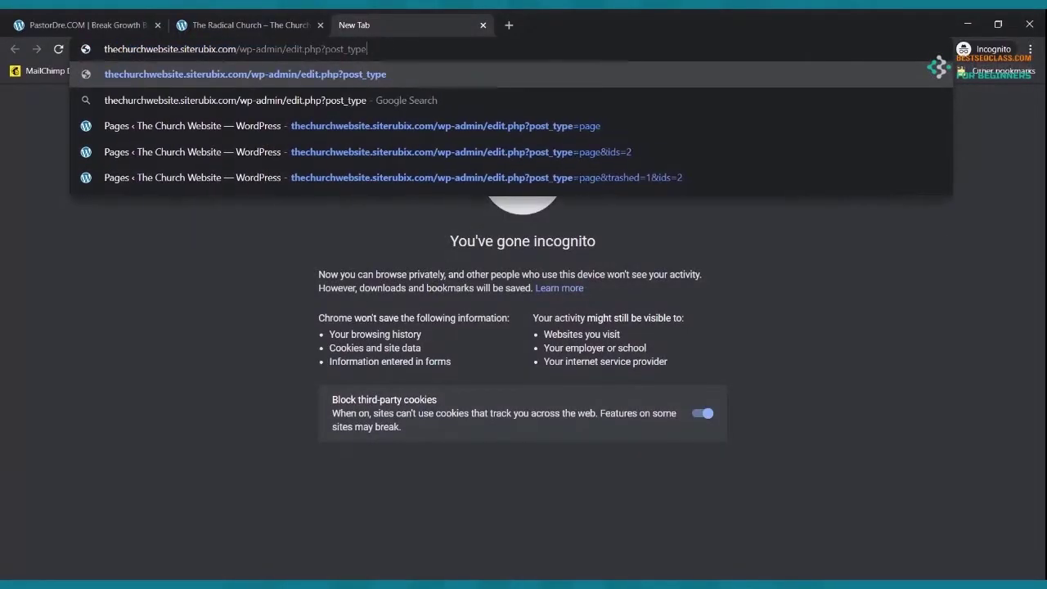
key("BackSpace")
key("BackSpace")
key("Return")
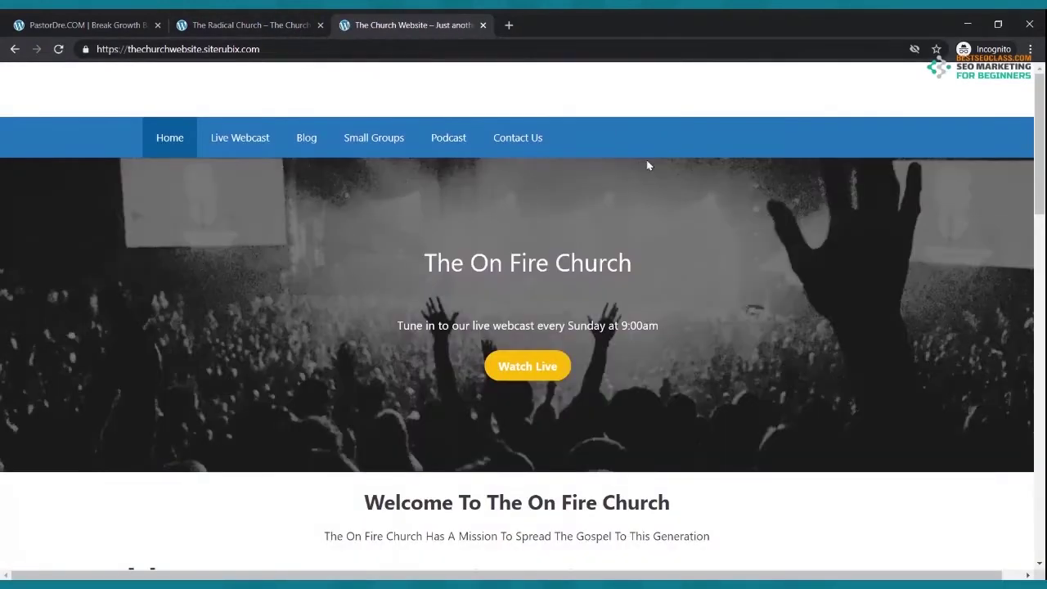
scroll(721, 193, "down", 4)
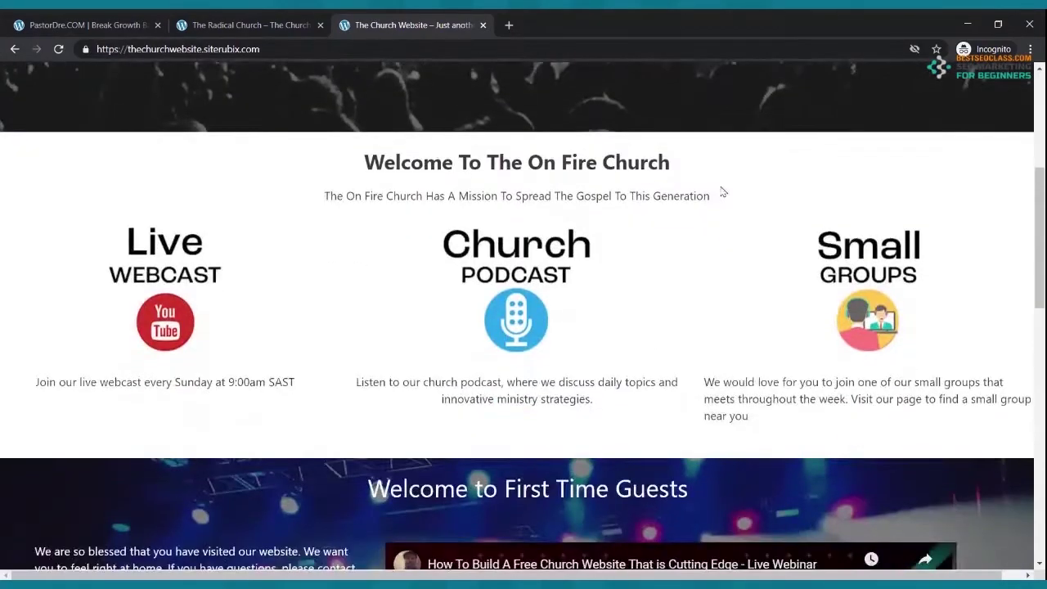
scroll(721, 193, "down", 7)
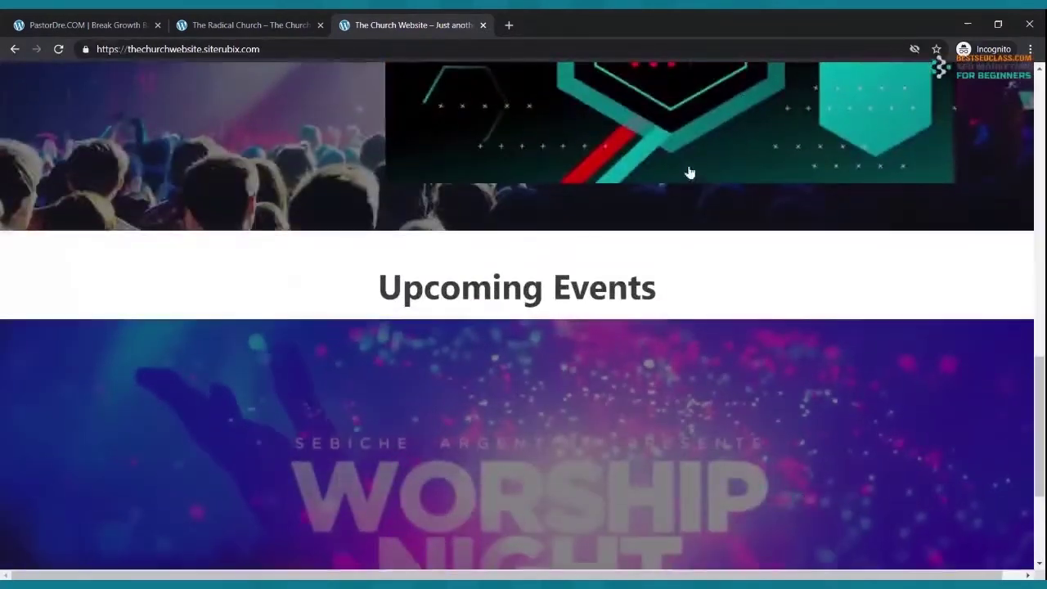
scroll(689, 173, "down", 3)
scroll(678, 175, "up", 14)
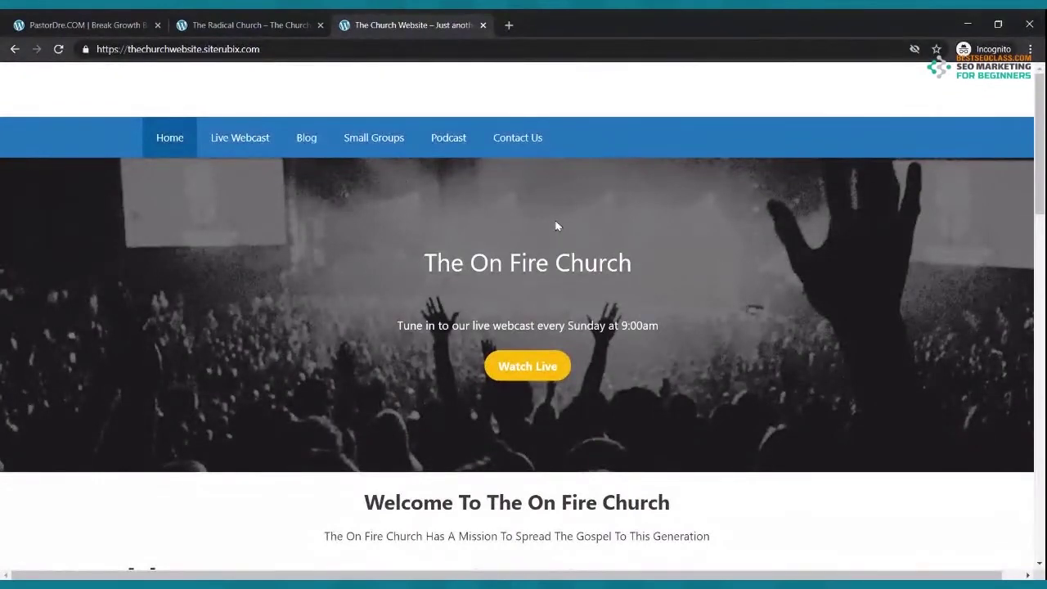
- Compare the church site with The Radical Church site, then close The Radical Church tab
key("ctrl+shift+Tab")
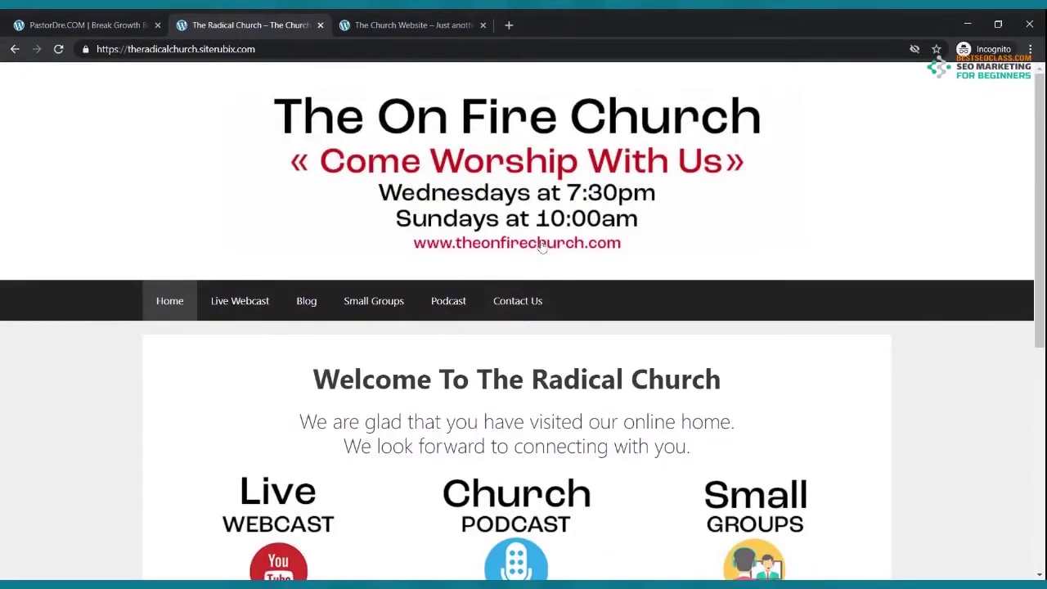
left_click(413, 24)
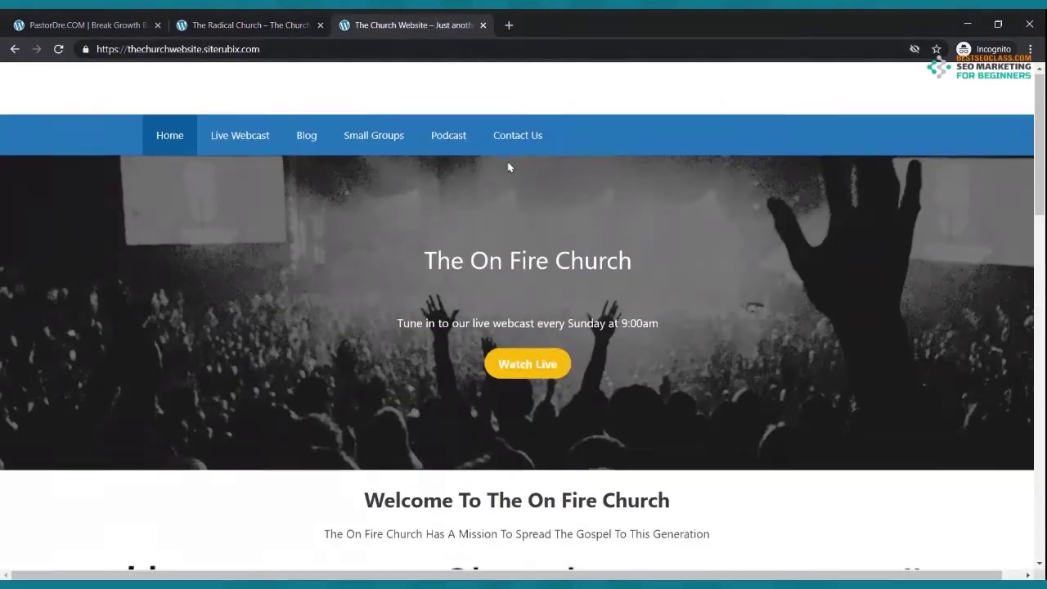
scroll(508, 167, "down", 6)
scroll(508, 167, "up", 6)
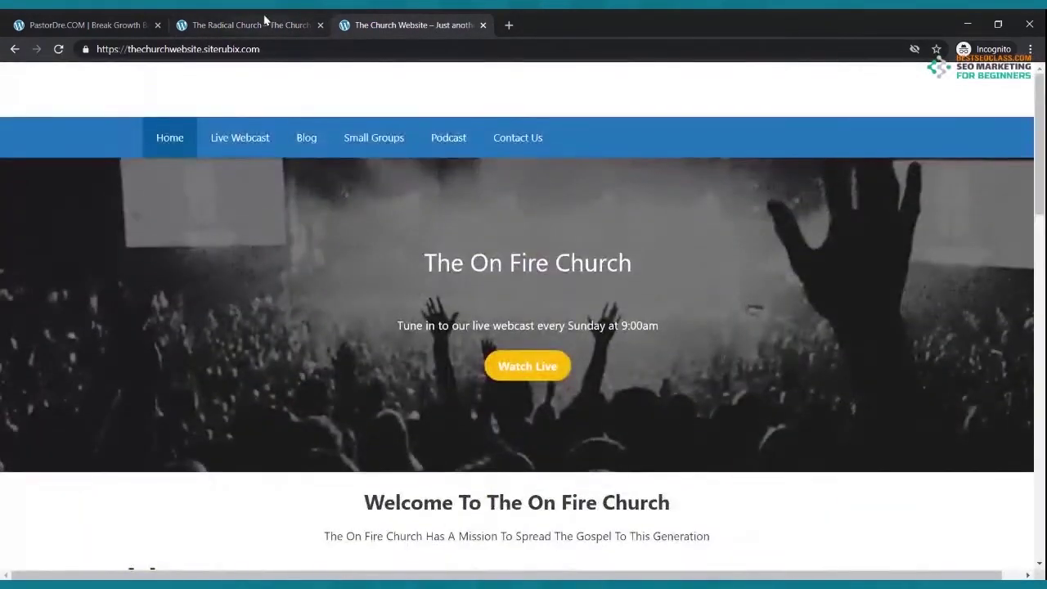
left_click(246, 24)
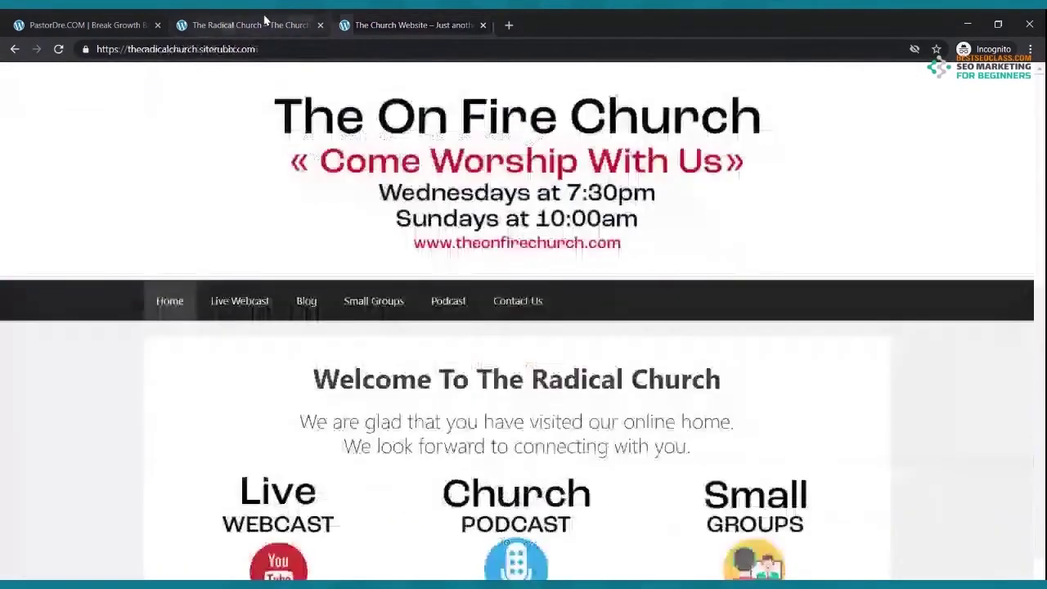
left_click(320, 25)
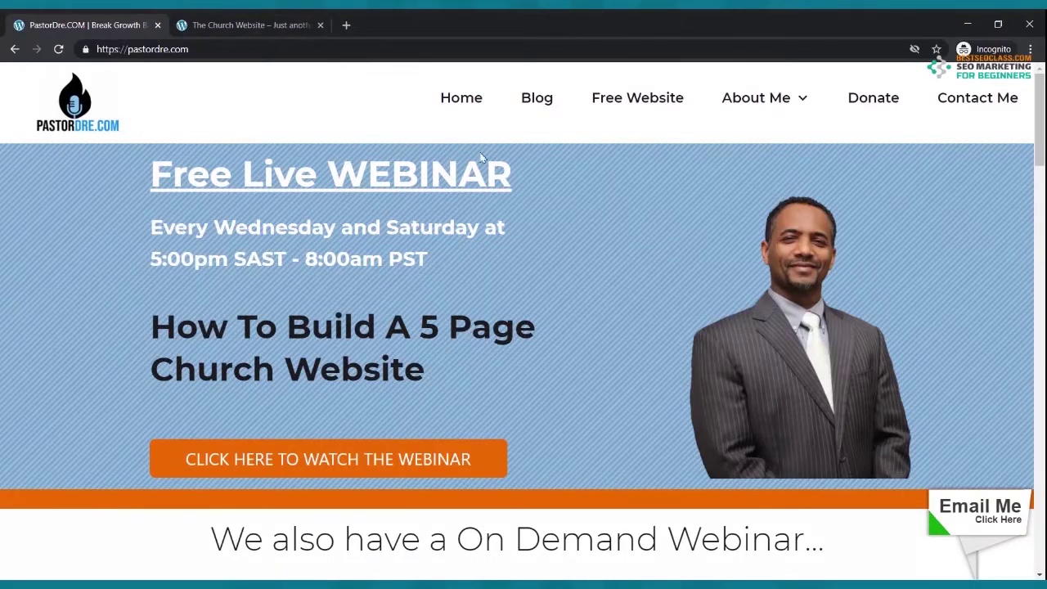
- Look over the pastordre.com homepage and reload it to show the Free Live WEBINAR banner
left_click(501, 47)
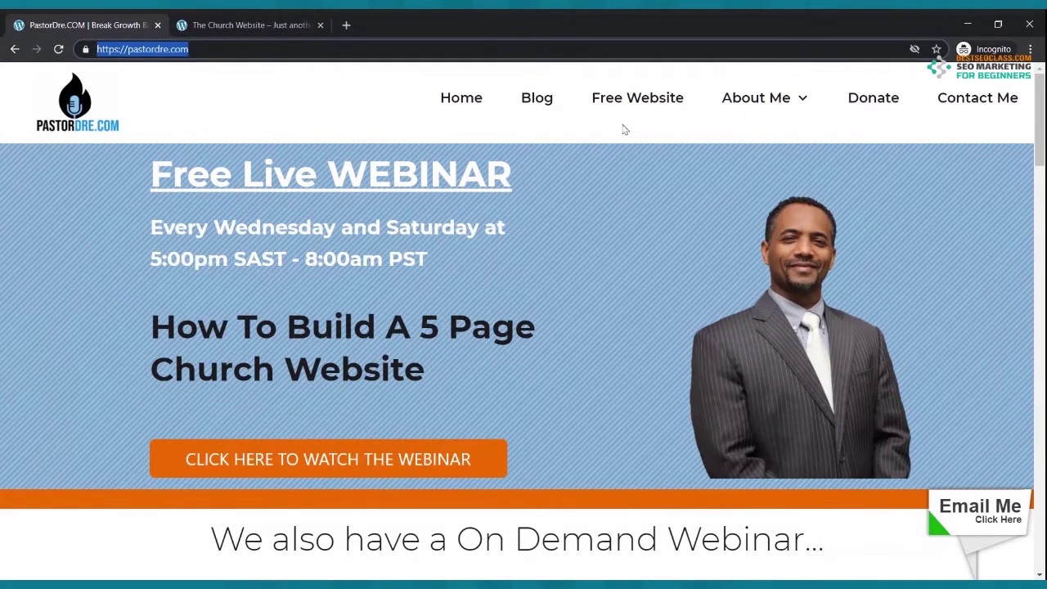
left_click(511, 136)
scroll(603, 157, "down", 6)
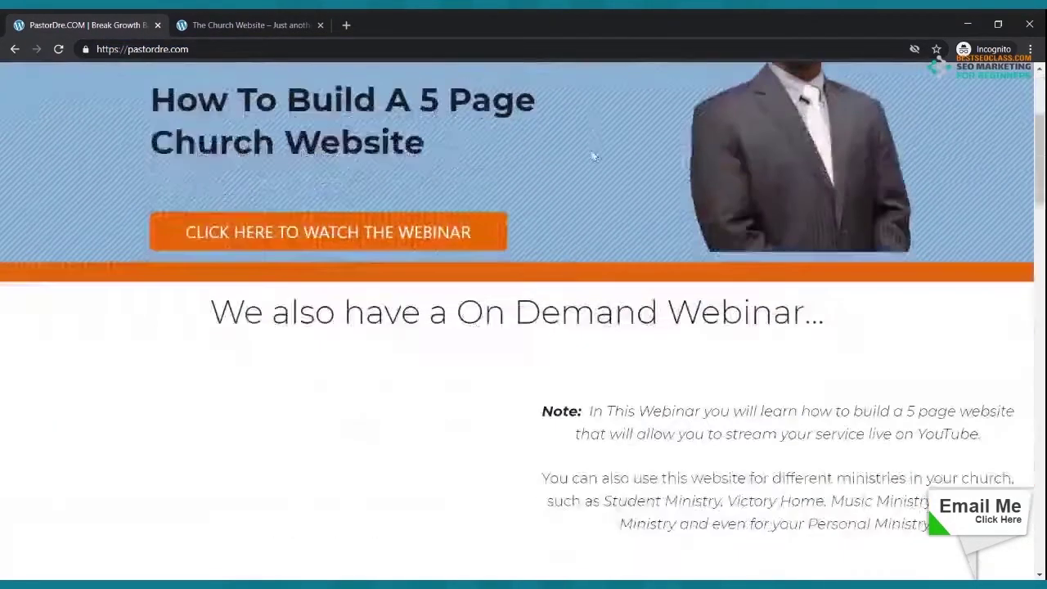
scroll(572, 159, "up", 6)
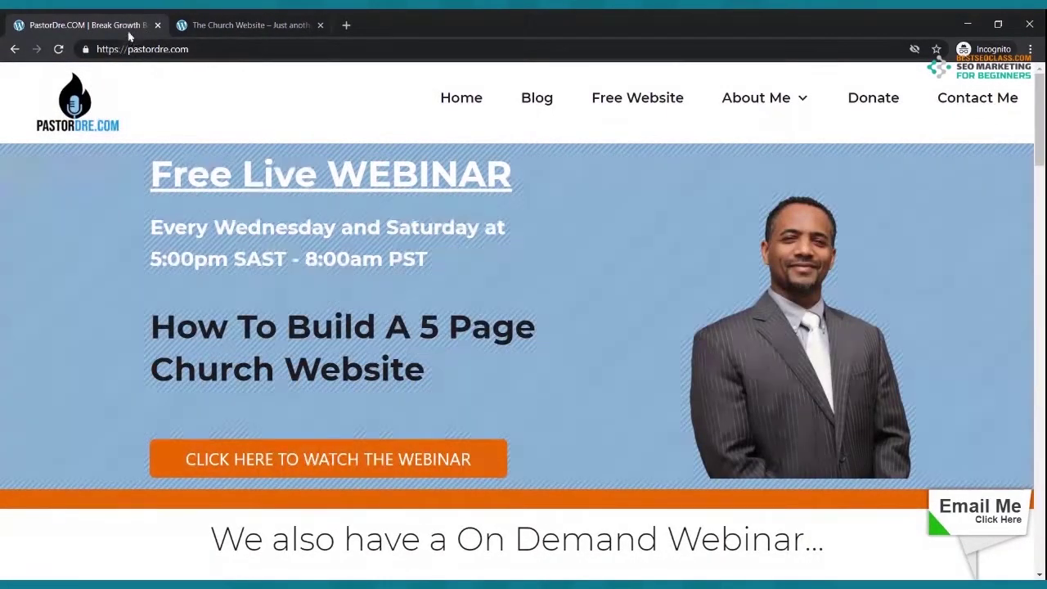
left_click(58, 49)
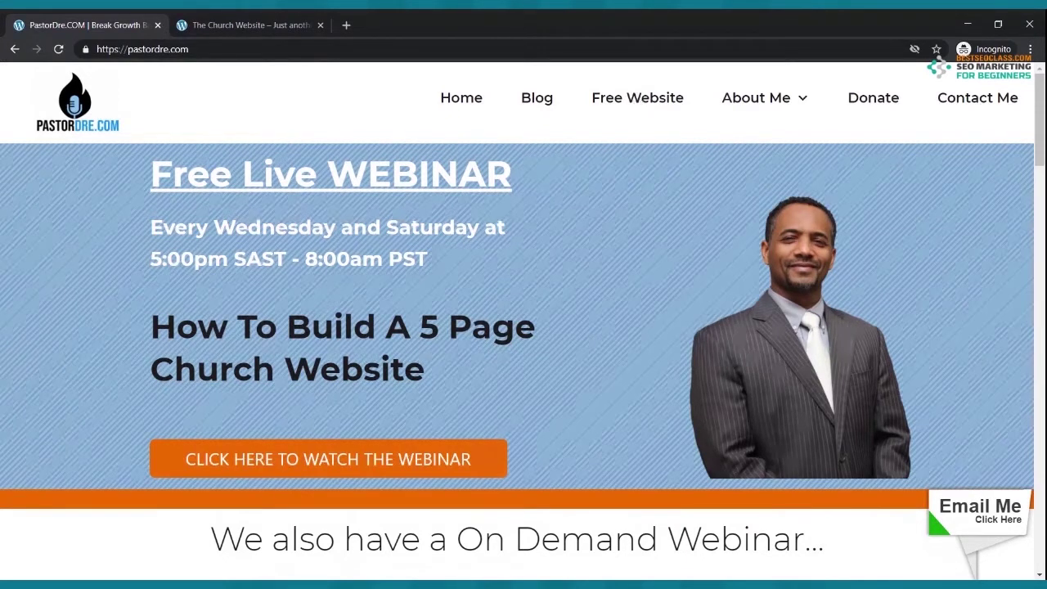
- Open the Free Website offer from the pastordre.com navigation in a new tab
left_click(650, 111)
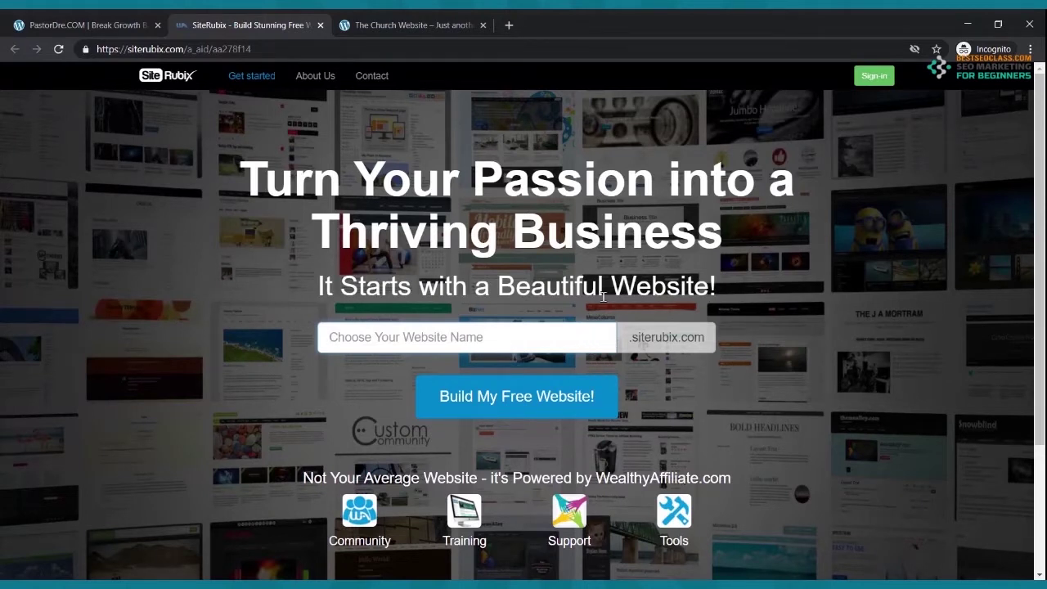
- Enter mycoolchurch as the SiteRubix website name until it shows Available! for .siterubix.com
type("my")
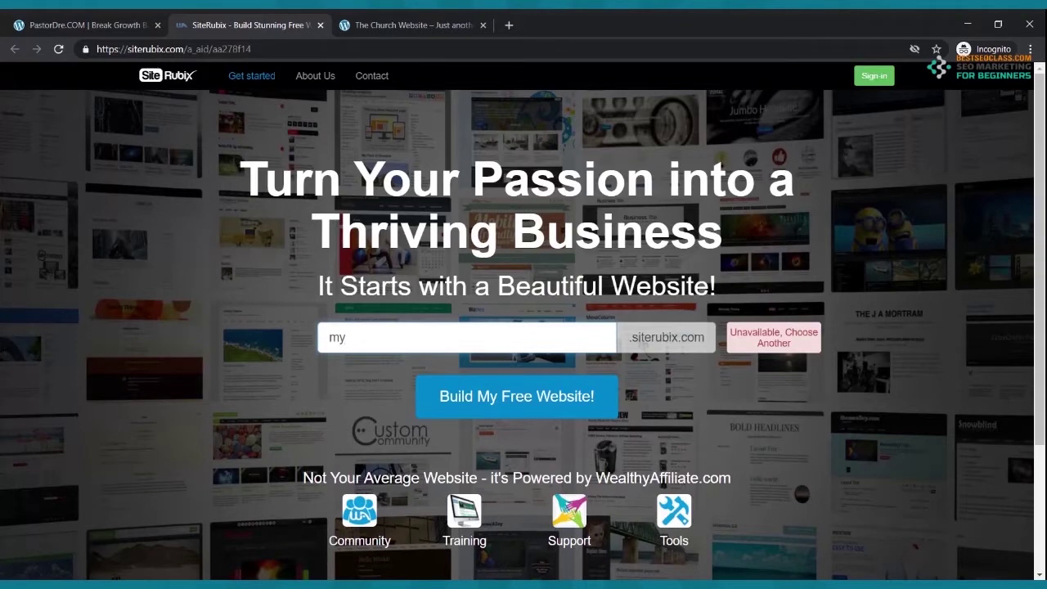
key("BackSpace")
key("BackSpace")
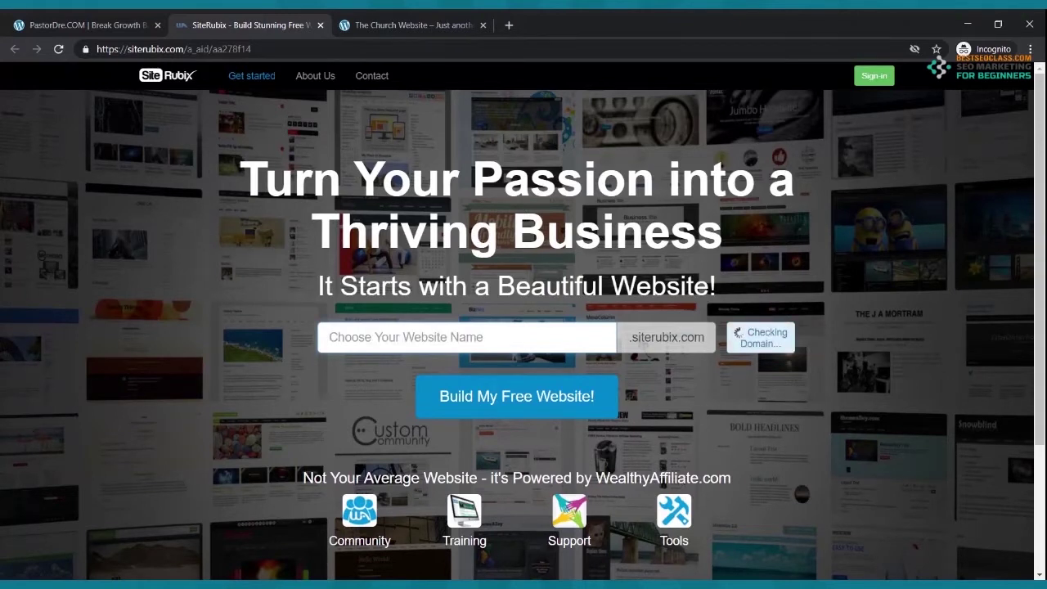
type("my")
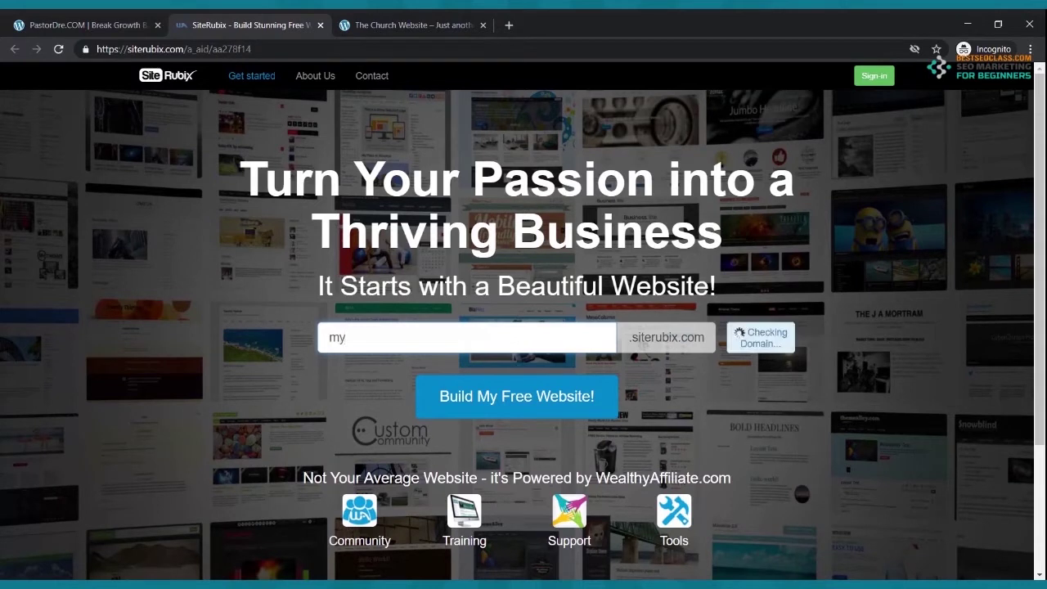
type("coolchurch")
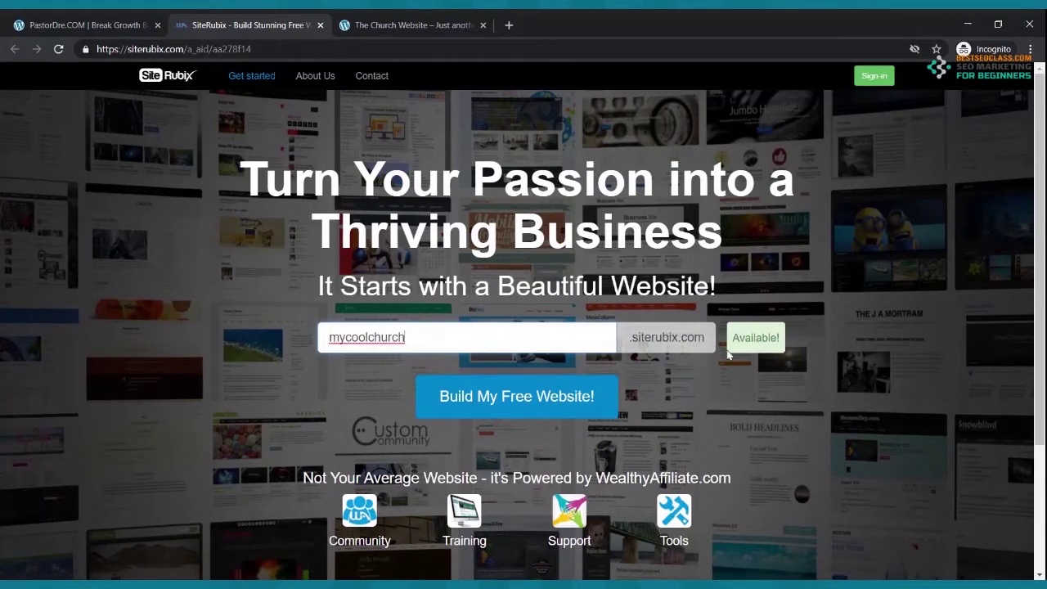
- Choose Build My Free Website! to bring up Wealthy Affiliate's Join sign-up form
left_click(500, 407)
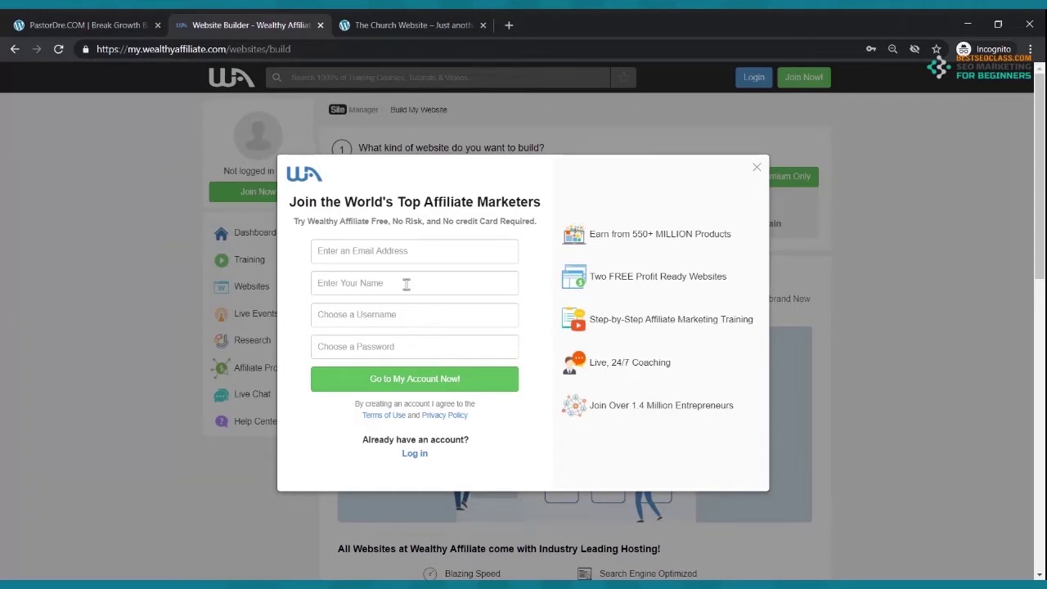
- Log in to the existing Wealthy Affiliate account with saved credentials and pick the Free Domain option
left_click(425, 457)
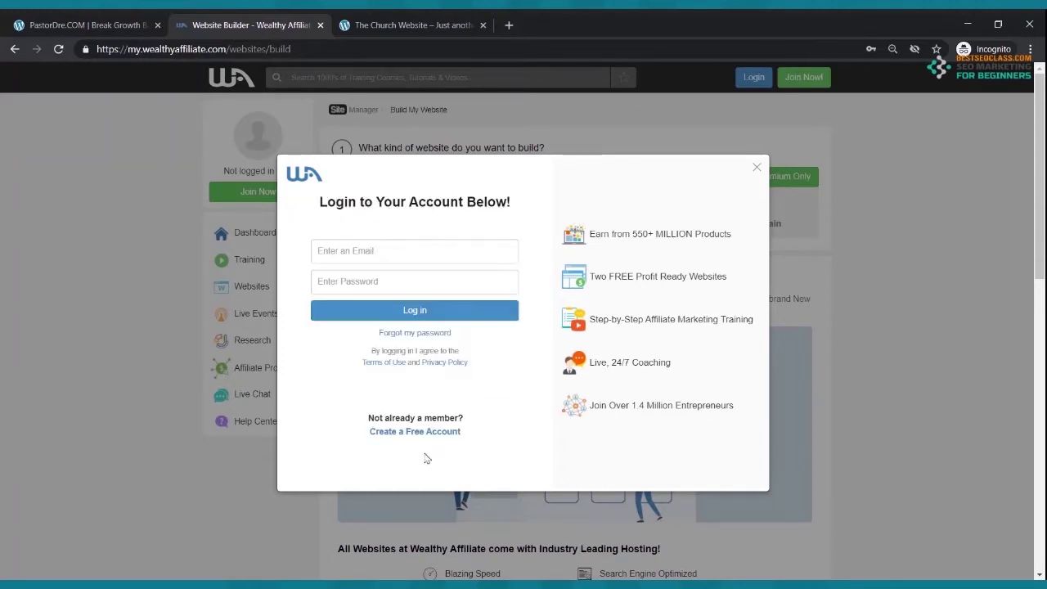
left_click(424, 255)
left_click(414, 287)
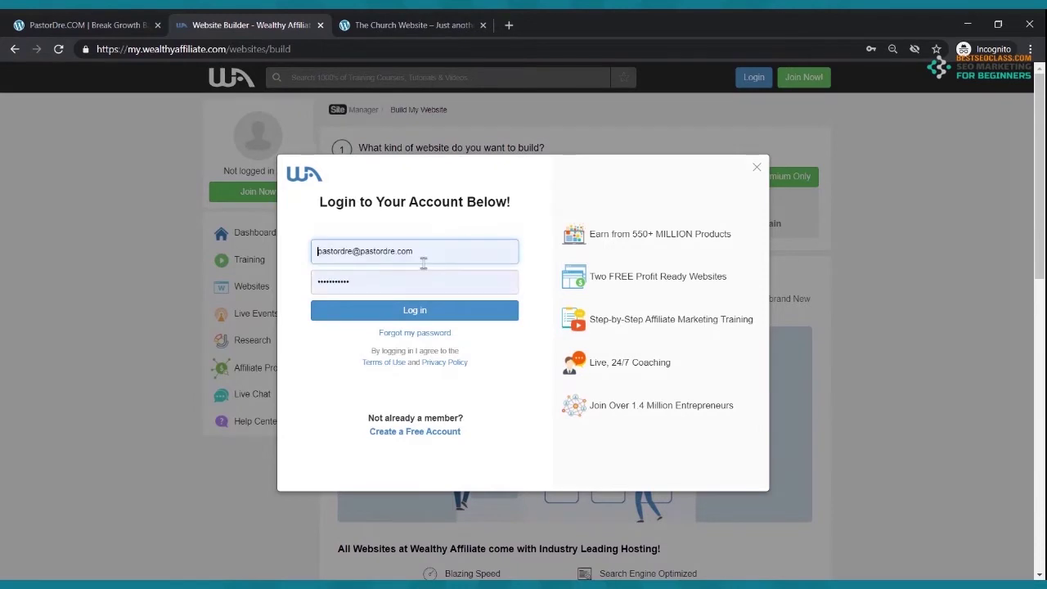
left_click(421, 312)
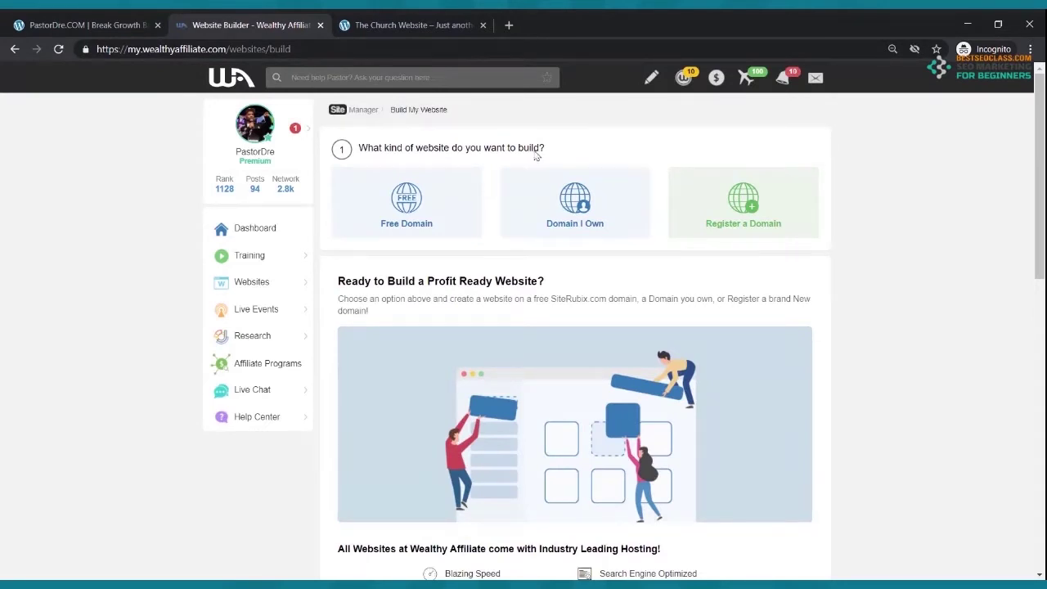
left_click(406, 211)
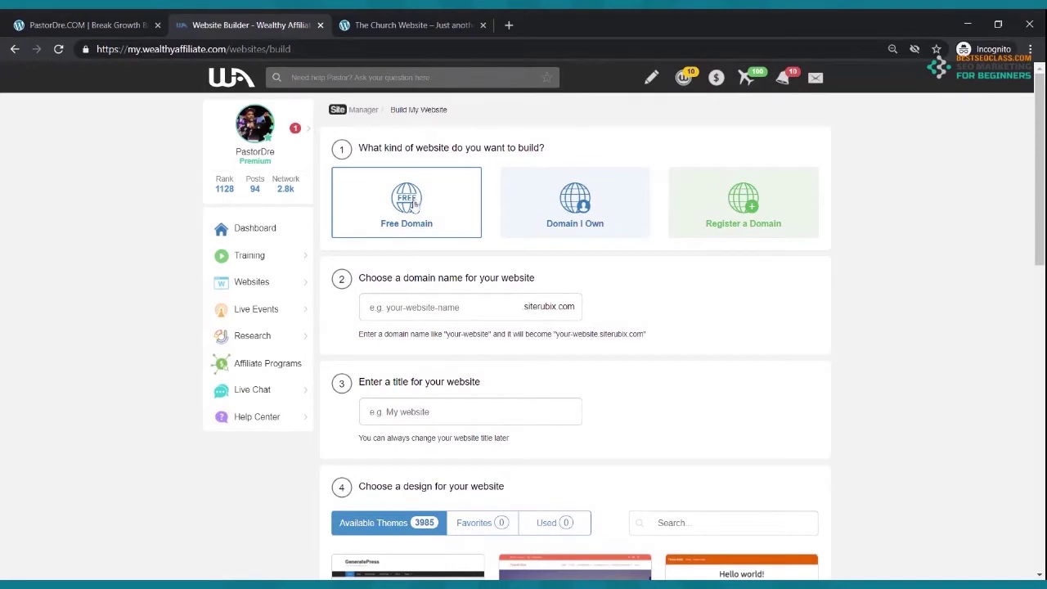
- Enter mycoolchurch as the free domain name, confirmed available
left_click(438, 309)
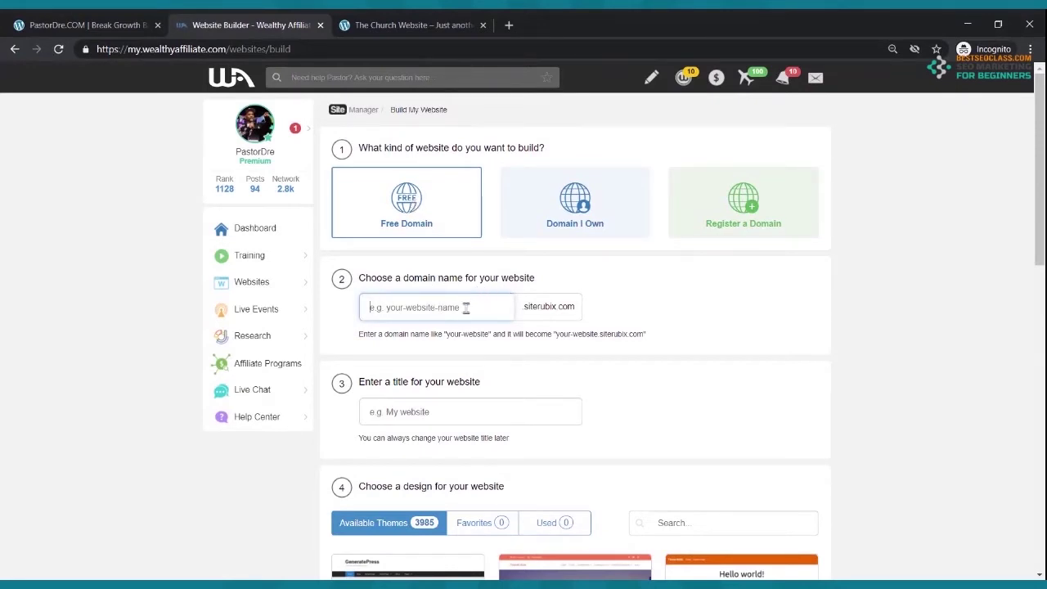
type("mycoolch")
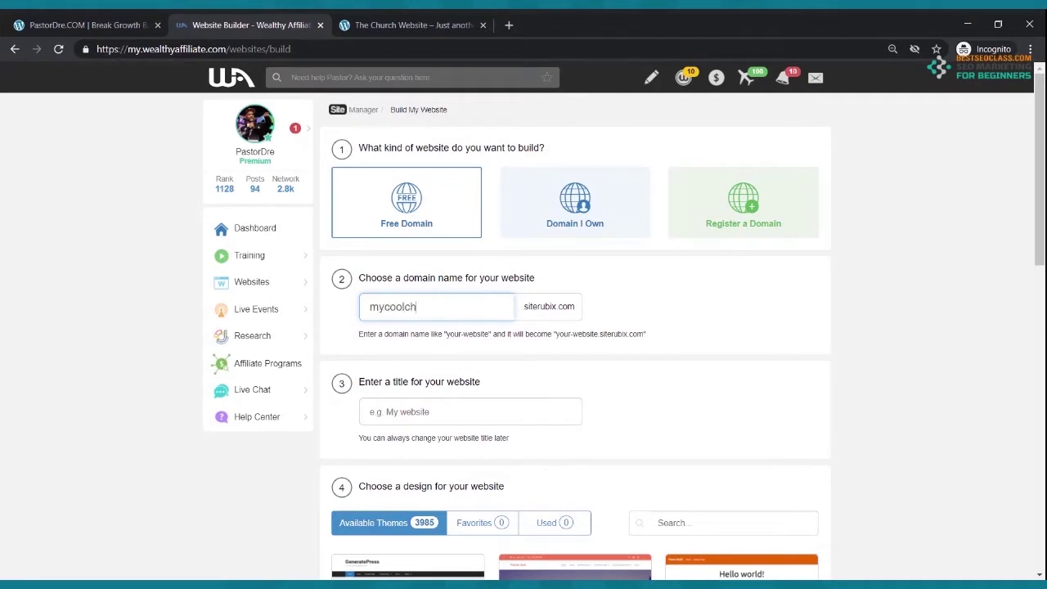
key("BackSpace")
key("BackSpace")
type("ch")
key("BackSpace")
key("BackSpace")
type("church")
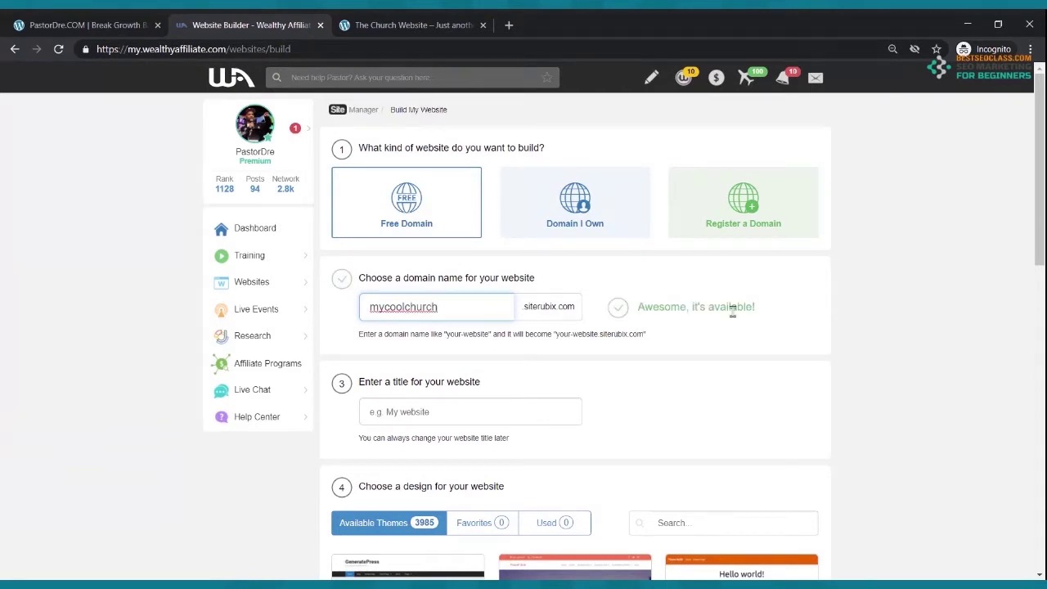
- Set the website title to 'My Cool Church Website' and scroll down to the themes
left_click(442, 414)
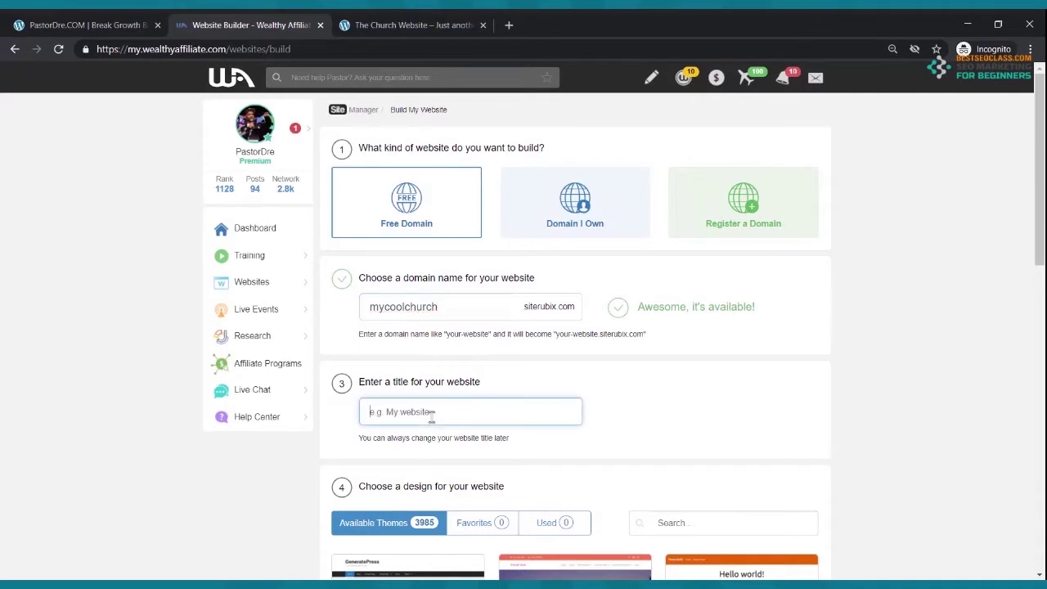
type("My Cool Churh")
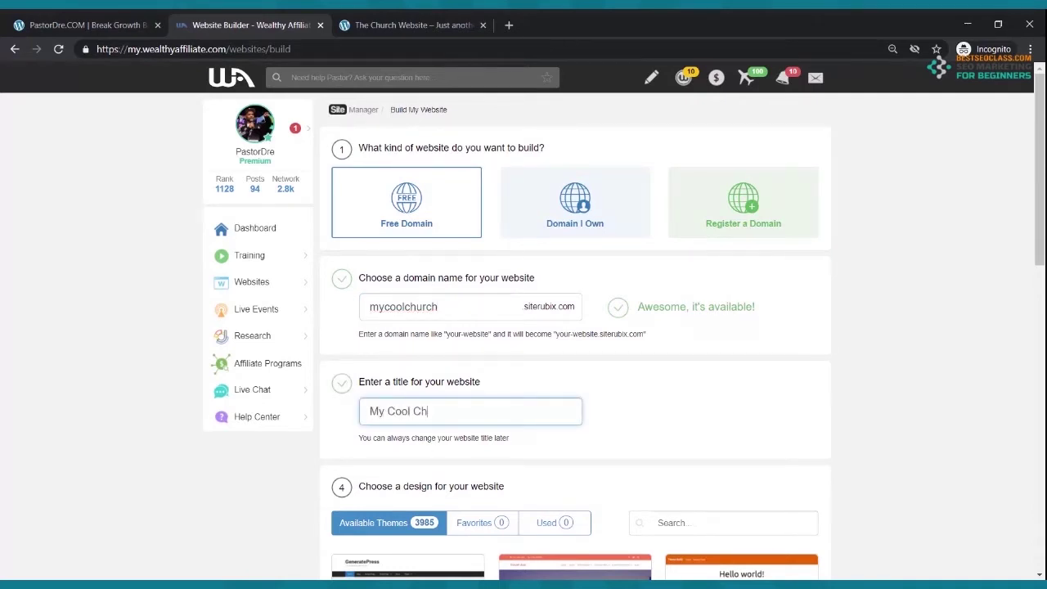
key("BackSpace")
type("ch Webist")
key("BackSpace")
key("BackSpace")
key("BackSpace")
type("site")
scroll(491, 227, "down", 2)
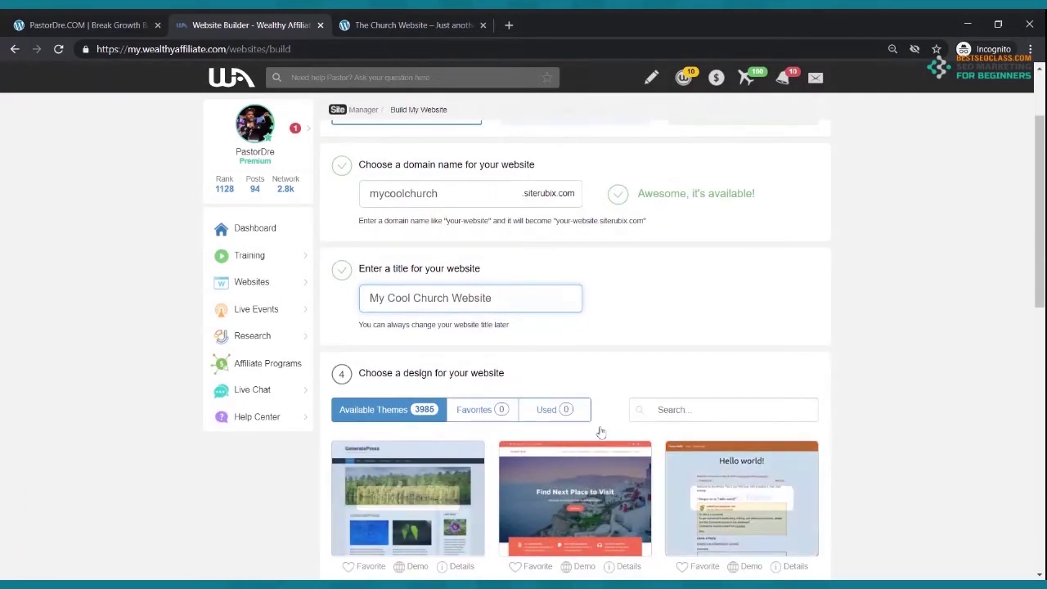
- Build mycoolchurch.siterubix.com with the GeneratePress theme and log in to its WordPress admin
left_click(400, 500)
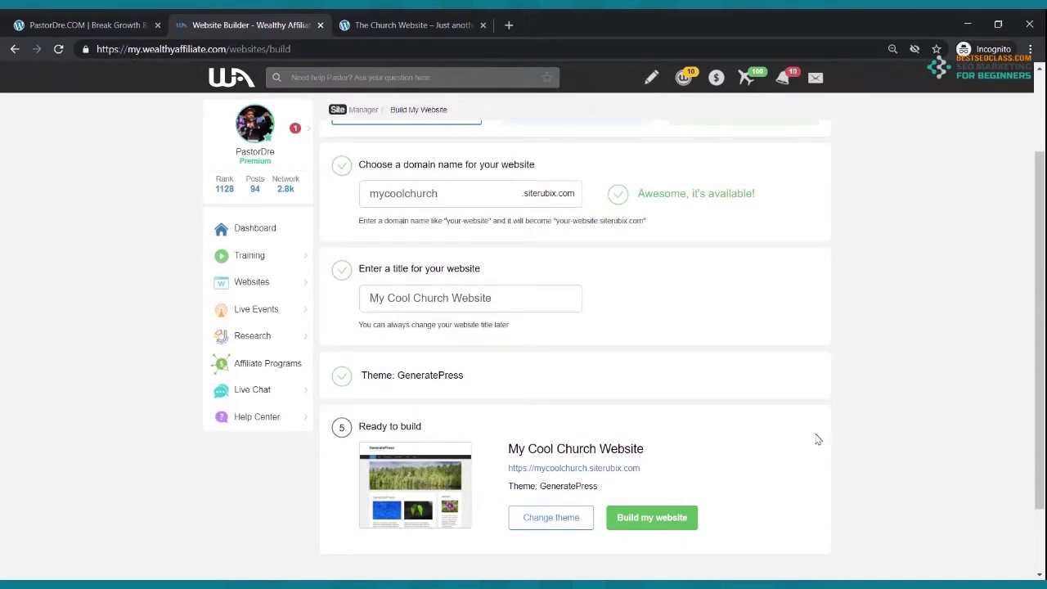
left_click(651, 519)
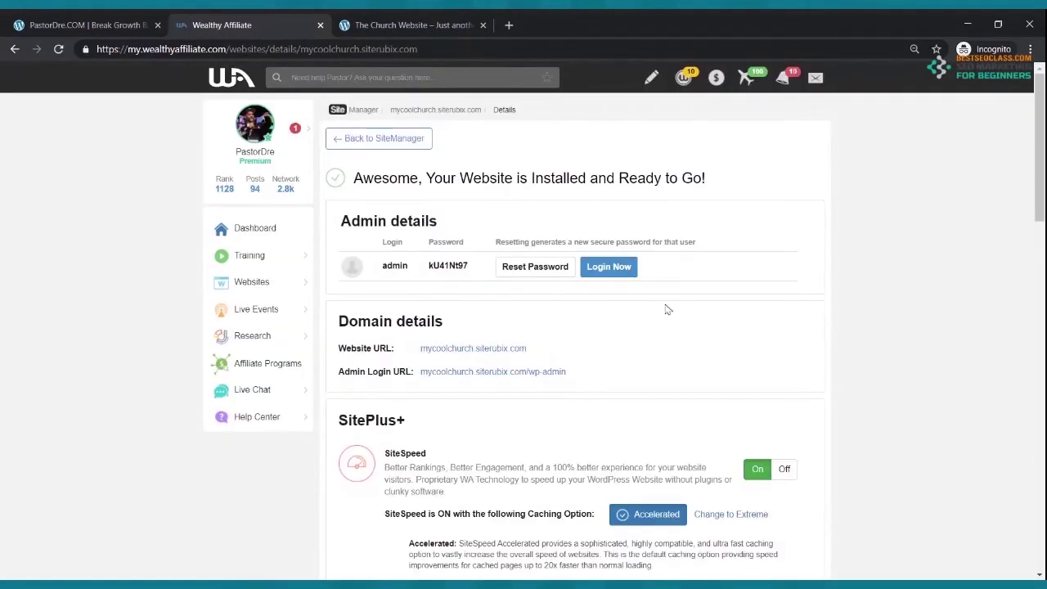
left_click(619, 272)
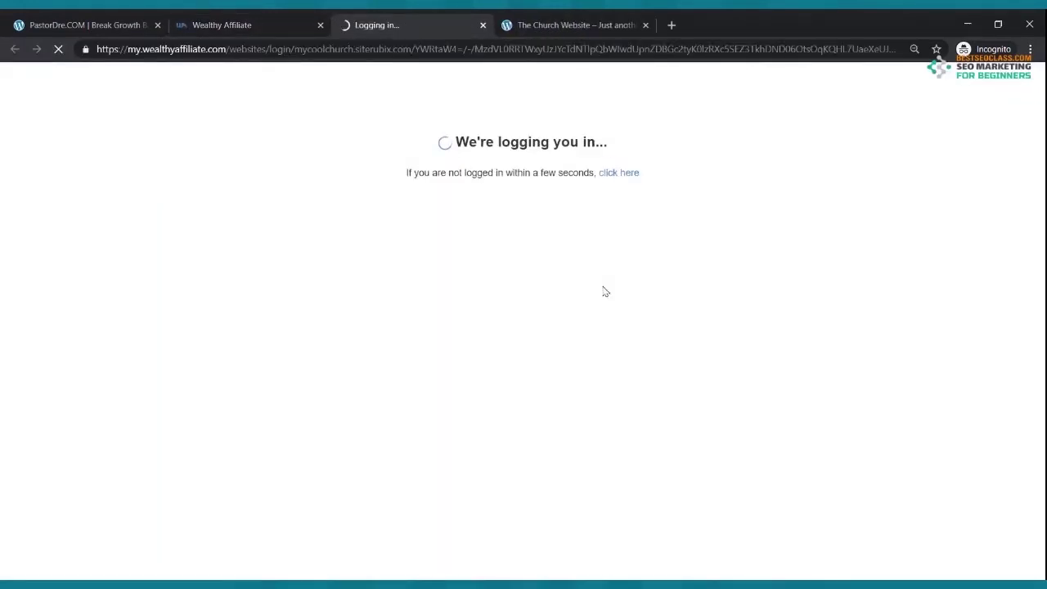
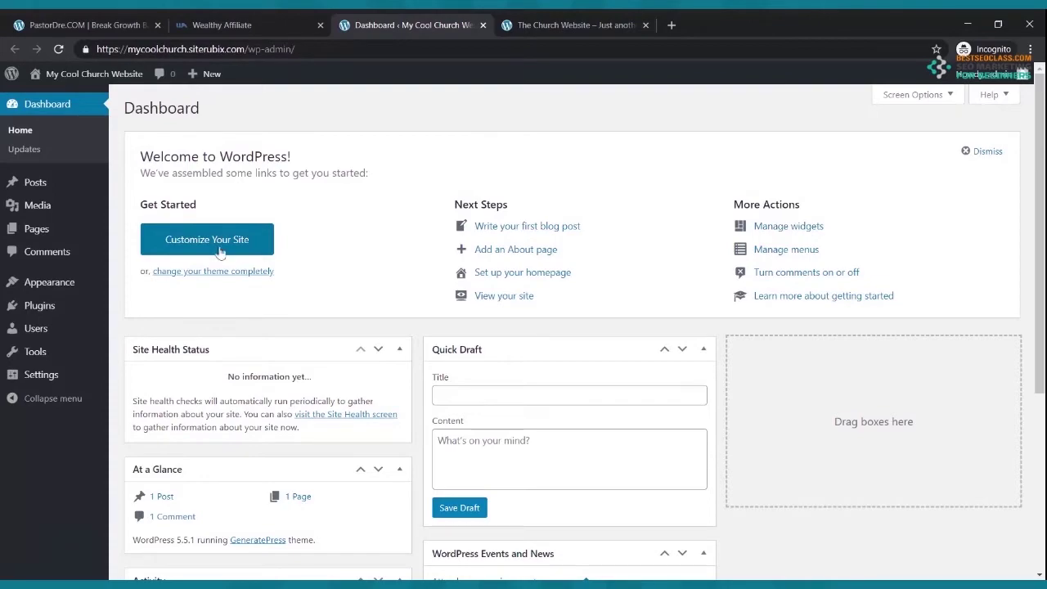
- Scroll through the example On Fire Church site, then return to the WordPress dashboard
left_click(546, 31)
scroll(545, 337, "down", 10)
scroll(547, 331, "down", 5)
scroll(549, 328, "up", 15)
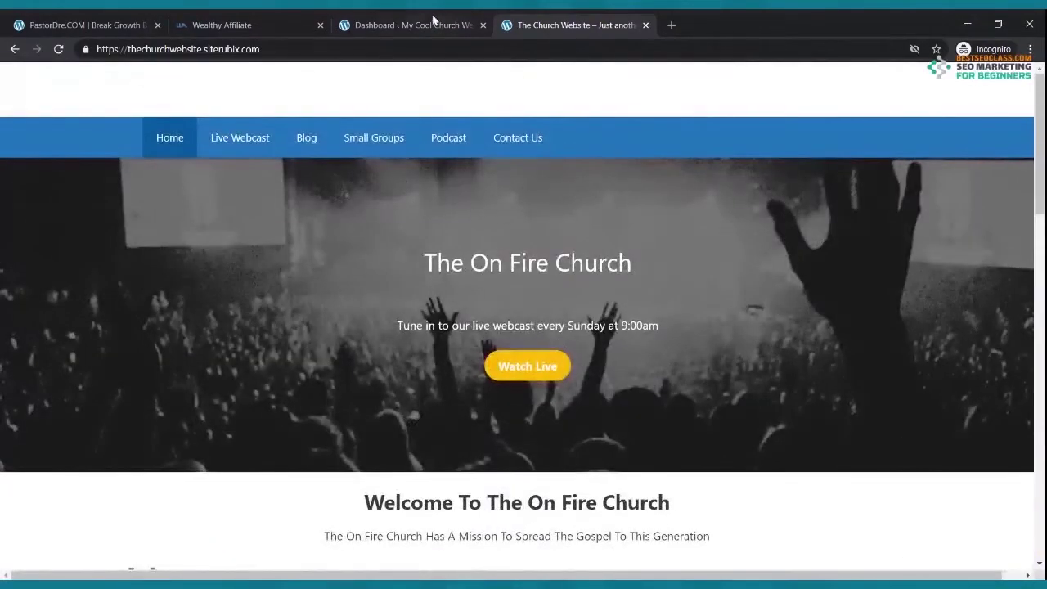
left_click(419, 25)
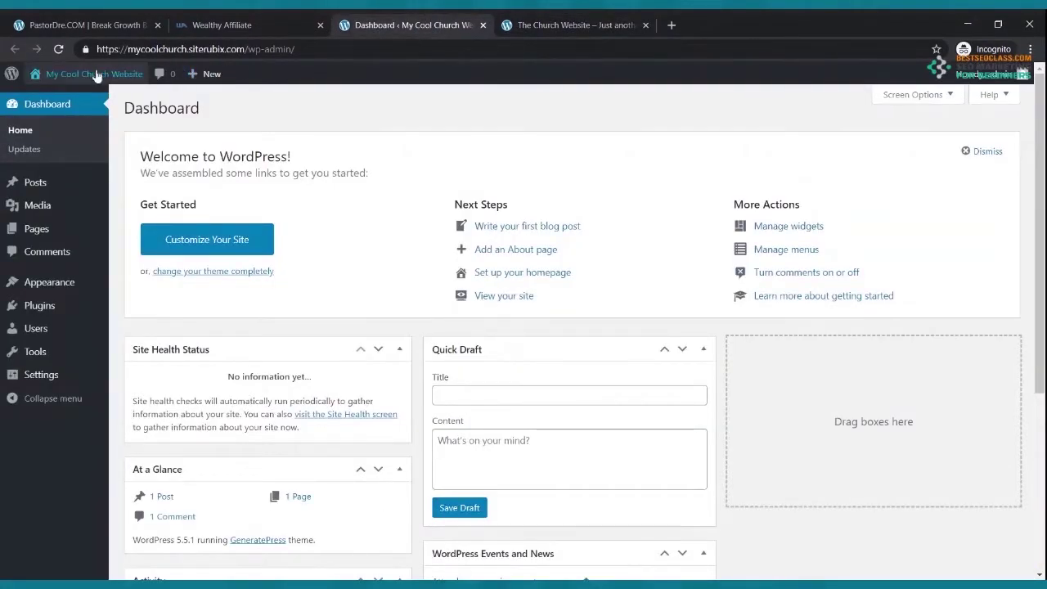
- Open the new site's front end in its own tab via Visit Site and look at it
mouse_move(81, 78)
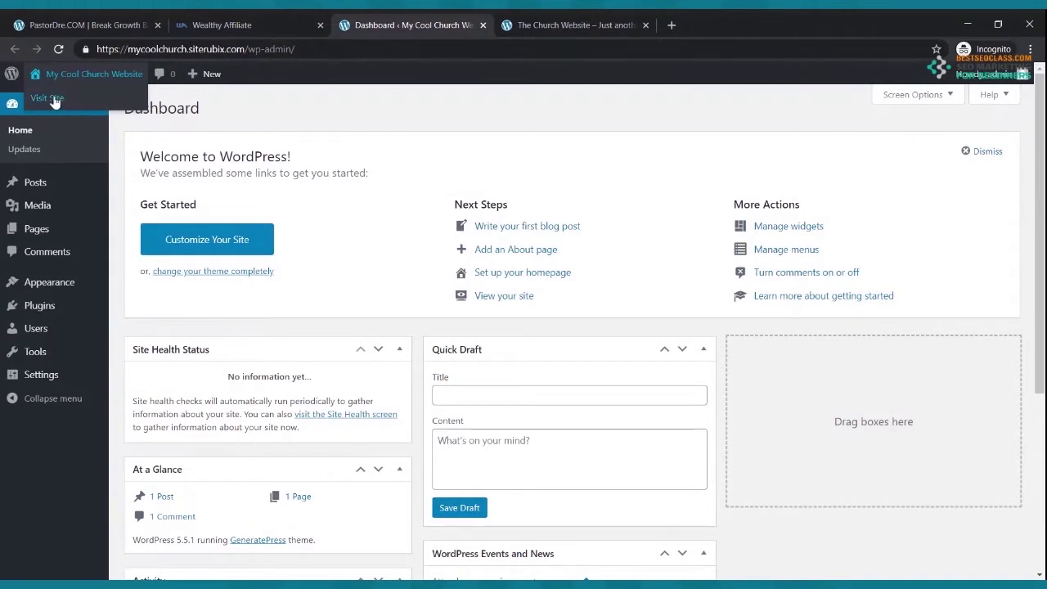
middle_click(54, 100)
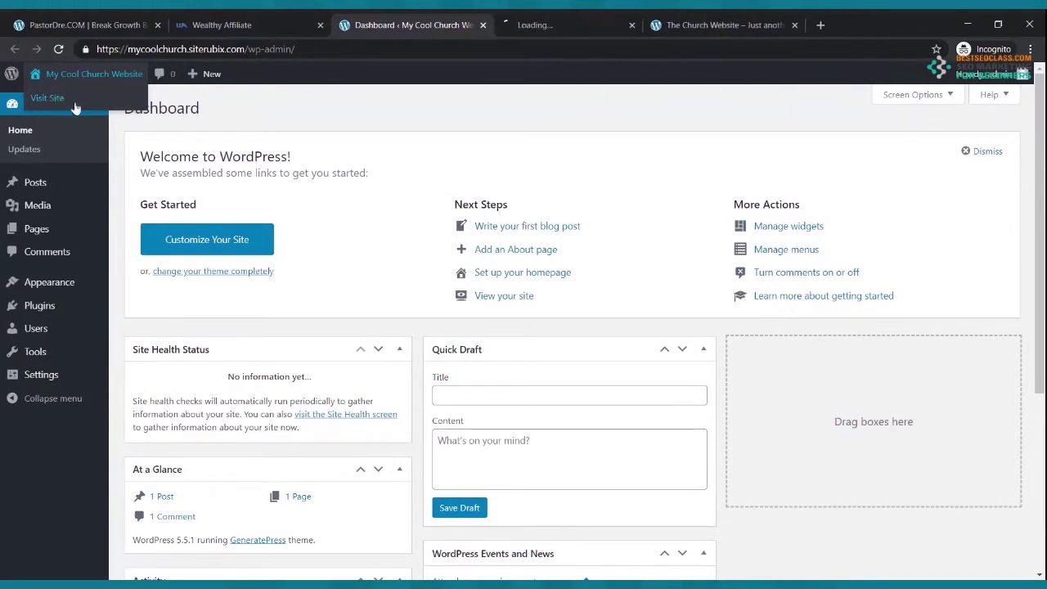
left_click(580, 25)
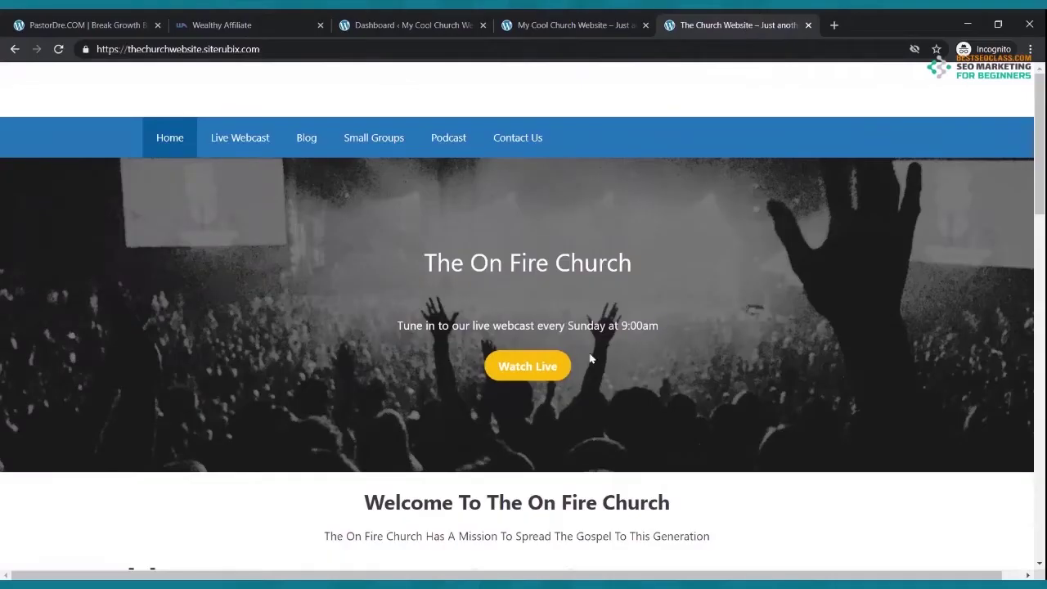
left_click(391, 22)
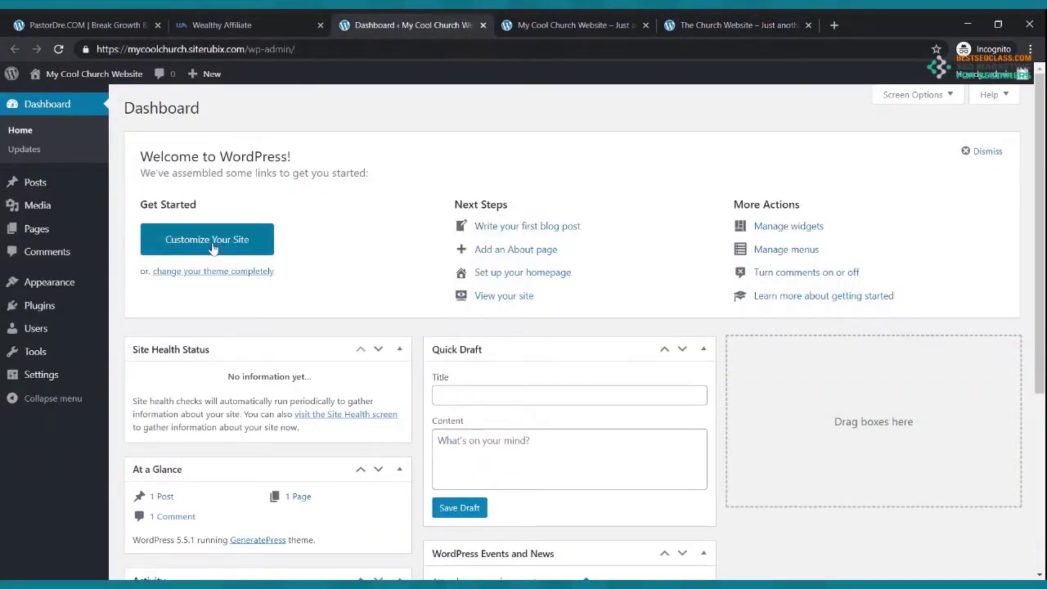
- Close the Wealthy Affiliate tab and compare the new site with the On Fire Church homepage
left_click(237, 24)
left_click(320, 25)
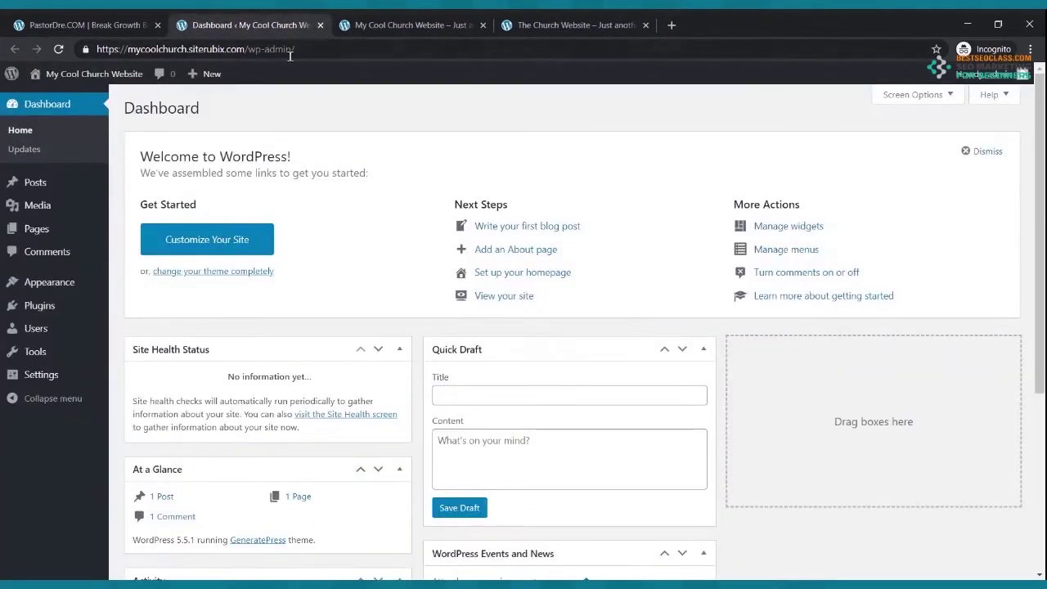
left_click(410, 28)
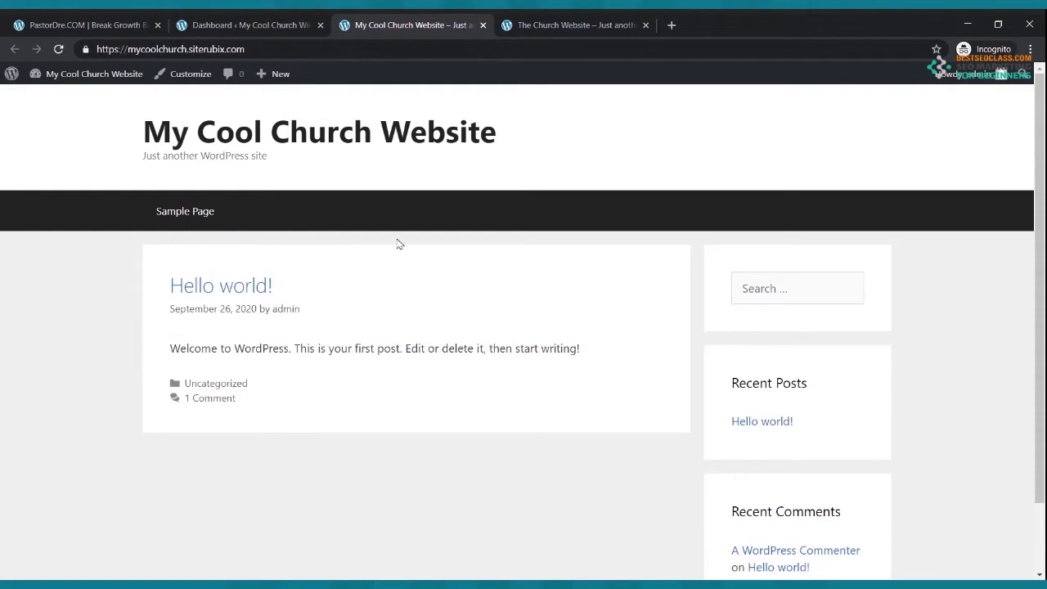
left_click(587, 24)
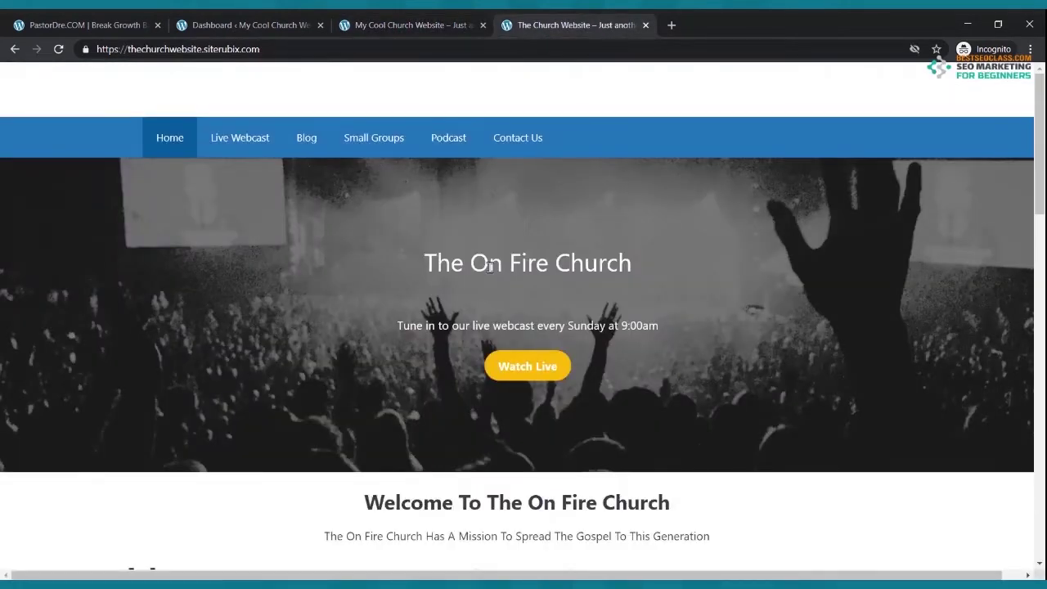
left_click(285, 26)
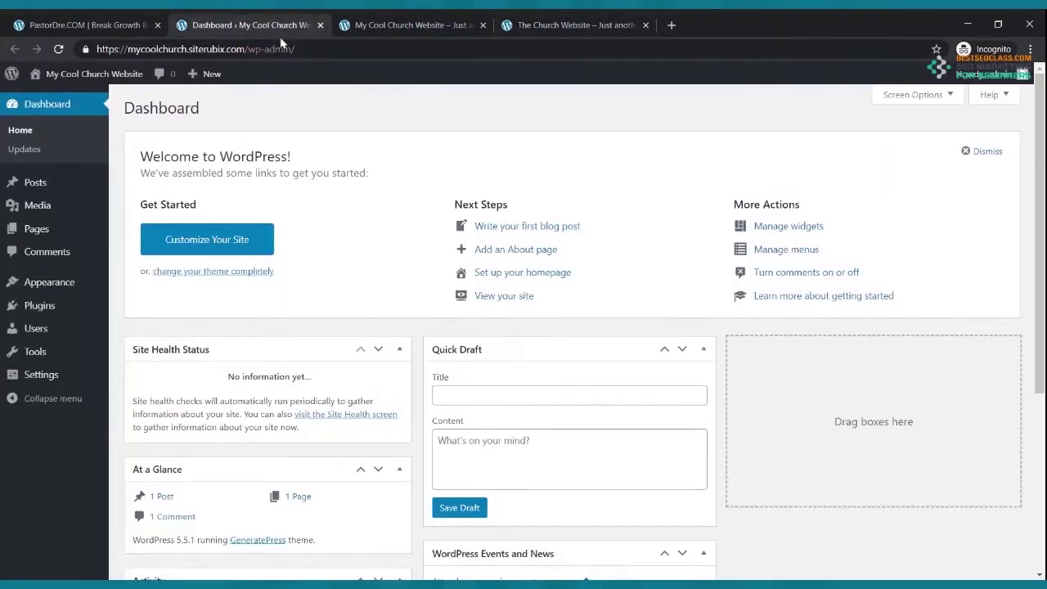
- Go to the General Settings page under Settings
mouse_move(86, 77)
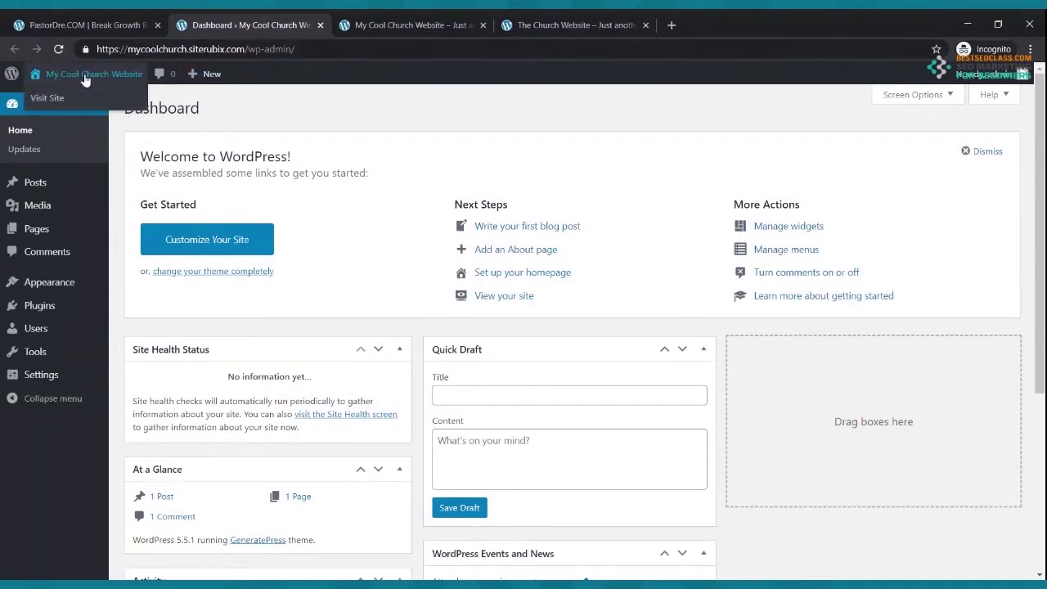
mouse_move(66, 285)
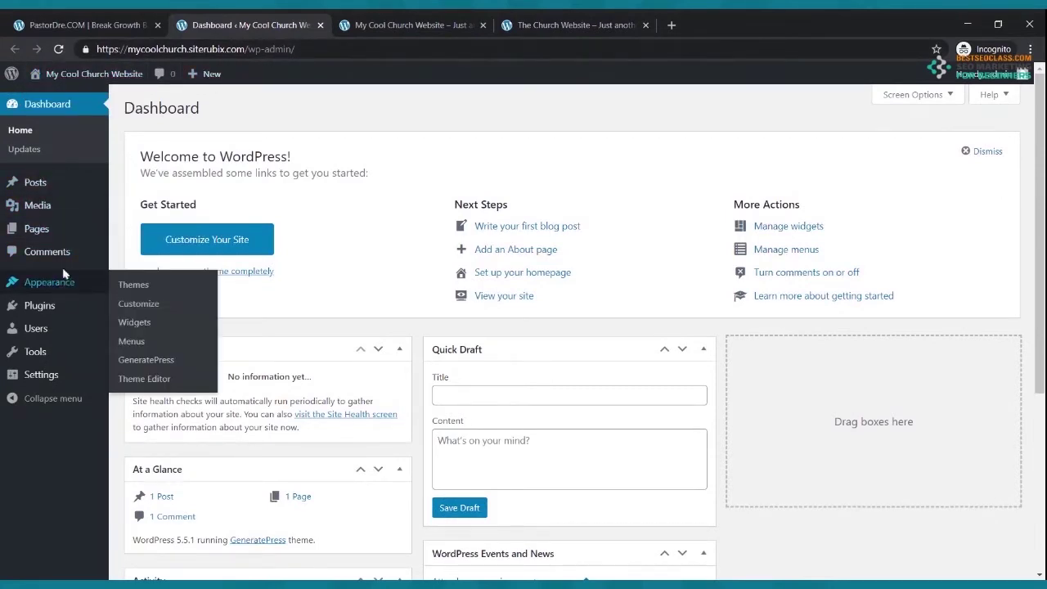
mouse_move(51, 378)
left_click(51, 377)
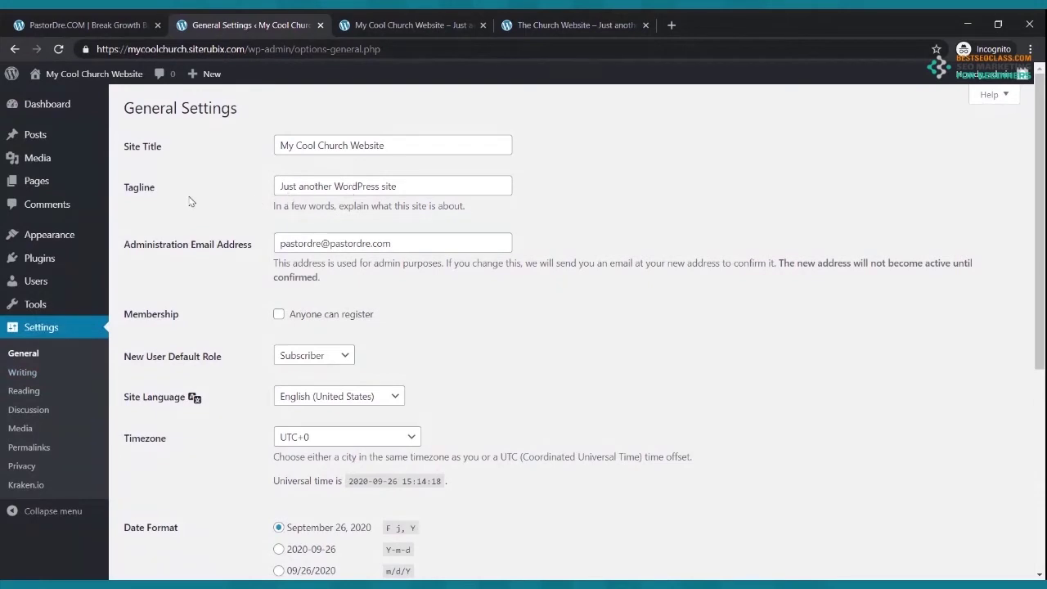
- Replace the tagline with 'The Place Where We Have Church' and save the changes
left_click_drag(416, 194, 252, 190)
mouse_move(3, 77)
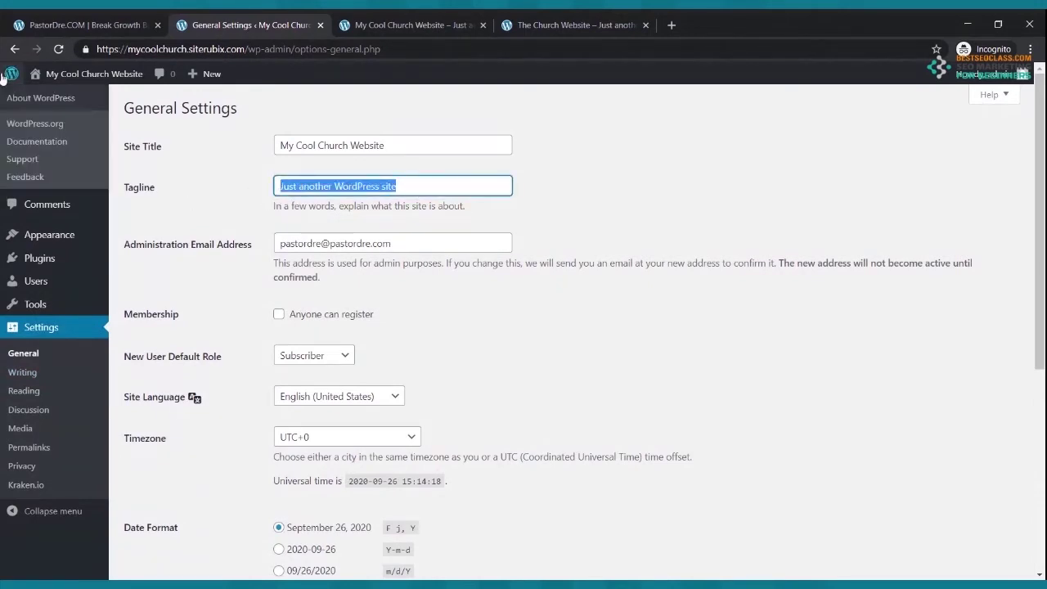
type("y")
type("My")
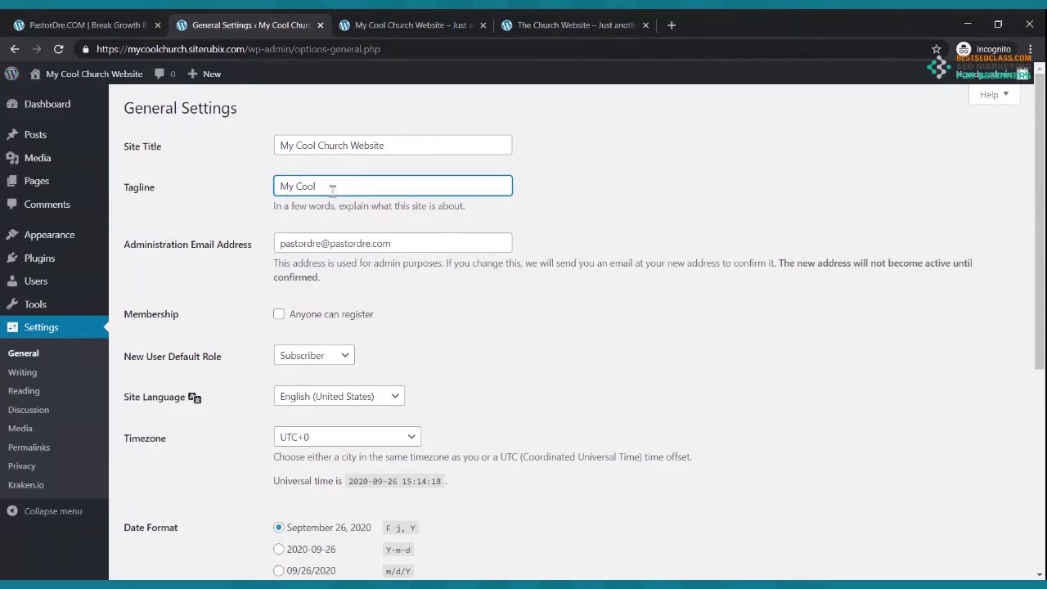
left_click_drag(332, 187, 264, 192)
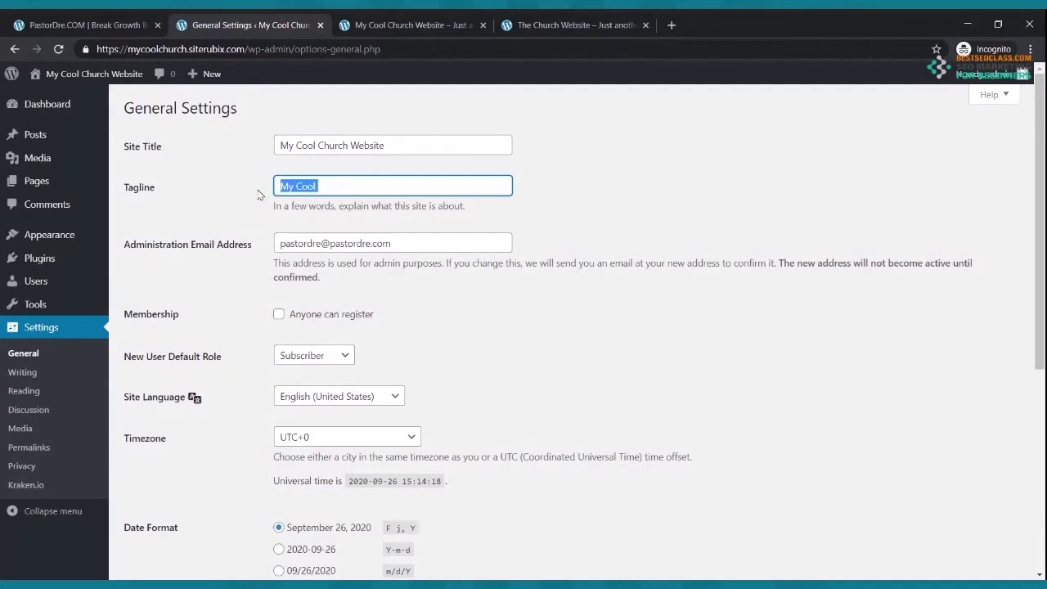
type("The Place Where We Have Church")
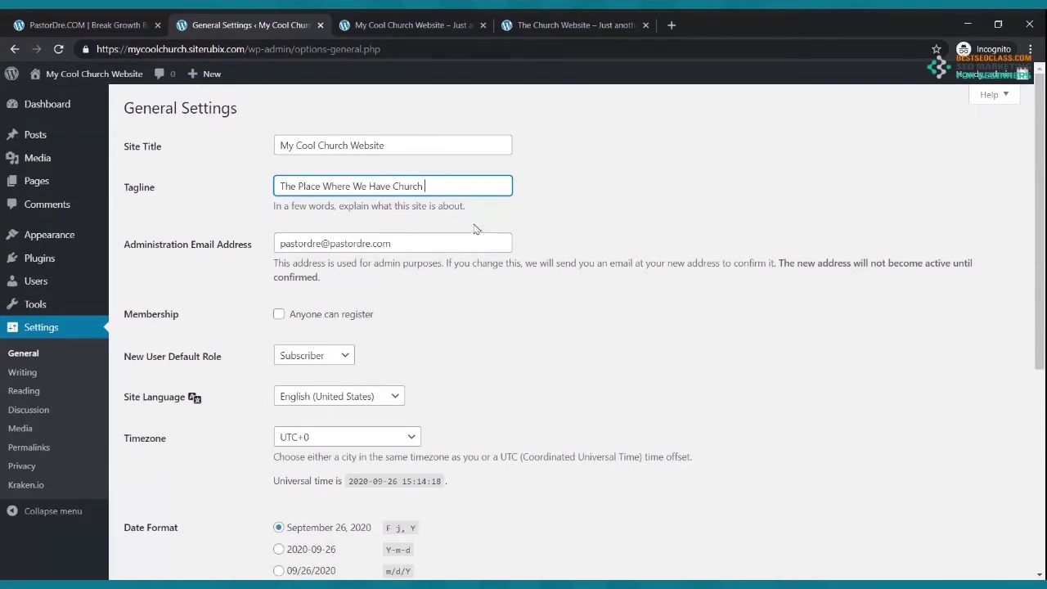
scroll(474, 227, "down", 2)
scroll(475, 227, "up", 2)
scroll(537, 498, "down", 2)
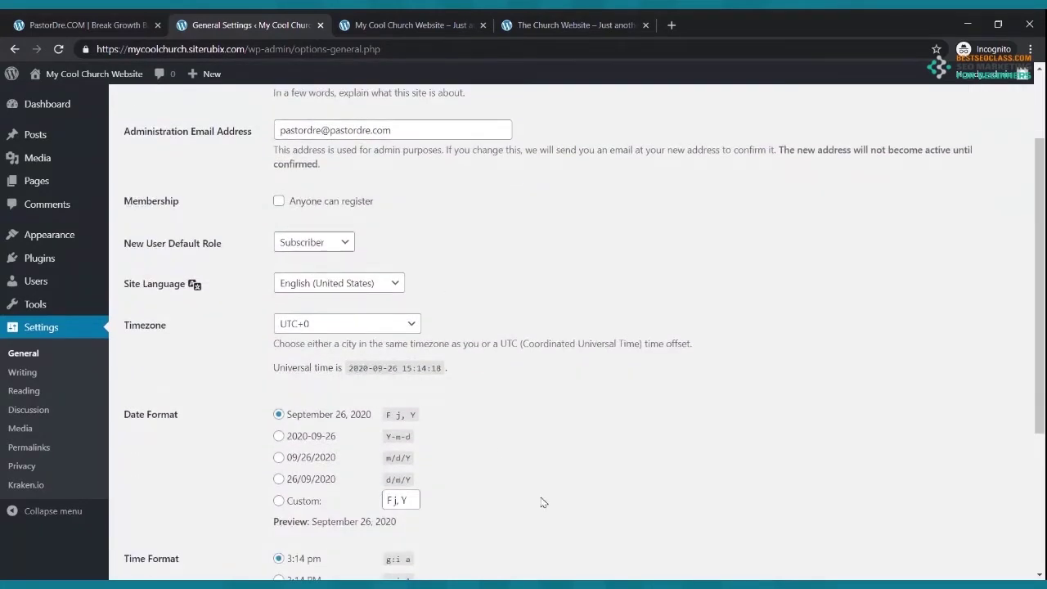
scroll(272, 385, "down", 4)
left_click(147, 512)
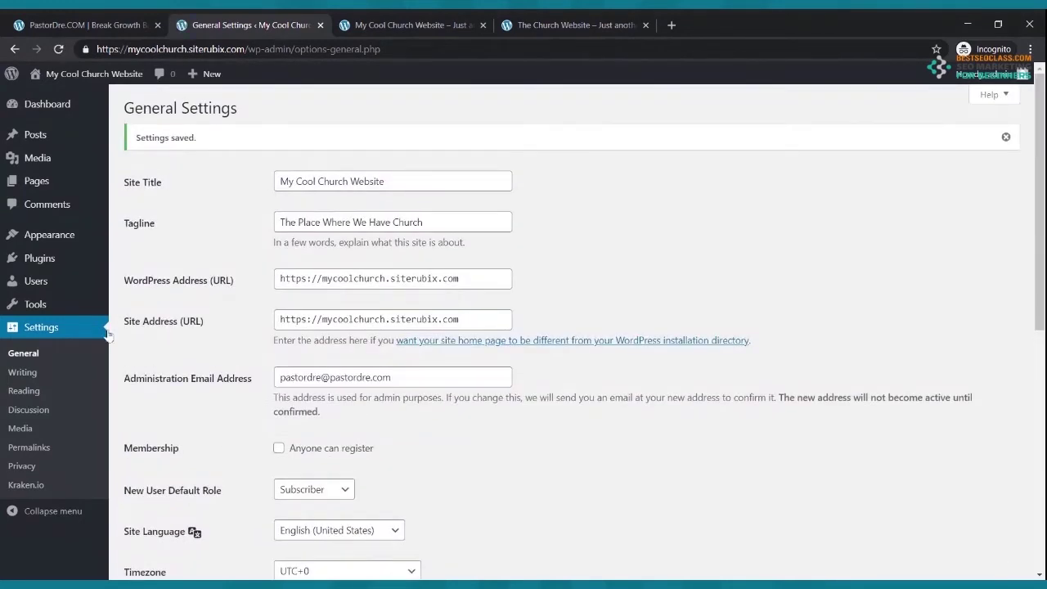
- Set 'Allow users to switch editors' to Yes in Writing Settings and save
left_click(30, 379)
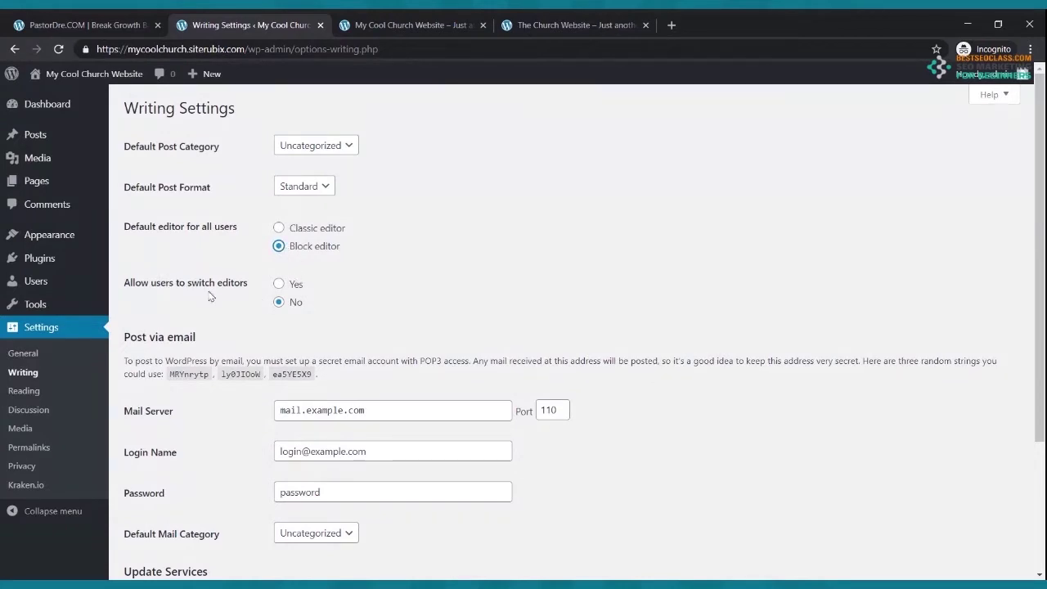
left_click(279, 285)
scroll(278, 288, "down", 3)
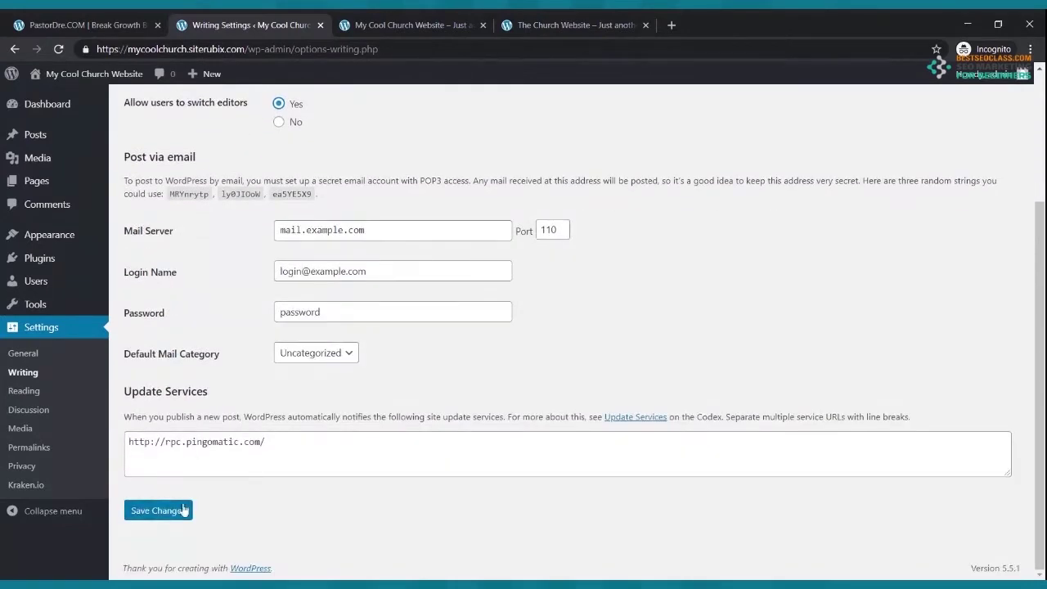
left_click(158, 510)
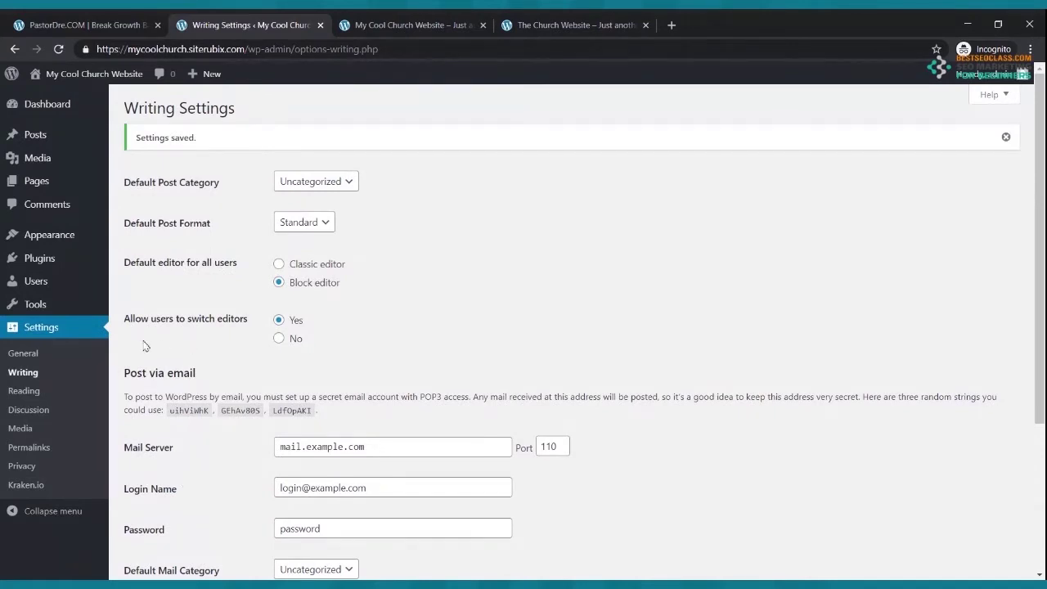
- In the Customizer's Site Identity, hide the site title and tagline, publish, and exit
mouse_move(61, 235)
left_click(61, 237)
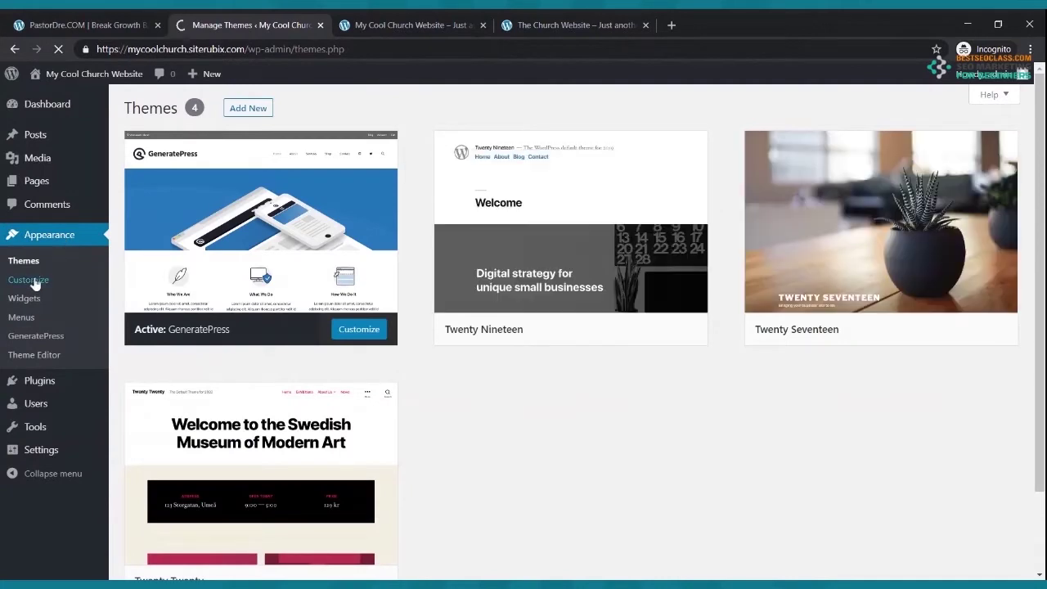
left_click(30, 279)
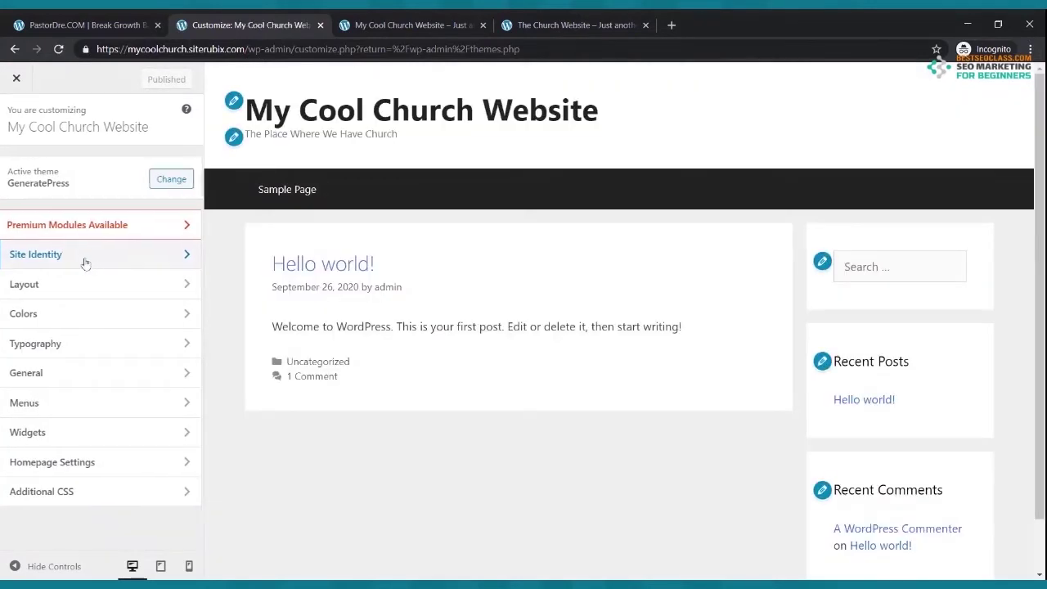
left_click(85, 263)
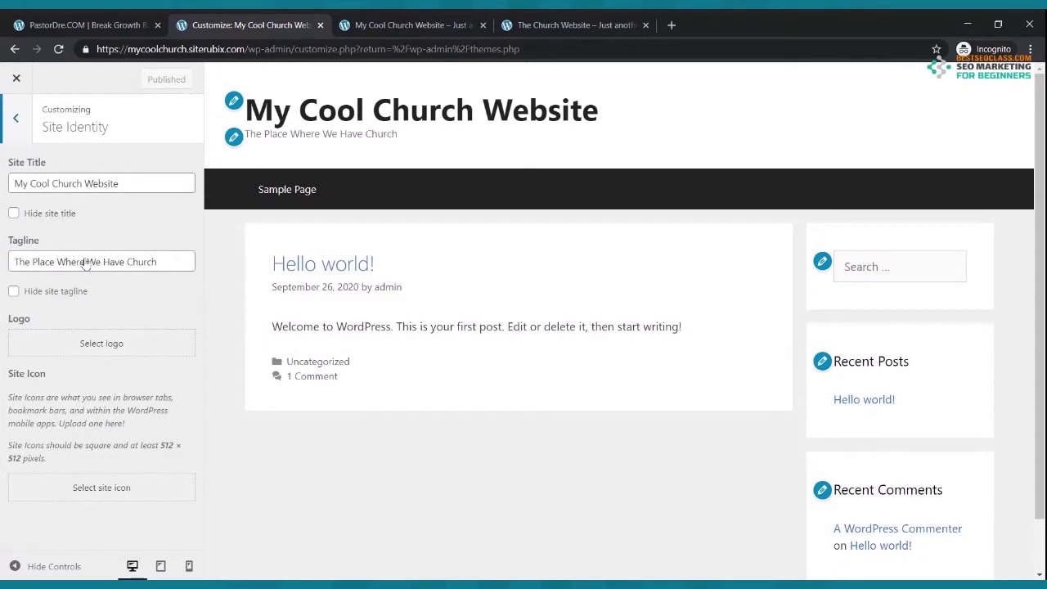
left_click(14, 213)
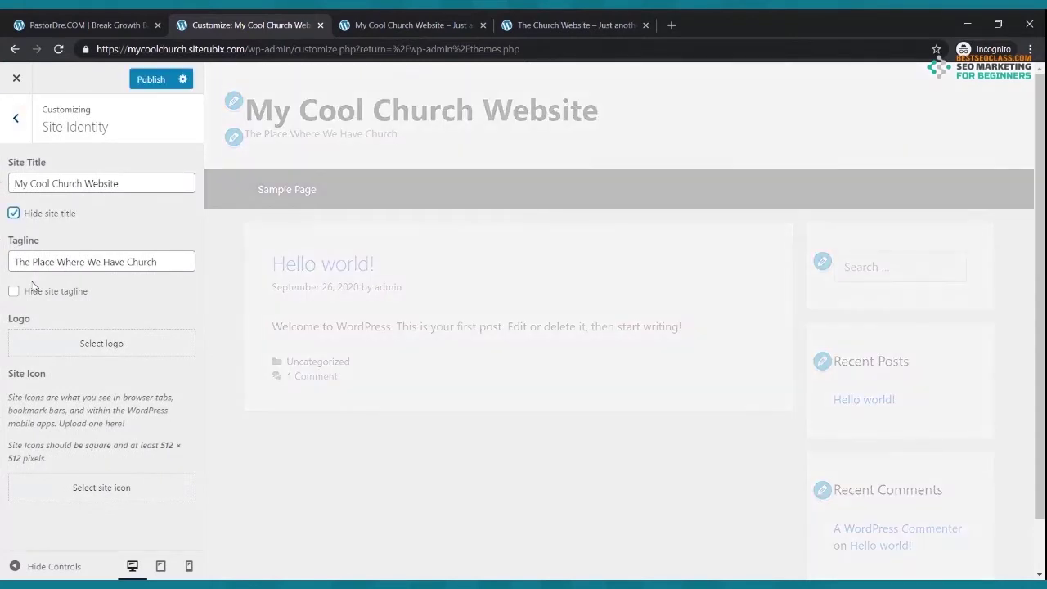
left_click(14, 292)
left_click(149, 80)
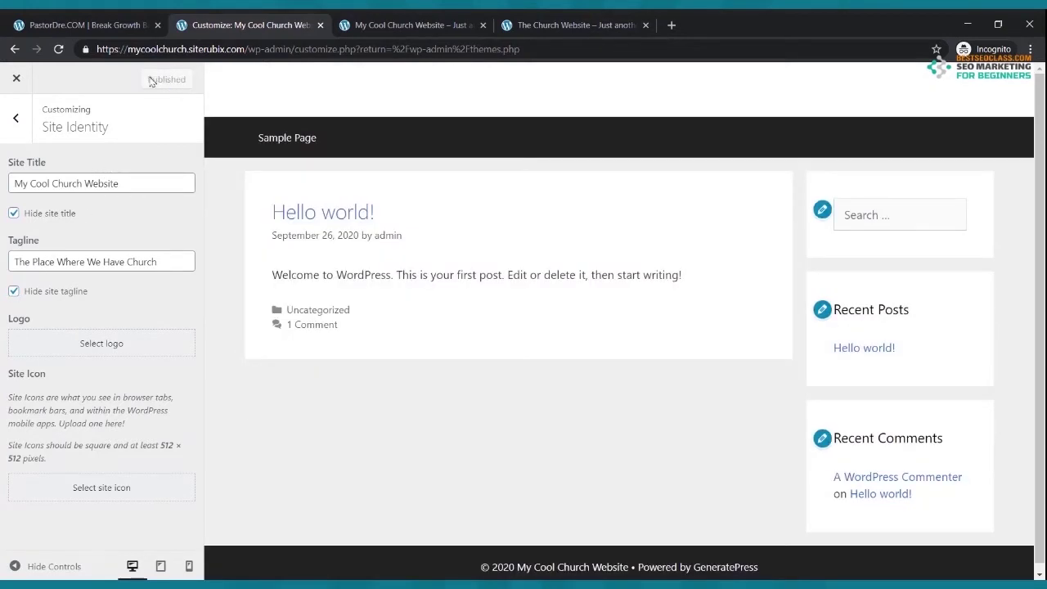
left_click(17, 81)
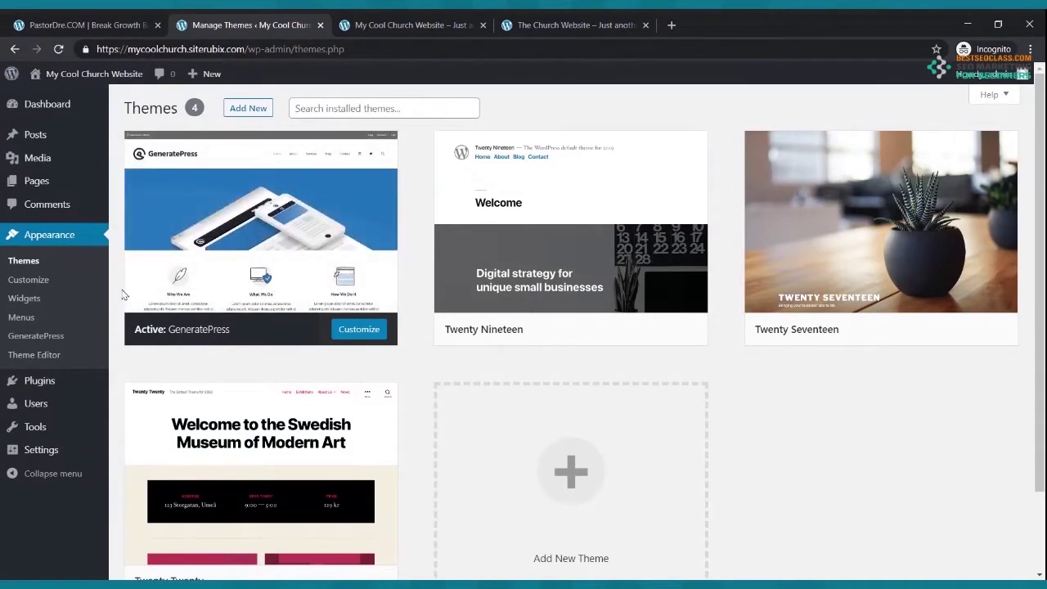
- Reload the live front page to confirm the title header is gone, then return to Themes admin
left_click(413, 25)
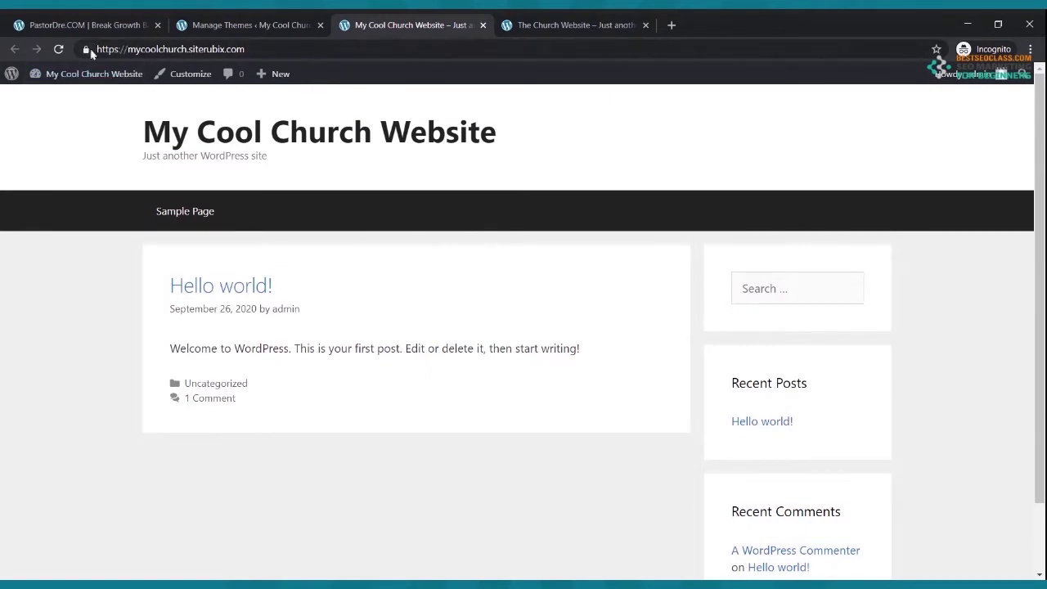
left_click(60, 50)
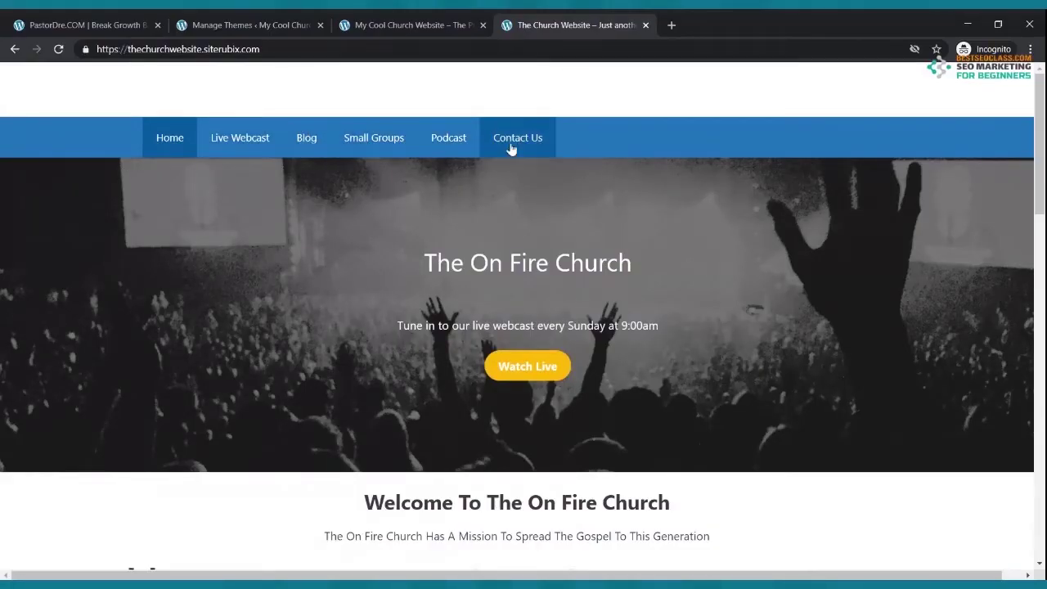
left_click(206, 23)
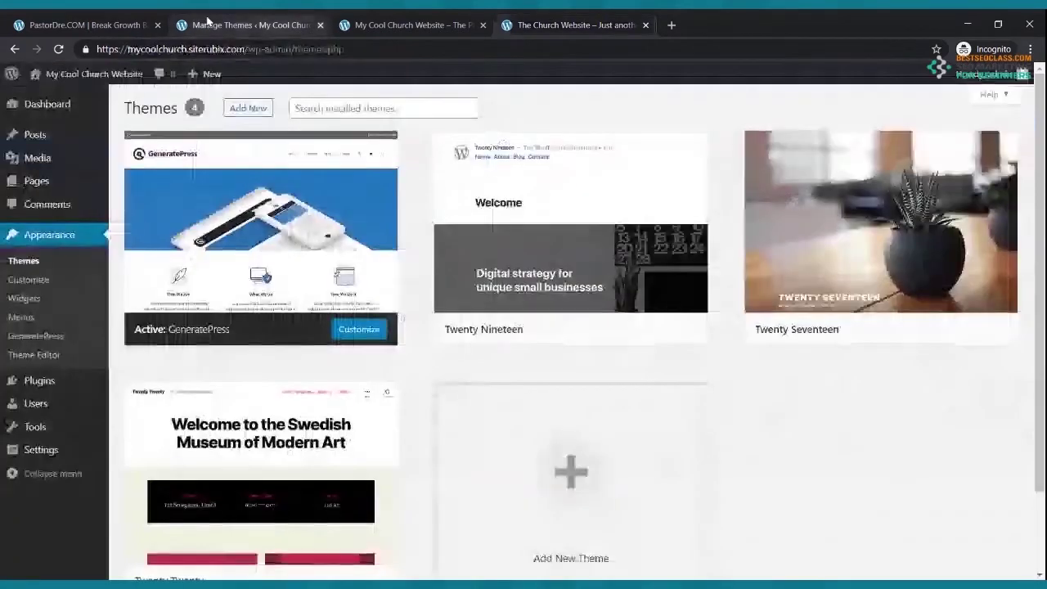
- Trash the Sample Page from the Pages list and start a new page
left_click(33, 183)
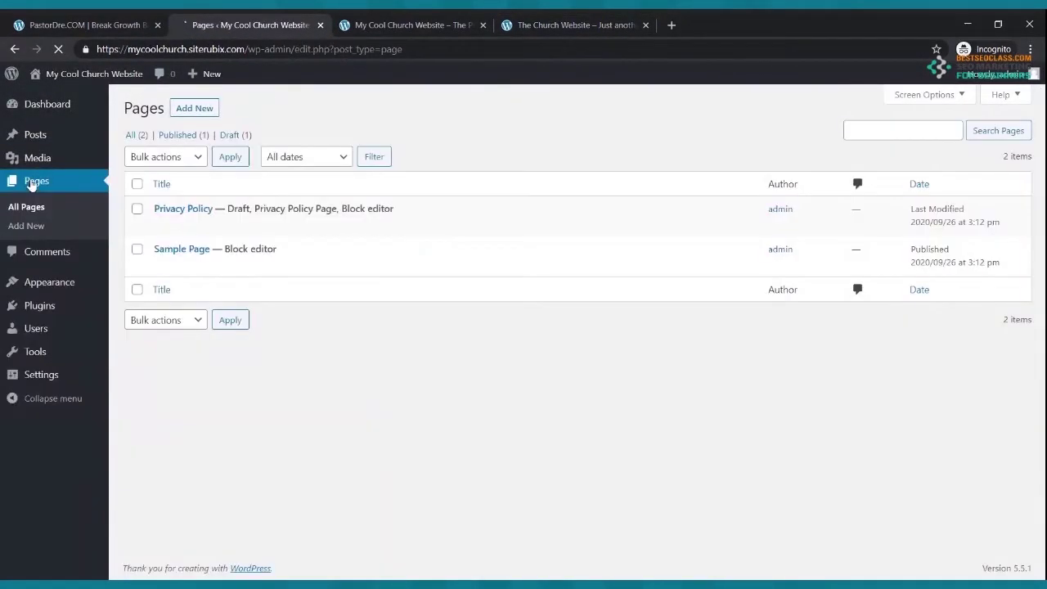
mouse_move(208, 263)
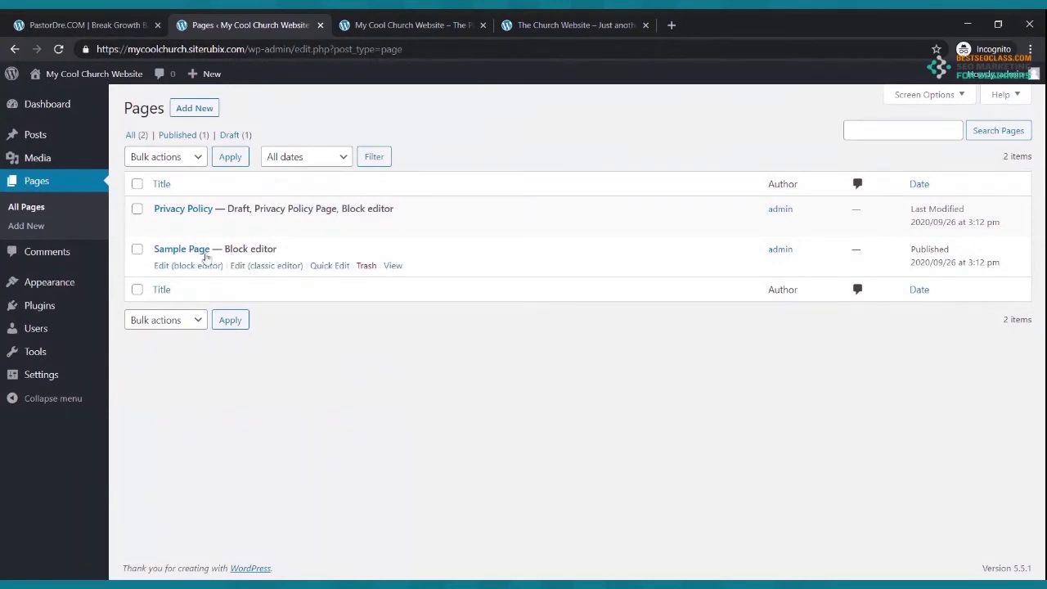
left_click(366, 266)
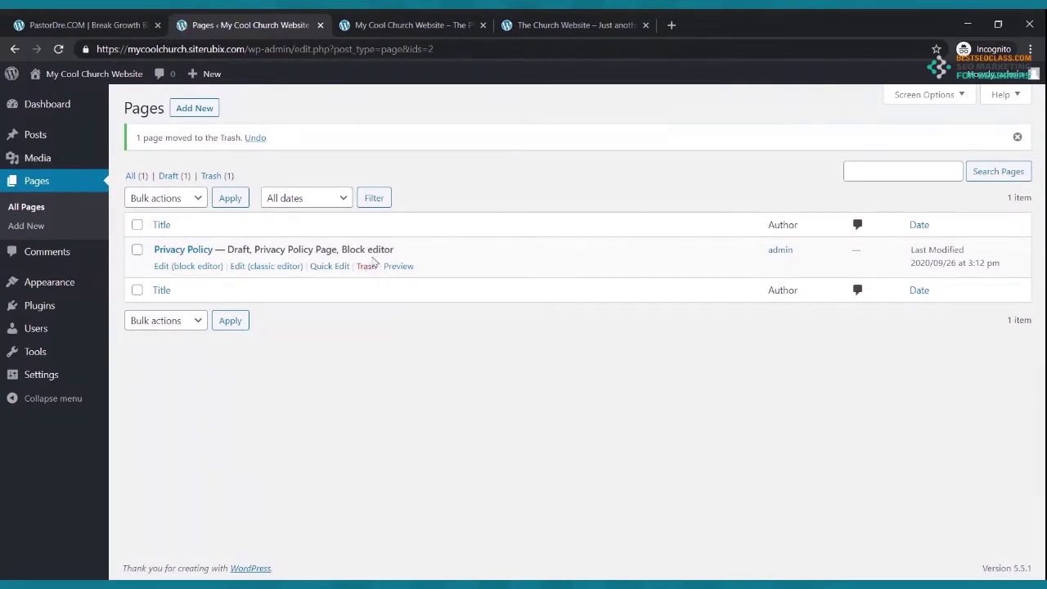
left_click(195, 110)
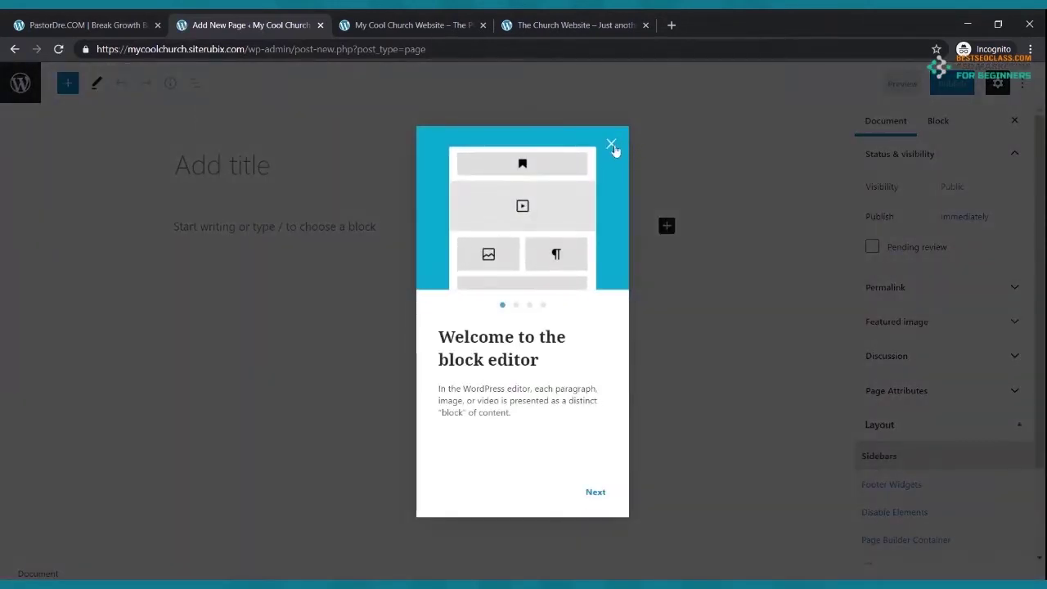
- Publish a page titled 'Home', then start another new page
left_click(612, 146)
left_click(213, 167)
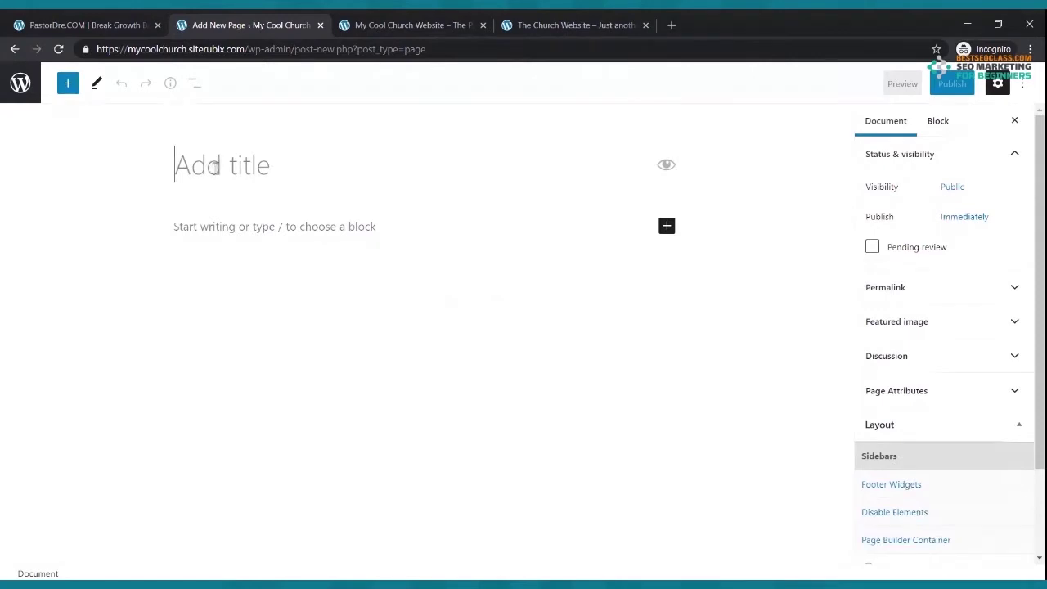
type("Home")
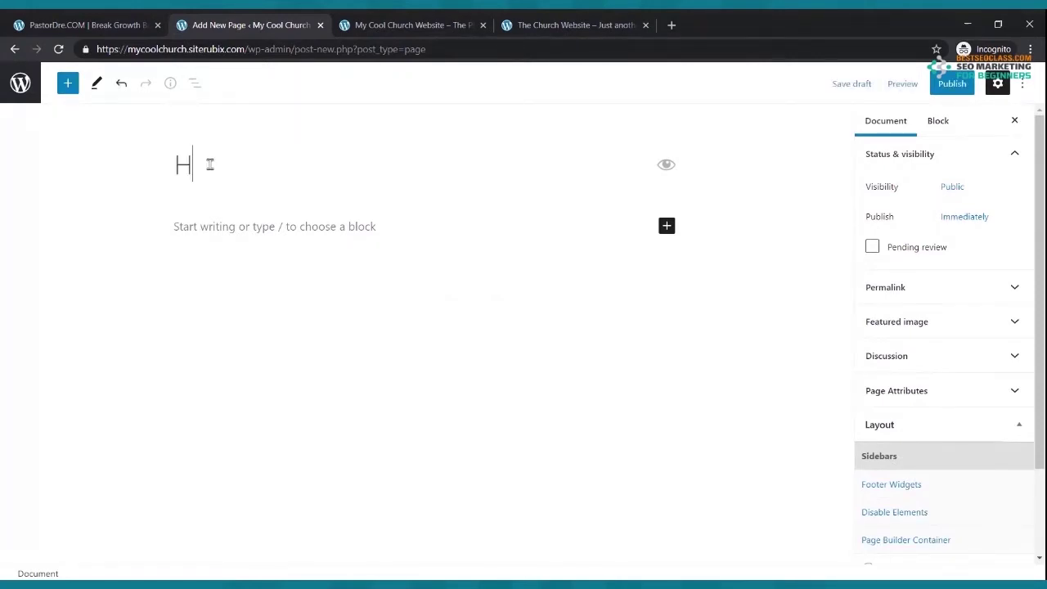
left_click(947, 90)
left_click(903, 85)
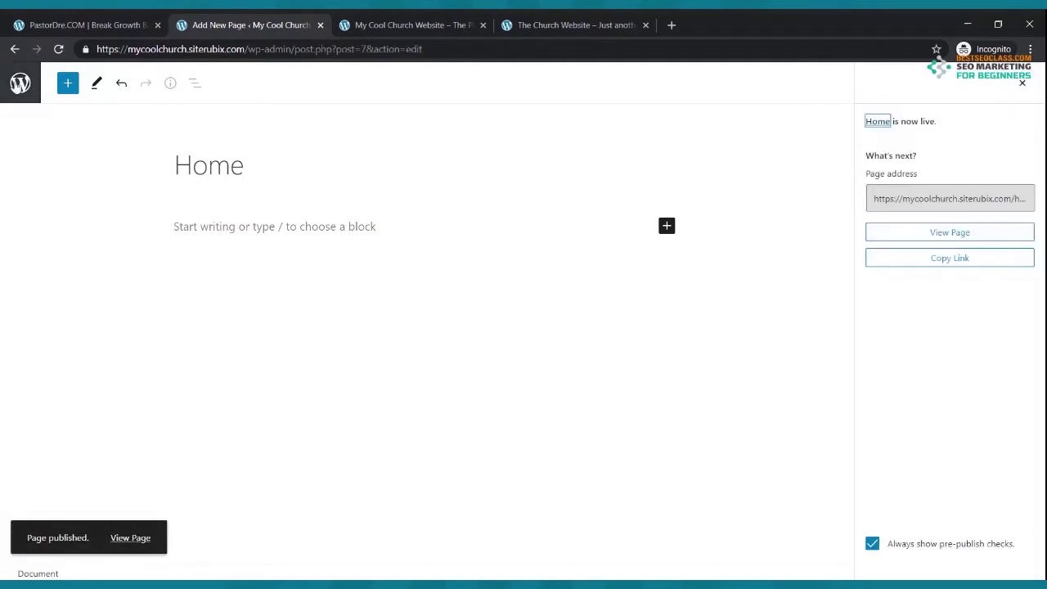
left_click(15, 50)
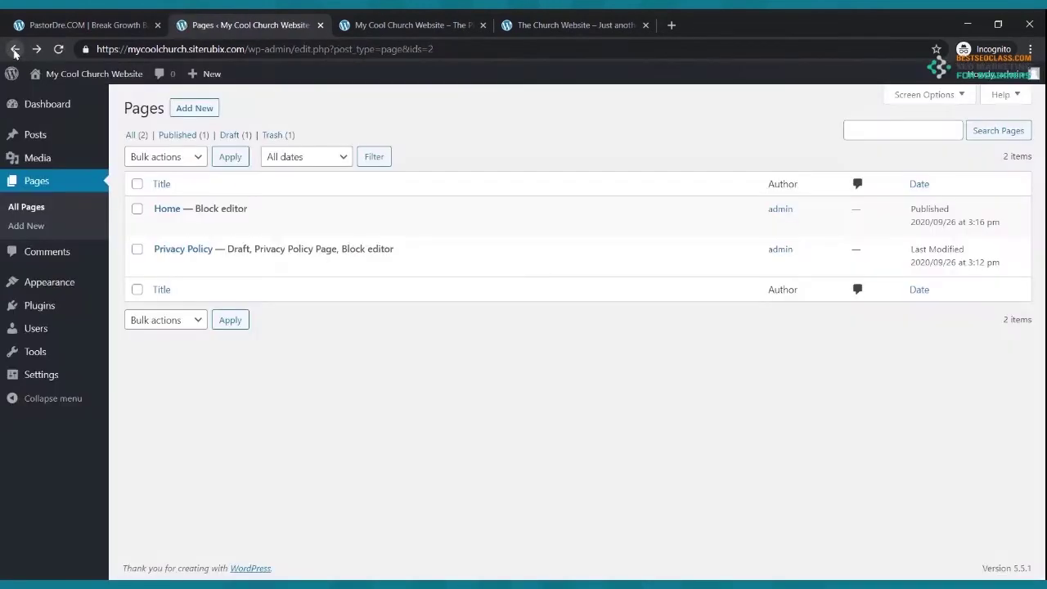
left_click(189, 113)
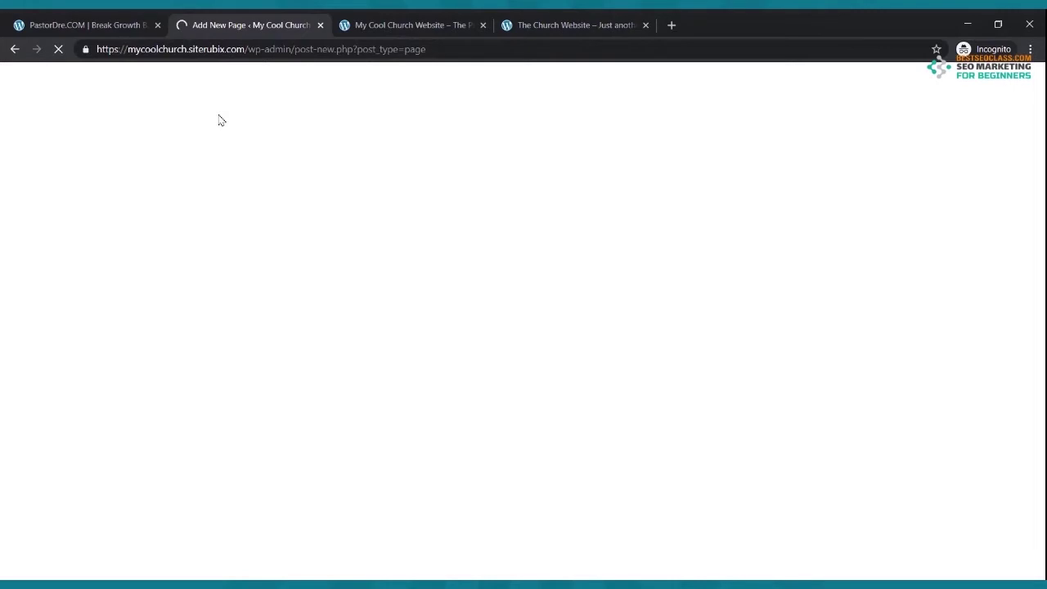
- Publish a page titled 'Live Webcast', then start another new page
left_click(572, 24)
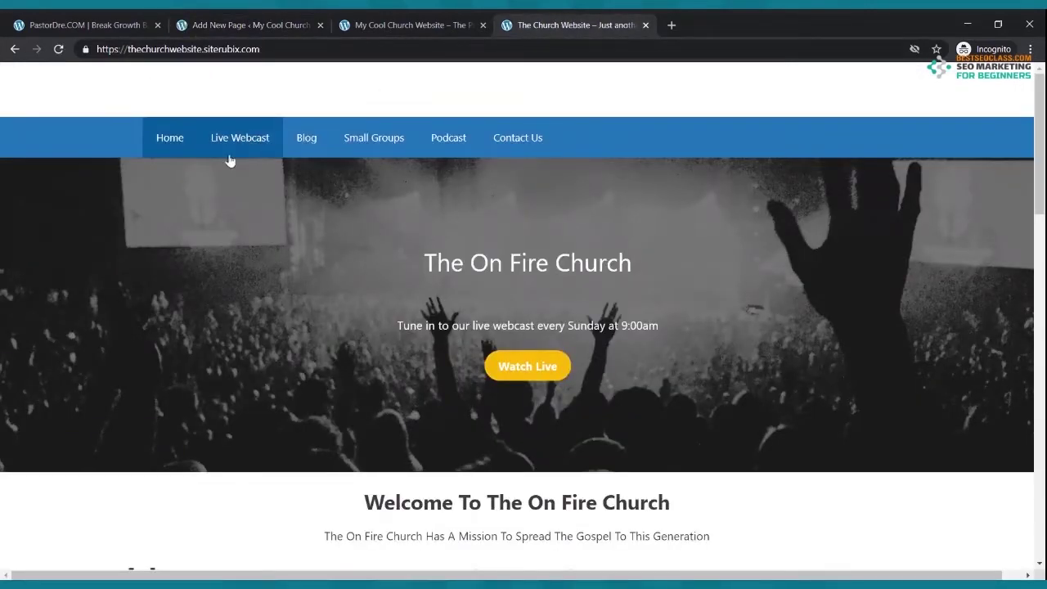
left_click(234, 26)
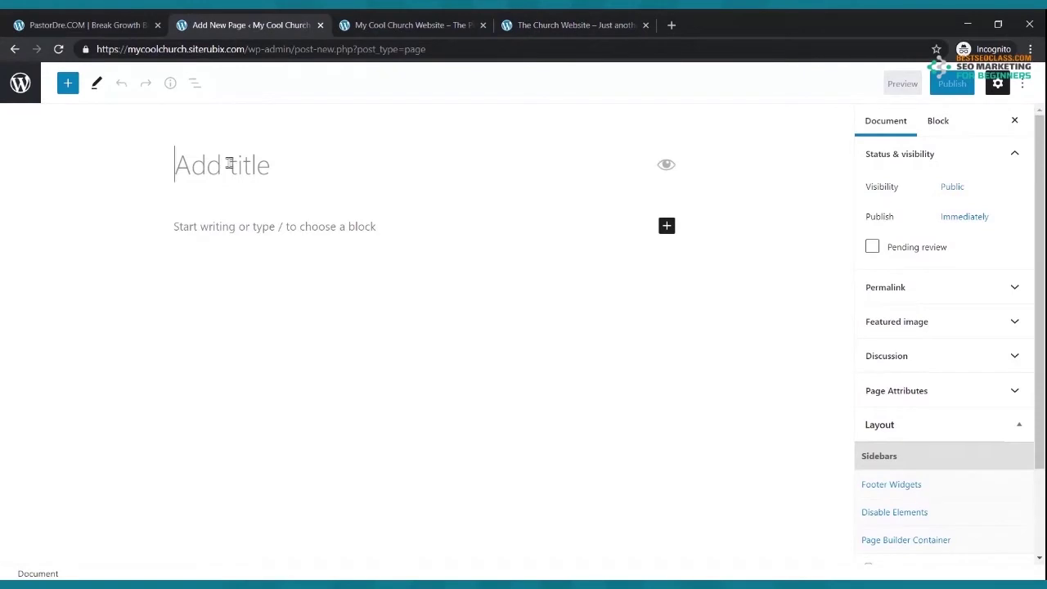
left_click(230, 163)
type("Live Webcast")
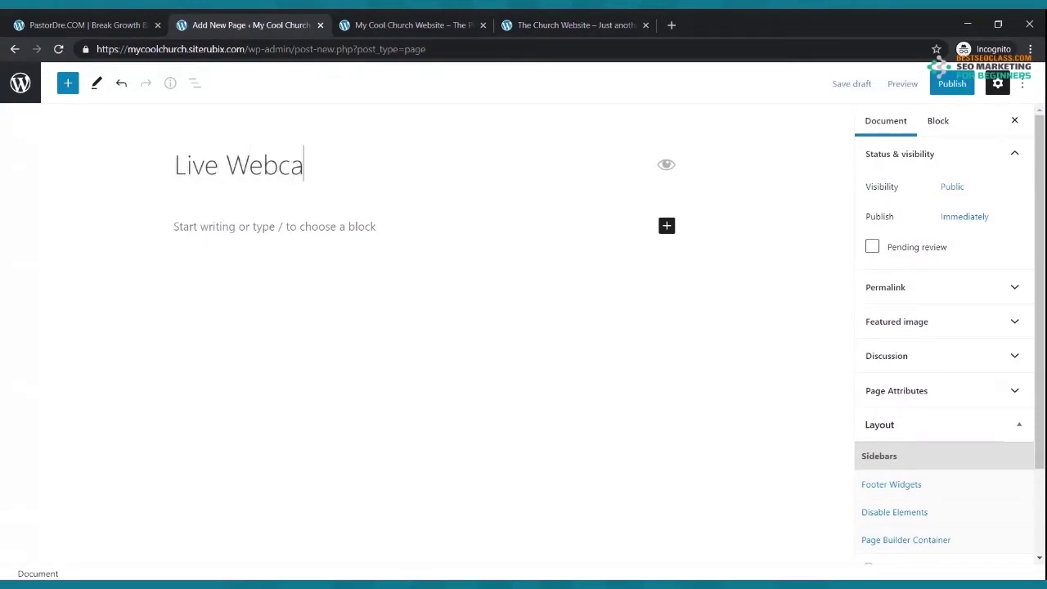
left_click(945, 89)
left_click(922, 87)
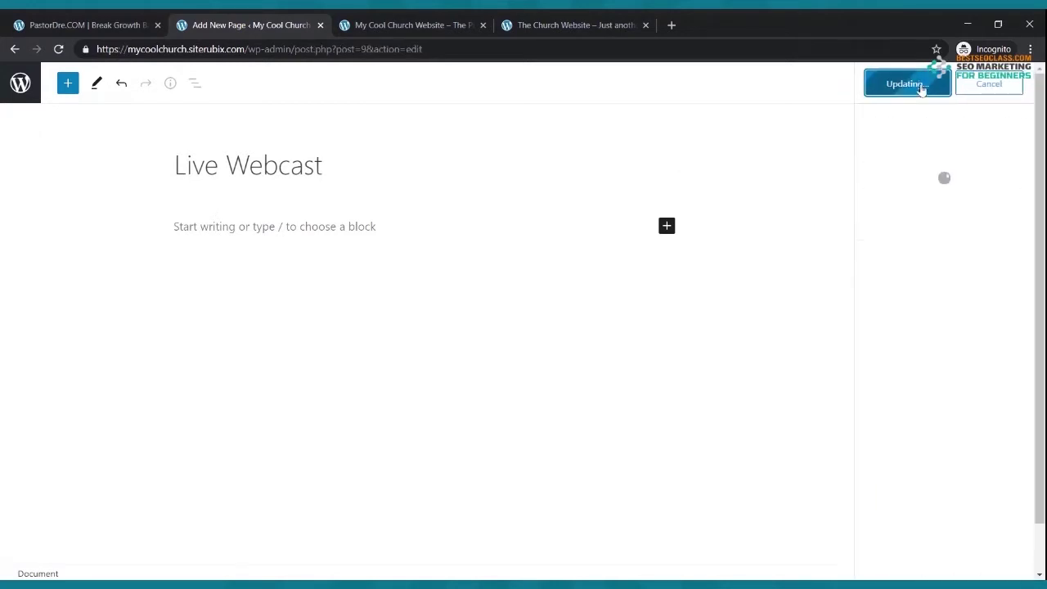
left_click(15, 49)
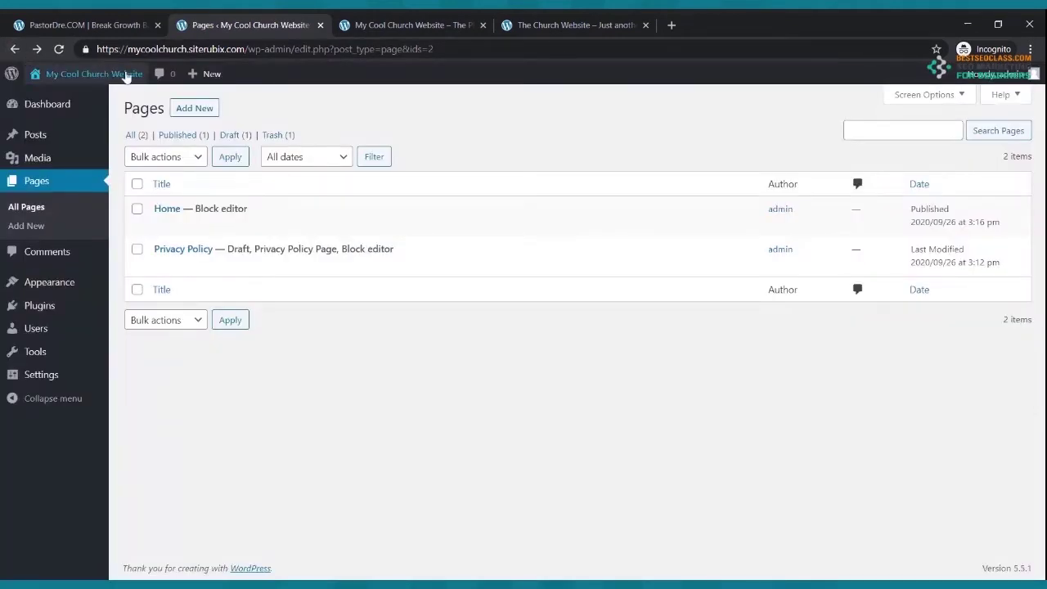
left_click(191, 111)
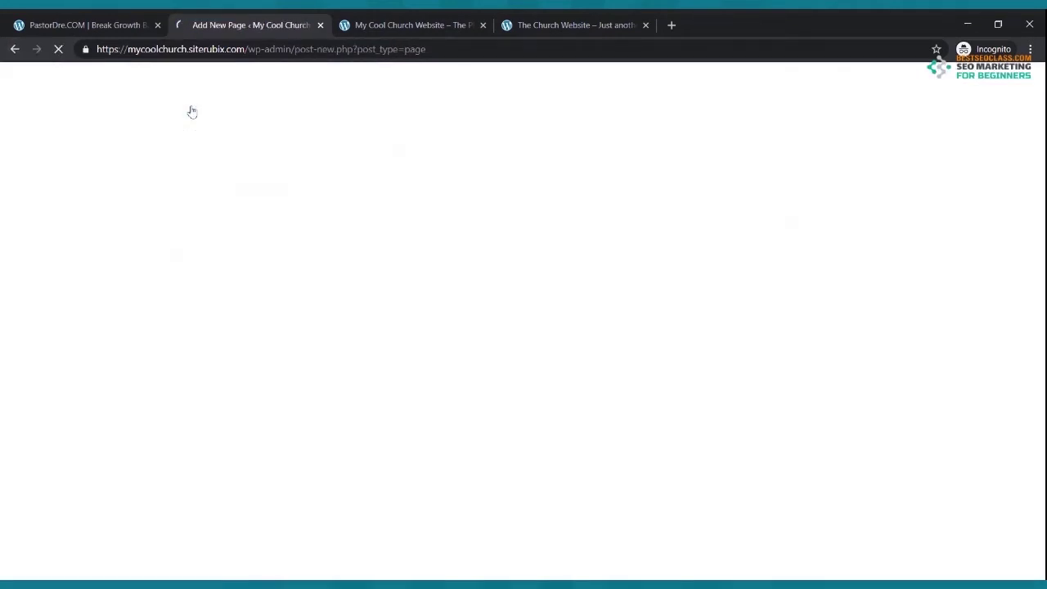
- Title the new page 'Blog' and publish it
left_click(572, 25)
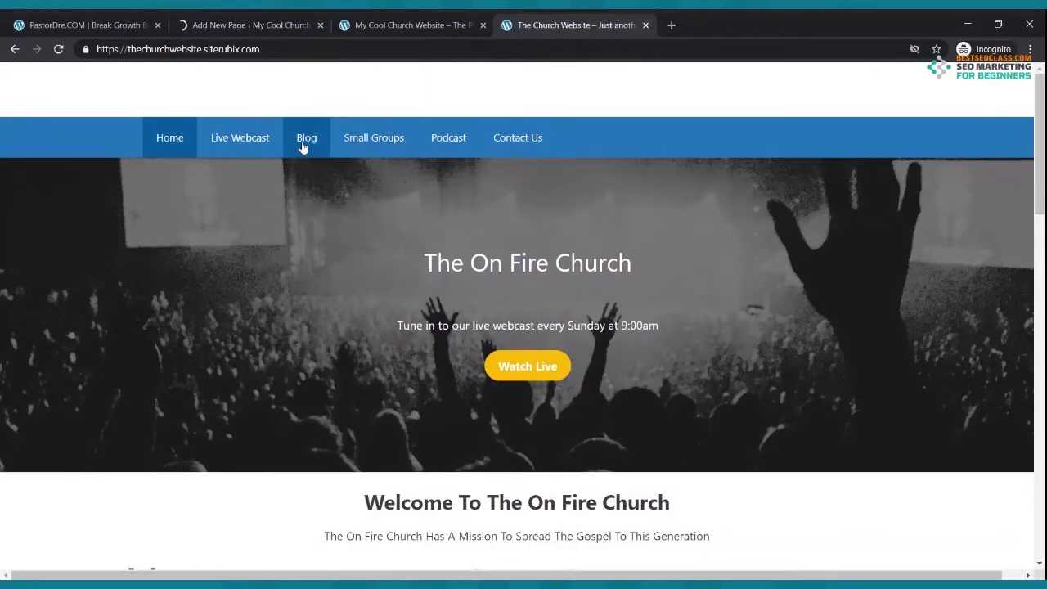
left_click(257, 25)
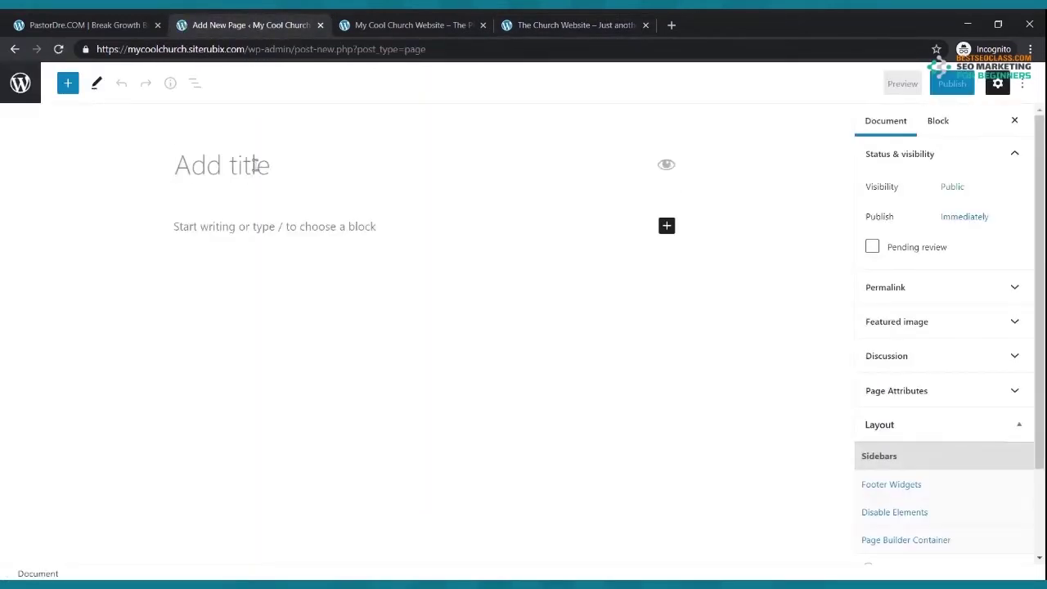
type("Blog")
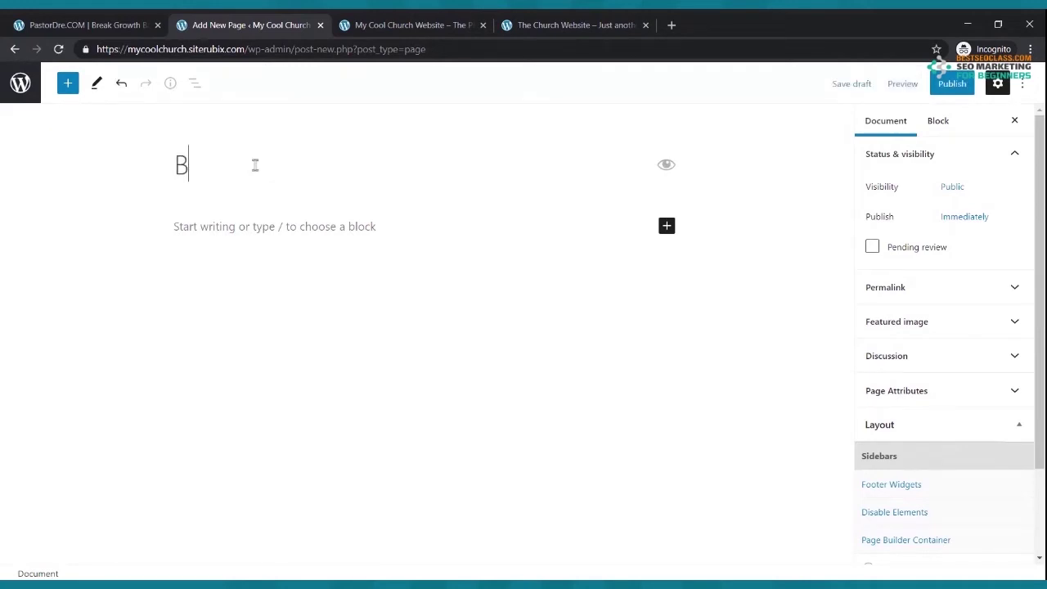
left_click(955, 85)
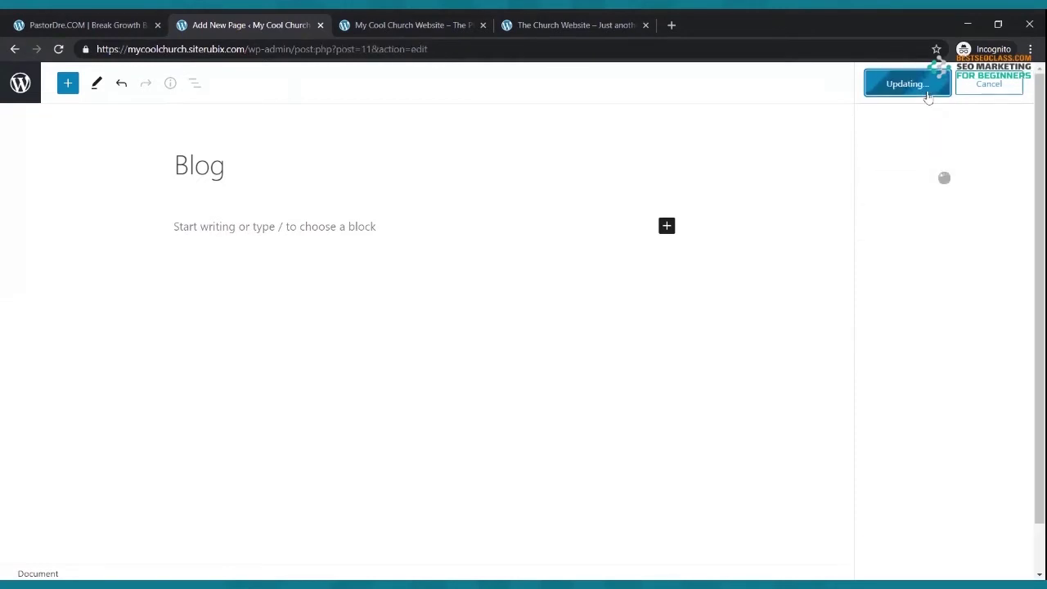
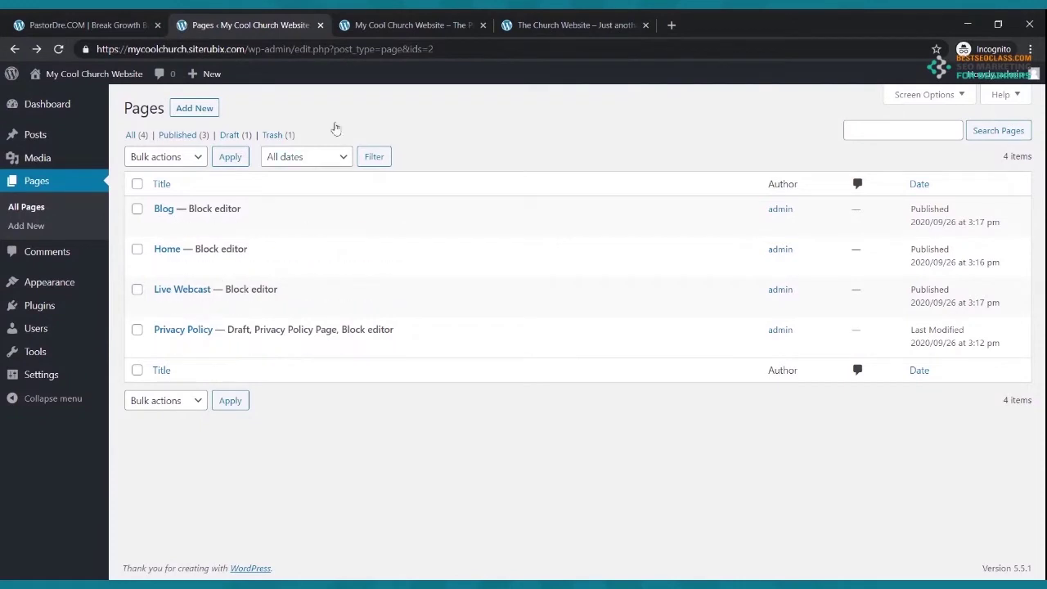
- Glance at the reference site, then start a new page titled 'Small Groups'
left_click(515, 25)
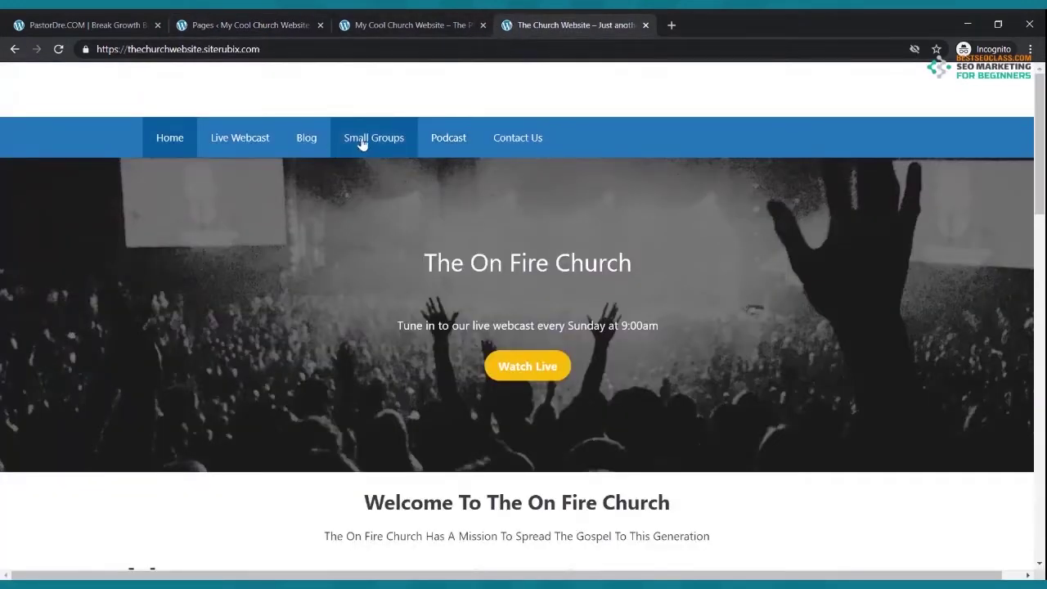
left_click(253, 26)
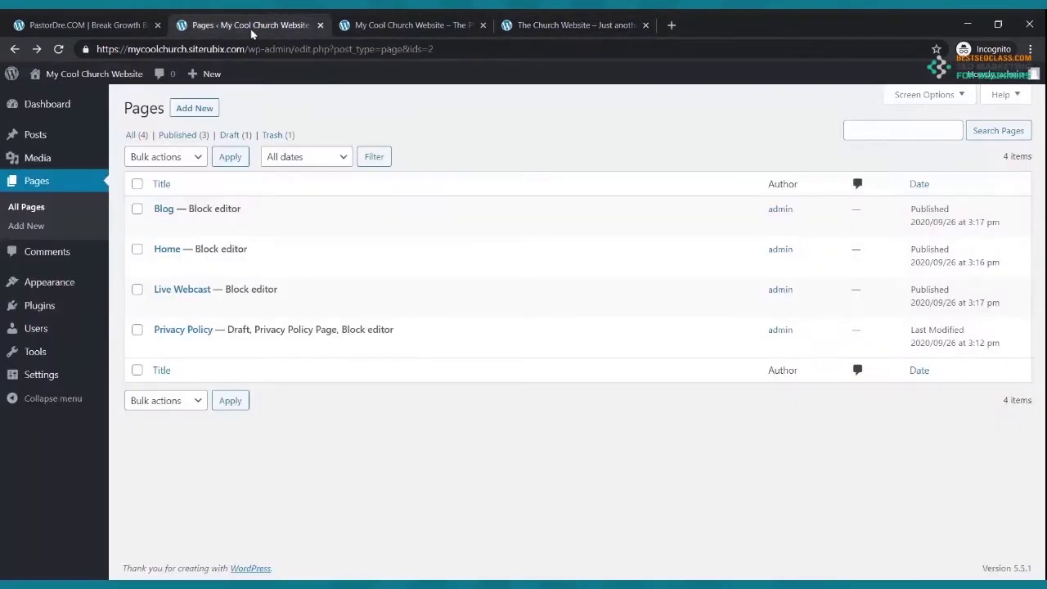
left_click(184, 112)
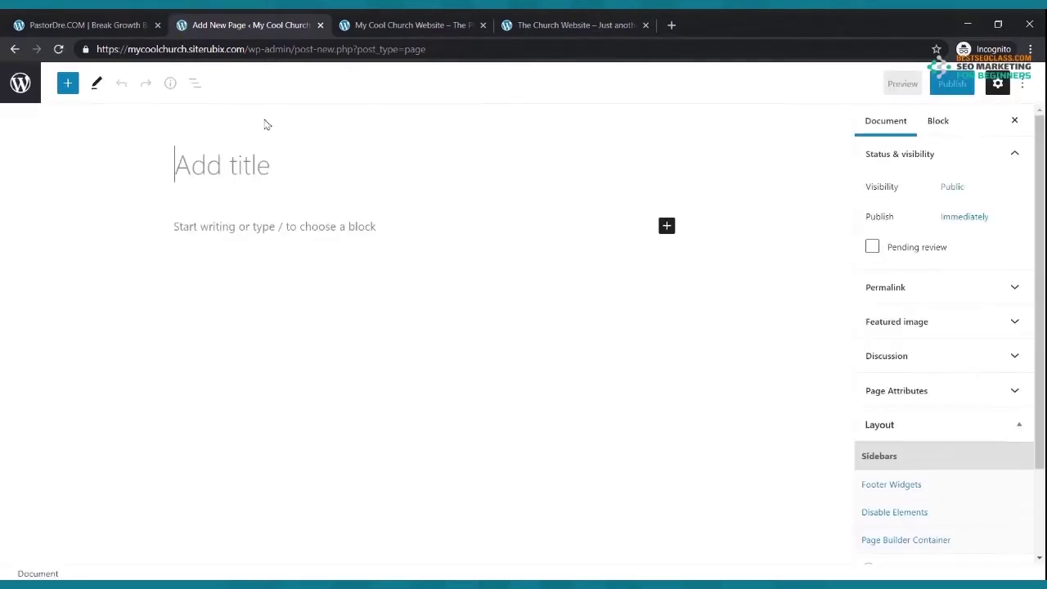
left_click(236, 166)
type("Small Groups")
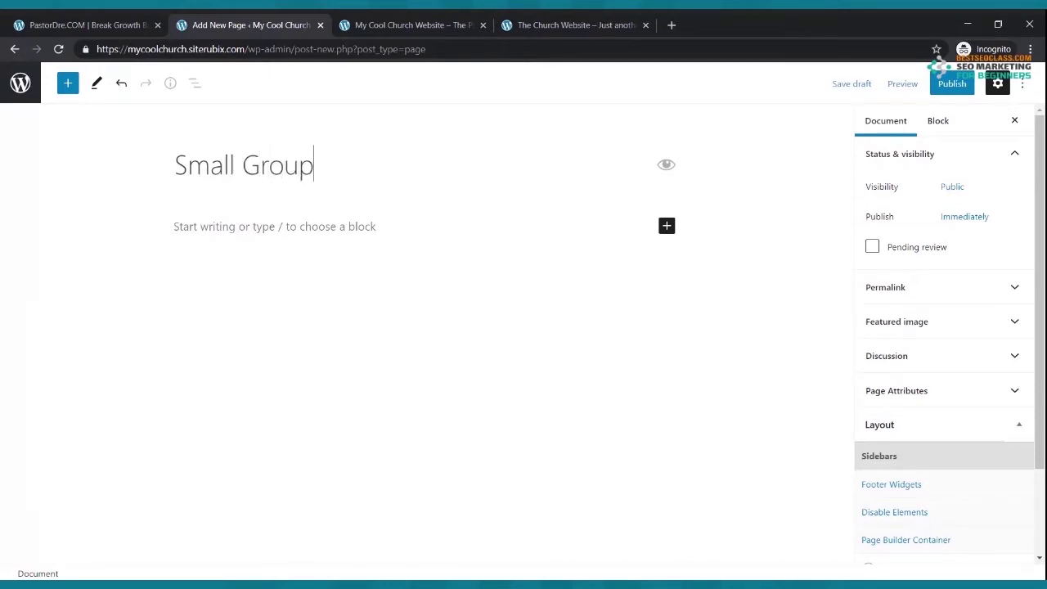
- Publish the Small Groups page and go back to the Pages list
left_click(957, 85)
left_click(928, 86)
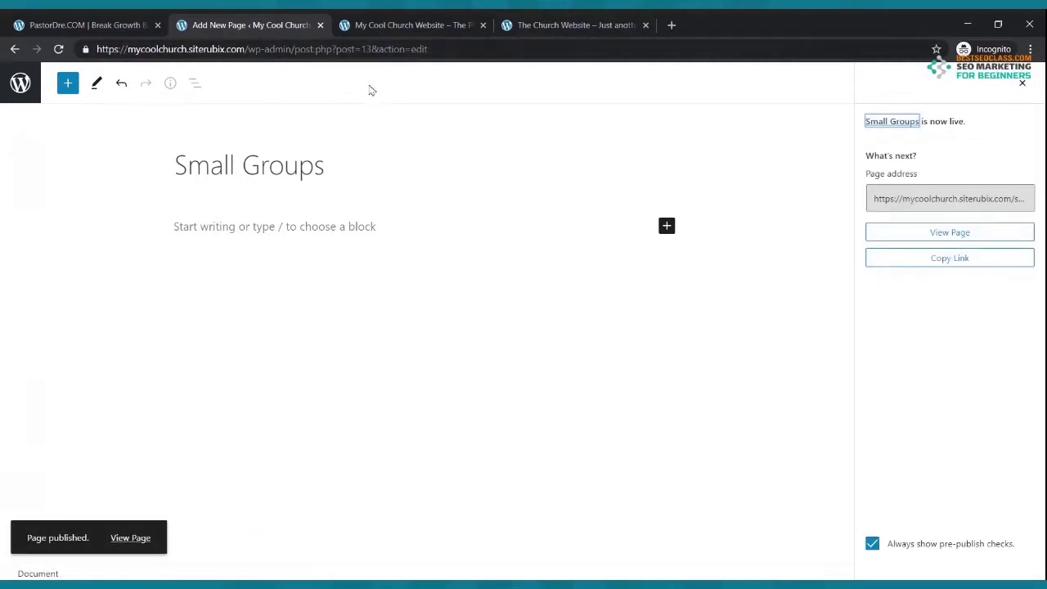
left_click(543, 24)
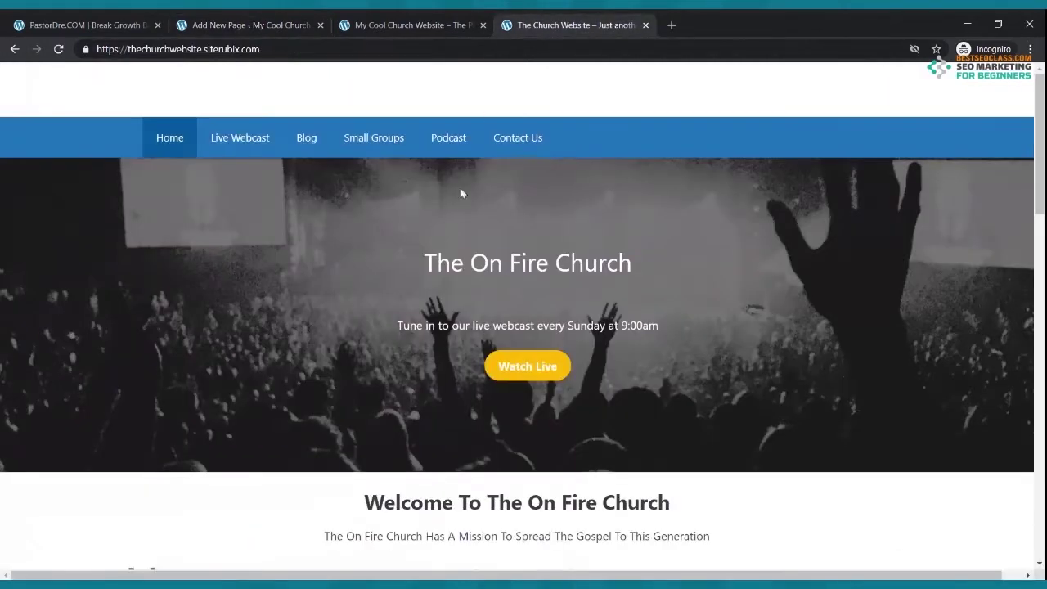
left_click(219, 26)
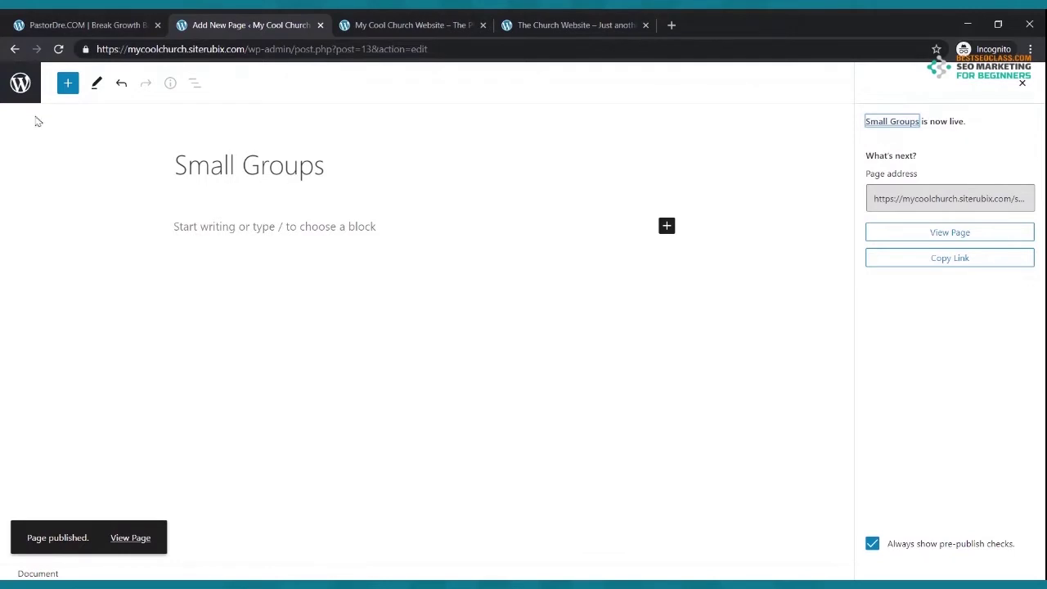
left_click(15, 49)
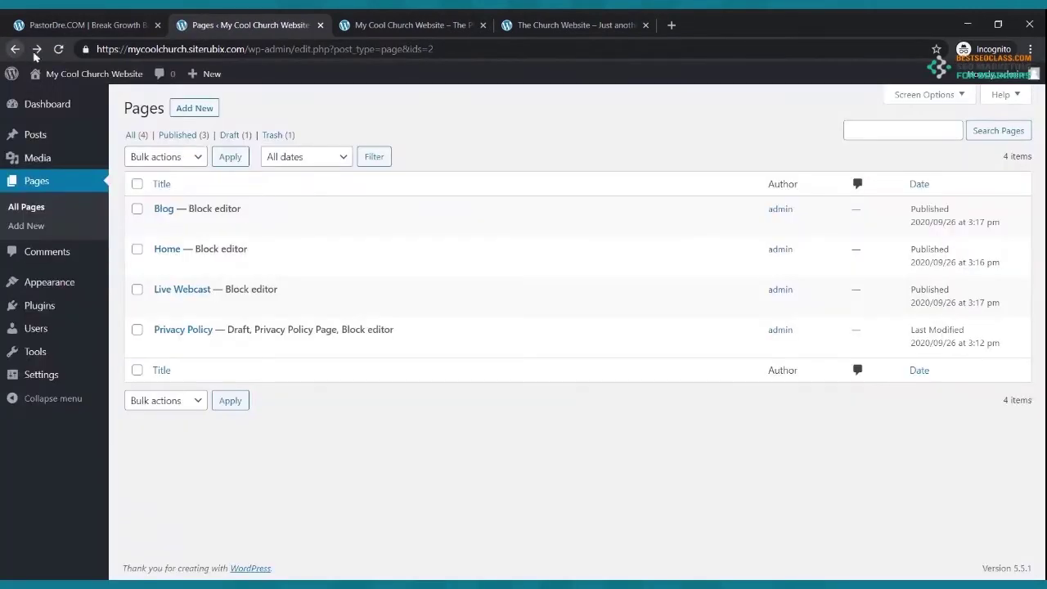
- Create and publish an empty 'Podcast' page, then return to the Pages list
left_click(187, 111)
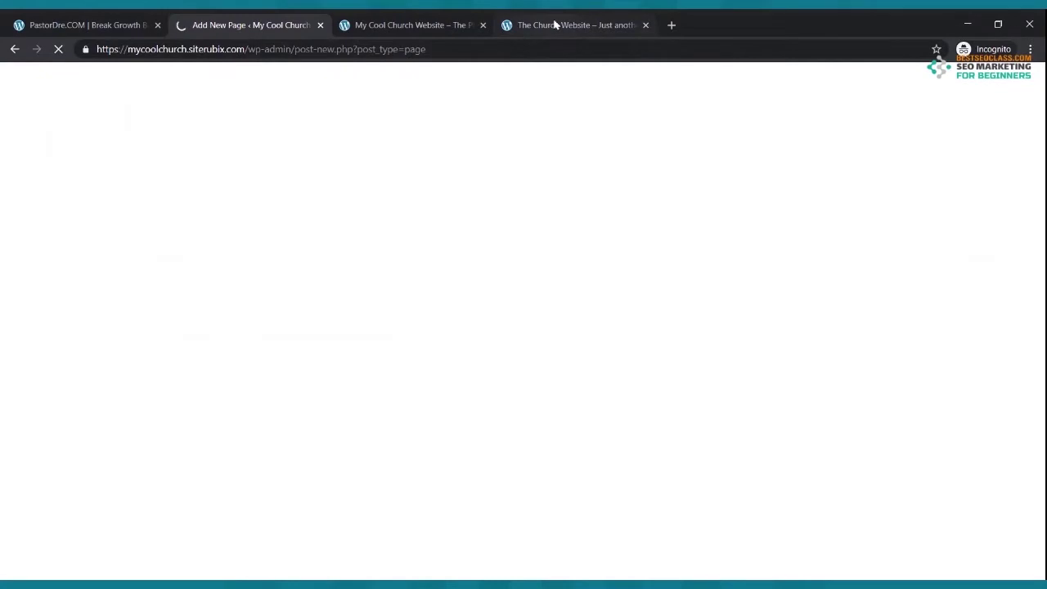
left_click(554, 25)
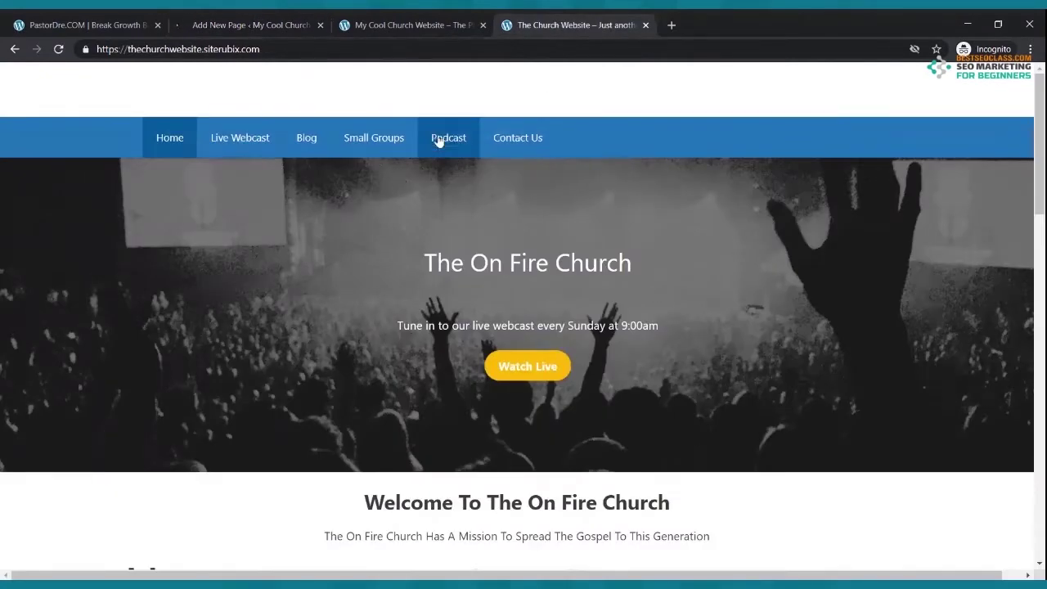
left_click(252, 29)
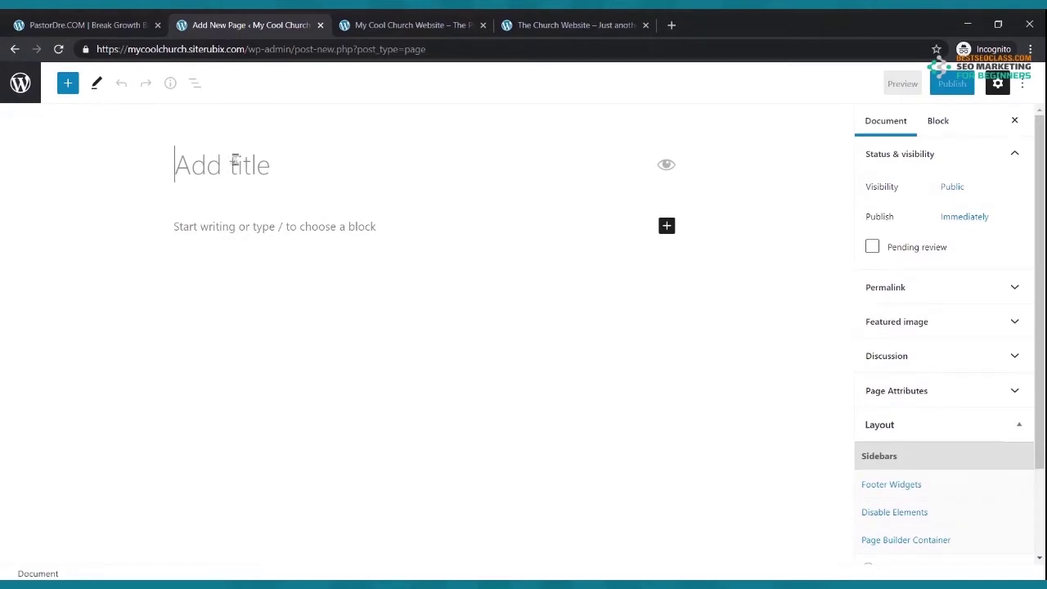
type("Podcast")
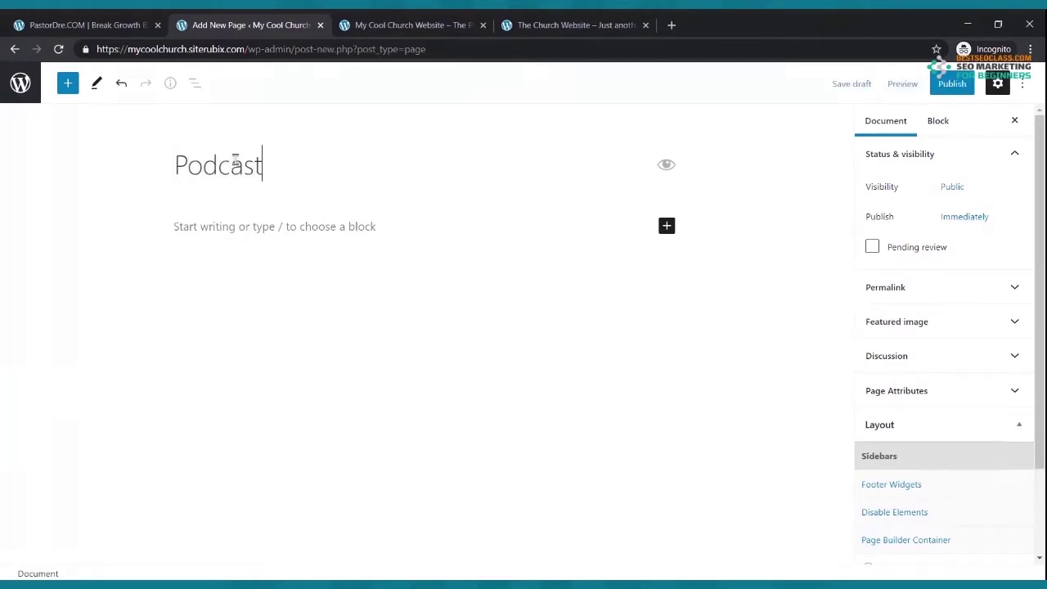
left_click(949, 90)
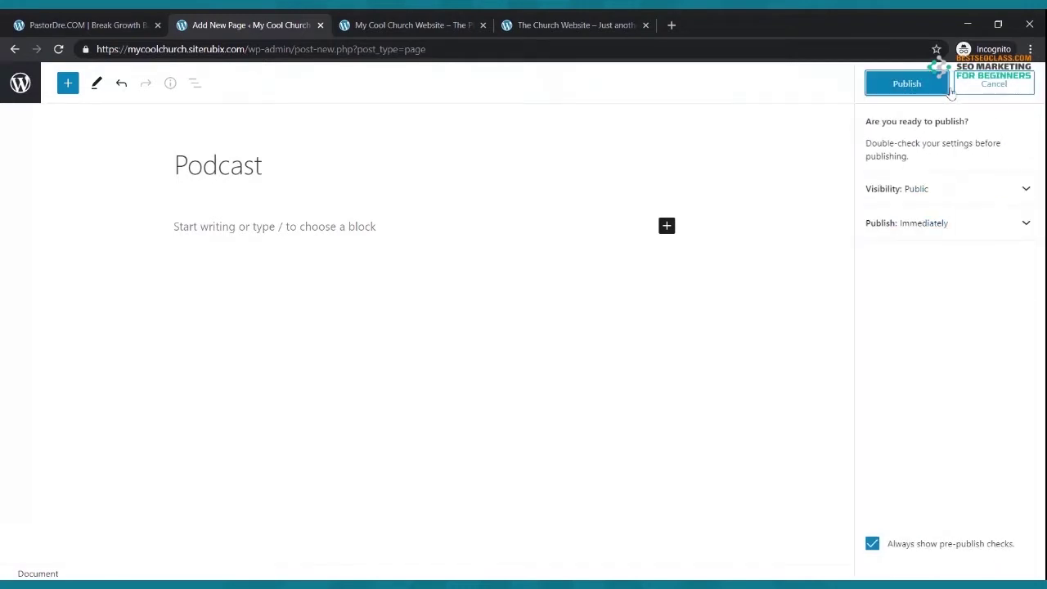
left_click(924, 84)
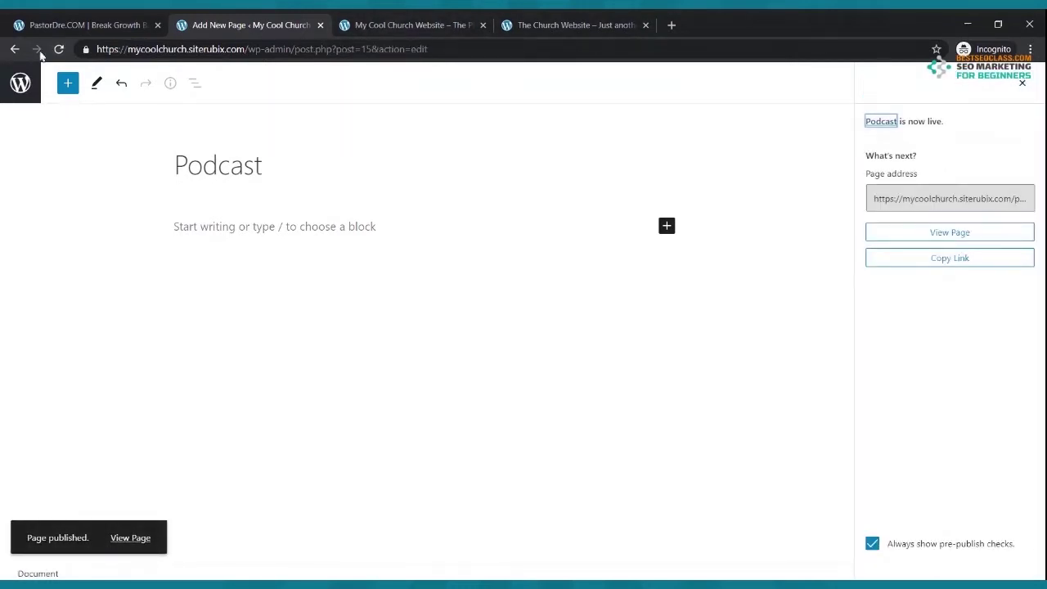
left_click(14, 50)
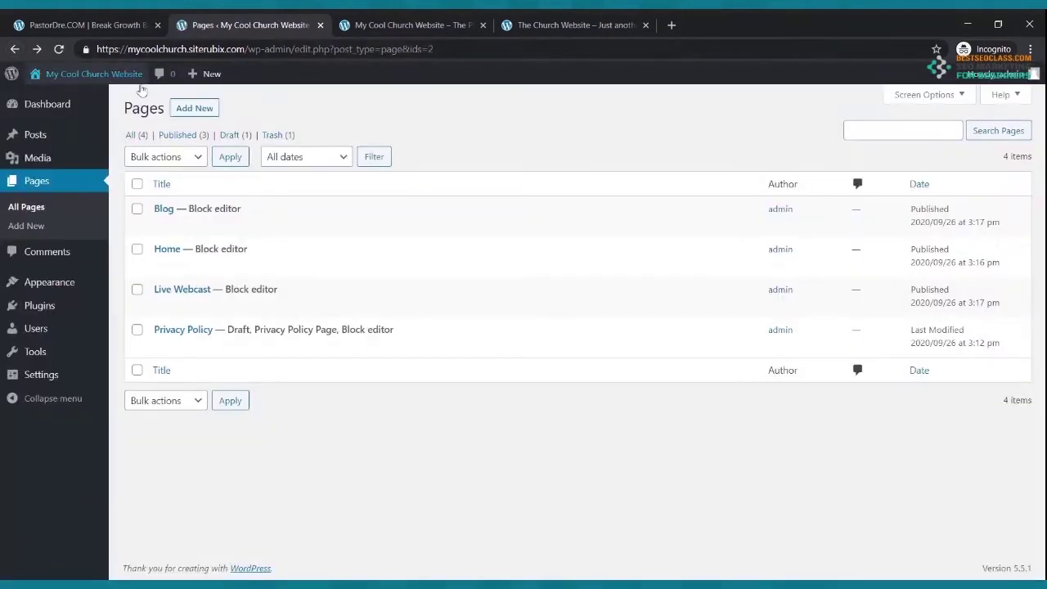
- Add and publish an empty 'Contact Us' page, then return to the Pages list
left_click(184, 111)
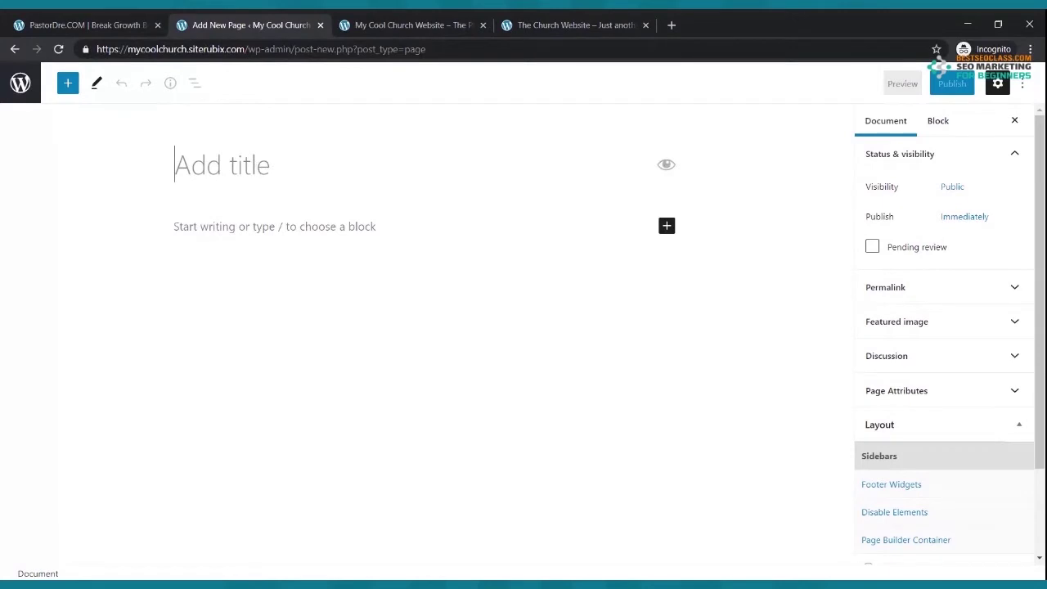
type("Contact U")
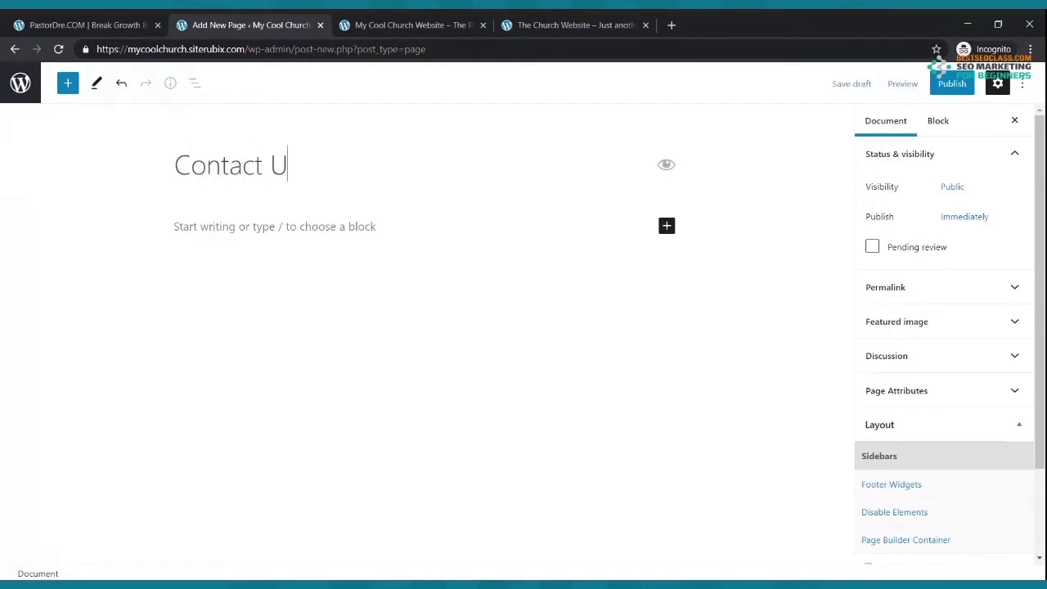
type("s")
left_click(951, 84)
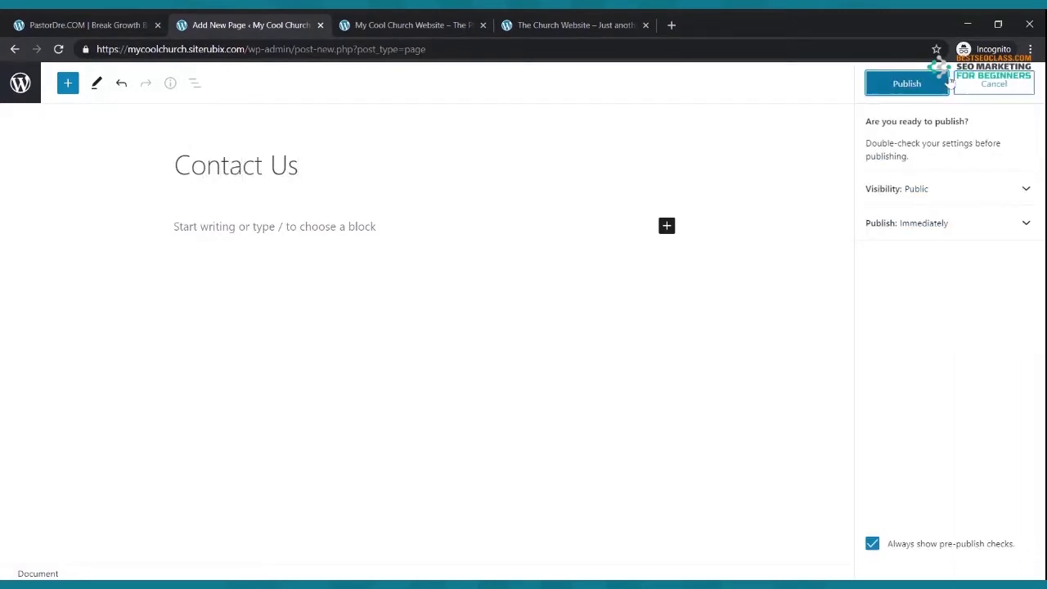
left_click(941, 84)
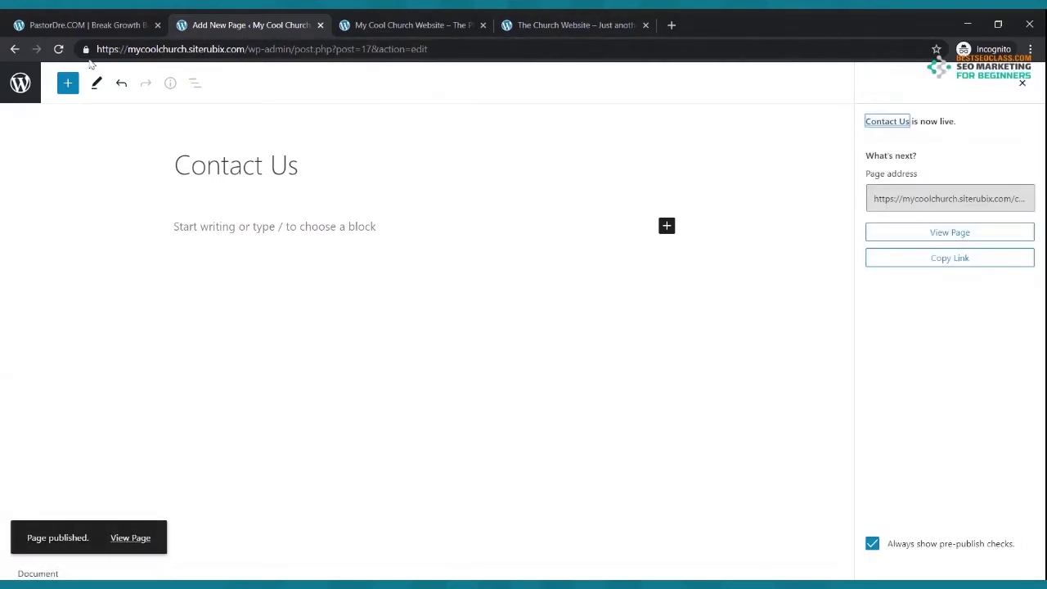
left_click(15, 49)
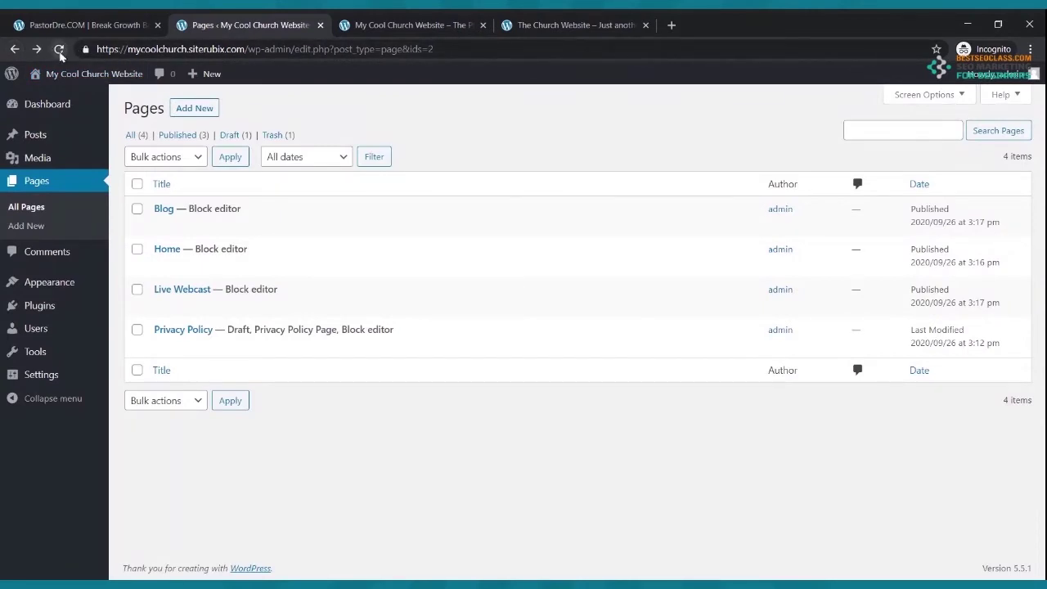
- Reload the Pages list and live front page, comparing navigation with the reference church site
left_click(59, 49)
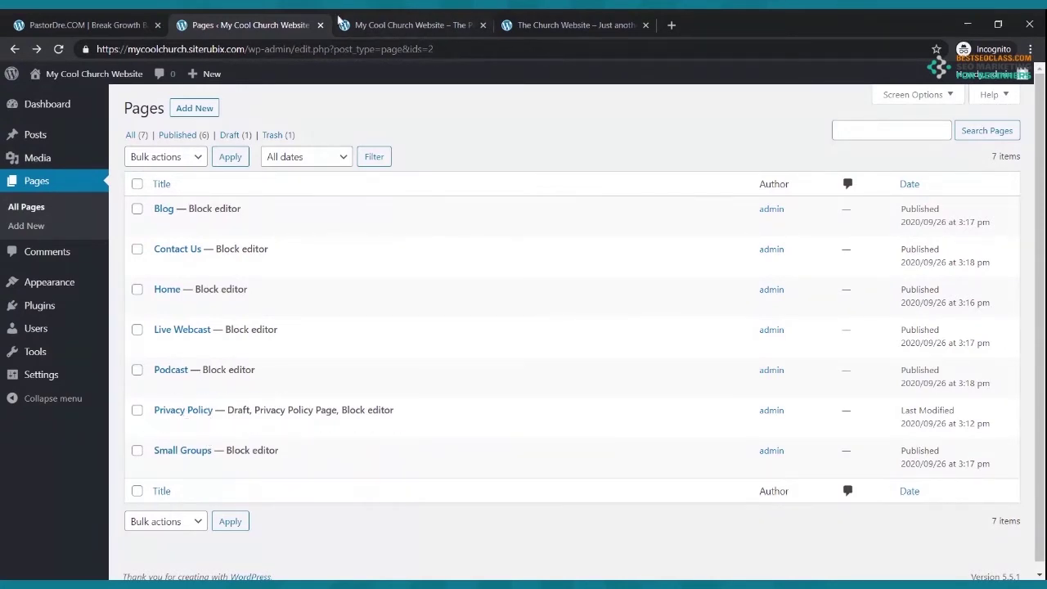
left_click(383, 26)
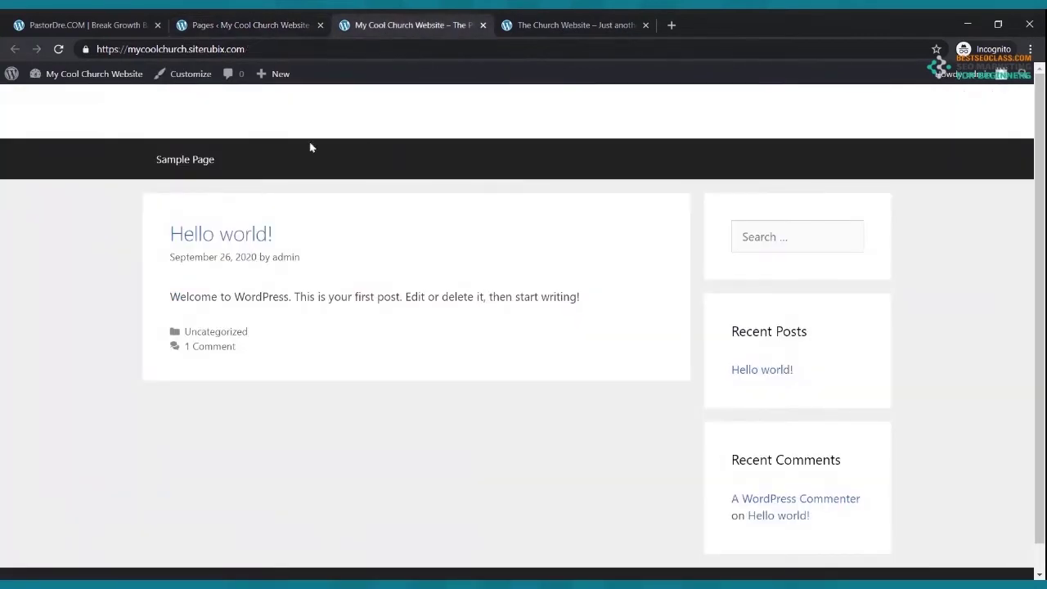
left_click(58, 49)
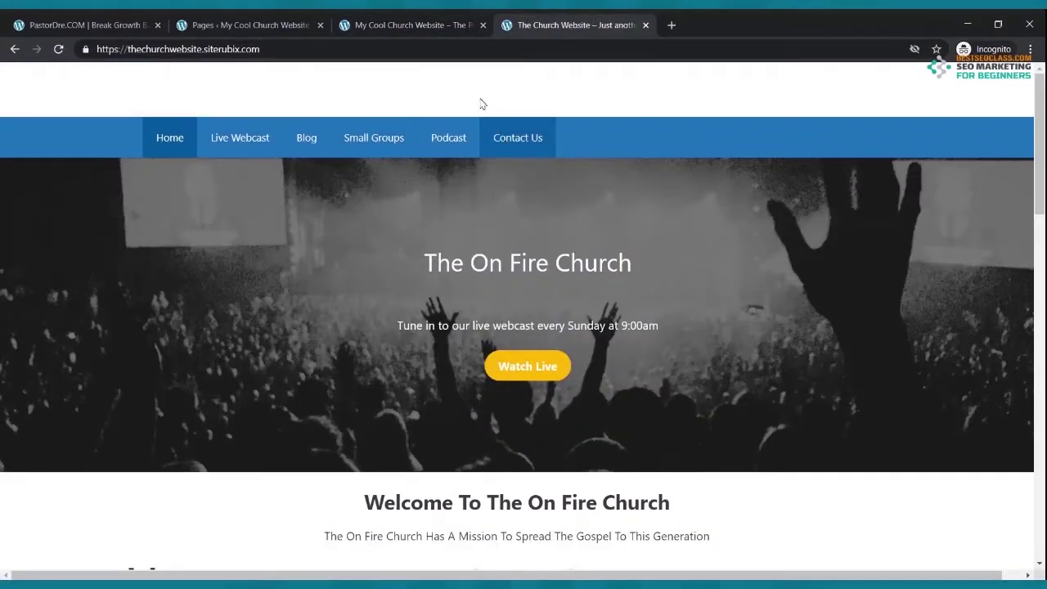
left_click(417, 33)
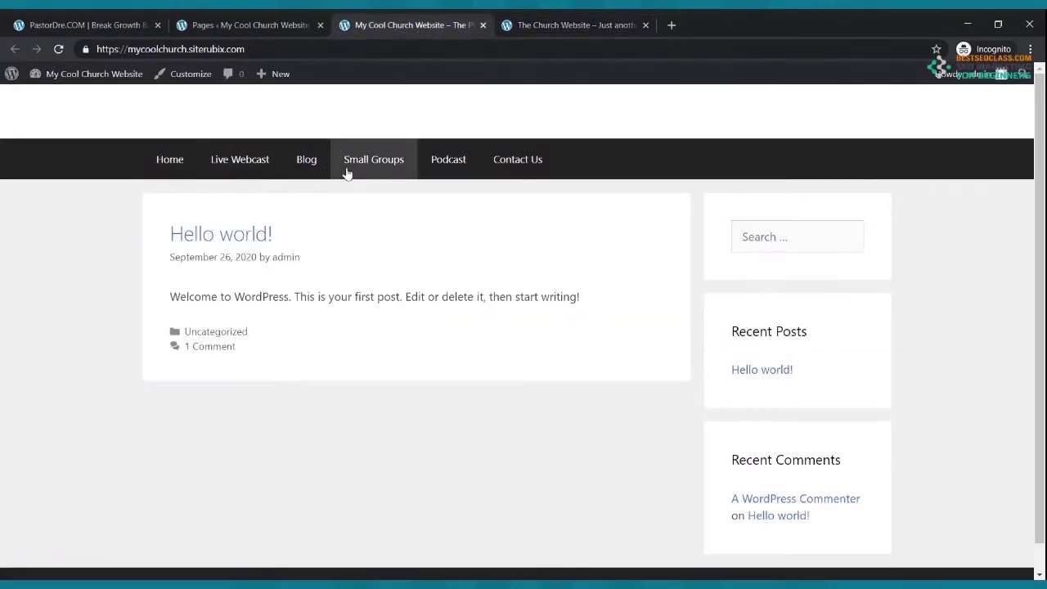
left_click(573, 24)
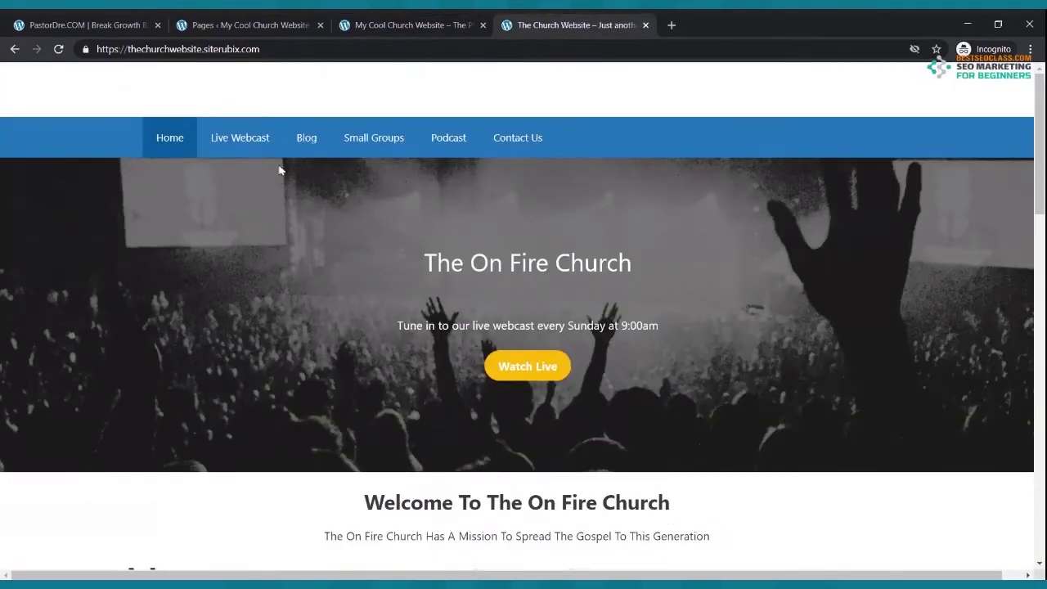
left_click(245, 24)
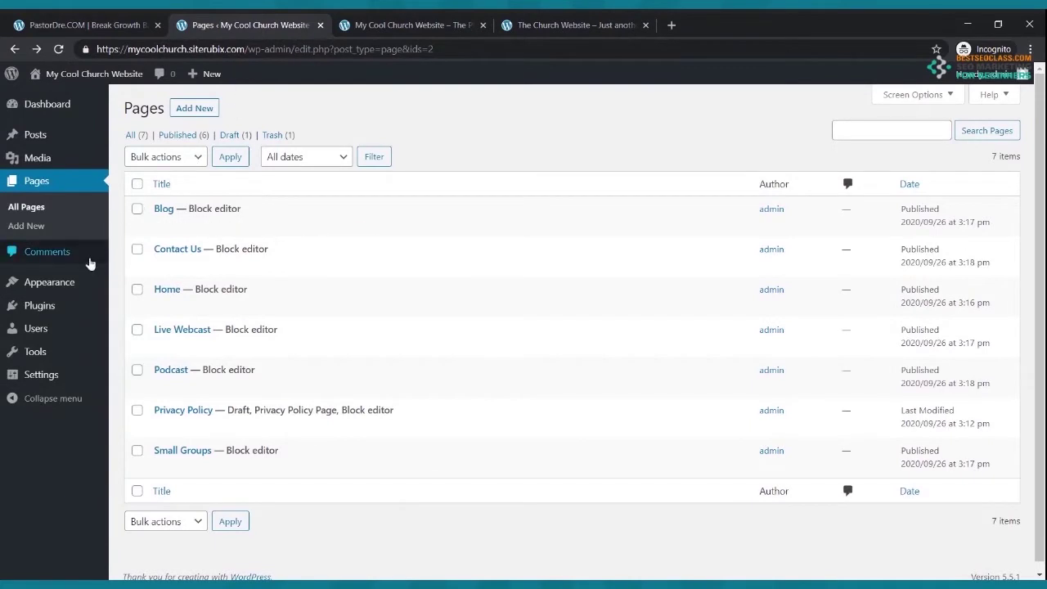
- In Appearance > Menus, drag Contact Us and Live Webcast into new positions
left_click(65, 283)
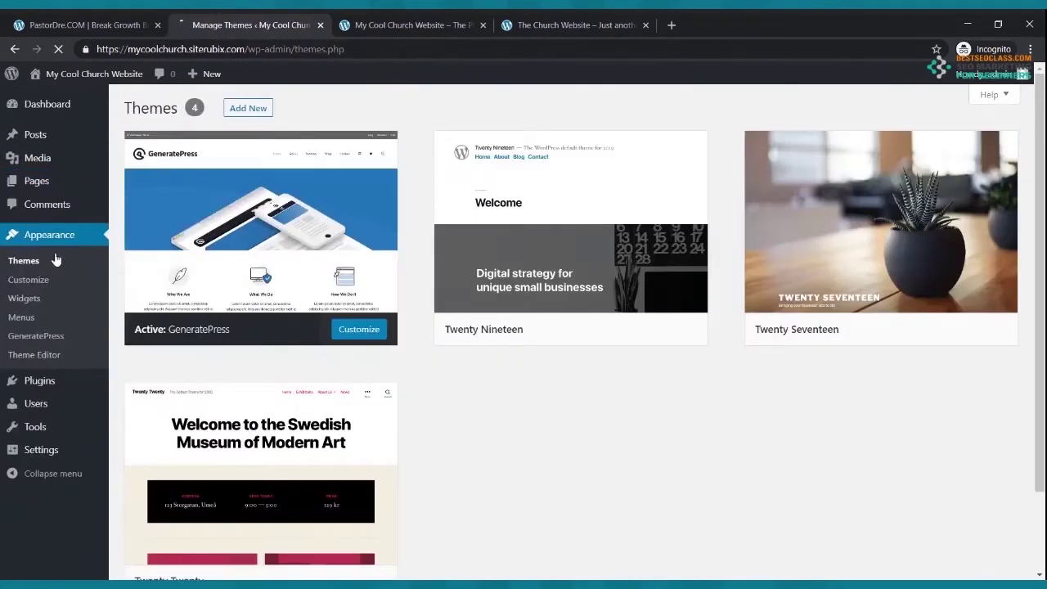
left_click(23, 316)
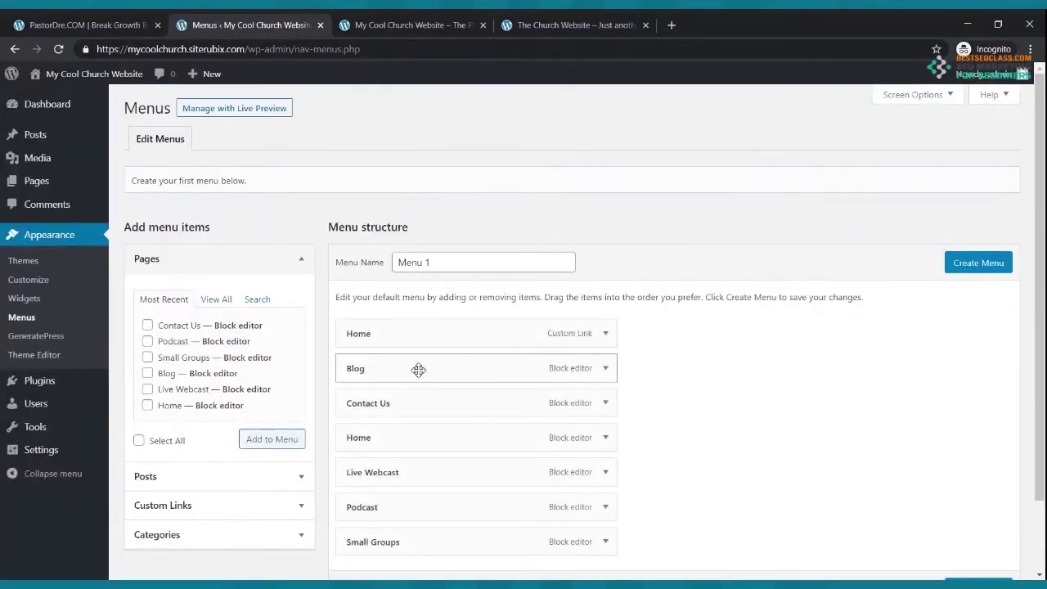
scroll(421, 368, "down", 2)
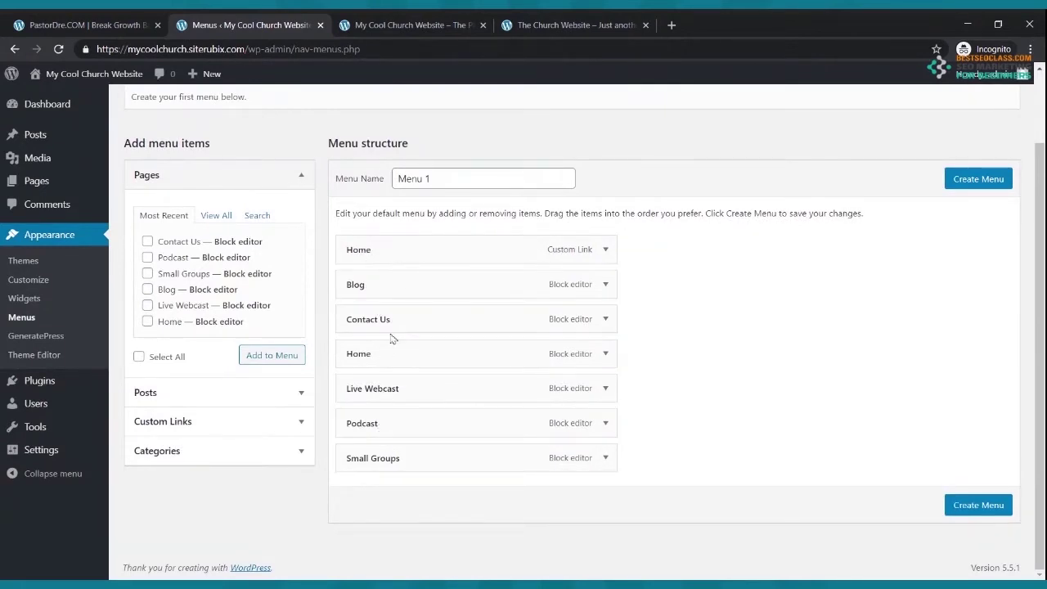
left_click_drag(396, 320, 364, 427)
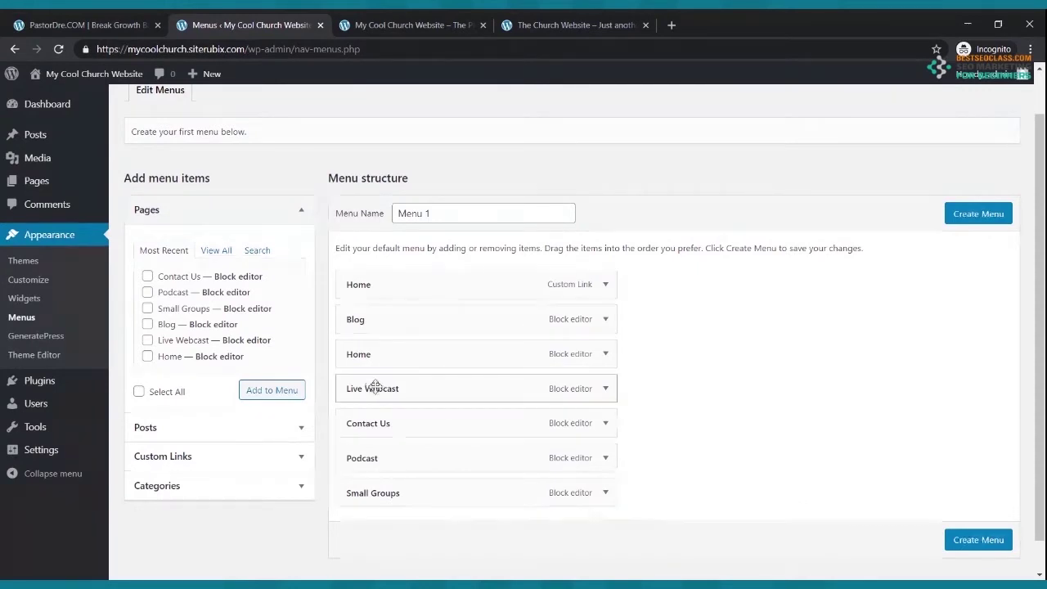
left_click_drag(374, 389, 383, 313)
left_click(532, 24)
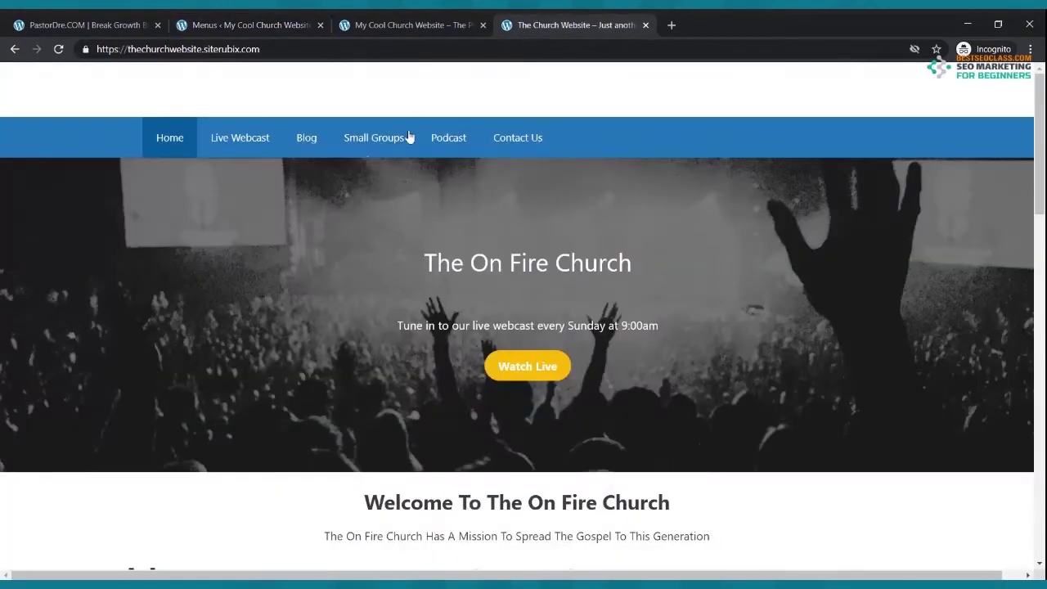
left_click(272, 28)
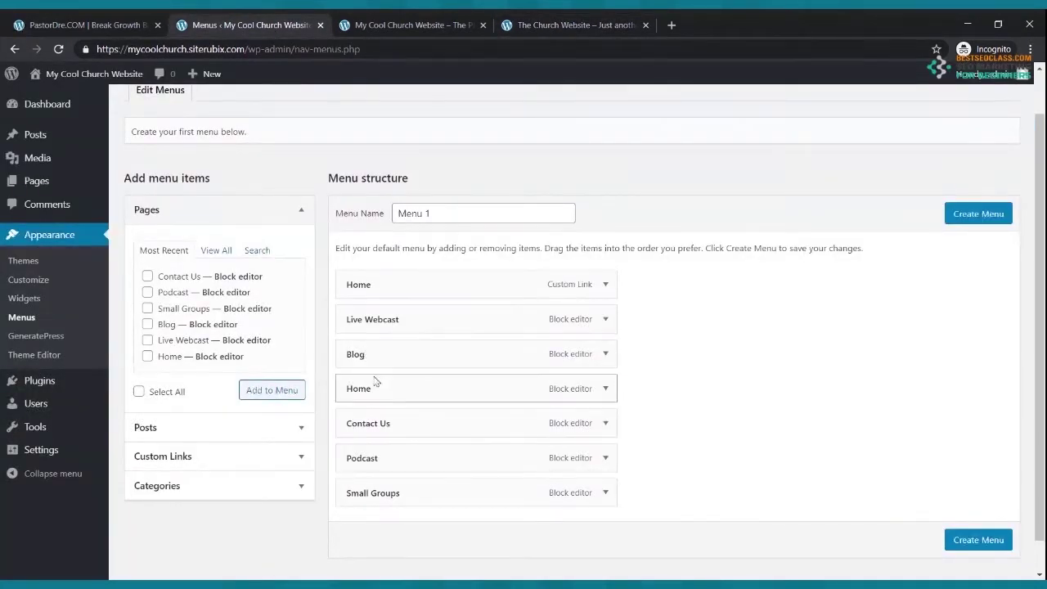
- Move Small Groups, Podcast and Contact Us up after Blog, then create the menu
left_click_drag(370, 491, 347, 386)
left_click(436, 20)
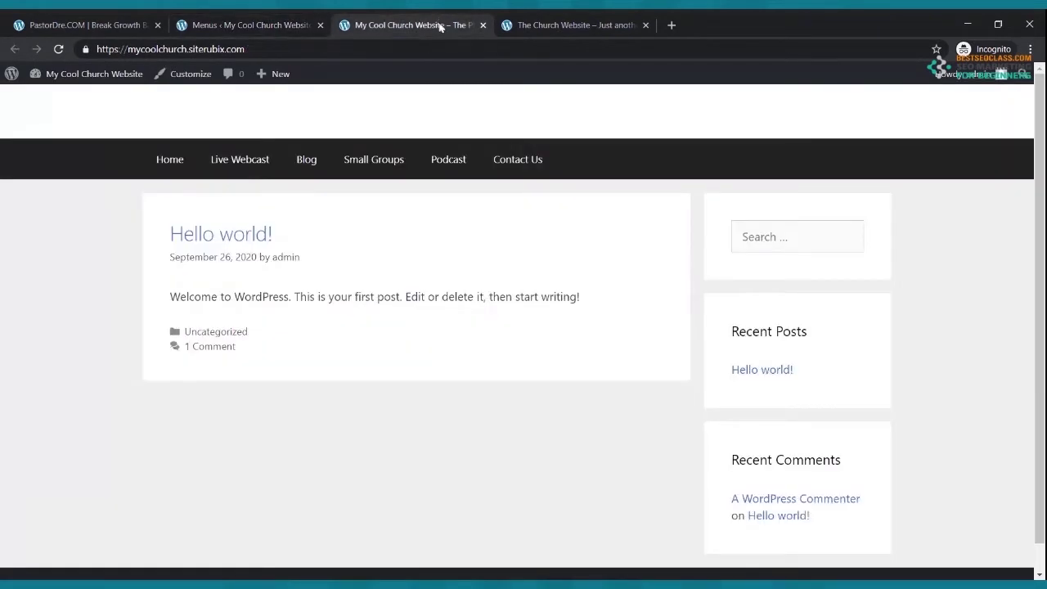
left_click(268, 23)
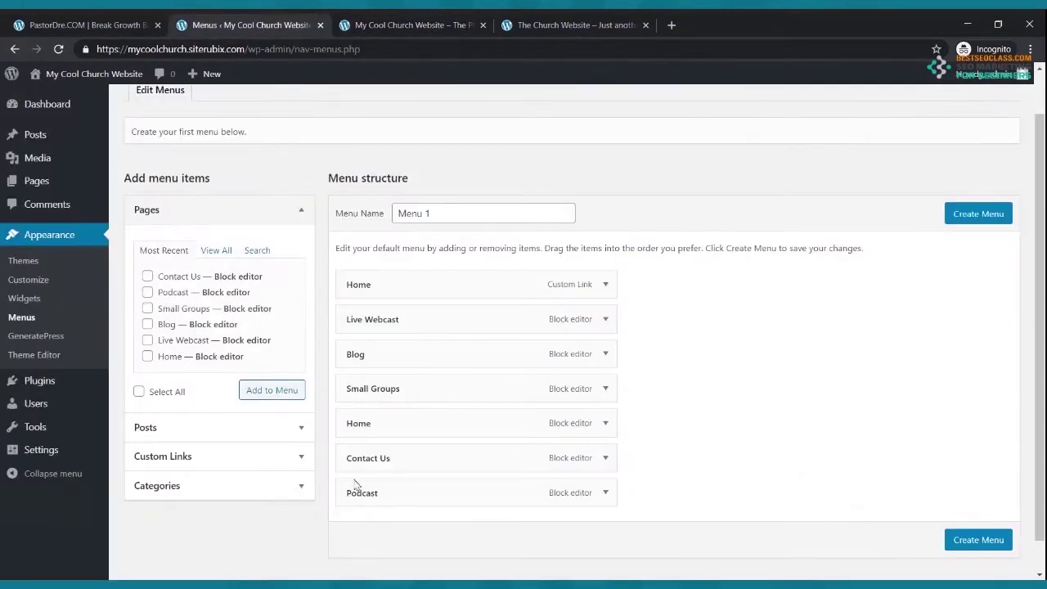
left_click_drag(356, 484, 356, 421)
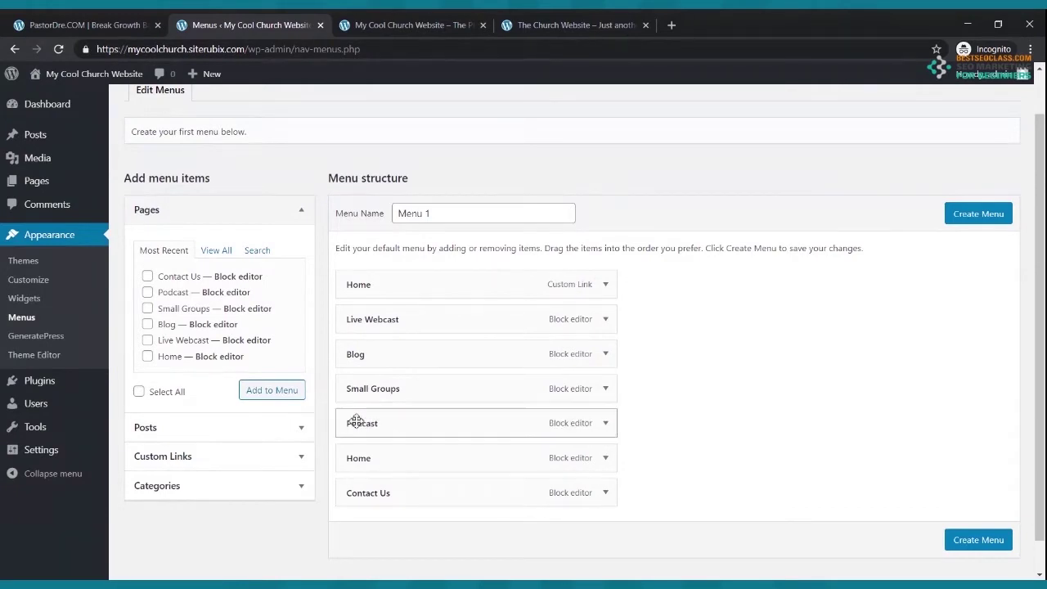
left_click(360, 23)
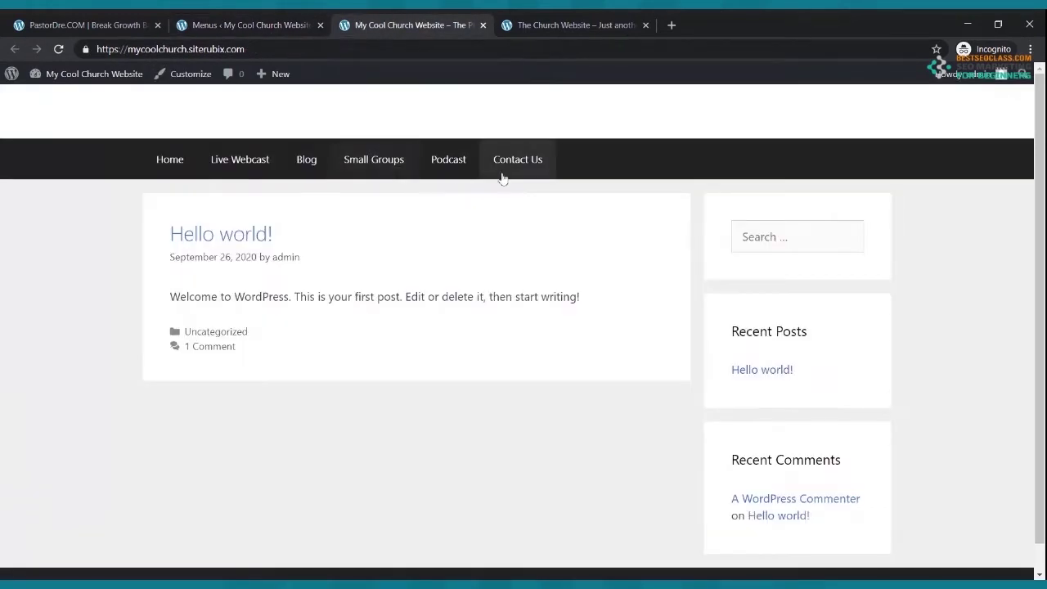
left_click(261, 24)
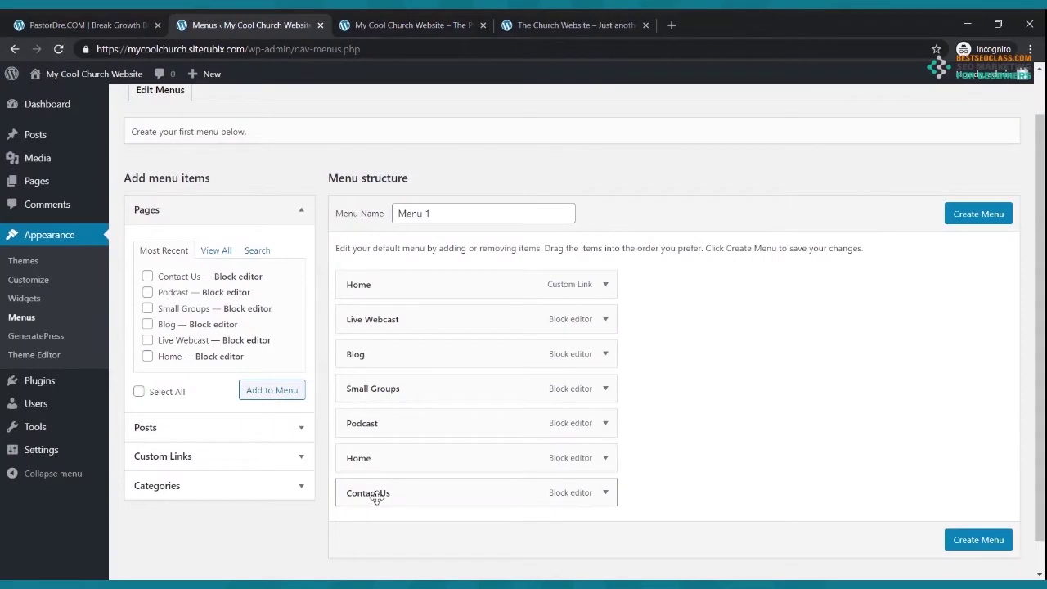
left_click_drag(374, 493, 376, 456)
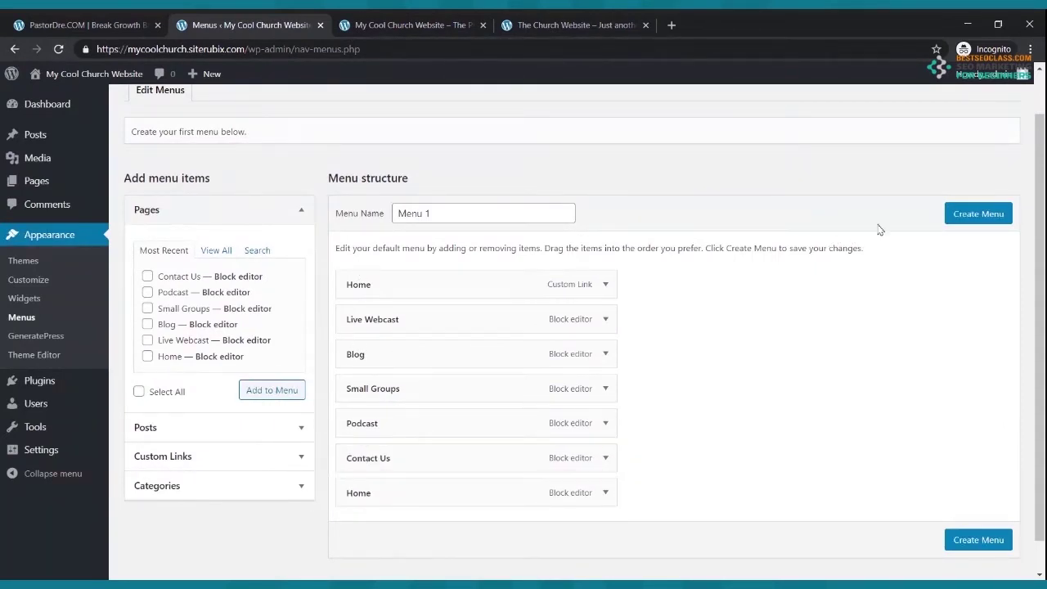
scroll(700, 341, "down", 1)
left_click(974, 507)
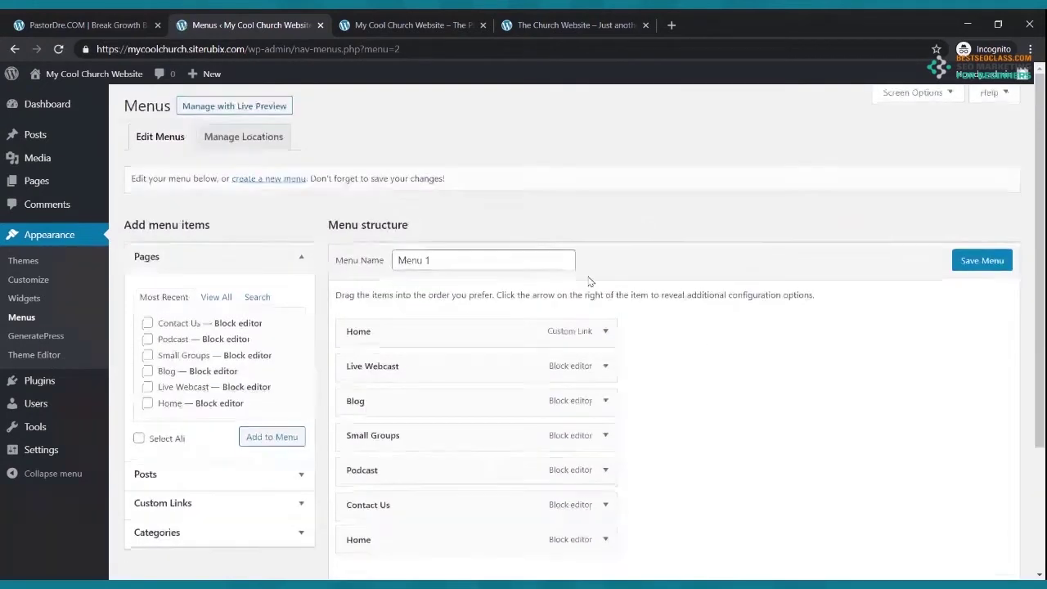
- Inspect both Home menu items' settings and check the live site's Home link
scroll(622, 270, "down", 2)
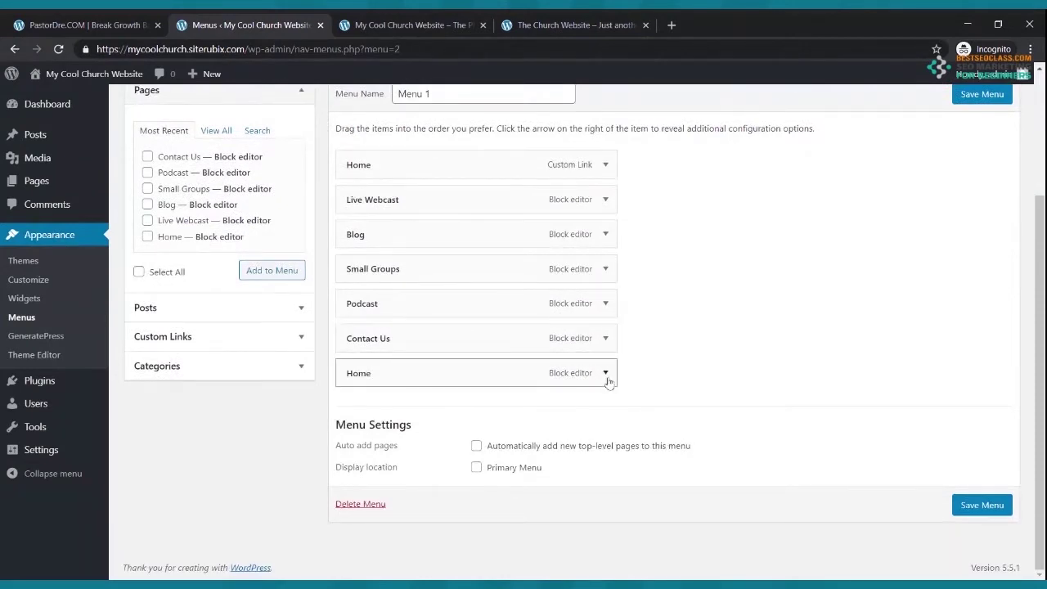
left_click(606, 374)
left_click(606, 374)
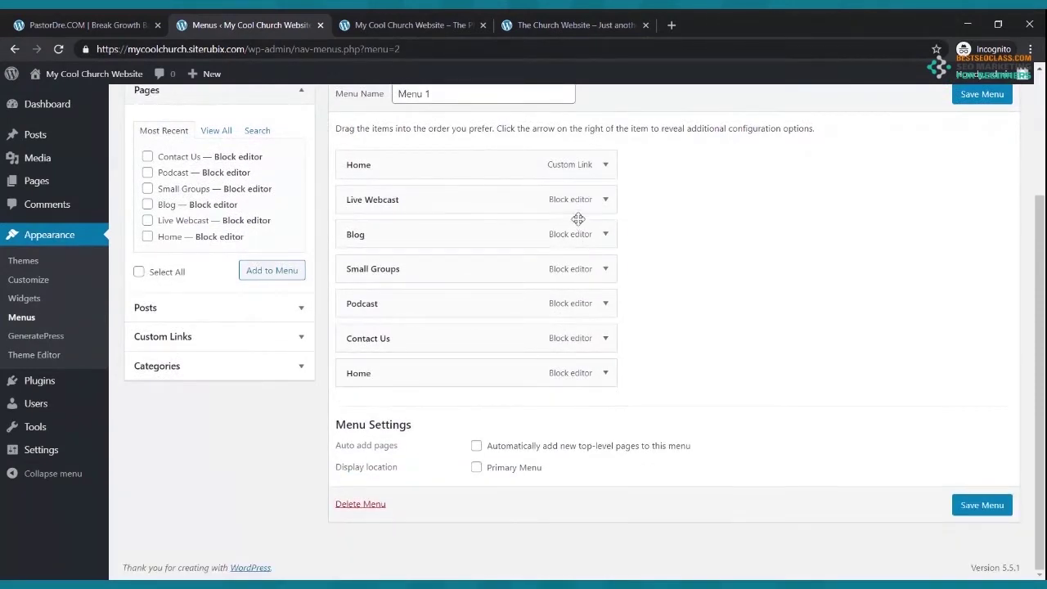
left_click(605, 373)
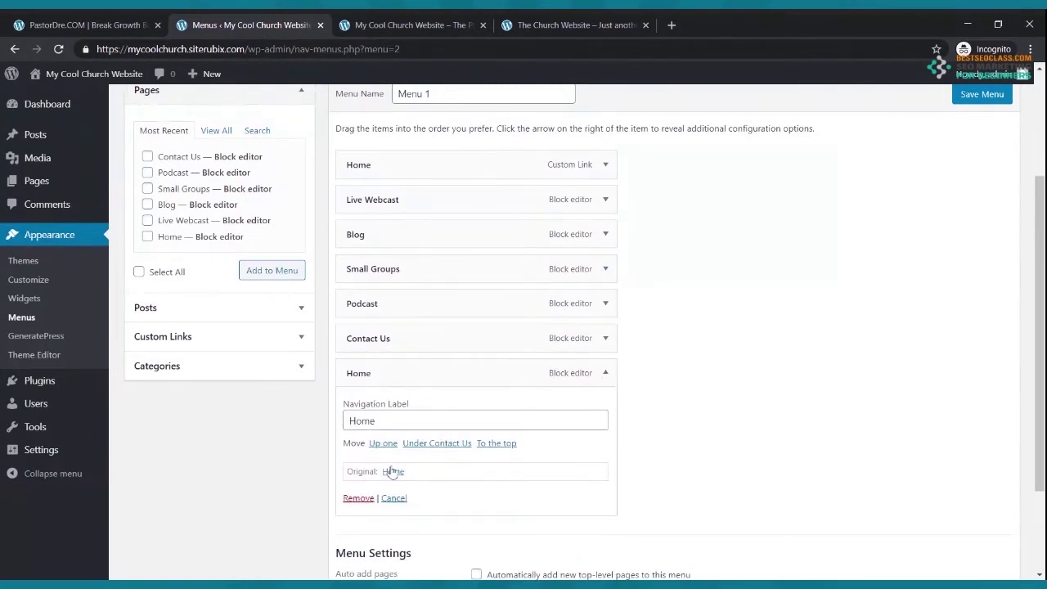
scroll(391, 472, "up", 1)
scroll(392, 472, "up", 1)
left_click(606, 279)
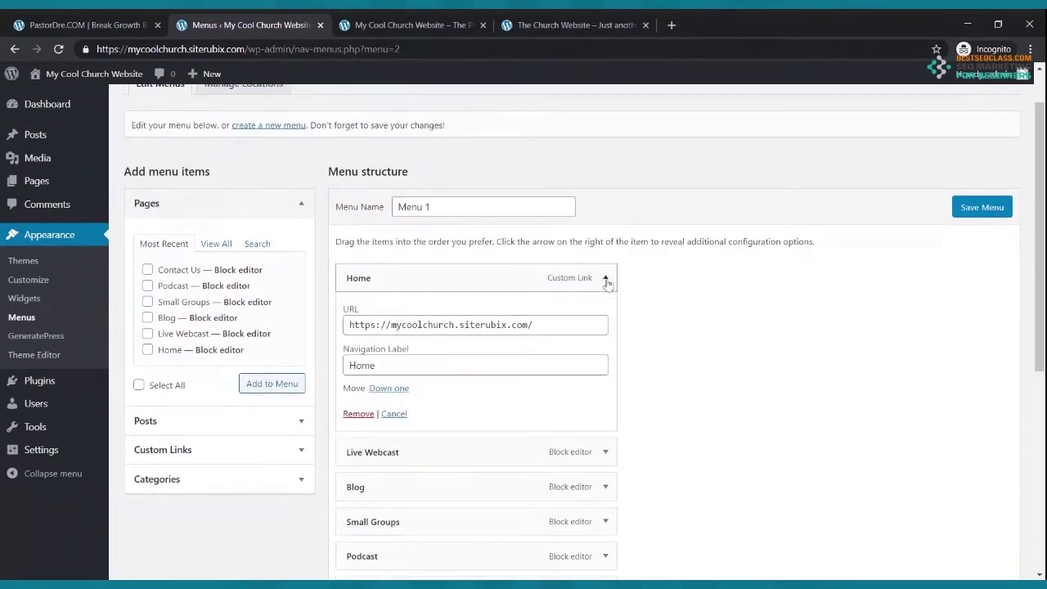
left_click(606, 279)
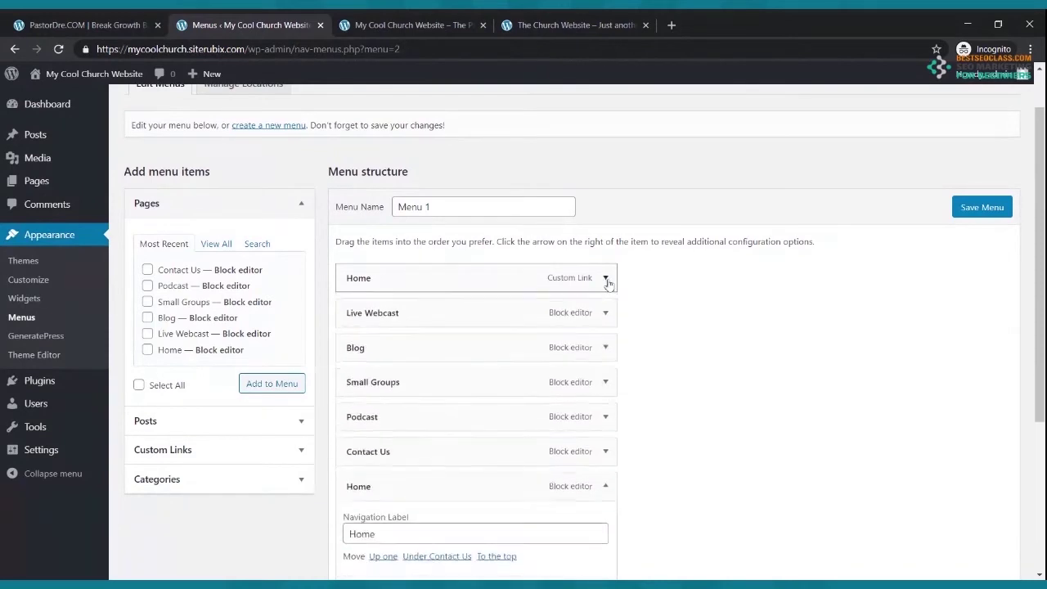
scroll(591, 327, "down", 4)
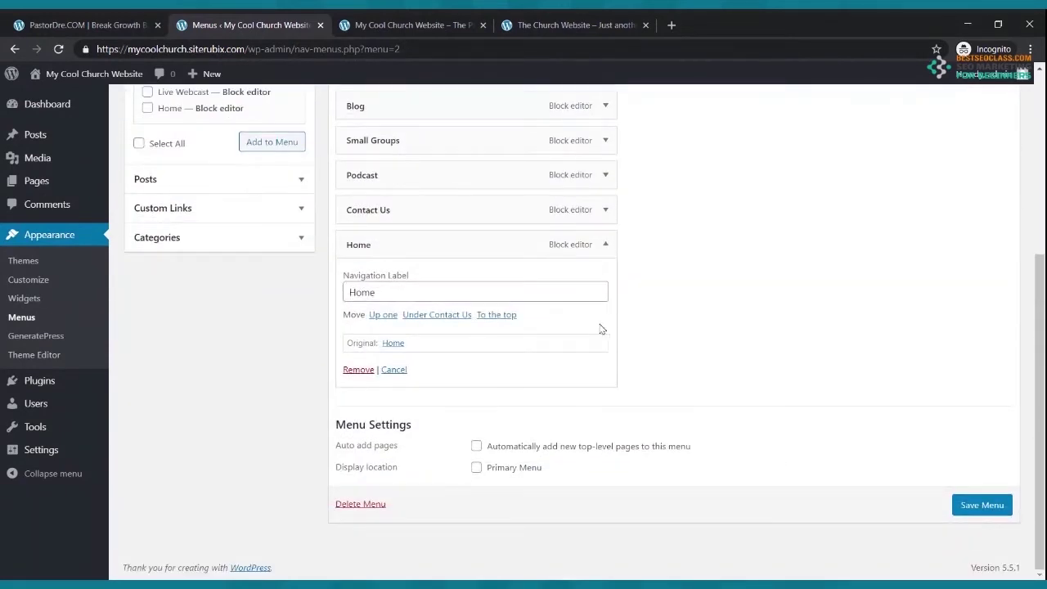
left_click(413, 25)
left_click(59, 52)
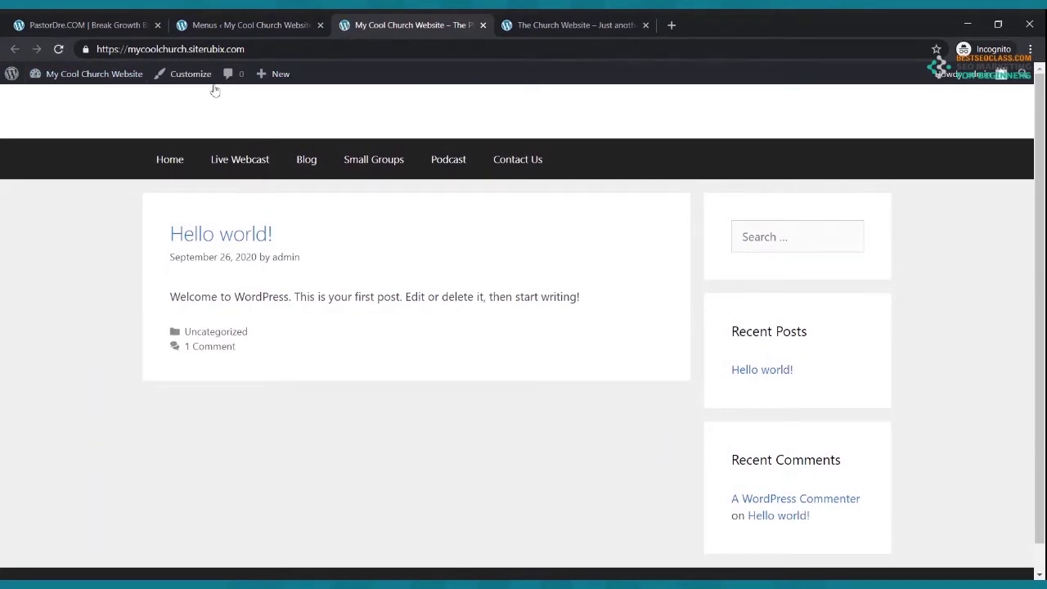
left_click(172, 162)
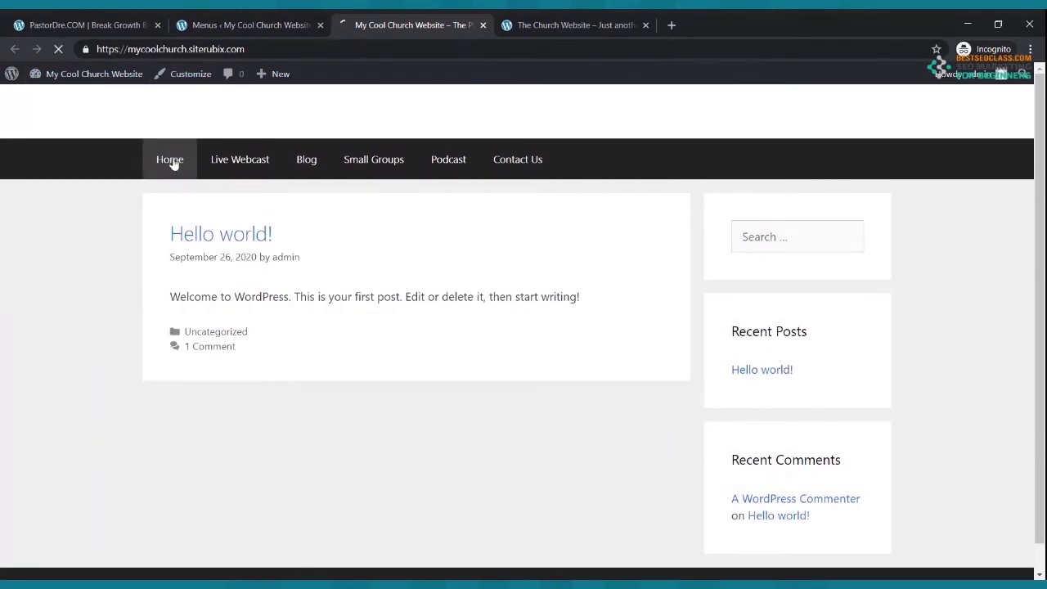
left_click(243, 23)
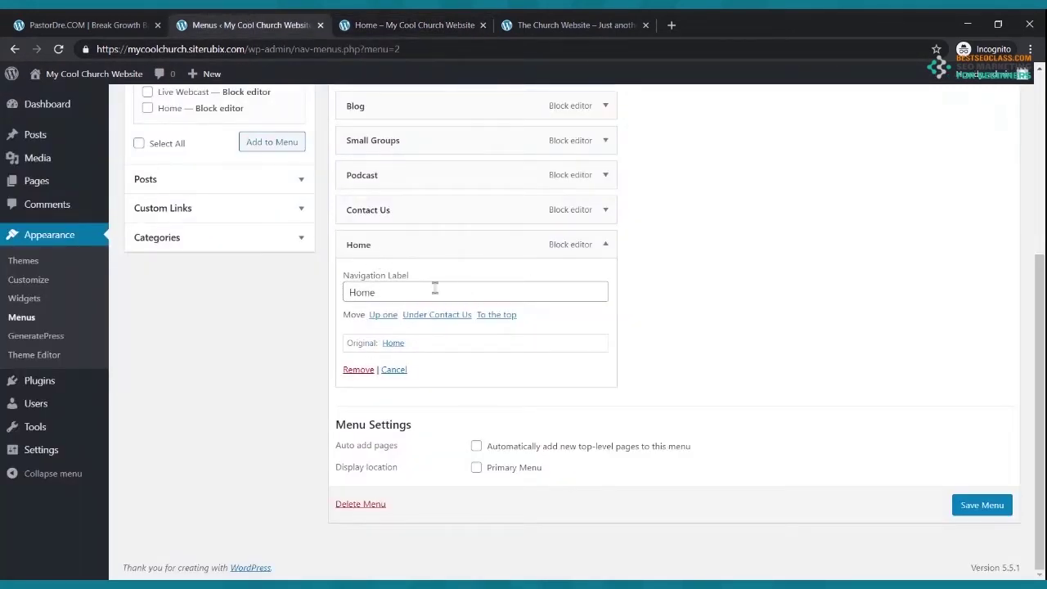
- Delete the duplicate Home item and save Menu 1 as the Primary Menu
left_click(358, 369)
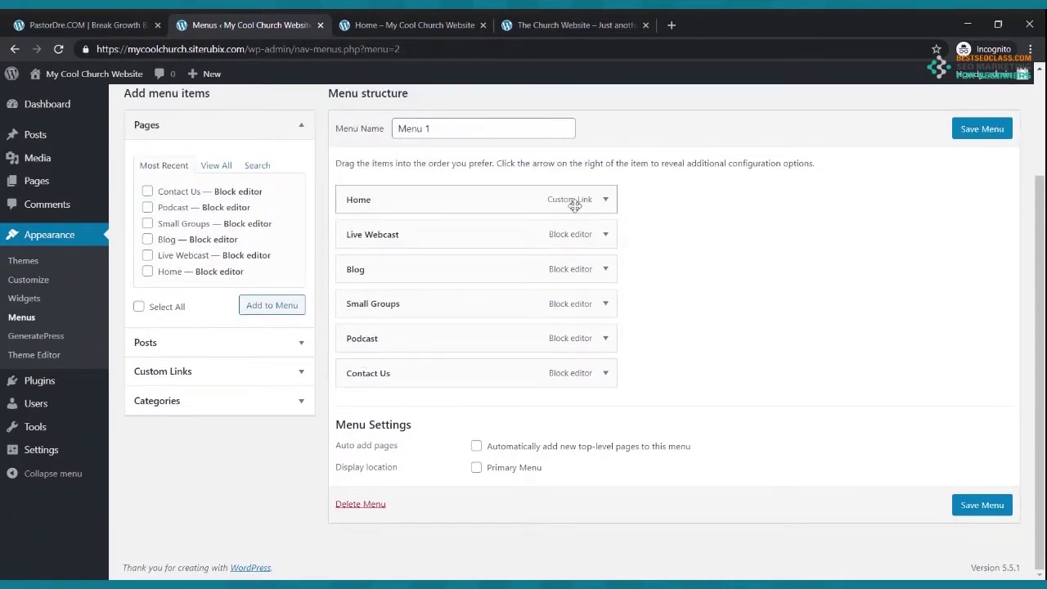
left_click(977, 503)
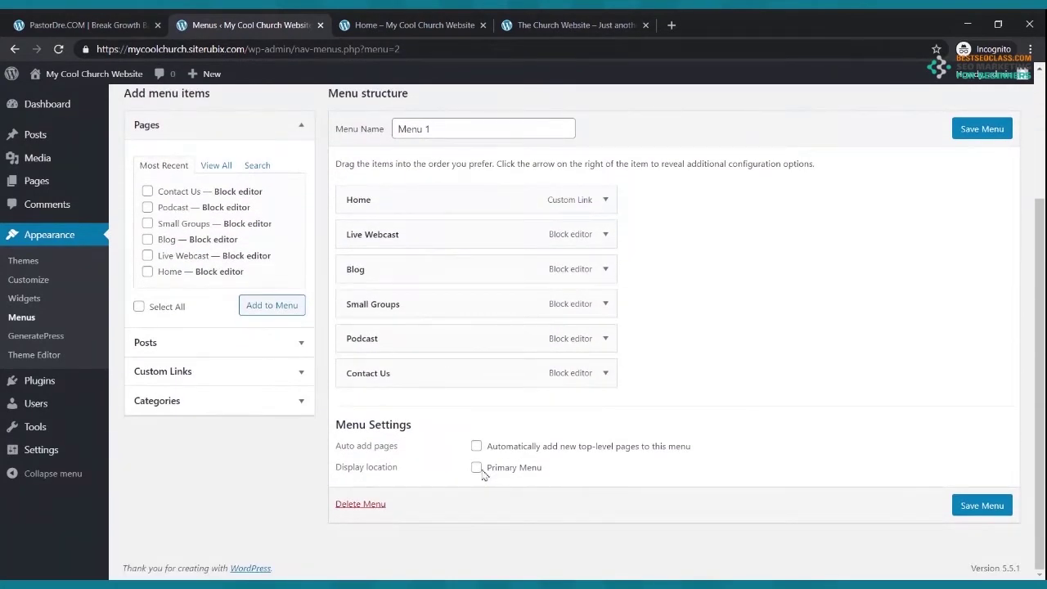
left_click(479, 471)
left_click(976, 507)
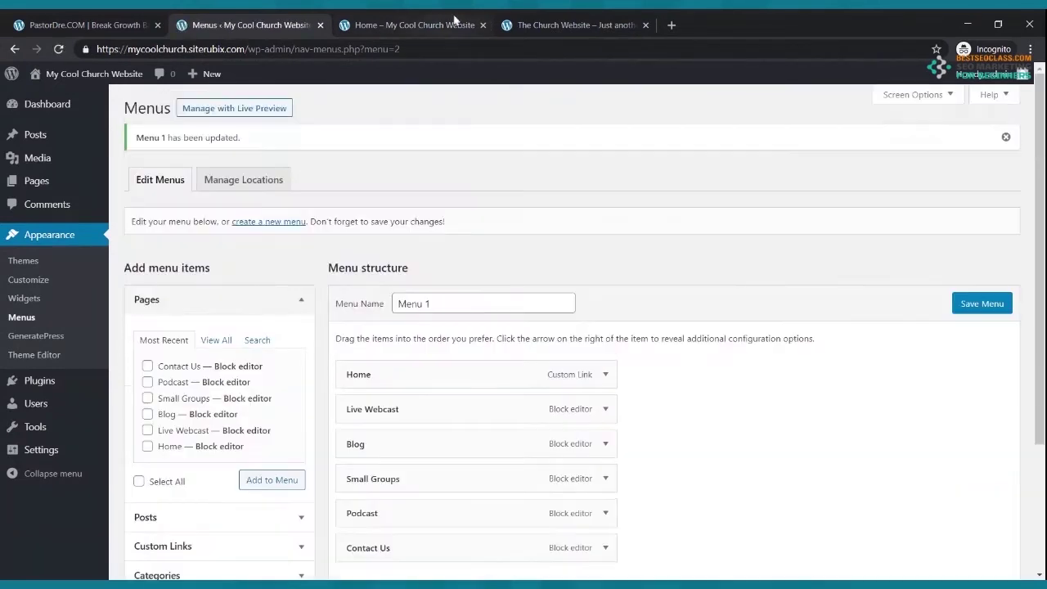
left_click(441, 21)
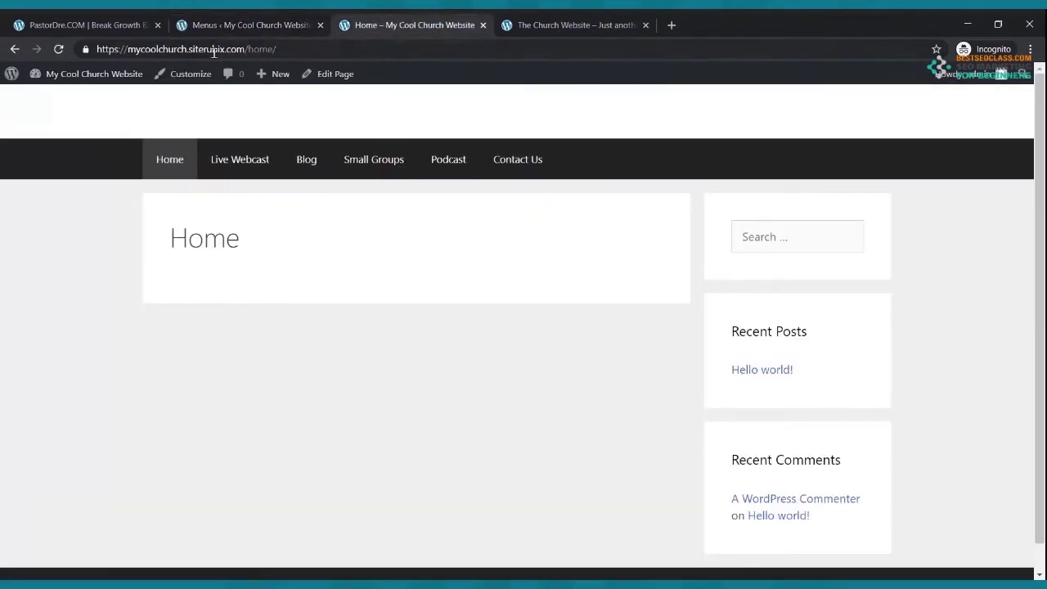
- Test the Live Webcast, Blog, Small Groups and Home links on the live site
left_click(58, 49)
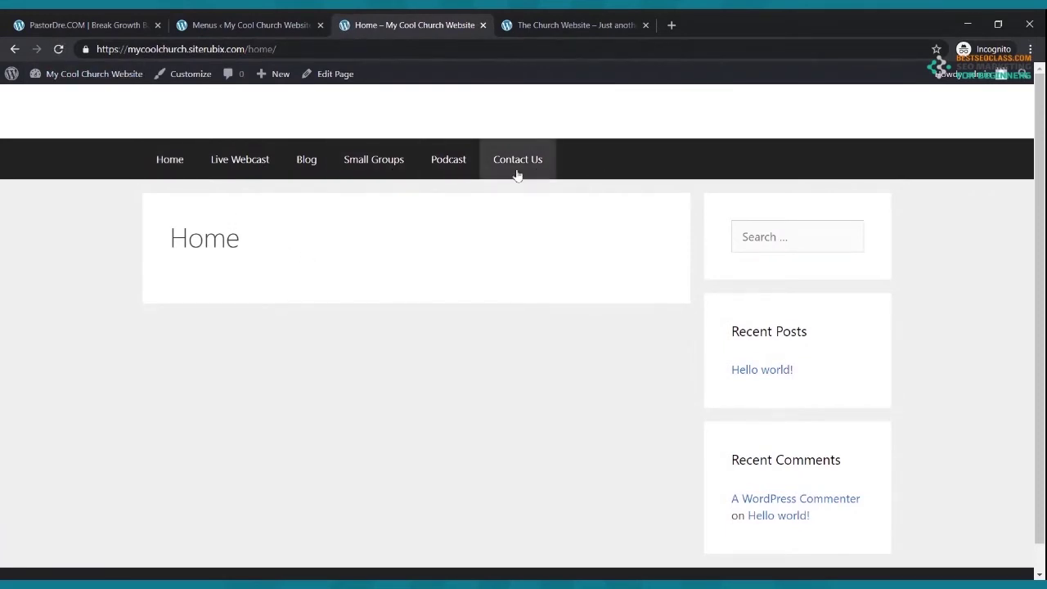
left_click(251, 169)
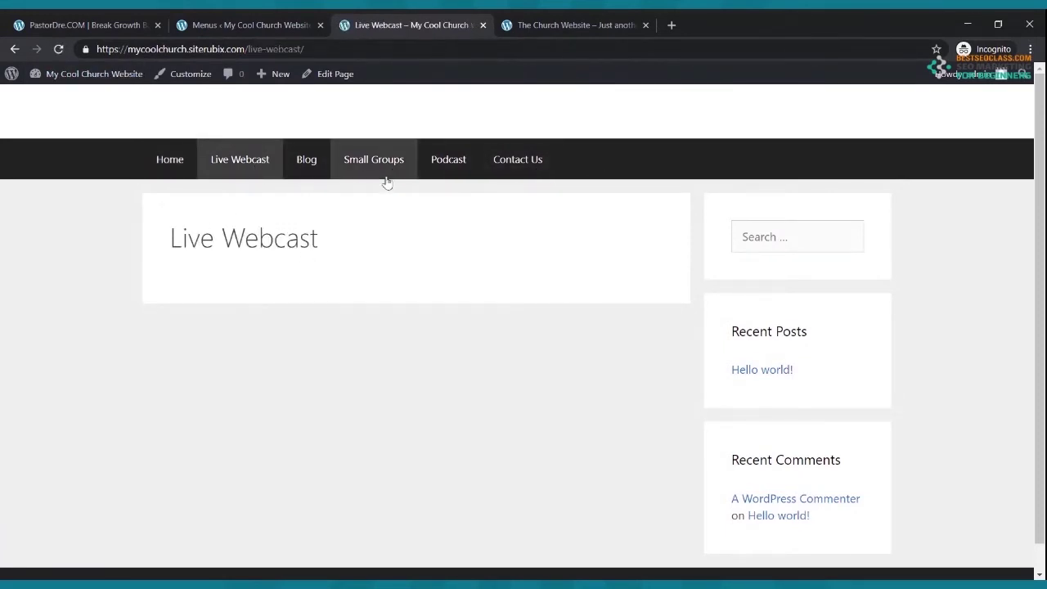
left_click(303, 166)
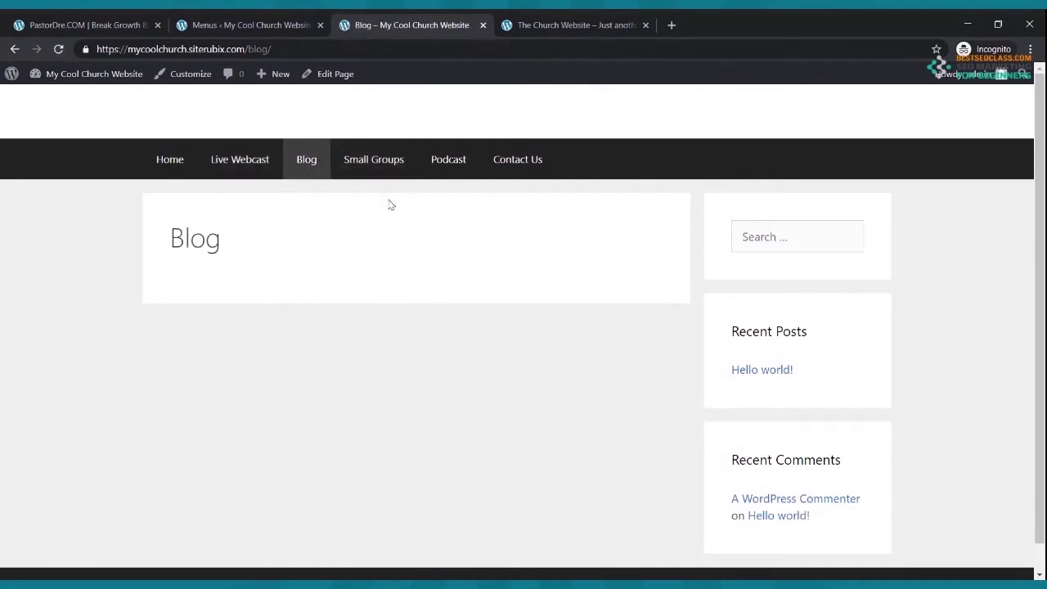
left_click(364, 162)
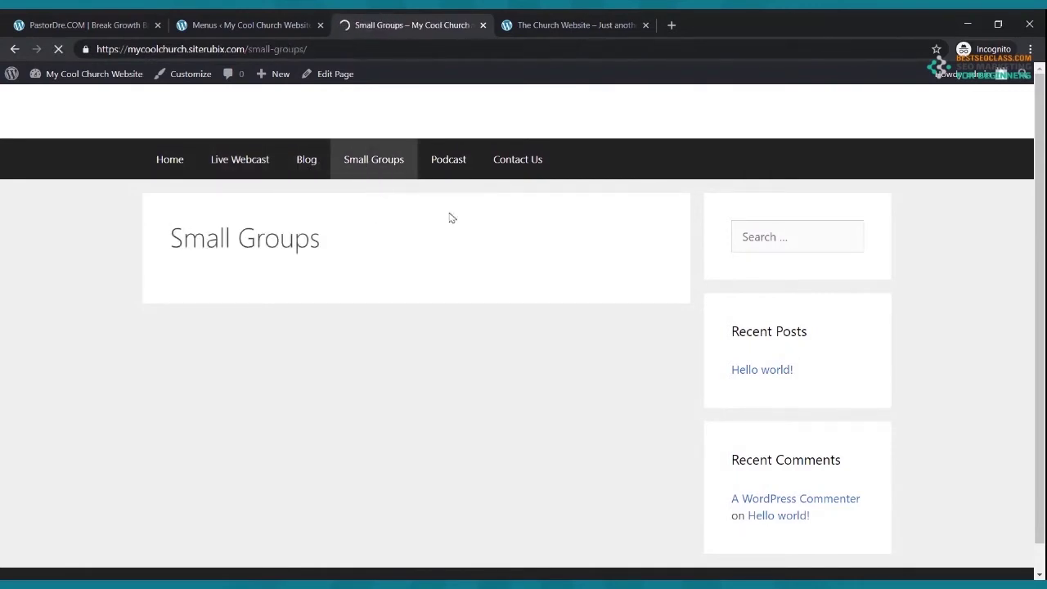
left_click(162, 163)
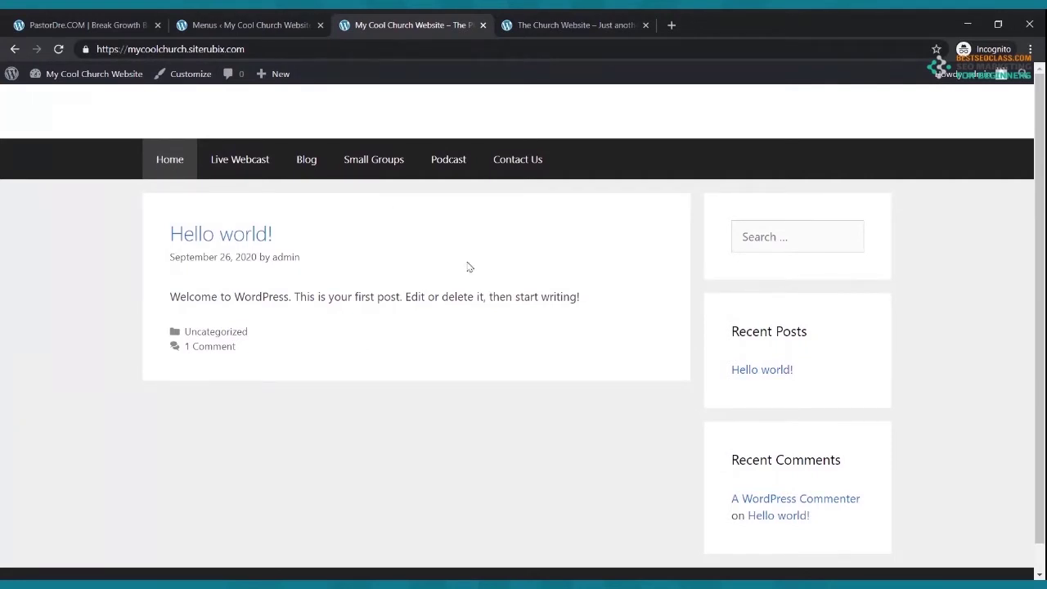
- Return to the admin area and open the Dashboard
left_click(226, 19)
scroll(458, 332, "down", 2)
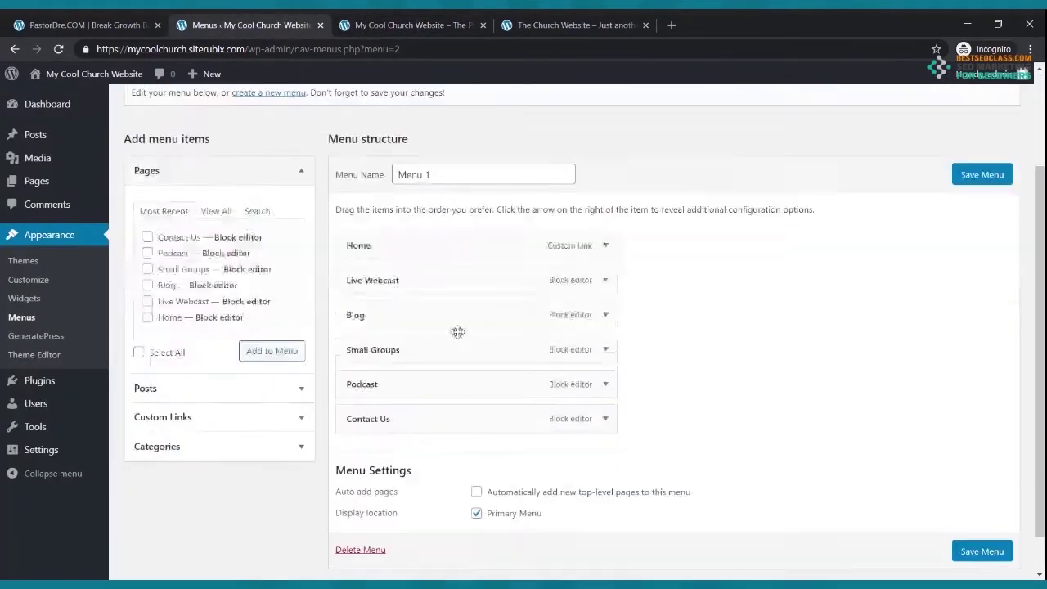
scroll(392, 367, "up", 2)
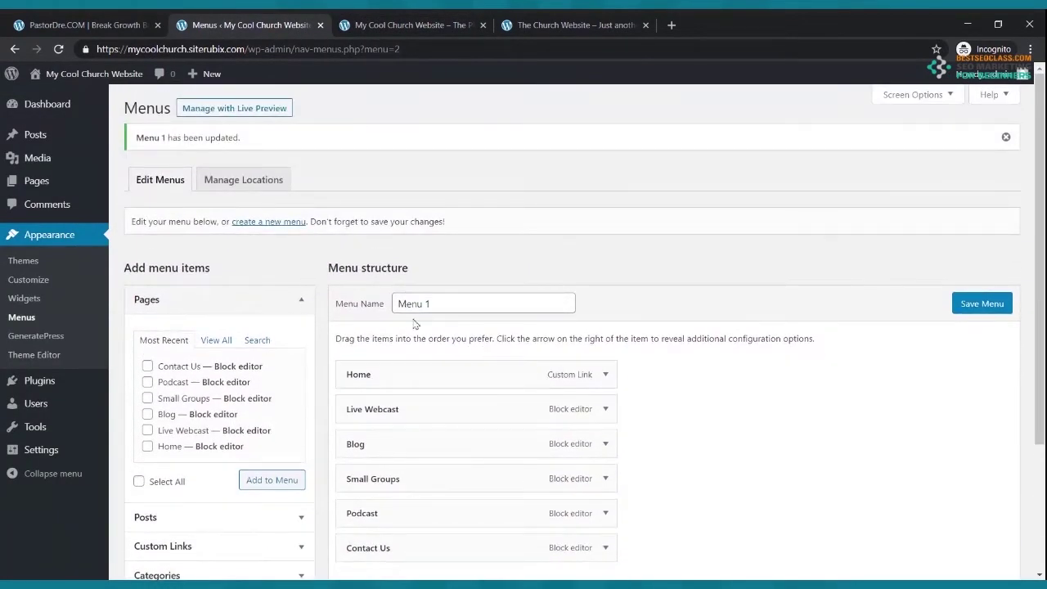
left_click(47, 115)
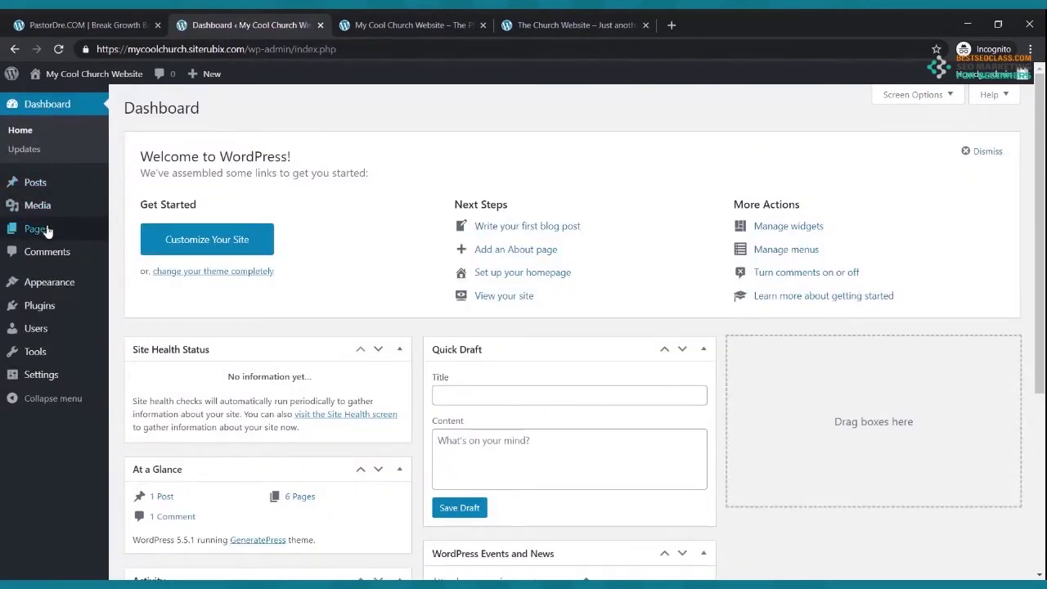
- In Settings > Reading, set a static homepage of Home with Blog as posts page, and save
mouse_move(43, 378)
left_click(43, 378)
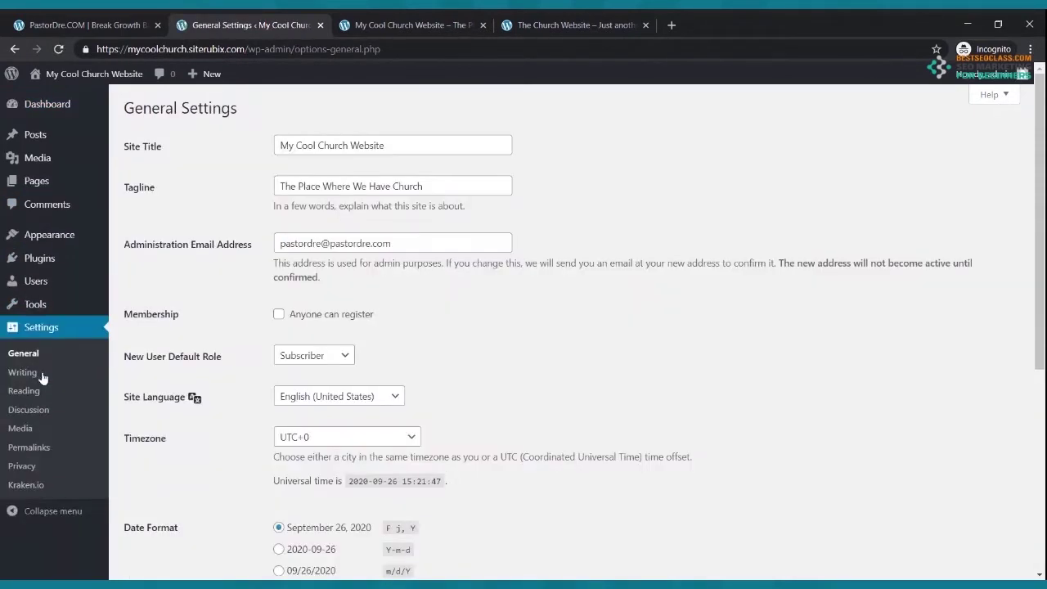
left_click(26, 392)
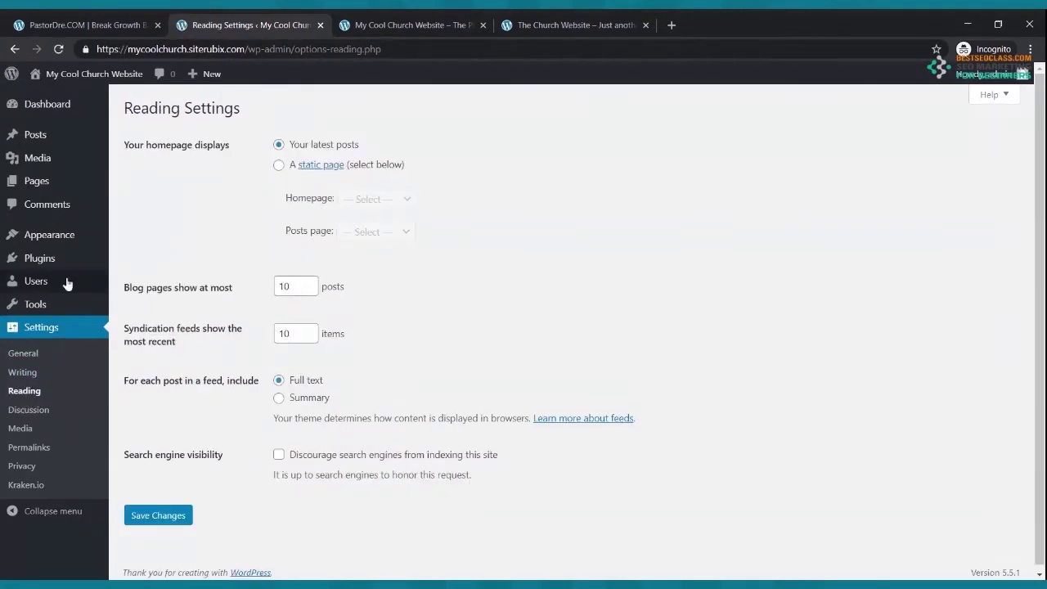
left_click(279, 167)
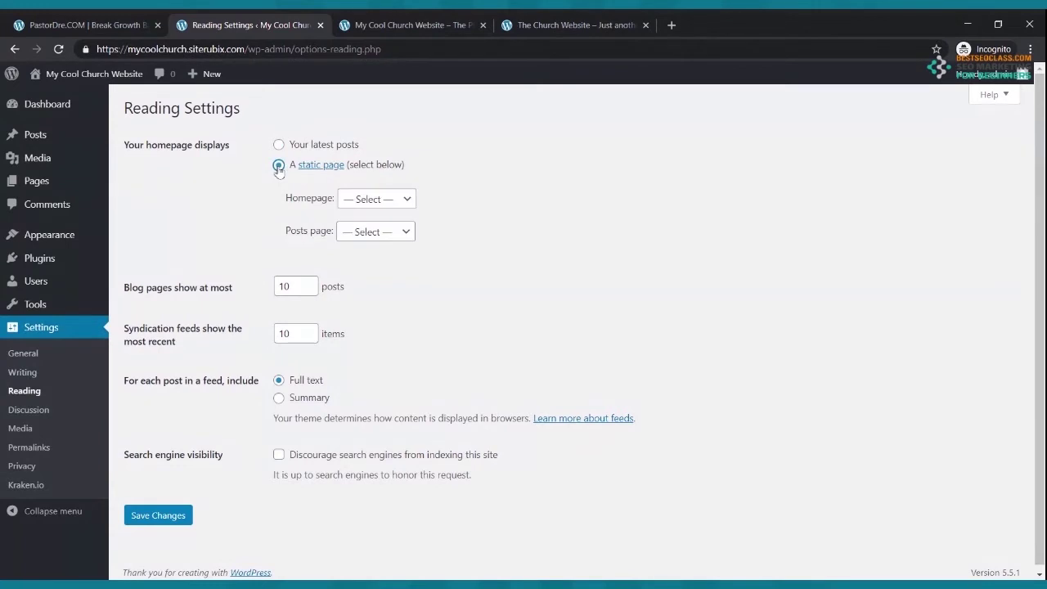
left_click(375, 201)
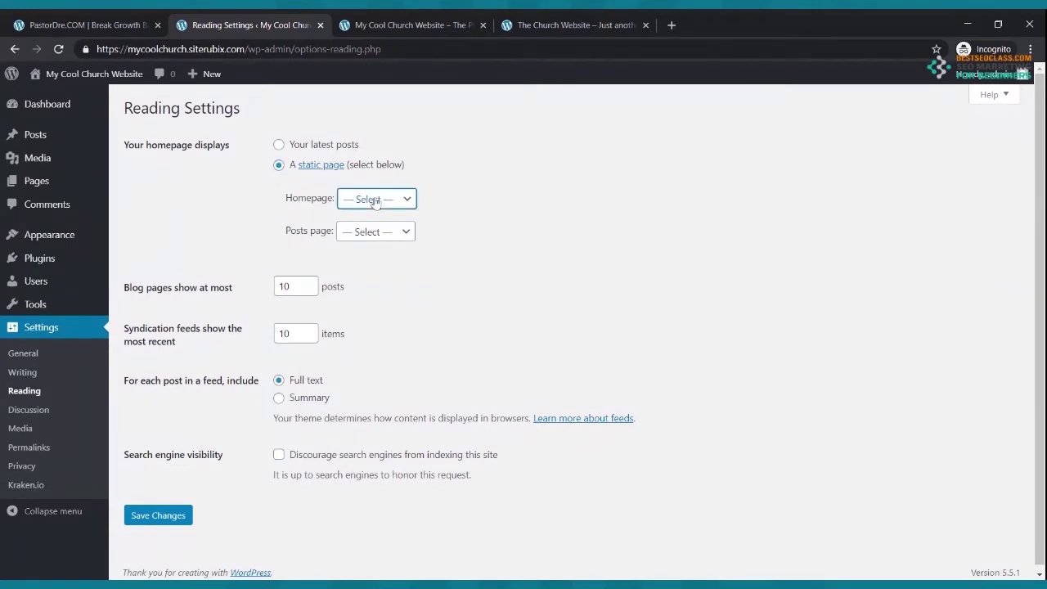
left_click(368, 292)
left_click(390, 237)
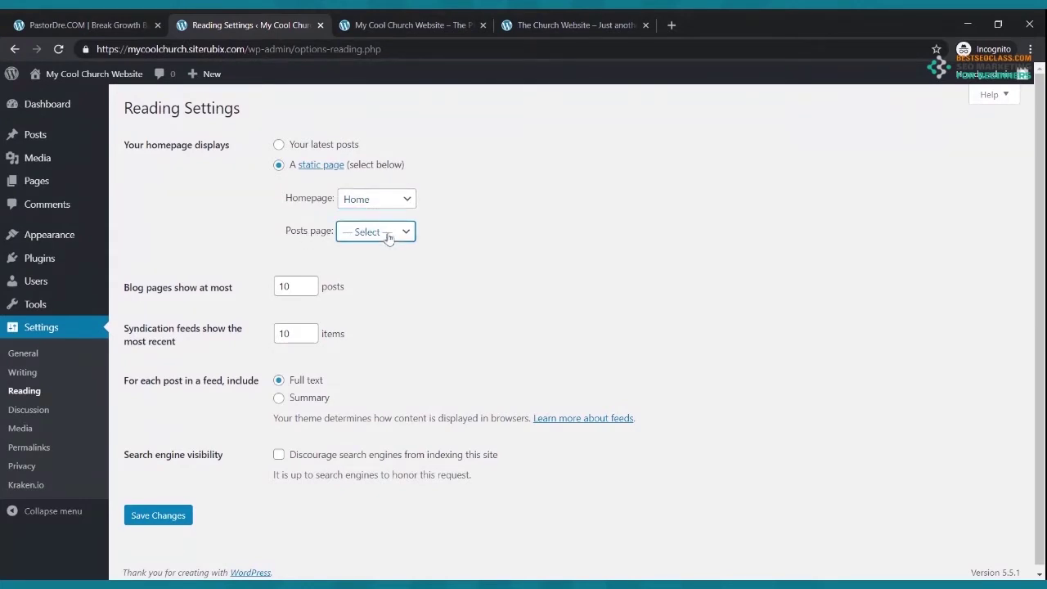
left_click(387, 248)
left_click(166, 511)
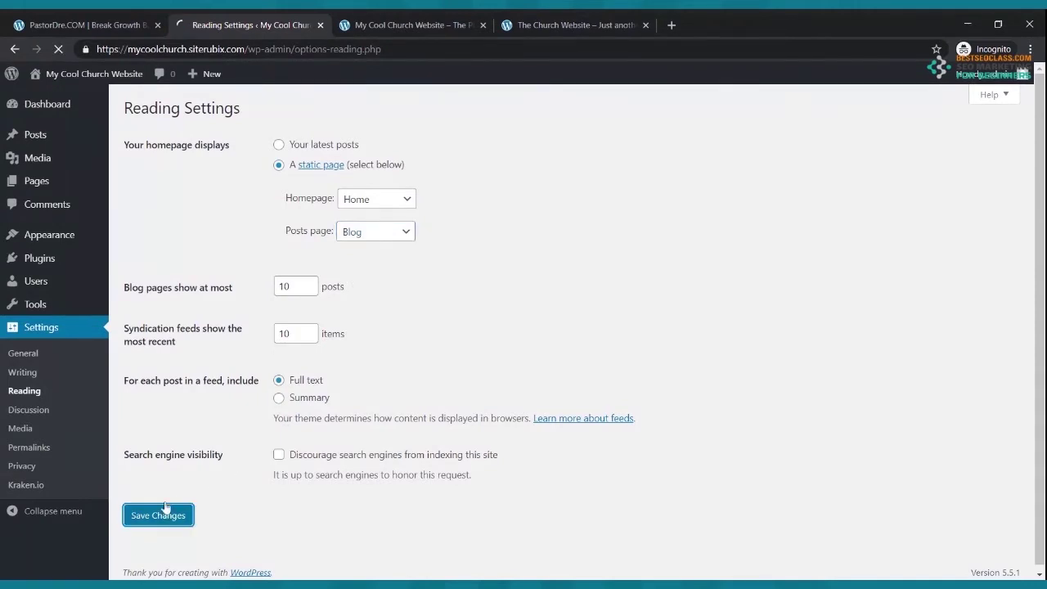
left_click(389, 21)
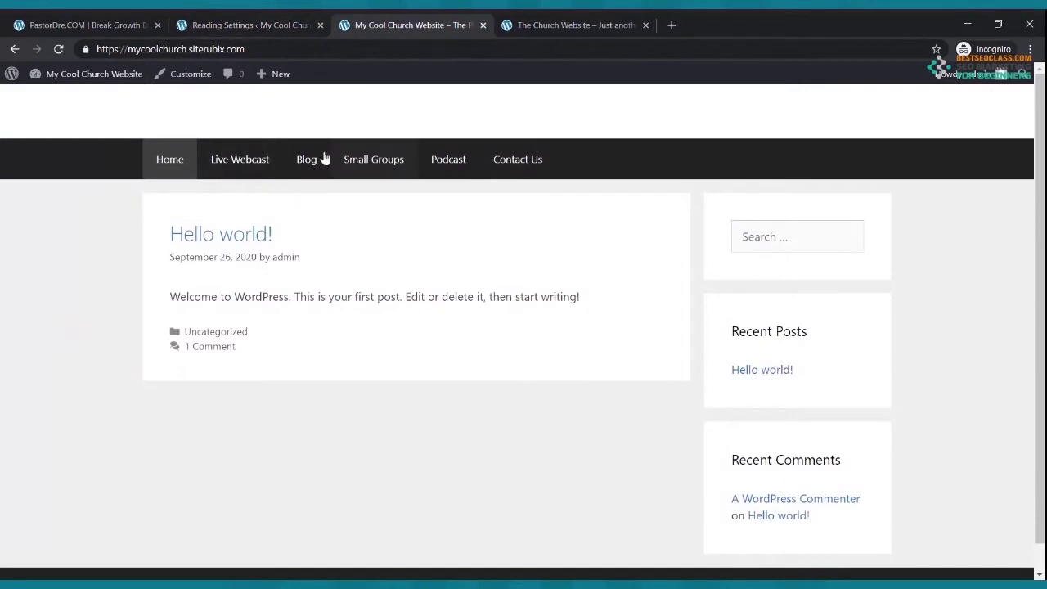
- Reload the live site to see Home as the front page and compare with the reference site
left_click(63, 49)
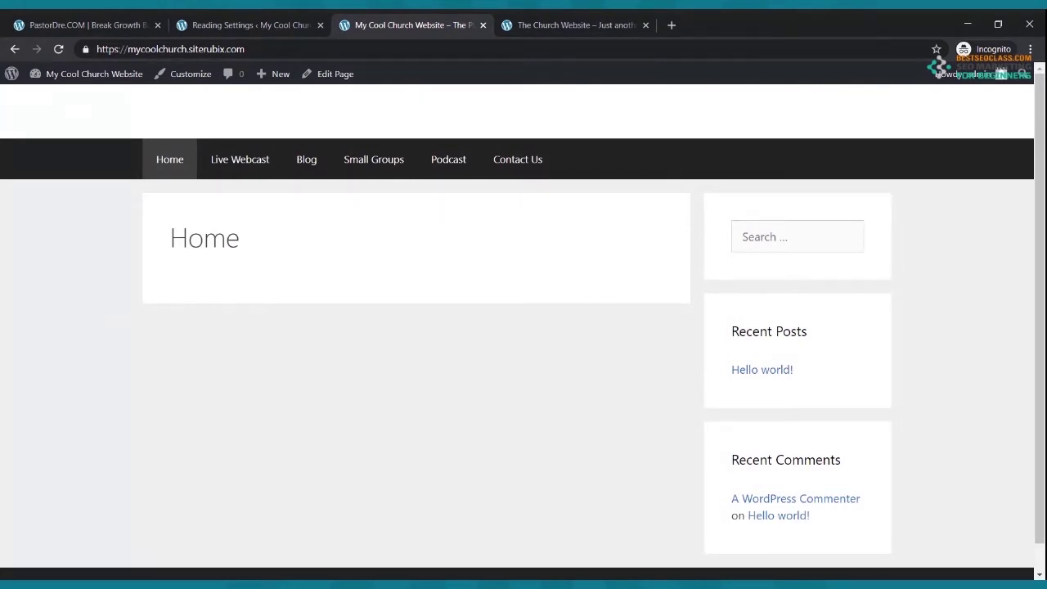
left_click(573, 24)
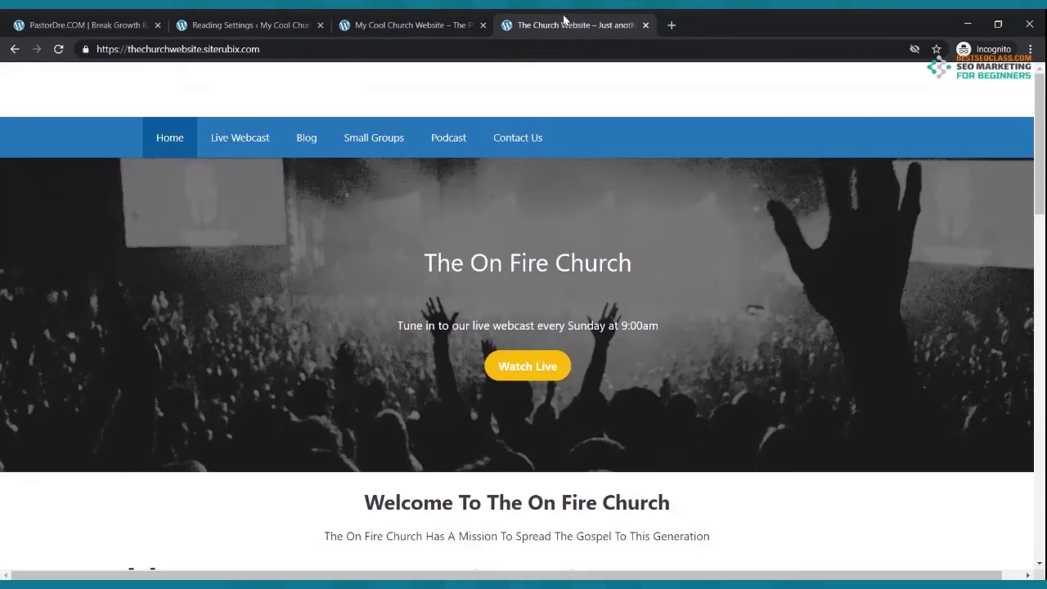
scroll(626, 316, "down", 6)
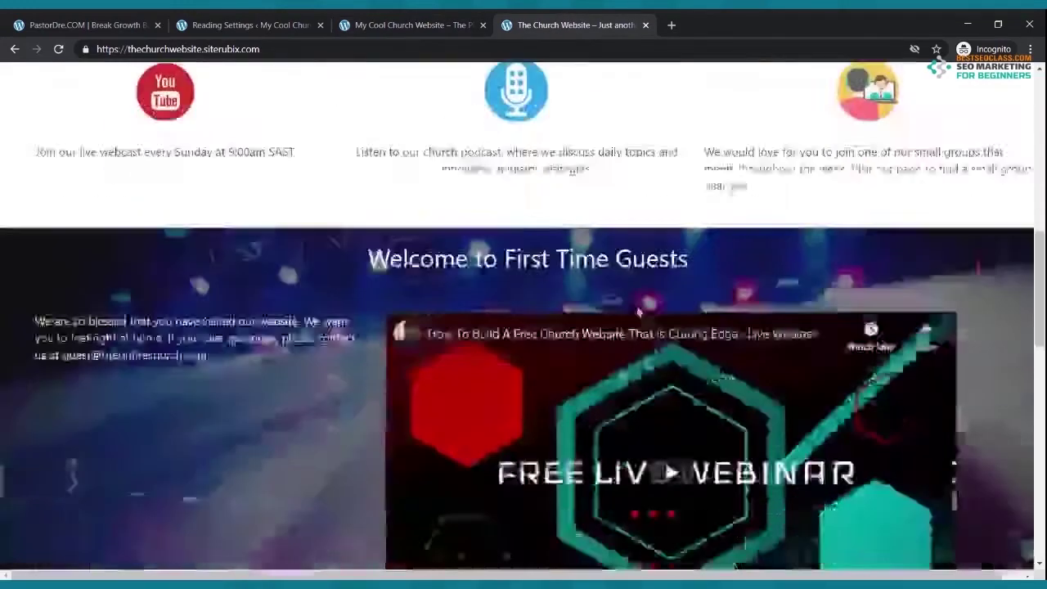
scroll(627, 316, "up", 5)
left_click(413, 24)
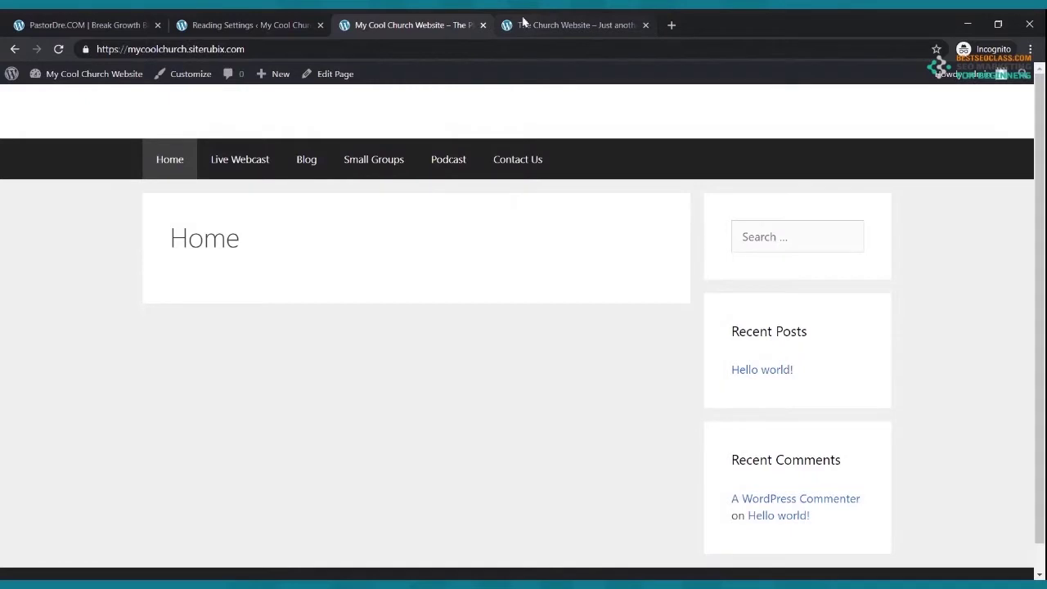
- Review the reference site once more, then come back to Reading Settings
left_click(524, 25)
scroll(458, 220, "up", 2)
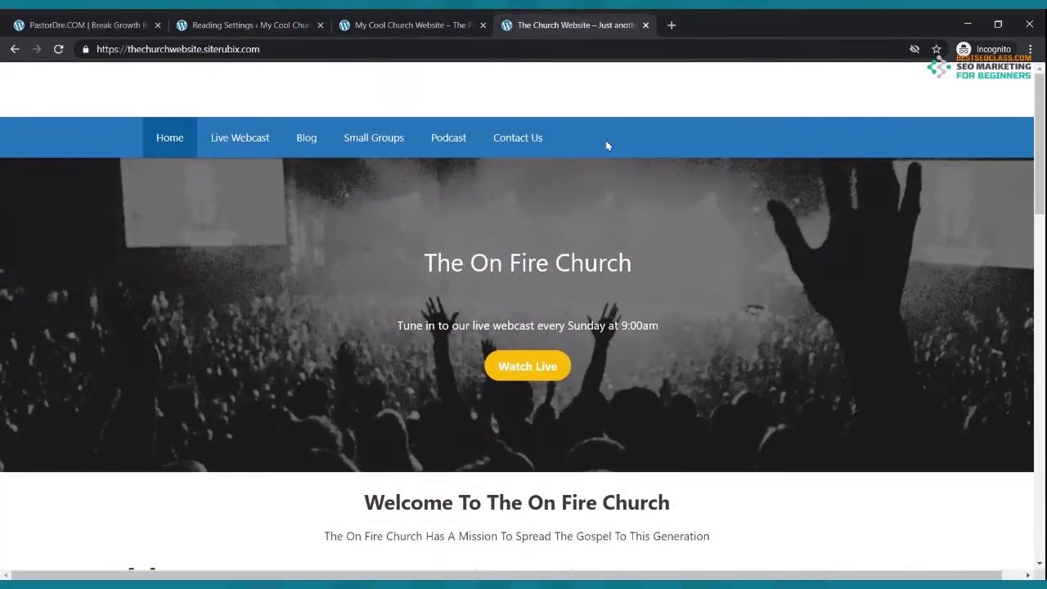
left_click(284, 26)
left_click(346, 22)
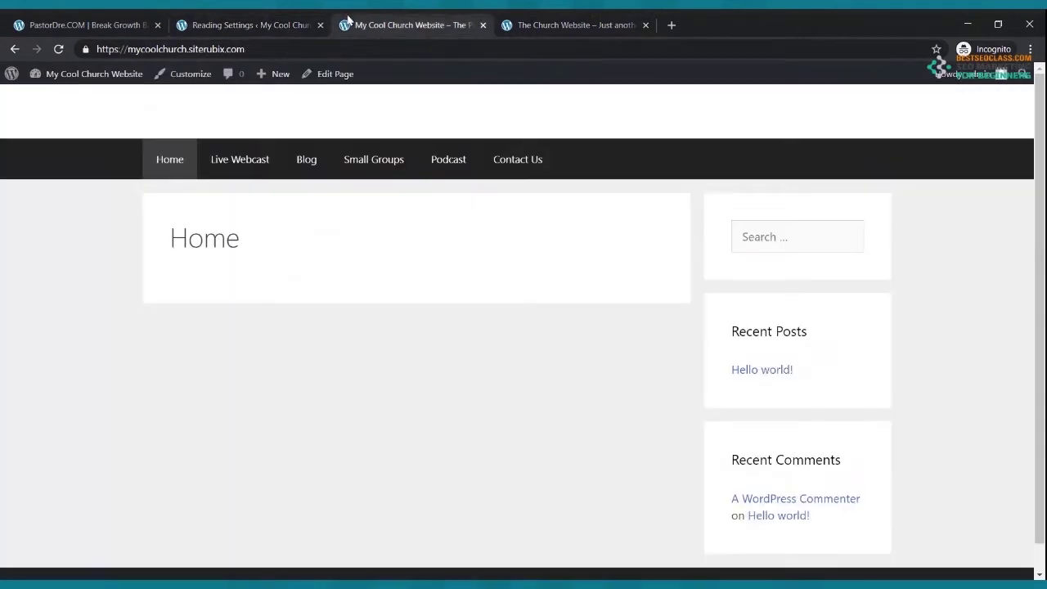
left_click(250, 28)
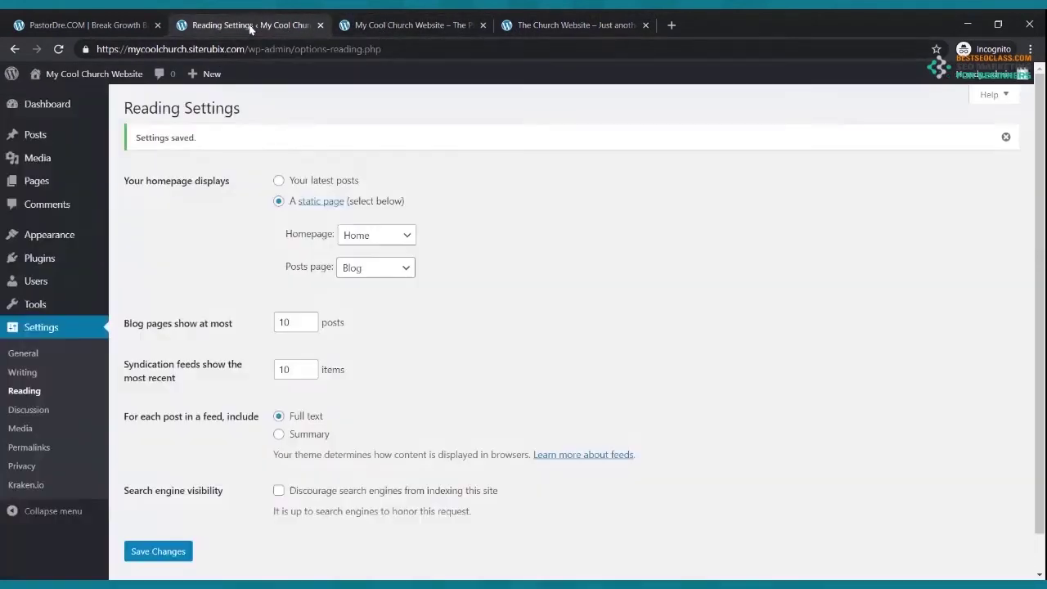
- In Themes > Customize > Colors, set Navigation Color Presets to Blue and publish
left_click(48, 235)
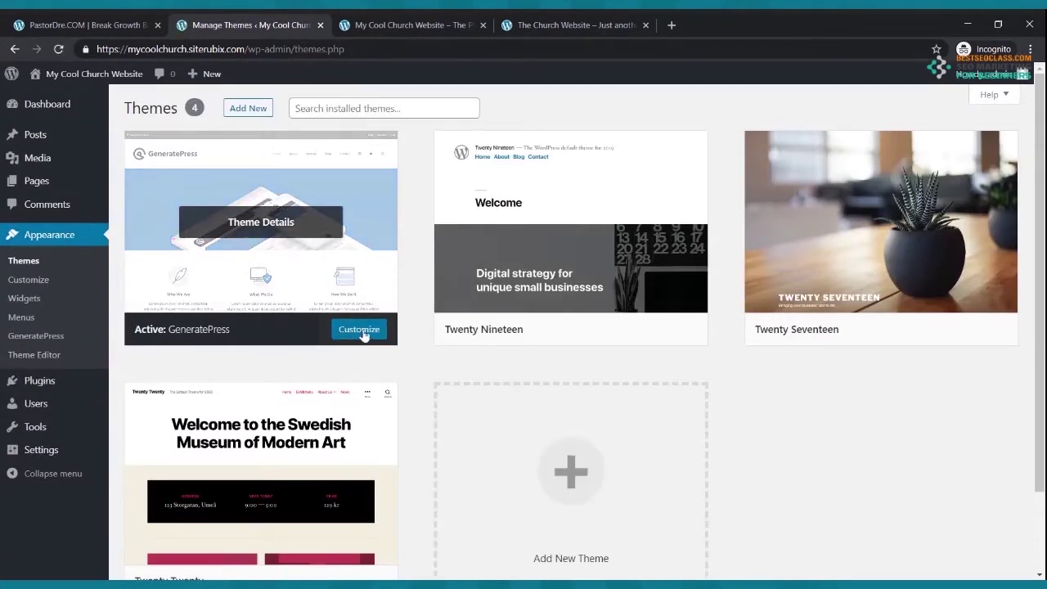
left_click(31, 285)
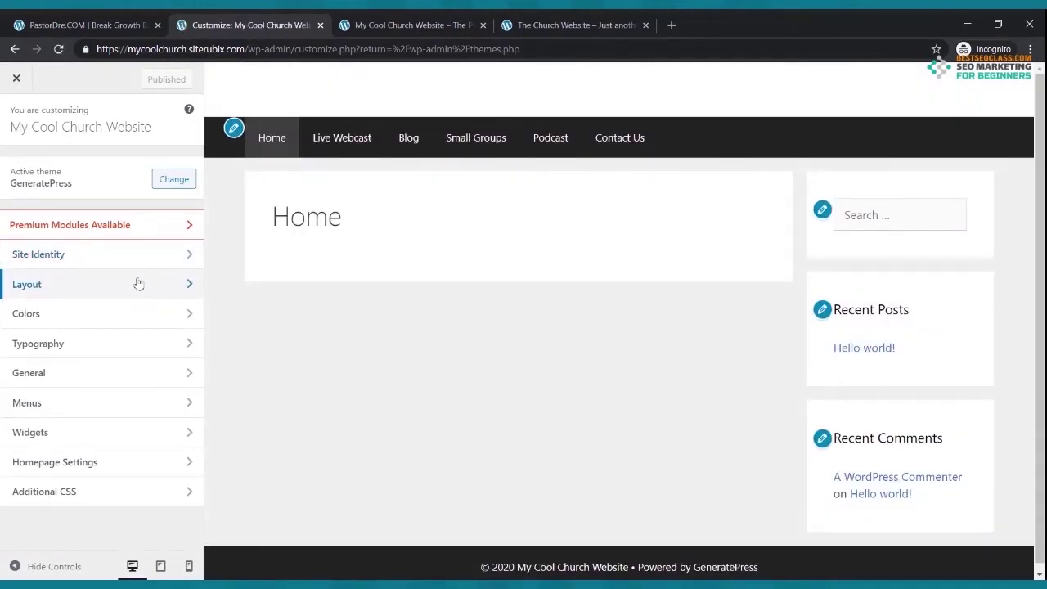
left_click(96, 321)
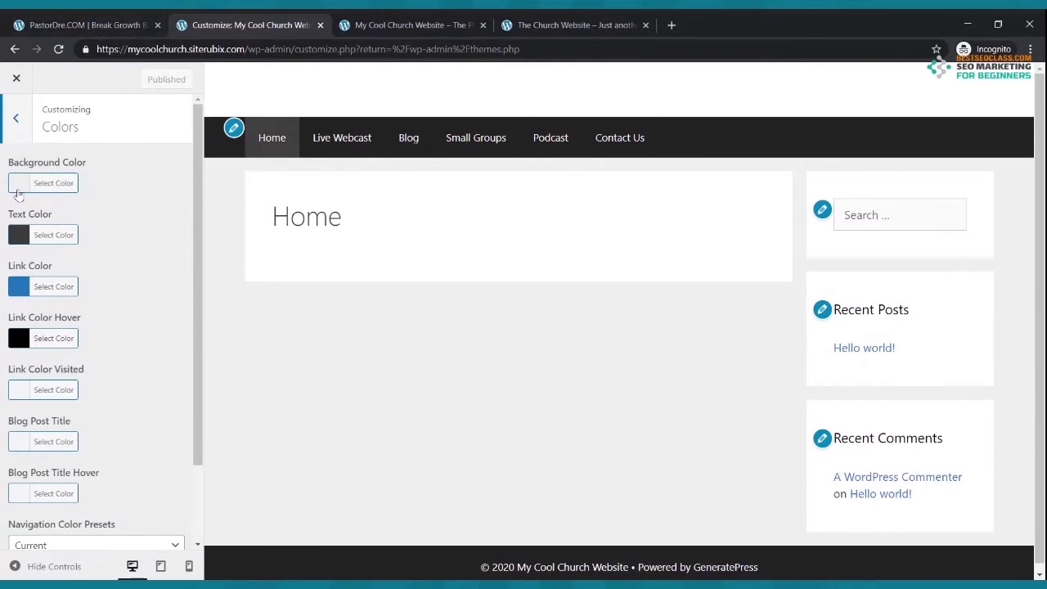
scroll(23, 194, "down", 1)
scroll(23, 194, "down", 2)
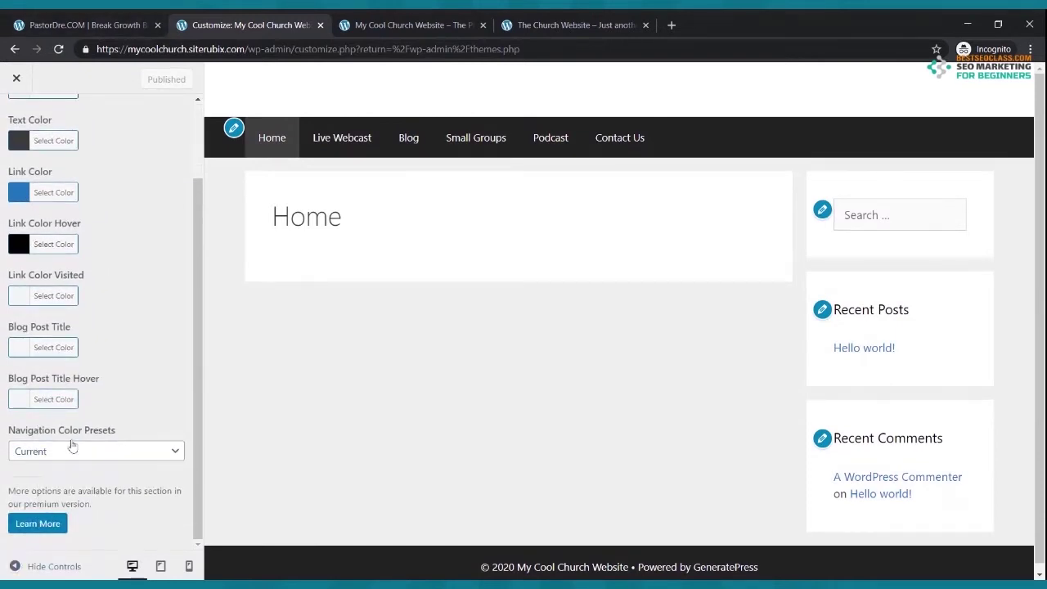
left_click(95, 455)
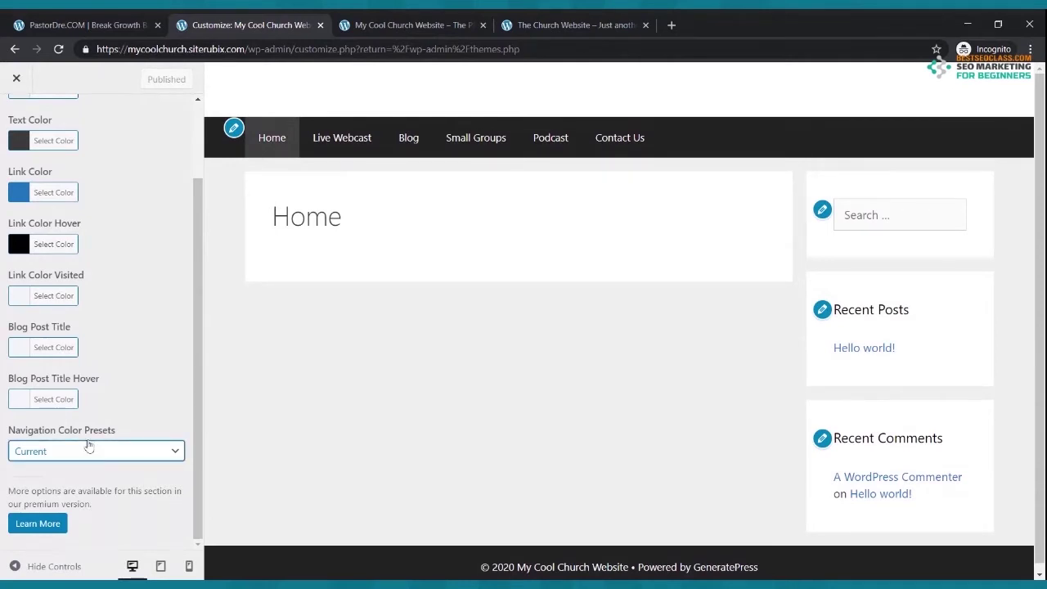
key("Down")
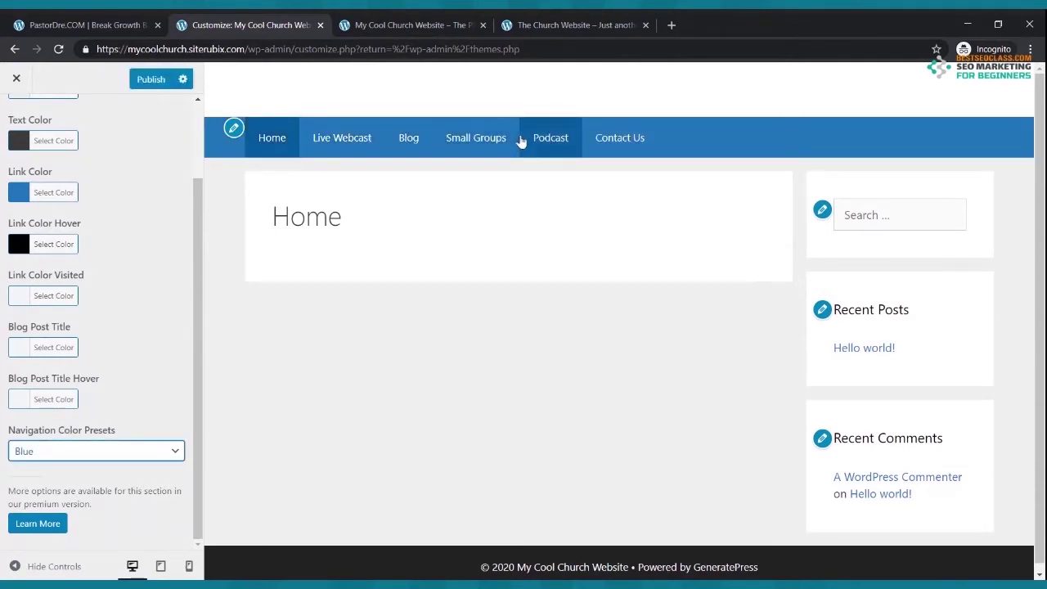
left_click(151, 79)
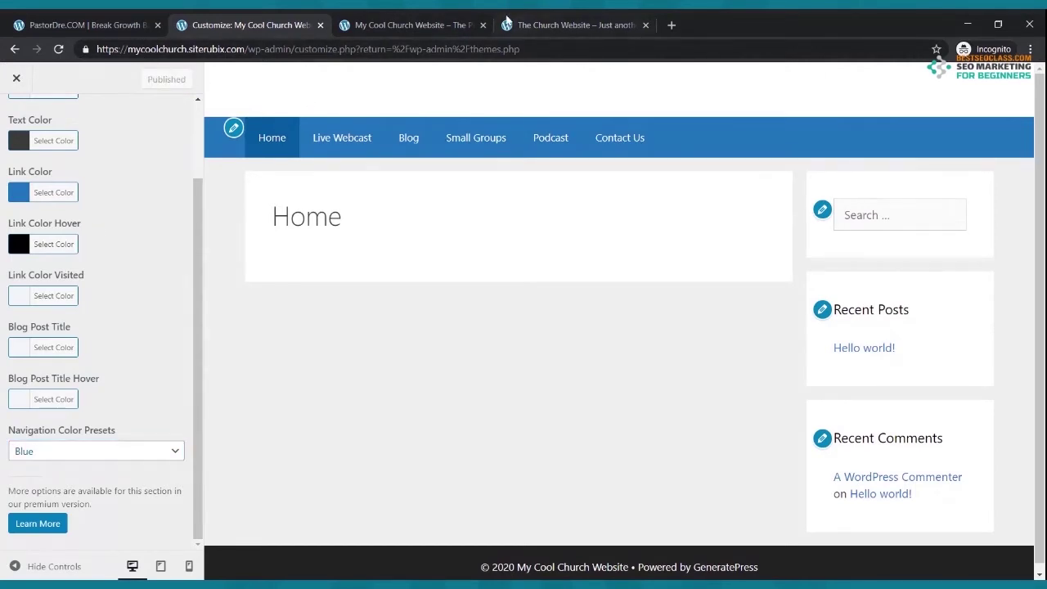
- Compare the live site's blue menu bar with the reference church site's
left_click(435, 18)
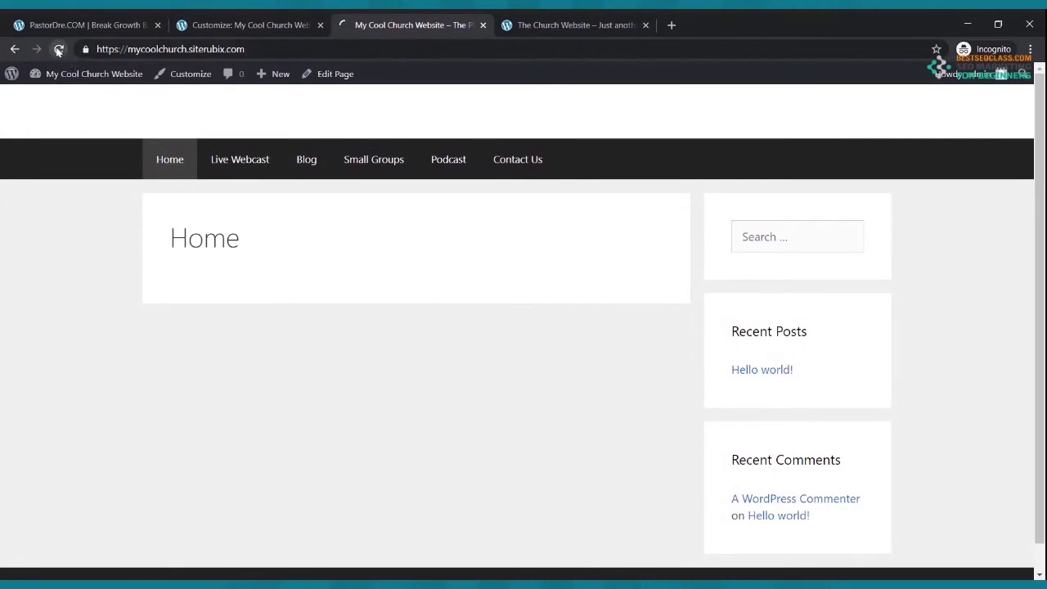
left_click(571, 23)
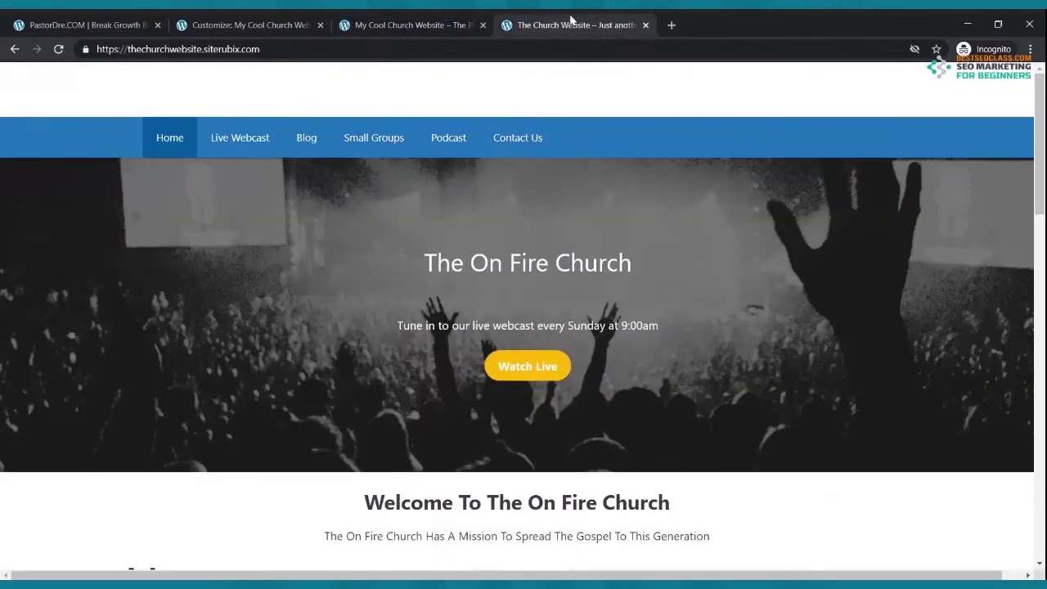
left_click(419, 26)
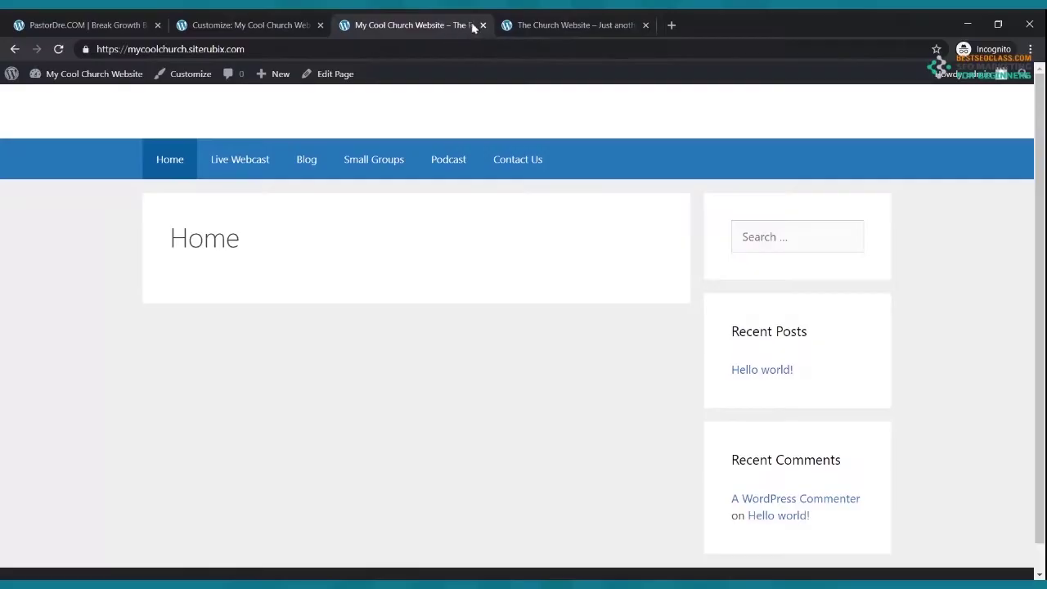
left_click(540, 21)
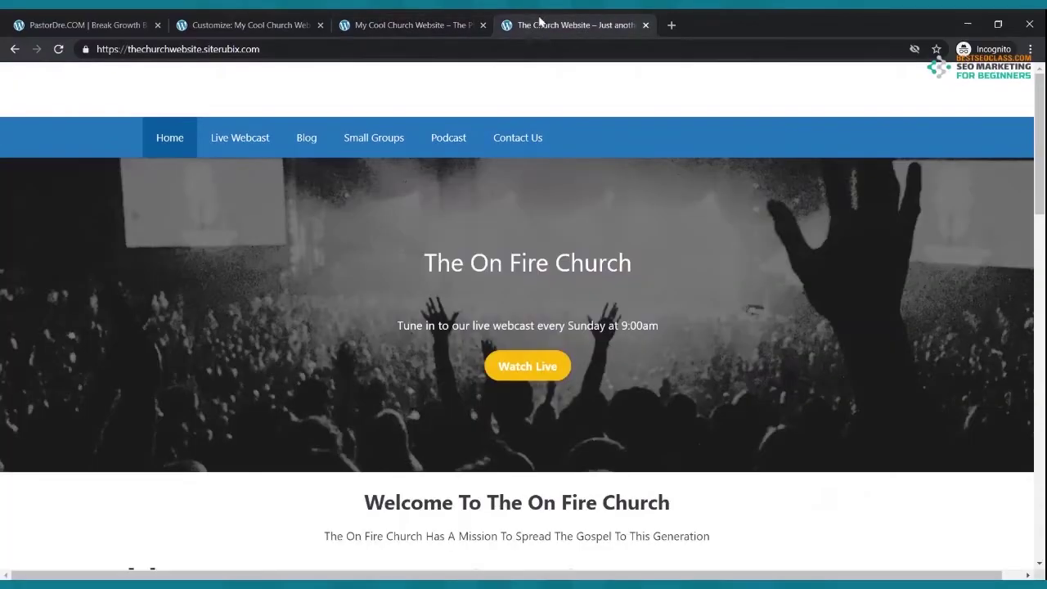
- Close the theme customizer and bring up the All Pages list showing the seven pages
left_click(278, 26)
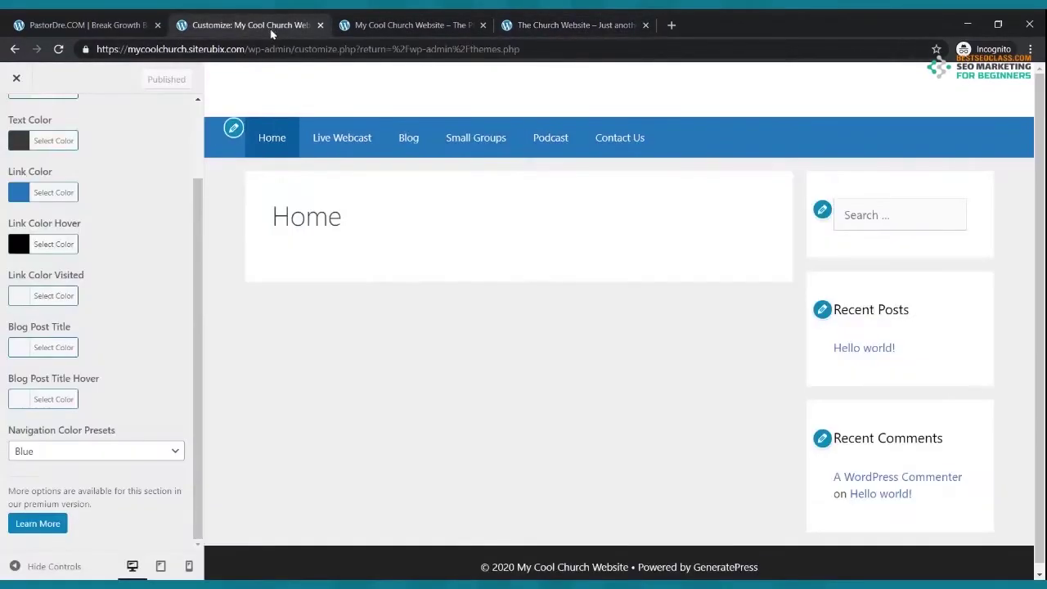
left_click(15, 80)
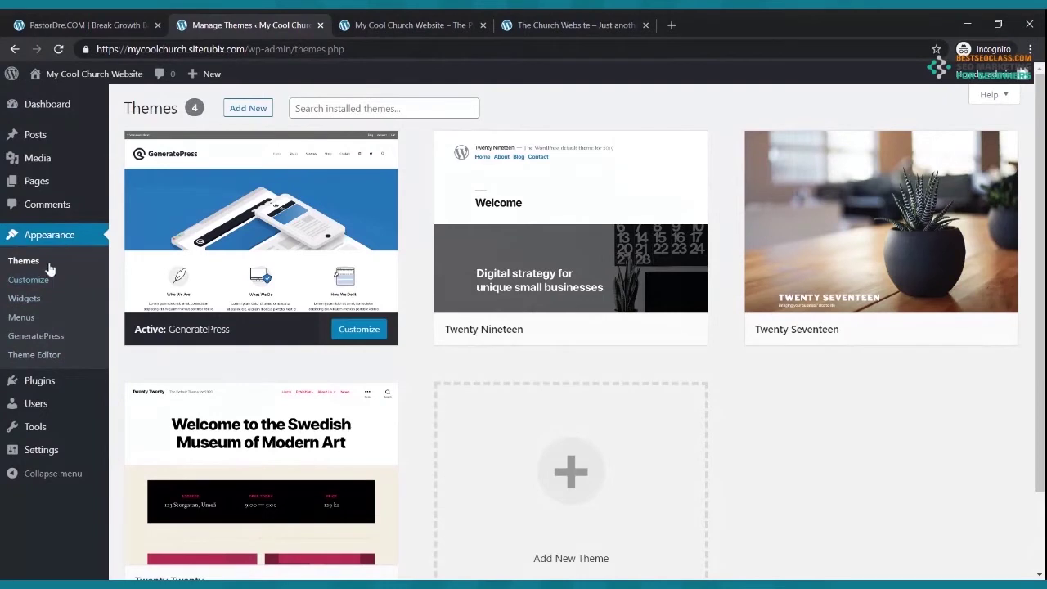
left_click(36, 183)
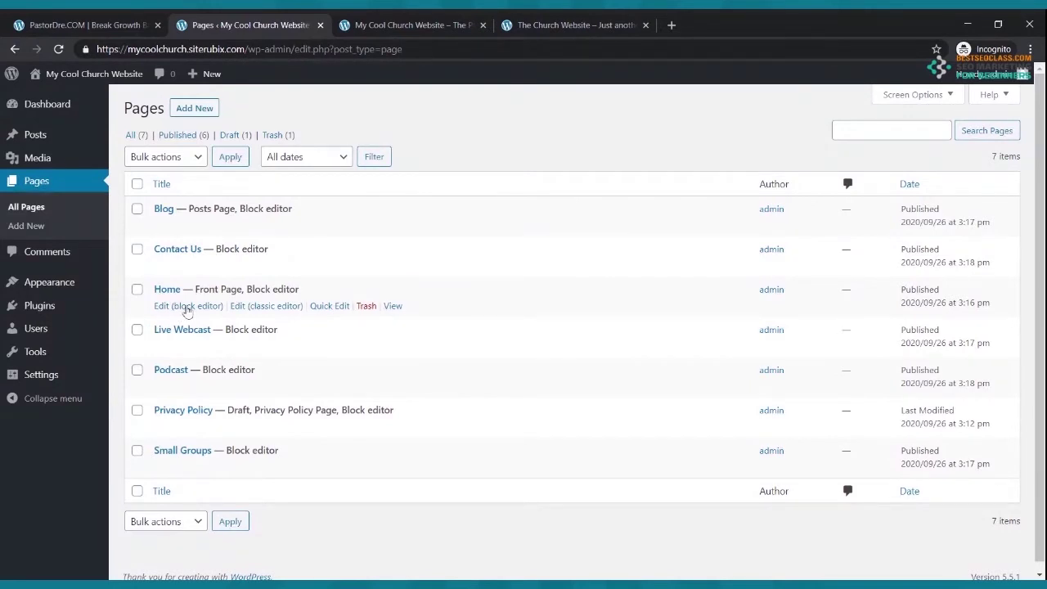
- Open the Home page in the block editor and hide its title
left_click(187, 309)
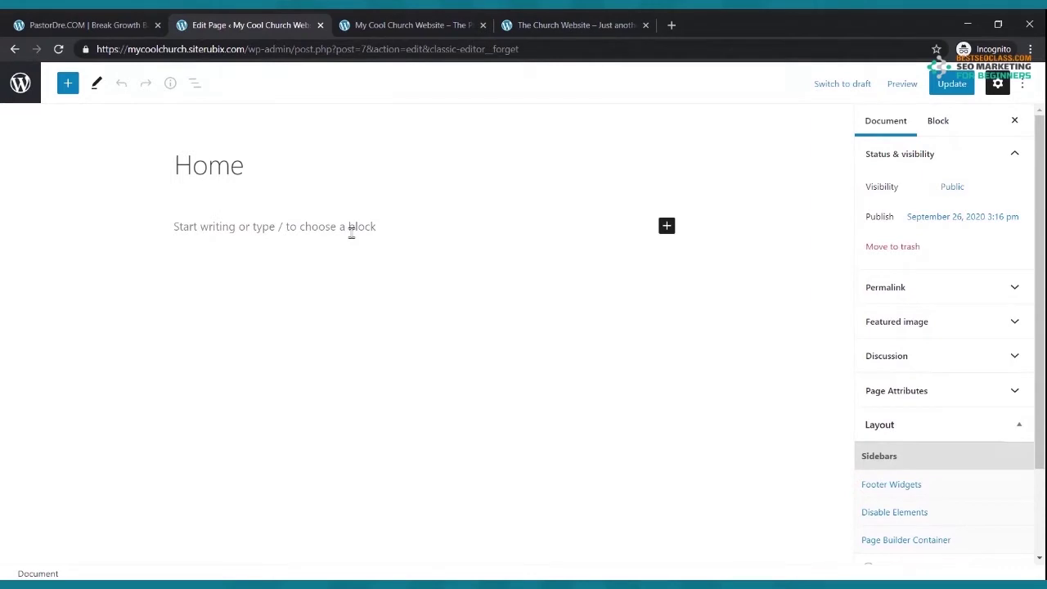
mouse_move(328, 175)
left_click(667, 170)
- Update the Home page and reload the live front page to confirm the title is gone
left_click(425, 23)
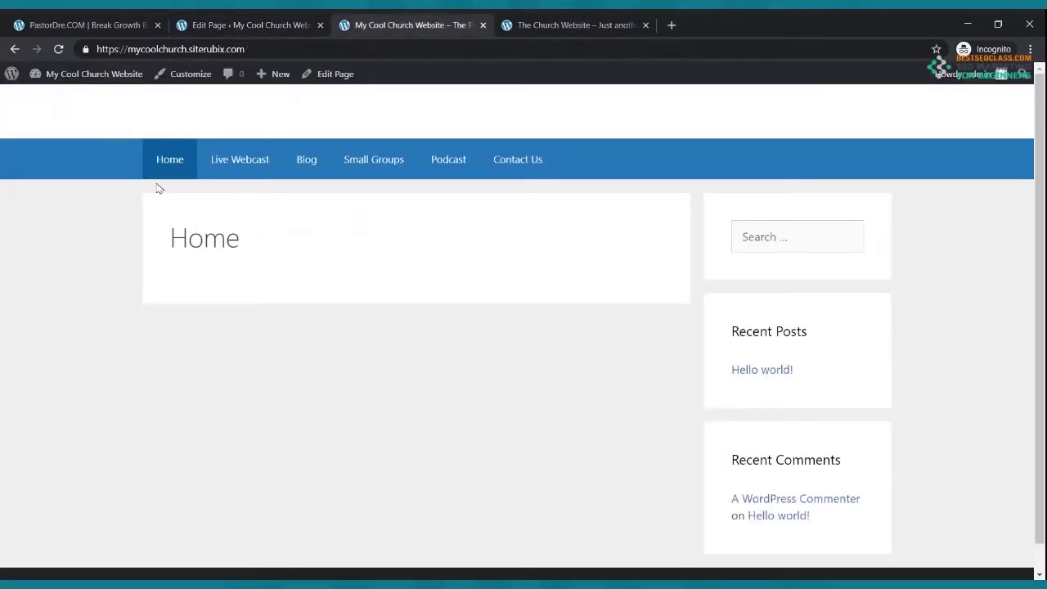
left_click(60, 49)
left_click(223, 22)
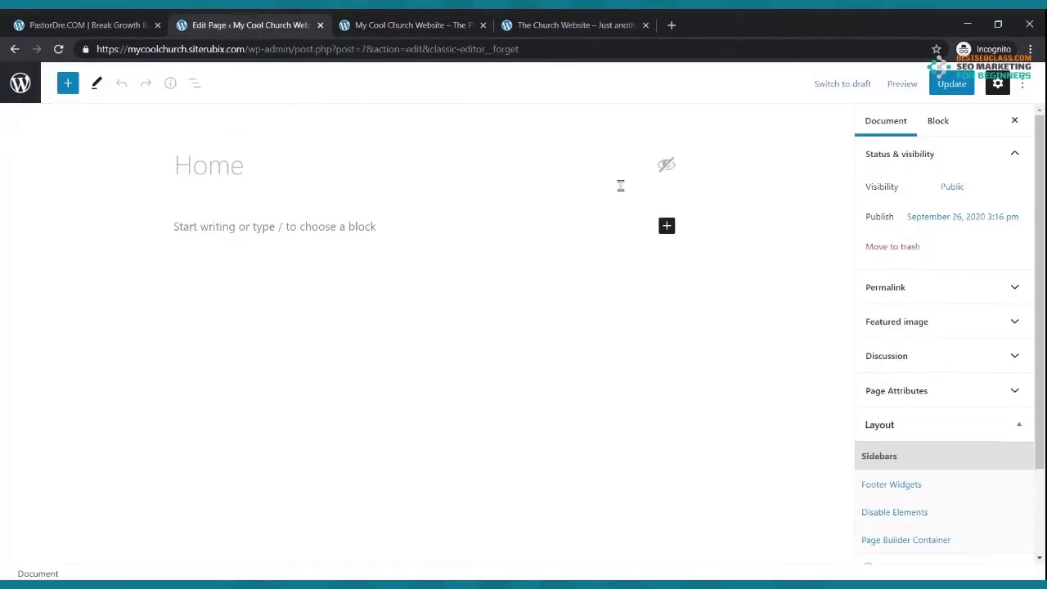
left_click(931, 90)
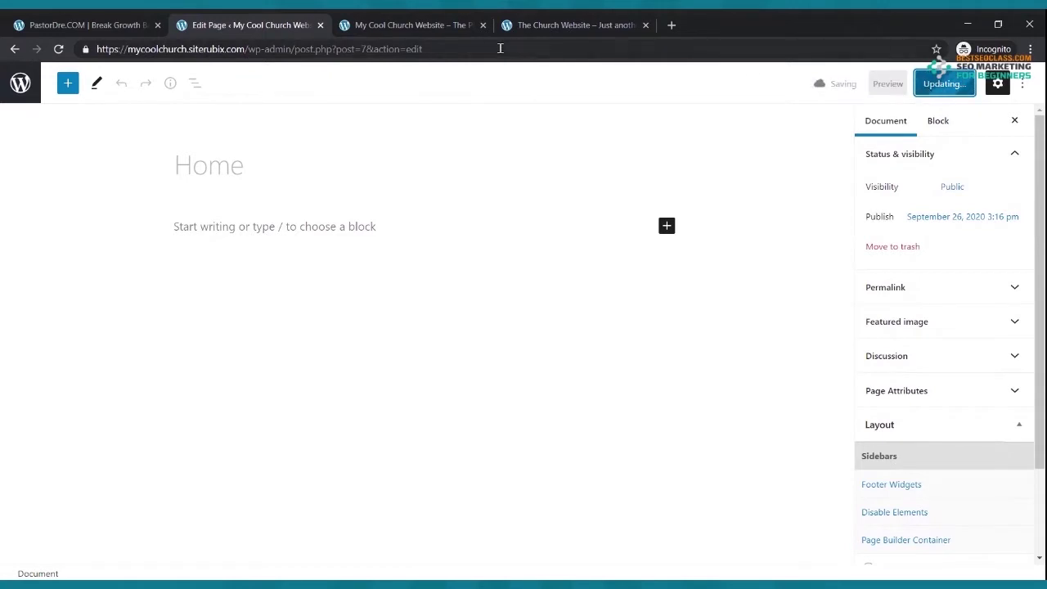
left_click(415, 21)
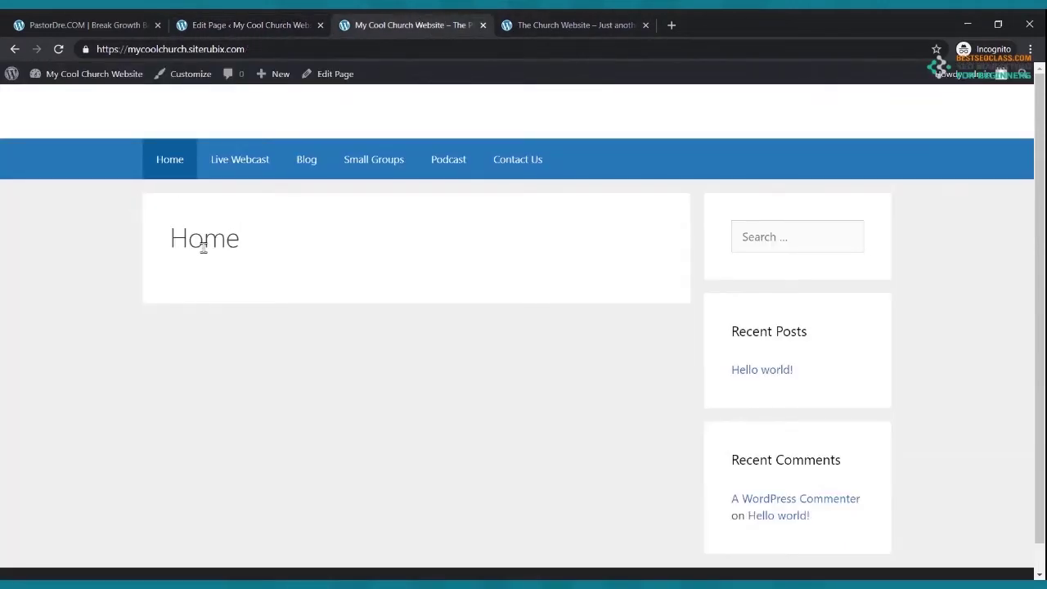
left_click(59, 49)
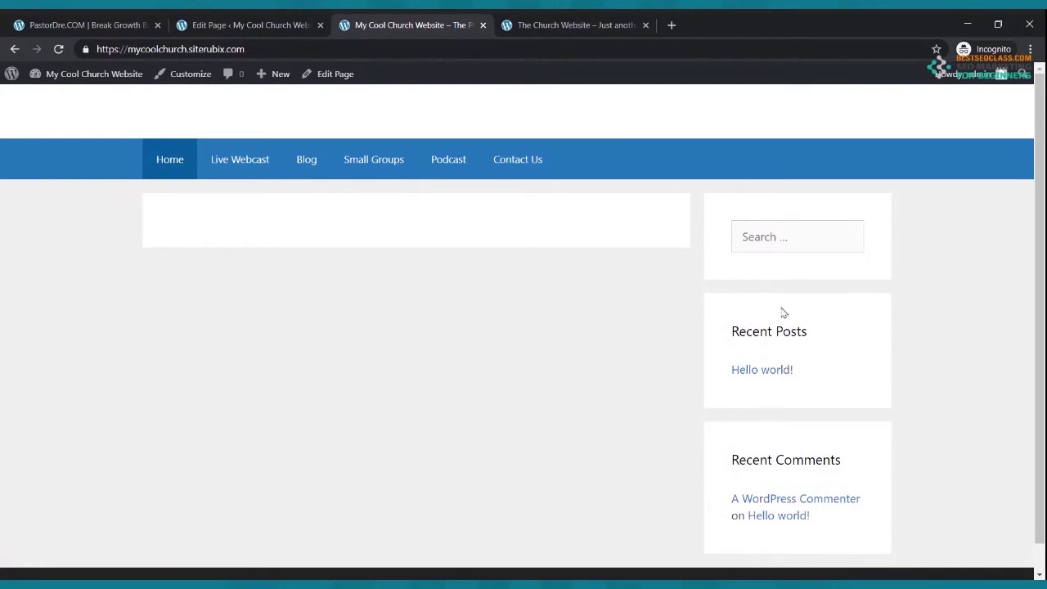
left_click(229, 22)
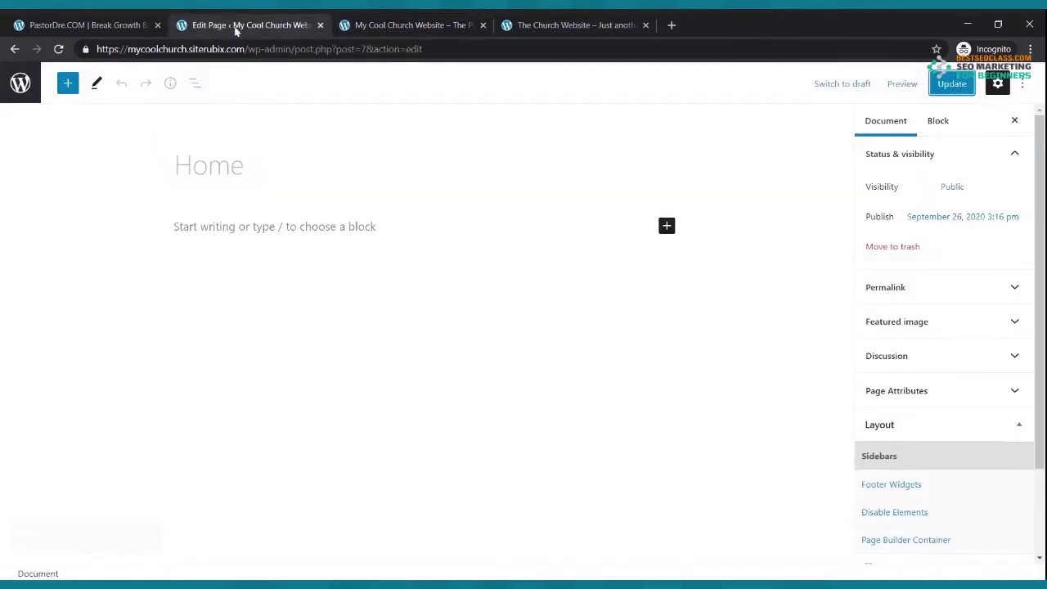
- Set the Home page sidebar layout to Content (no sidebars), update, and reload the live site
scroll(930, 385, "down", 2)
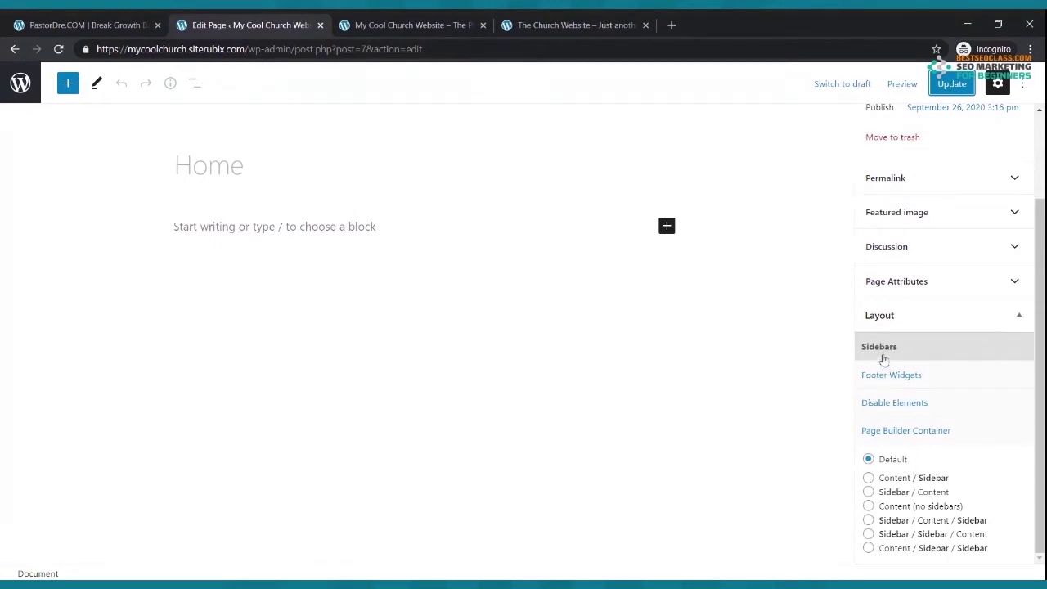
left_click(868, 506)
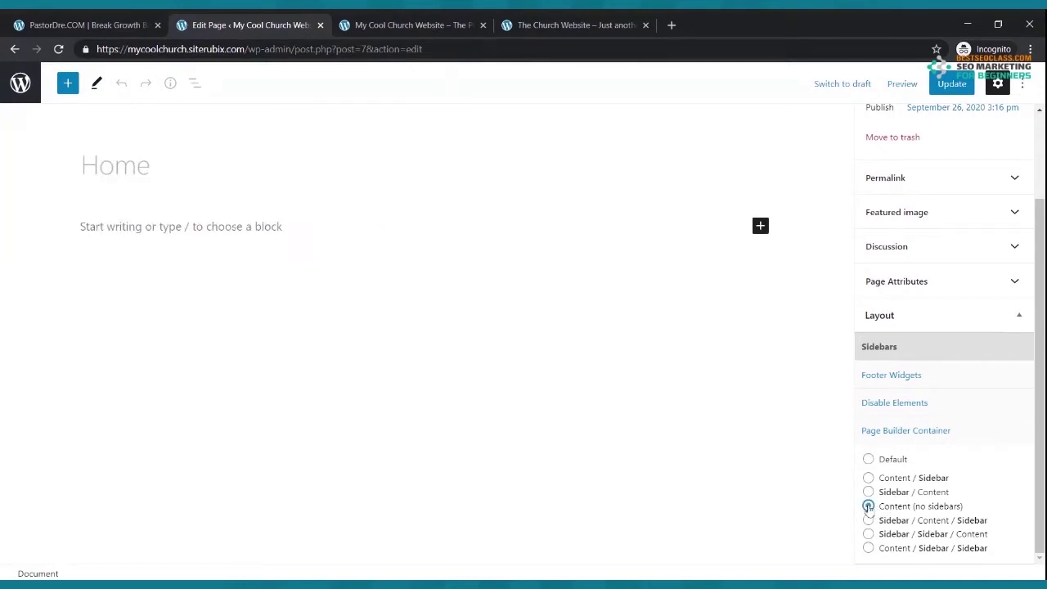
left_click(951, 84)
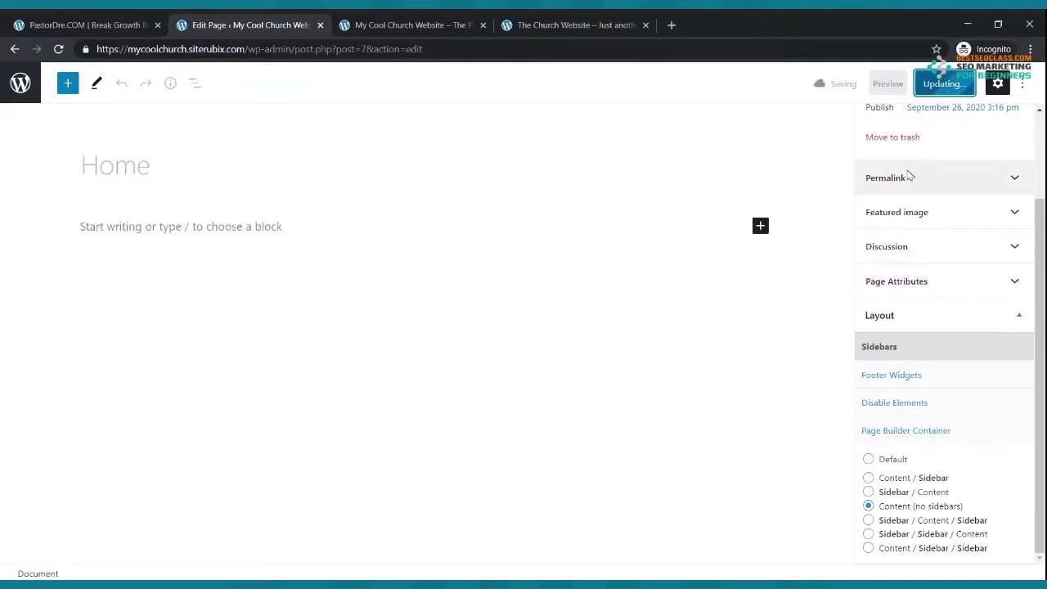
left_click(417, 24)
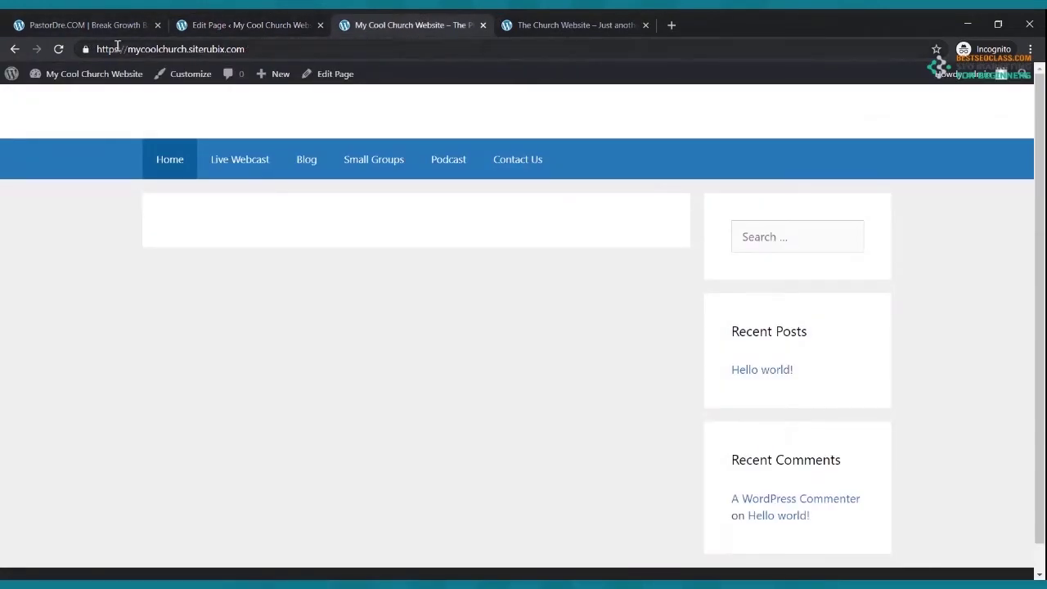
left_click(59, 49)
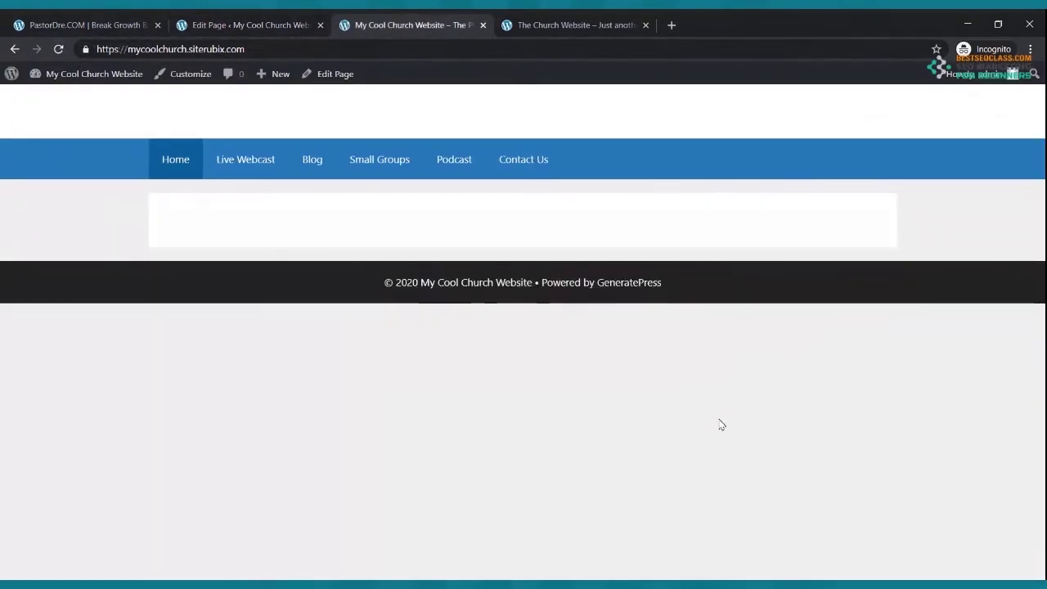
- Compare the live site with the On Fire Church reference site, then return to the editor
left_click(573, 31)
scroll(653, 293, "down", 3)
scroll(602, 214, "up", 3)
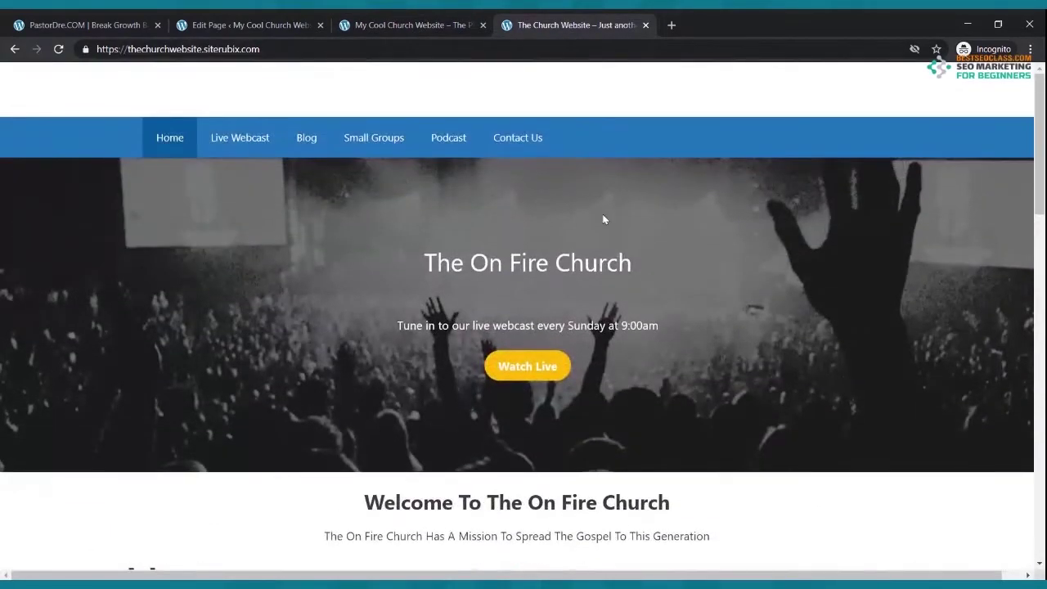
left_click(442, 21)
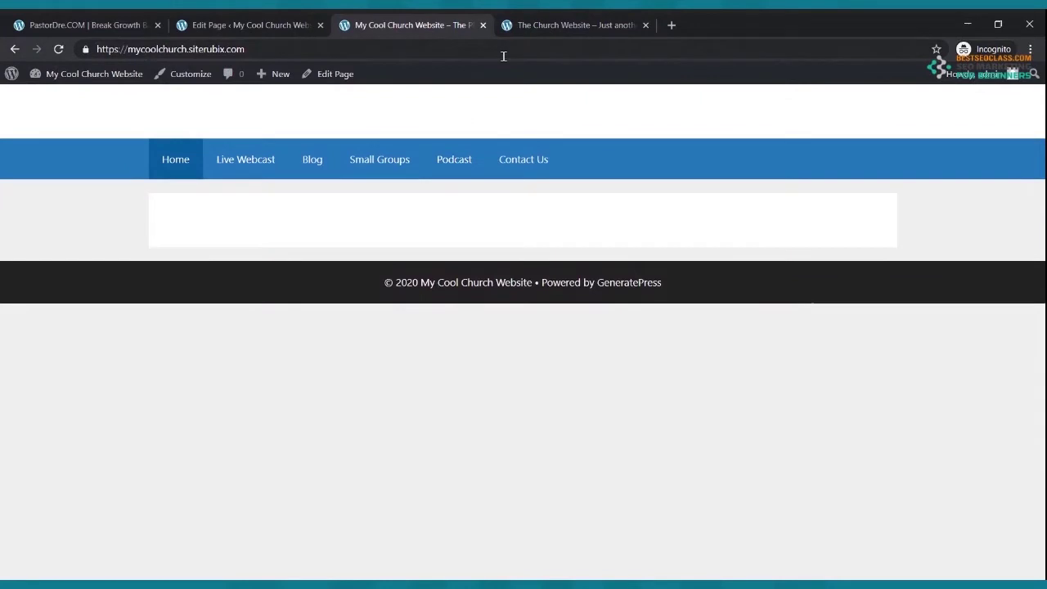
key("ctrl+Tab")
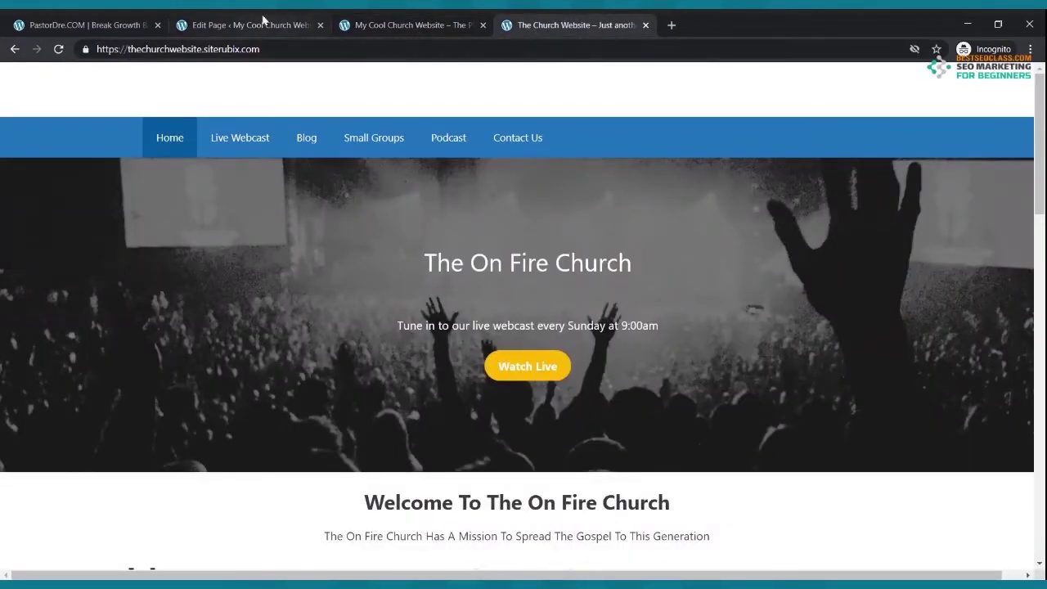
left_click(304, 23)
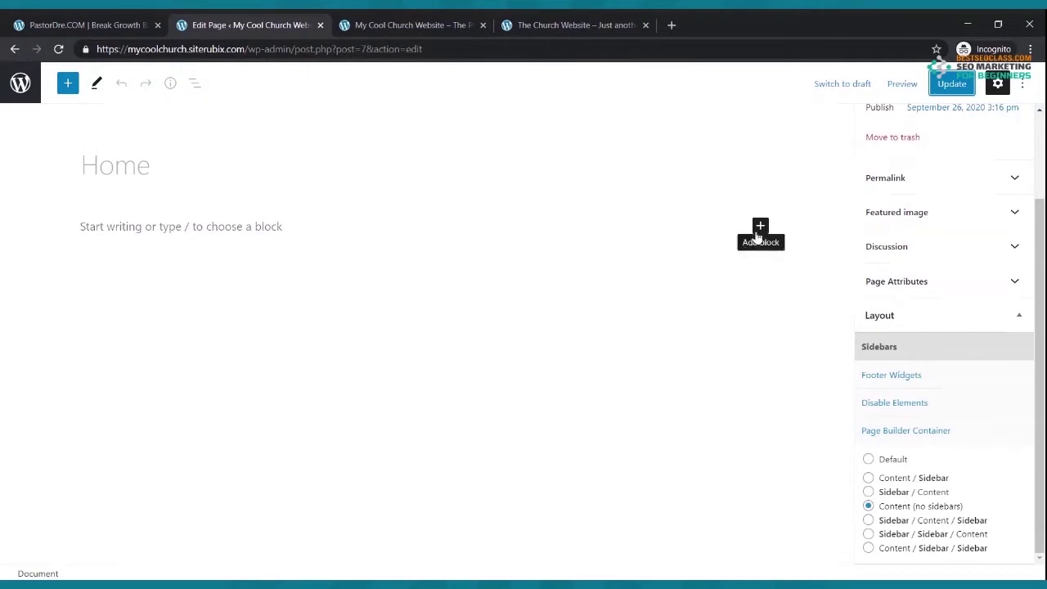
- Insert a Cover block on the Home page by searching 'cov' in the inserter
left_click(760, 226)
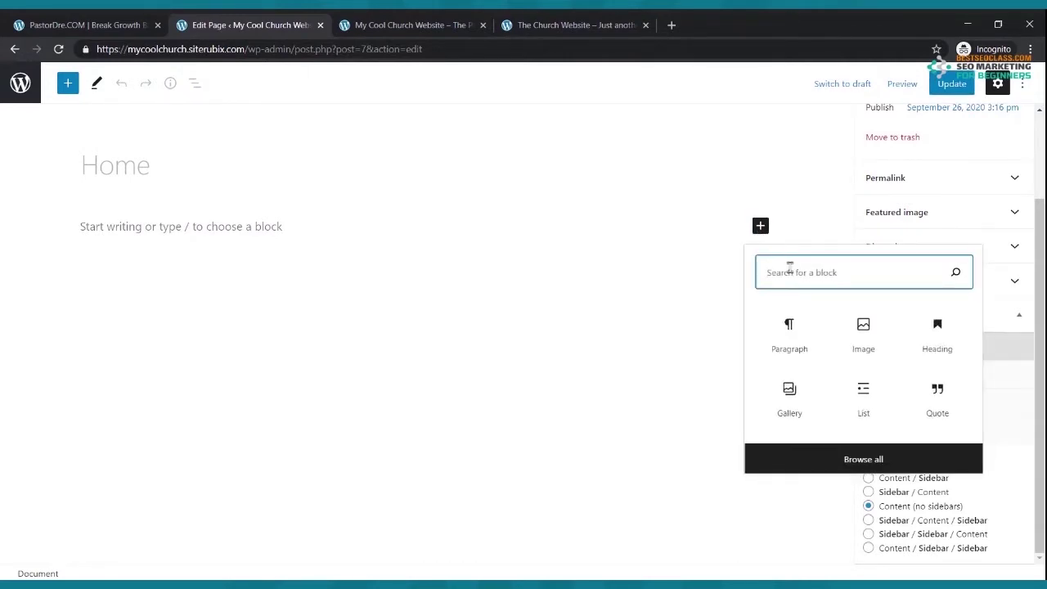
type("cover")
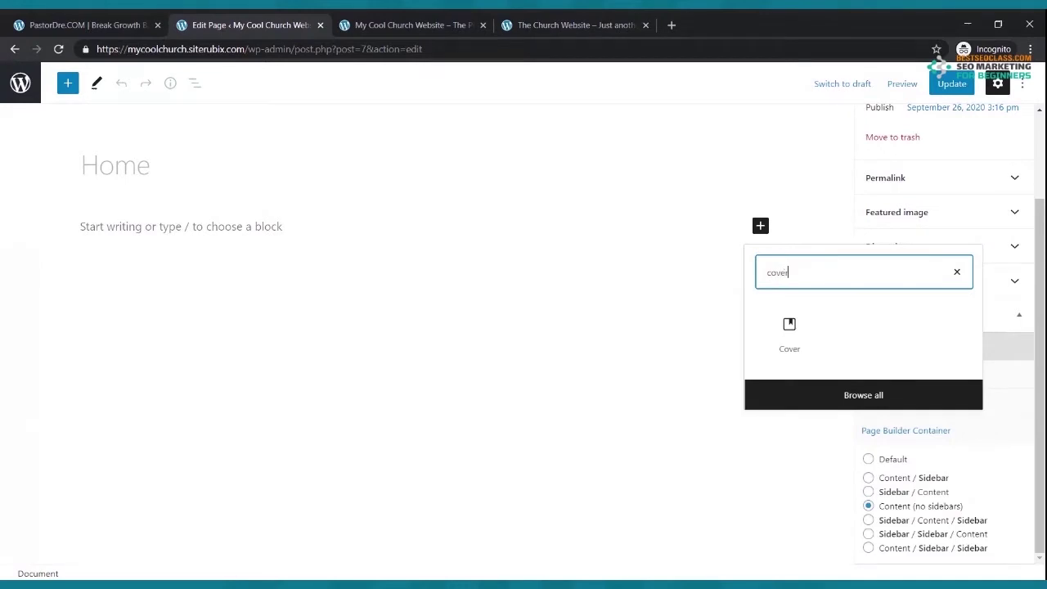
left_click(782, 335)
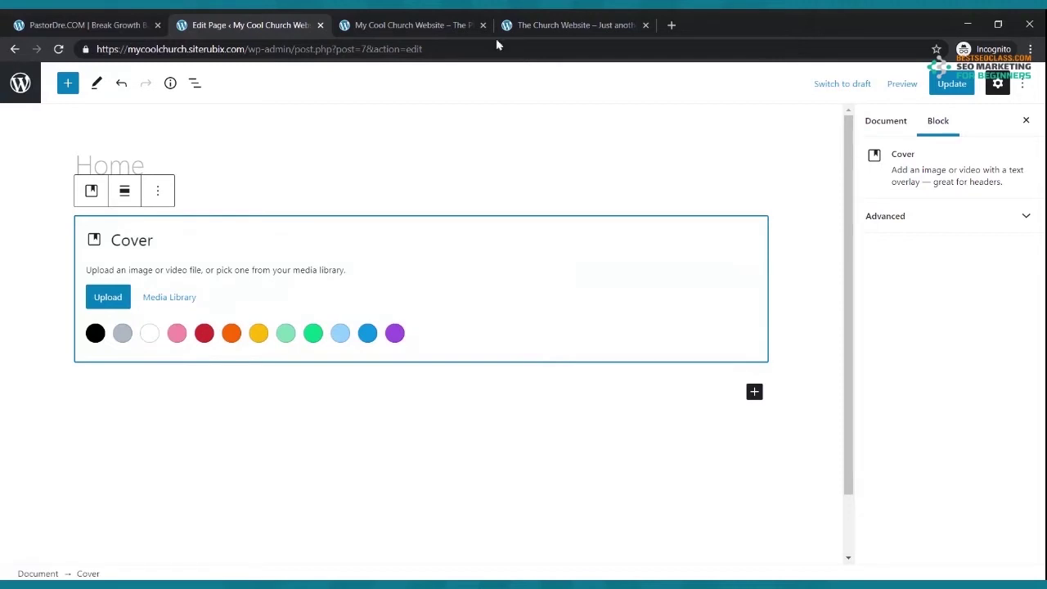
- Upload the black-and-white concert crowd photo as the Cover block background and update the page
left_click(570, 23)
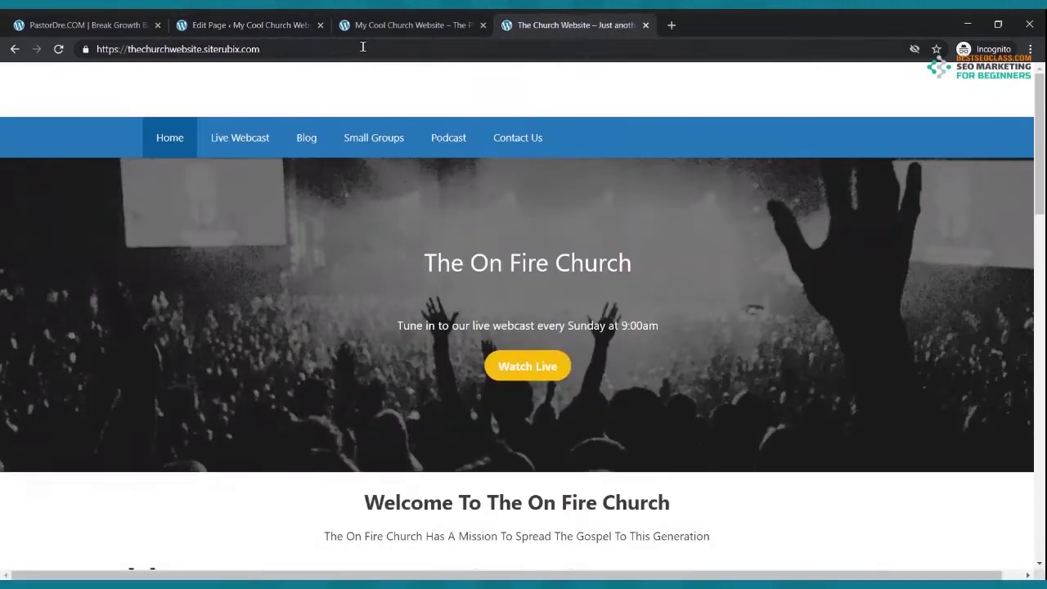
left_click(284, 23)
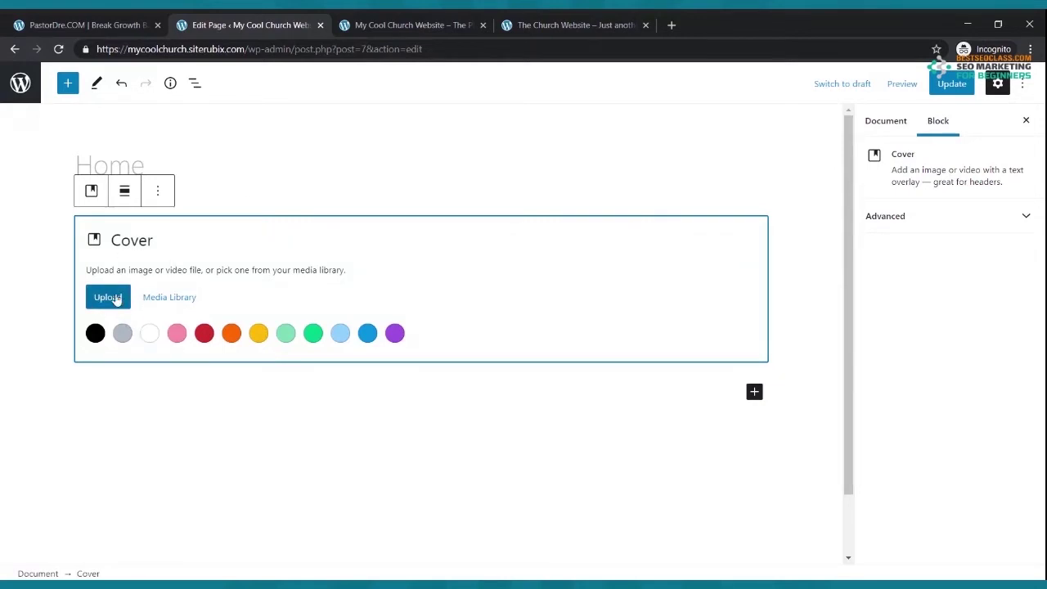
left_click(109, 299)
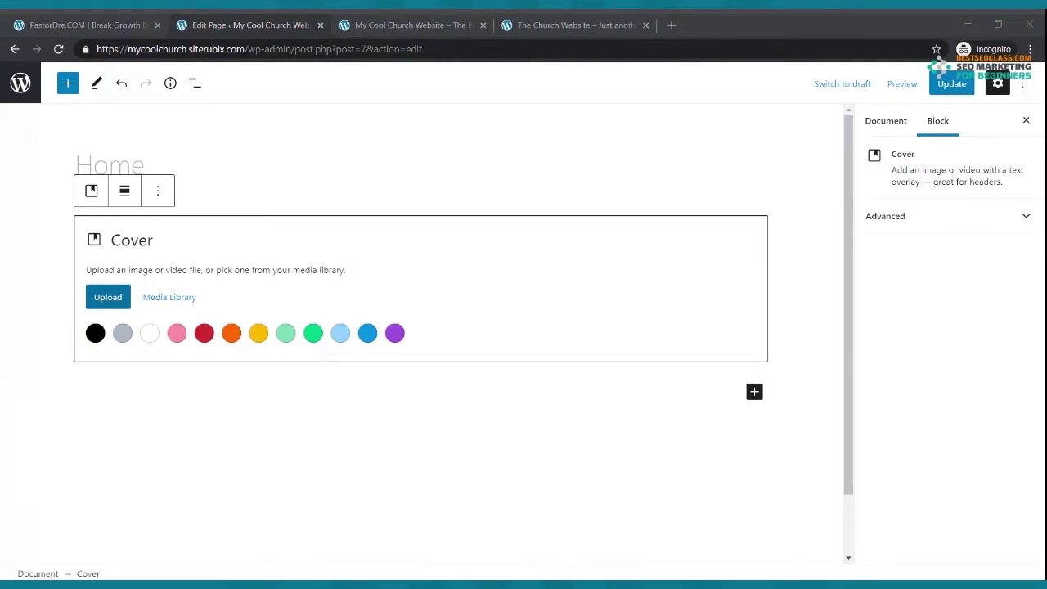
key("Escape")
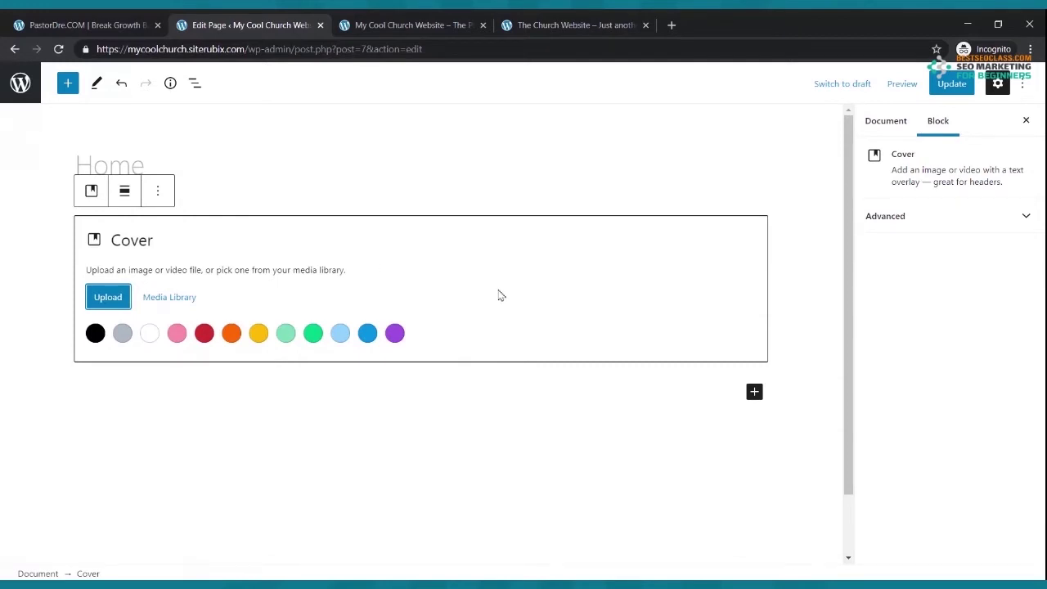
left_click(950, 87)
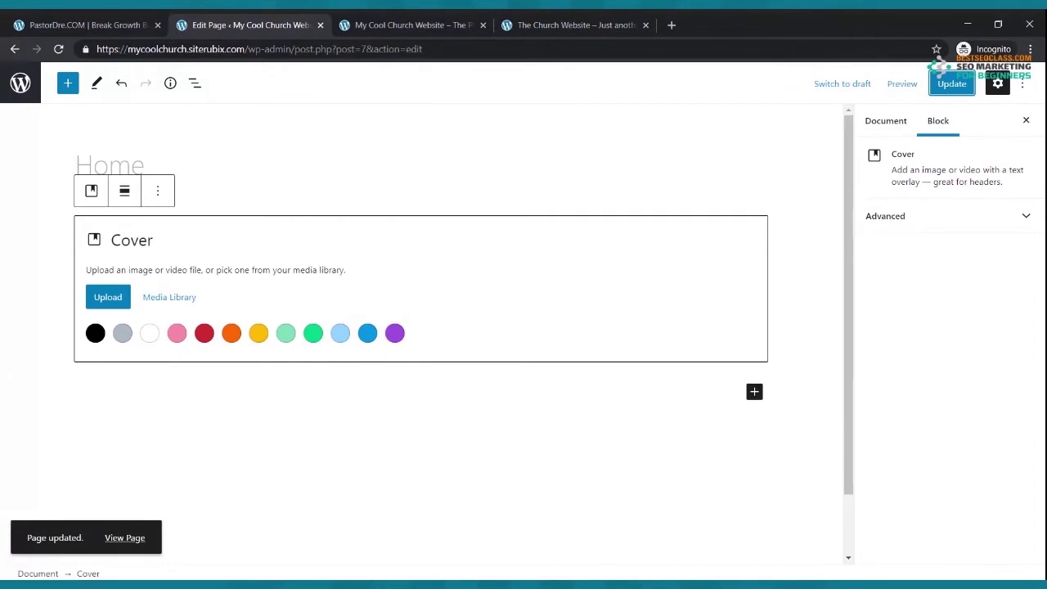
left_click(95, 332)
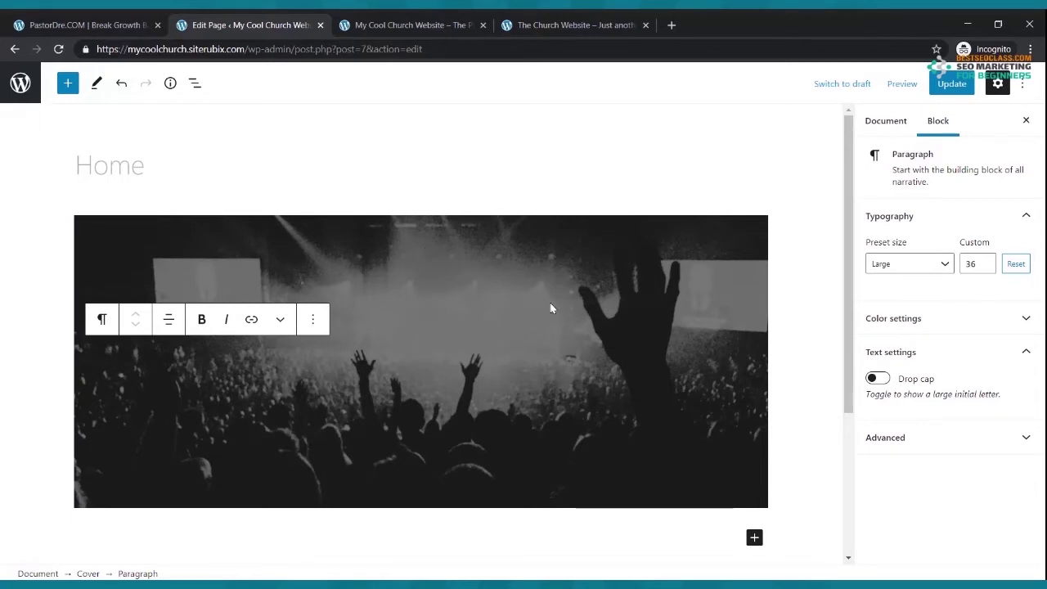
- Update the page and reload the live site to see the crowd cover beside the reference site
scroll(553, 306, "down", 1)
scroll(553, 305, "up", 1)
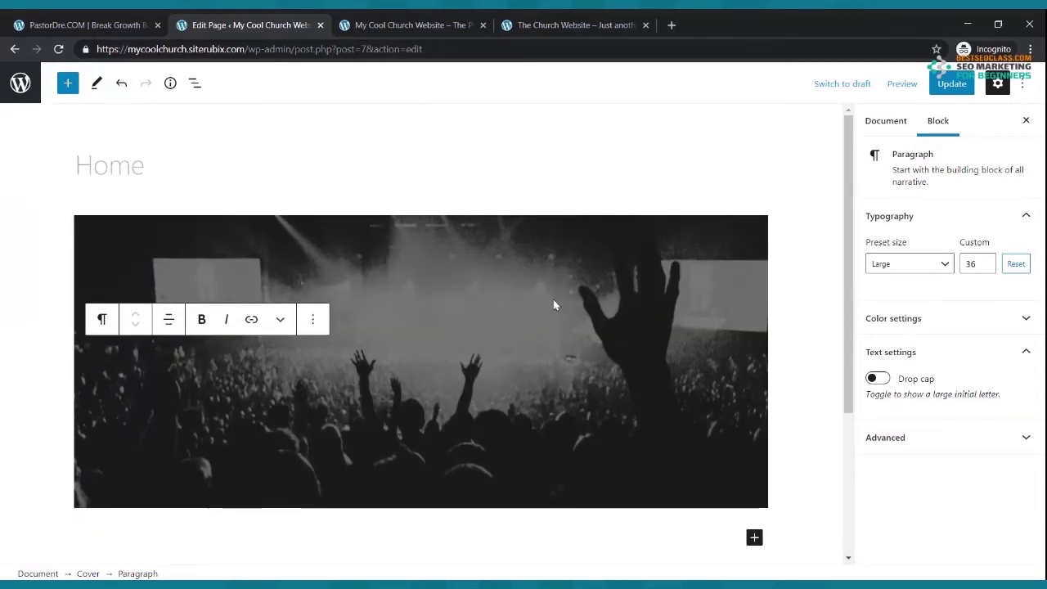
left_click(945, 85)
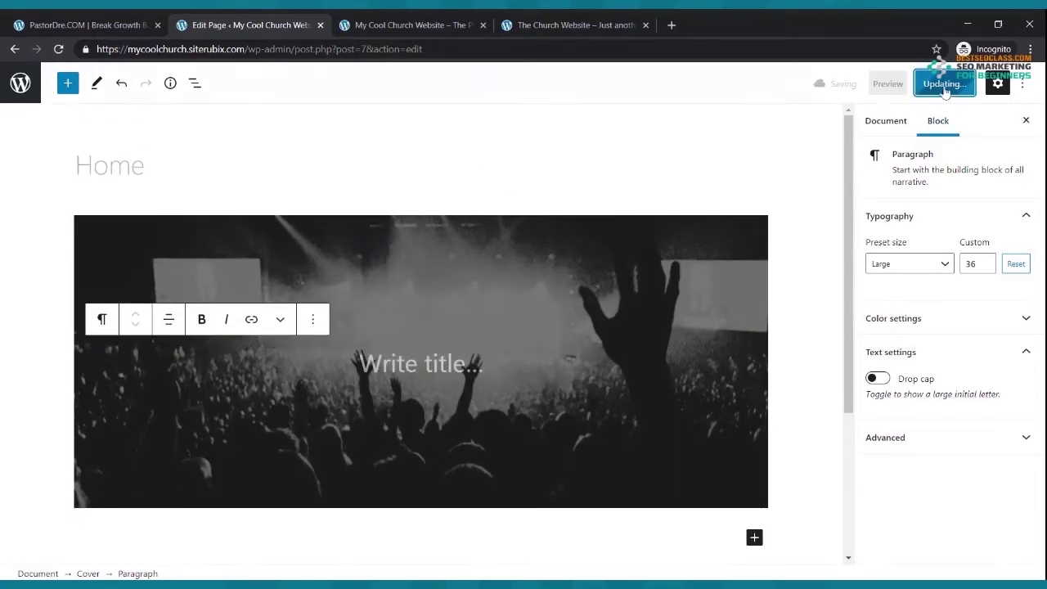
left_click(475, 21)
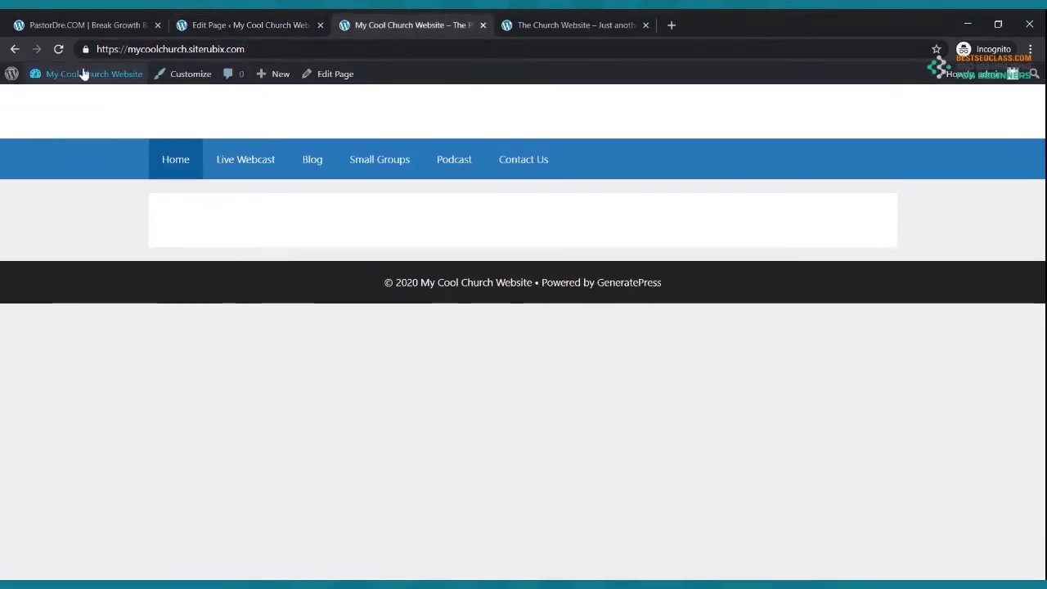
left_click(58, 49)
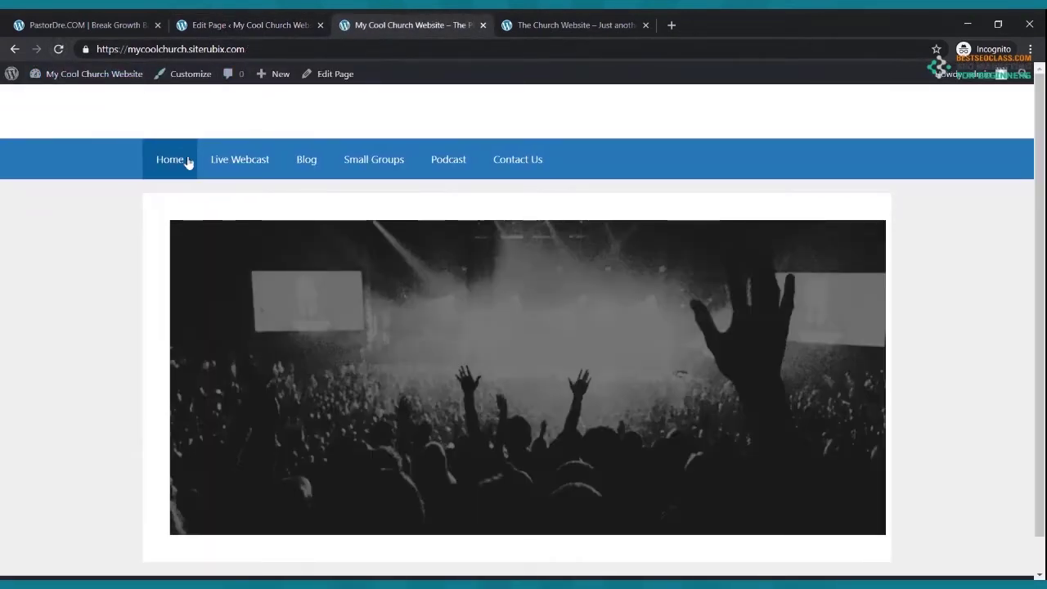
left_click(546, 24)
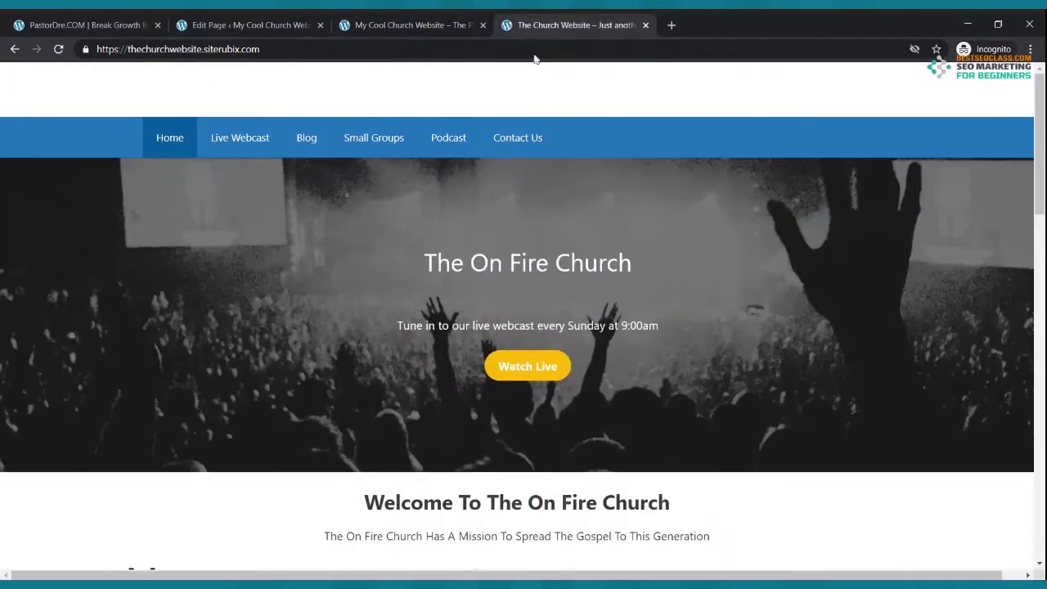
left_click(405, 25)
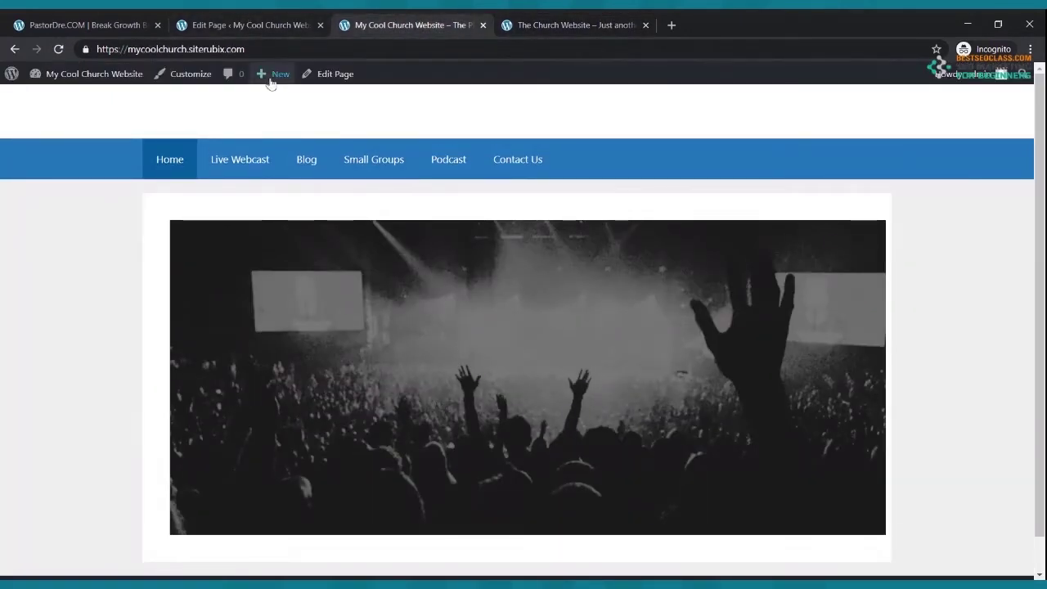
left_click(261, 27)
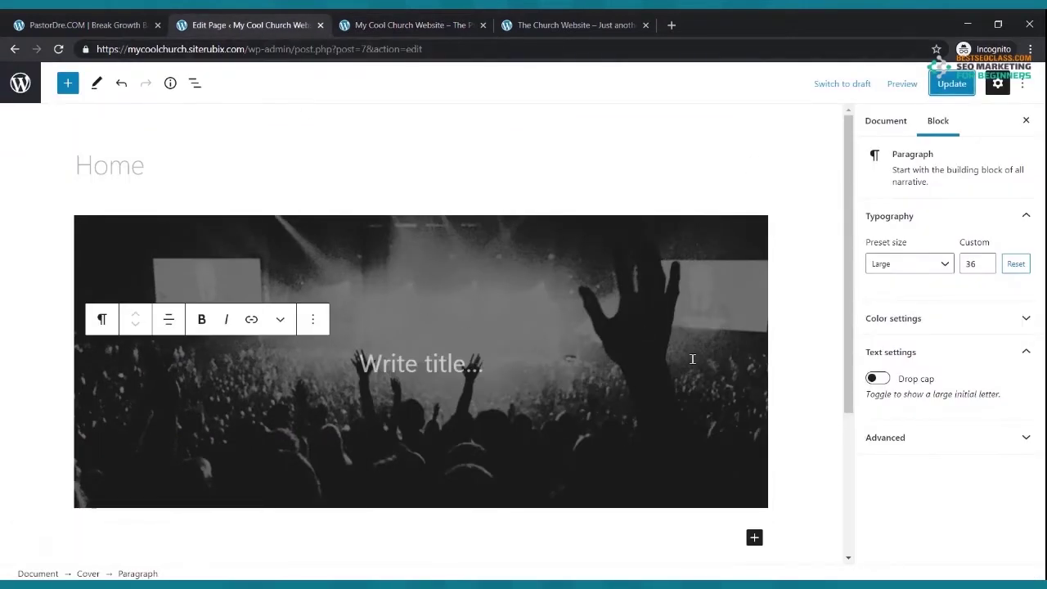
- Show the Home page's Layout settings and expand the Page Builder Container options
left_click(388, 180)
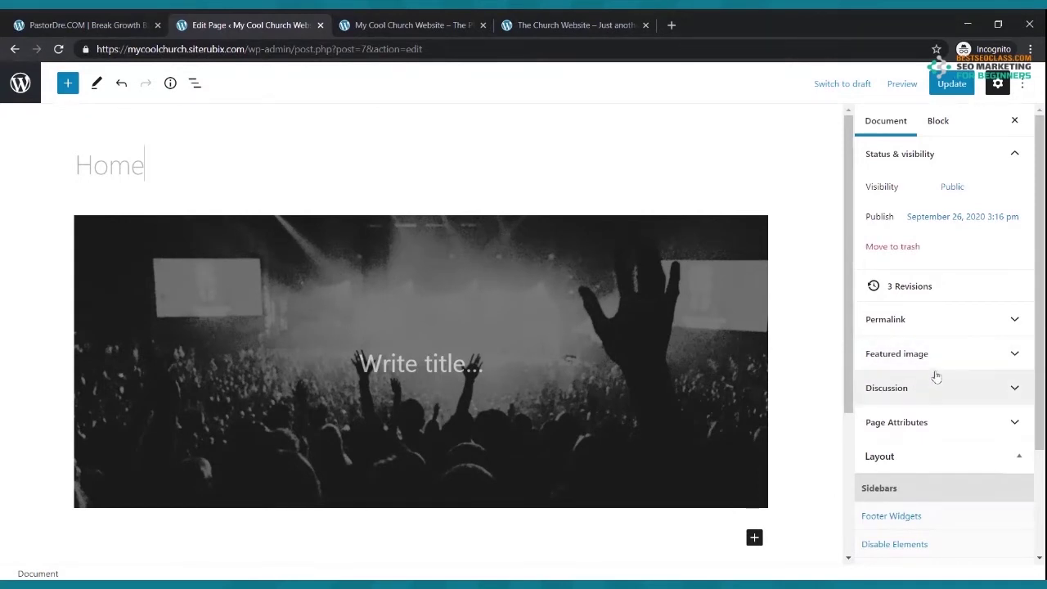
scroll(937, 376, "down", 2)
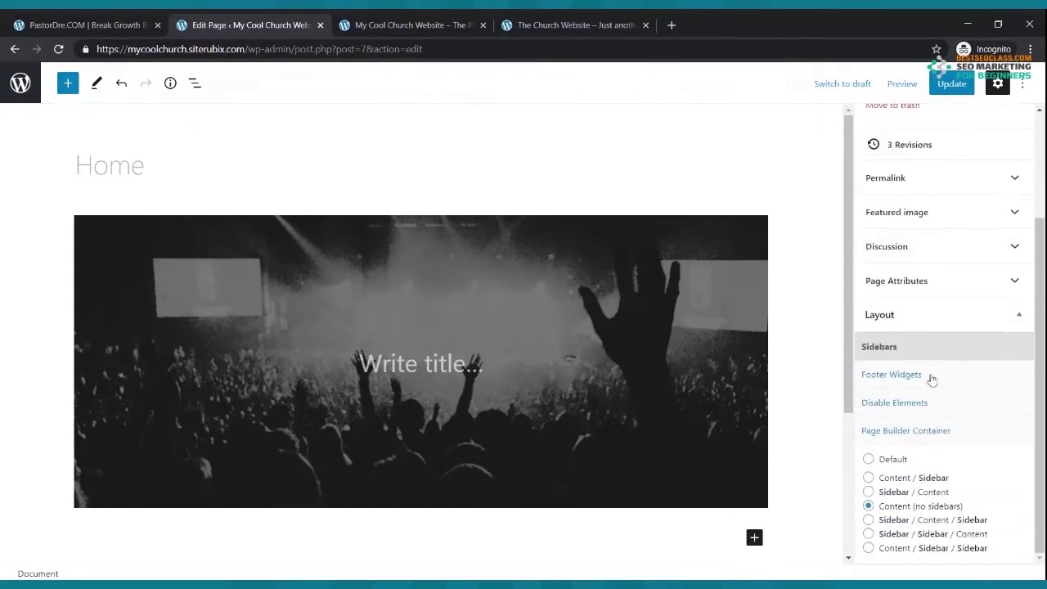
left_click(924, 320)
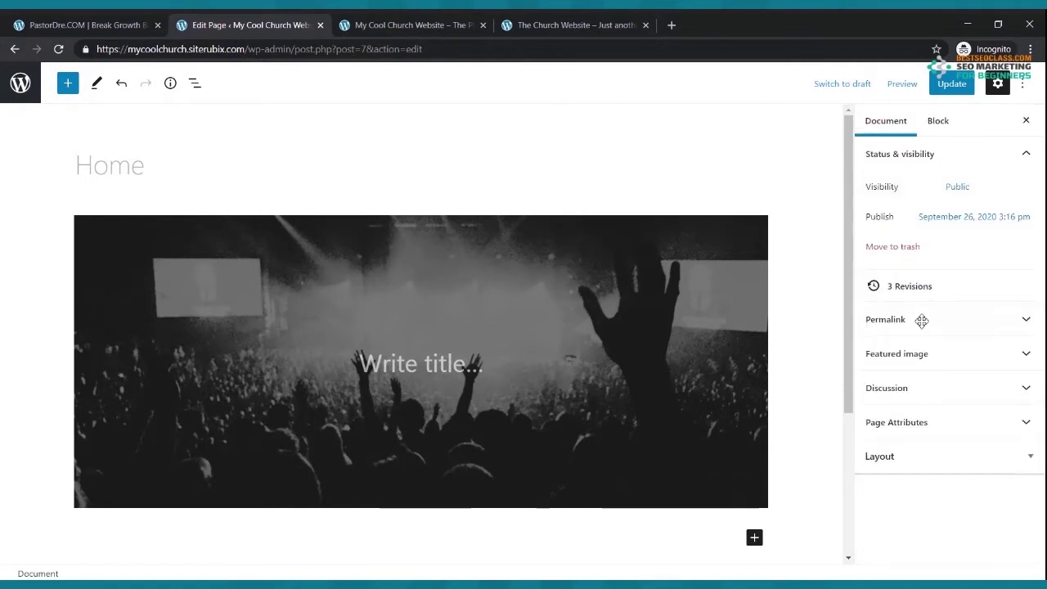
left_click(908, 456)
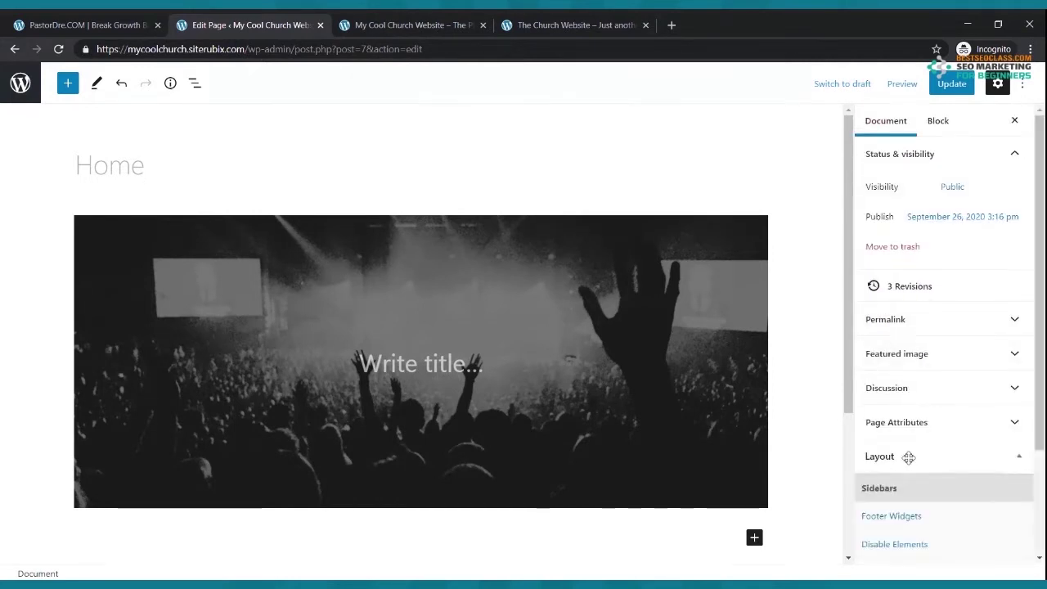
scroll(907, 433, "down", 2)
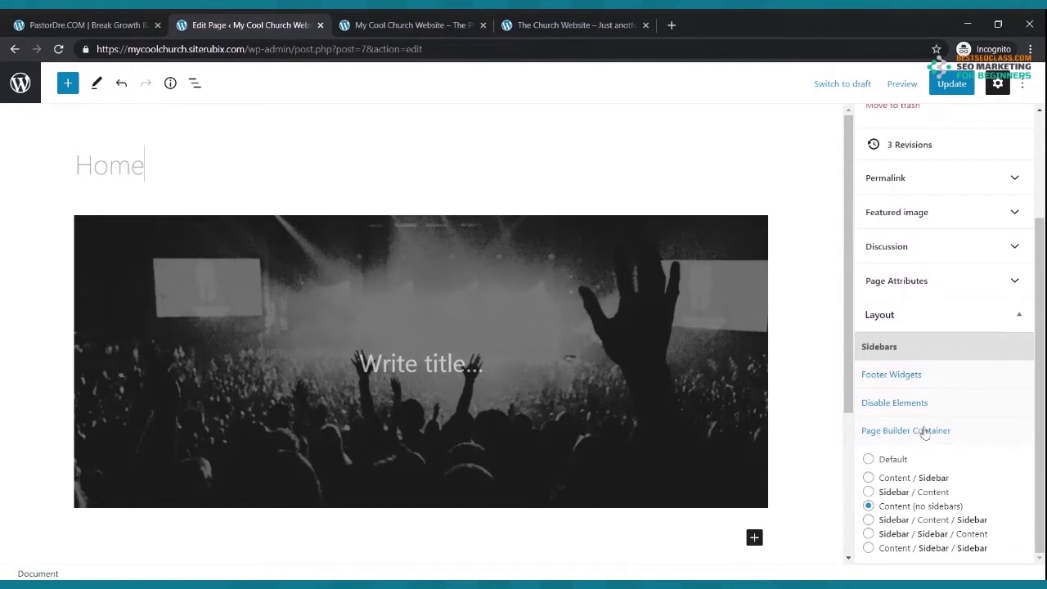
left_click(926, 434)
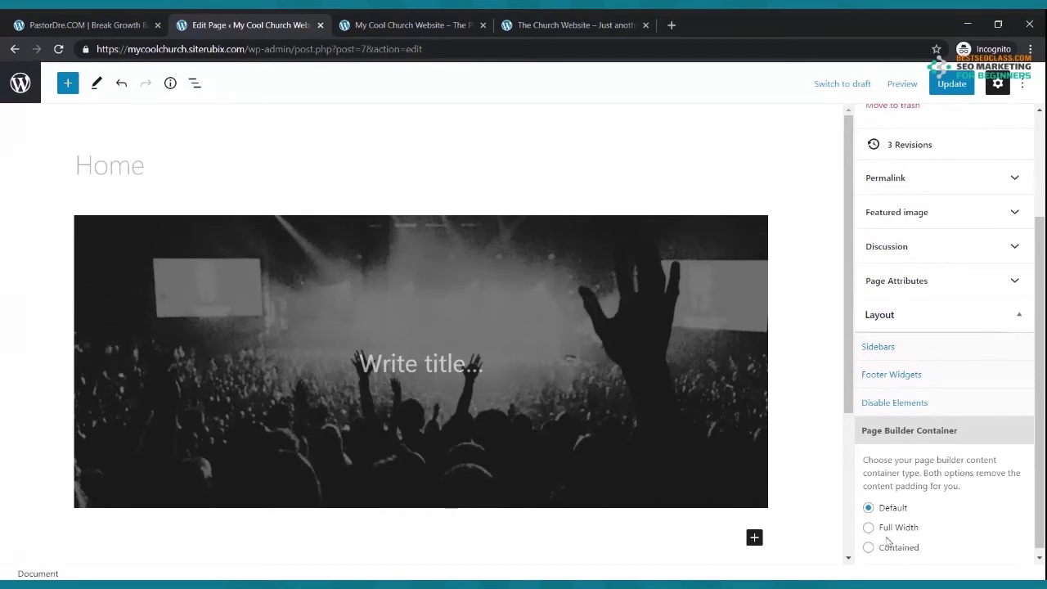
- Set the Page Builder Container to Full Width, update, and view the live home page
left_click(869, 527)
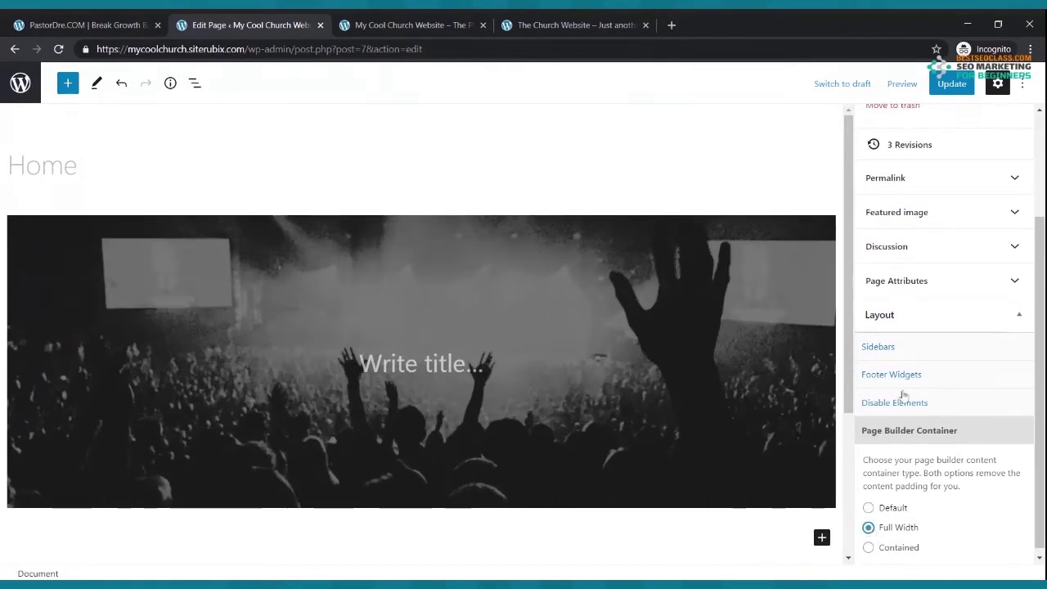
left_click(952, 85)
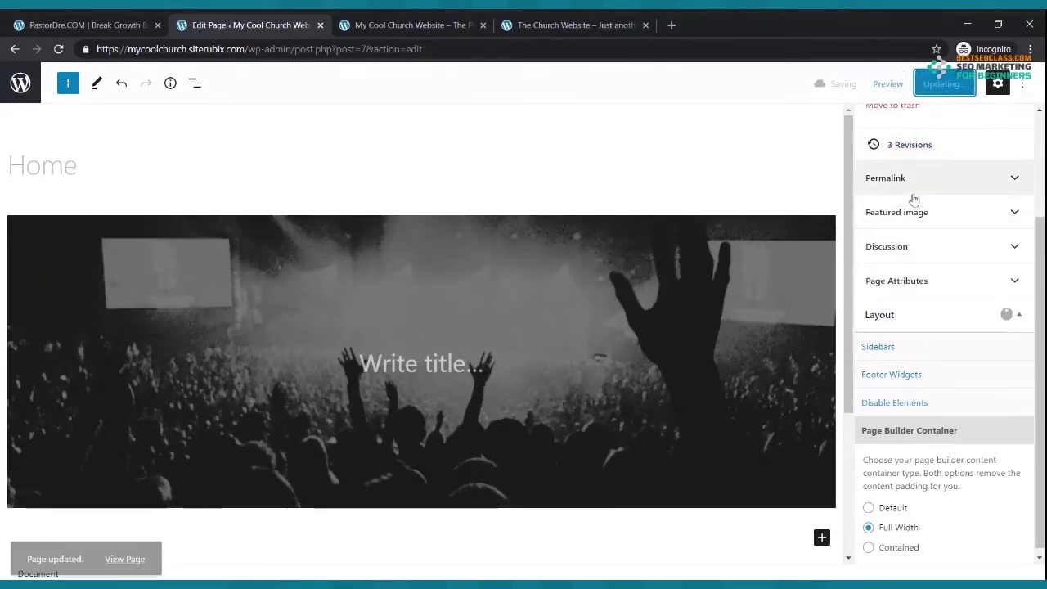
left_click(406, 24)
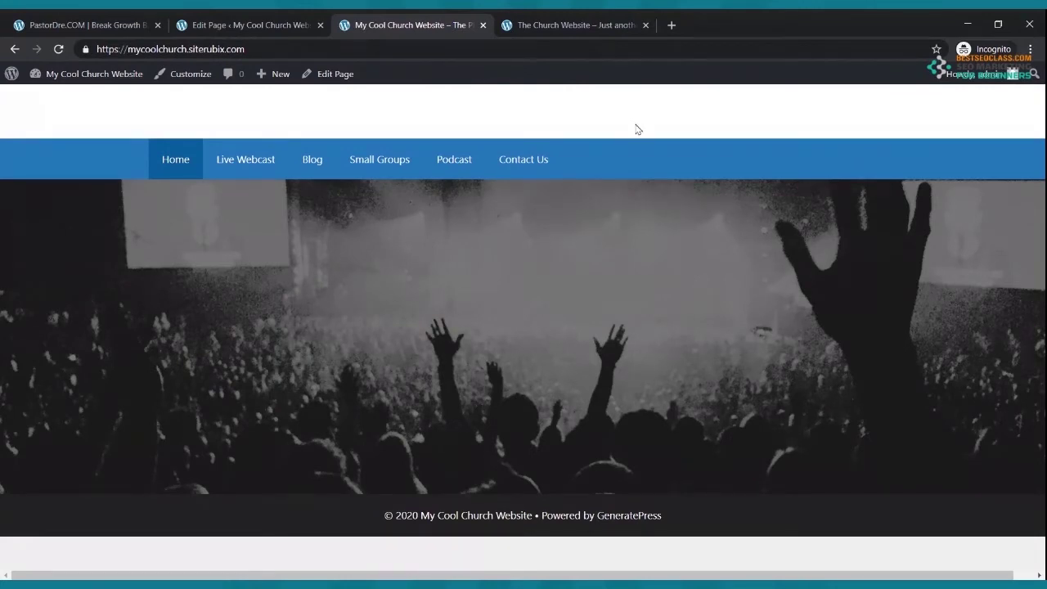
- Look over the On Fire Church reference site's hero, then go back to the Home page editor
left_click(528, 24)
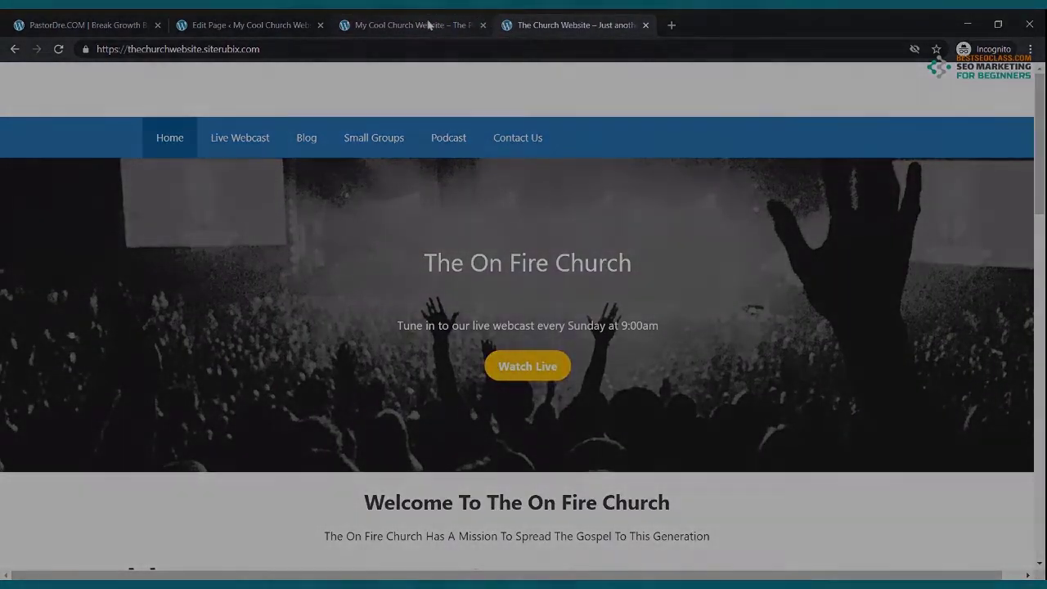
left_click(428, 24)
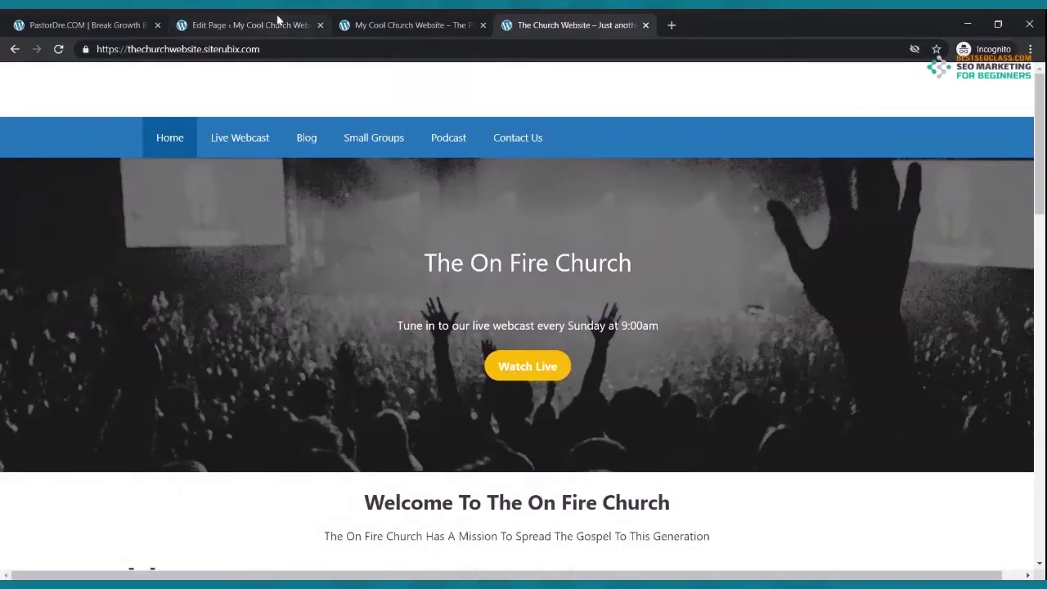
left_click(278, 21)
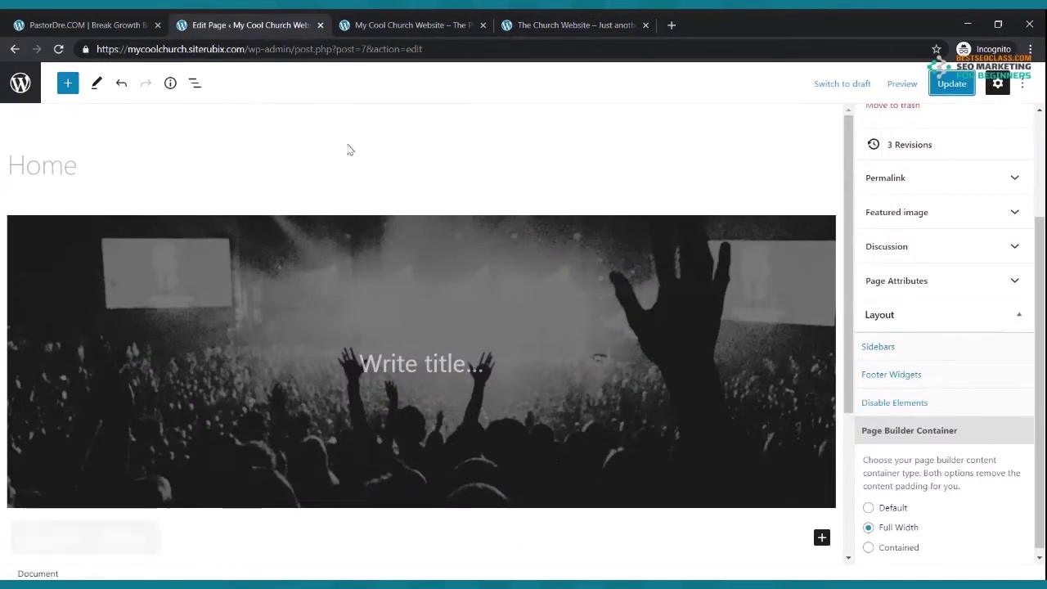
- Type 'The Cool Church' as the cover heading and update the page
left_click(418, 363)
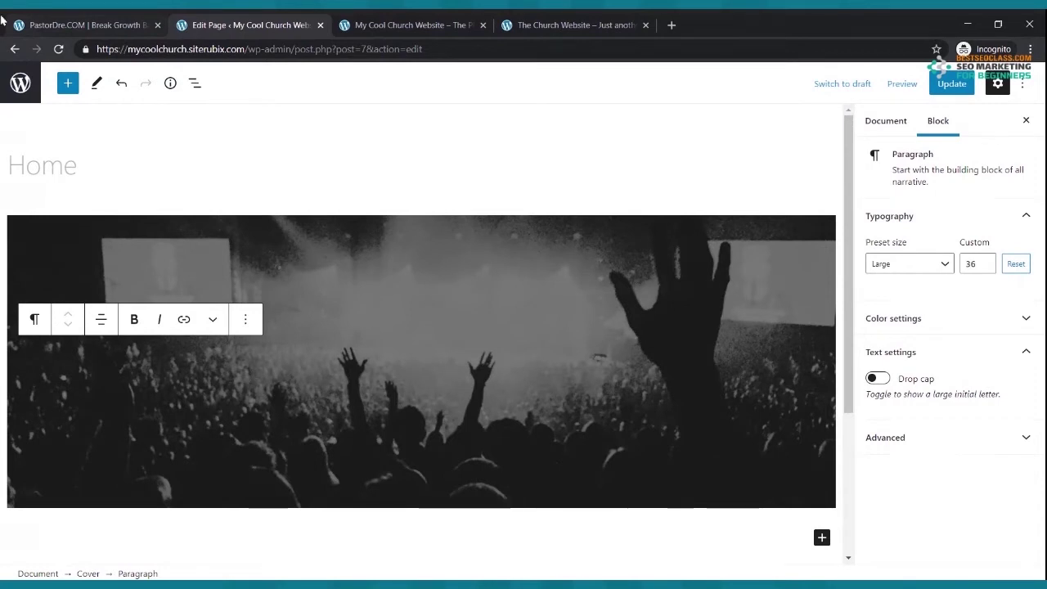
type("Te")
key("BackSpace")
type("he Cool Church")
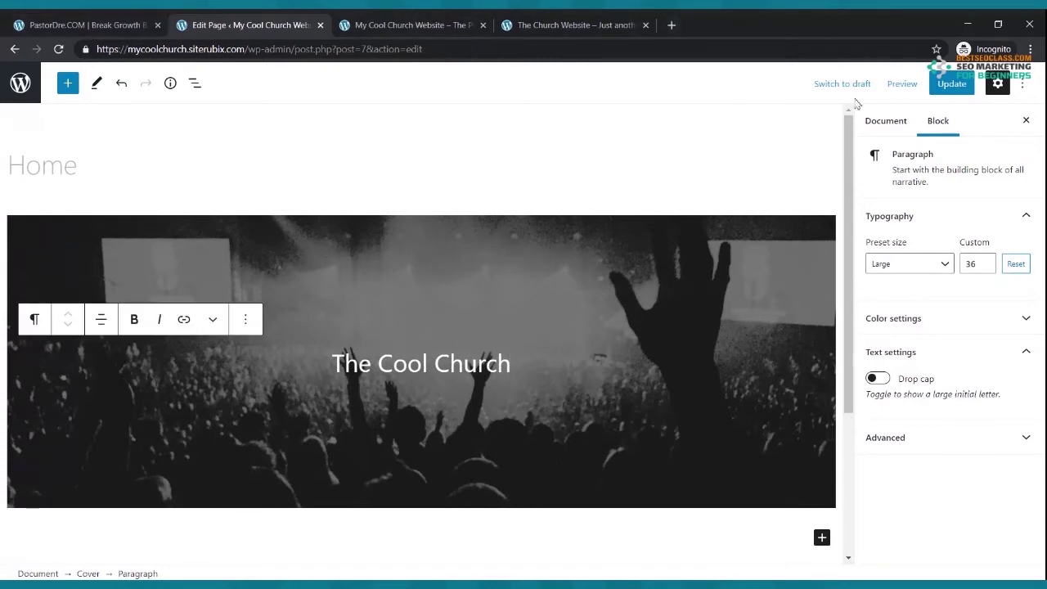
left_click(953, 85)
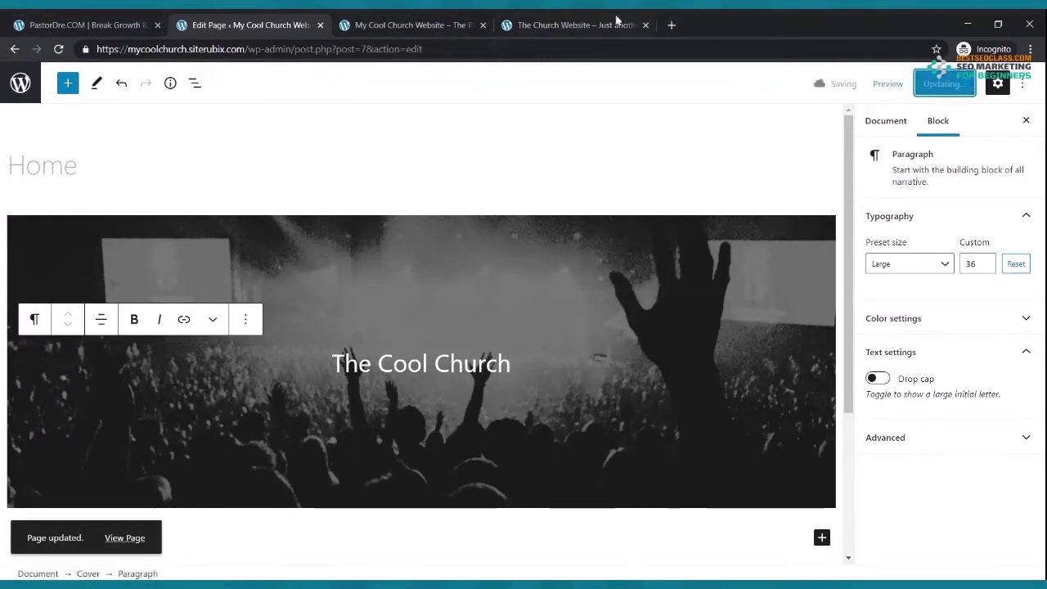
- Reload the live site to check the heading, then start a new line below it in the editor
left_click(422, 25)
left_click(59, 49)
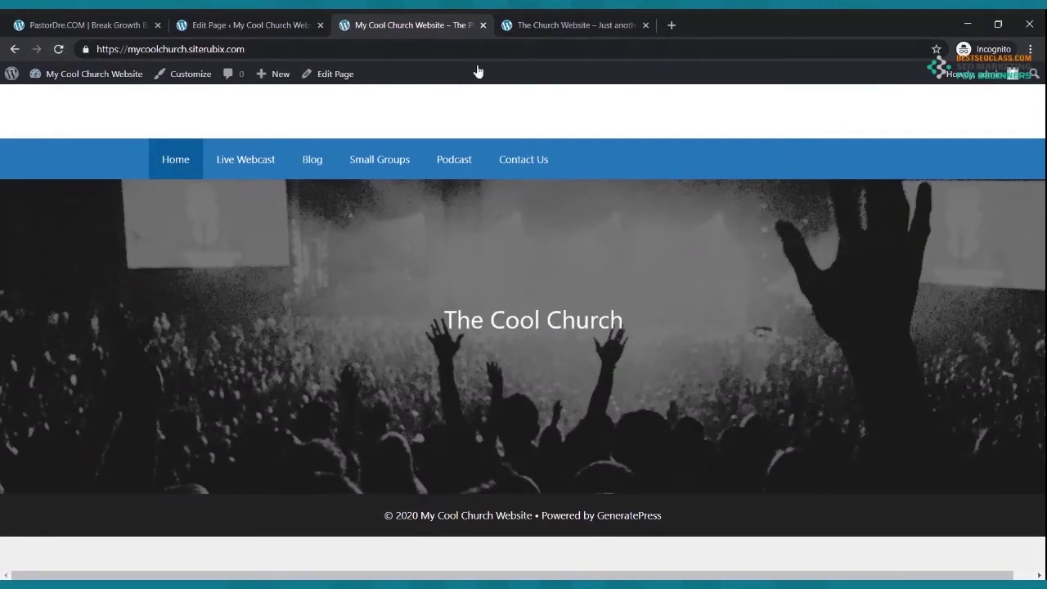
left_click(600, 25)
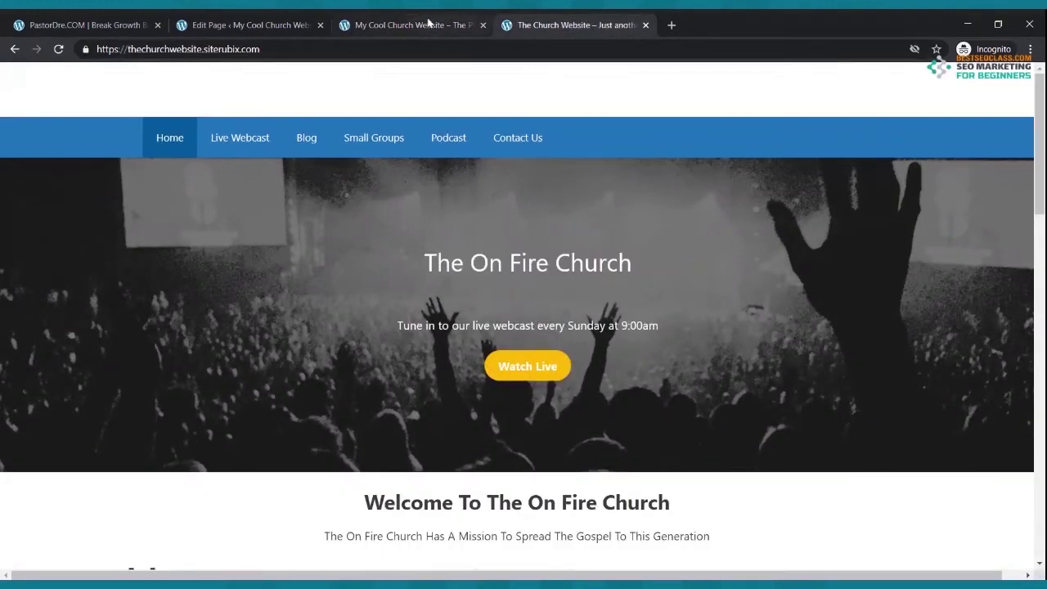
left_click(427, 23)
left_click(266, 26)
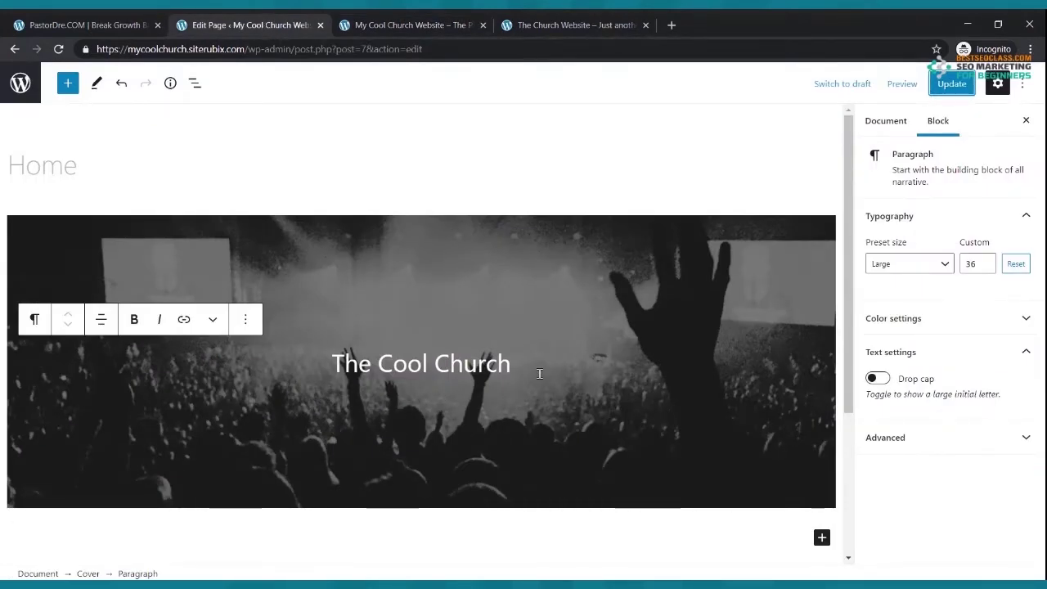
left_click(500, 363)
key("Return")
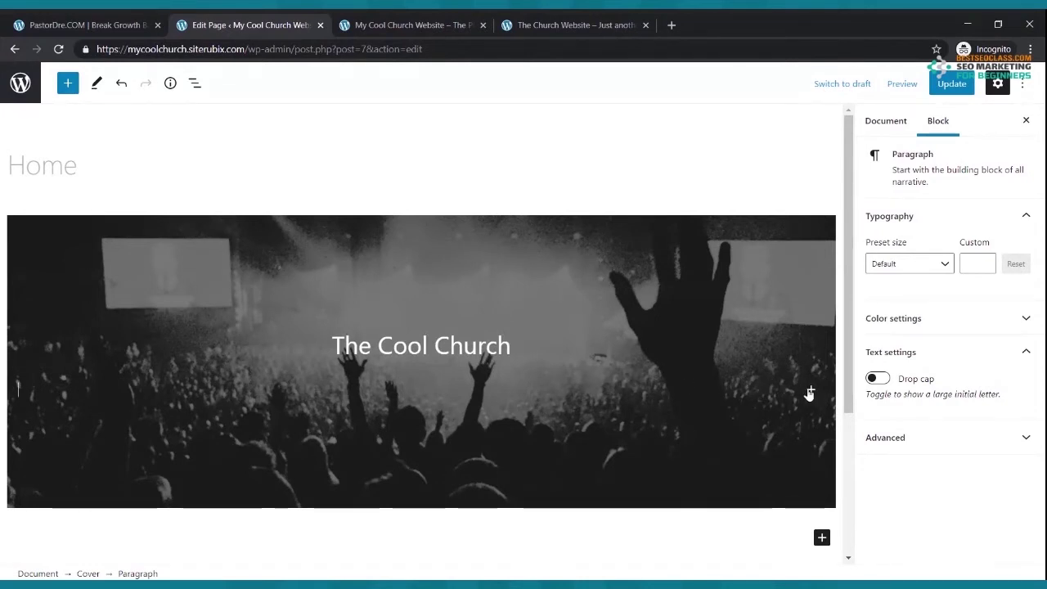
- Add a centered paragraph reading 'Join Us Every Sunday Morning For Our Live Webcast at 9:00am'
left_click(811, 393)
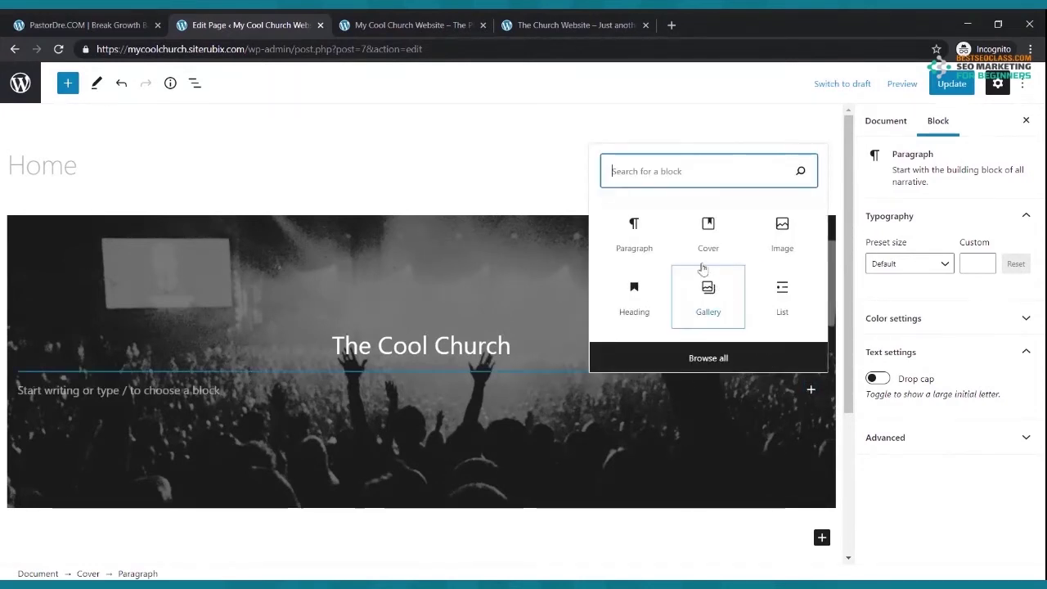
left_click(643, 238)
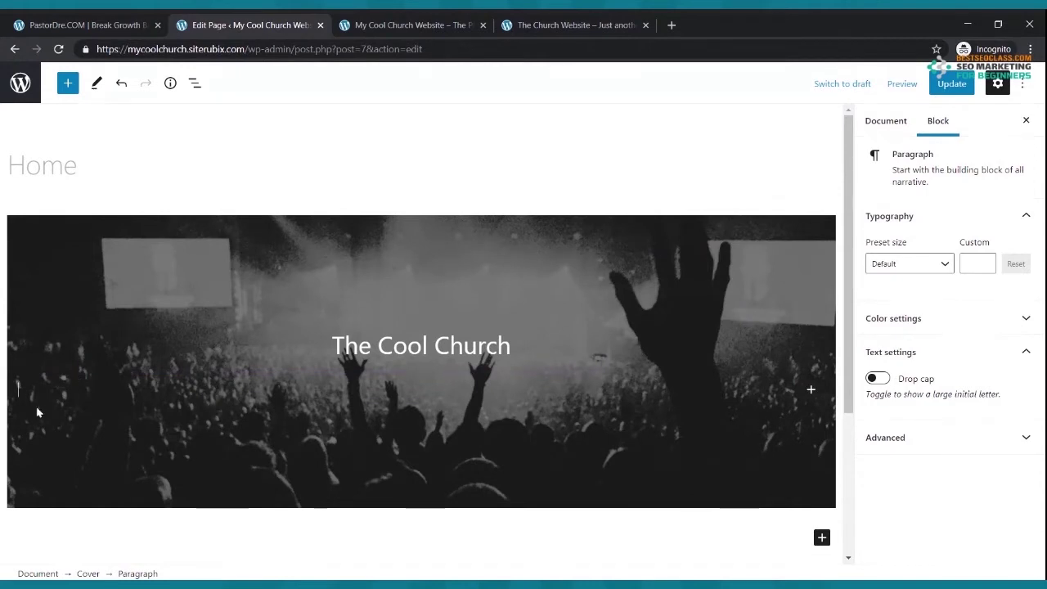
type("June")
type("oin ")
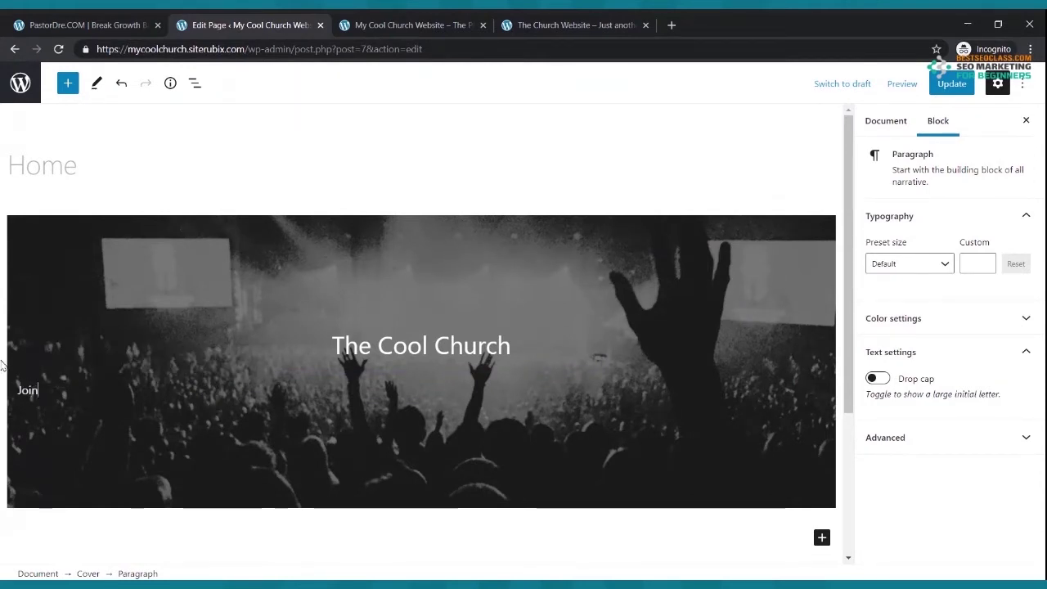
type("us")
key("BackSpace")
key("BackSpace")
type("Su")
key("BackSpace")
type("s Every Sunday Morning For Our ")
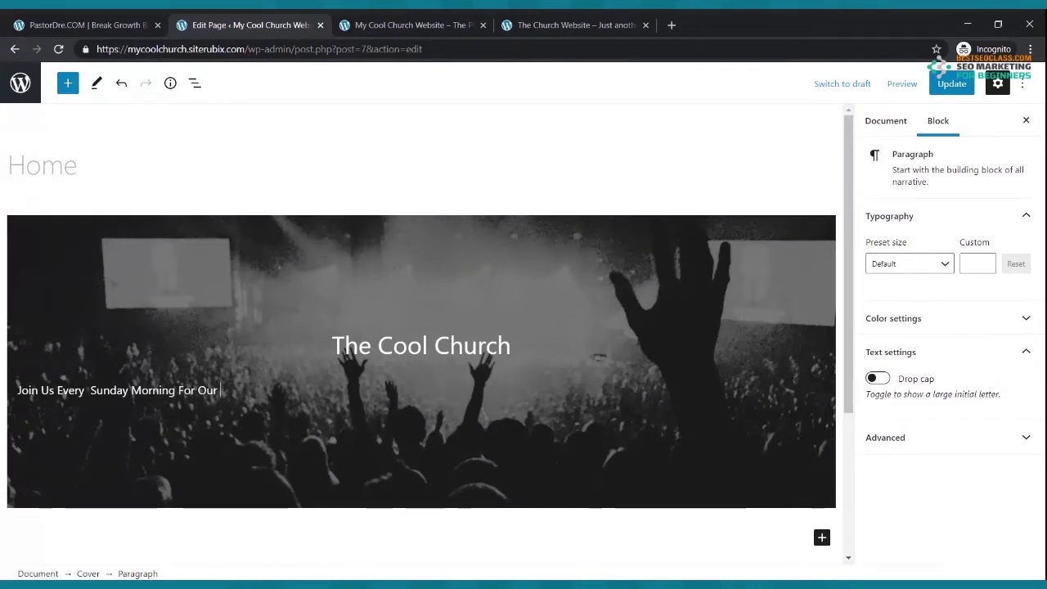
type("Live Webcast at 9:00am")
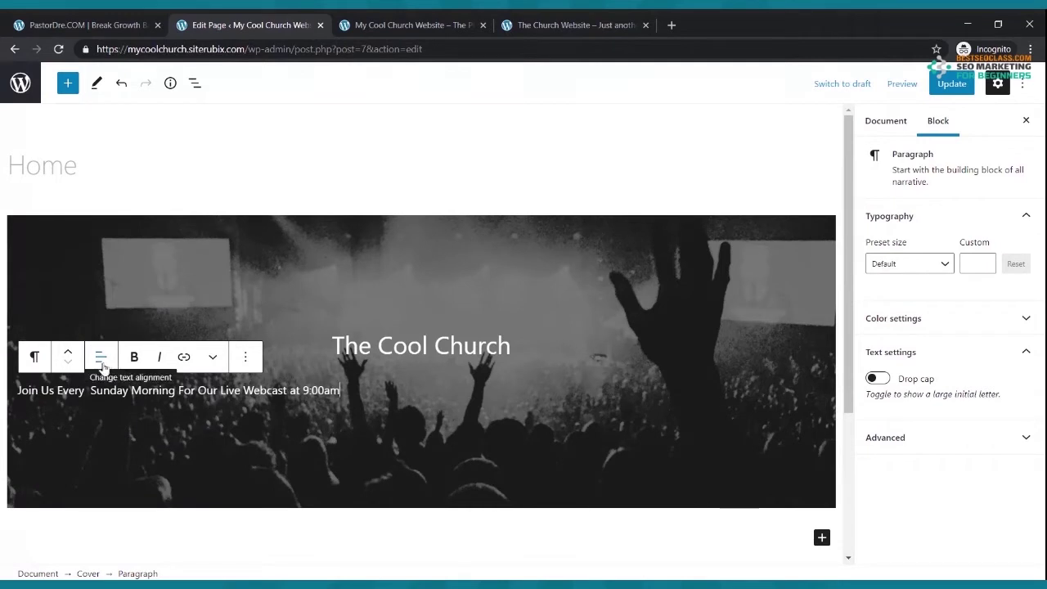
left_click(102, 360)
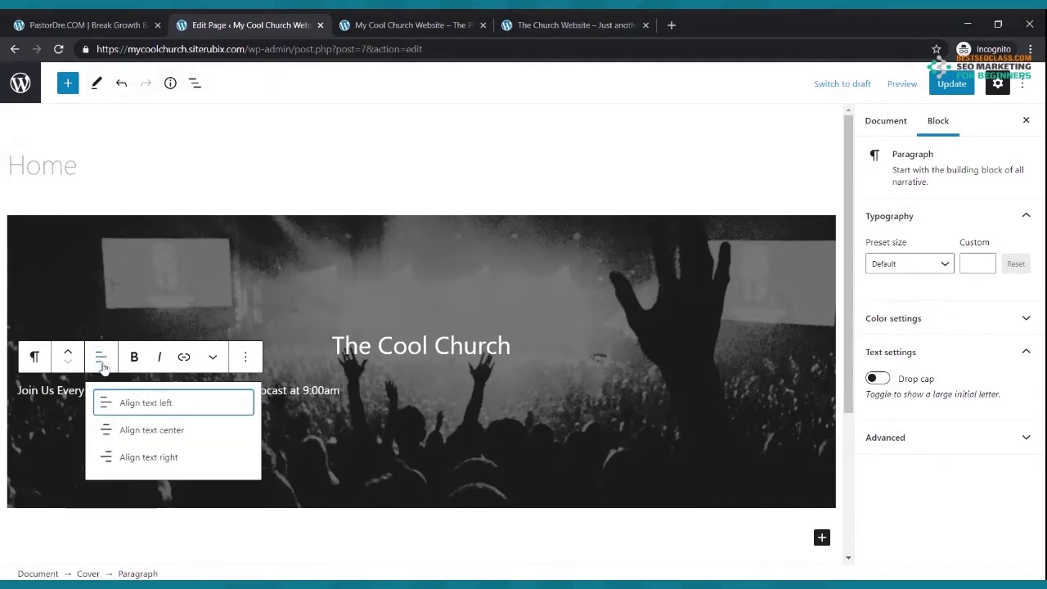
left_click(139, 431)
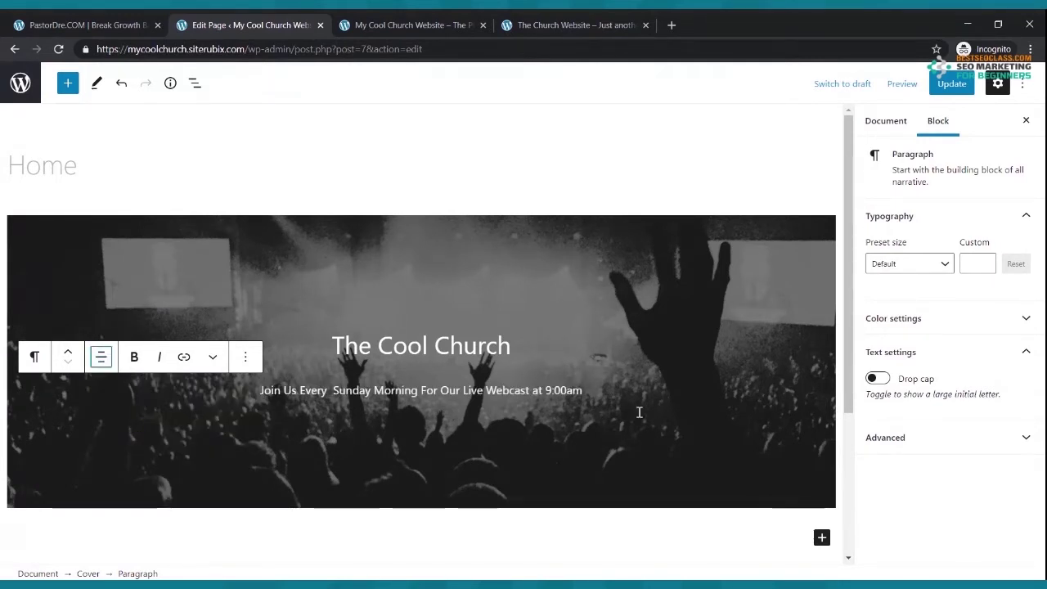
- Update the page and reload the live site to view the tagline against the reference
left_click(953, 84)
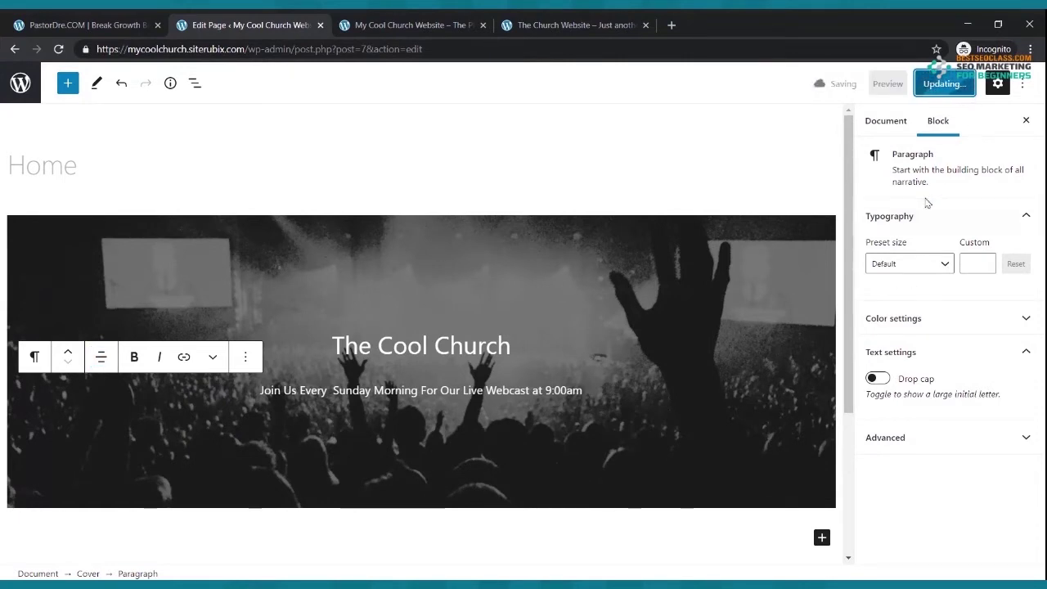
left_click(451, 21)
left_click(58, 49)
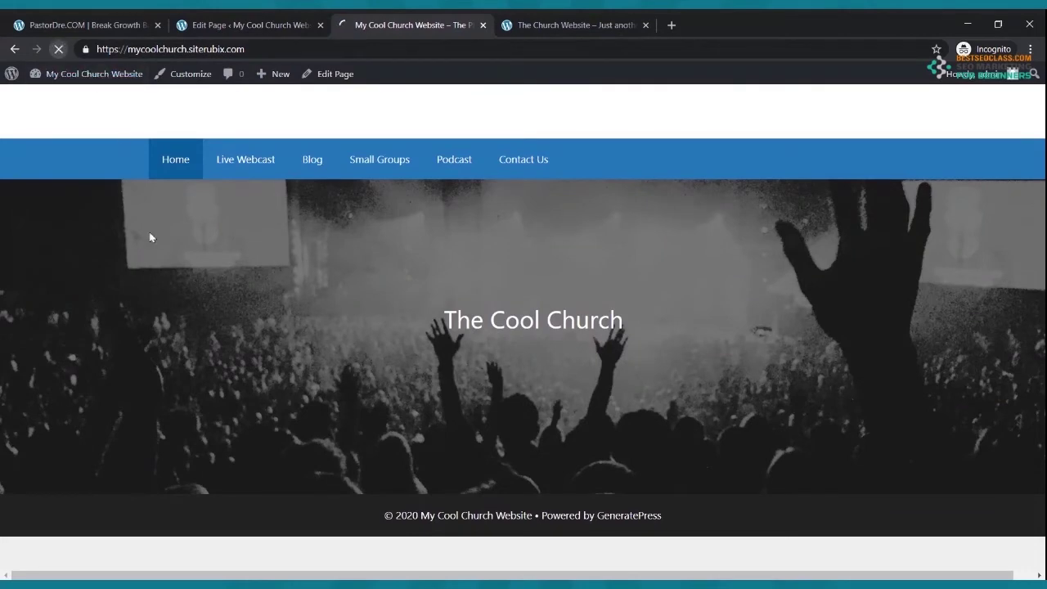
left_click(566, 23)
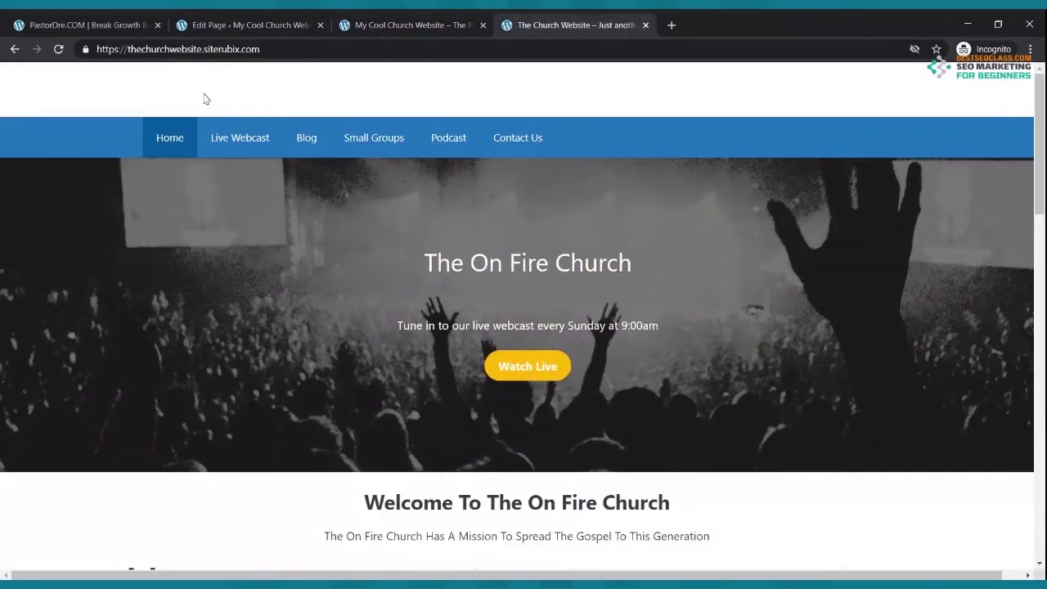
left_click(187, 21)
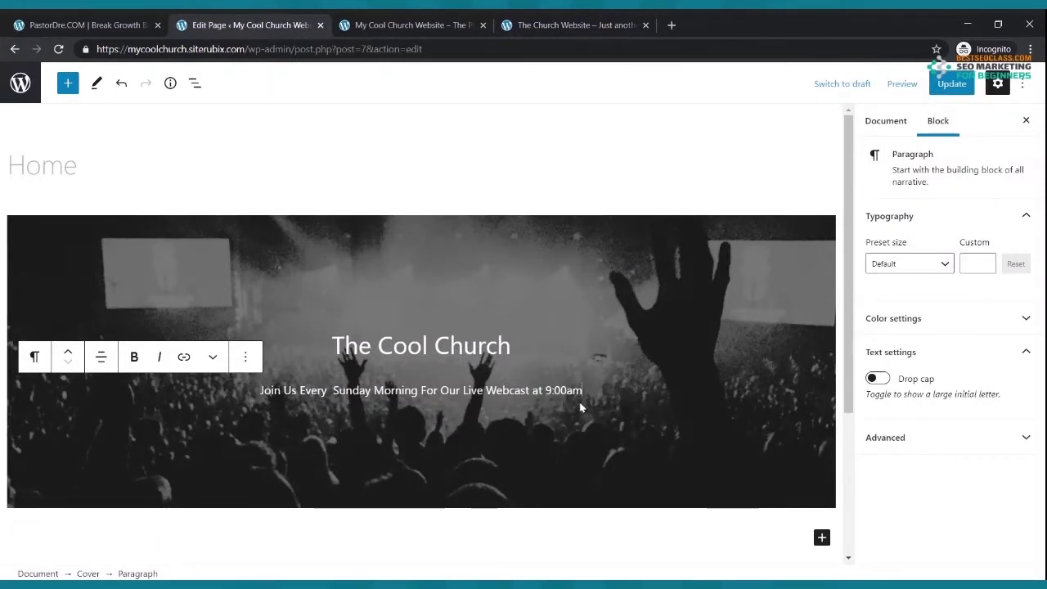
- Add a button block labelled 'Watch Now' to the cover below the tagline
key("Return")
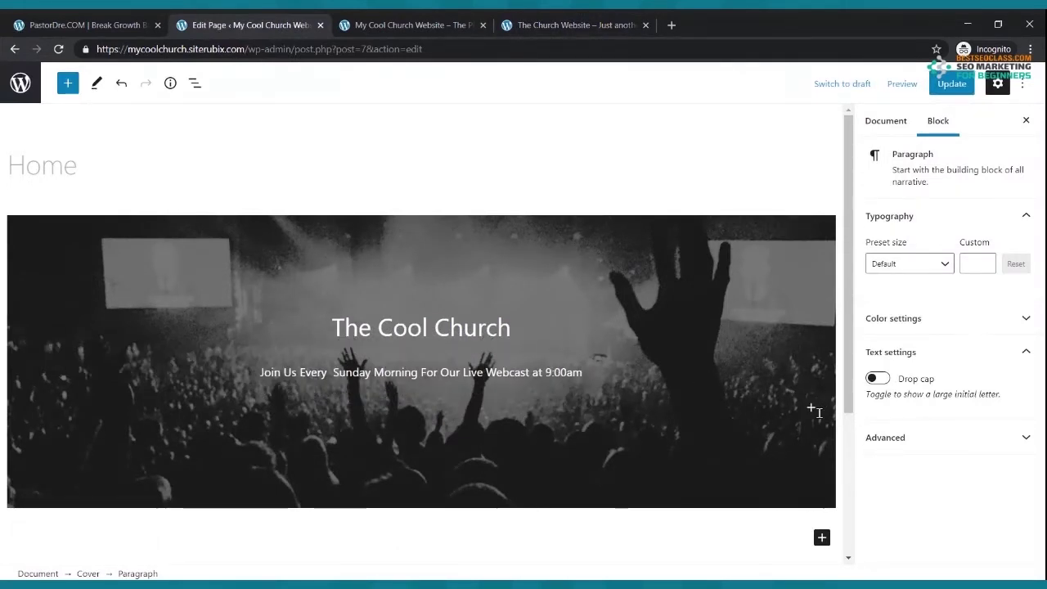
left_click(811, 409)
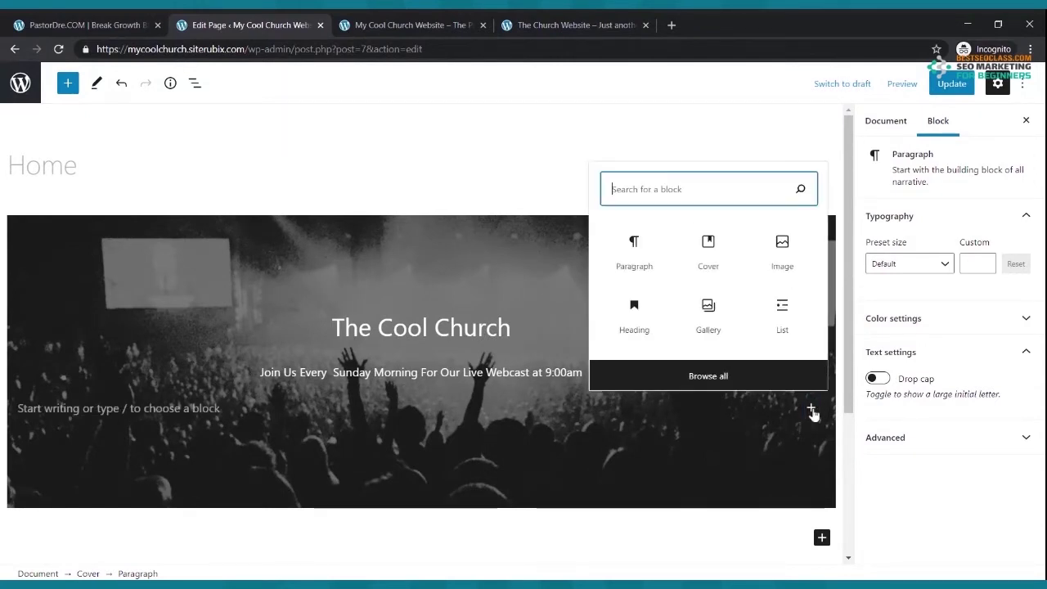
type("b")
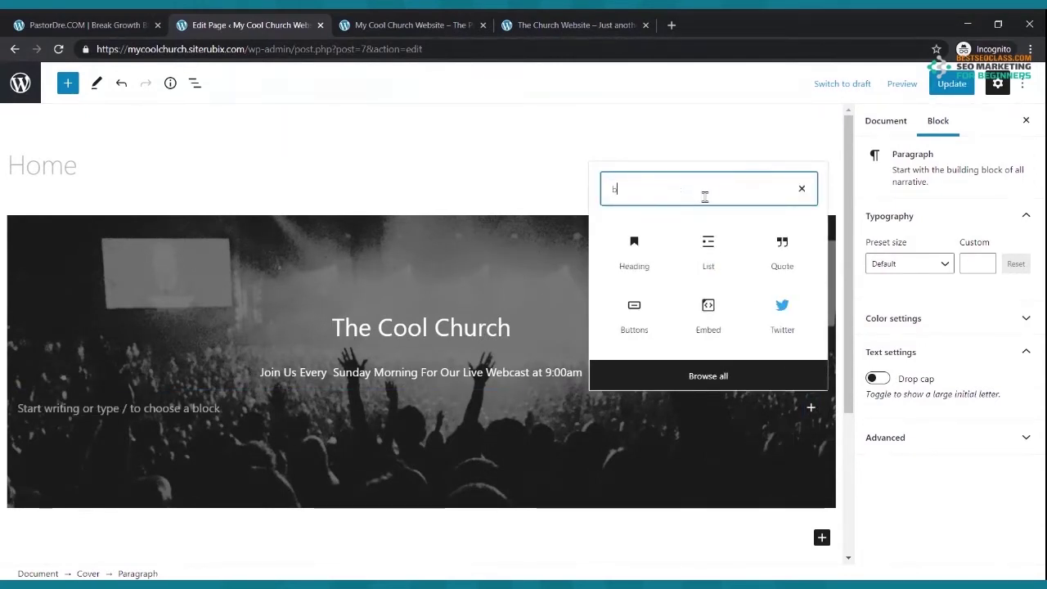
type("utton")
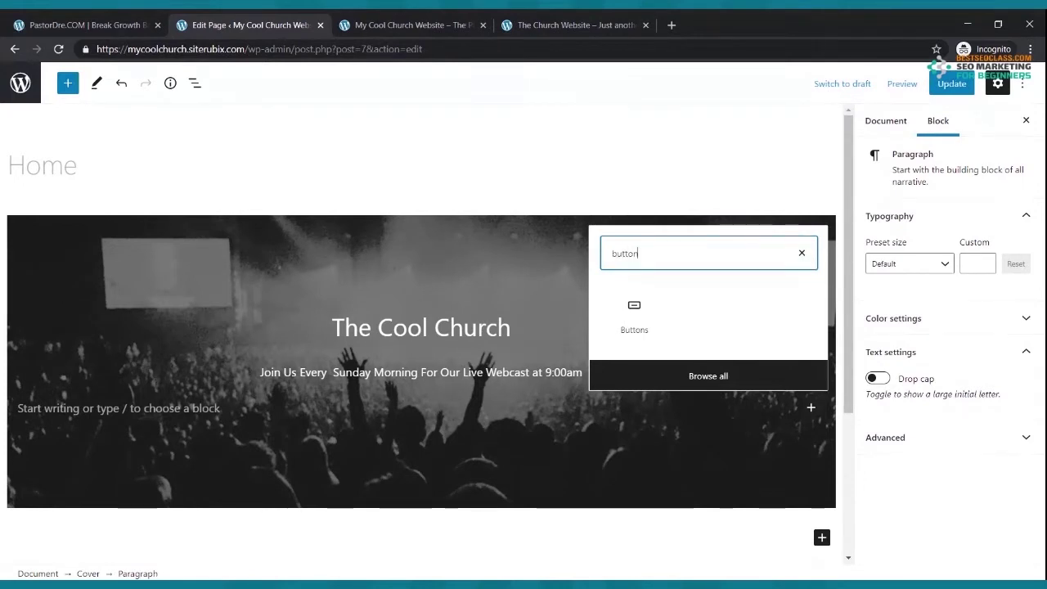
left_click(636, 331)
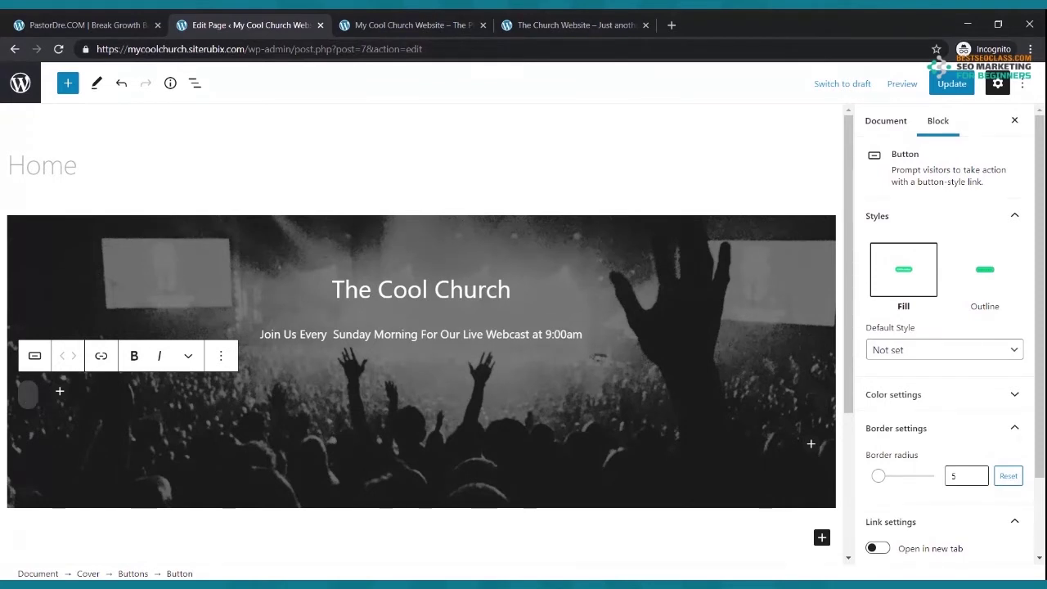
type("Watch")
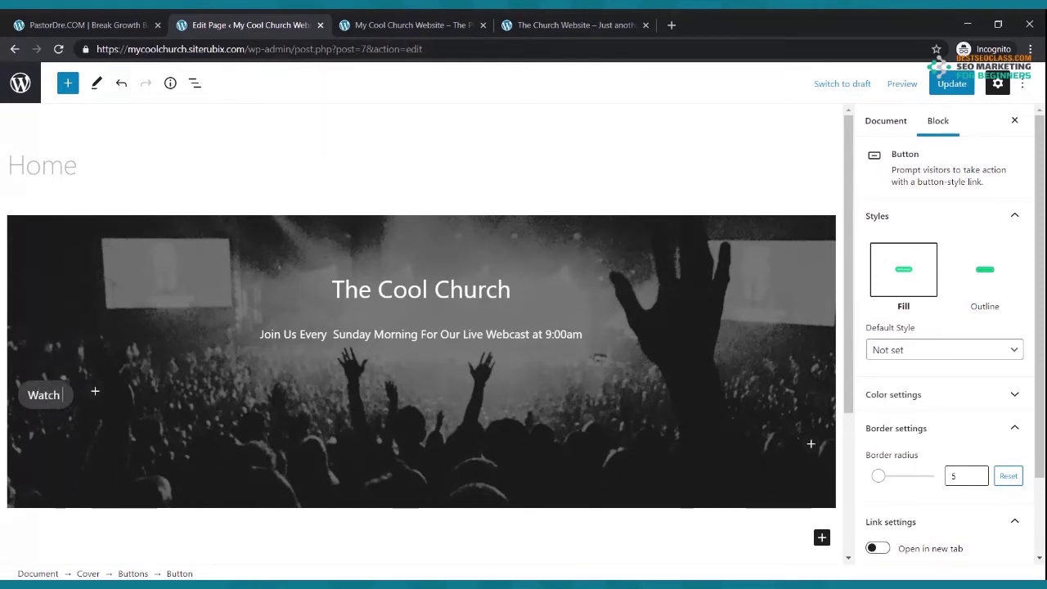
type(" Now")
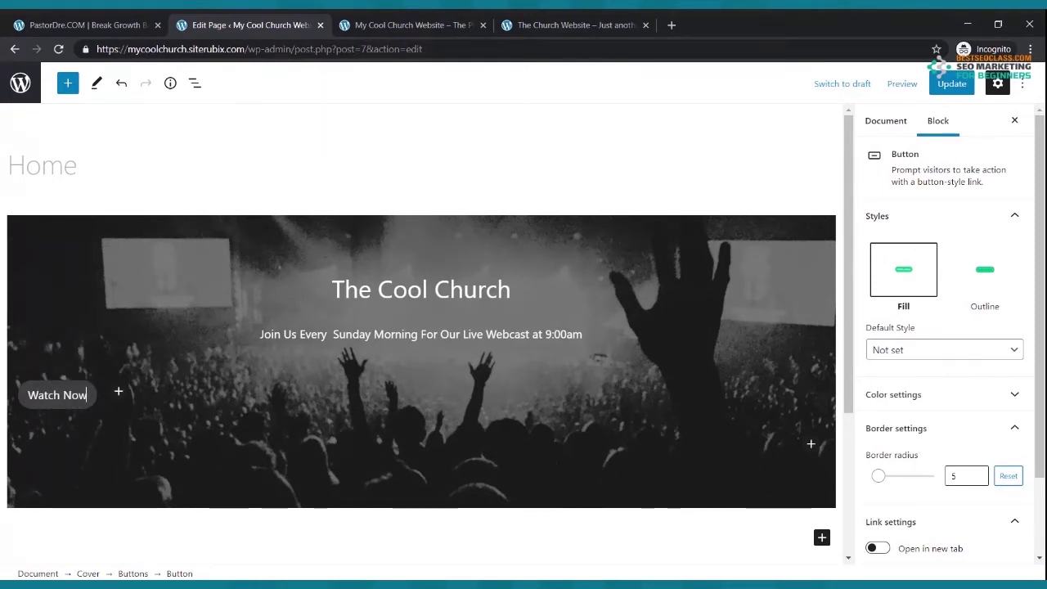
- Centre the Watch Now button and give it white text on a yellow background
left_click(101, 407)
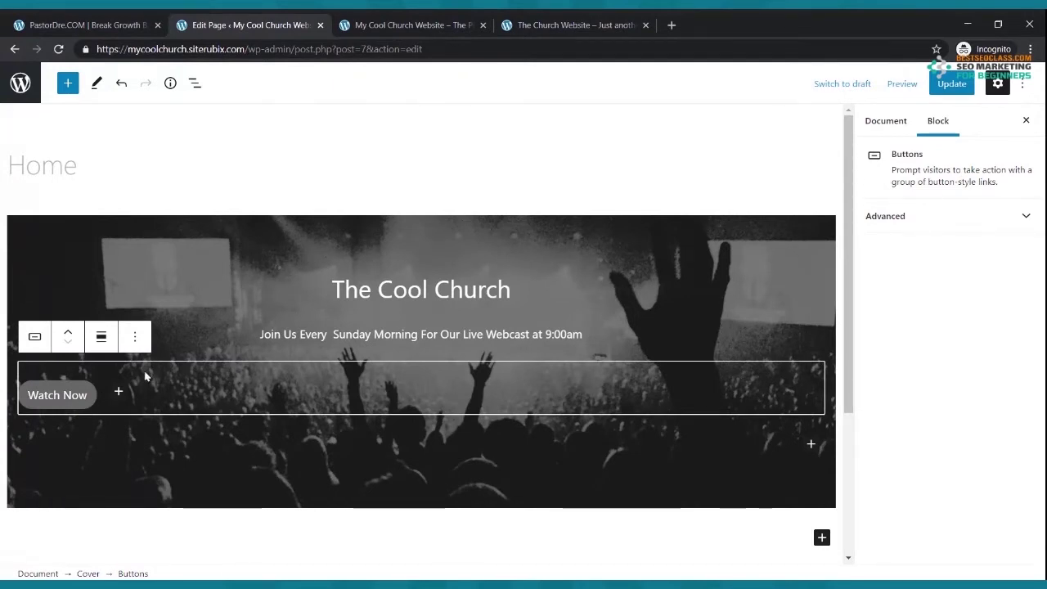
left_click(102, 337)
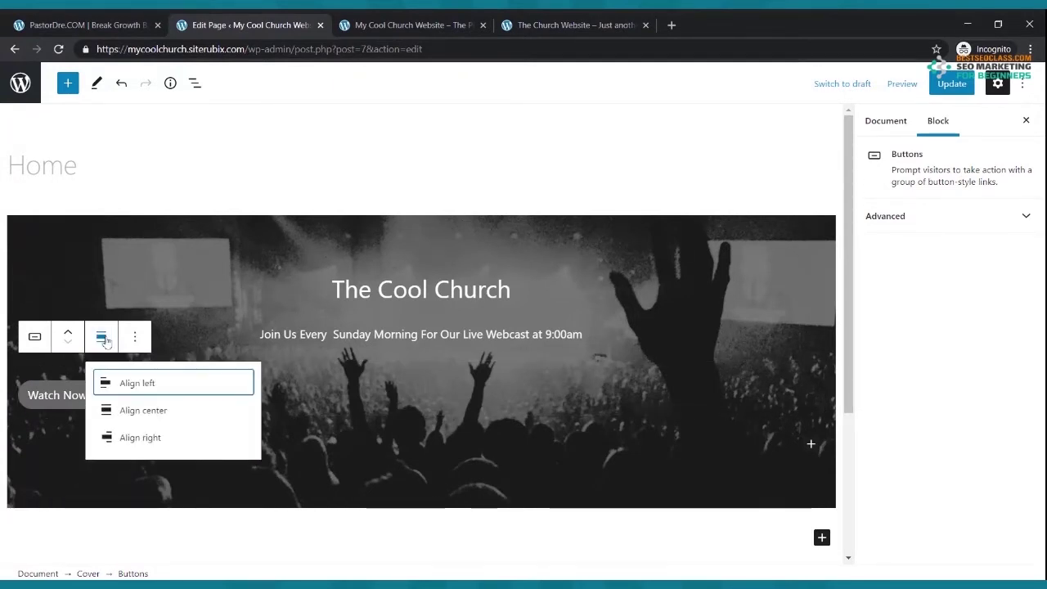
left_click(125, 412)
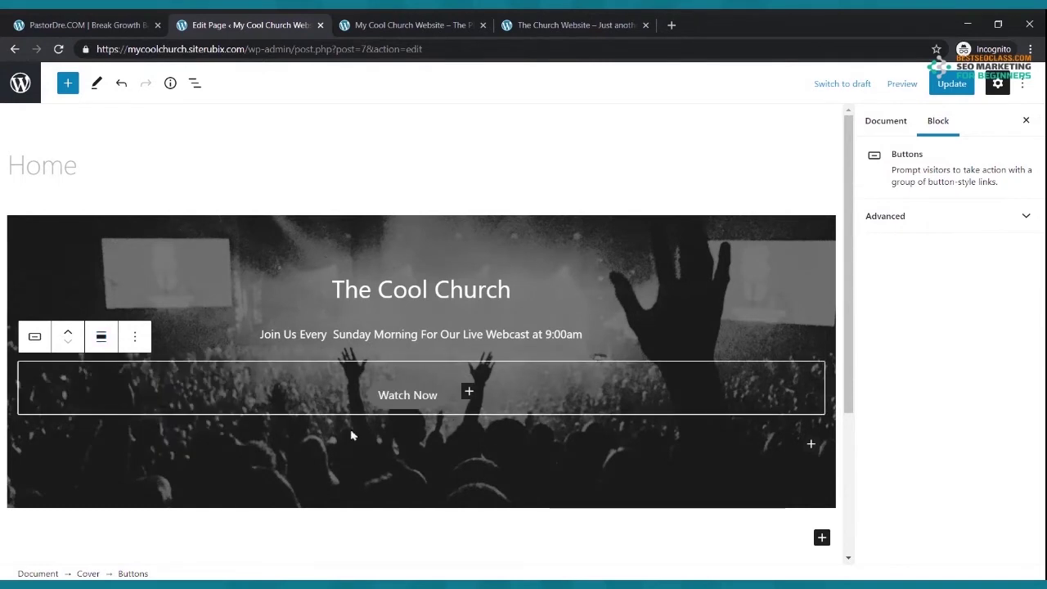
left_click(419, 392)
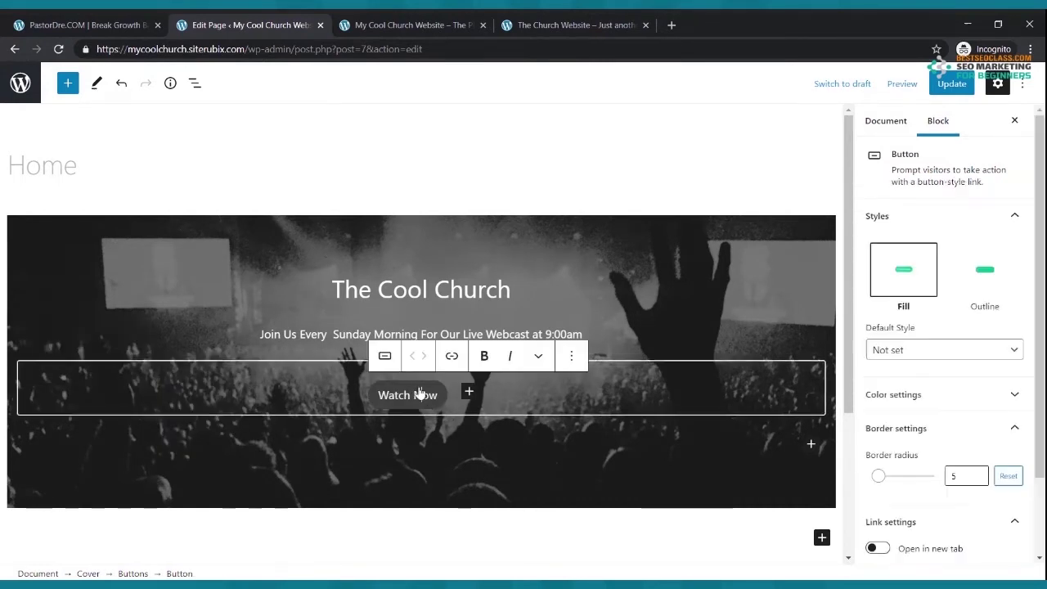
scroll(949, 378, "down", 2)
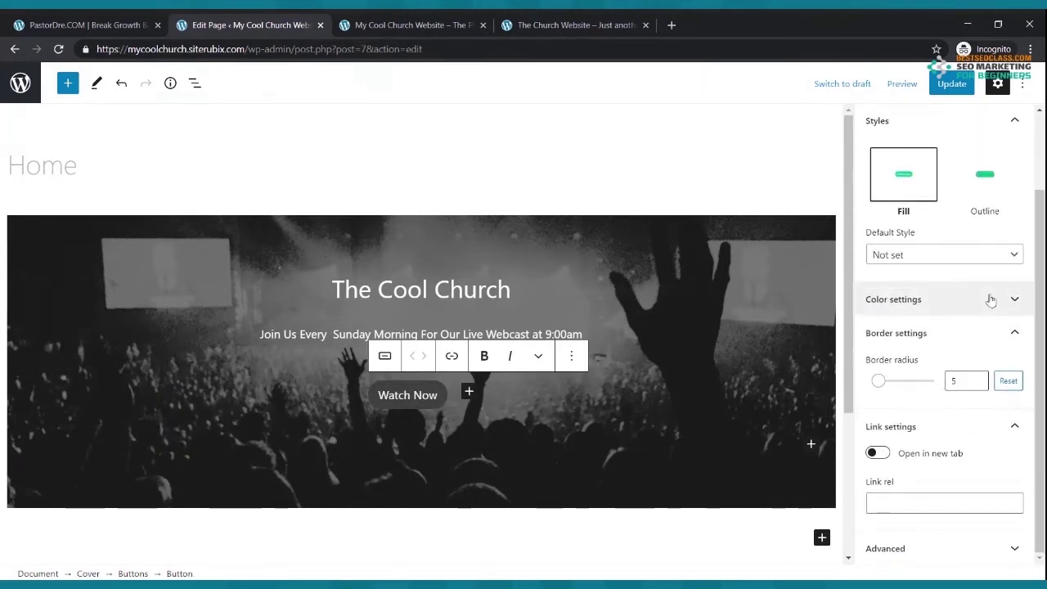
left_click(964, 303)
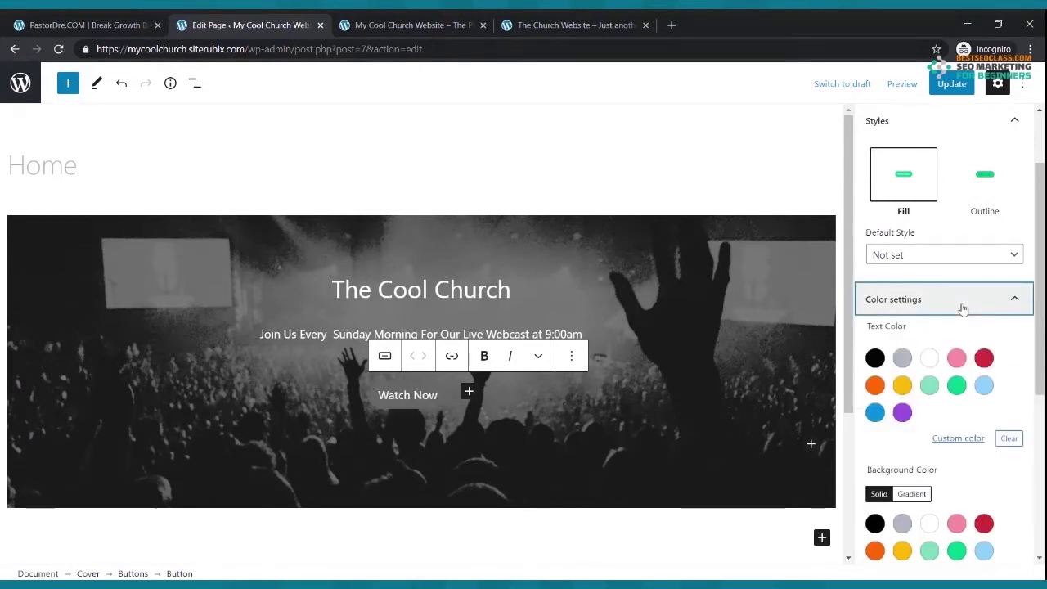
left_click(929, 357)
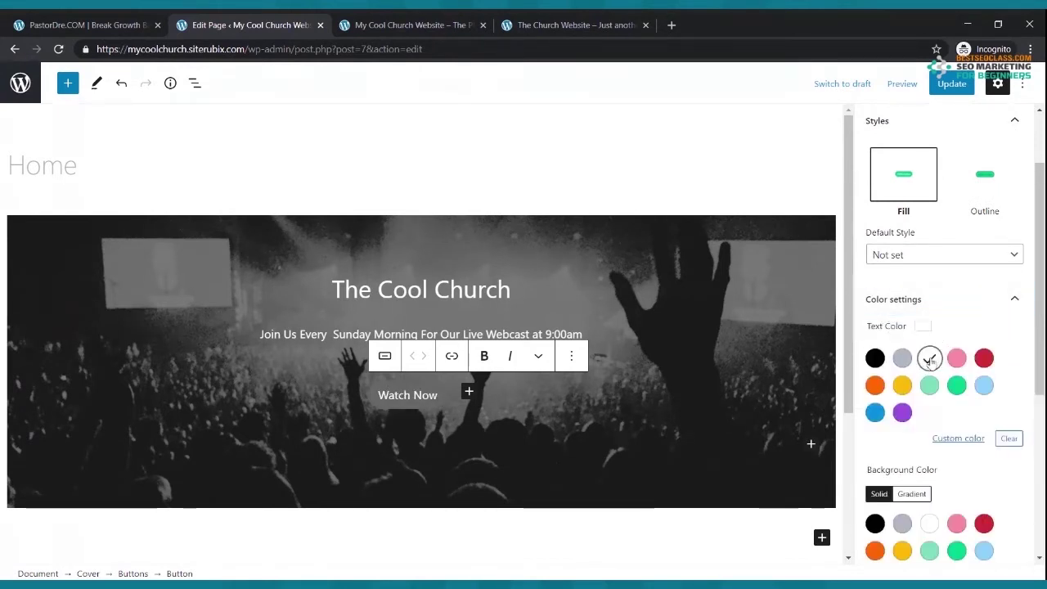
left_click(902, 551)
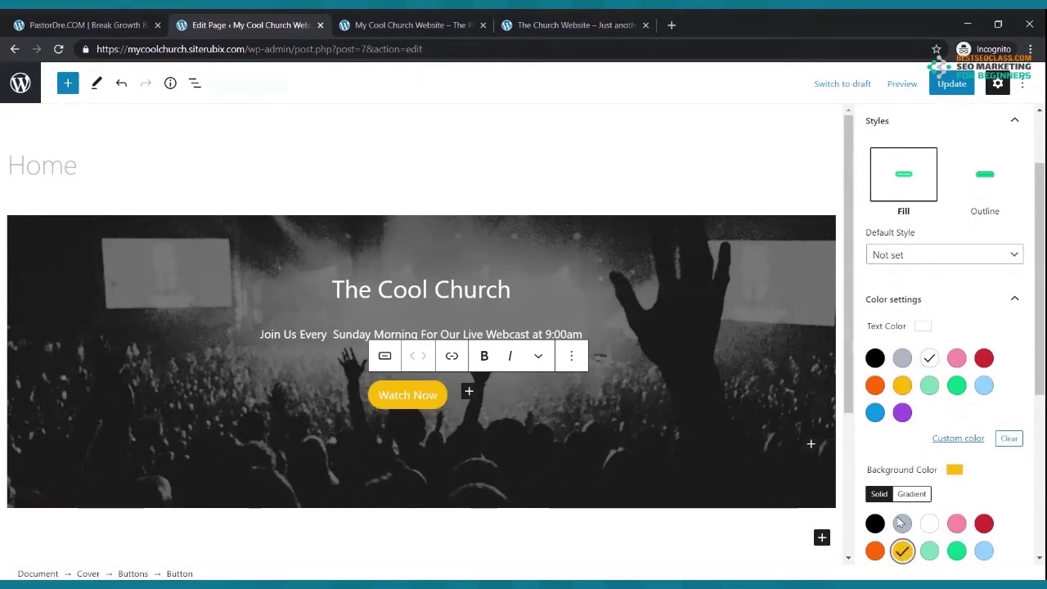
- Update the Home page and reload the live site to see the new button
left_click(945, 83)
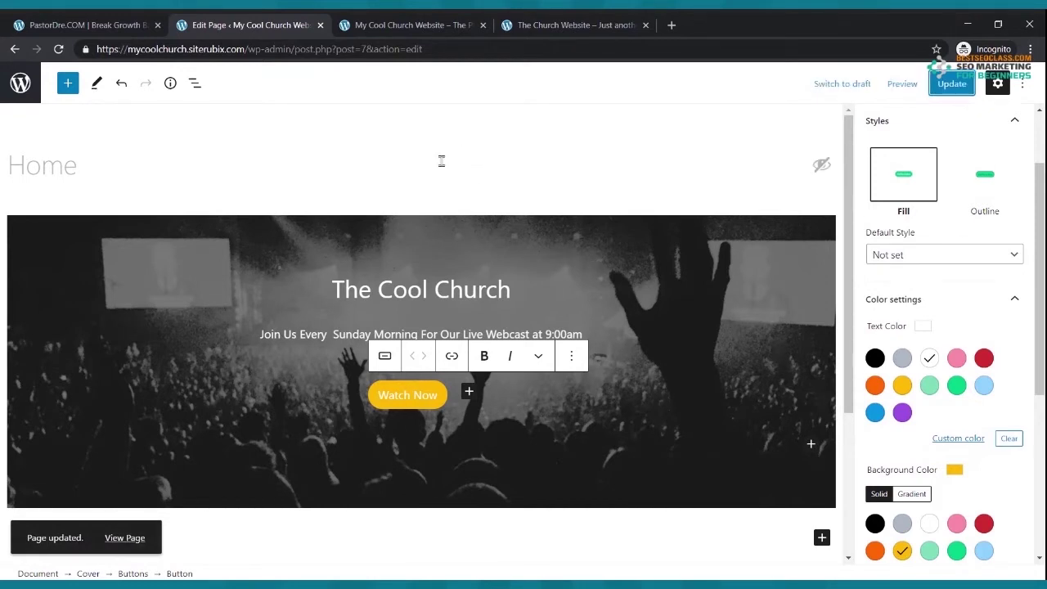
left_click(412, 26)
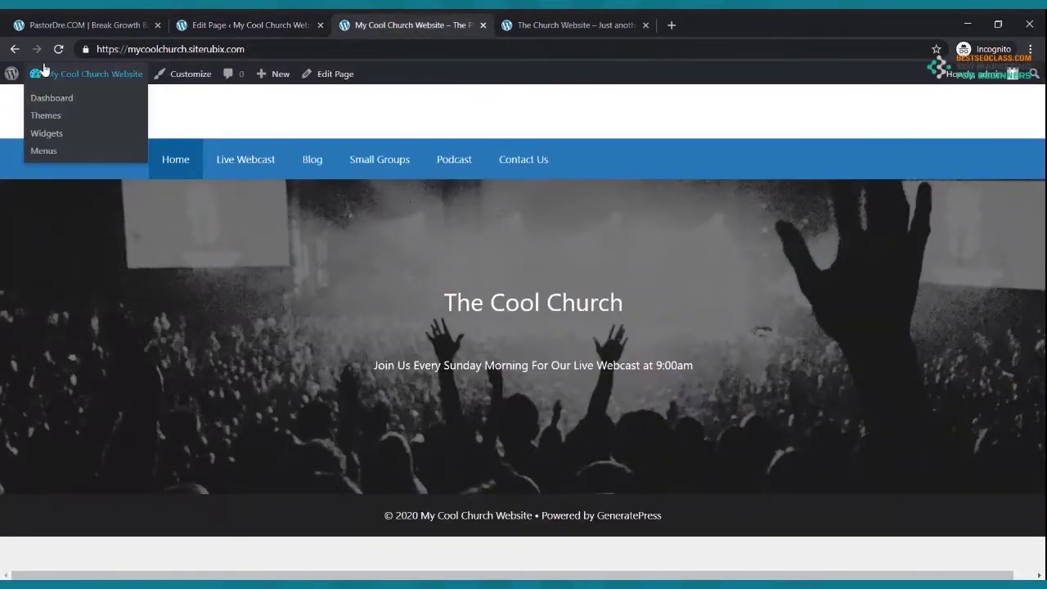
left_click(58, 49)
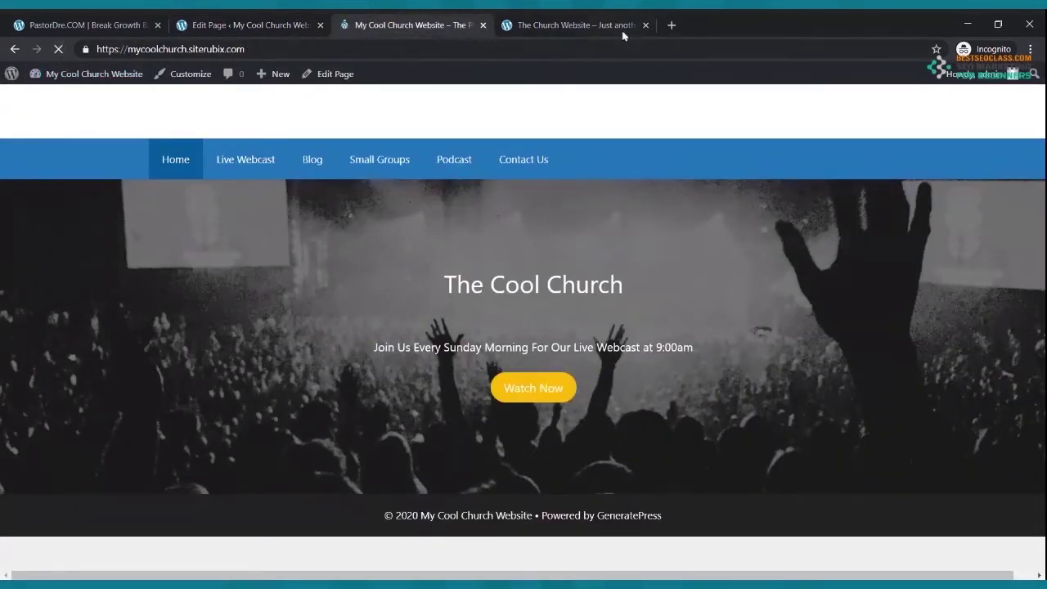
- Compare the live site's button with the On Fire Church reference site's Watch Live button
left_click(600, 23)
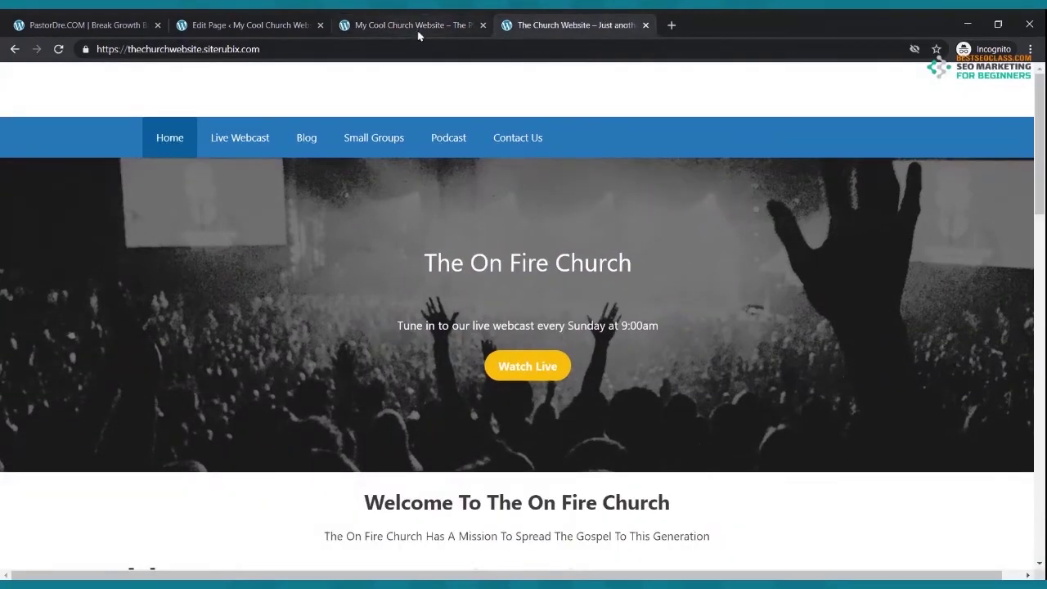
left_click(418, 29)
left_click(577, 25)
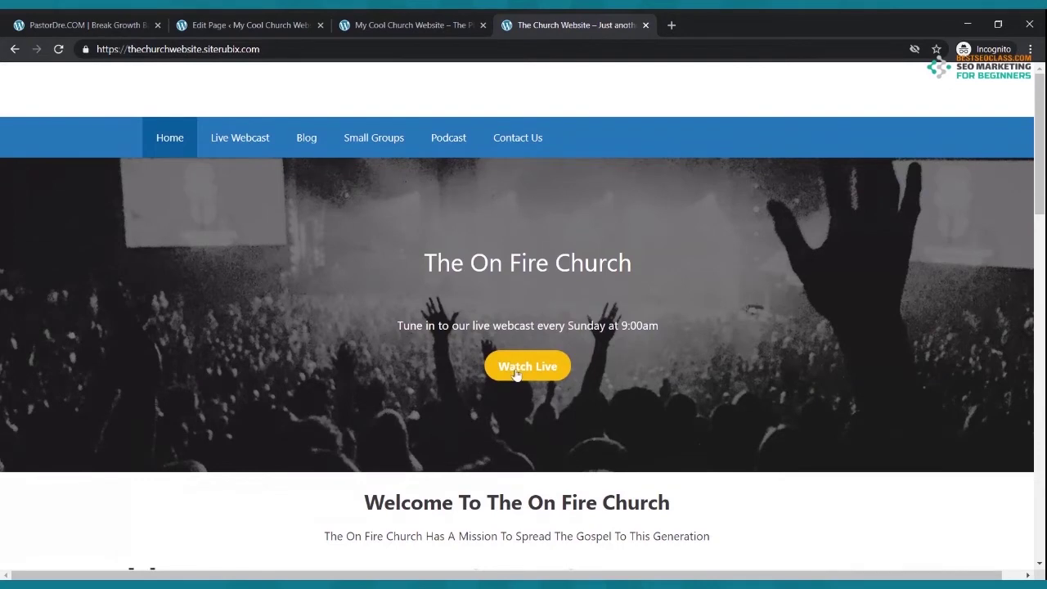
left_click(375, 23)
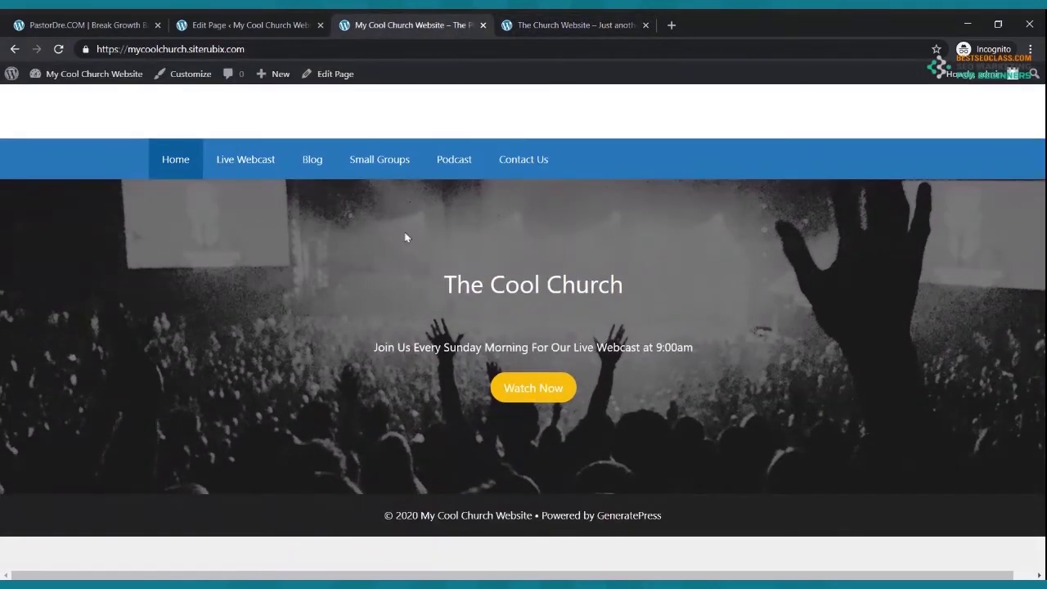
left_click(244, 23)
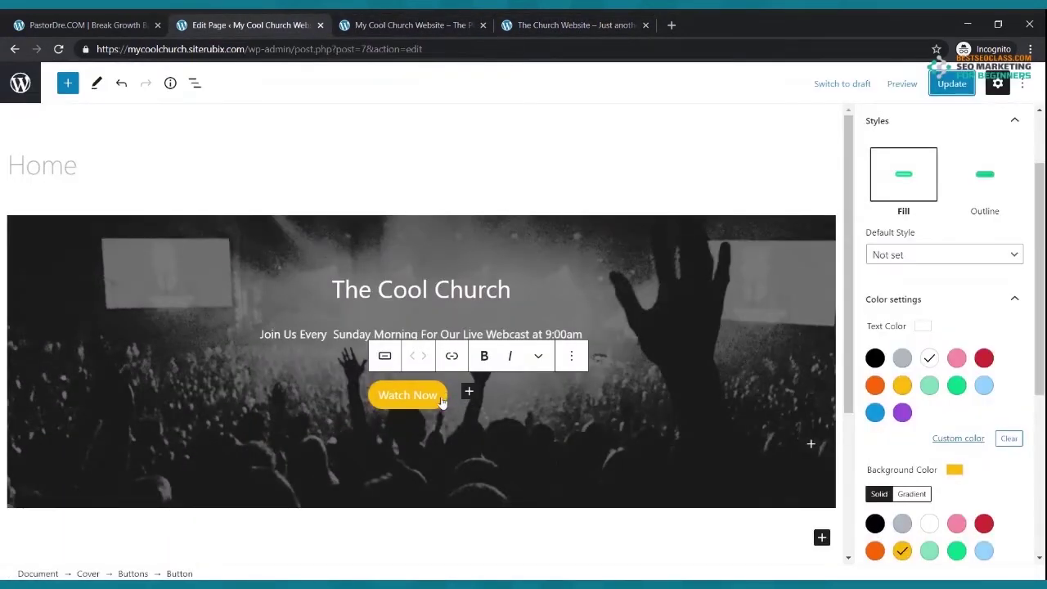
- Make the Watch Now label bold, update the page, and check it against the reference site
left_click_drag(440, 401, 378, 396)
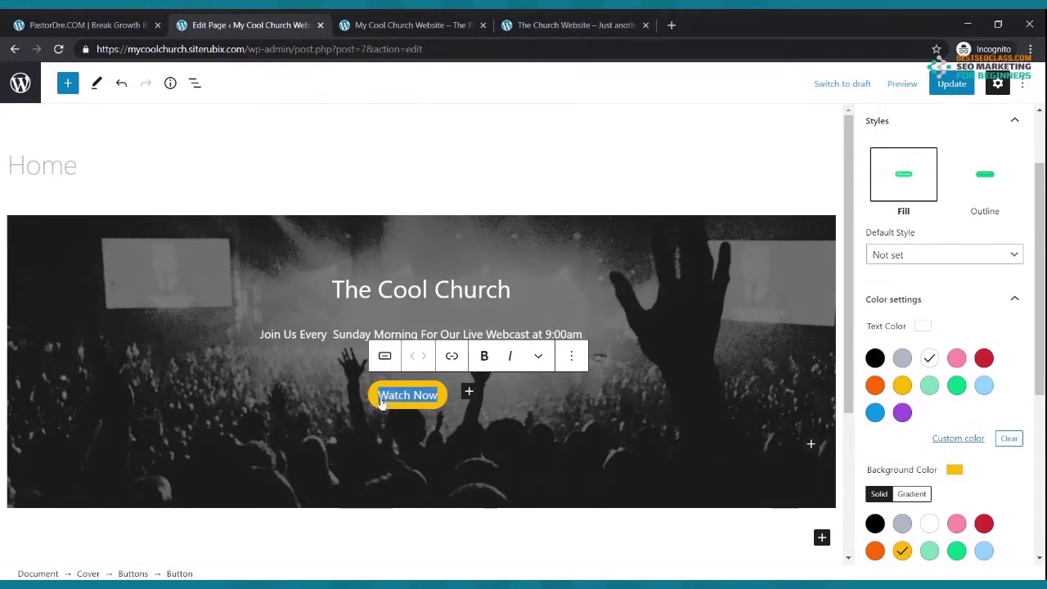
left_click(483, 357)
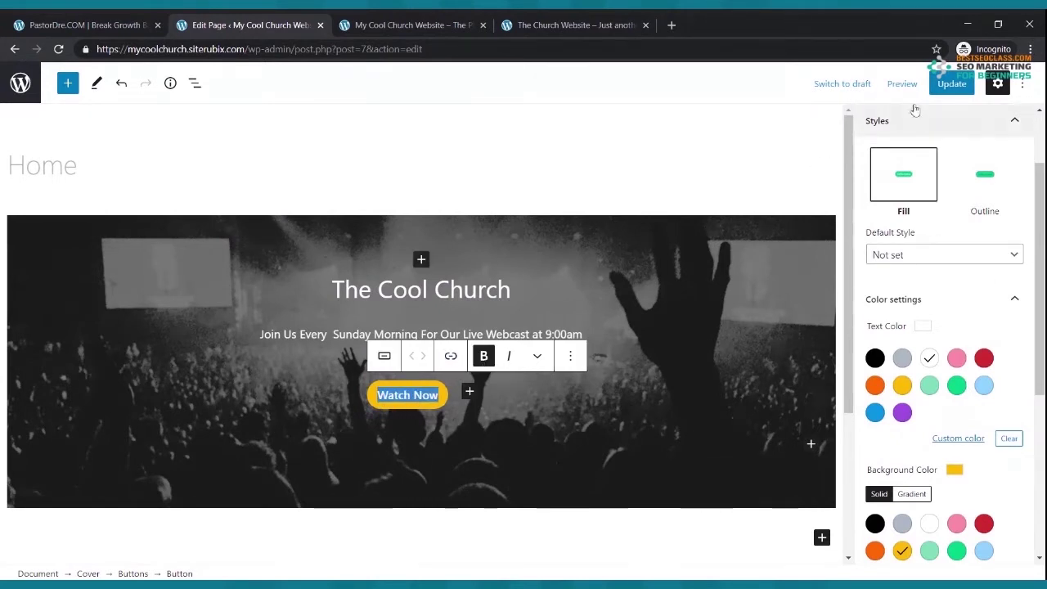
left_click(949, 84)
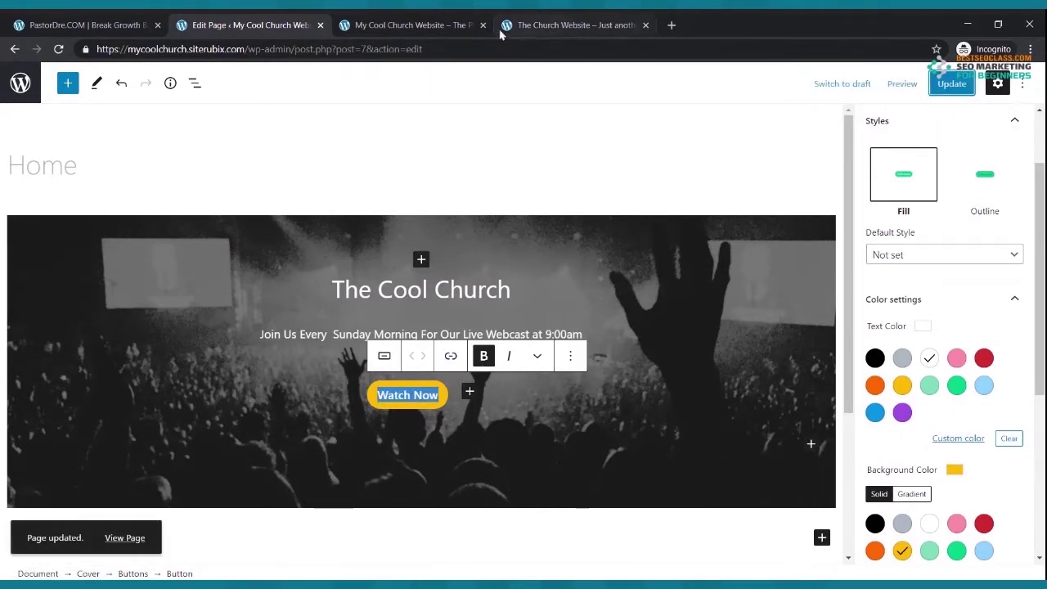
left_click(431, 27)
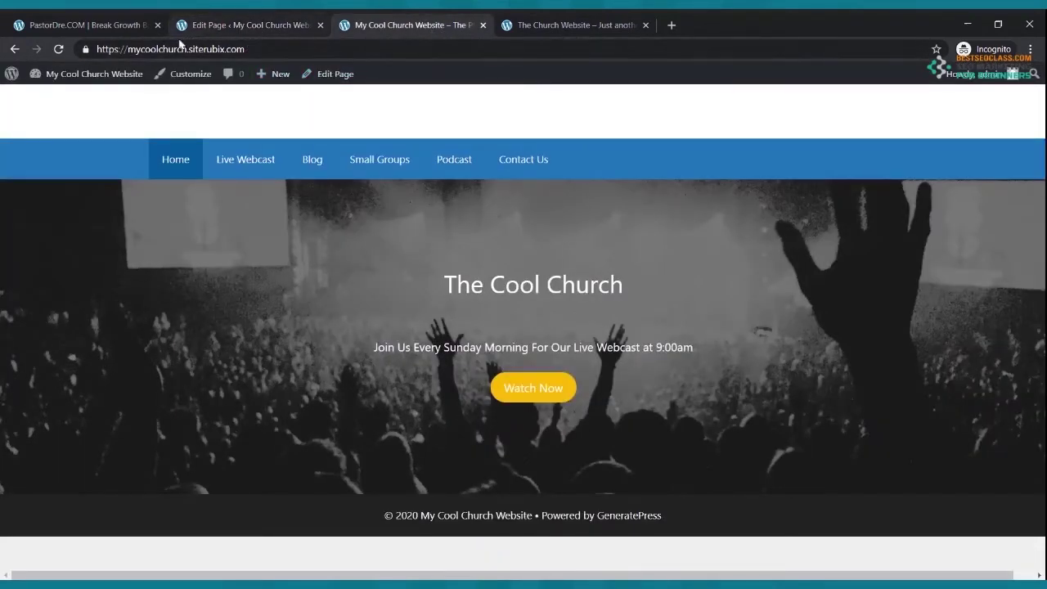
left_click(58, 49)
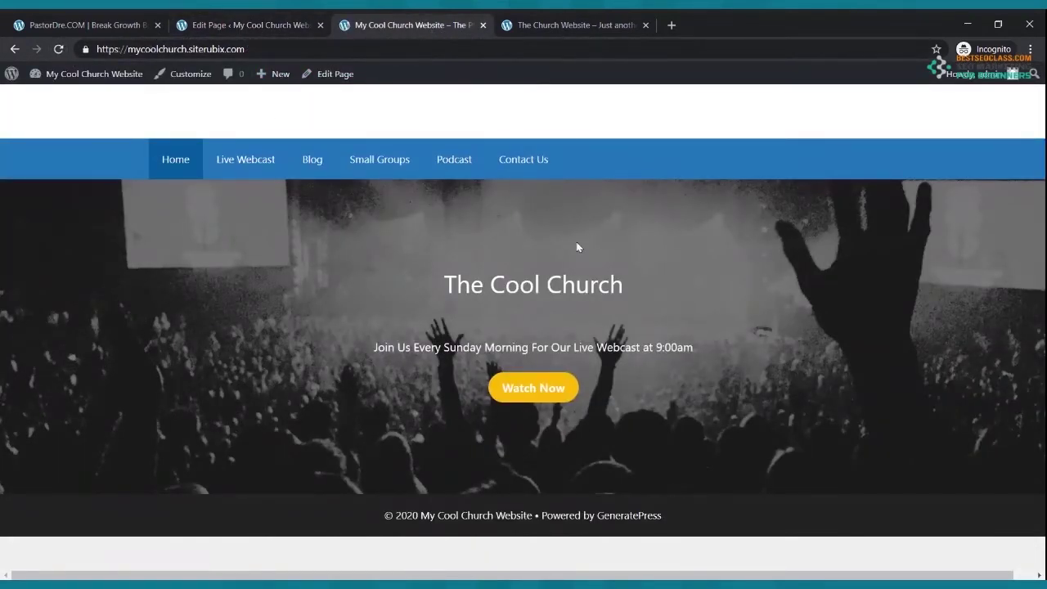
left_click(572, 25)
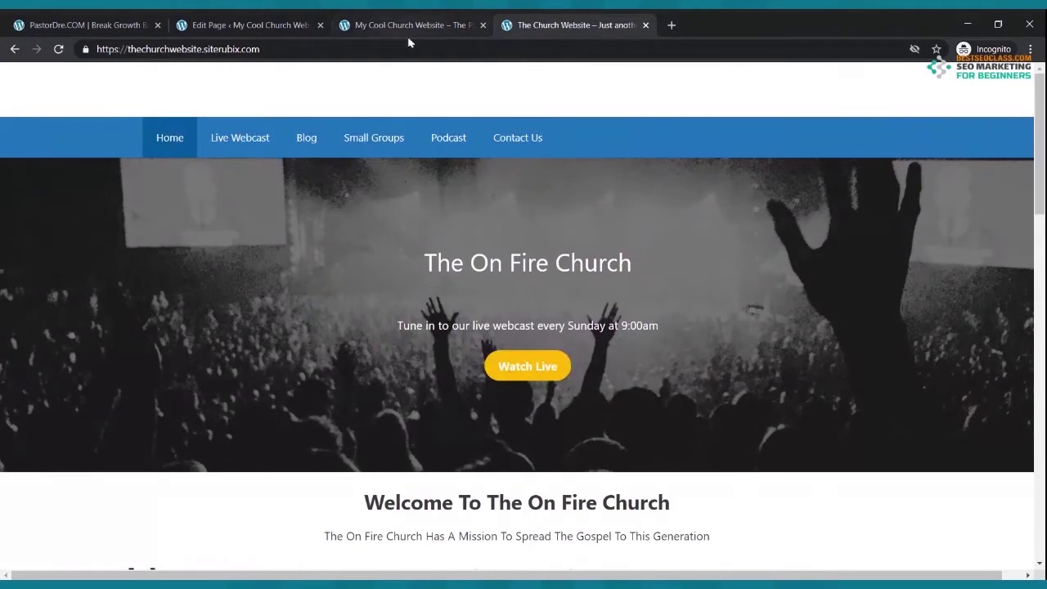
- Scroll the On Fire Church site to study its three-column section, then return to the Home editor
left_click(406, 27)
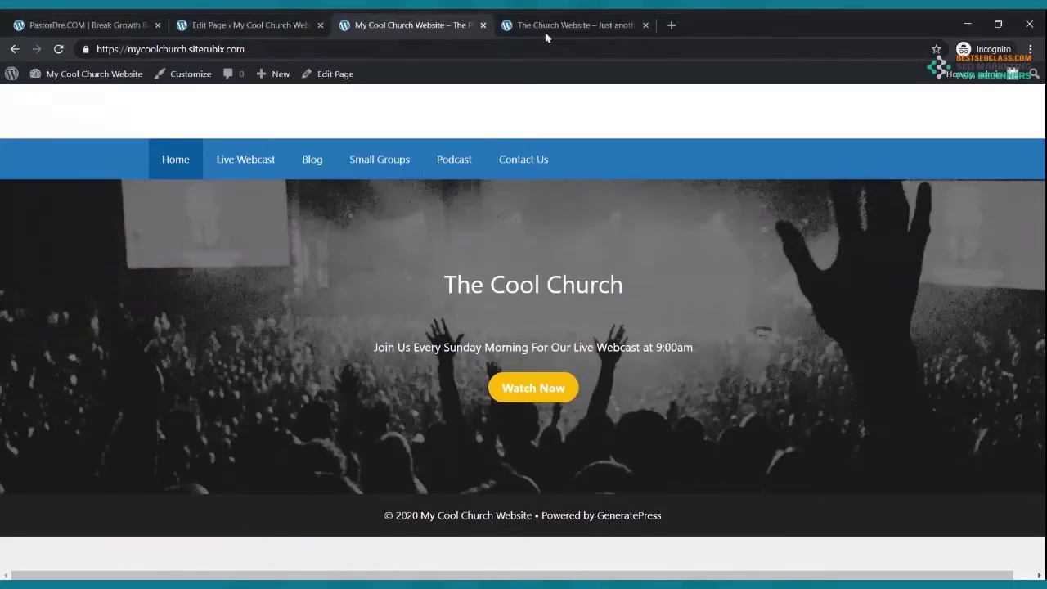
left_click(553, 24)
scroll(606, 241, "down", 2)
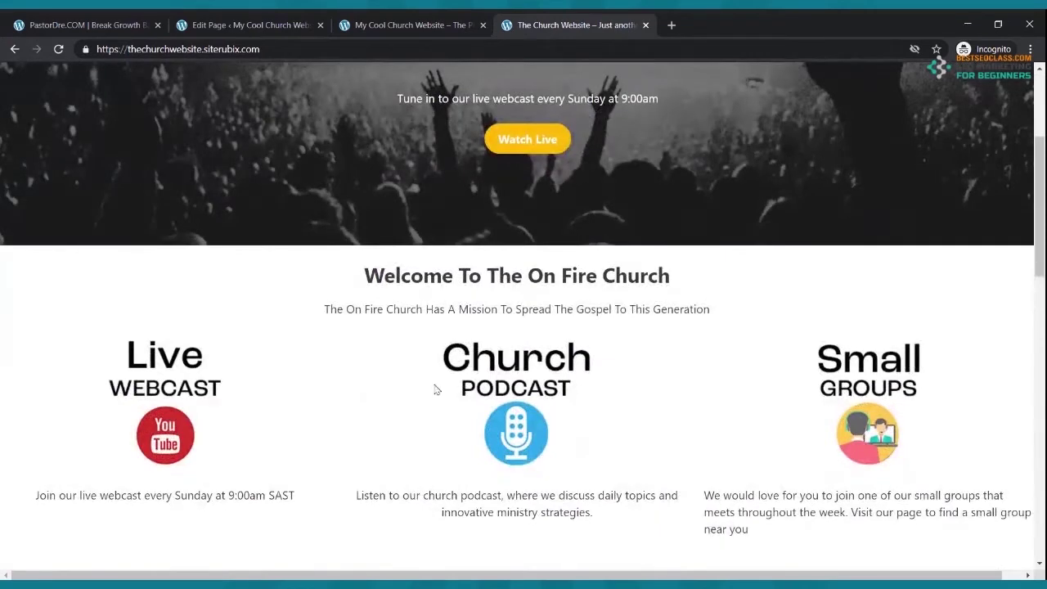
scroll(557, 288, "up", 5)
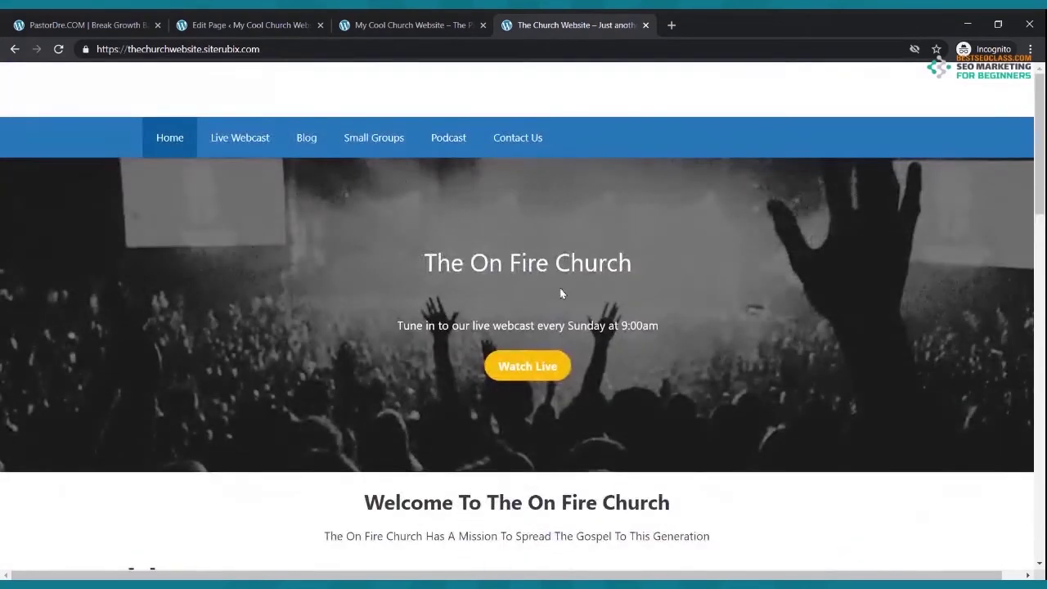
left_click(376, 23)
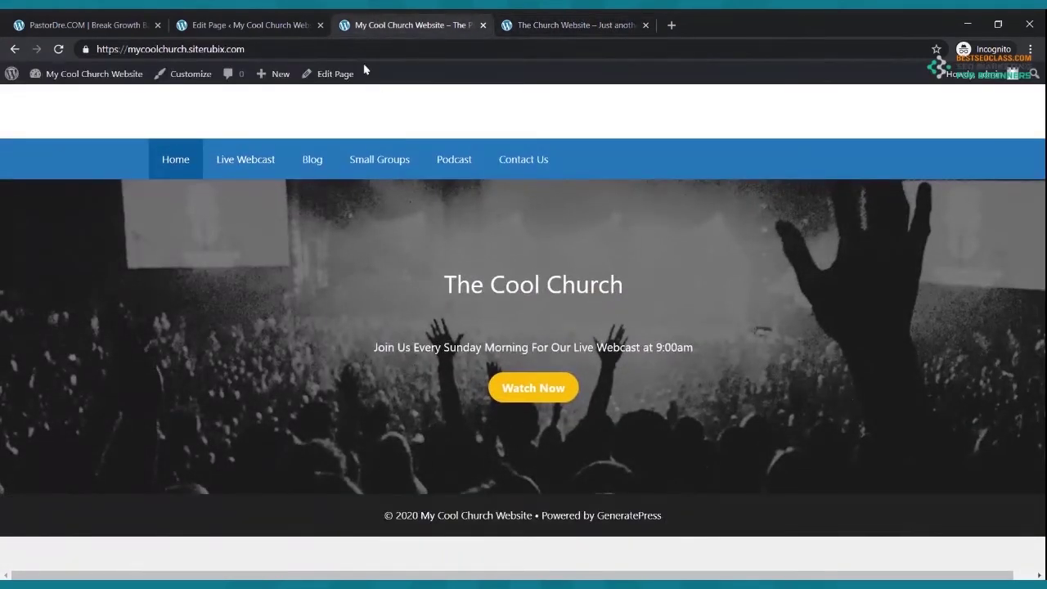
left_click(266, 25)
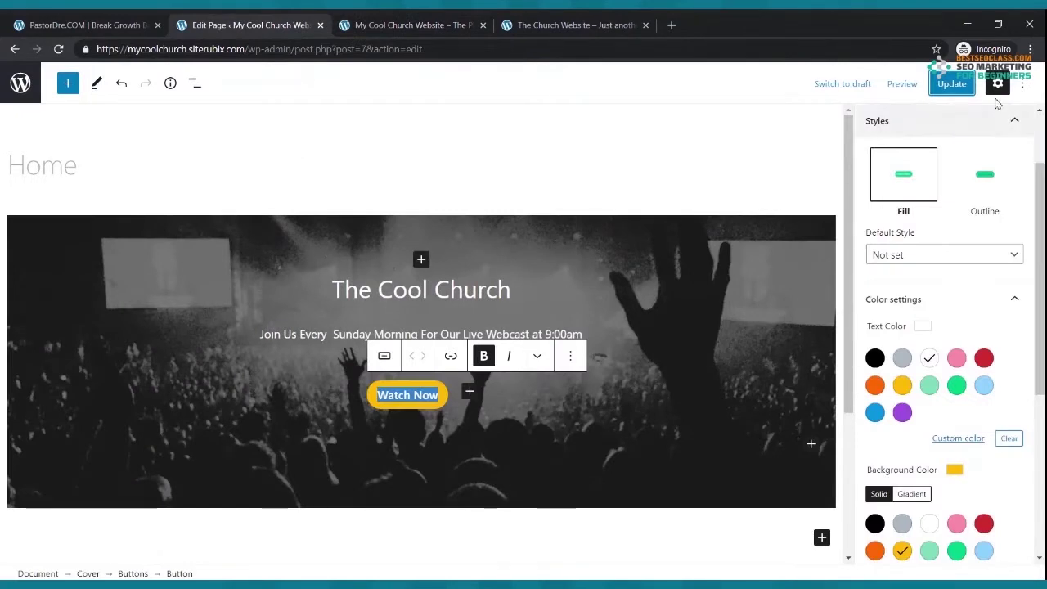
- Update the Home page and reopen it from Pages in the block editor
left_click(952, 83)
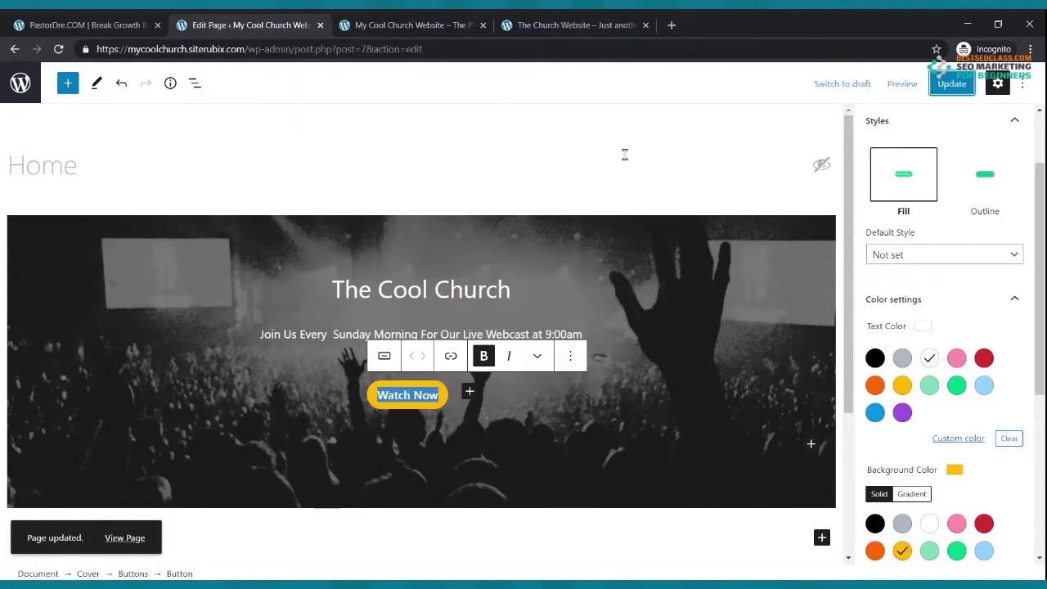
left_click(15, 50)
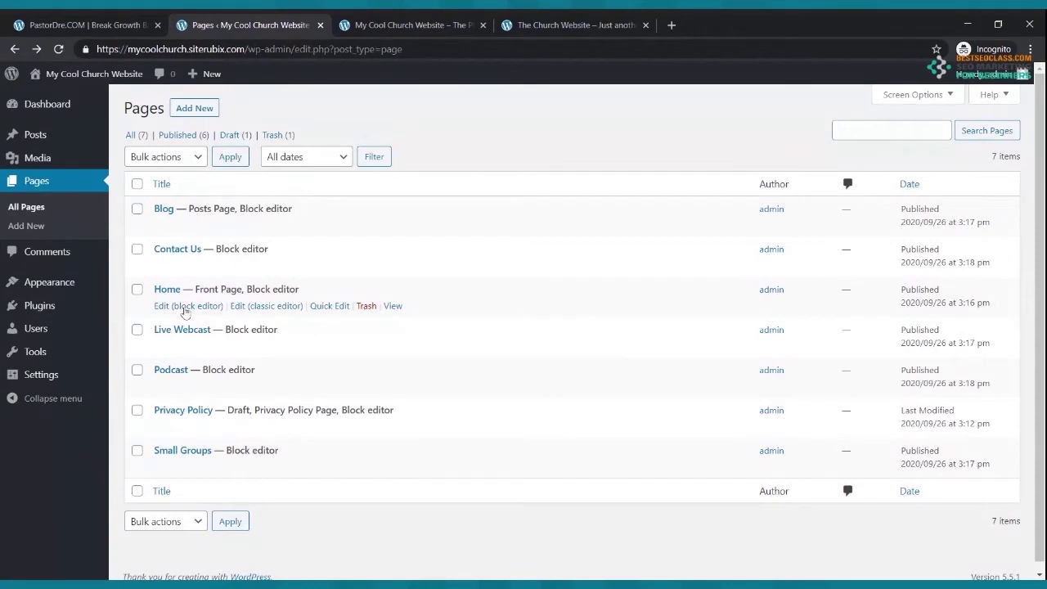
left_click(179, 308)
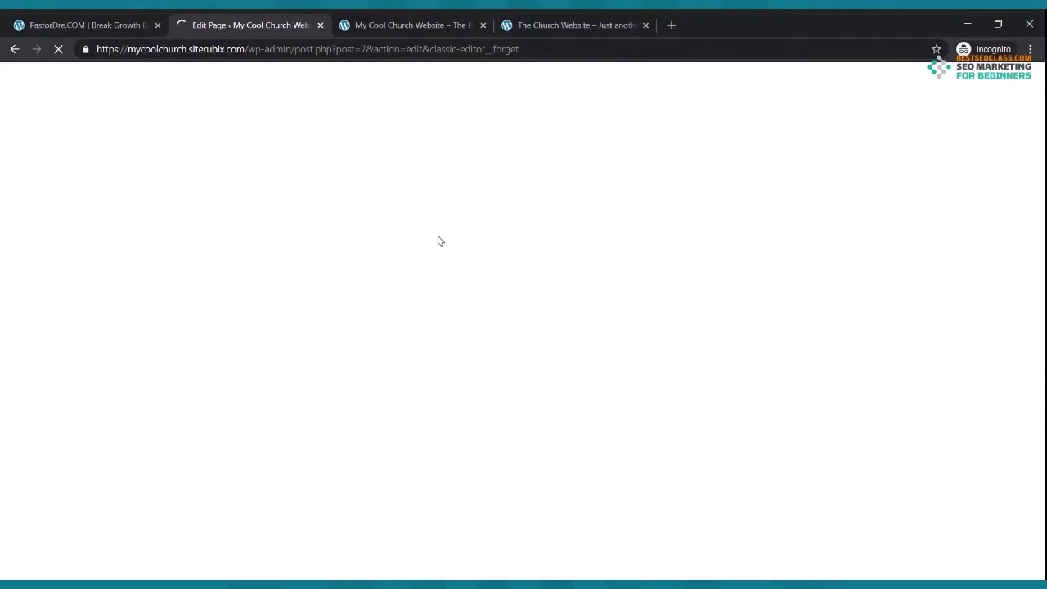
- Compare the Cool Church live site with the reference site, then select the heading and tagline text
left_click(568, 19)
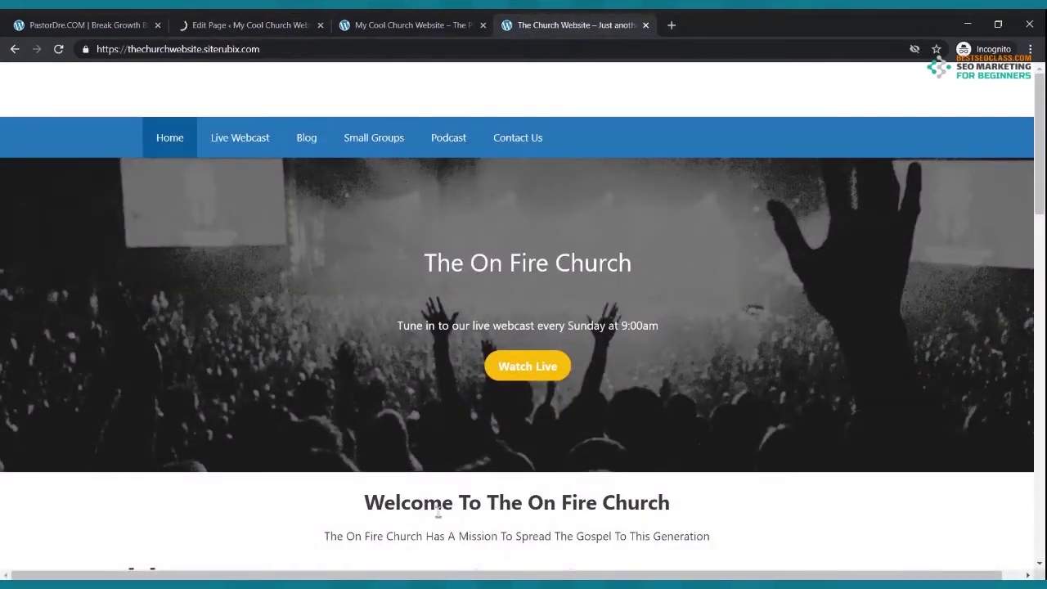
left_click(431, 25)
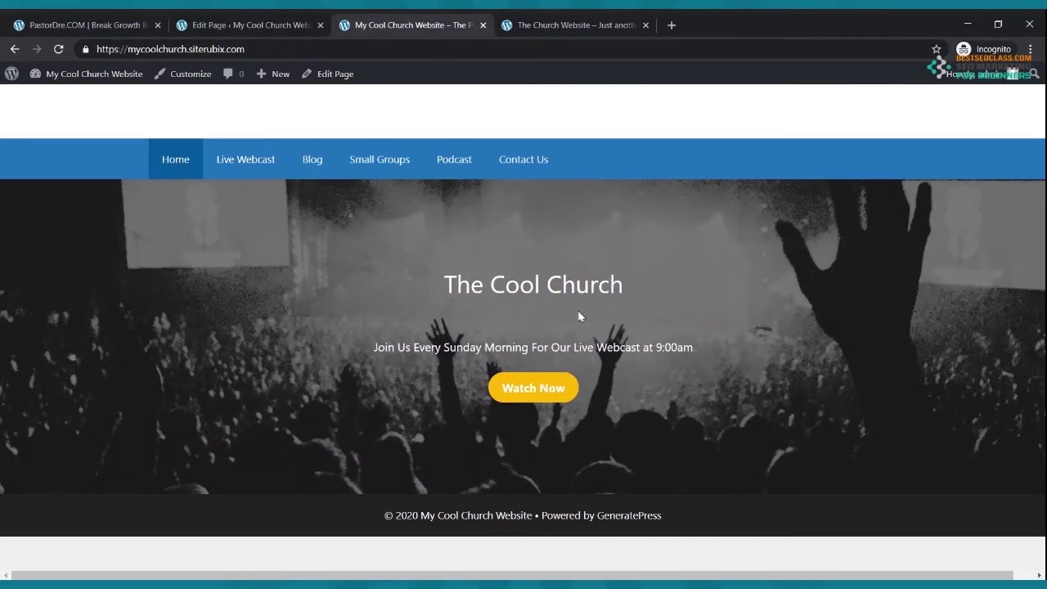
left_click(561, 30)
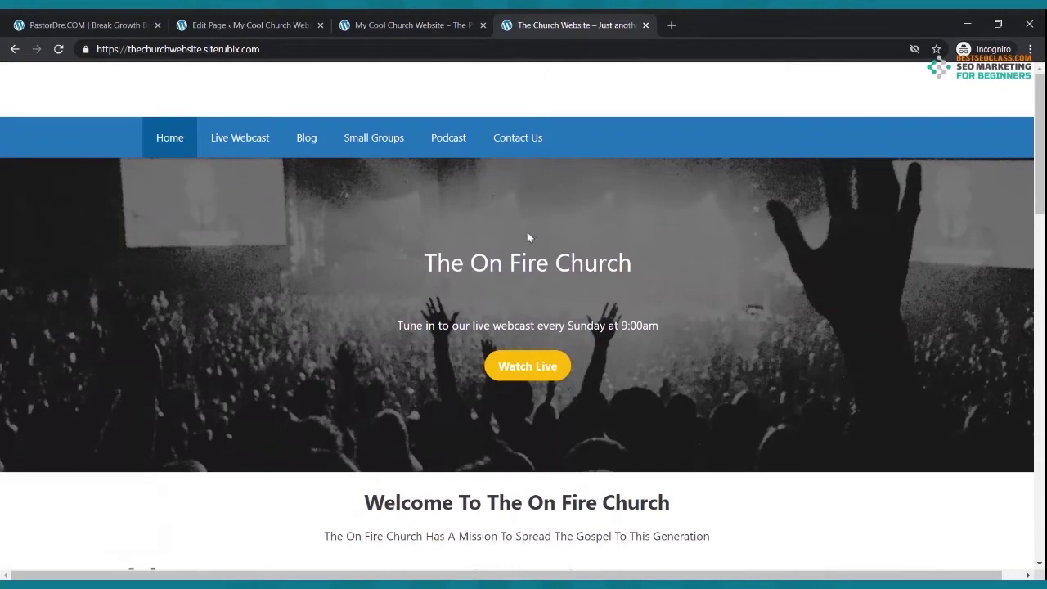
left_click(429, 25)
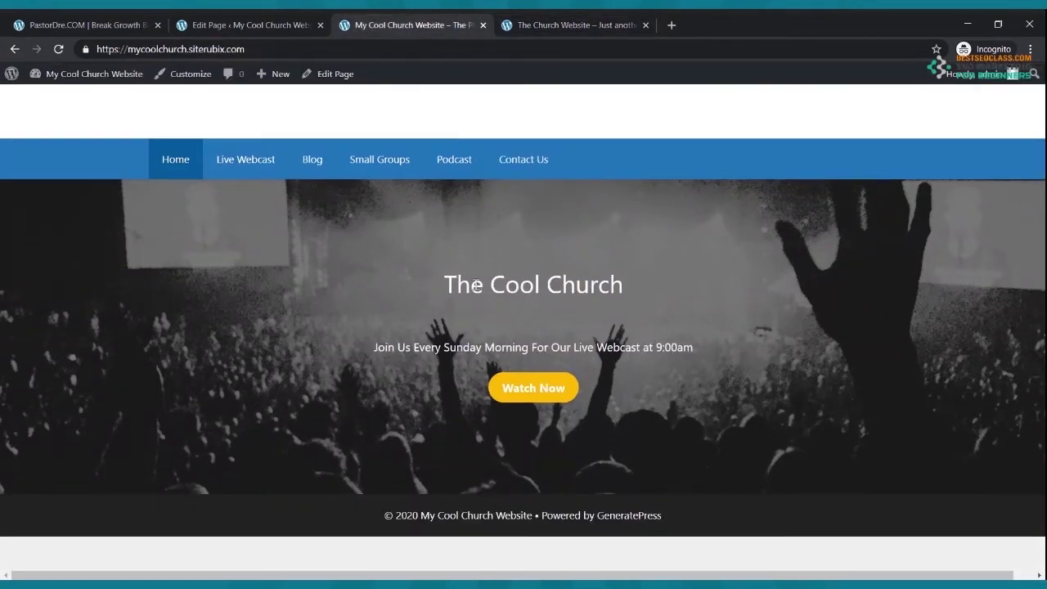
left_click(278, 25)
left_click_drag(337, 311, 475, 264)
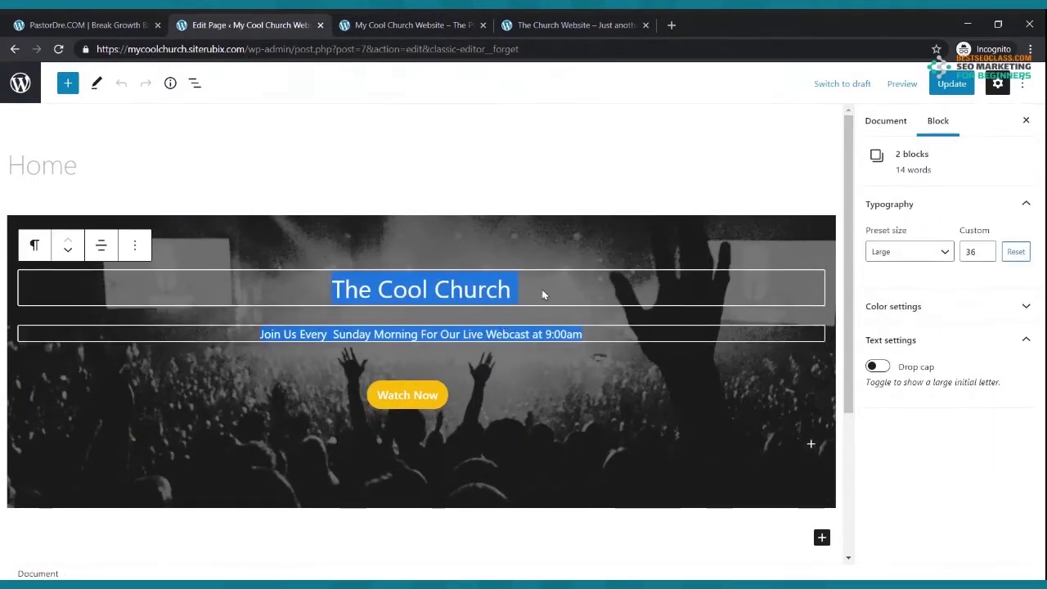
- Make The Cool Church title bold with a custom font size of 45
left_click(518, 287)
left_click_drag(517, 288, 336, 290)
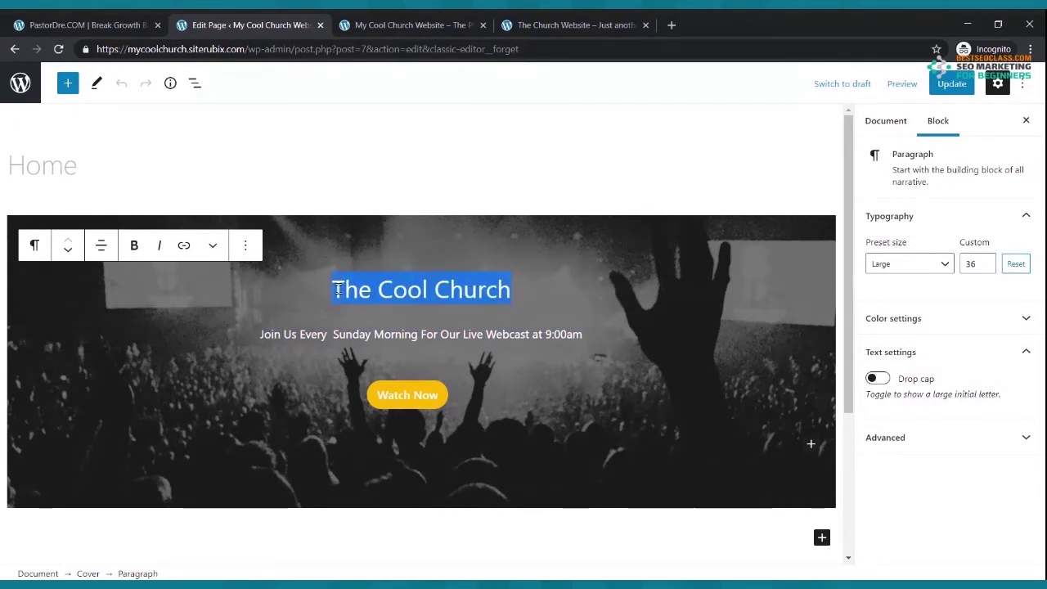
left_click(134, 246)
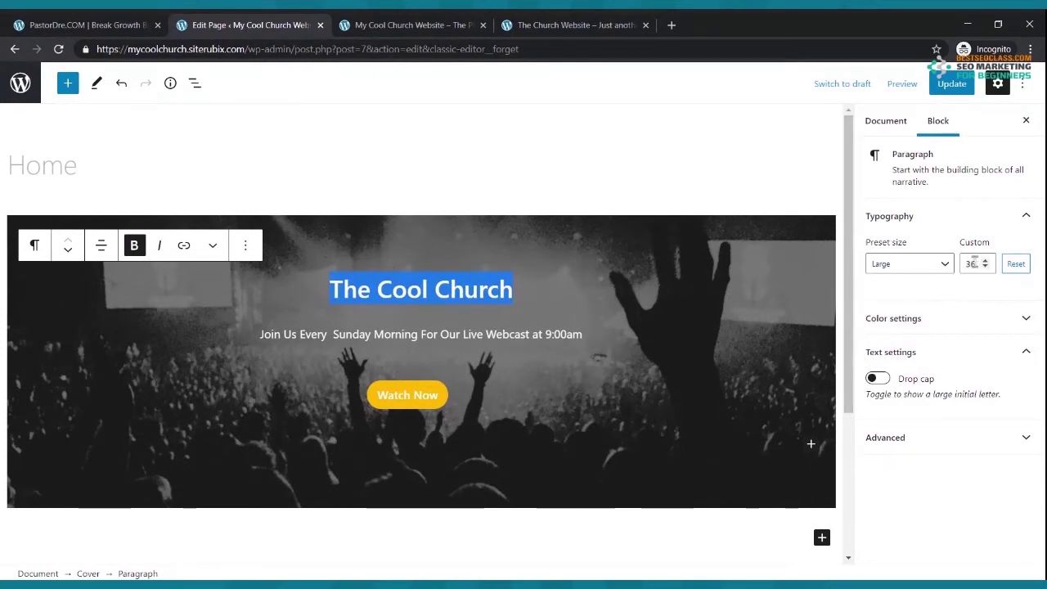
left_click(985, 262)
left_click(985, 262)
left_click(985, 262)
left_click(985, 262)
left_click(985, 262)
left_click(985, 262)
left_click(985, 261)
left_click(985, 262)
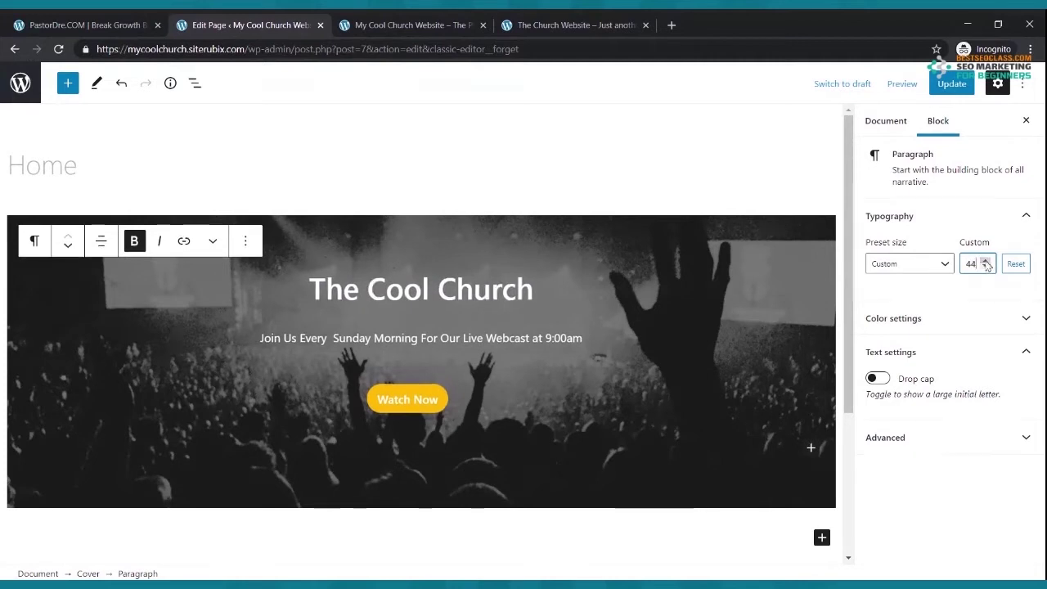
left_click(986, 262)
- Update the page and check the larger title on the live site and the reference site
left_click(949, 90)
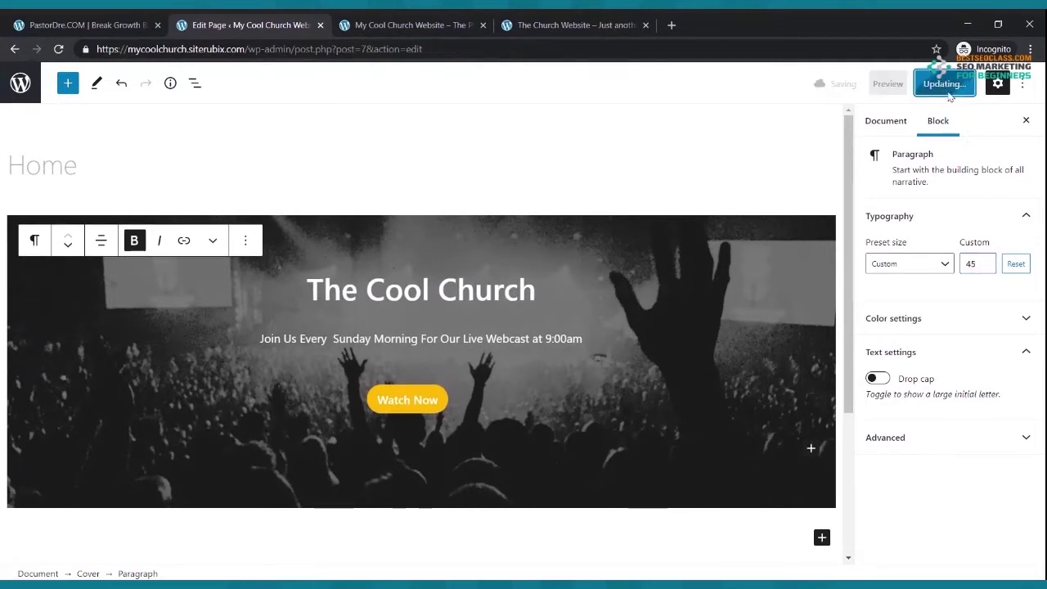
left_click(405, 26)
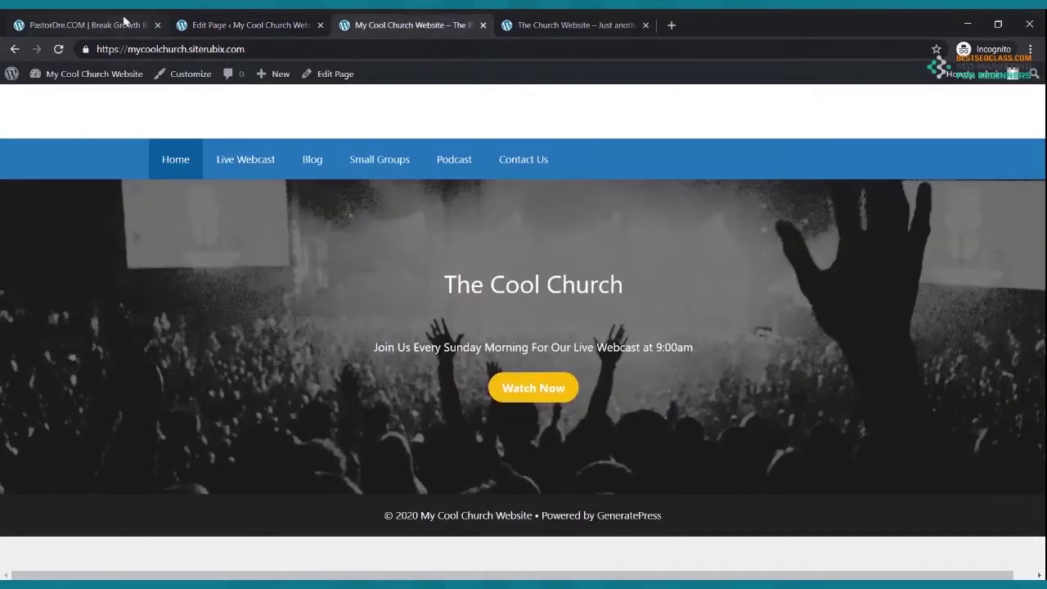
left_click(58, 49)
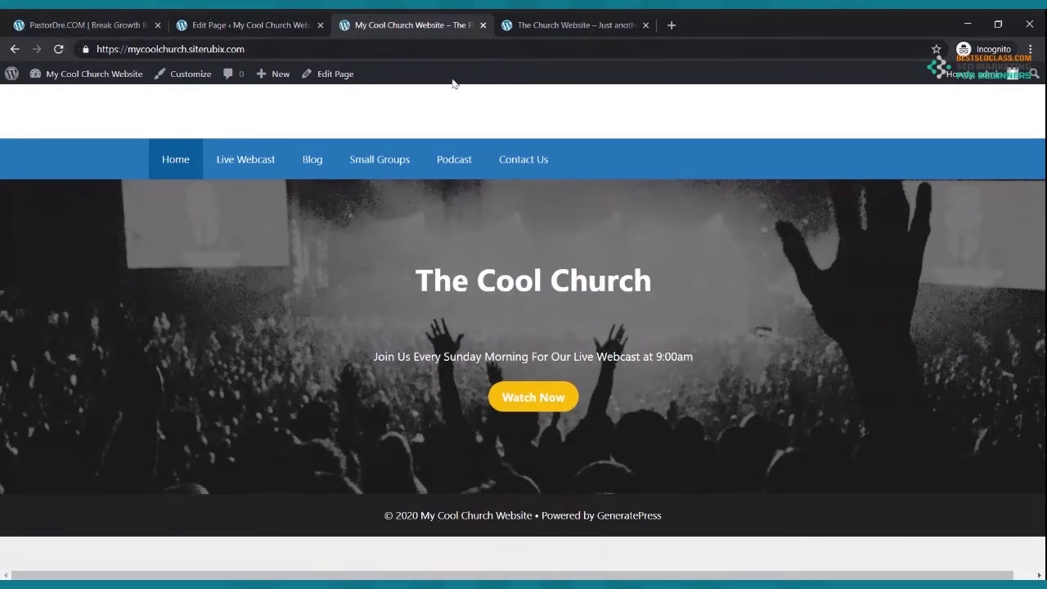
left_click(213, 23)
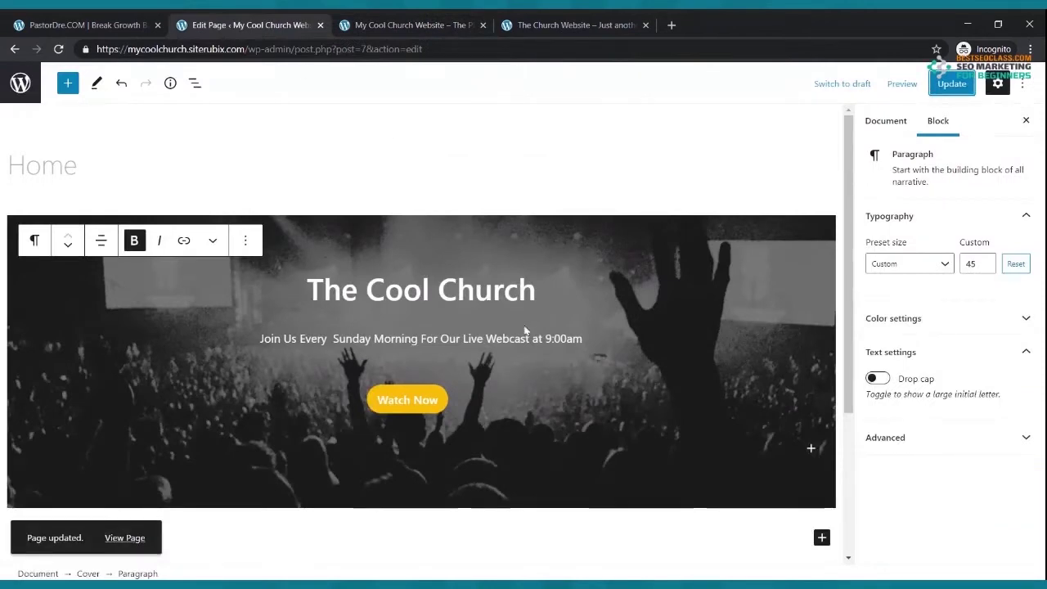
left_click(607, 23)
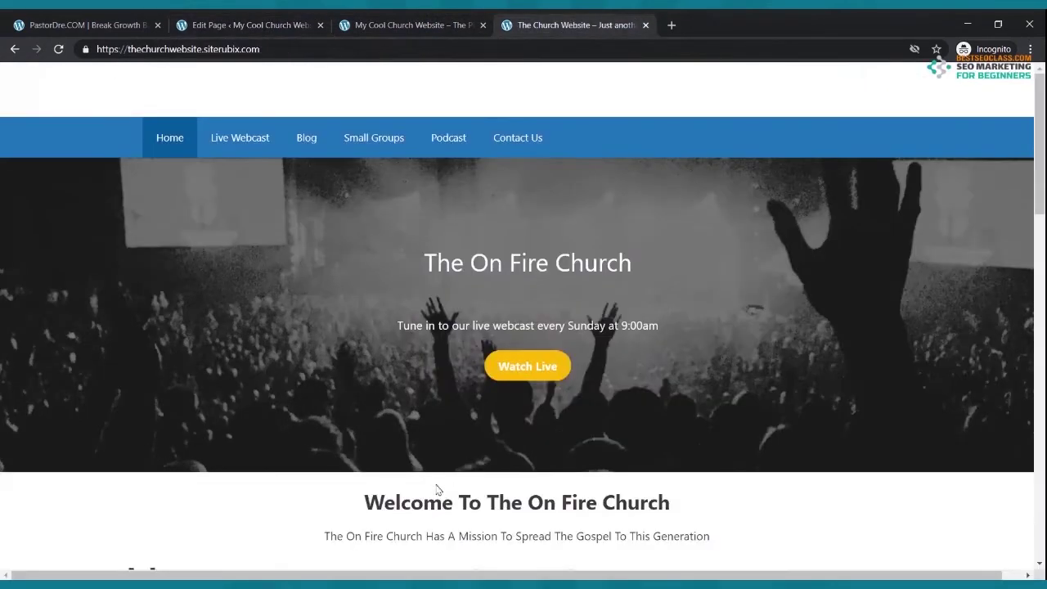
left_click(208, 25)
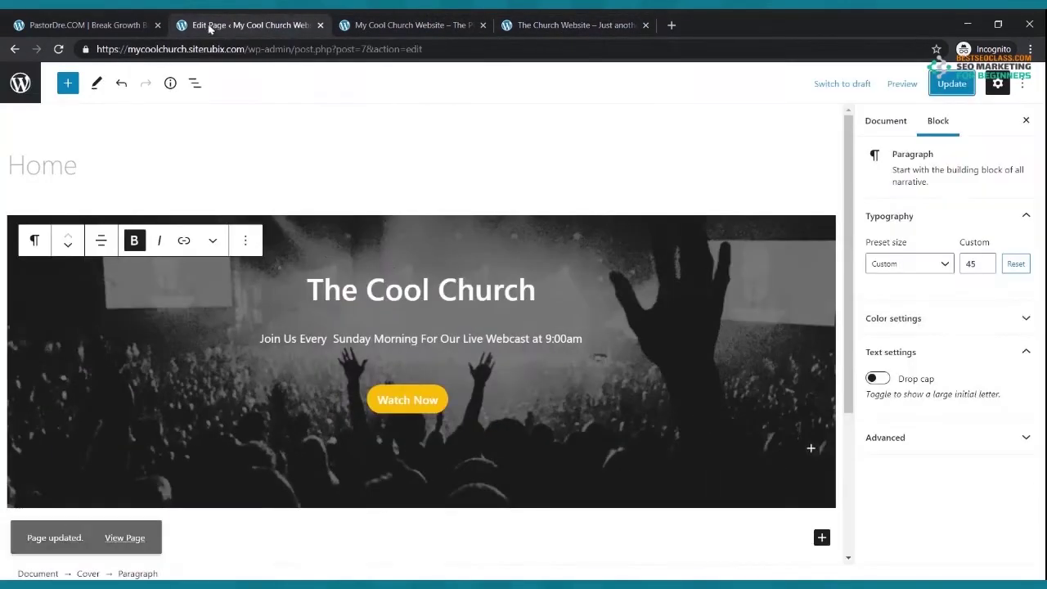
- Add a paragraph below the cover reading 'Welcome To The Cool Church'
scroll(604, 312, "down", 3)
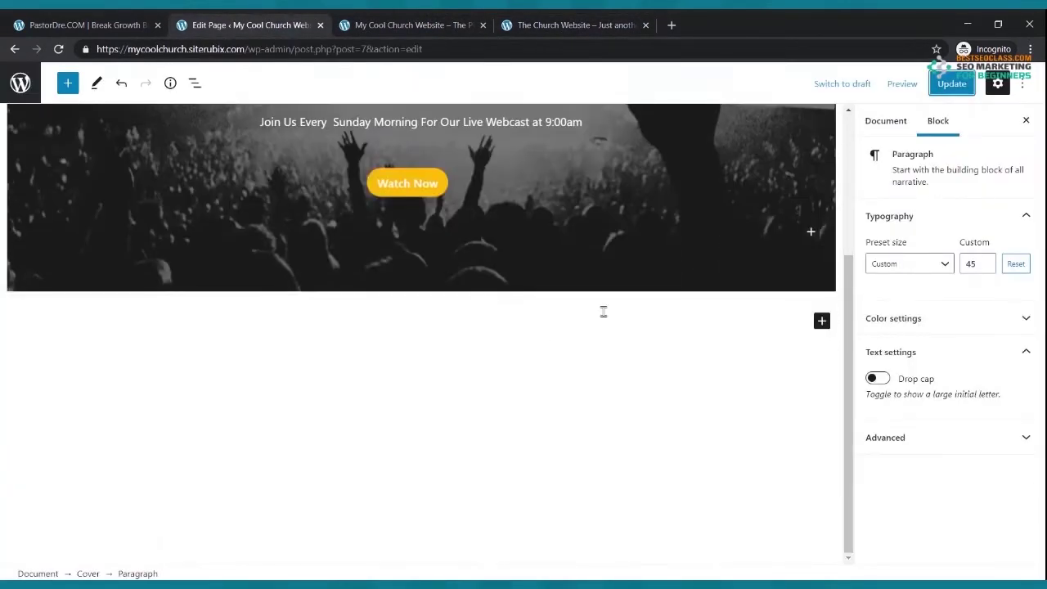
left_click(821, 321)
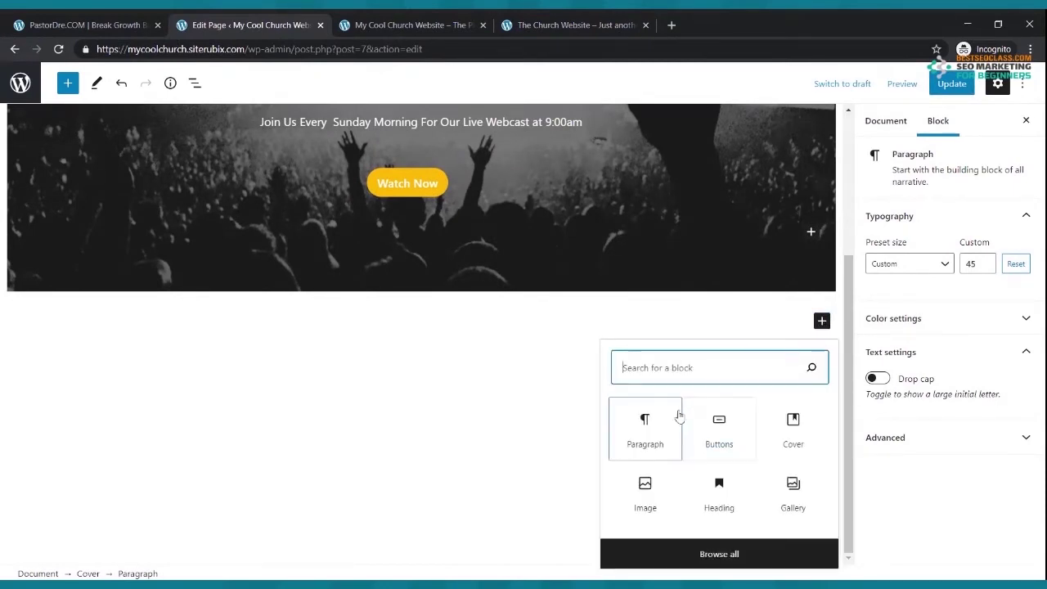
left_click(647, 434)
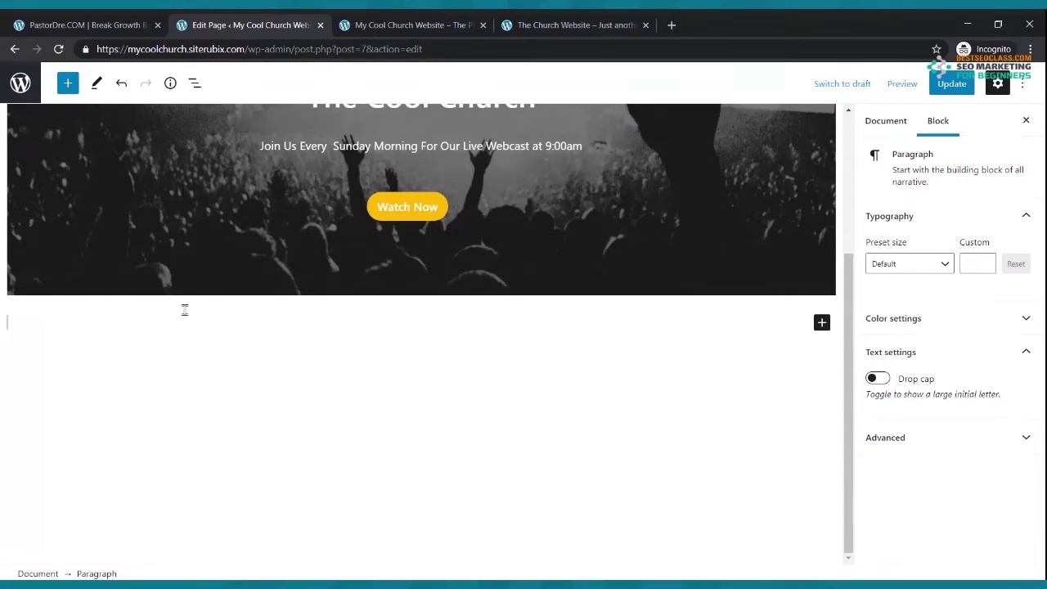
type("Welcome To")
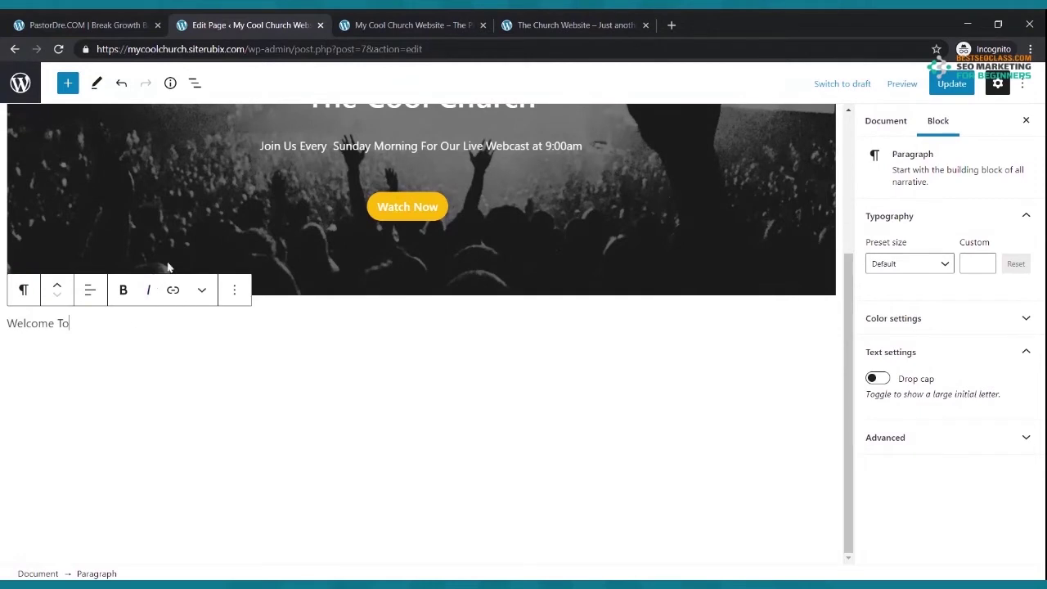
scroll(223, 232, "up", 2)
scroll(223, 232, "down", 2)
type("Tthe")
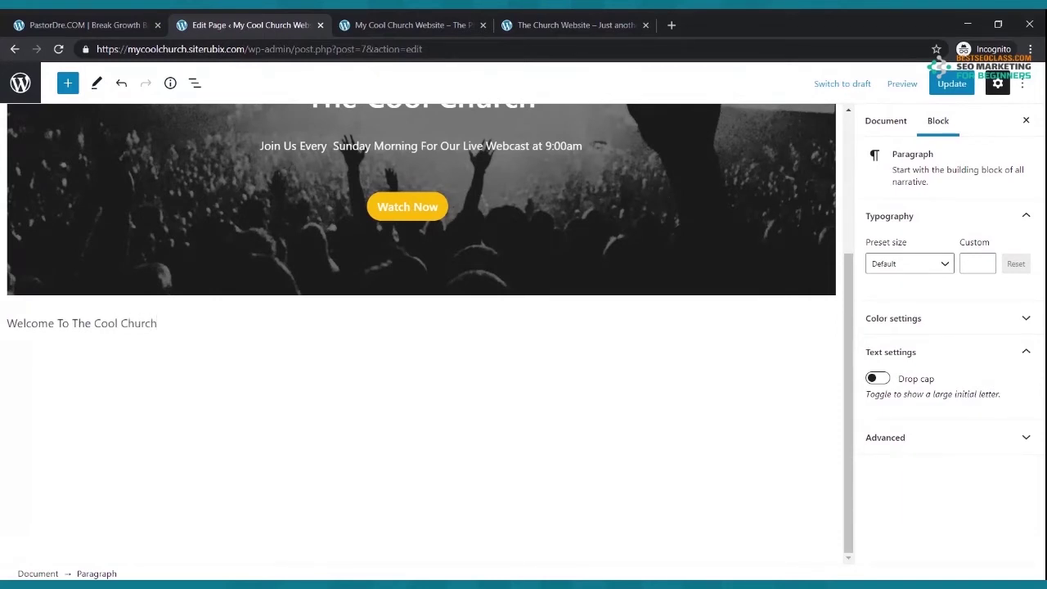
- Make the welcome line bold and centred
left_click_drag(164, 324, 8, 323)
left_click(121, 293)
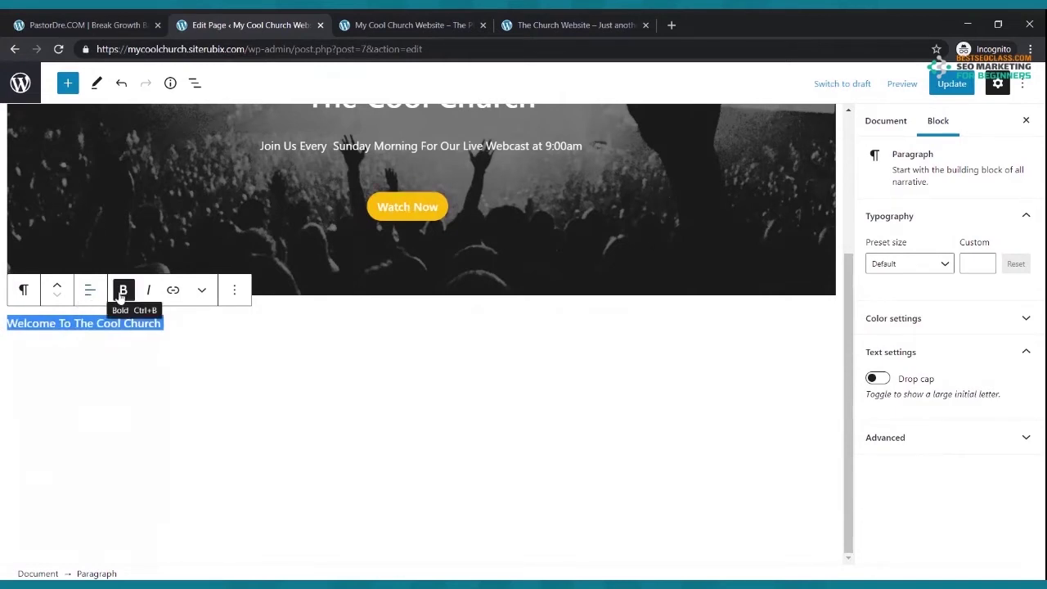
left_click(91, 293)
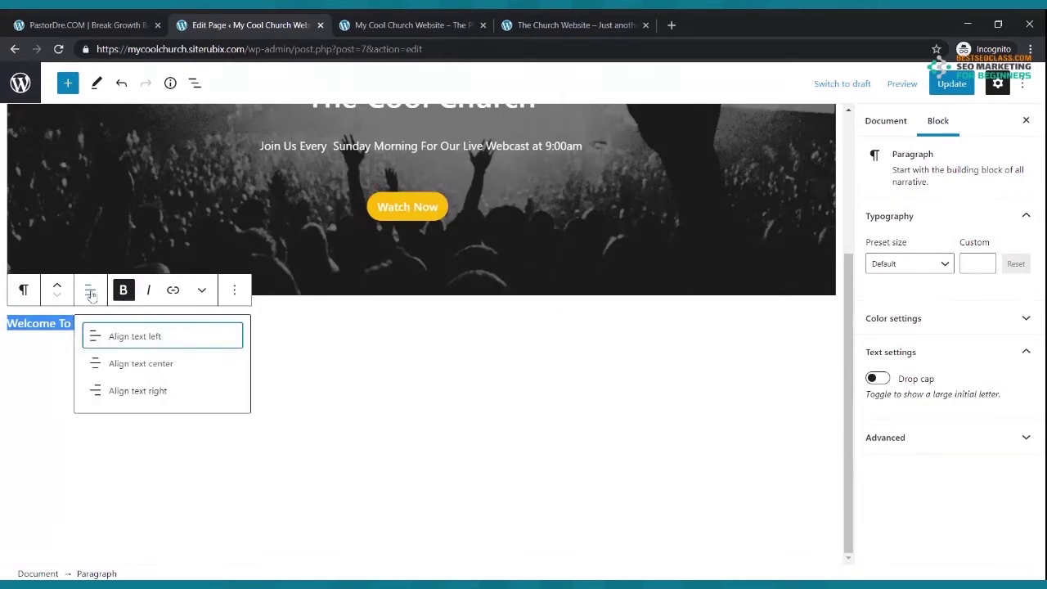
left_click(148, 369)
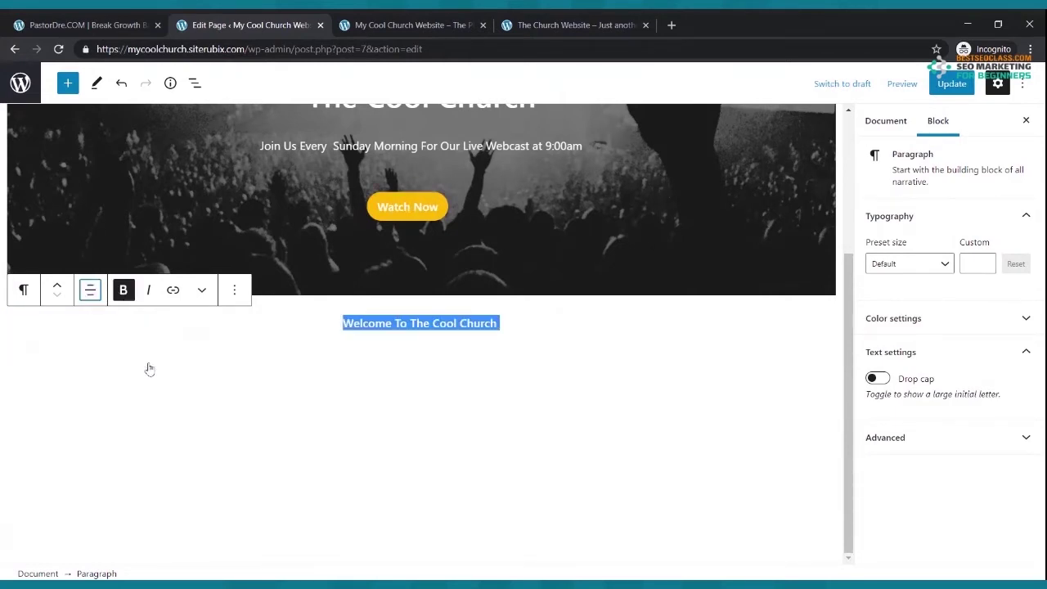
- Convert the welcome line into a centred H1 heading and update the page
left_click(25, 291)
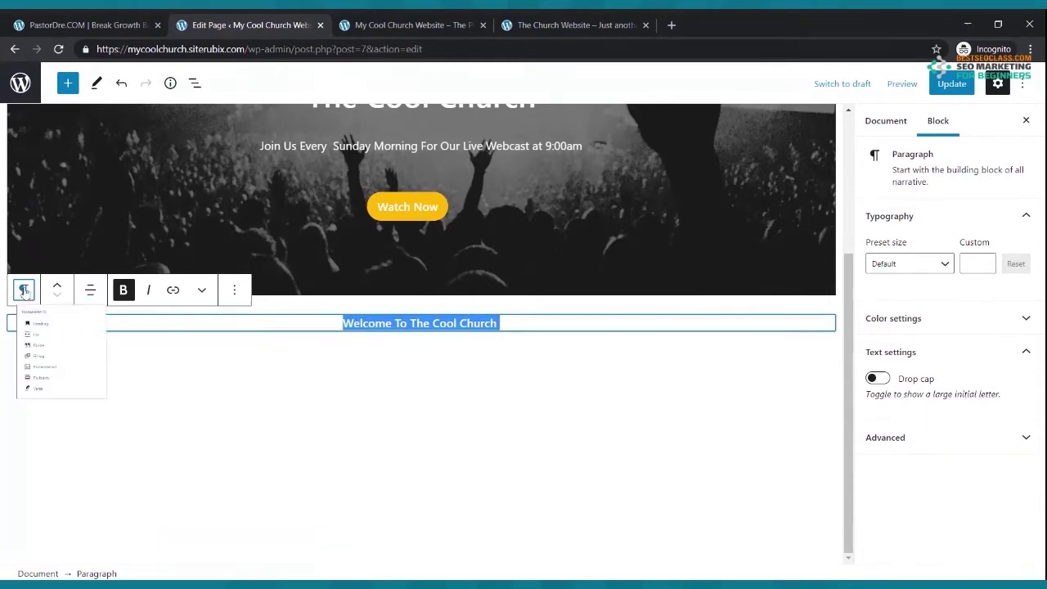
left_click(58, 360)
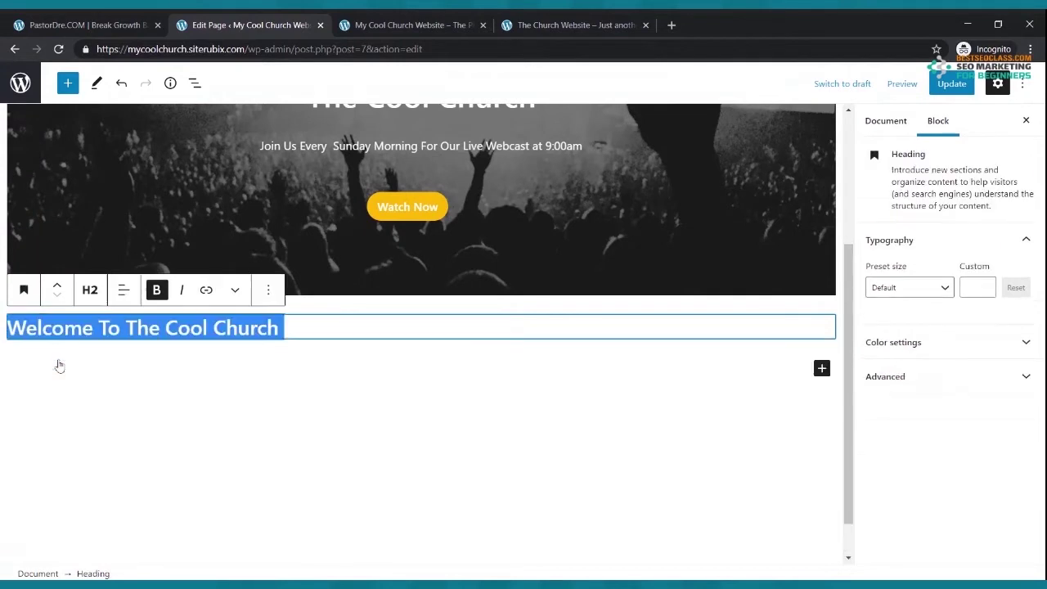
left_click(90, 296)
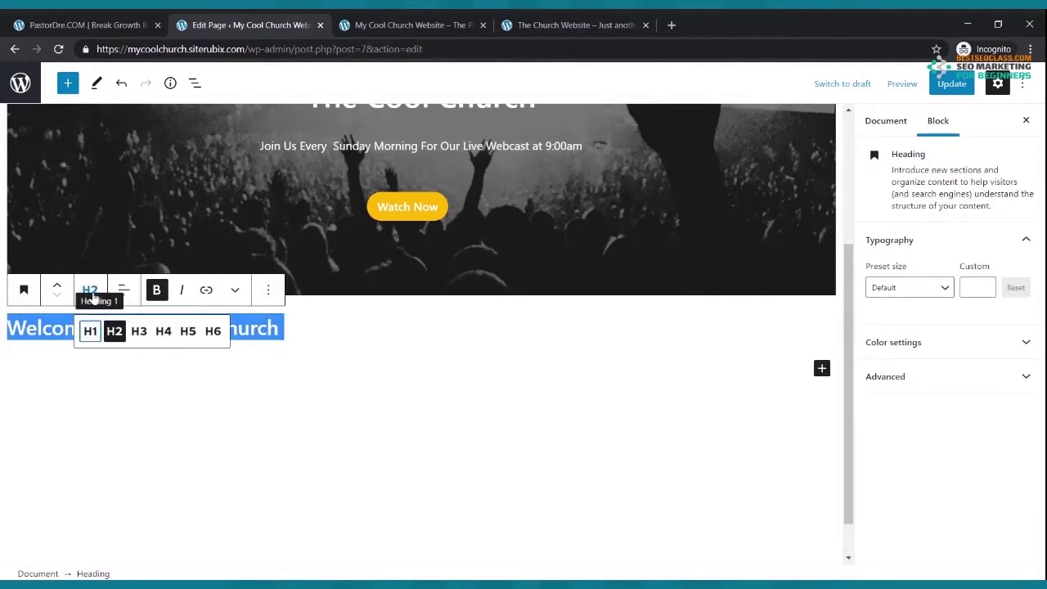
left_click(91, 331)
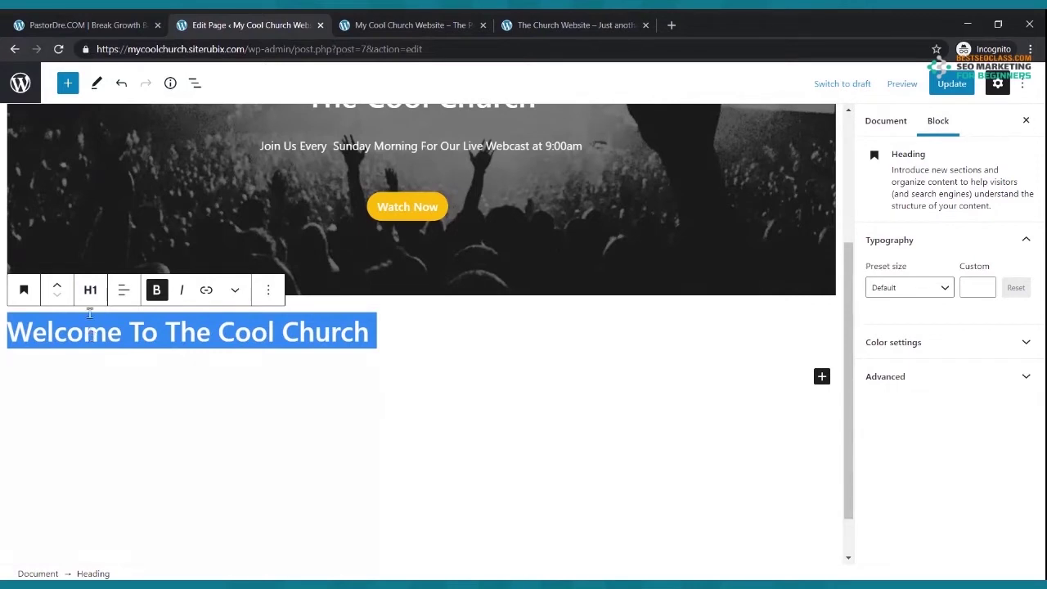
left_click(124, 291)
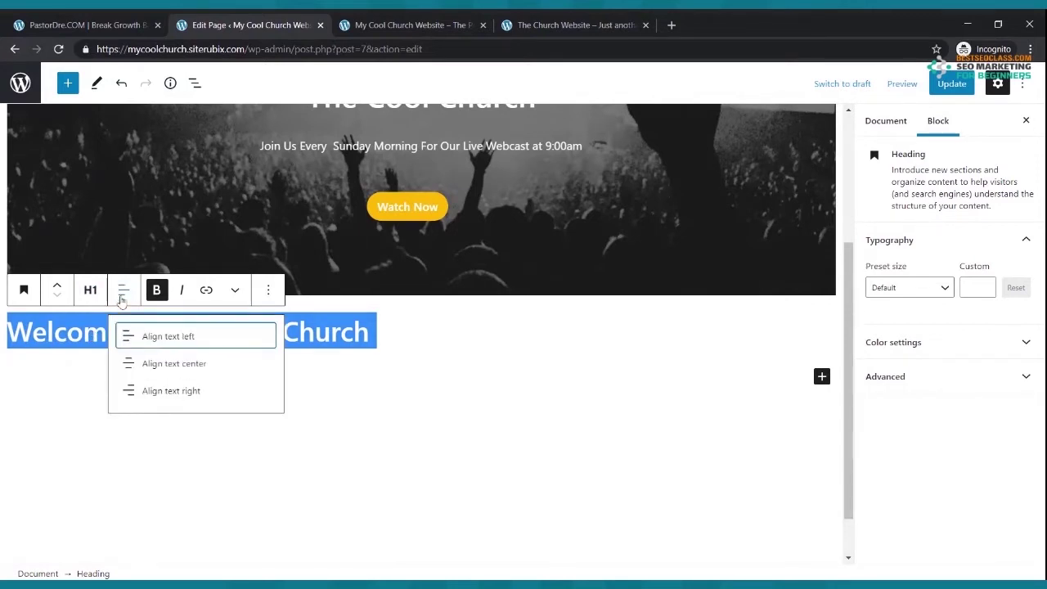
left_click(143, 366)
left_click(697, 342)
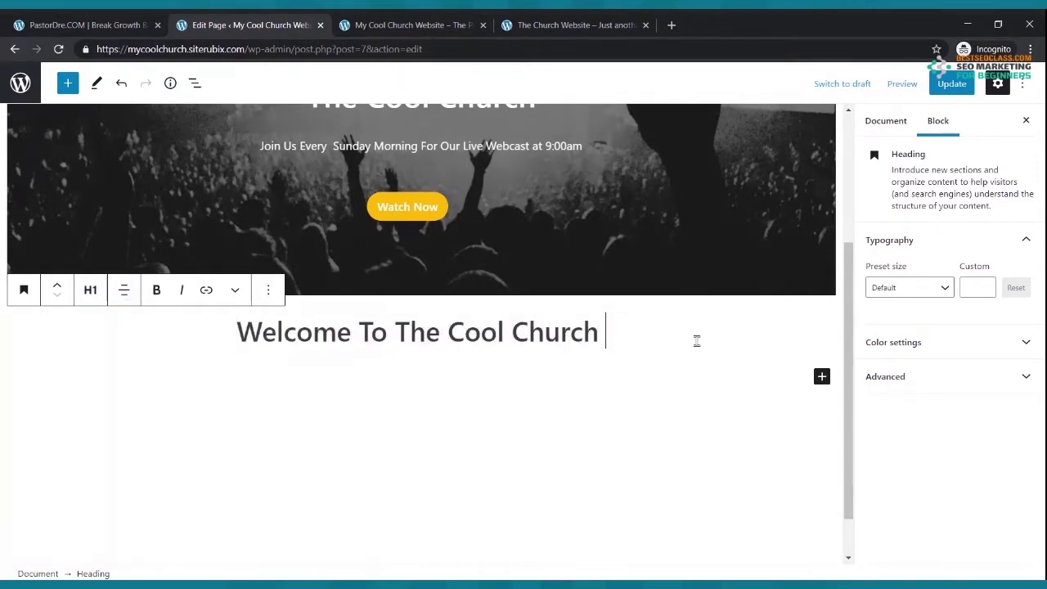
left_click(951, 83)
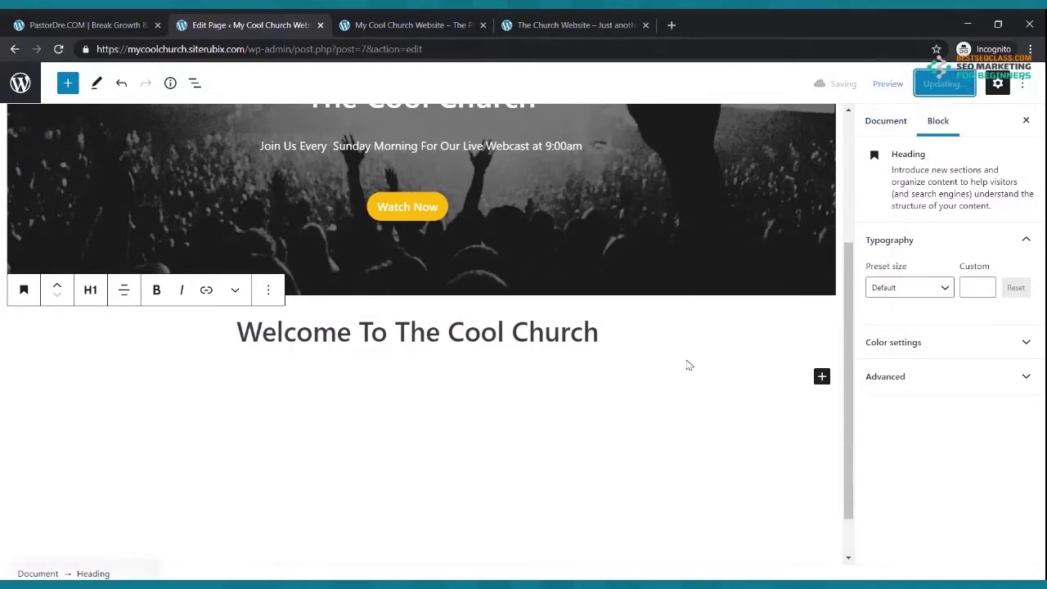
left_click(409, 24)
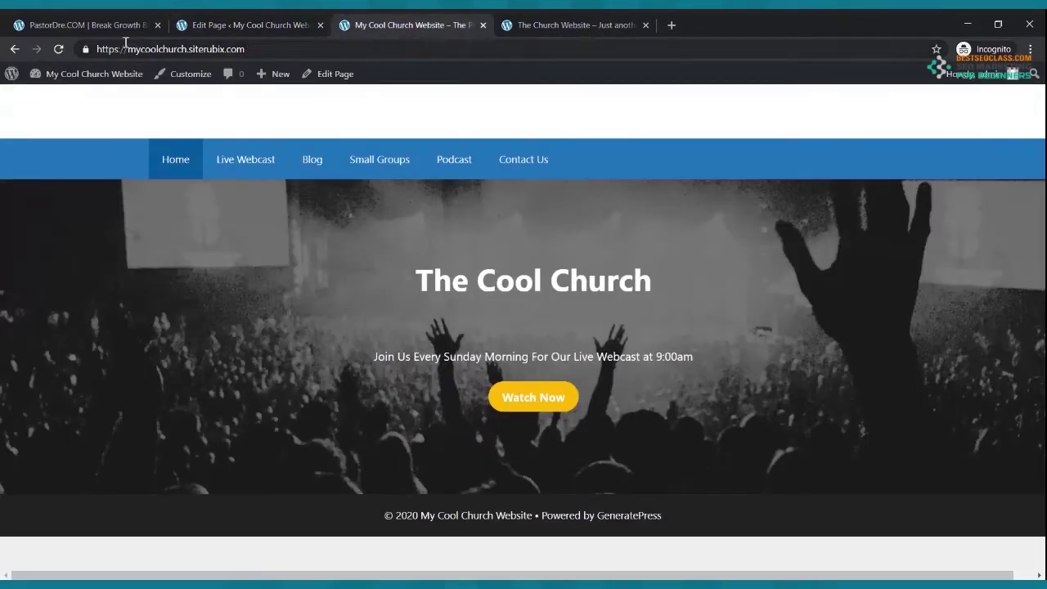
- Check the welcome heading on the live site and the reference site's columns, then return to the editor
left_click(58, 49)
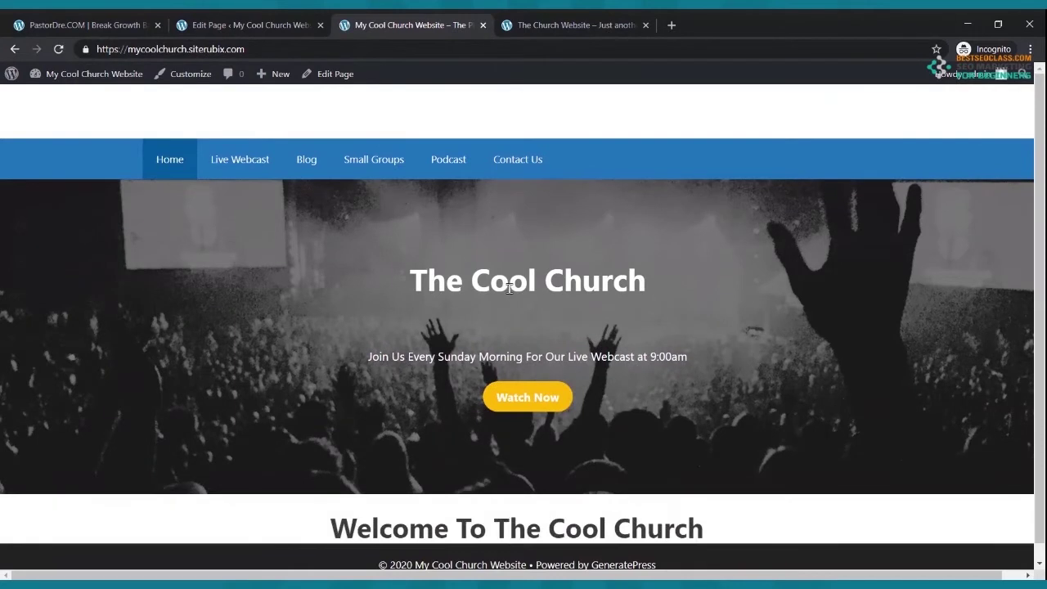
scroll(509, 288, "down", 1)
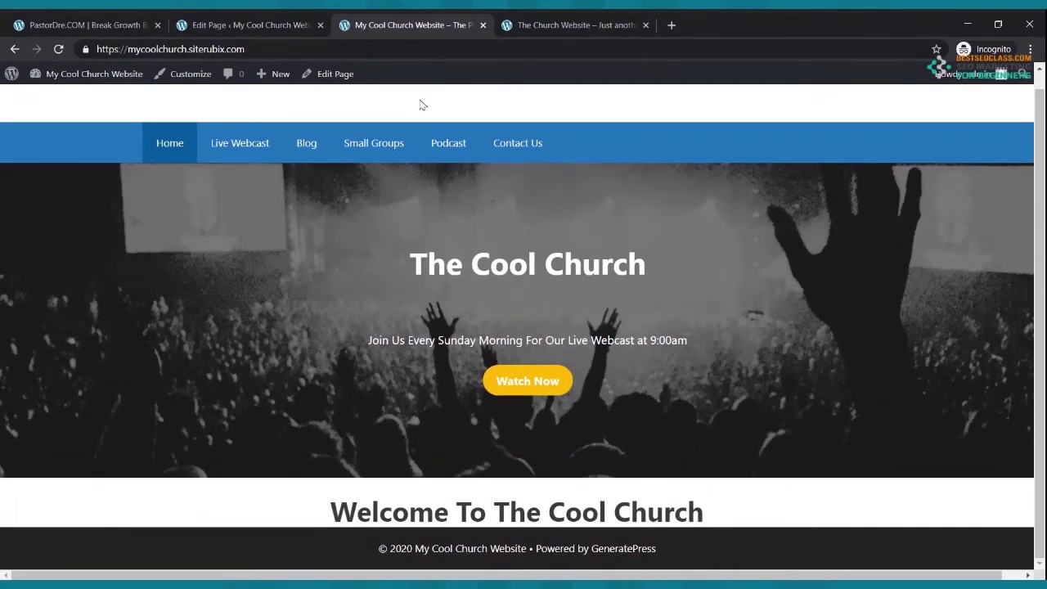
left_click(591, 26)
scroll(545, 288, "down", 3)
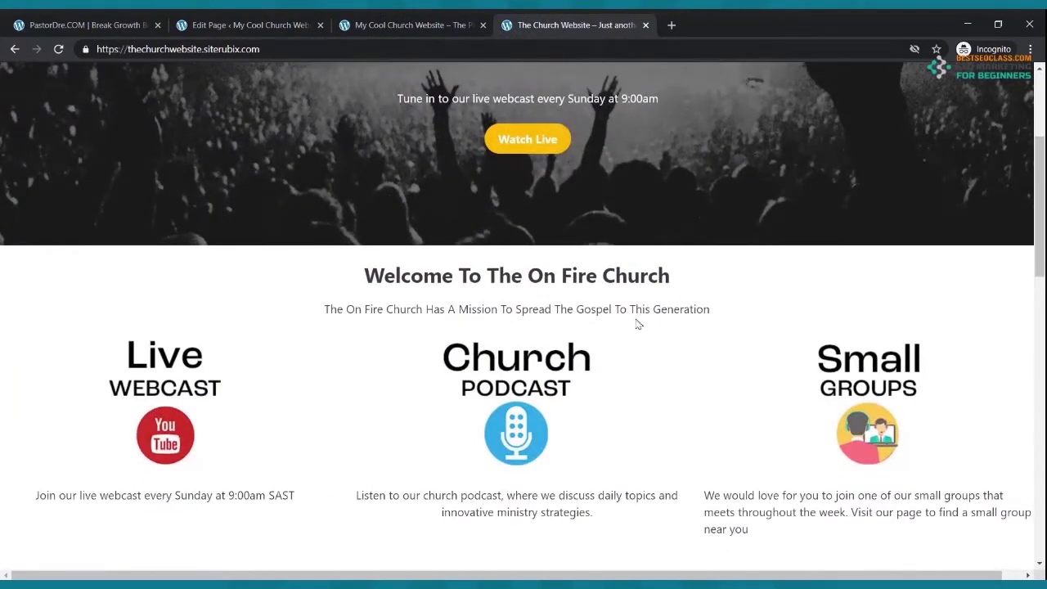
left_click(290, 25)
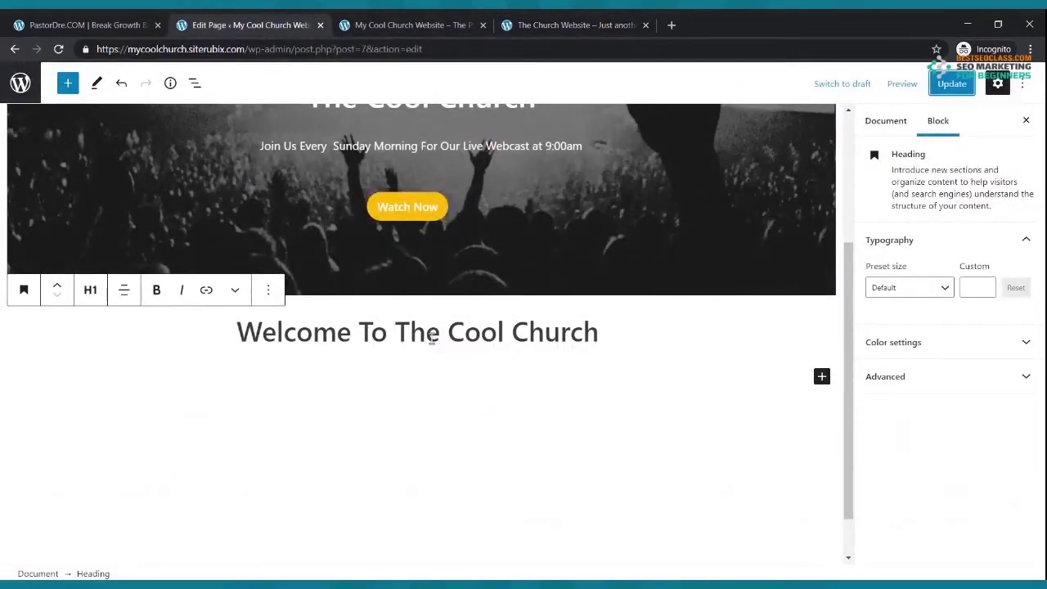
- Add a bold, centred tagline 'The Church That Is On Fire For God' below the heading
left_click(821, 377)
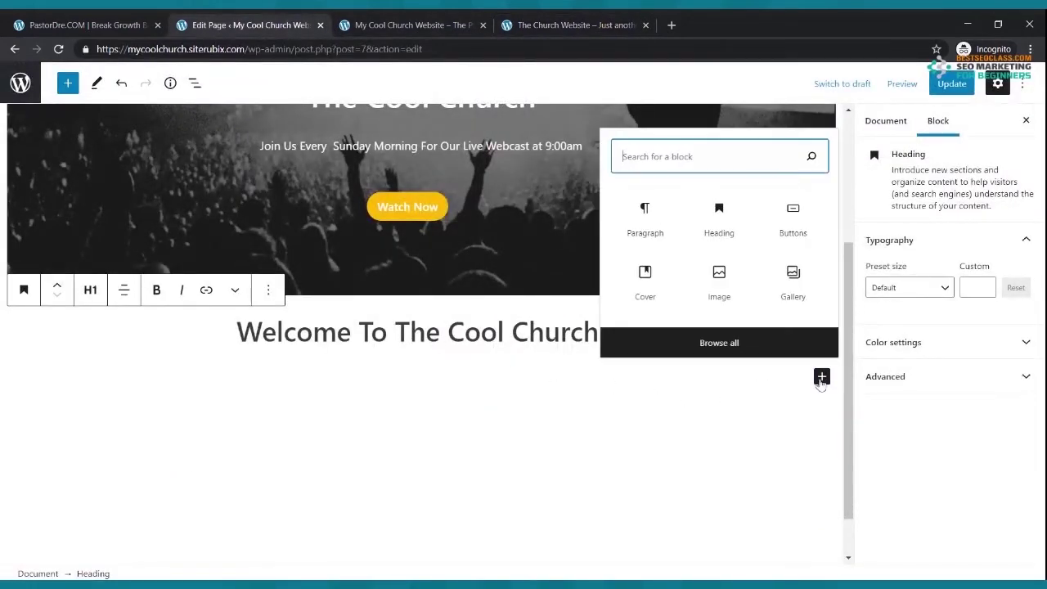
left_click(666, 222)
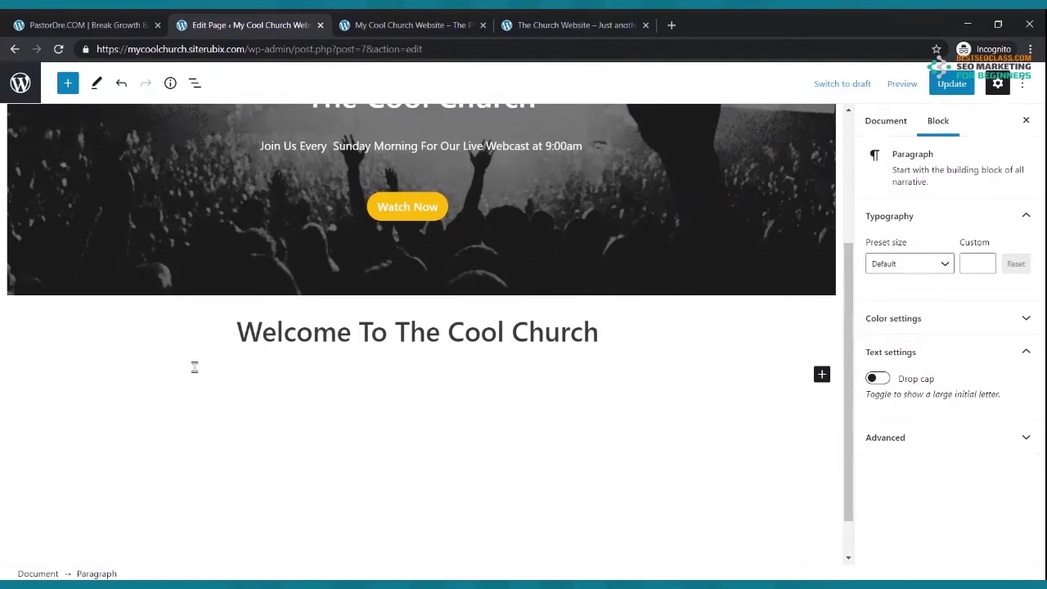
type("The Ch")
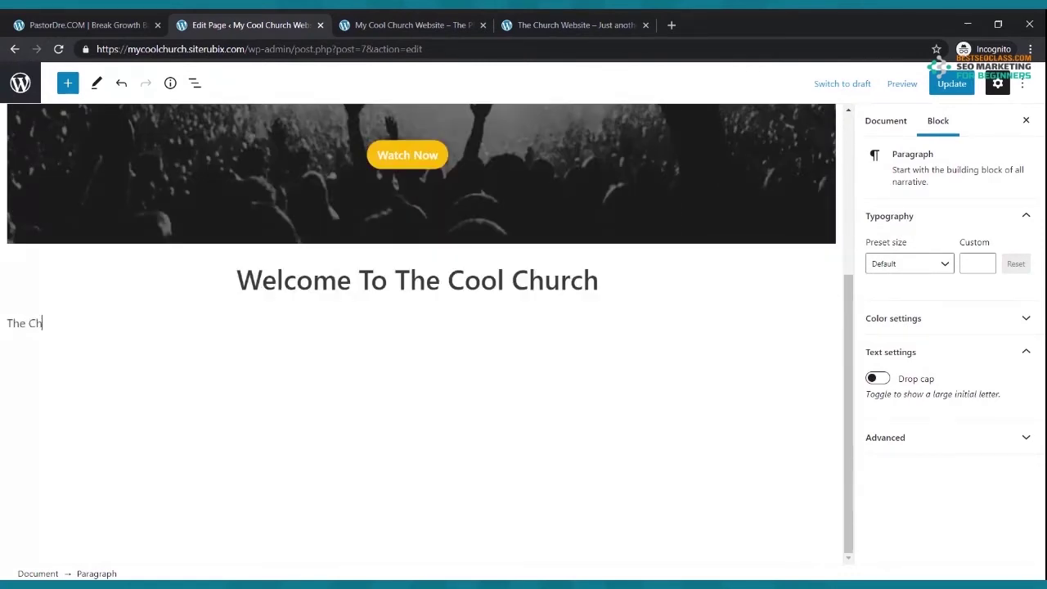
type("urch That Is On Fire For God")
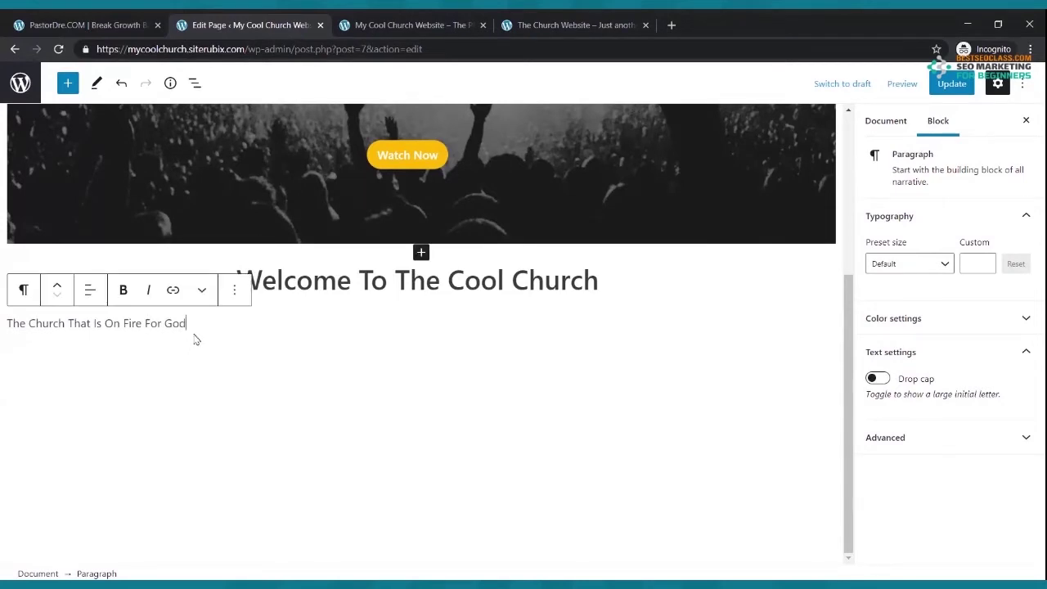
left_click_drag(190, 323, 6, 324)
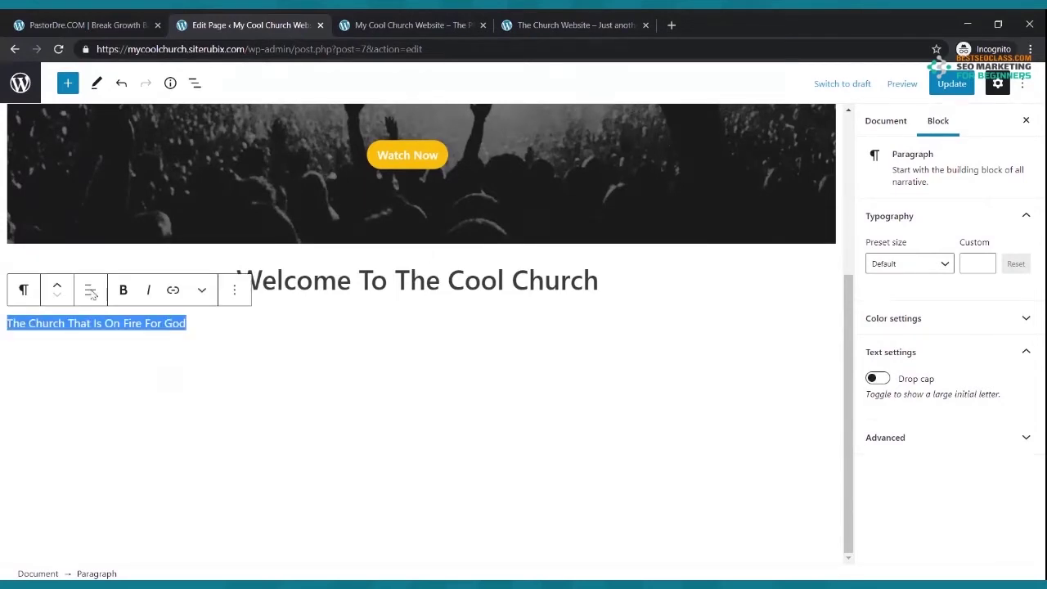
left_click(121, 290)
left_click(90, 289)
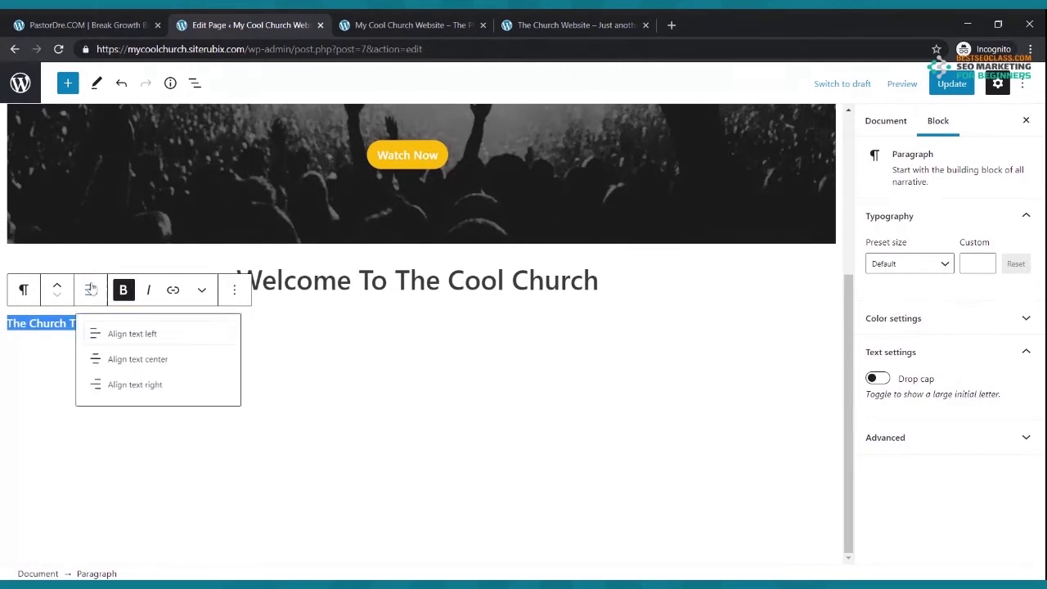
left_click(111, 368)
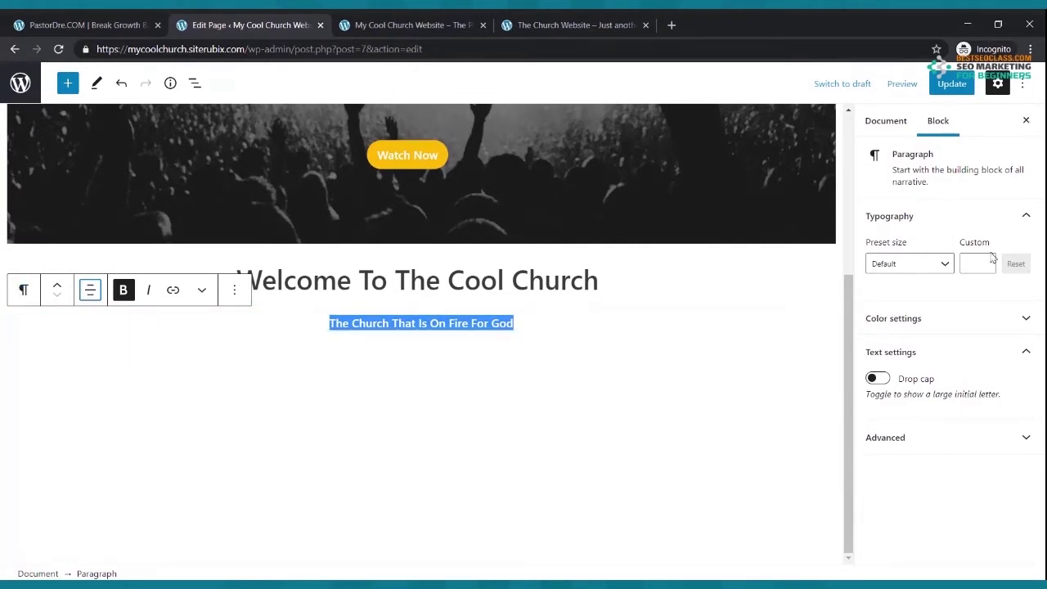
- Set the tagline's font size to 25 and update the page
left_click(945, 264)
left_click(915, 378)
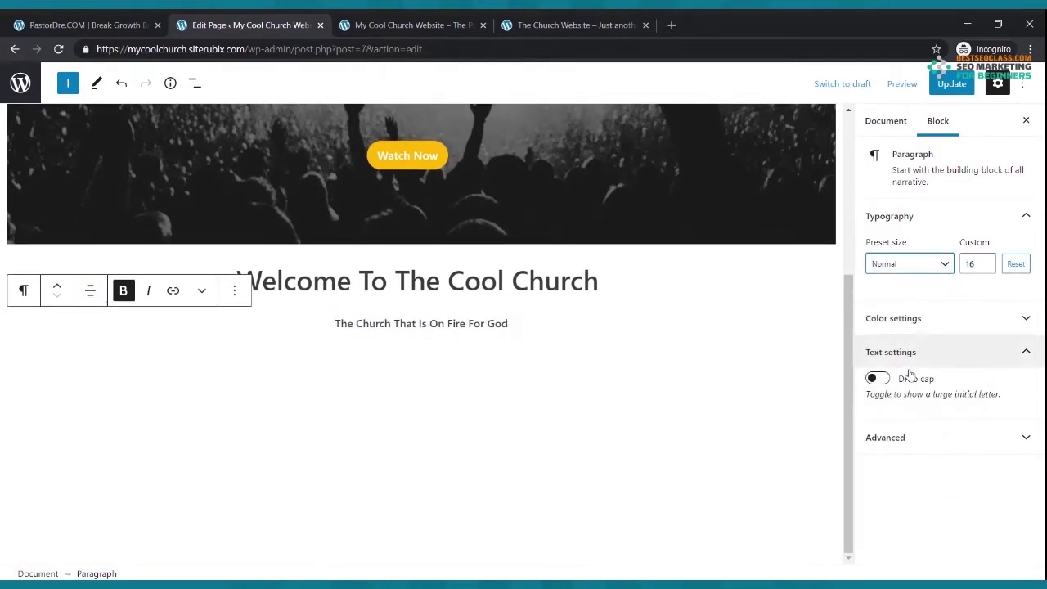
left_click(929, 266)
left_click(897, 399)
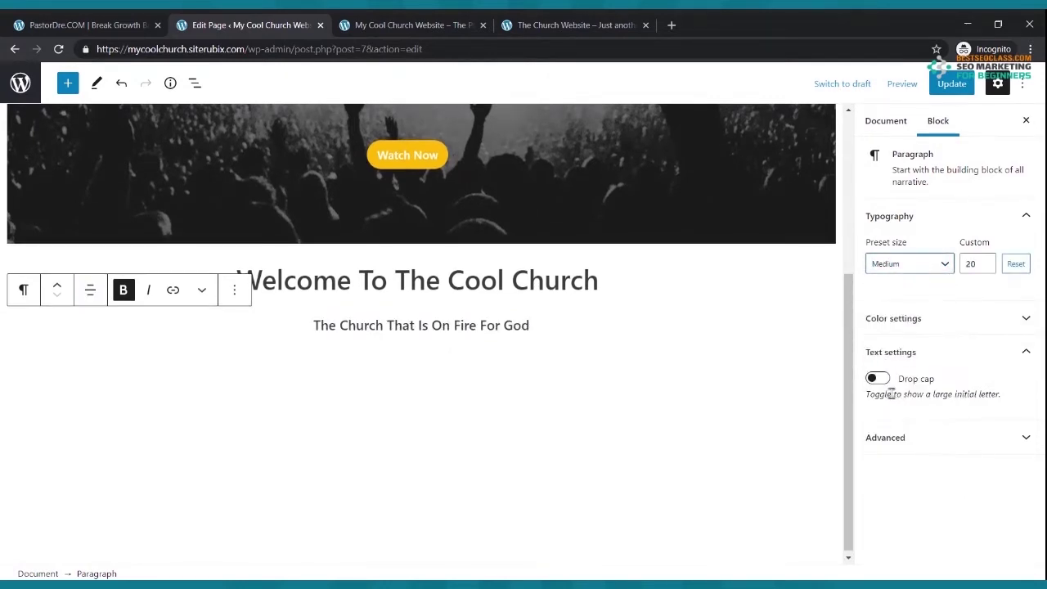
left_click(945, 270)
left_click(914, 420)
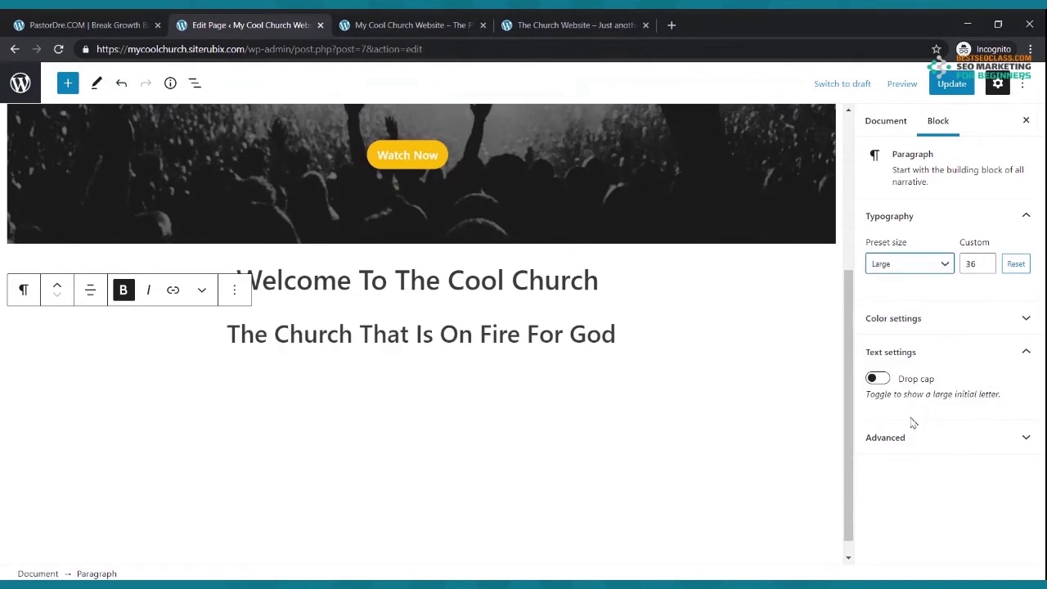
left_click(986, 267)
left_click(985, 267)
left_click(986, 267)
left_click(986, 268)
left_click(986, 268)
left_click(986, 268)
left_click(986, 267)
left_click(986, 268)
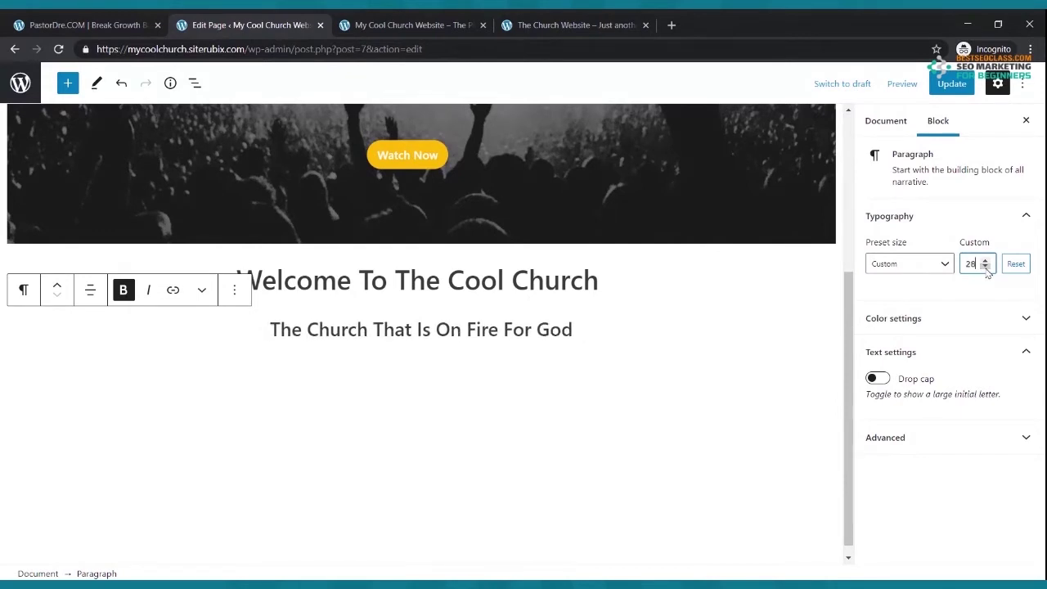
left_click(985, 268)
left_click(986, 268)
left_click(985, 268)
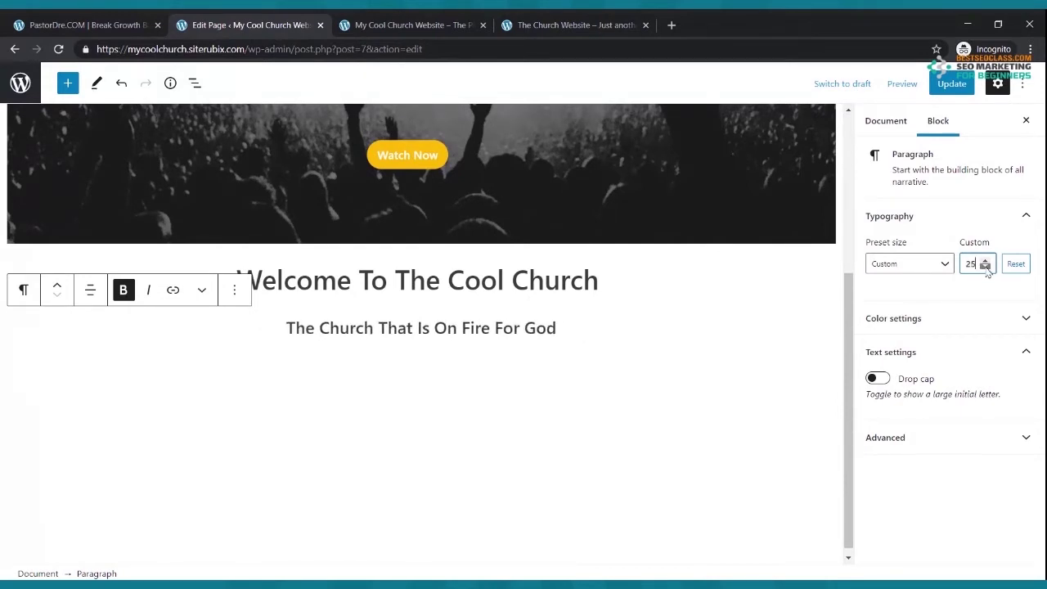
left_click(949, 83)
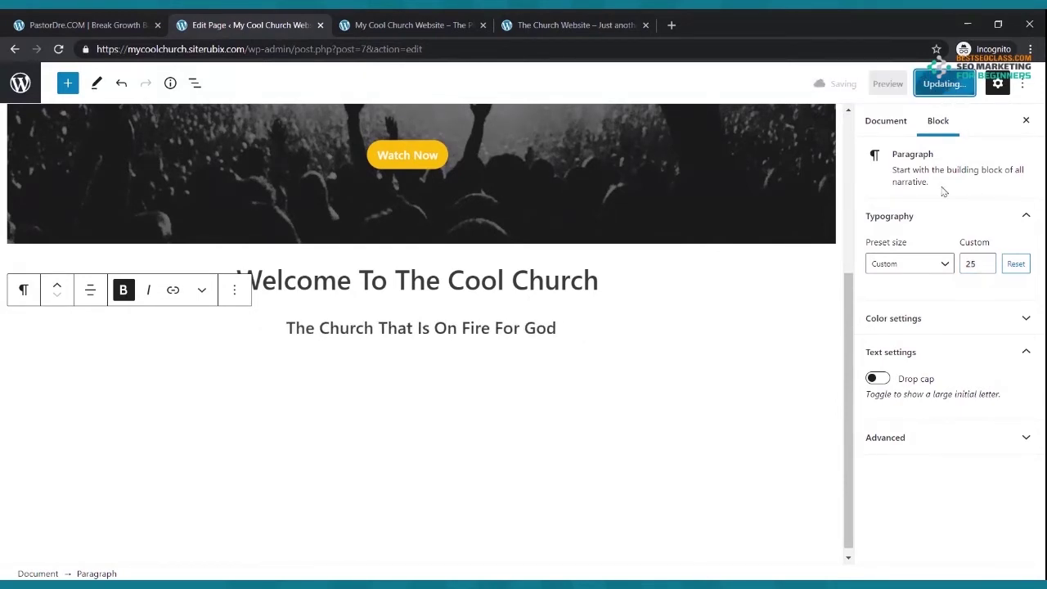
- Compare the tagline on the live church site with the On Fire Church reference site
left_click(413, 25)
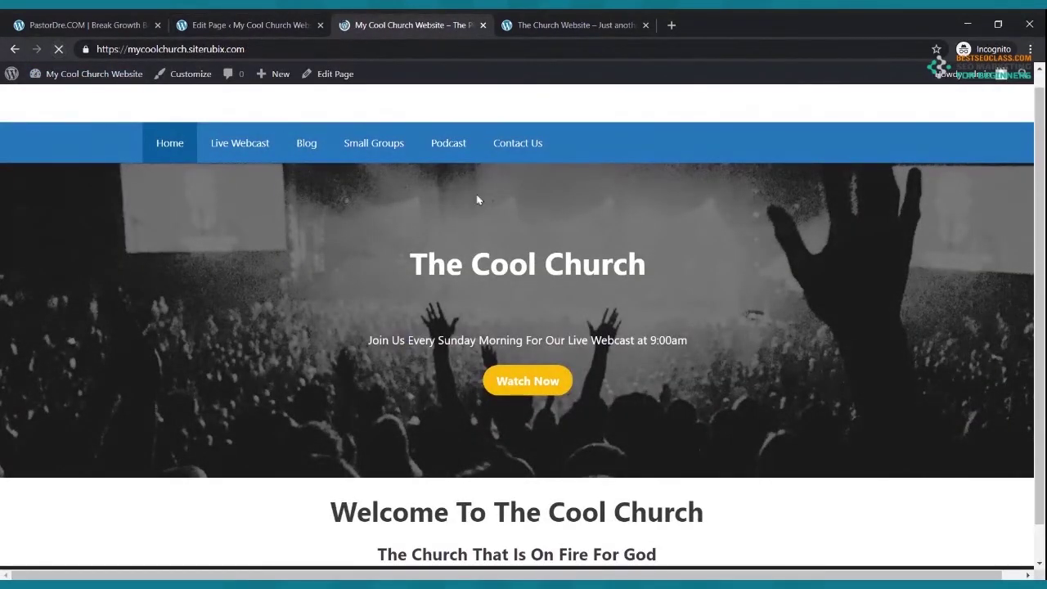
scroll(491, 192, "down", 1)
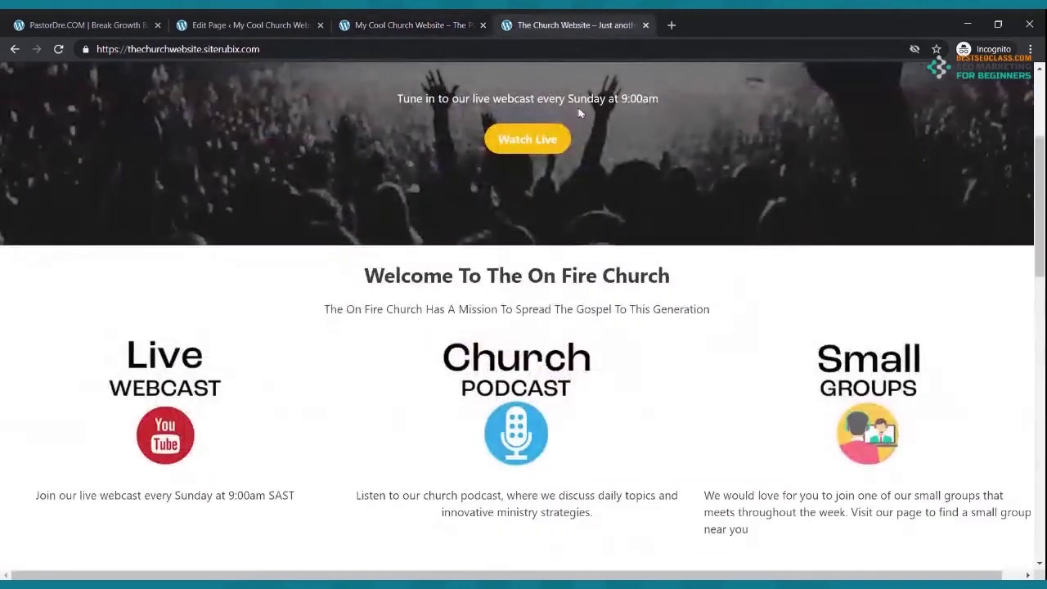
left_click(573, 25)
left_click(276, 21)
- Remove bold from the tagline, update the page, and confirm the change on the live site
left_click_drag(557, 329, 283, 332)
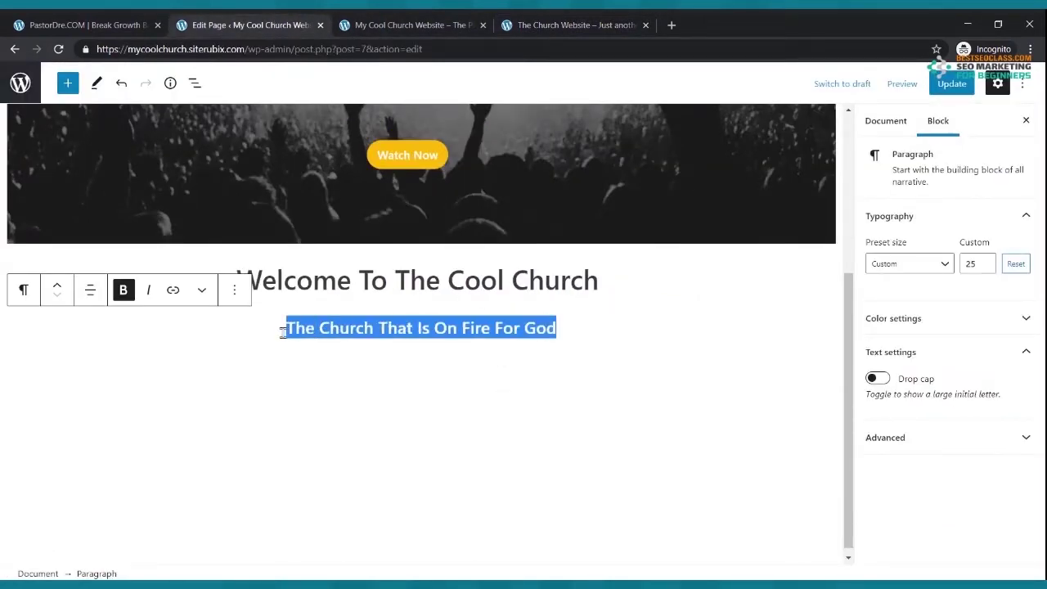
left_click(123, 291)
left_click(950, 85)
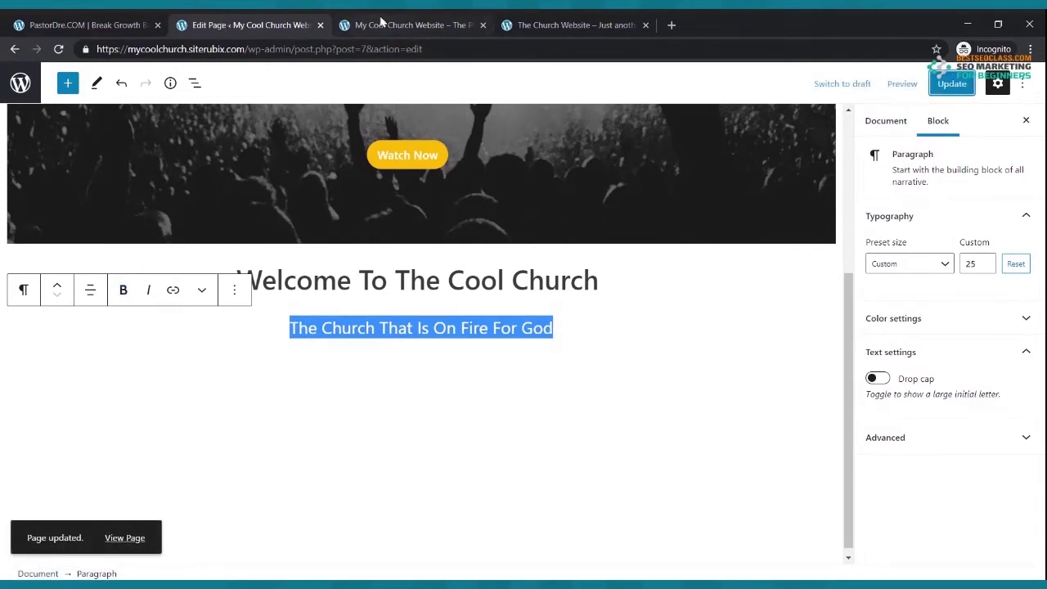
left_click(380, 21)
left_click(54, 51)
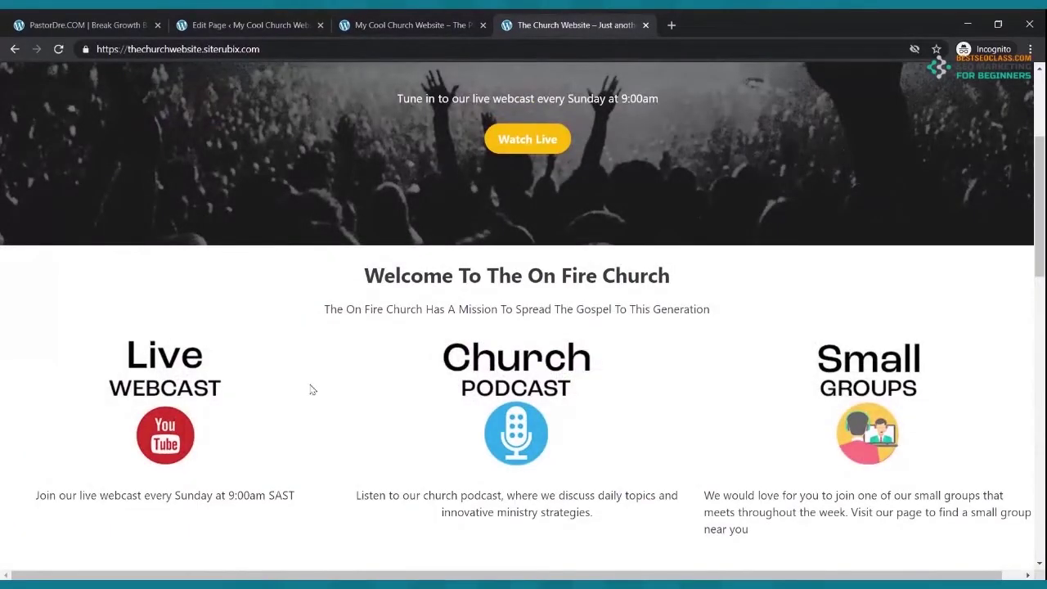
left_click(266, 31)
left_click(448, 400)
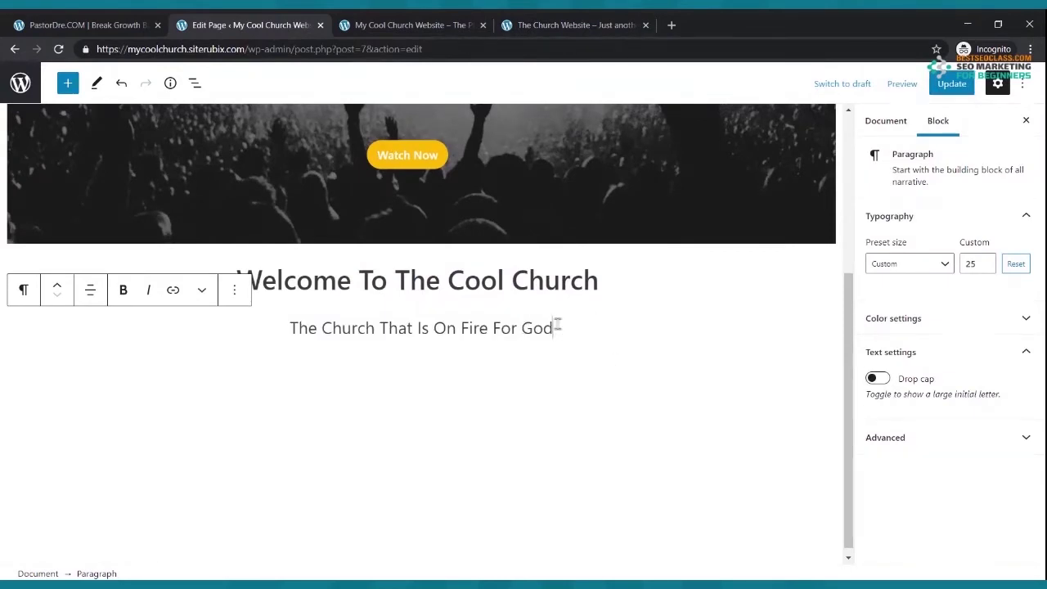
- Insert a Columns block with the 33 / 33 / 33 layout under the tagline and update
left_click(69, 83)
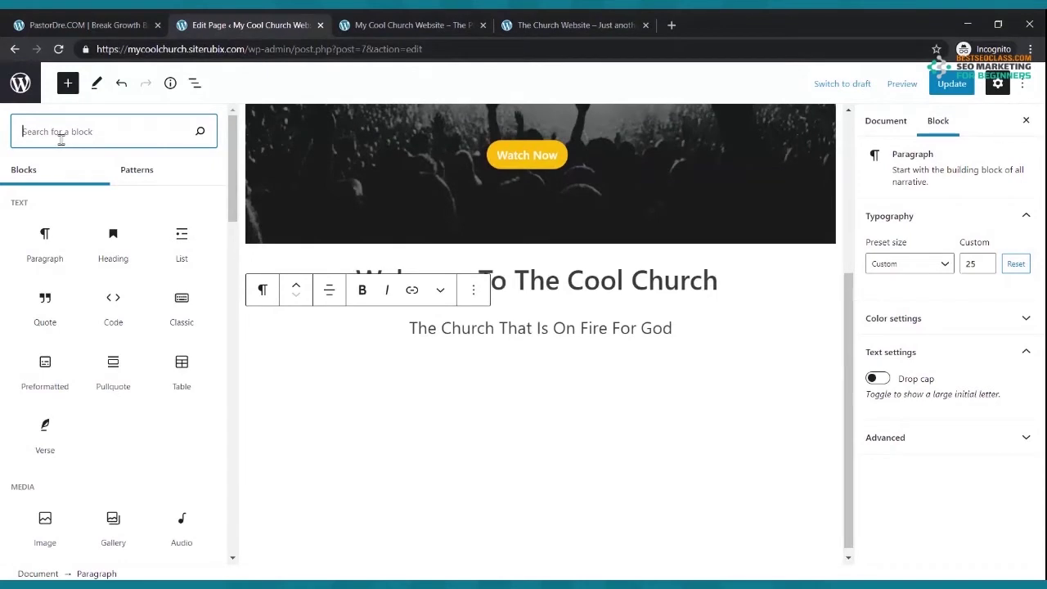
type("co")
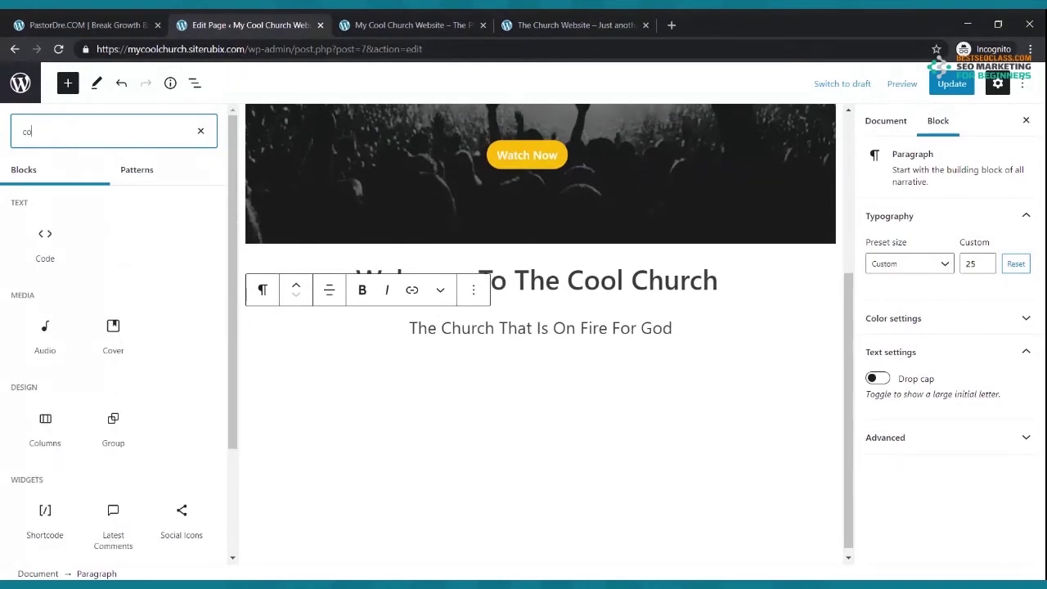
type("lumns")
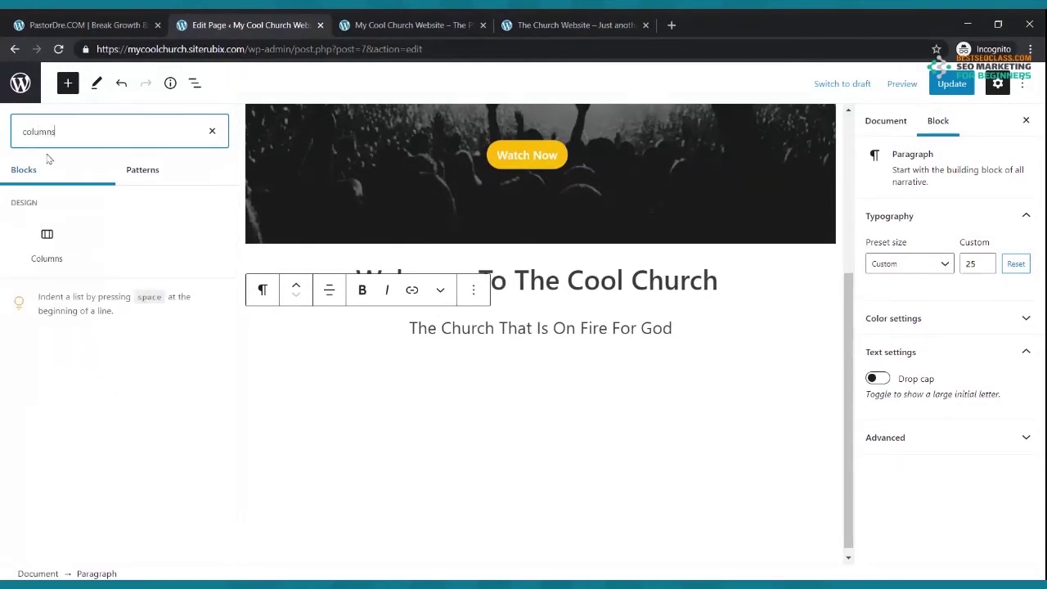
left_click(47, 241)
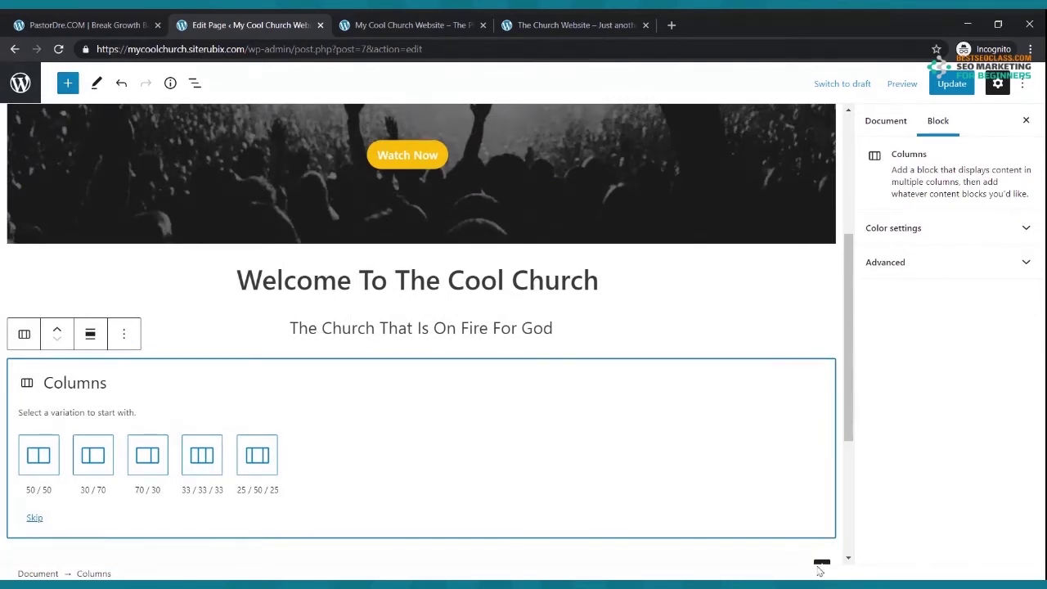
scroll(820, 523, "down", 2)
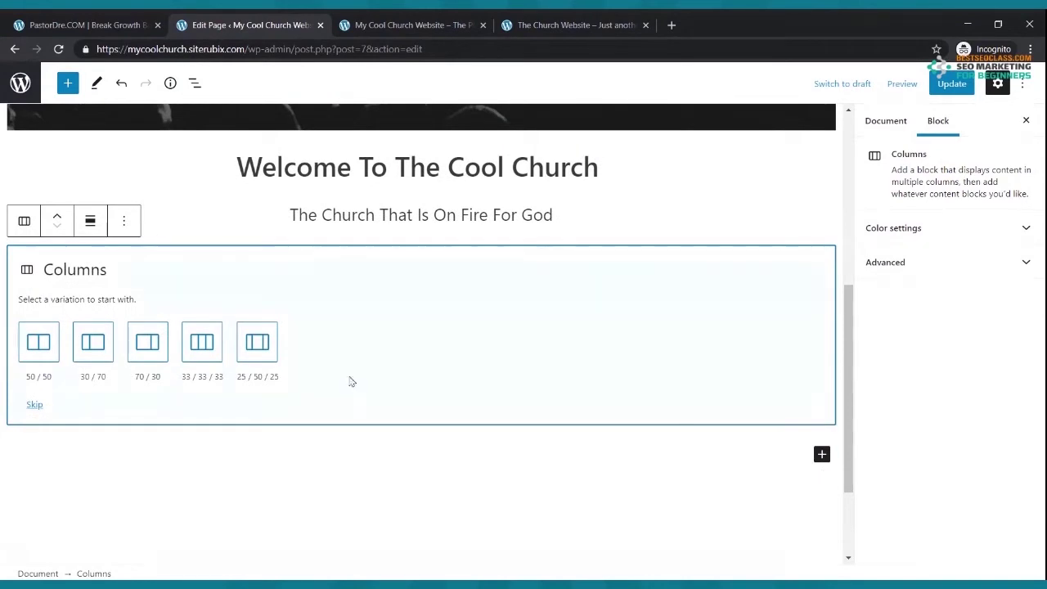
scroll(320, 383, "up", 4)
scroll(204, 411, "down", 2)
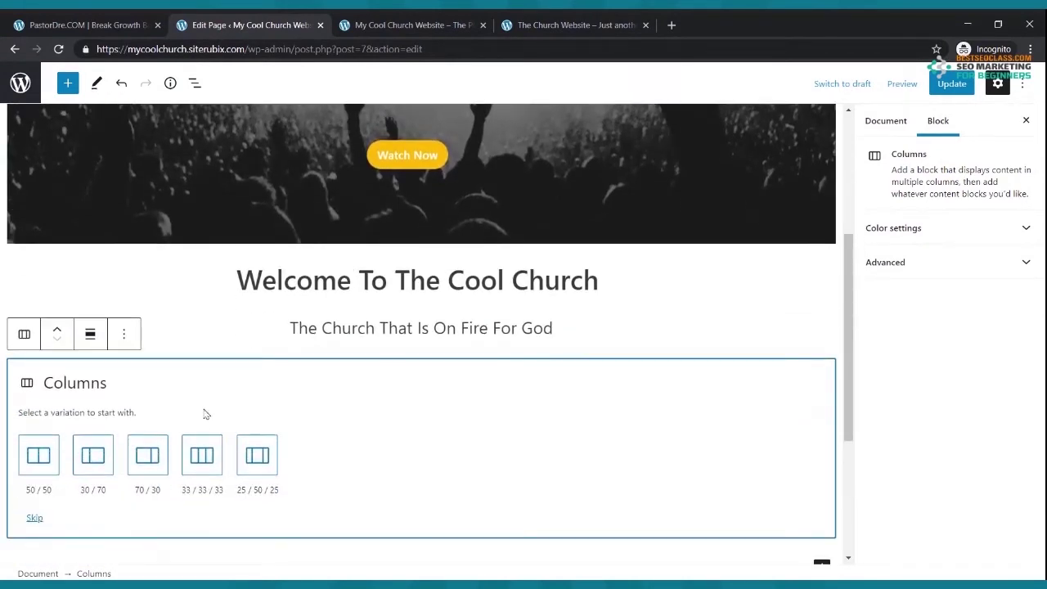
left_click(198, 456)
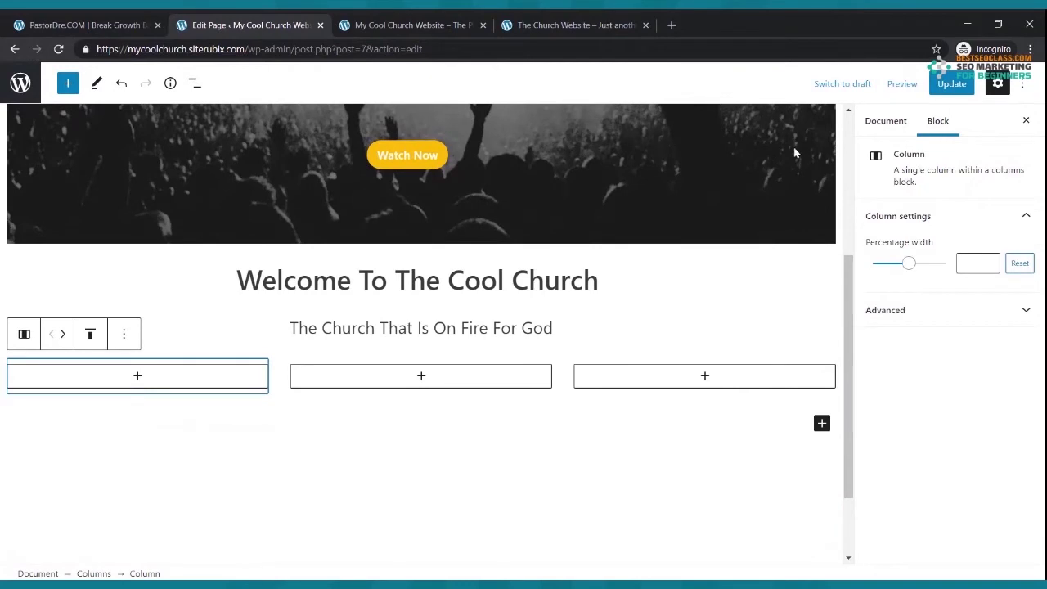
left_click(951, 84)
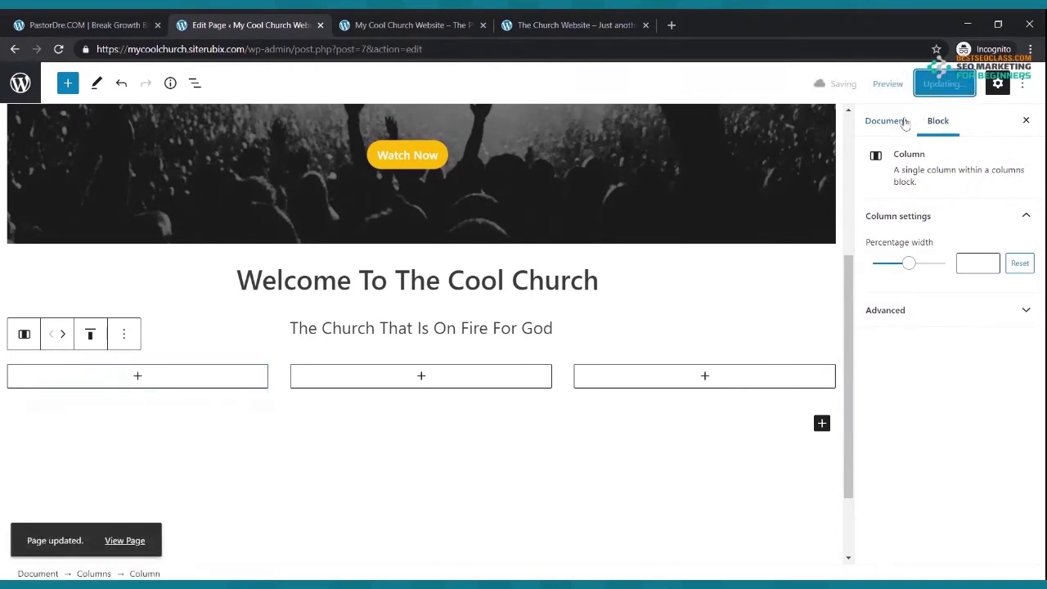
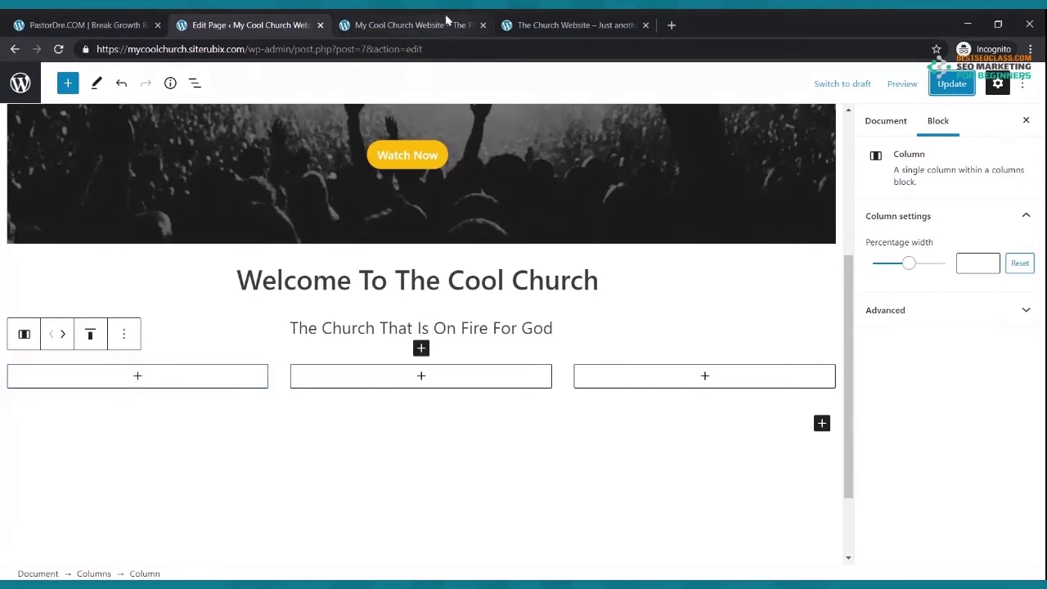
- After checking the reference church site, add an Image block with the Live Webcast graphic to the first column
key("ctrl+Tab")
key("ctrl+Tab")
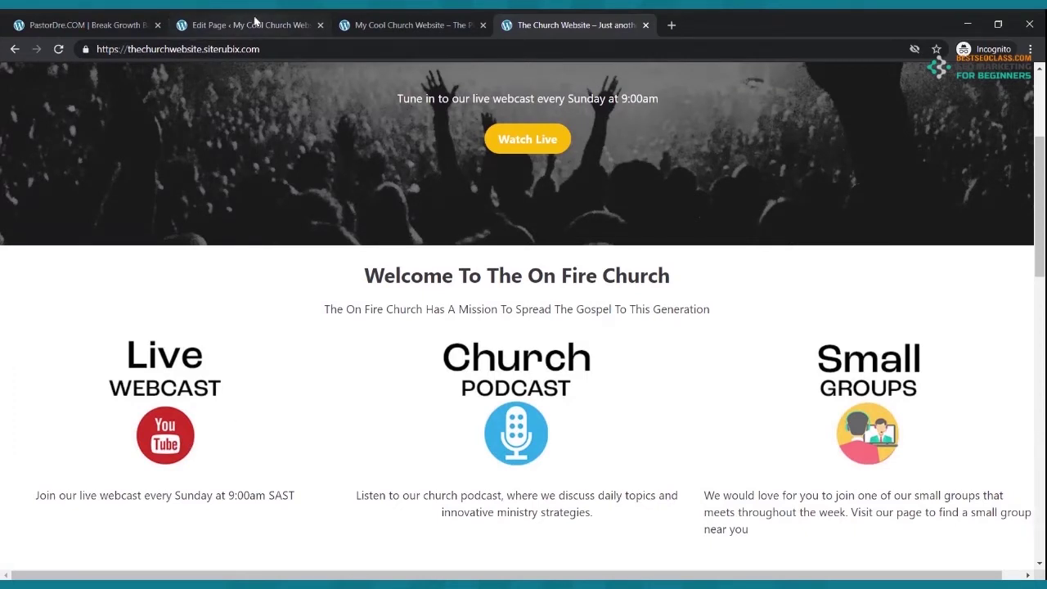
left_click(254, 24)
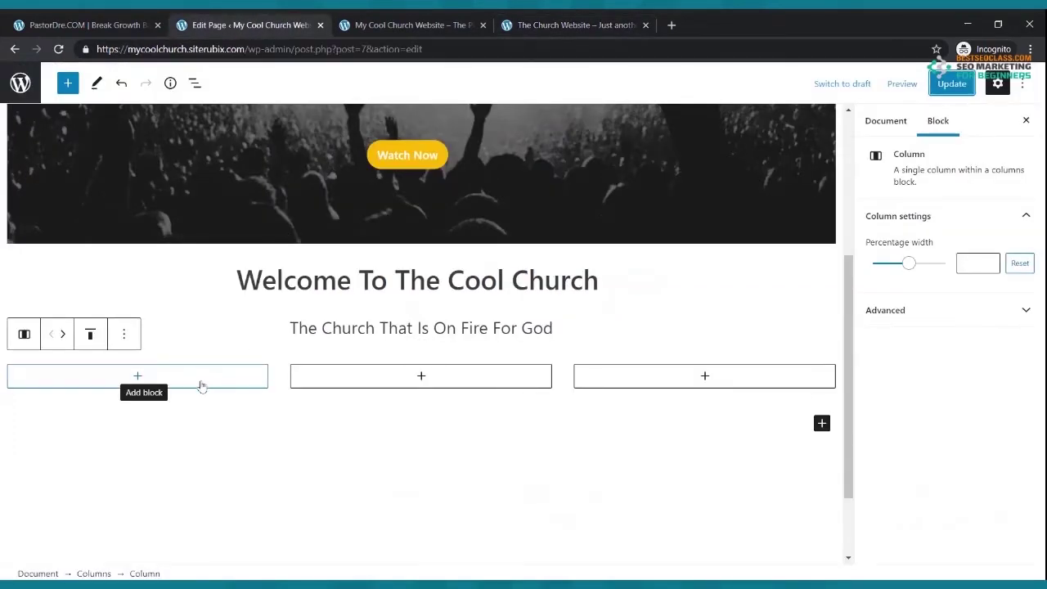
left_click(138, 377)
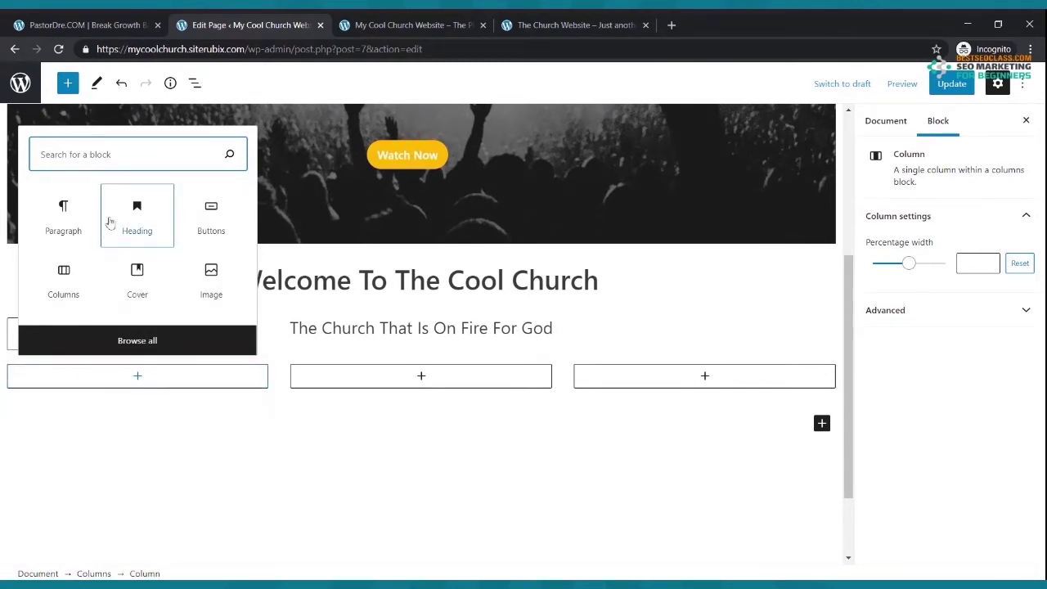
type("cmag")
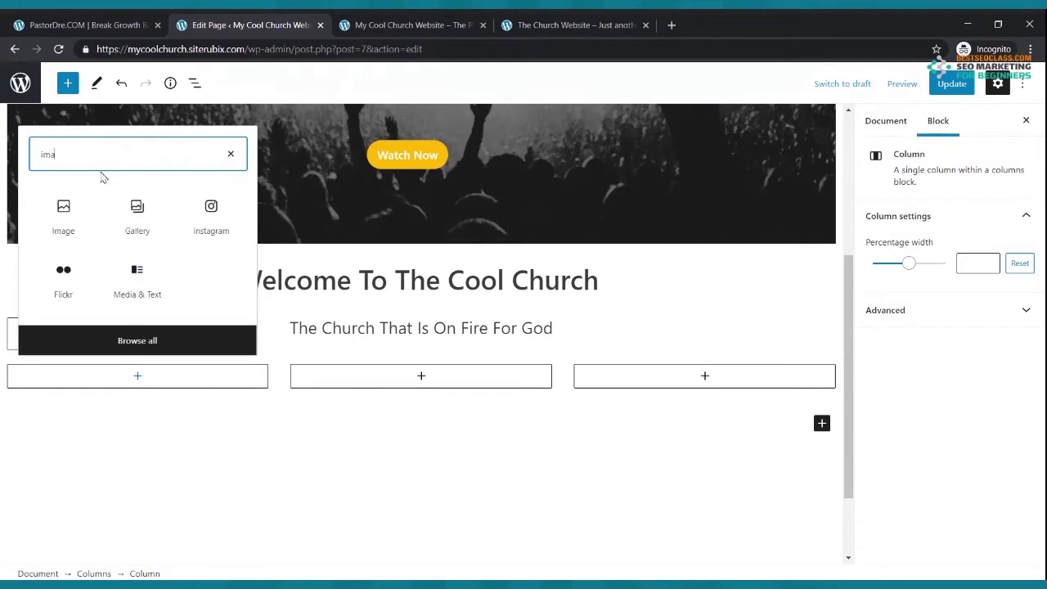
left_click(77, 234)
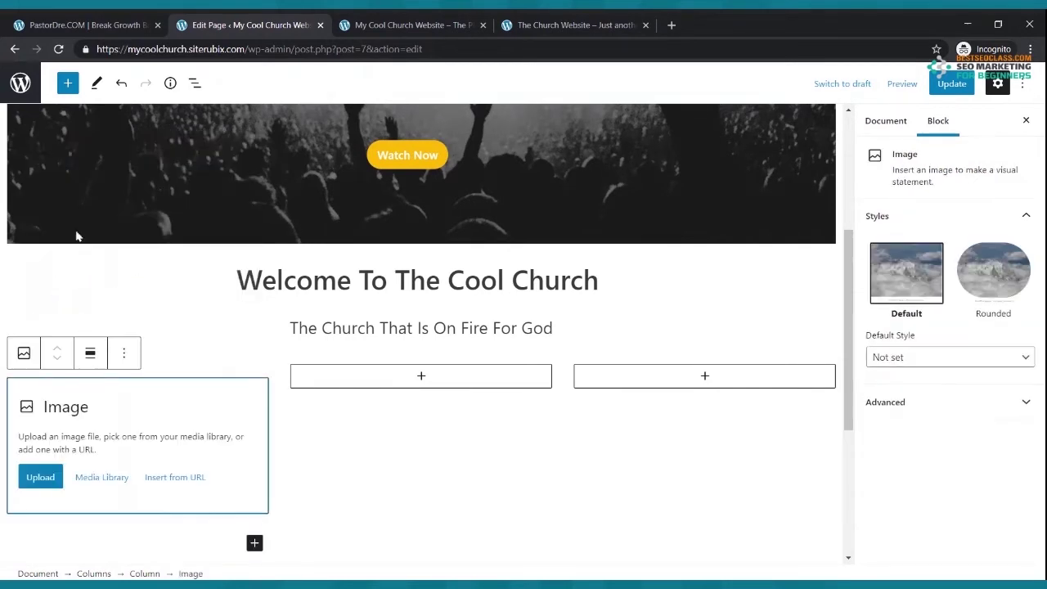
left_click(48, 474)
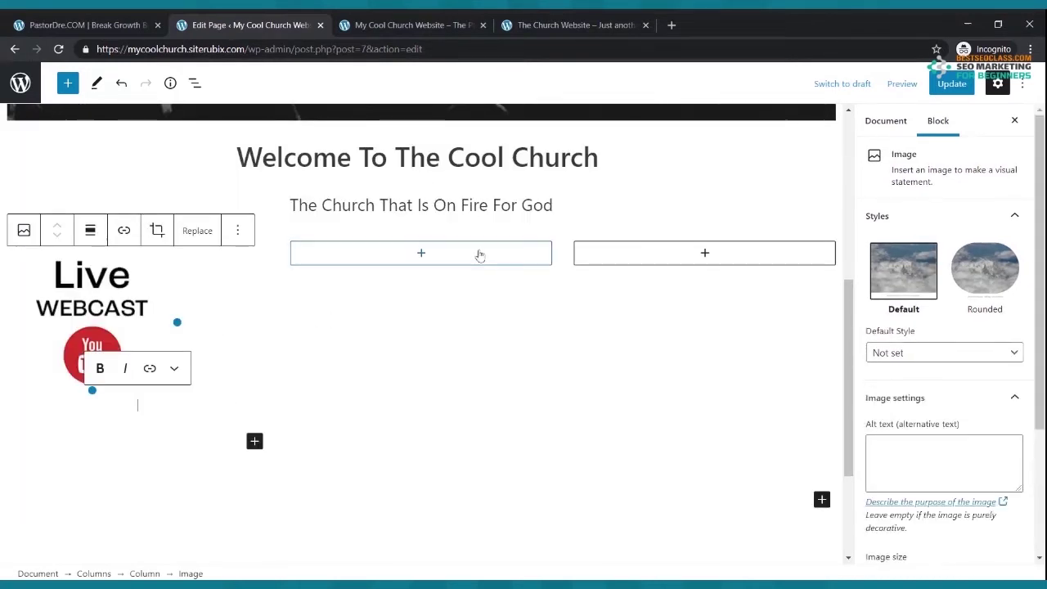
left_click(422, 254)
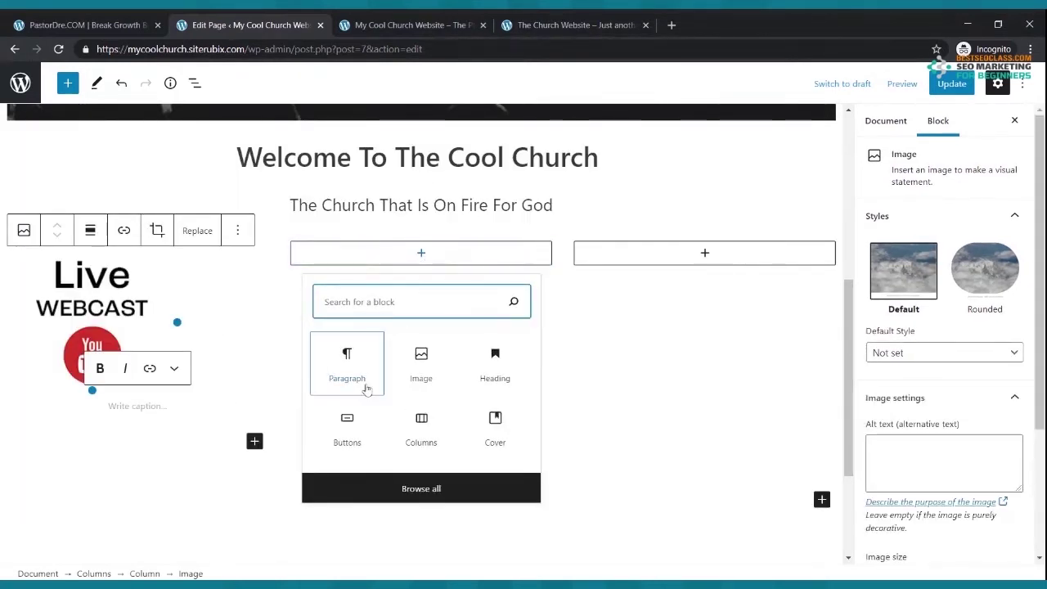
- Add an Image block with the Church Podcast graphic to the second column
left_click(403, 370)
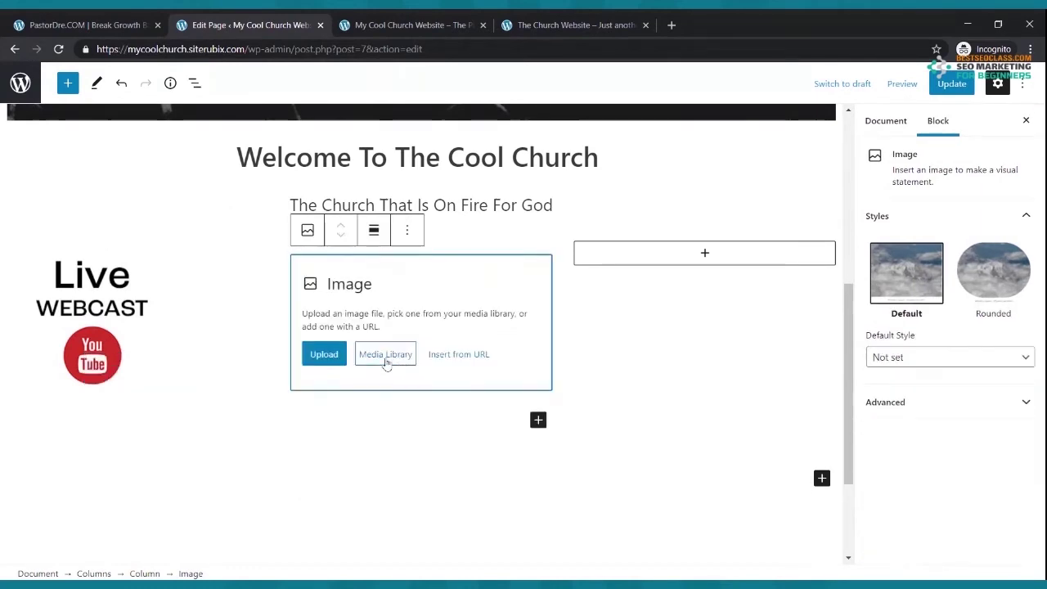
left_click(329, 353)
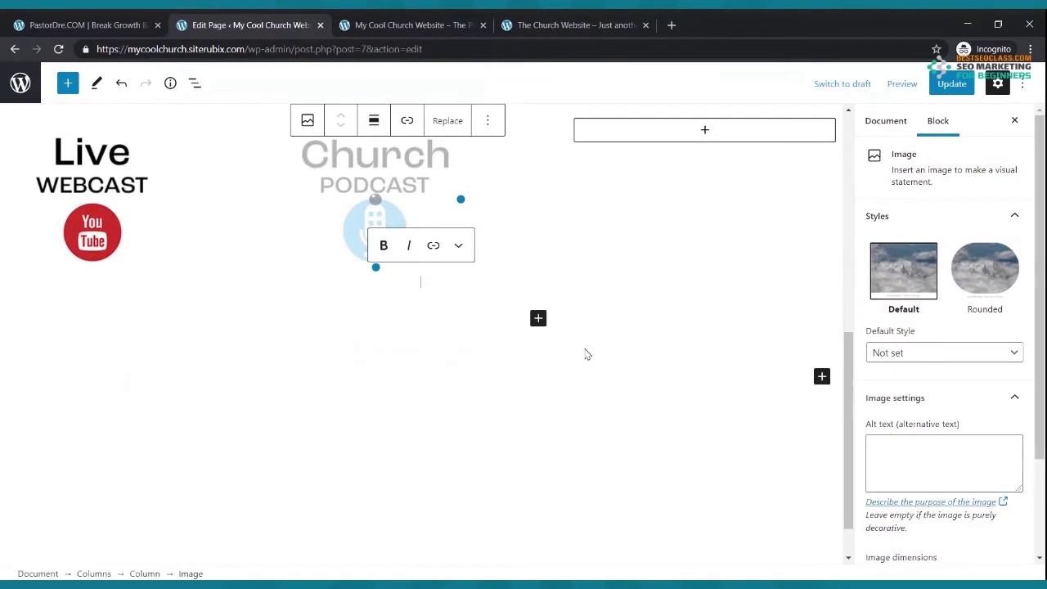
scroll(605, 327, "up", 2)
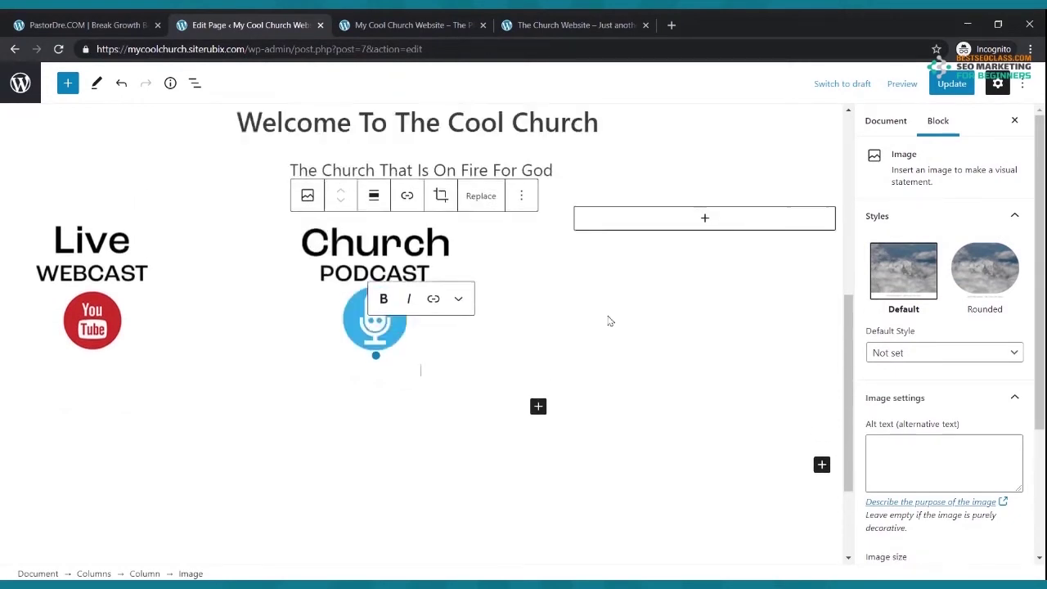
- Add the Small Groups graphic to the third column and update the page
left_click(708, 244)
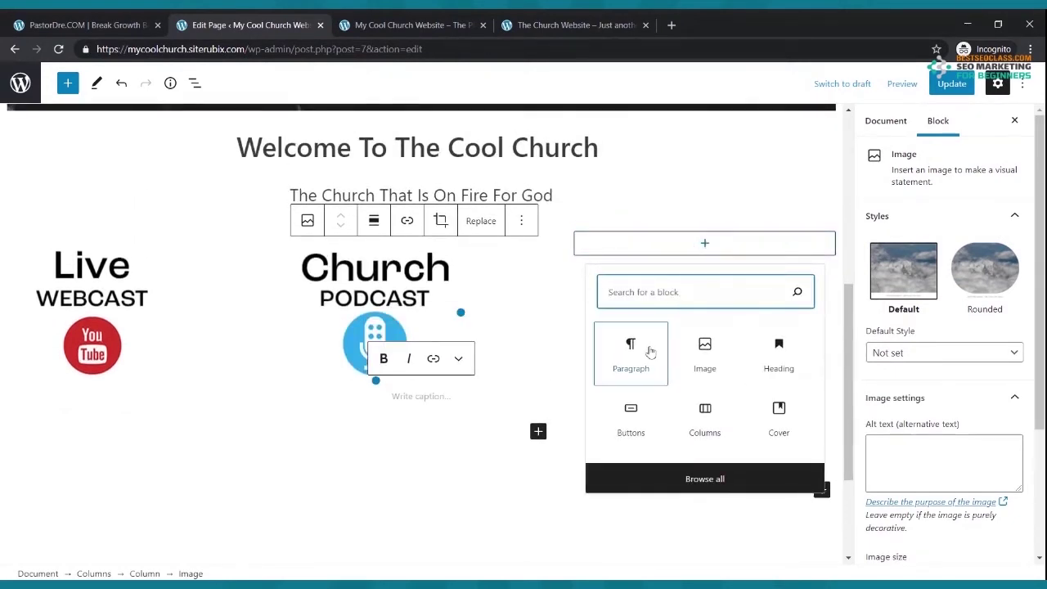
left_click(696, 352)
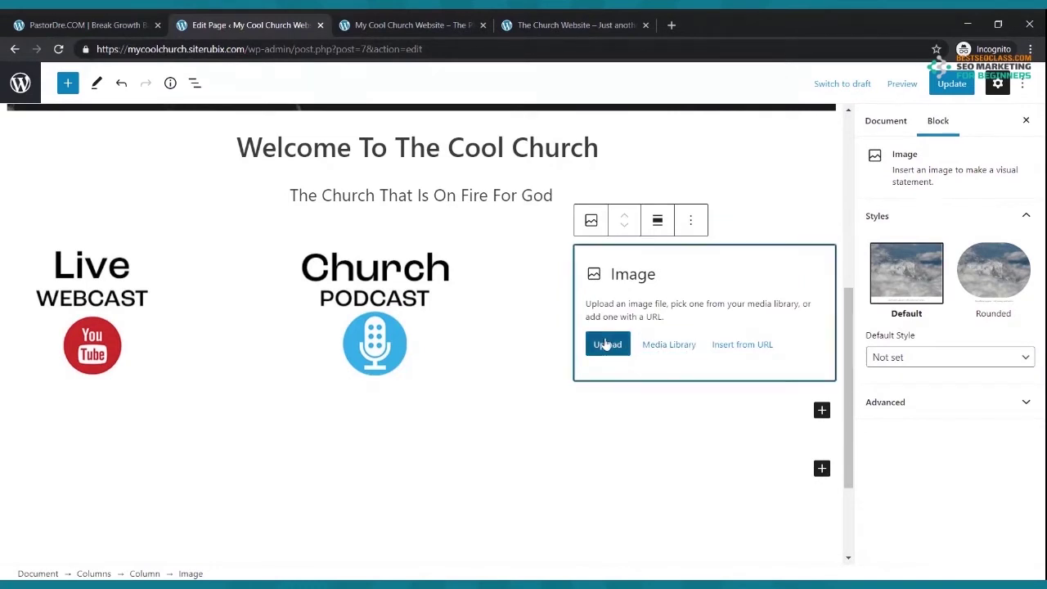
left_click(607, 345)
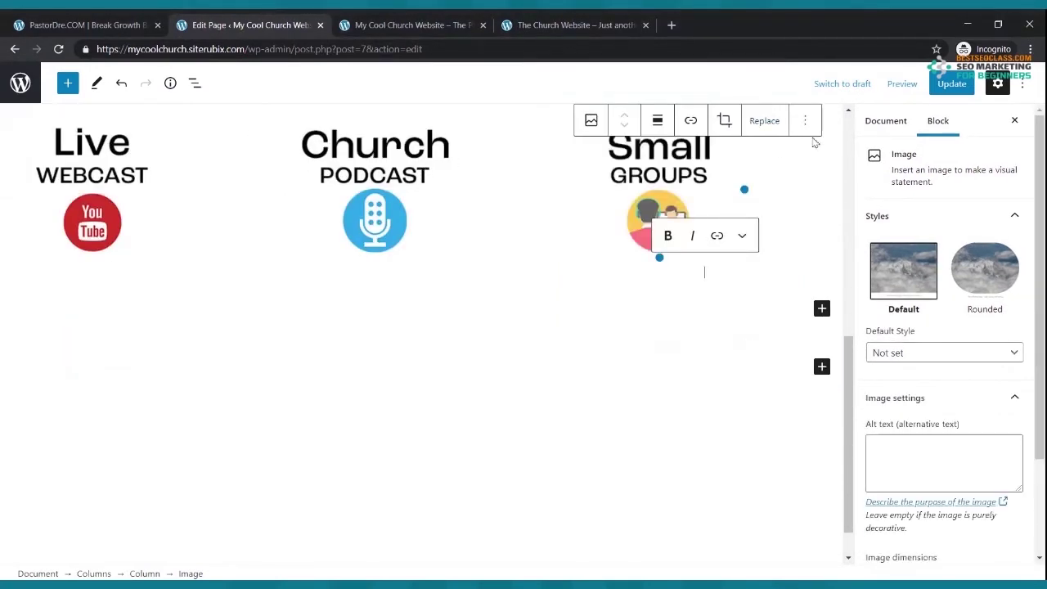
left_click(952, 84)
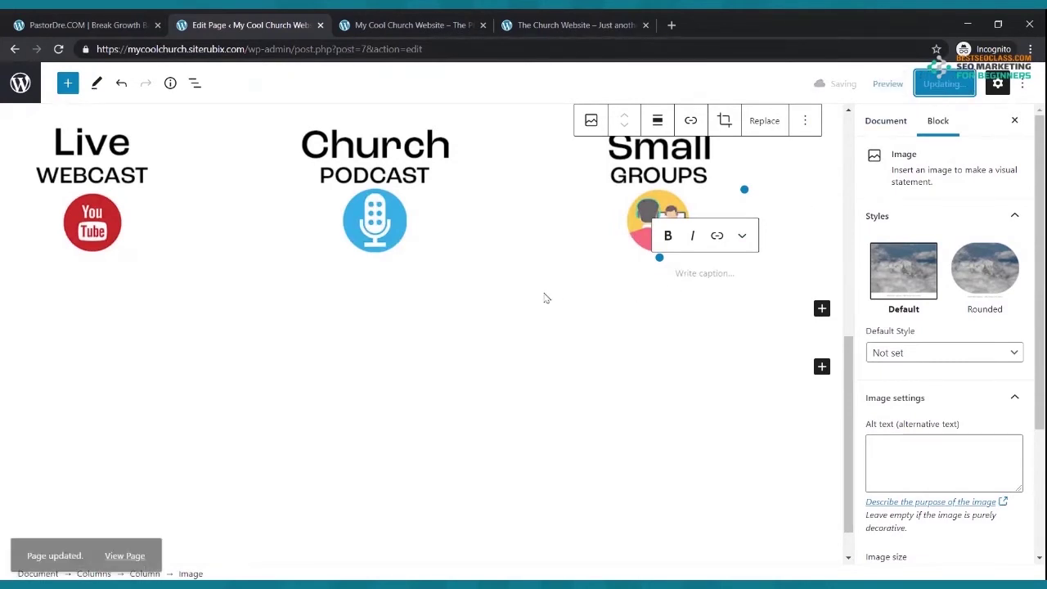
scroll(544, 298, "up", 3)
- Refresh the live homepage, scroll to the three column images, and return to the editor
left_click(424, 25)
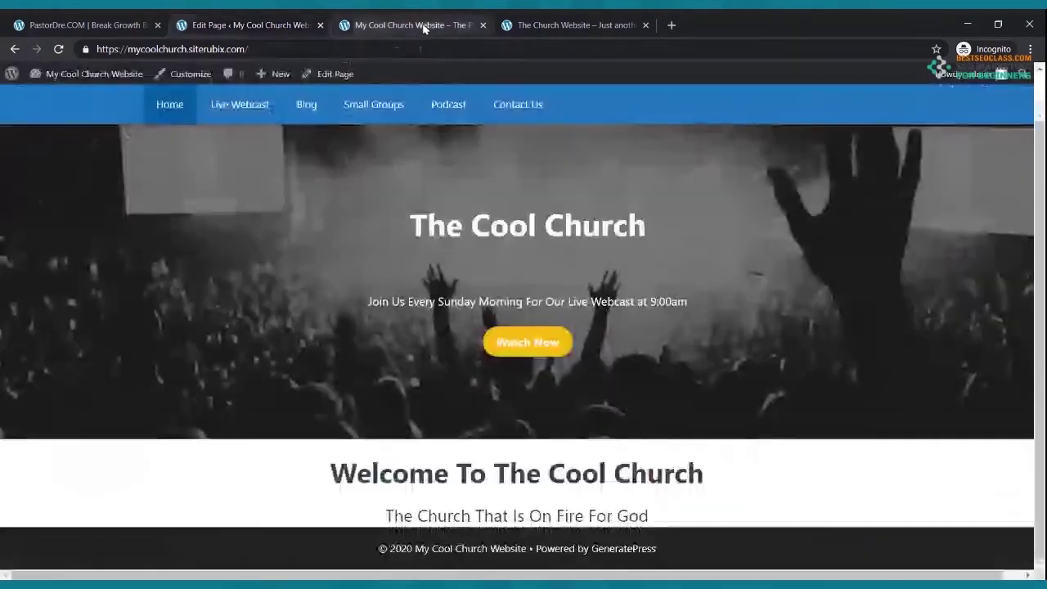
left_click(58, 49)
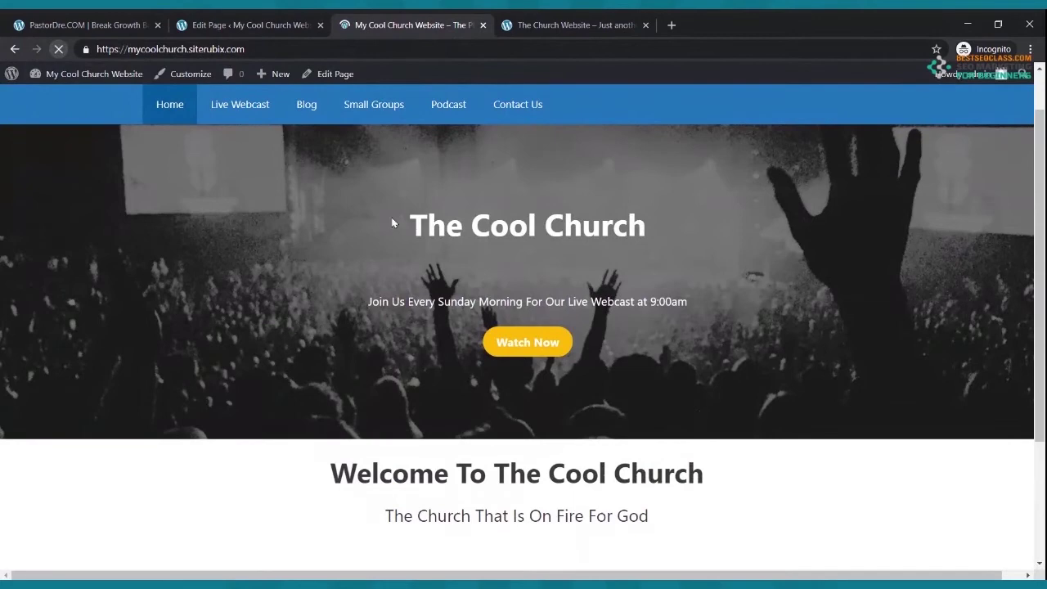
scroll(397, 208, "down", 3)
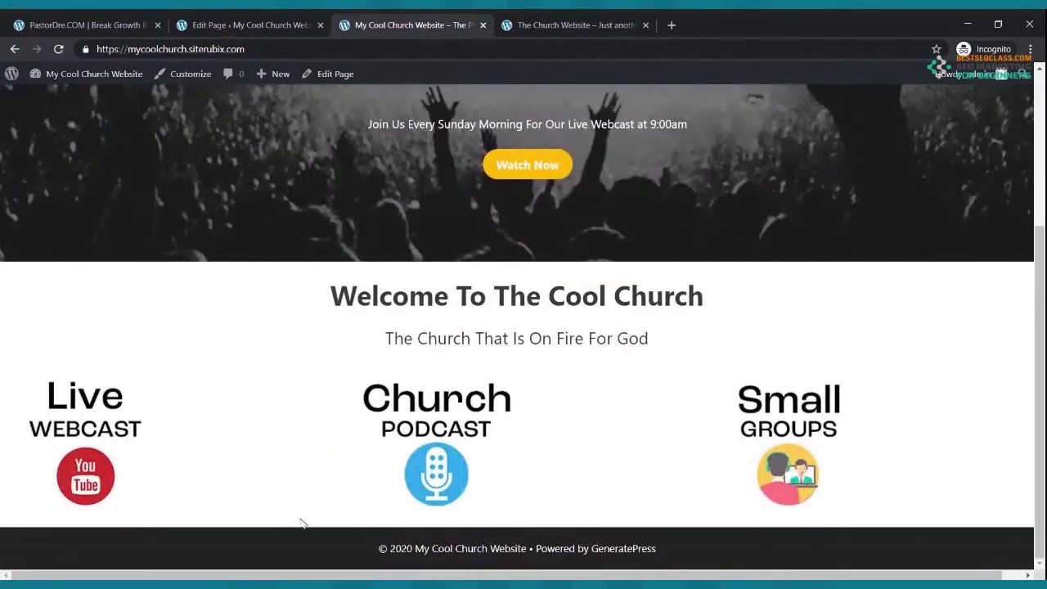
left_click(245, 25)
left_click(92, 419)
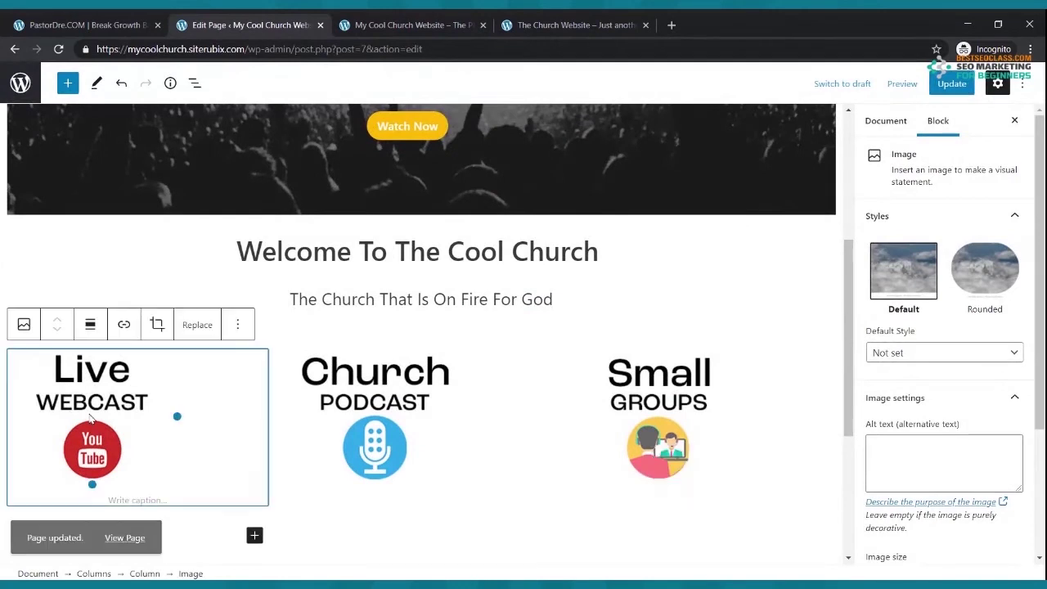
- Align the Live Webcast, Church Podcast and Small Groups images to center and update the page
left_click(92, 324)
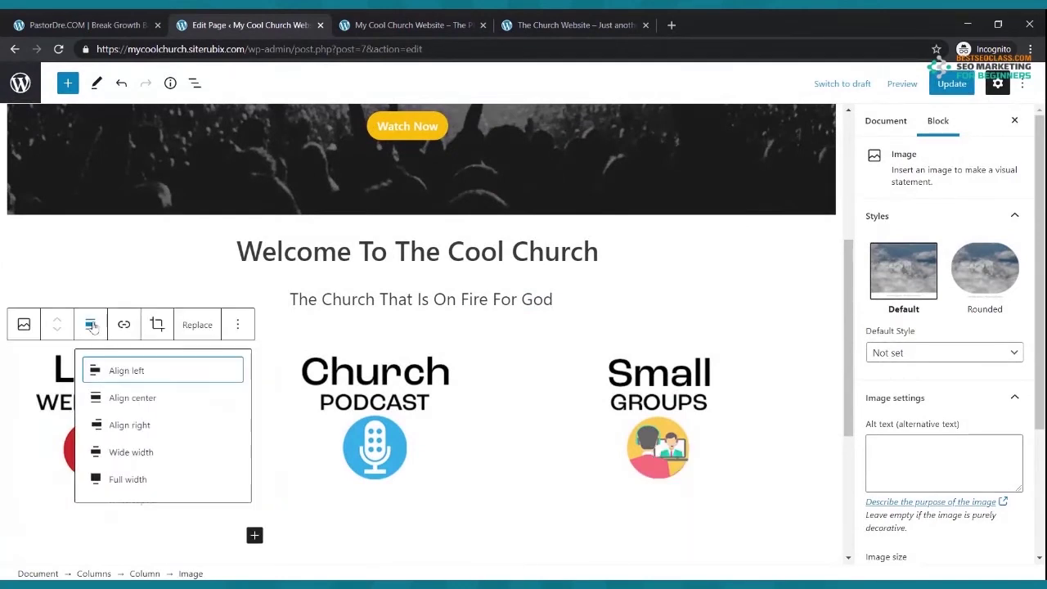
left_click(123, 397)
left_click(366, 421)
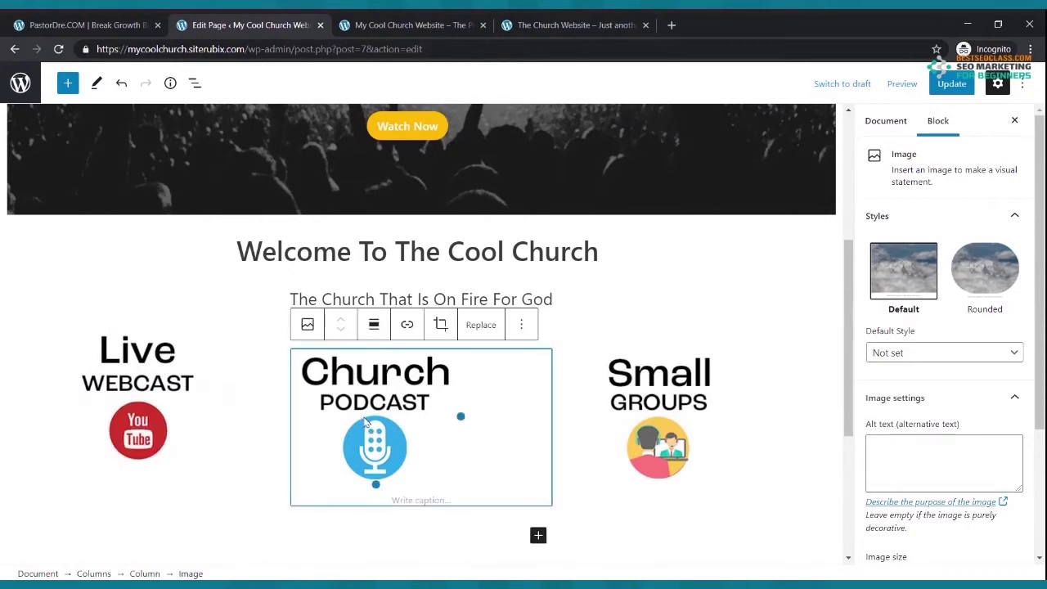
left_click(374, 325)
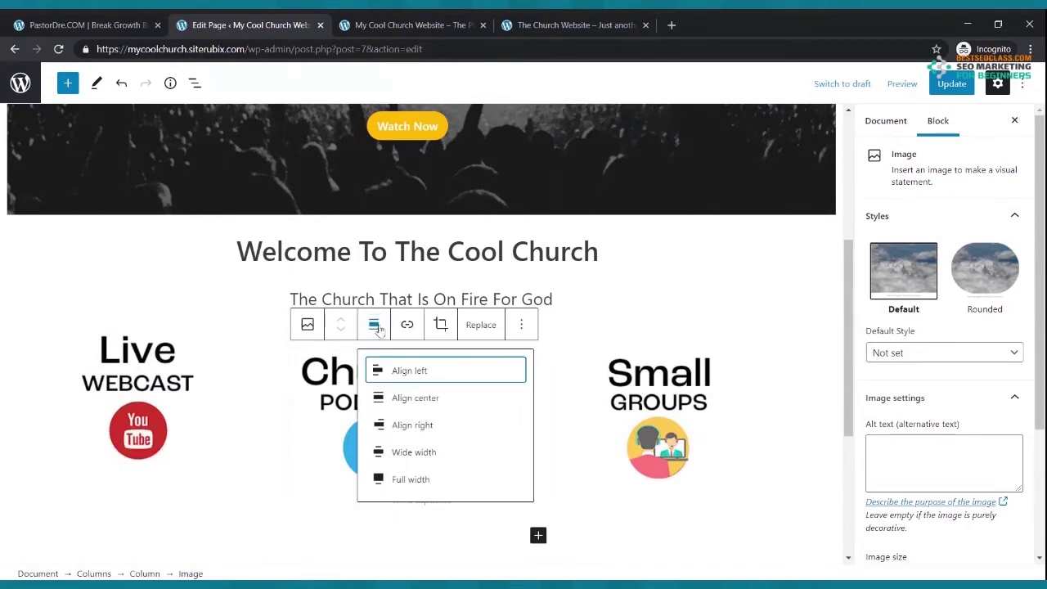
left_click(404, 399)
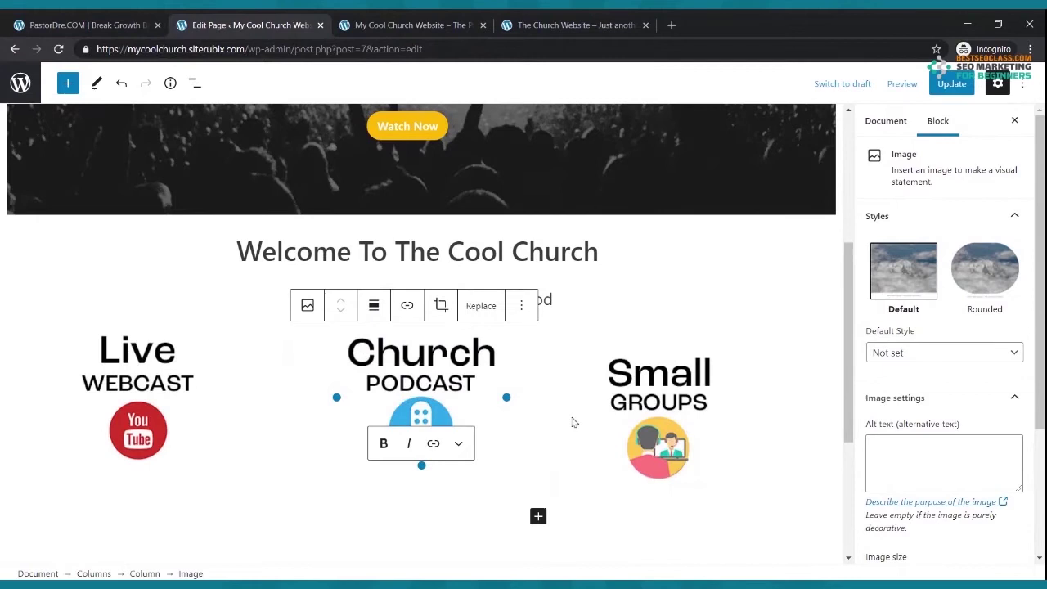
left_click(637, 406)
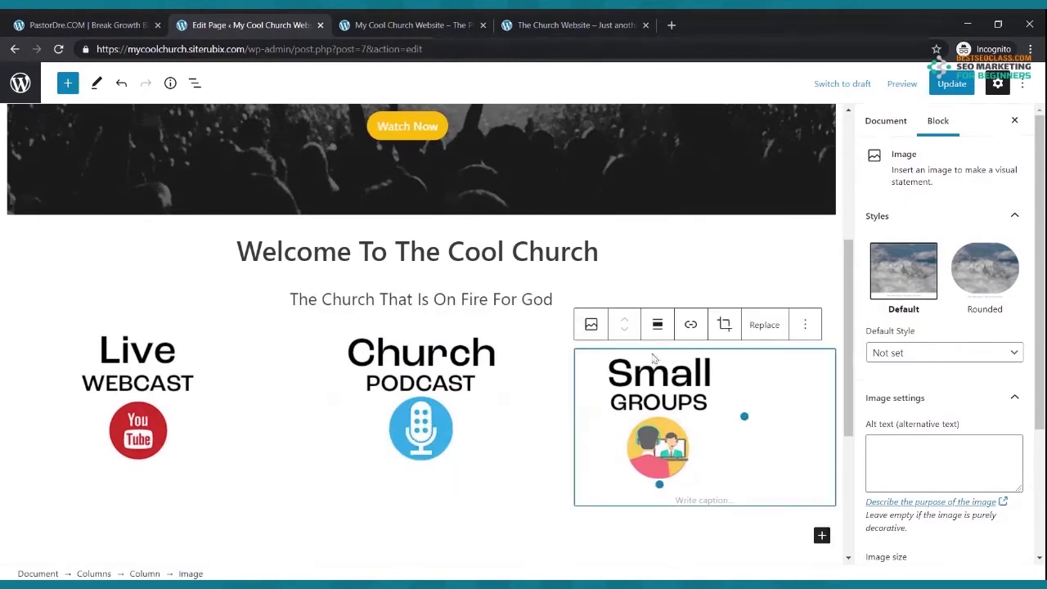
left_click(660, 329)
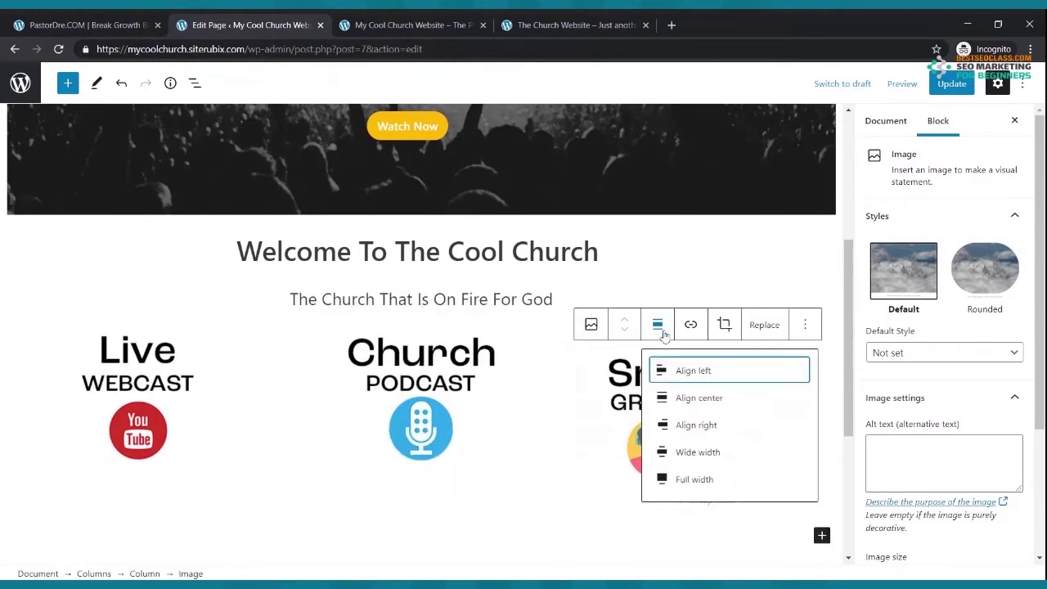
left_click(696, 399)
left_click(952, 84)
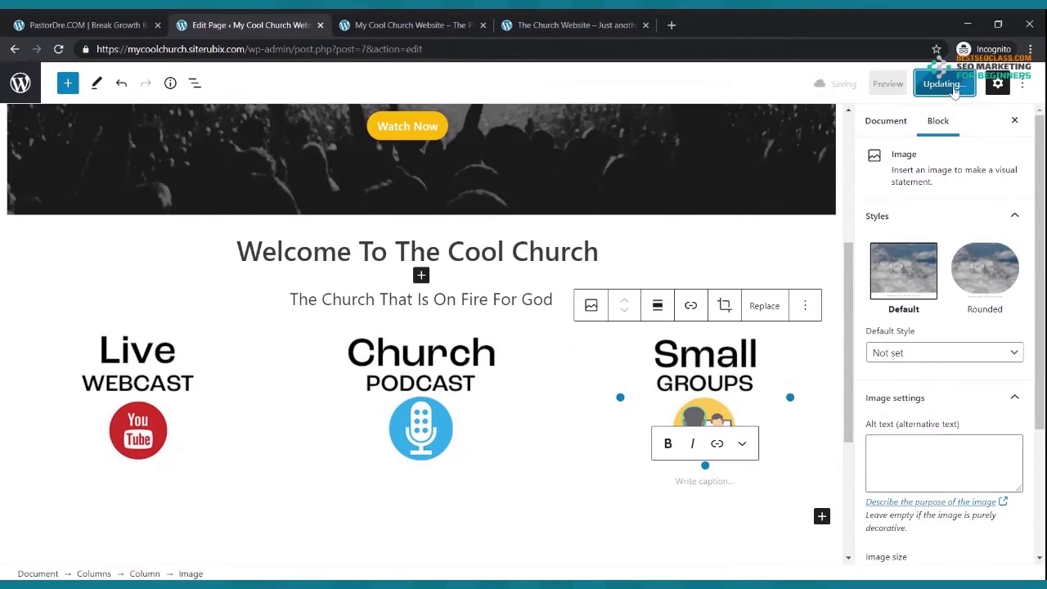
left_click(451, 23)
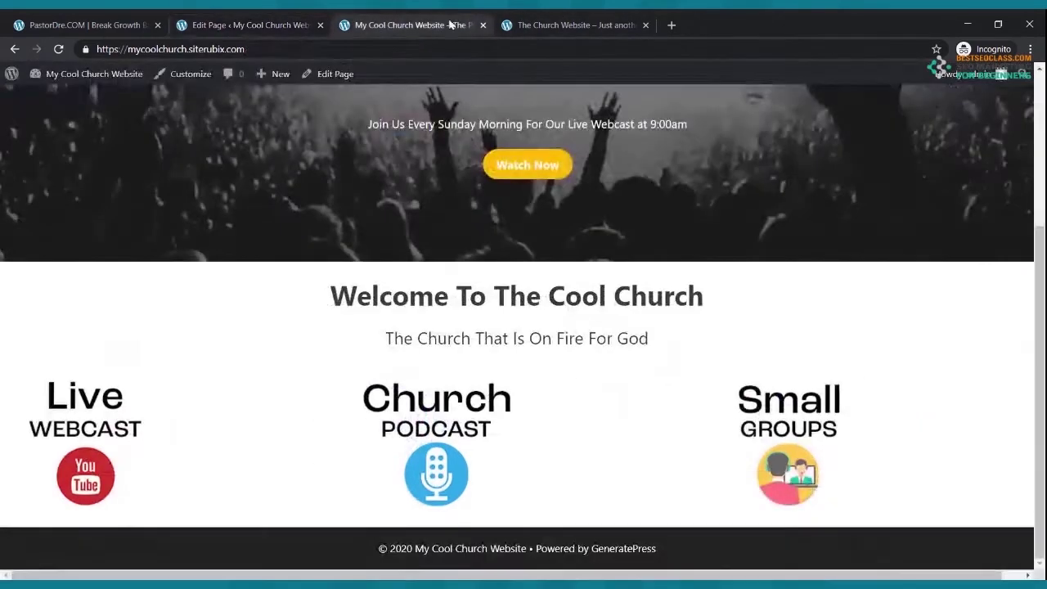
left_click(59, 50)
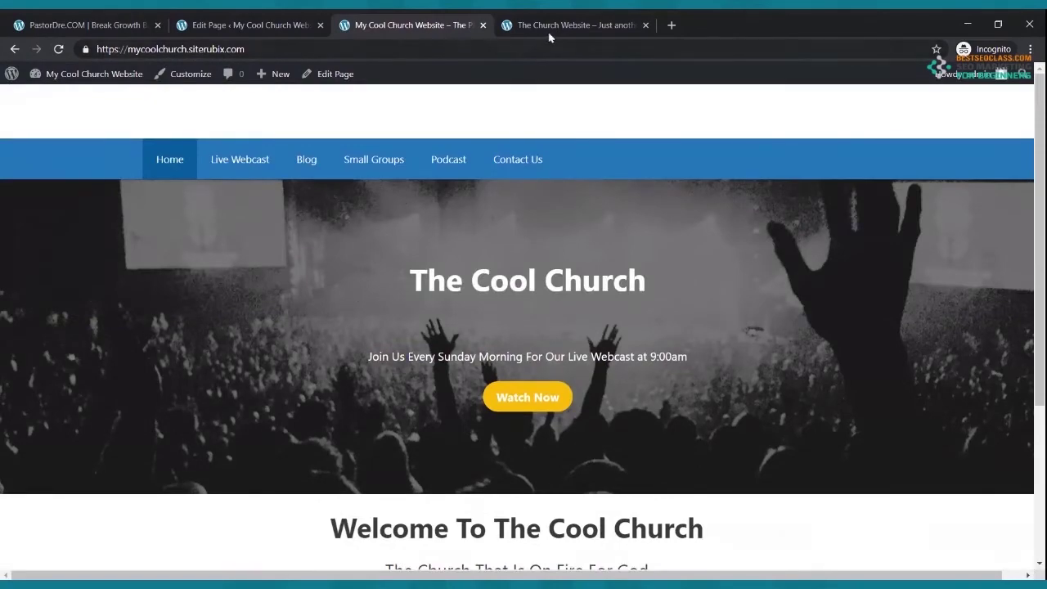
left_click(573, 25)
scroll(553, 248, "up", 3)
scroll(553, 248, "down", 6)
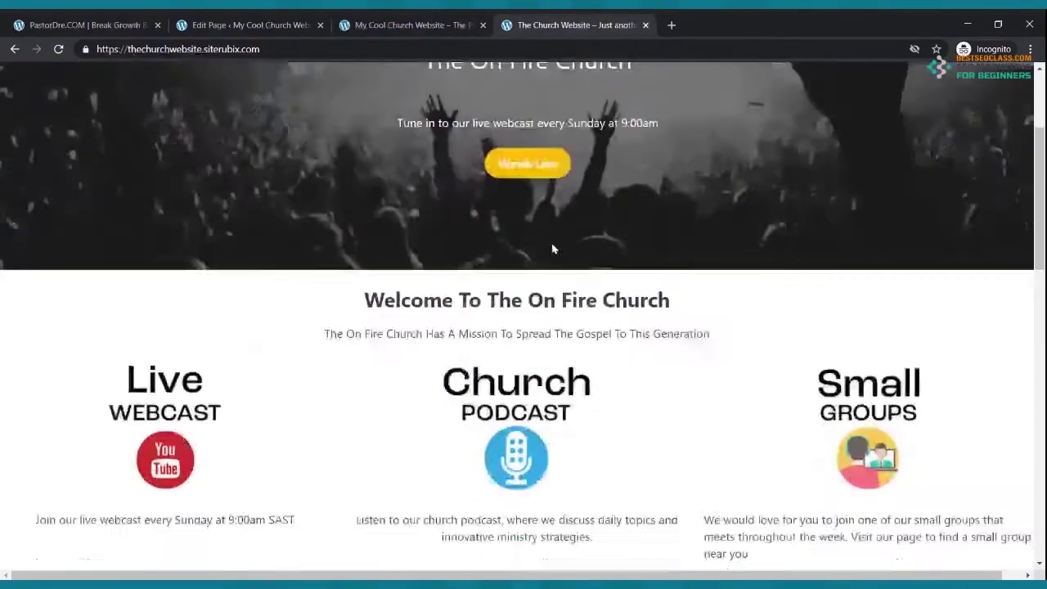
scroll(553, 248, "up", 4)
left_click(415, 29)
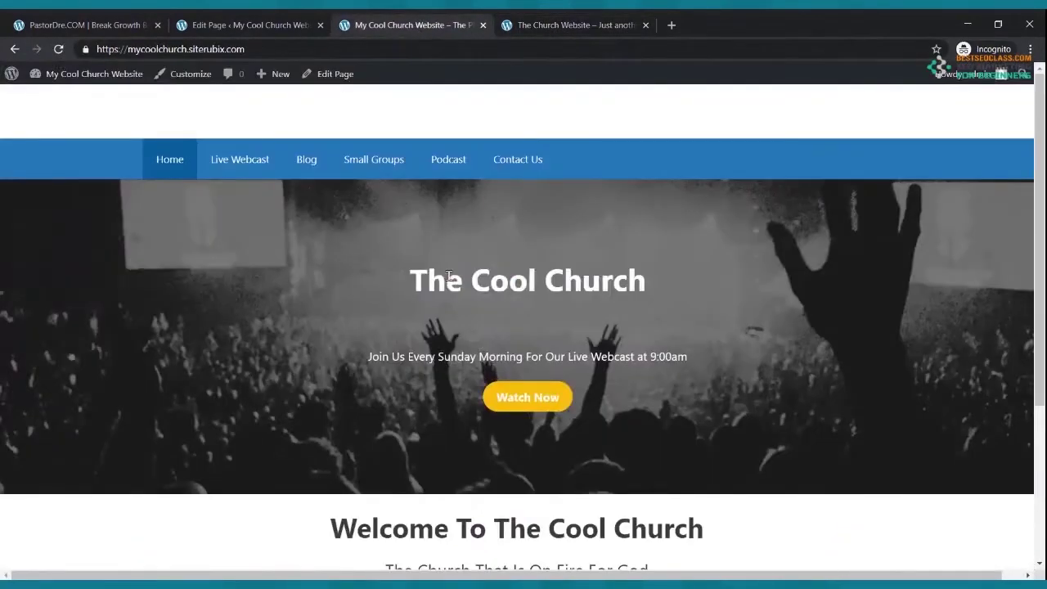
scroll(453, 249, "down", 5)
scroll(456, 253, "up", 5)
left_click(540, 22)
left_click(409, 24)
scroll(548, 342, "down", 5)
scroll(549, 343, "up", 5)
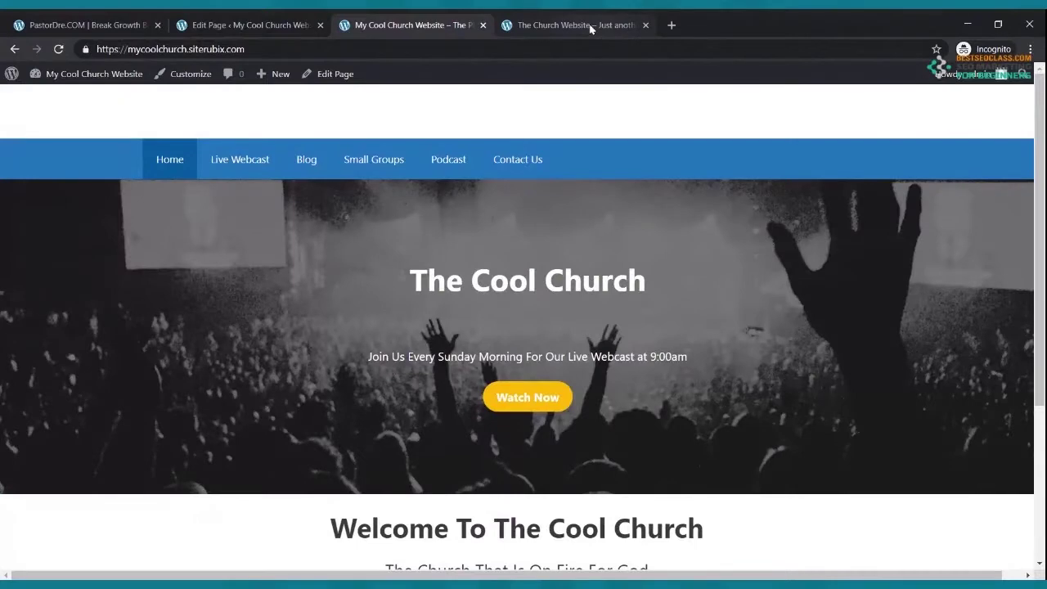
- Scroll through the On Fire Church site and the Cool Church live site to compare them
key("ctrl+Tab")
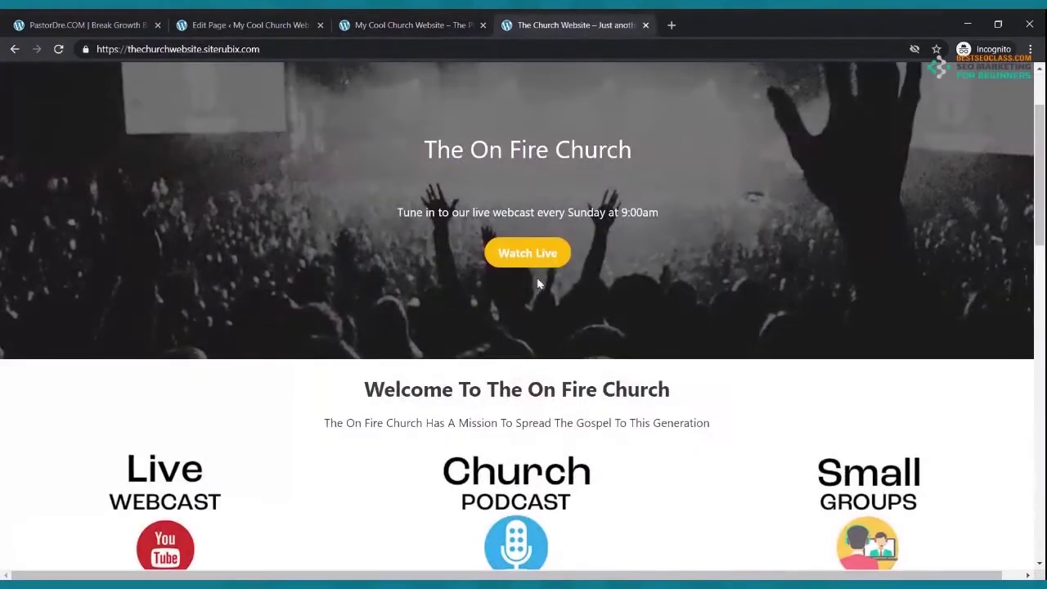
scroll(540, 282, "down", 3)
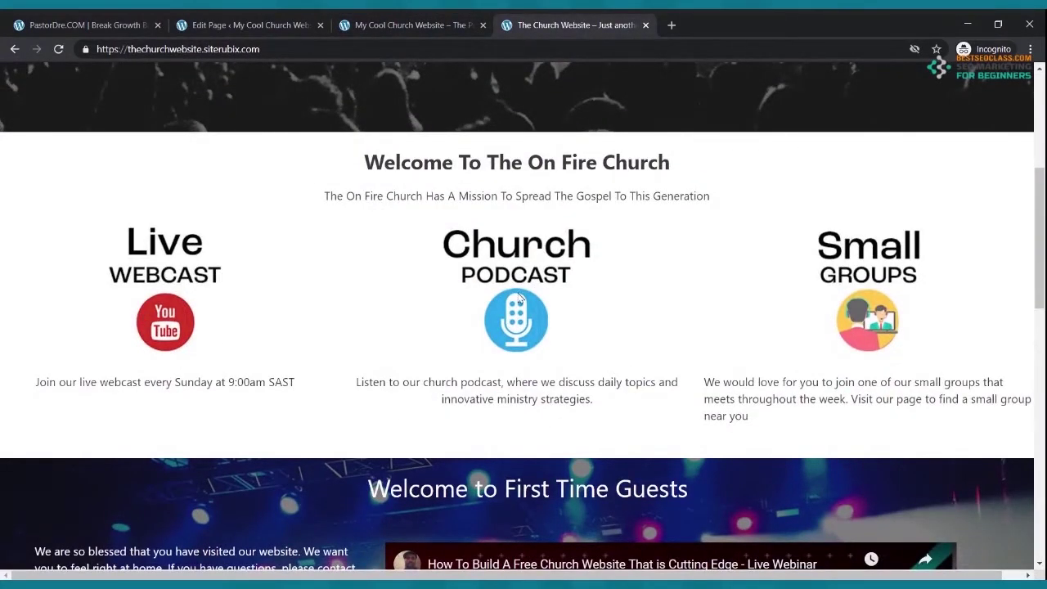
scroll(567, 305, "up", 5)
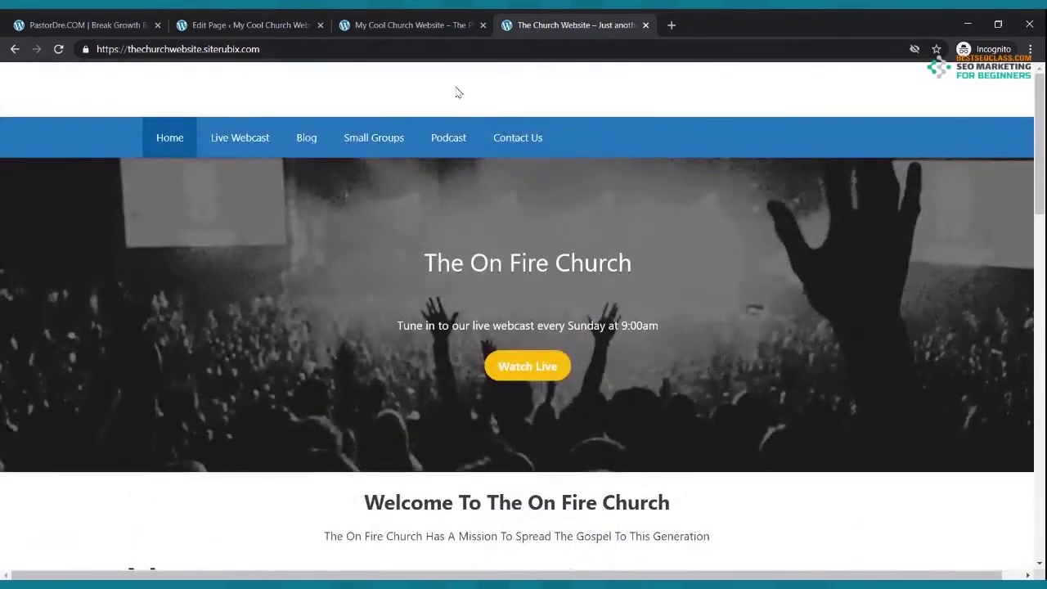
left_click(414, 29)
scroll(486, 345, "down", 3)
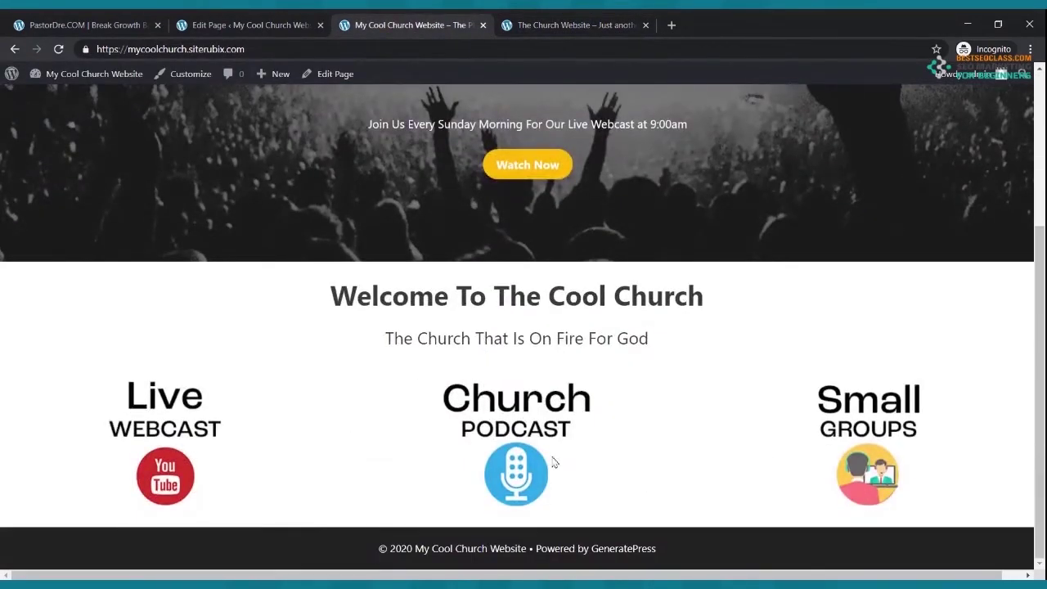
scroll(204, 270, "up", 3)
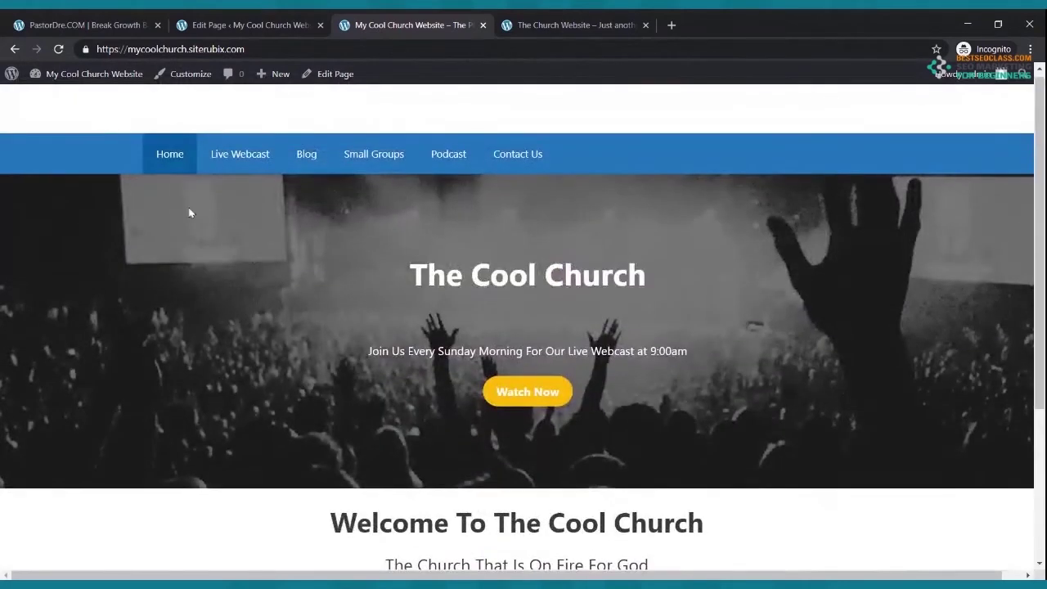
scroll(245, 188, "down", 3)
scroll(442, 328, "up", 3)
scroll(497, 318, "down", 3)
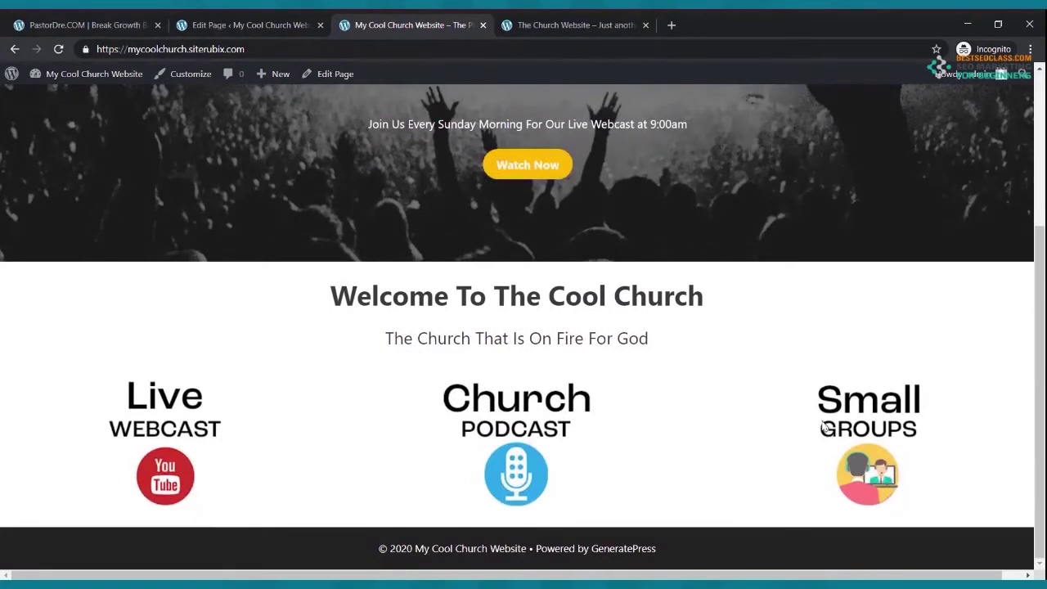
scroll(826, 425, "up", 3)
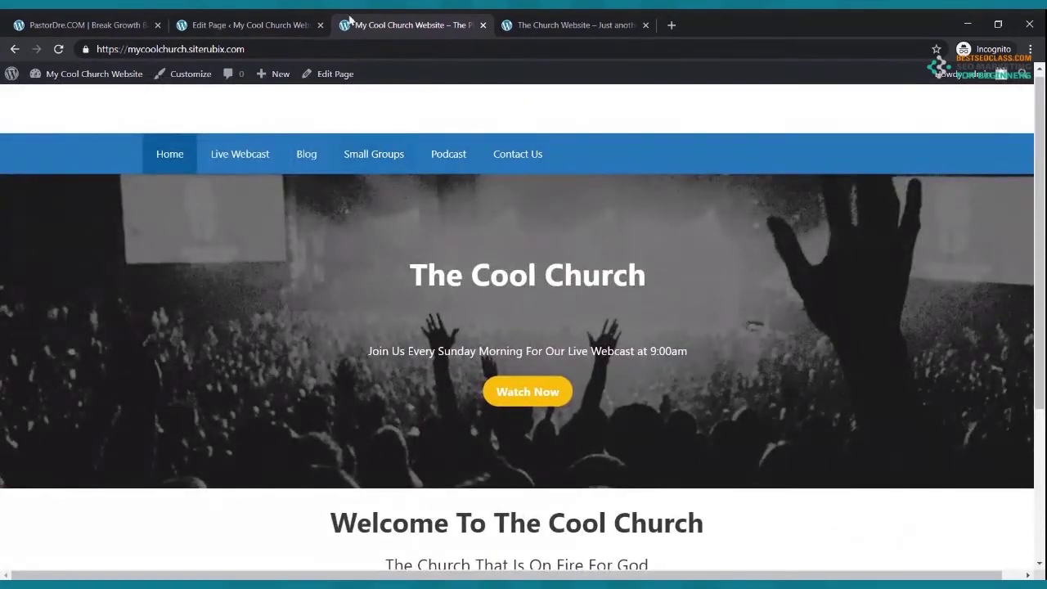
left_click(294, 23)
scroll(221, 367, "down", 2)
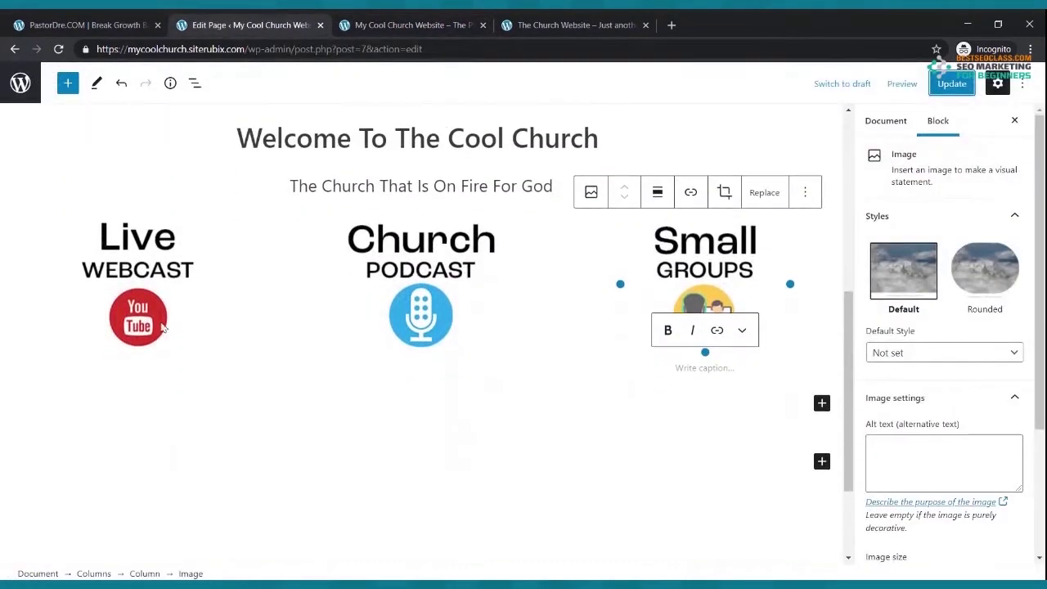
- Copy the Live Webcast page address from the live site and link the Live Webcast image to it
left_click(149, 307)
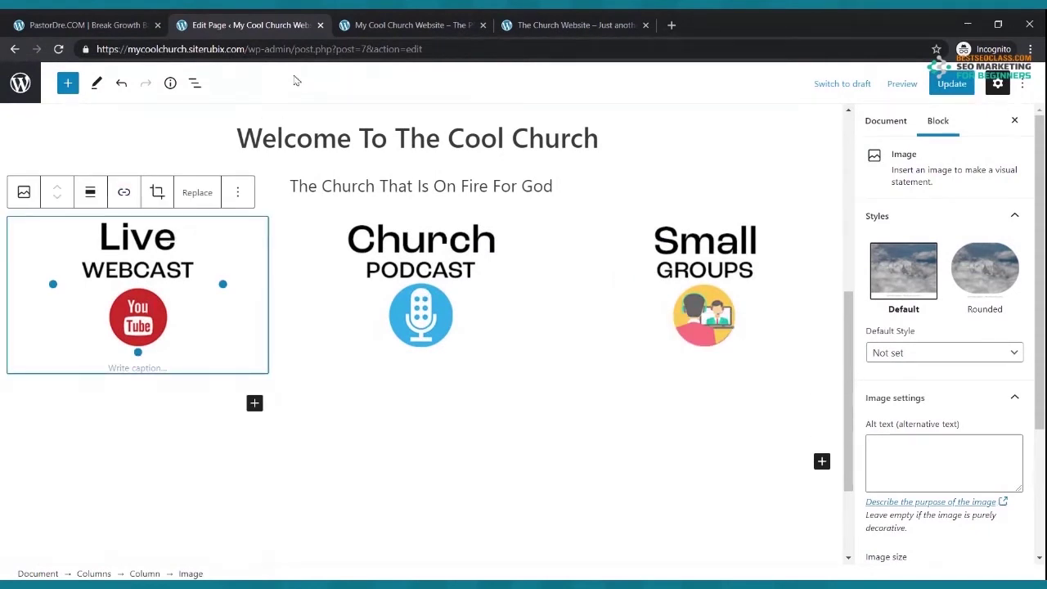
left_click(373, 26)
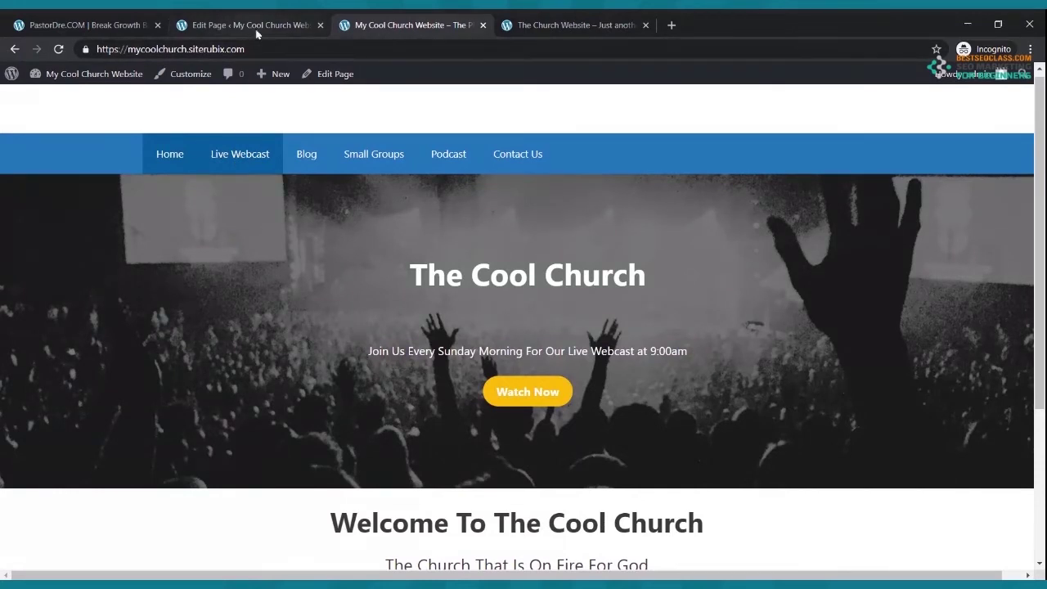
left_click(242, 155)
left_click(232, 51)
key("ctrl+c")
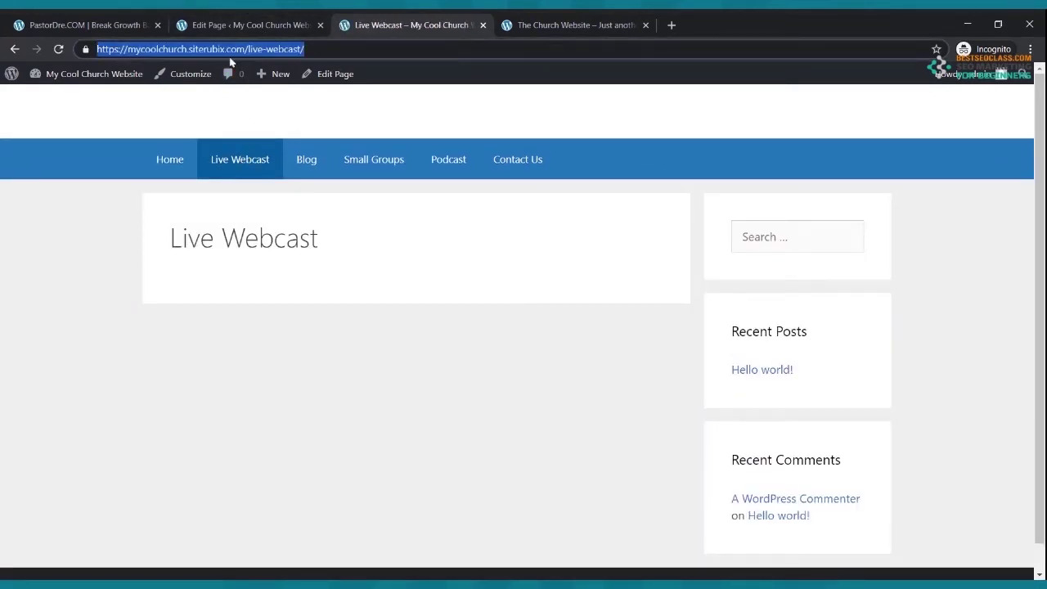
left_click(187, 159)
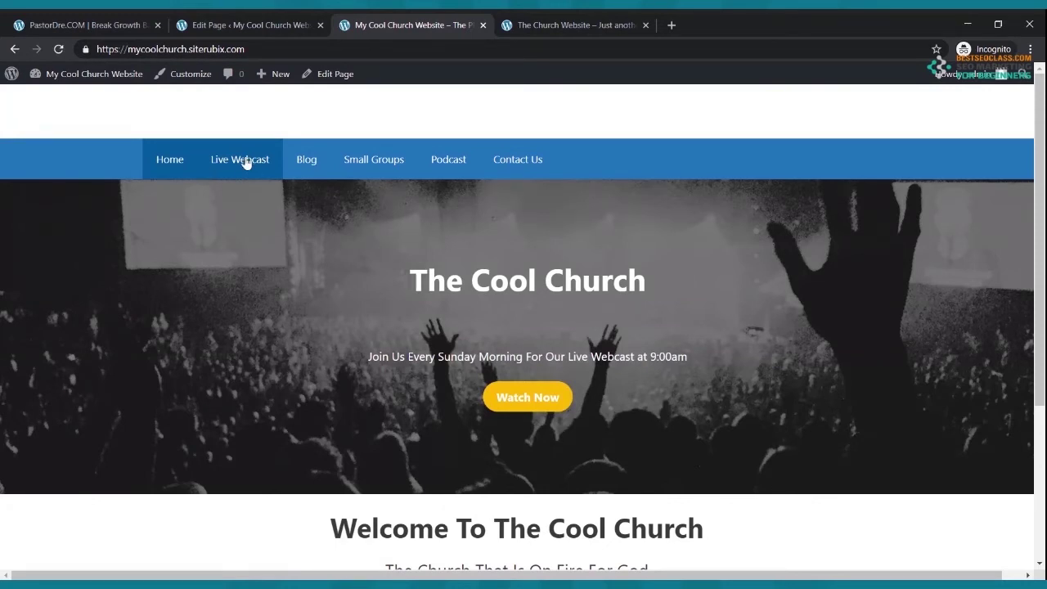
left_click(238, 26)
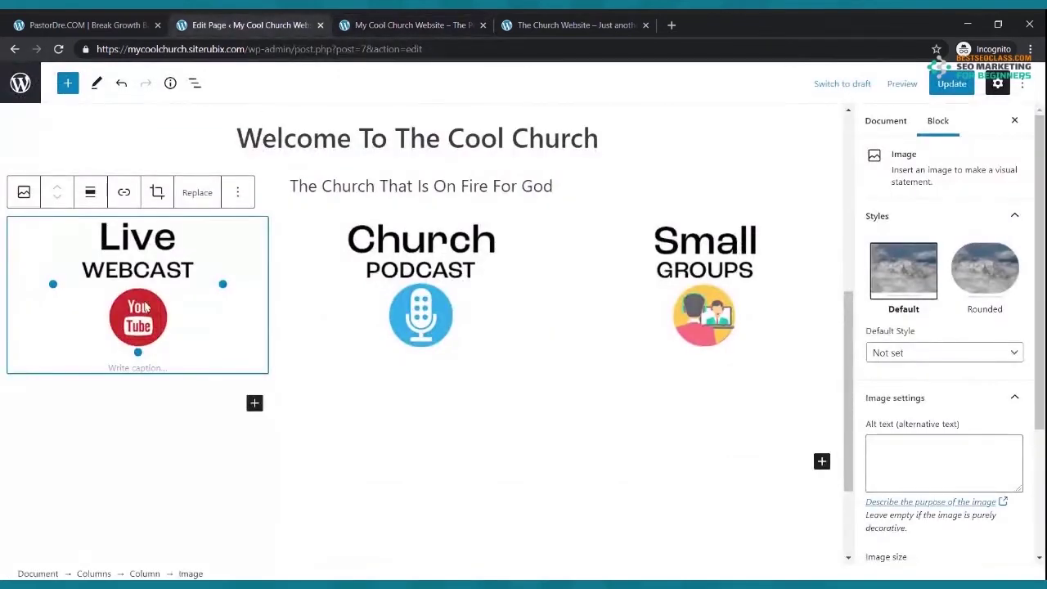
left_click(124, 195)
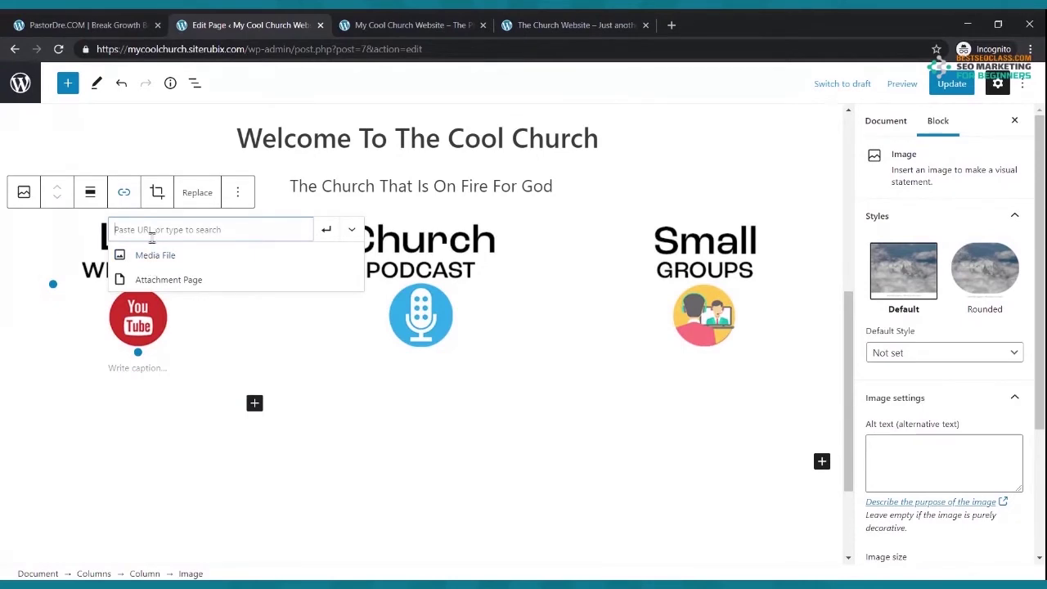
key("ctrl+v")
left_click(326, 230)
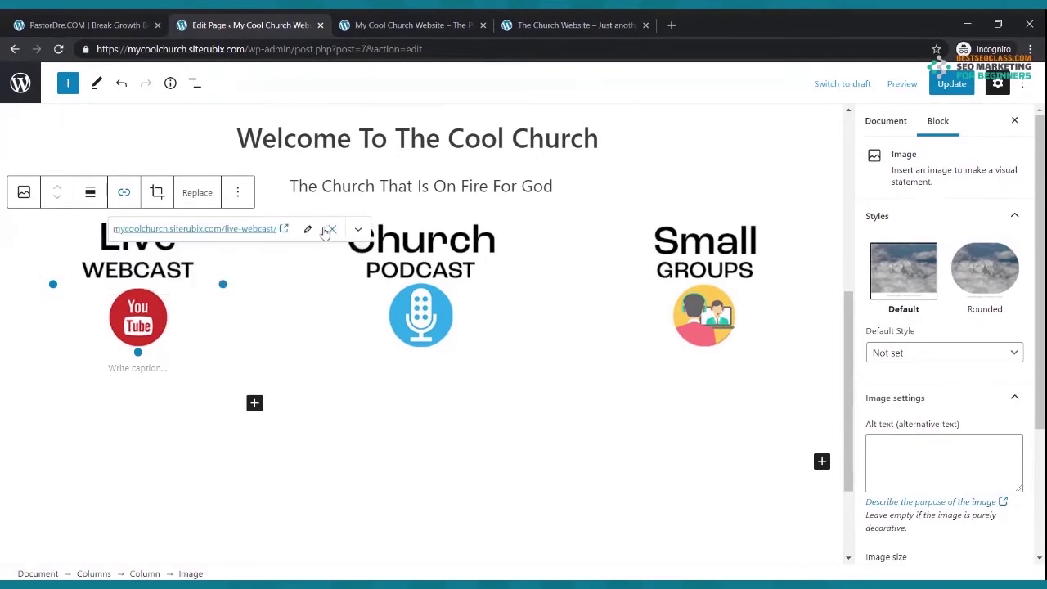
- Link the Church Podcast image to the podcast page address
left_click(373, 318)
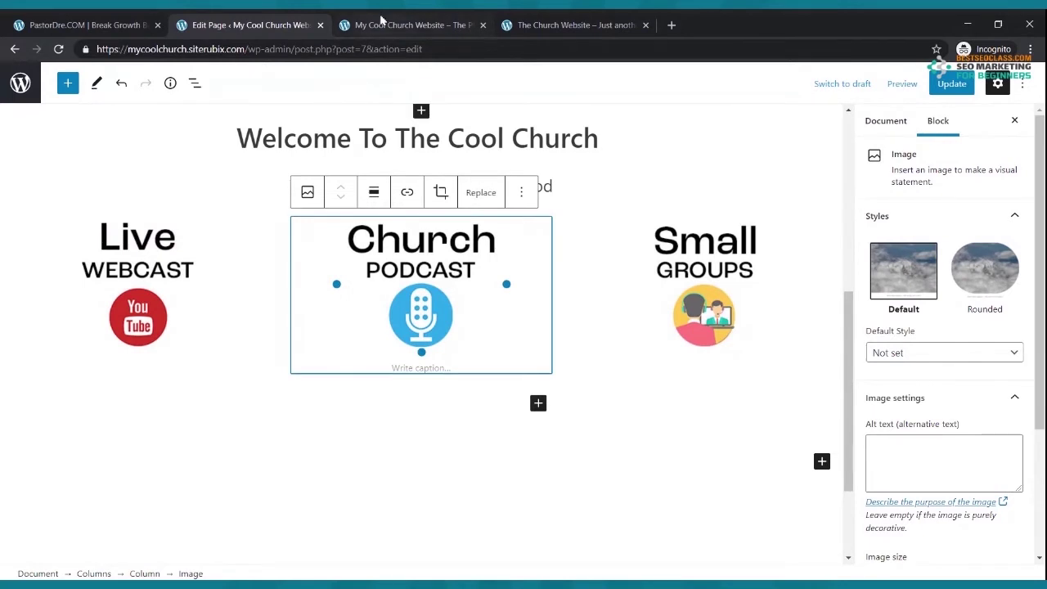
left_click(382, 18)
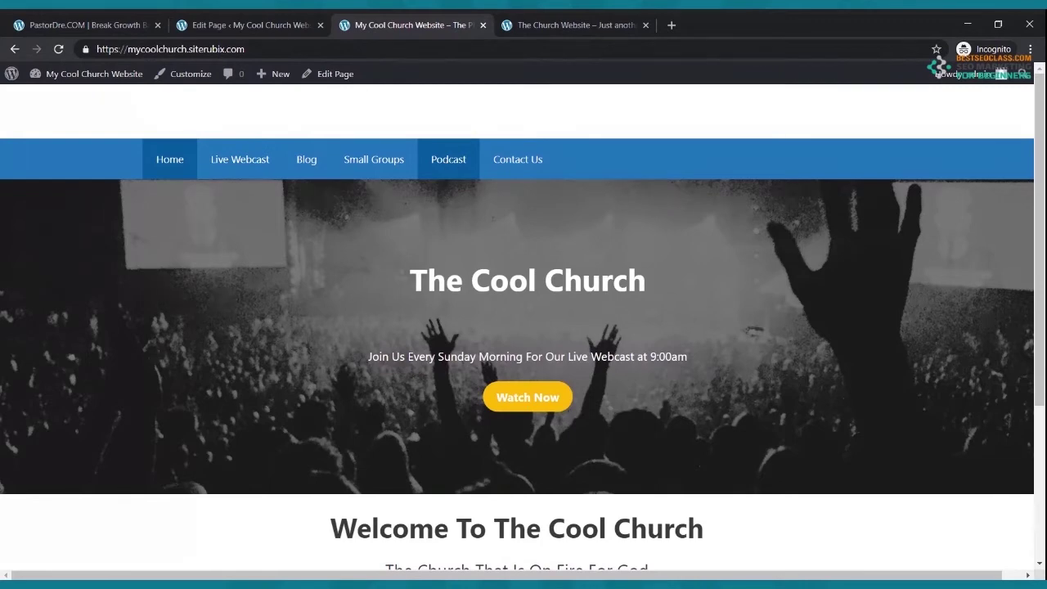
left_click(288, 21)
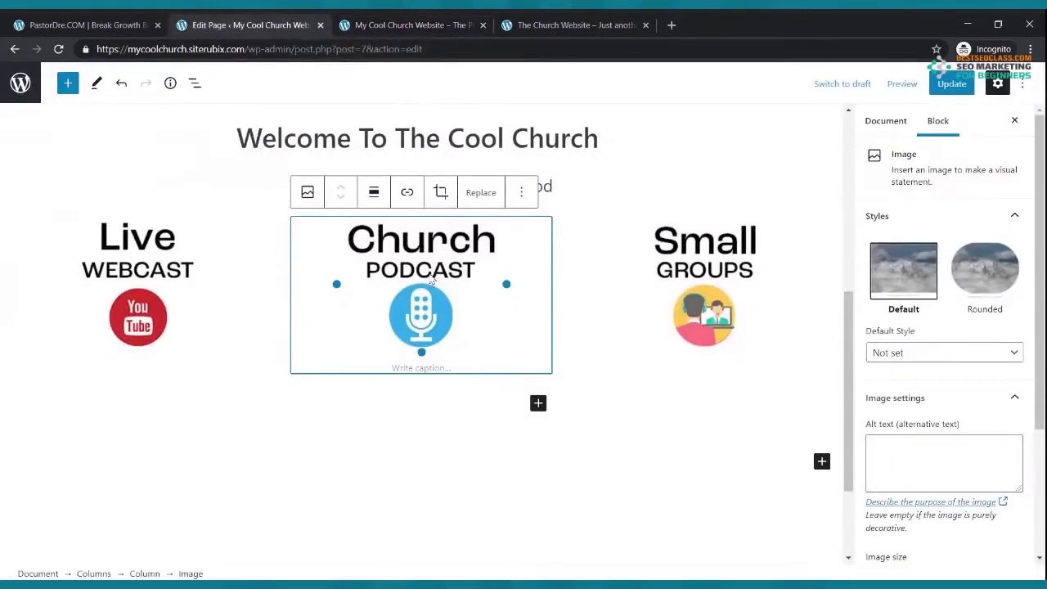
left_click(407, 193)
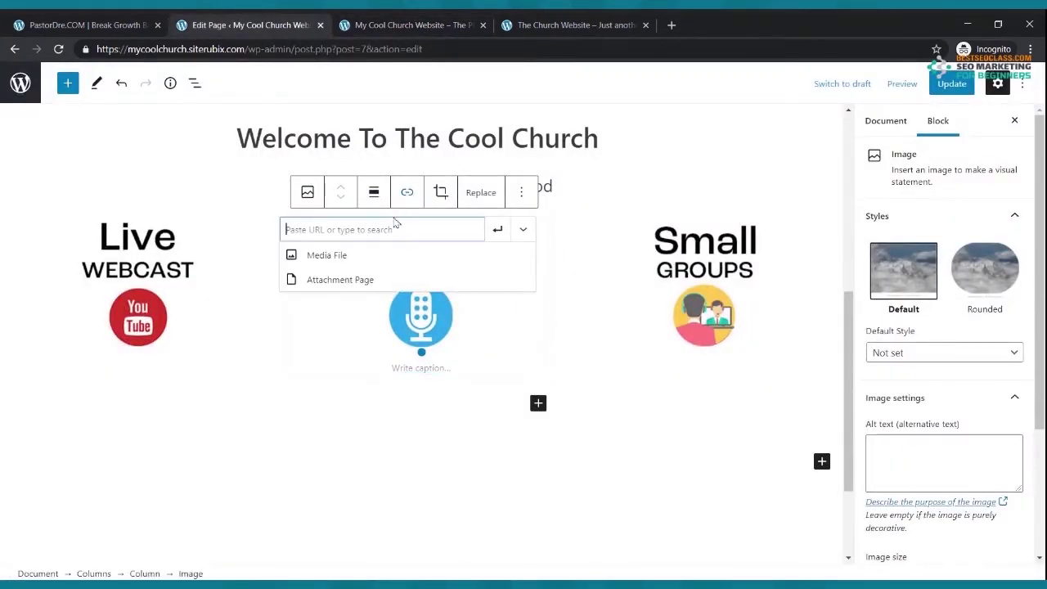
type("https://mycoolchurch.siterubix.com/podcast/")
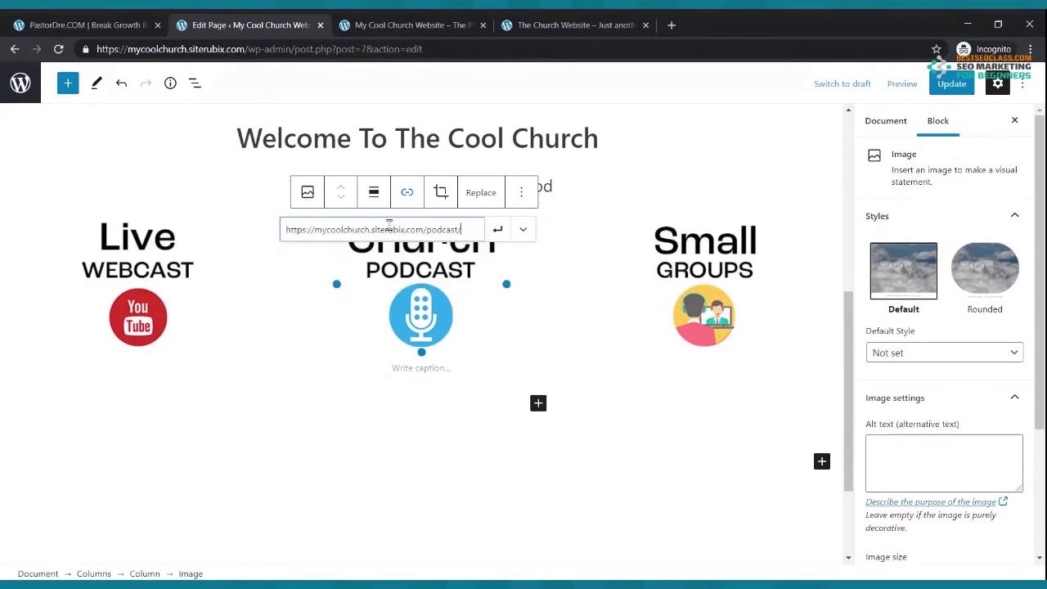
left_click(497, 230)
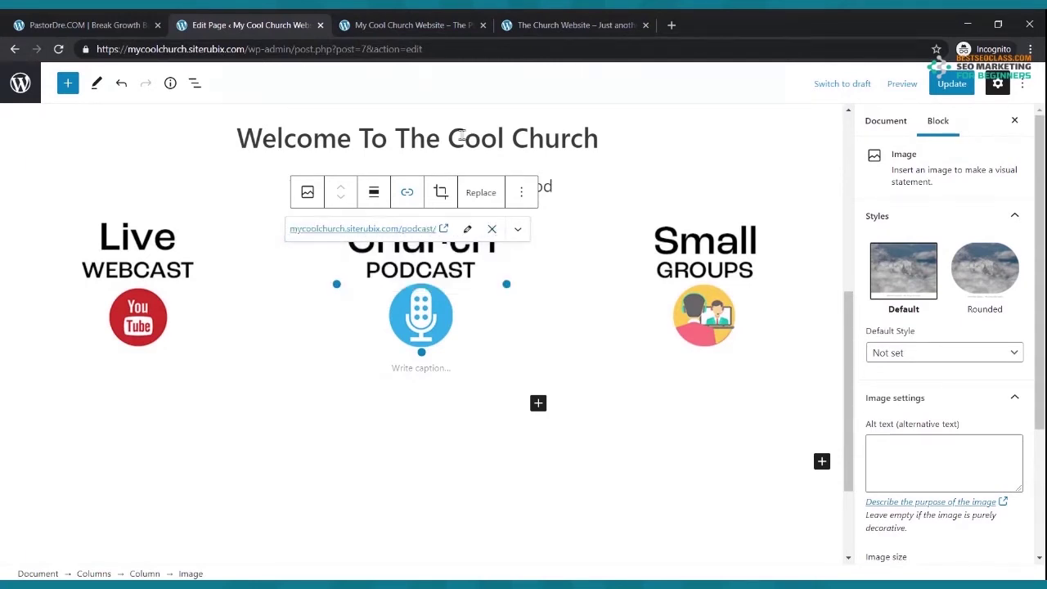
- Link the Small Groups image to the /small-groups/ page and update the homepage
left_click(409, 26)
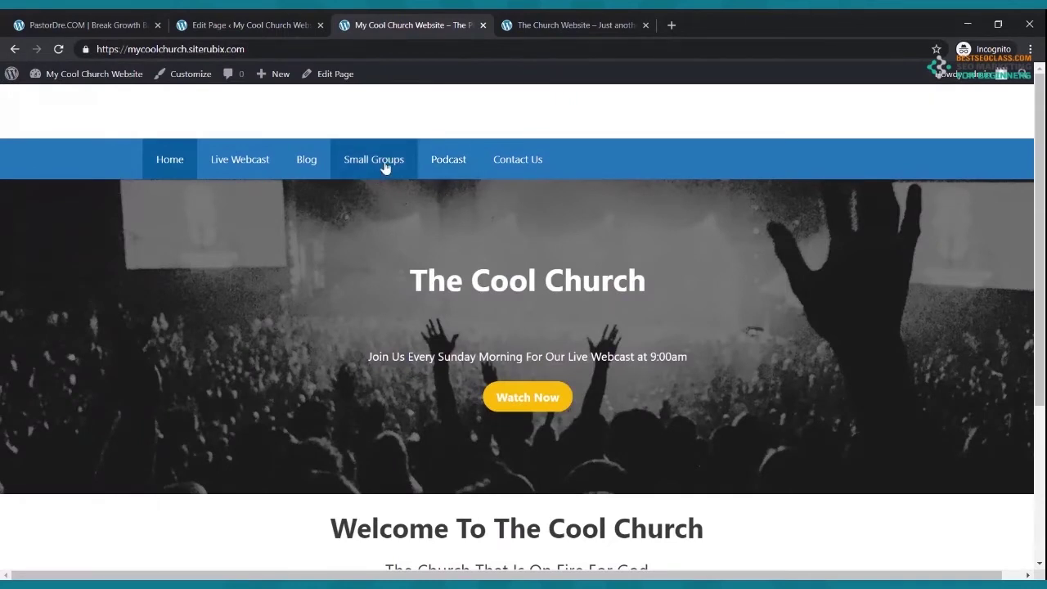
left_click(276, 29)
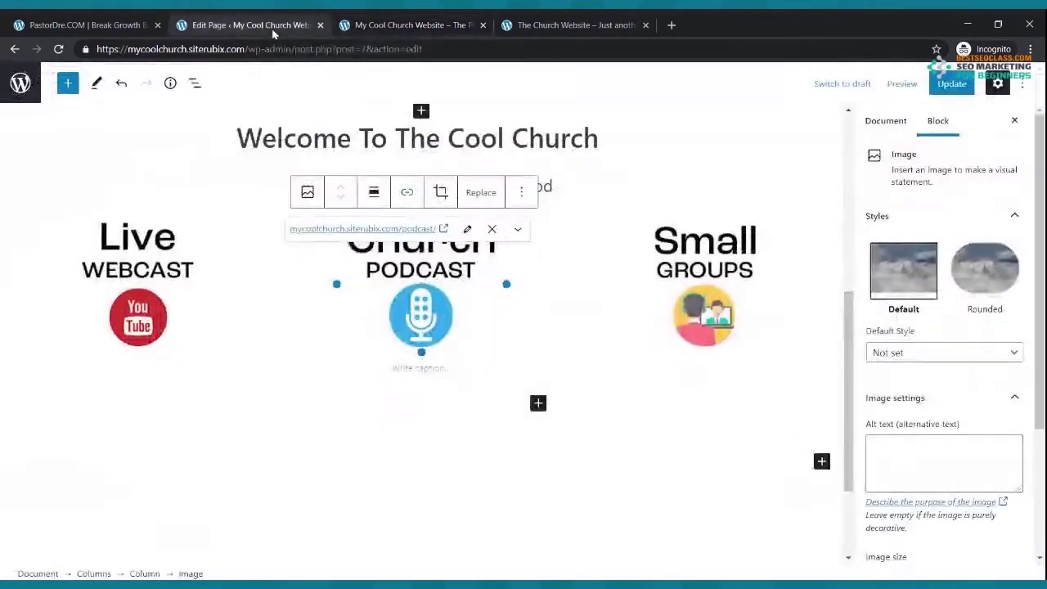
left_click(710, 304)
left_click(689, 192)
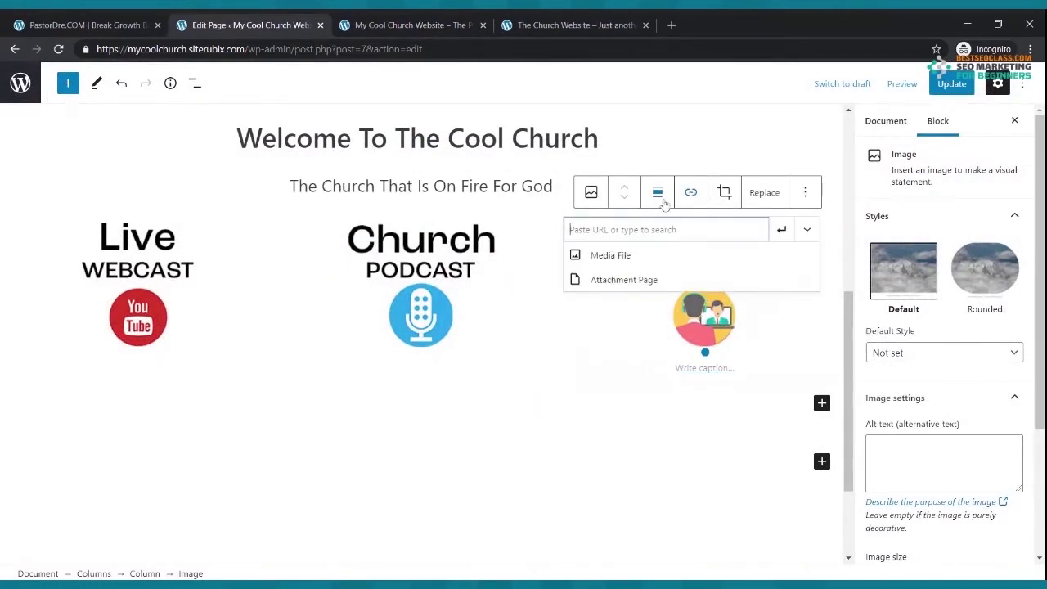
type("https://mycoolchurch.siterubix.com/small-groups/")
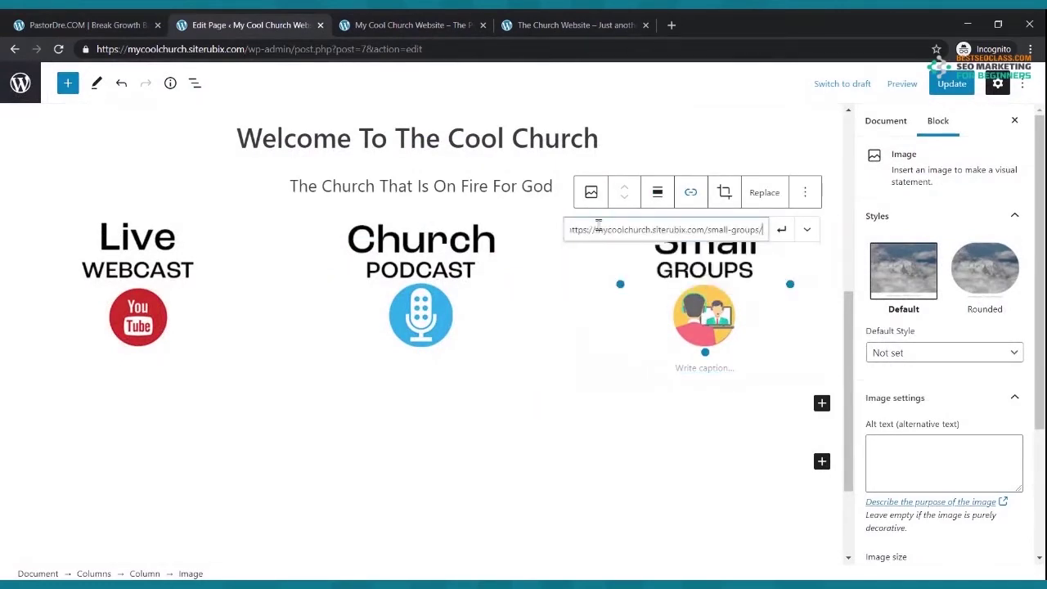
left_click(779, 231)
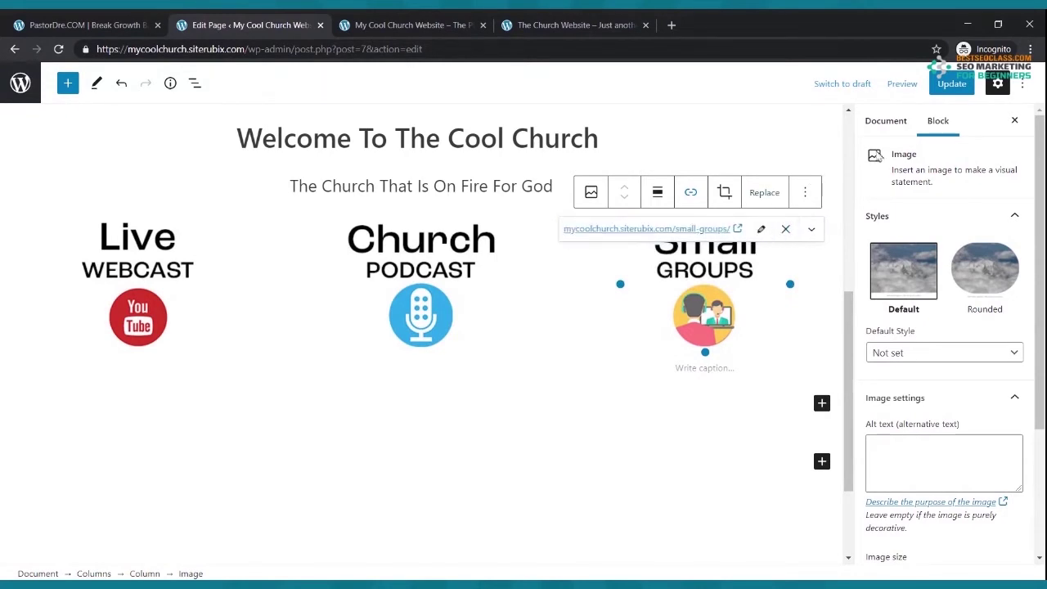
left_click(952, 84)
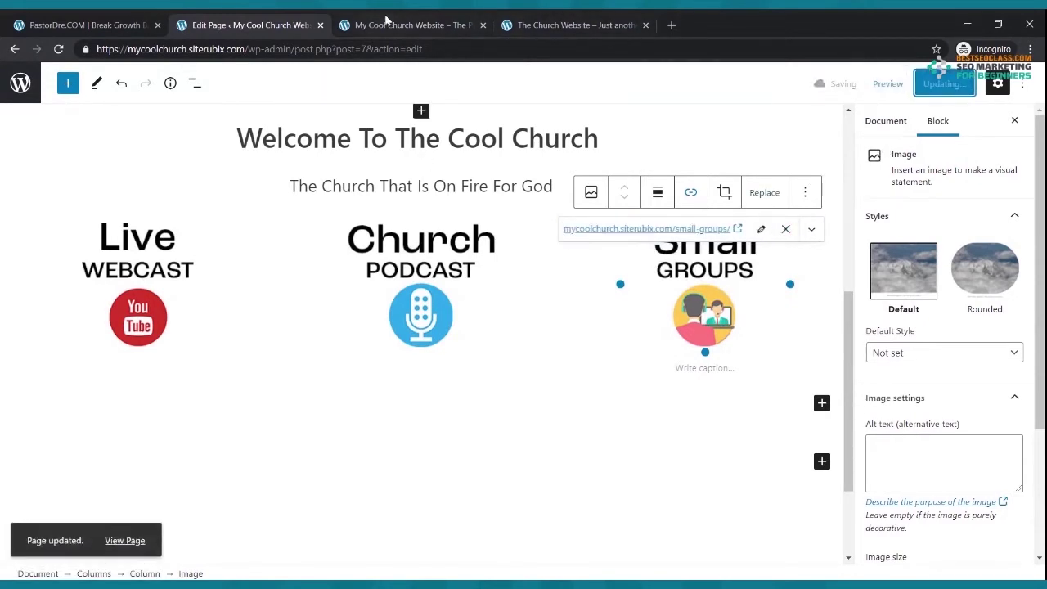
left_click(409, 25)
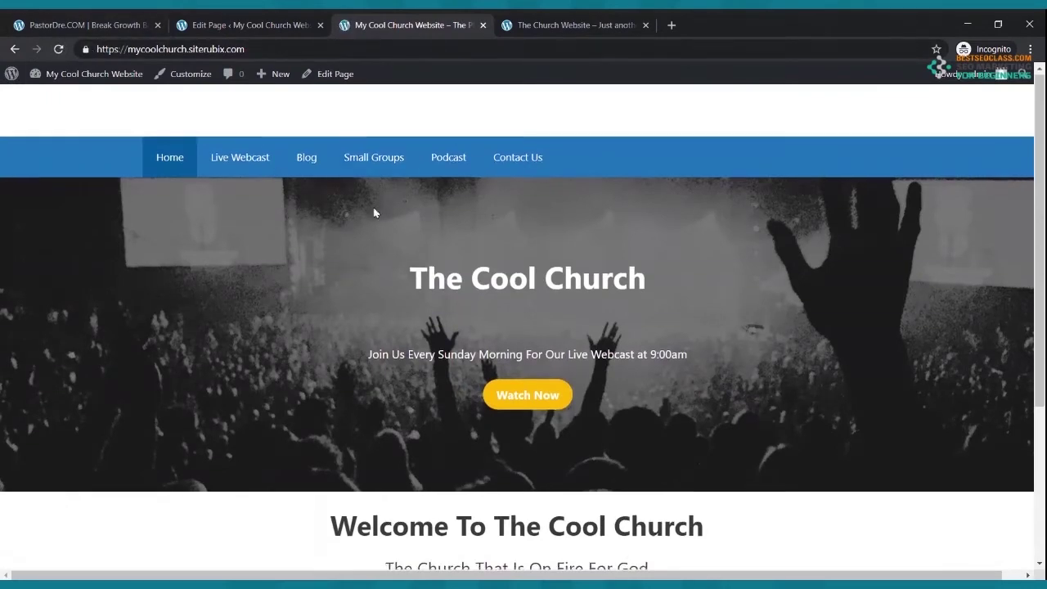
- Test the Live Webcast and Small Groups image links on the live homepage
scroll(375, 213, "down", 3)
left_click(200, 434)
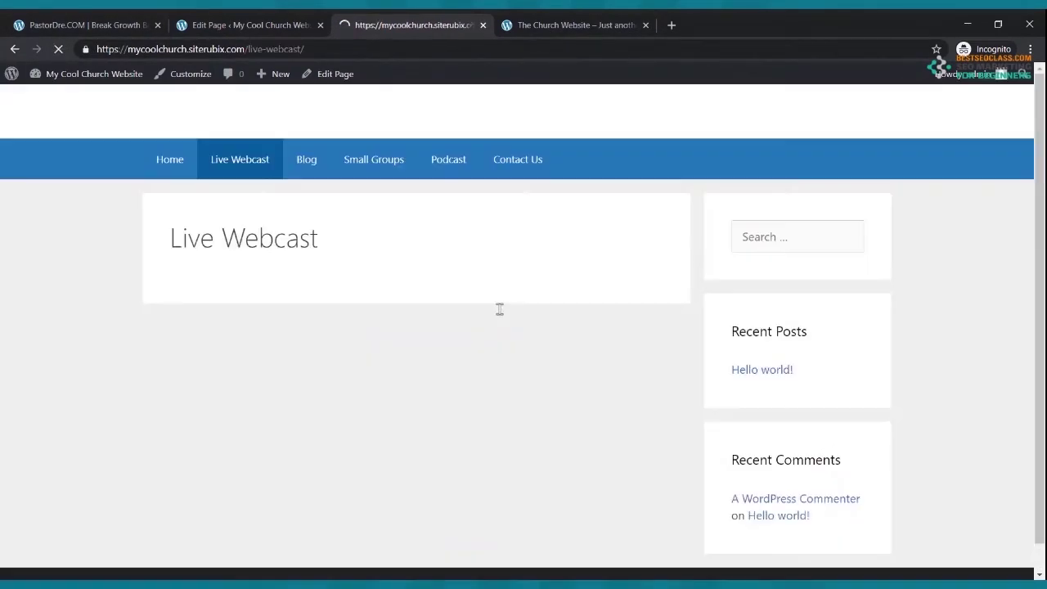
left_click(187, 164)
scroll(475, 319, "down", 3)
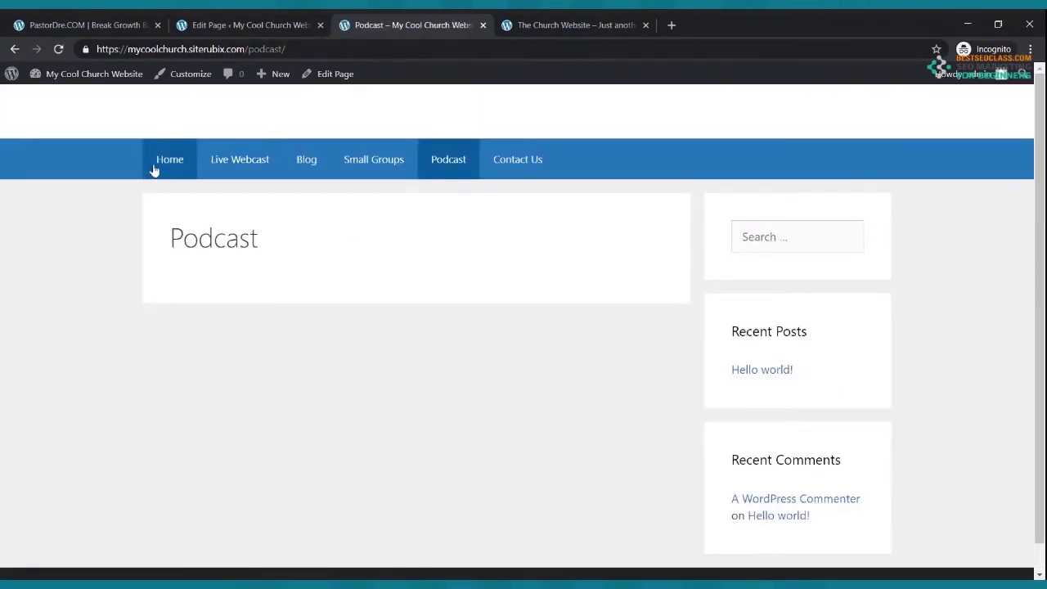
left_click(164, 164)
scroll(851, 221, "down", 3)
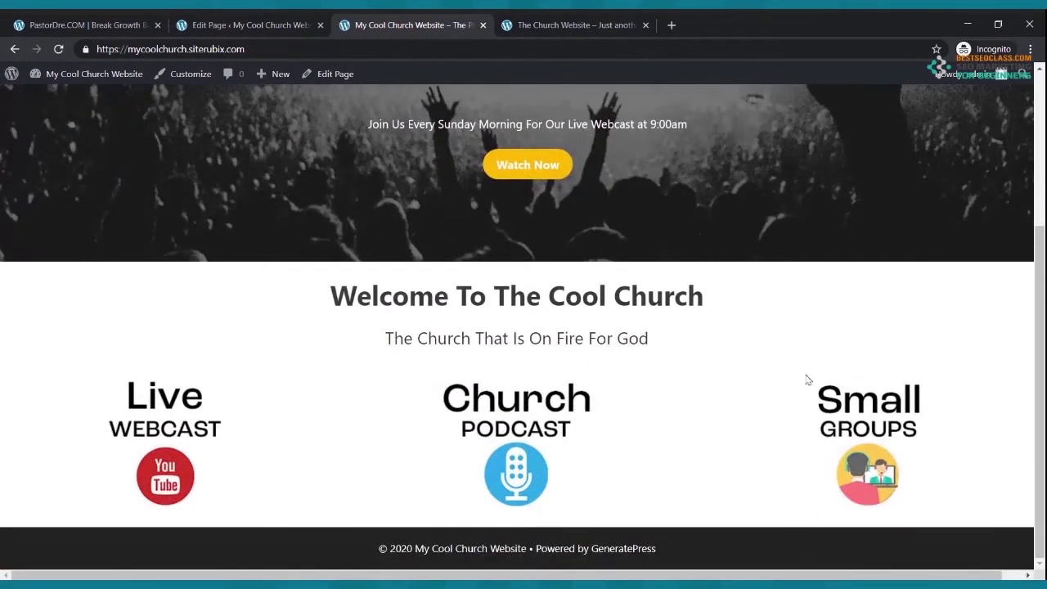
left_click(847, 414)
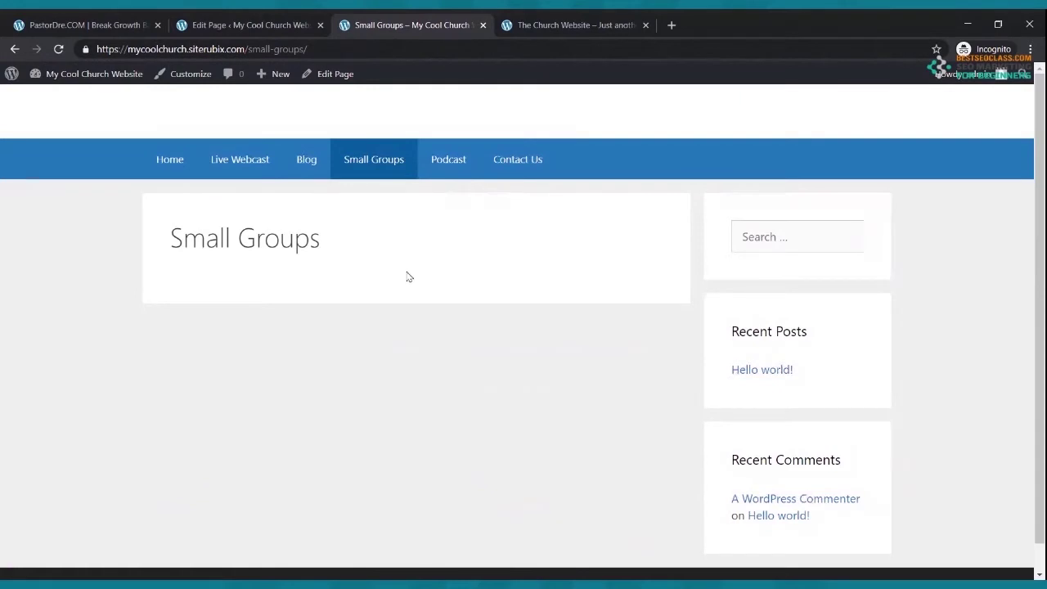
left_click(173, 167)
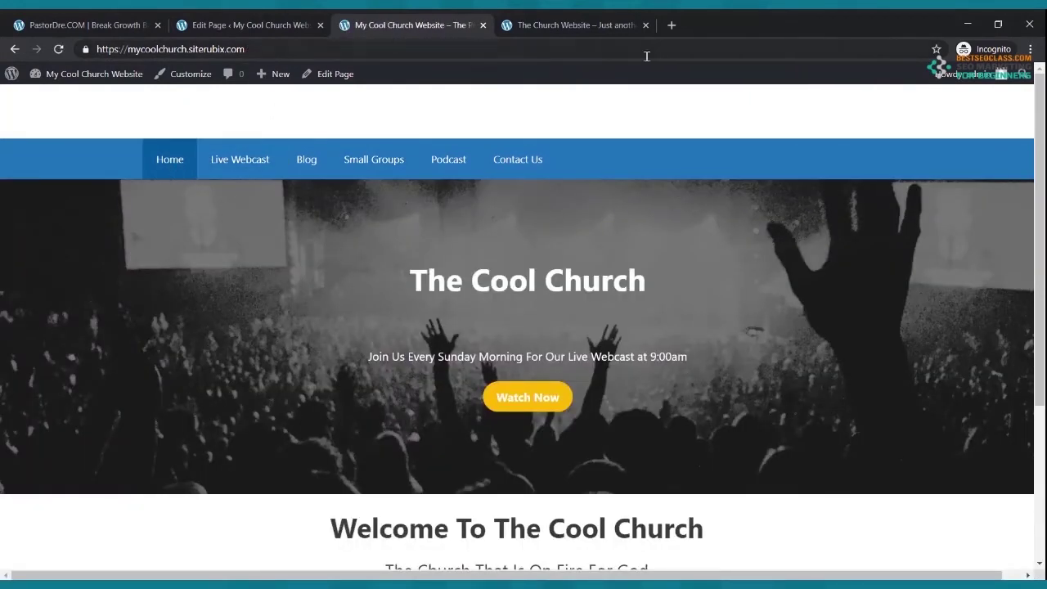
- Glance at the reference church site, then return to the page editor
left_click(607, 27)
scroll(556, 307, "down", 4)
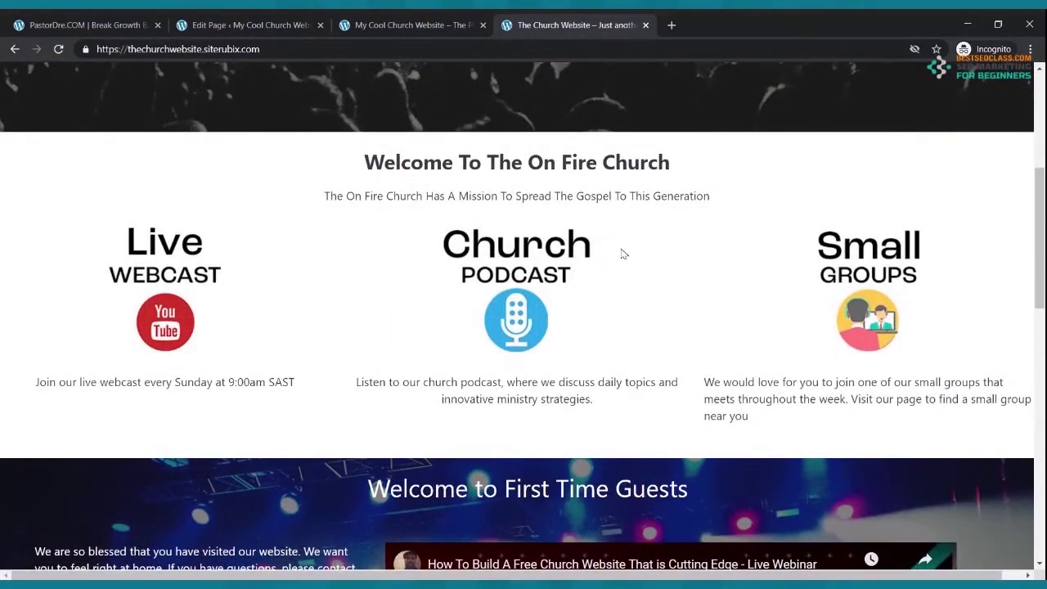
left_click(249, 26)
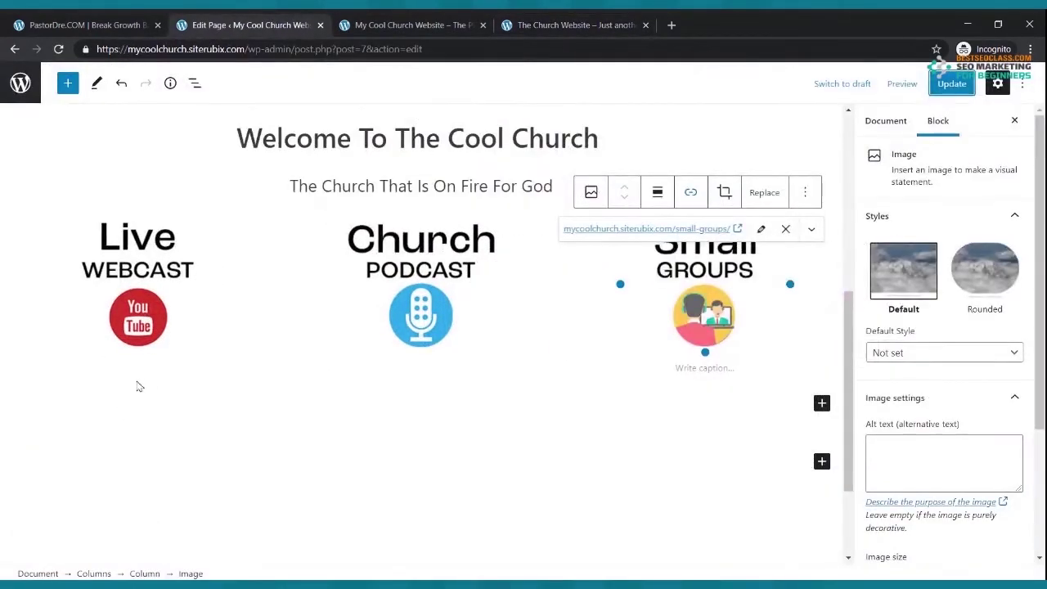
- Add a paragraph under the Live Webcast image reading 'Tune in to our Live Webcast every Sunday Morning at 9:00am'
left_click(151, 325)
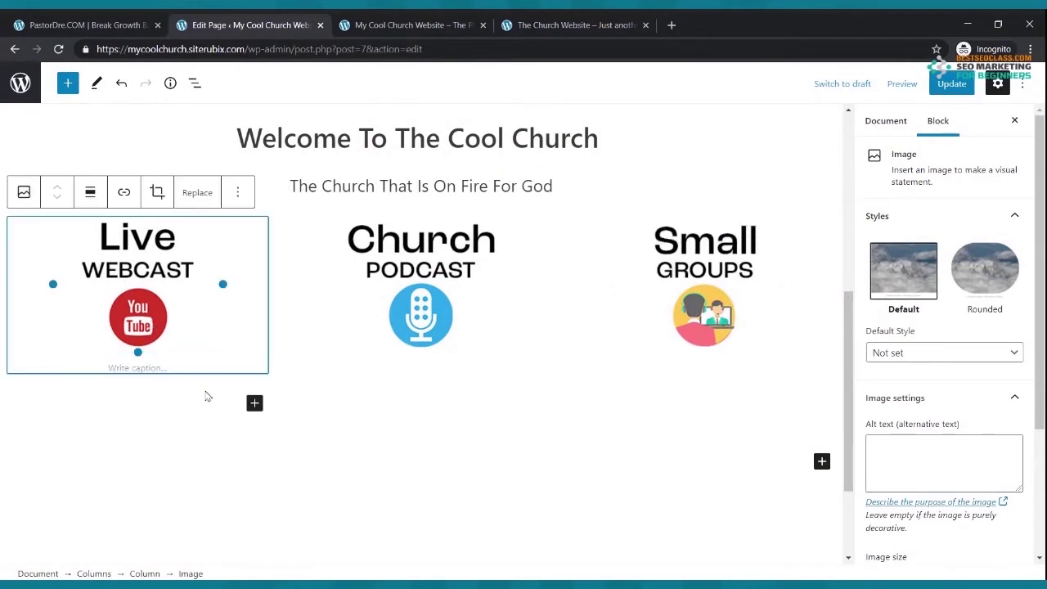
left_click(255, 403)
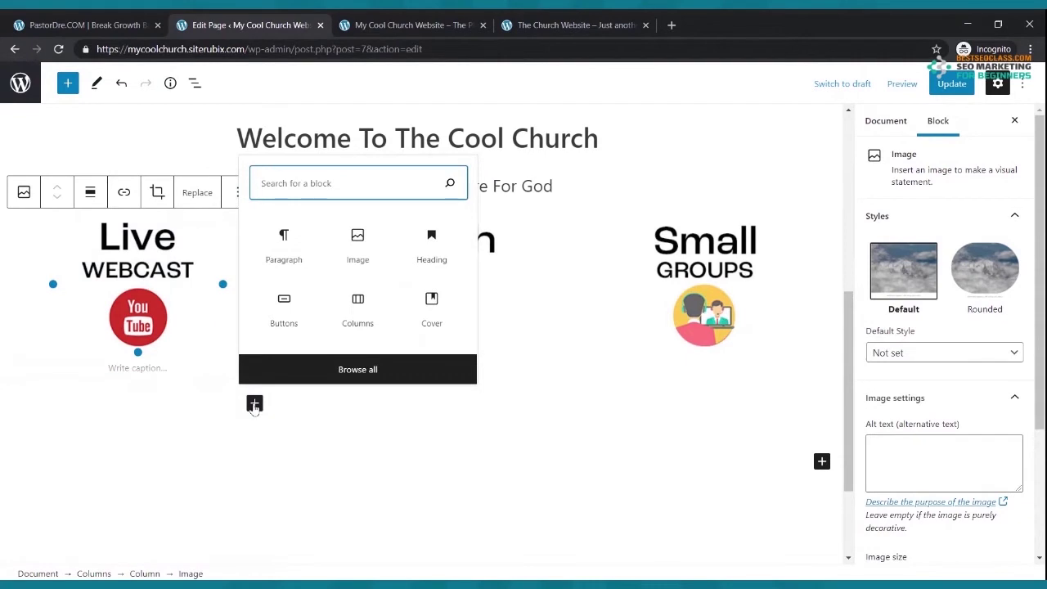
left_click(287, 262)
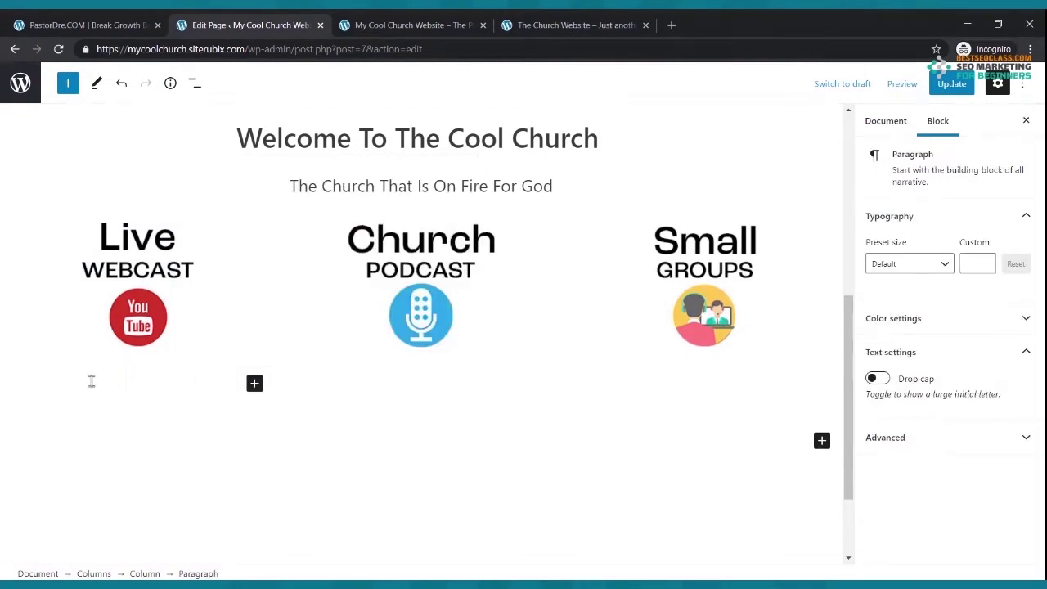
scroll(92, 381, "up", 1)
type("R")
key("BackSpace")
type("Tuen")
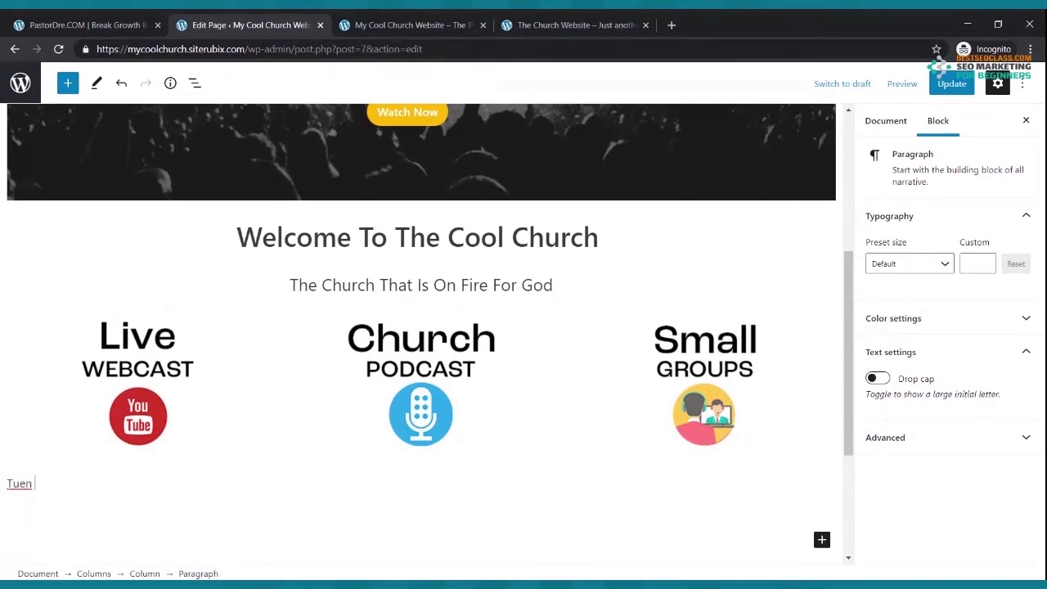
key("BackSpace")
key("BackSpace")
key("BackSpace")
type("e in to our Live Webcast")
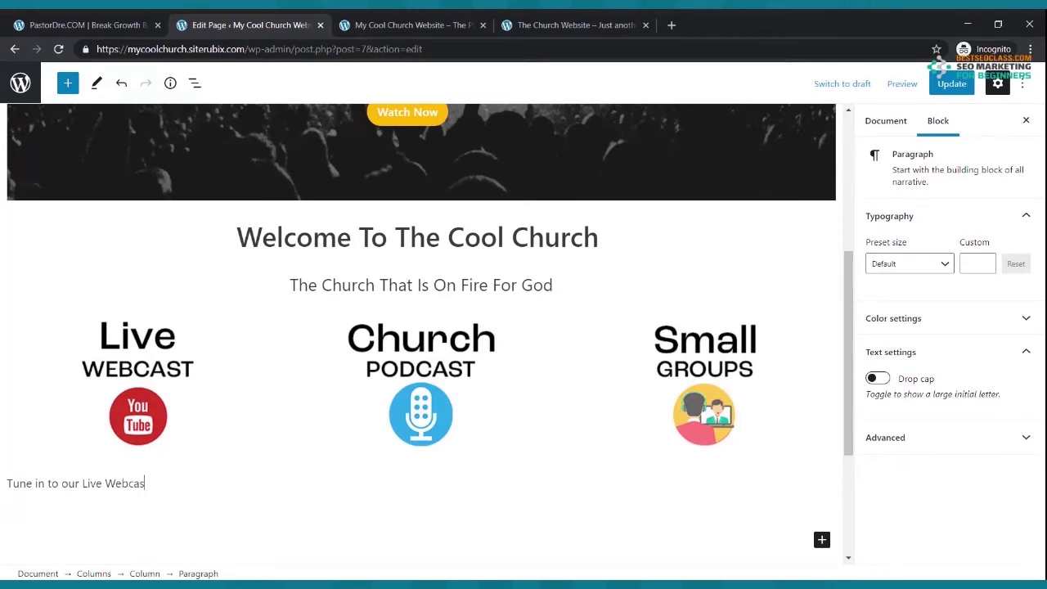
left_click(3, 564)
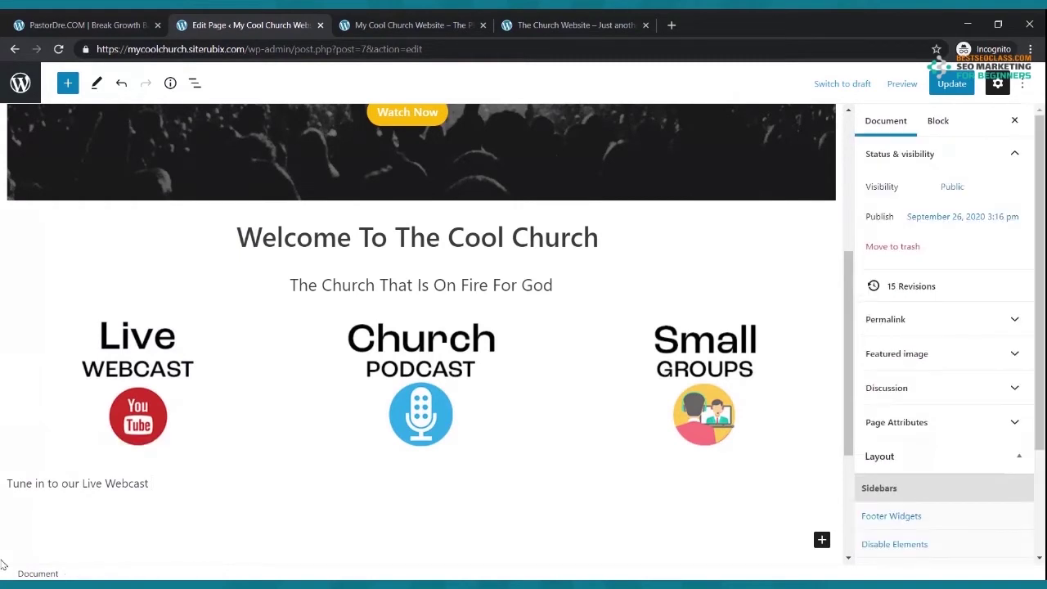
left_click(151, 483)
type("eve")
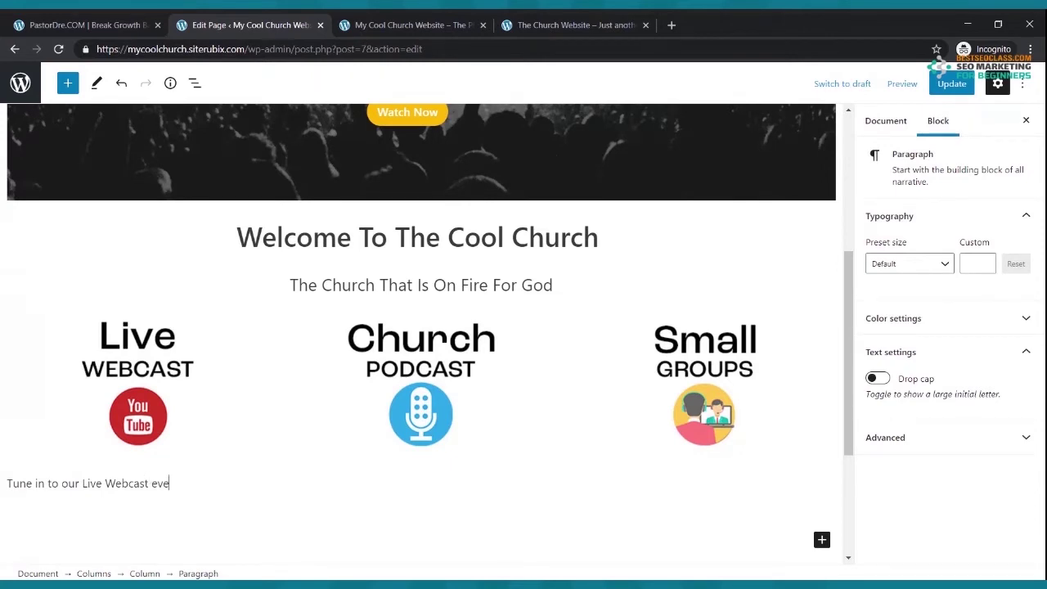
type("r Duunday Morning at")
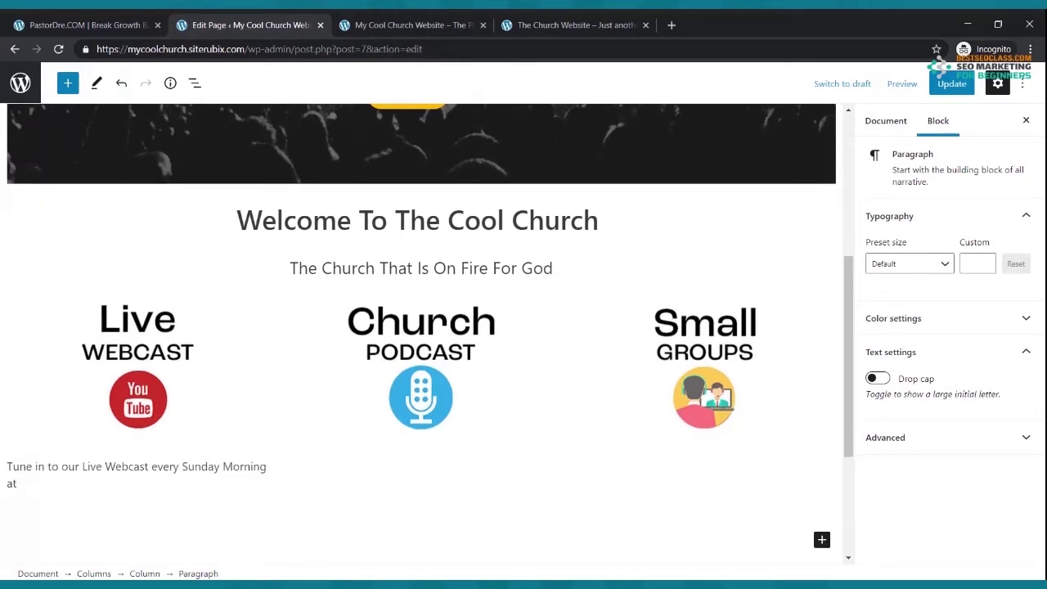
type(" 9:00am")
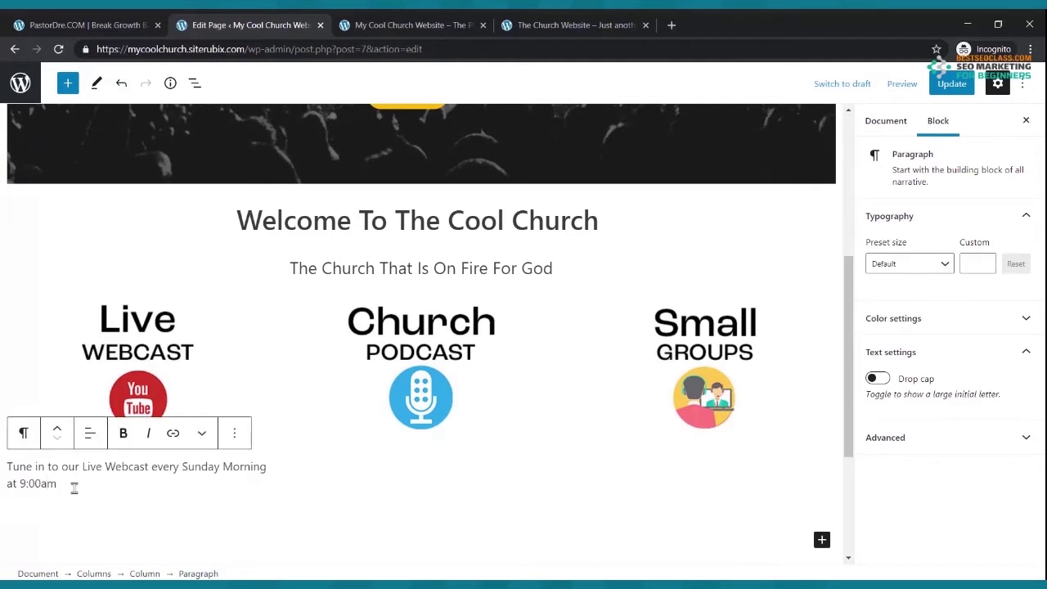
- Center-align the Live Webcast caption text
left_click_drag(65, 483, 10, 468)
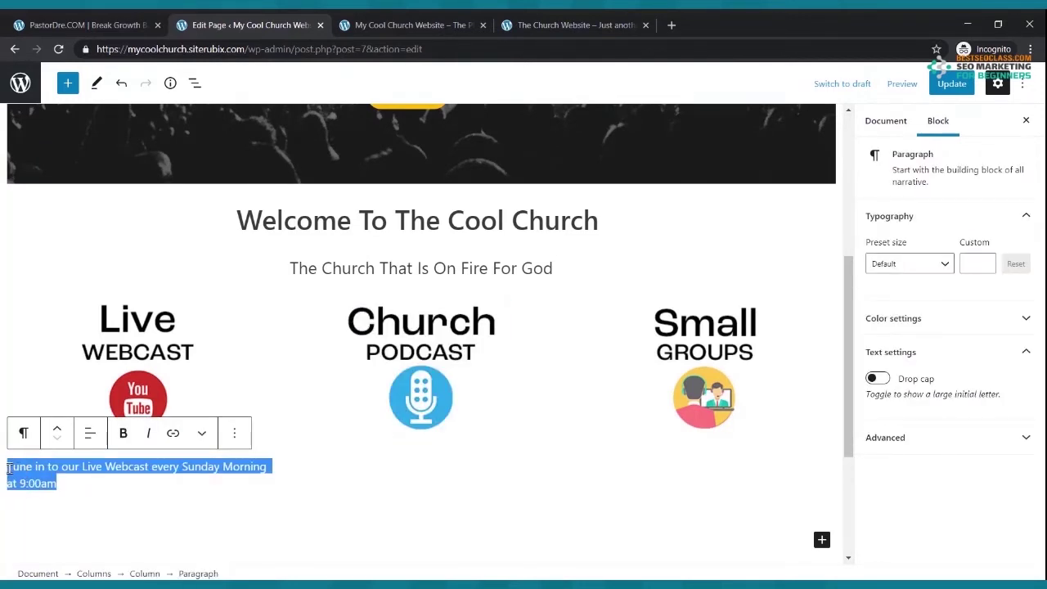
left_click(88, 438)
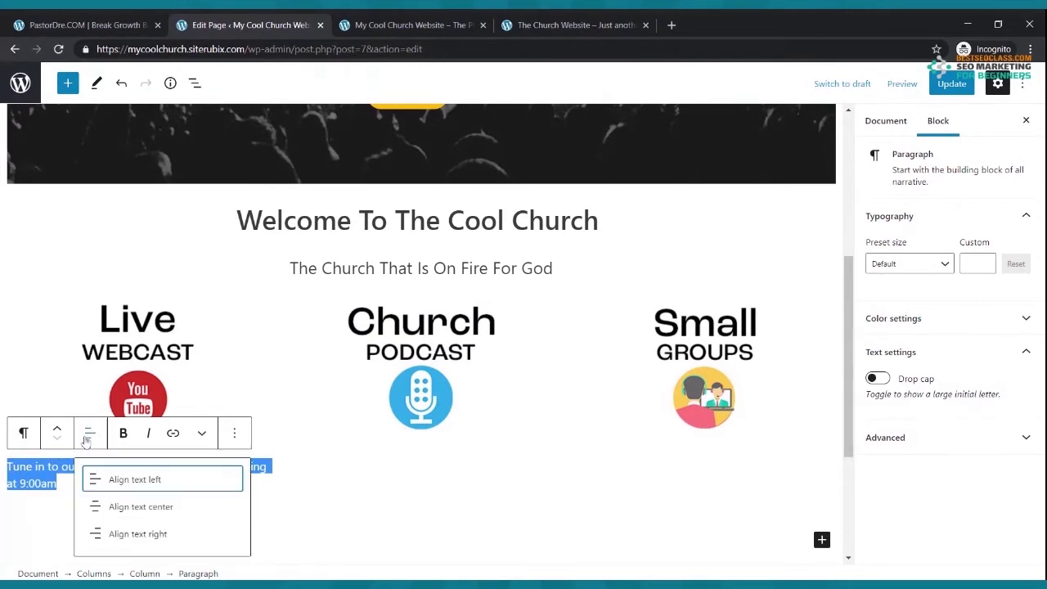
left_click(143, 511)
left_click(406, 463)
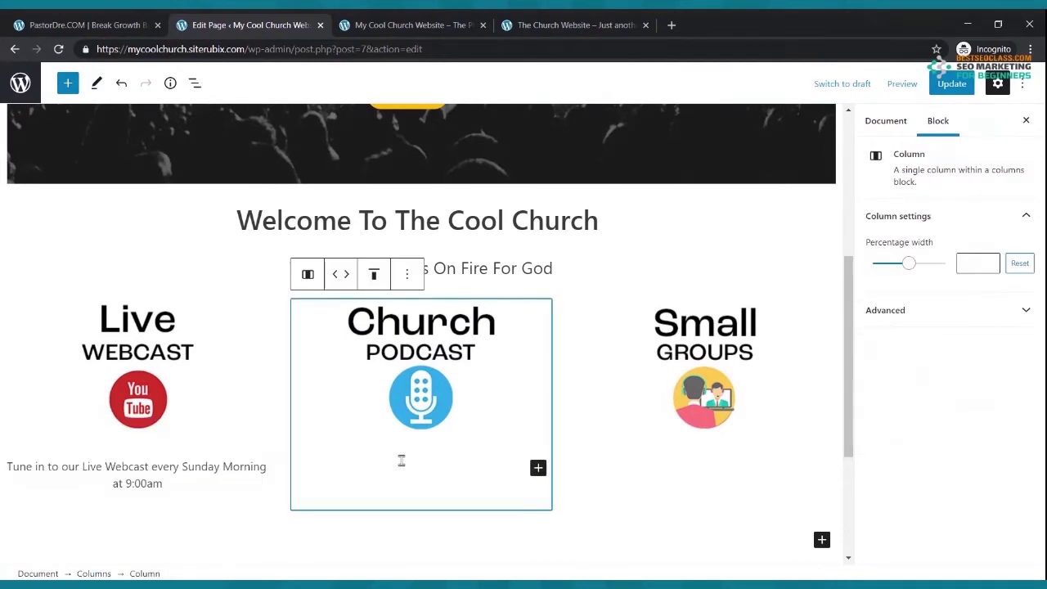
- Add a paragraph under the Podcast image reading 'Check out our Church Podcast where we discuss hot topics of today.'
left_click(538, 469)
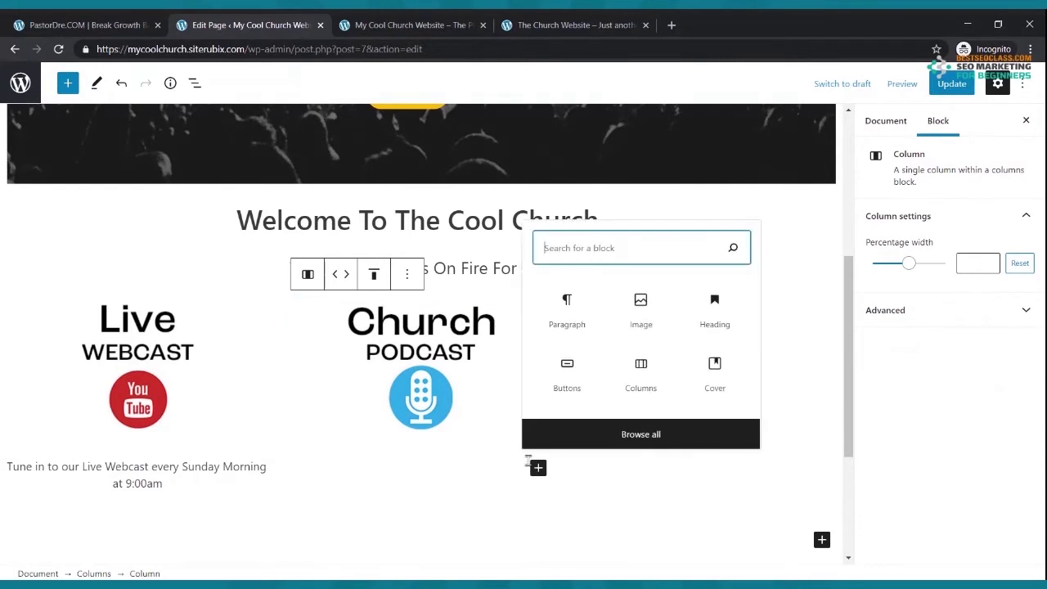
left_click(566, 302)
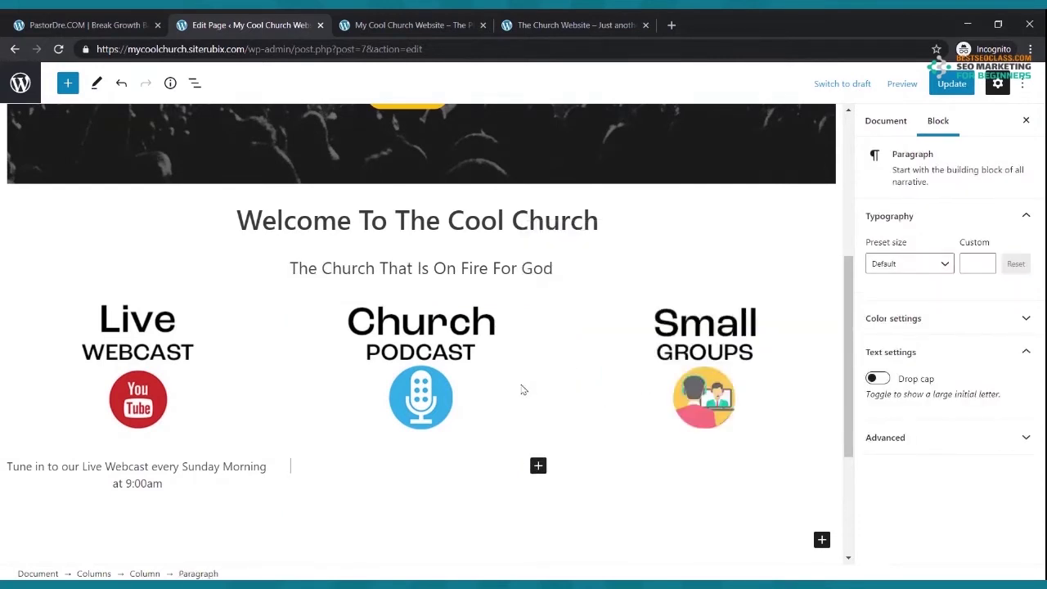
type("Check")
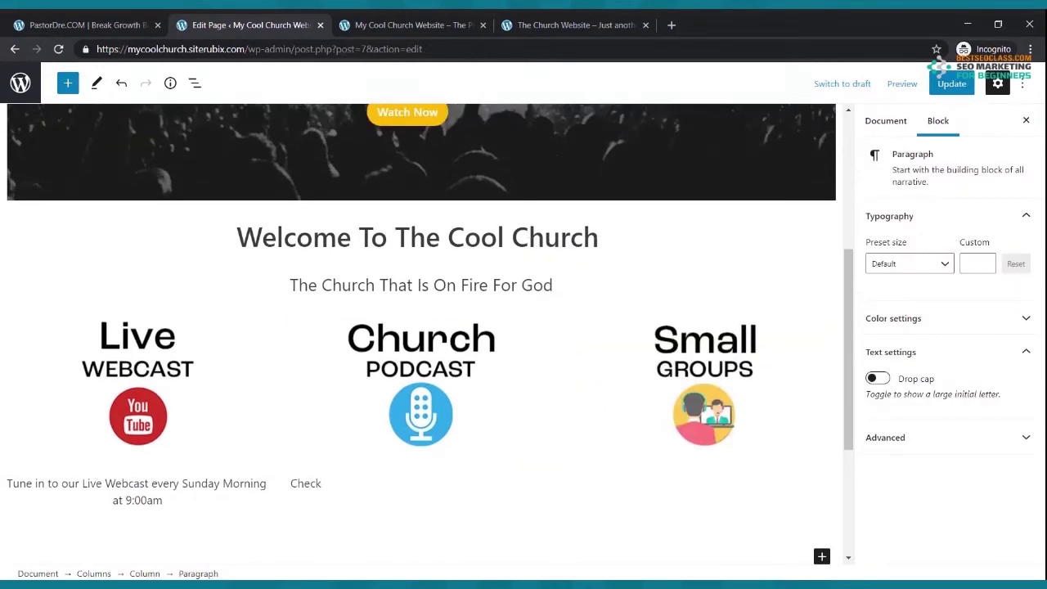
type(" out our Ch")
type("urch Podcast whre we")
key("BackSpace")
key("BackSpace")
key("BackSpace")
key("BackSpace")
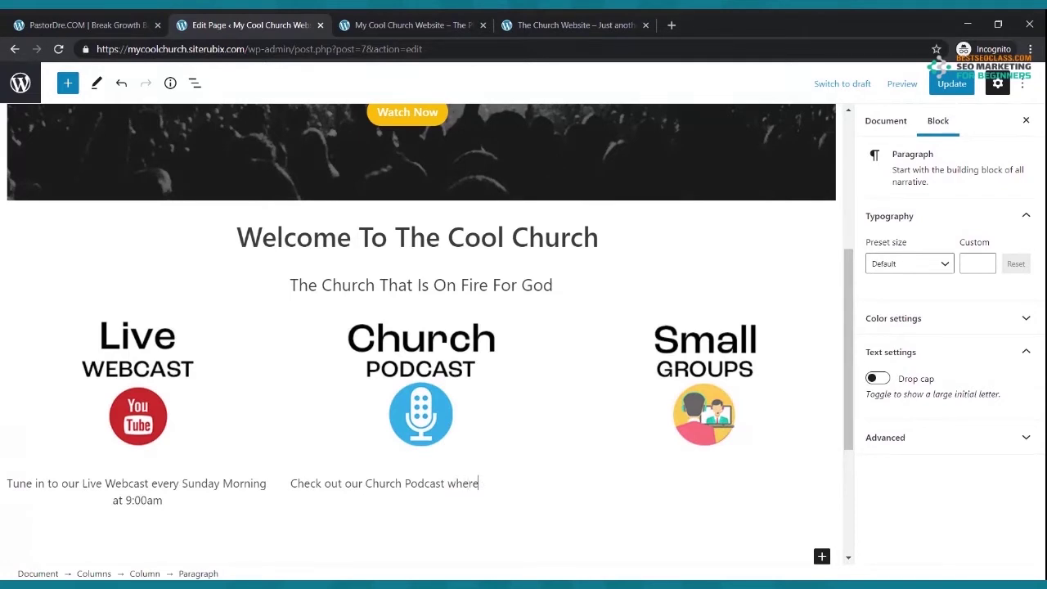
type("we discuss hot")
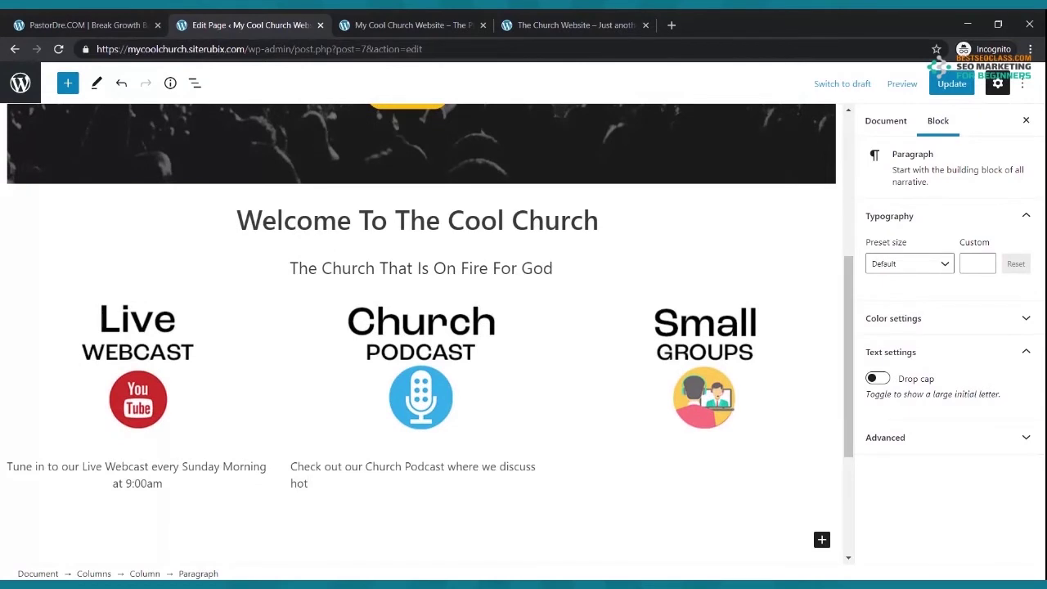
type(" topics of today.")
- Center-align the Church Podcast caption text
left_click_drag(402, 483, 288, 480)
triple_click(291, 476)
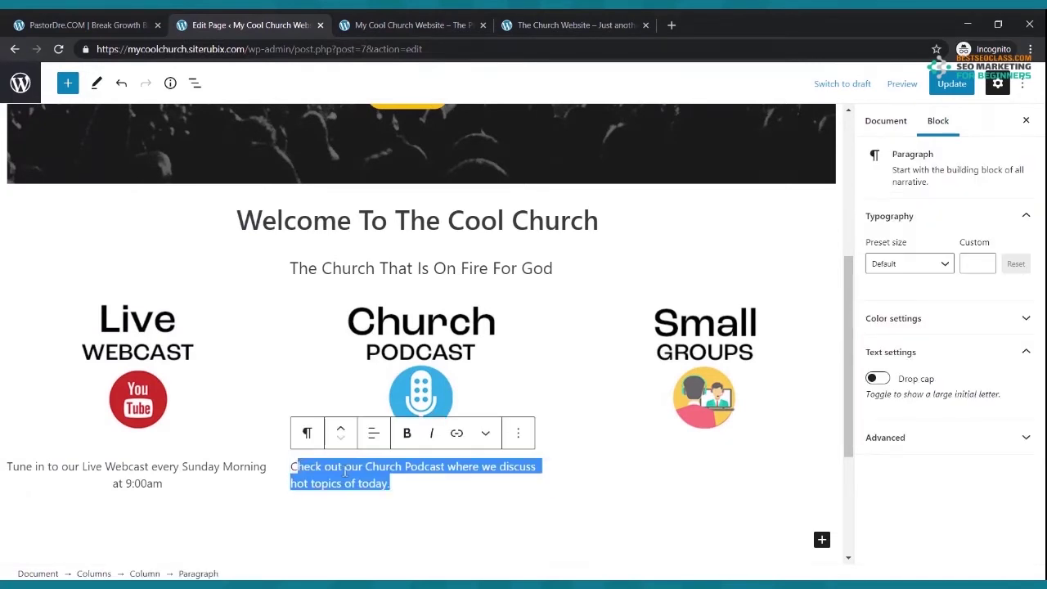
left_click(386, 484)
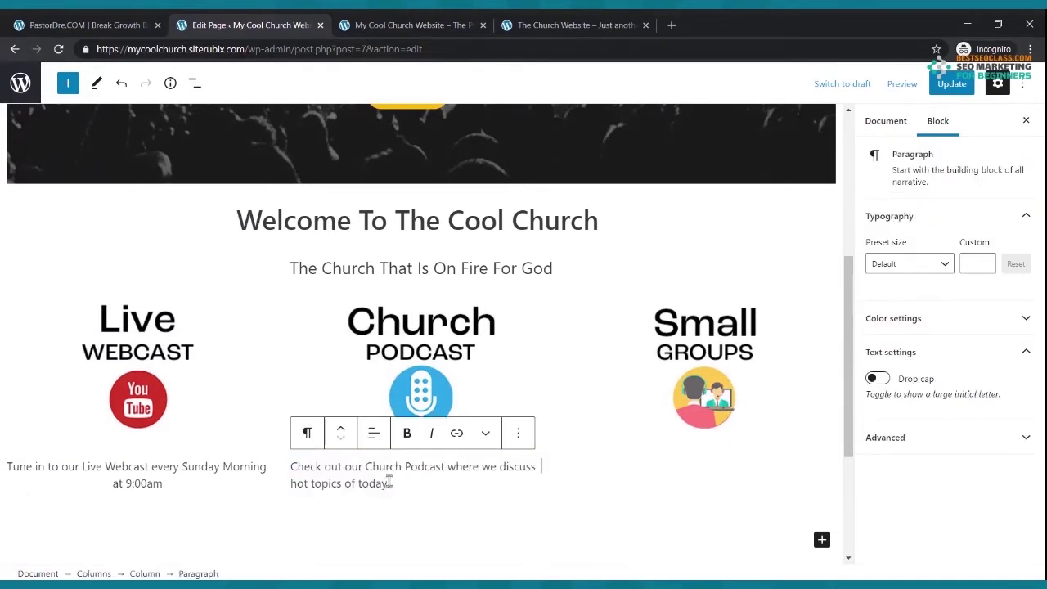
left_click(373, 433)
left_click(407, 506)
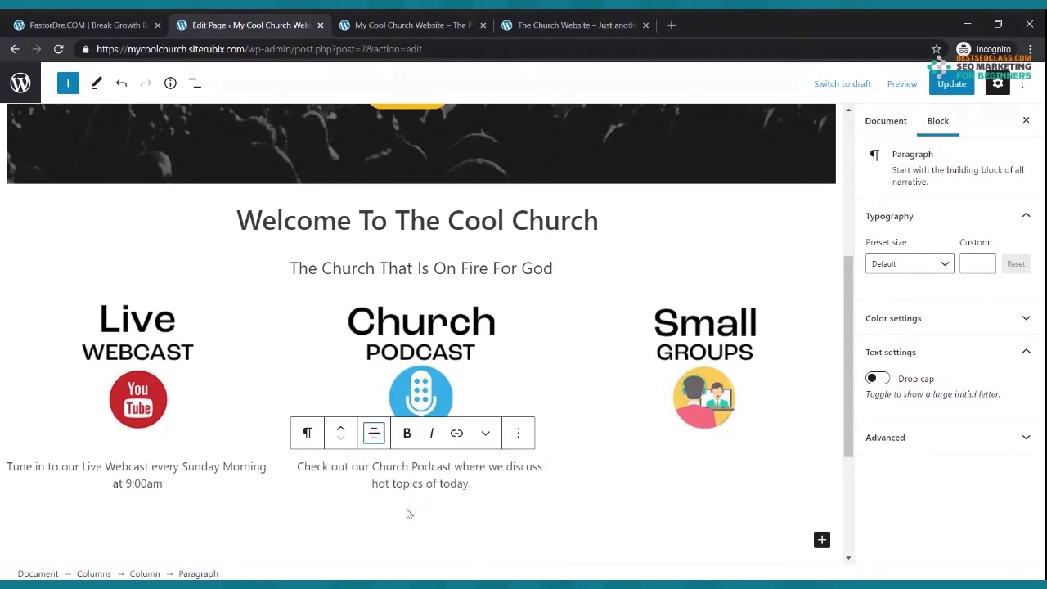
left_click(704, 456)
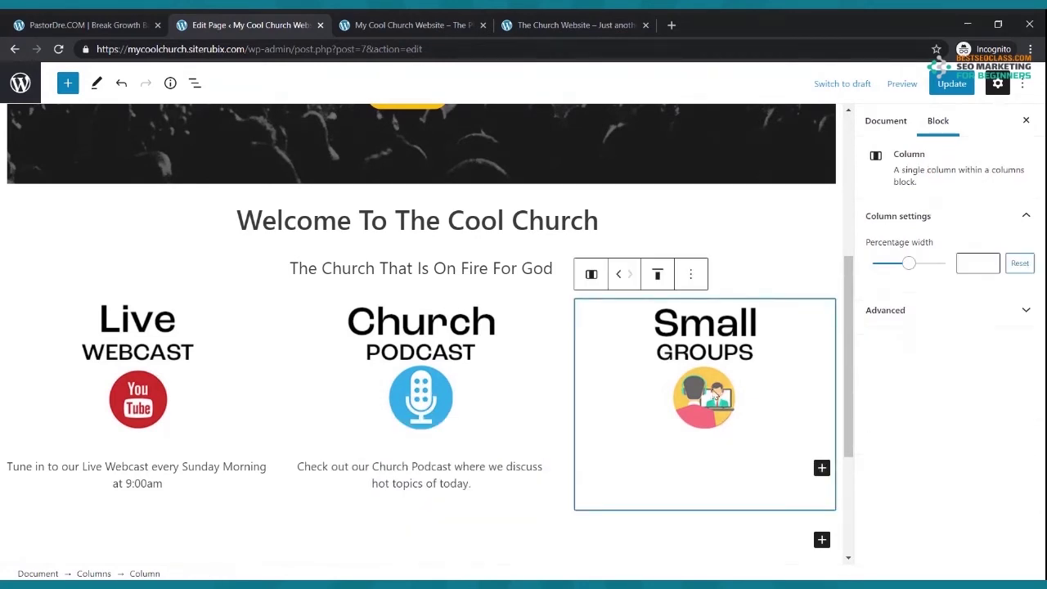
- Add a paragraph under the Small Groups image inviting people to the weekly small groups
left_click(822, 468)
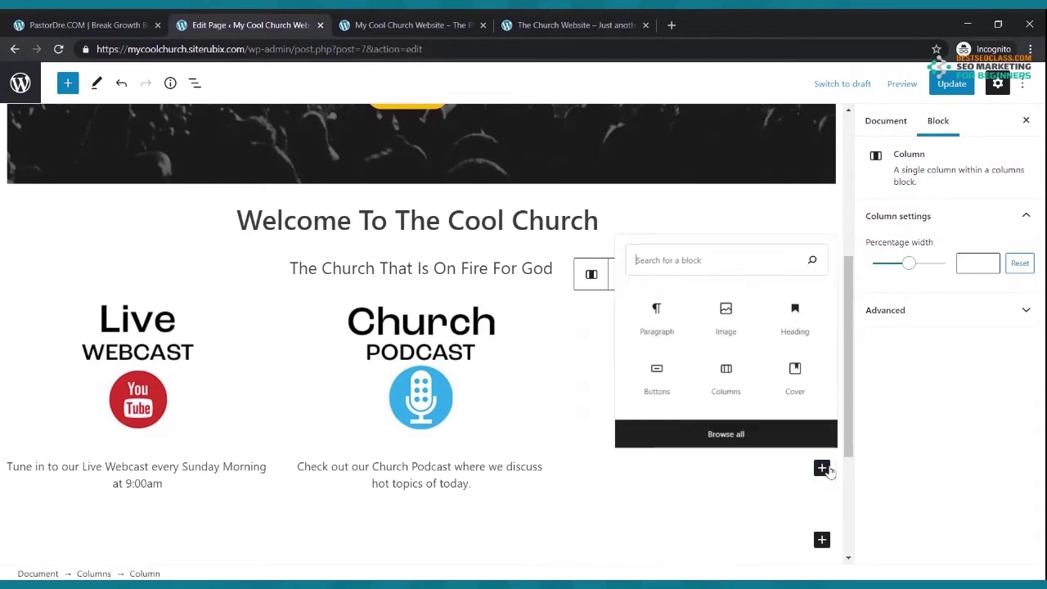
left_click(657, 309)
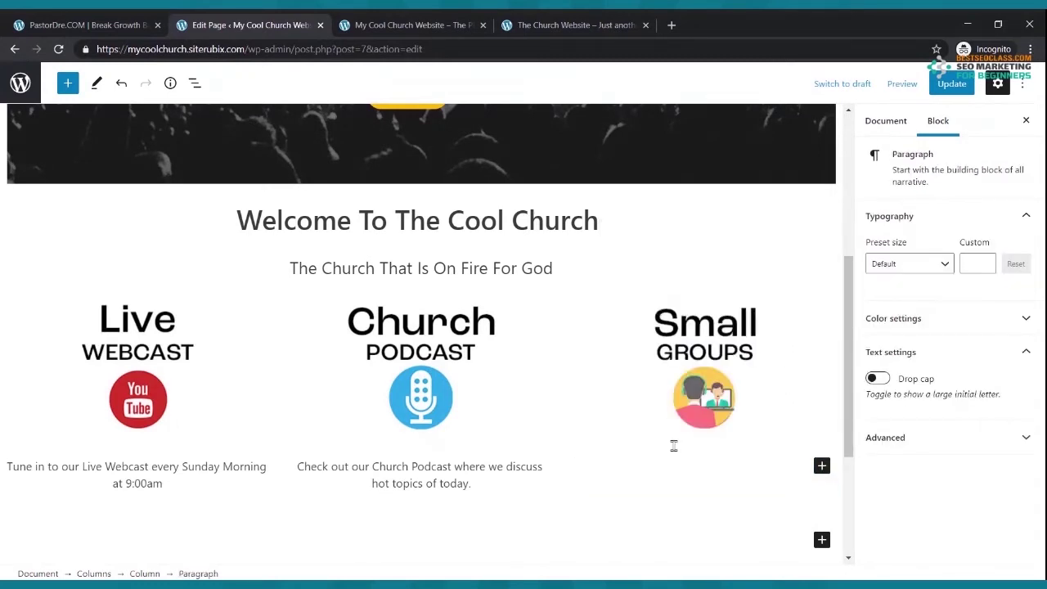
type("We In")
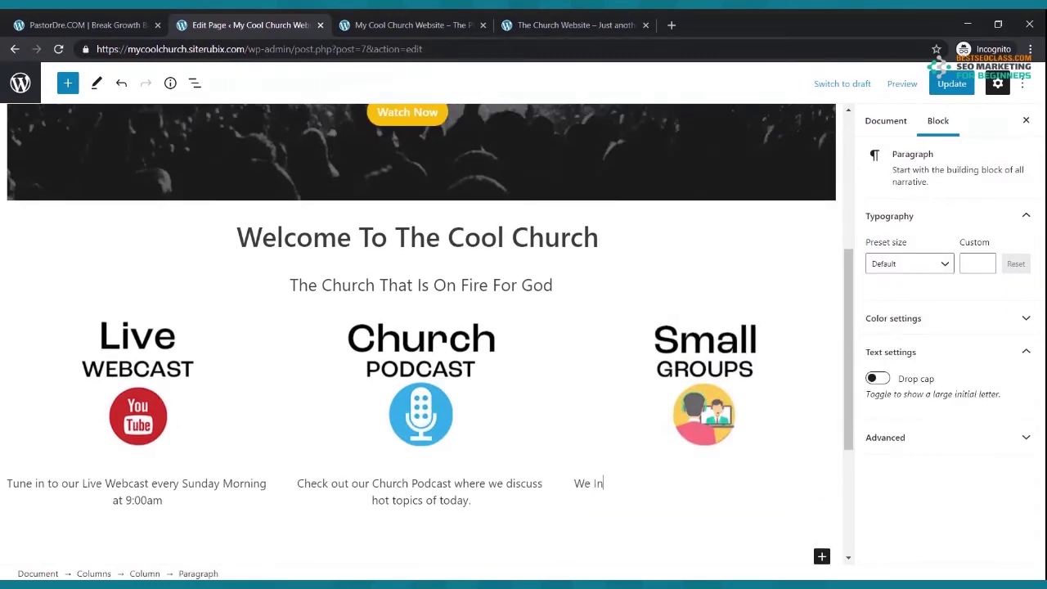
type("vite toou to join us for on e")
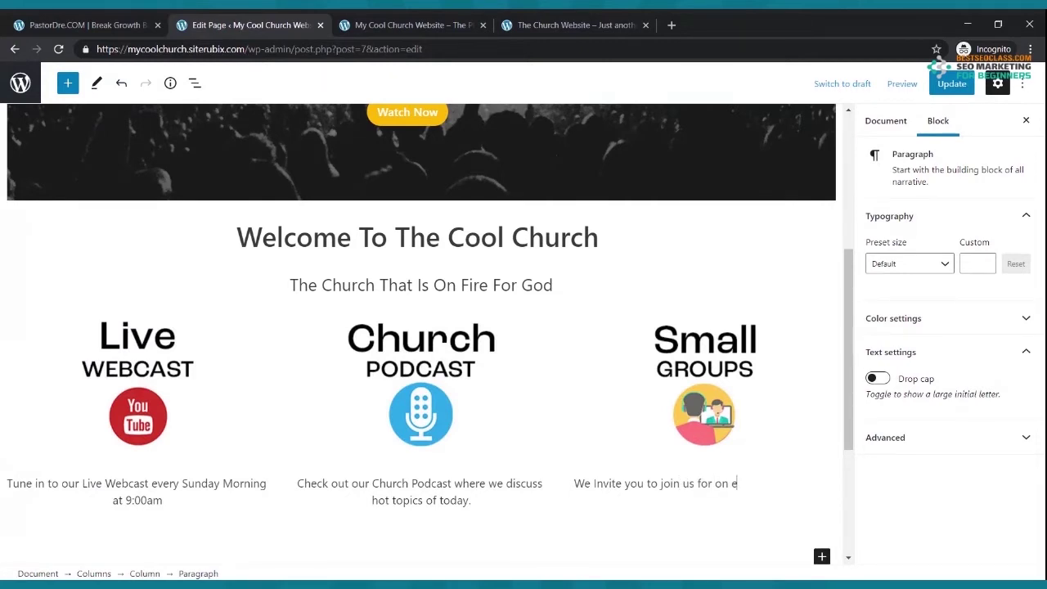
type(" of our weekly small groups in an area near you.")
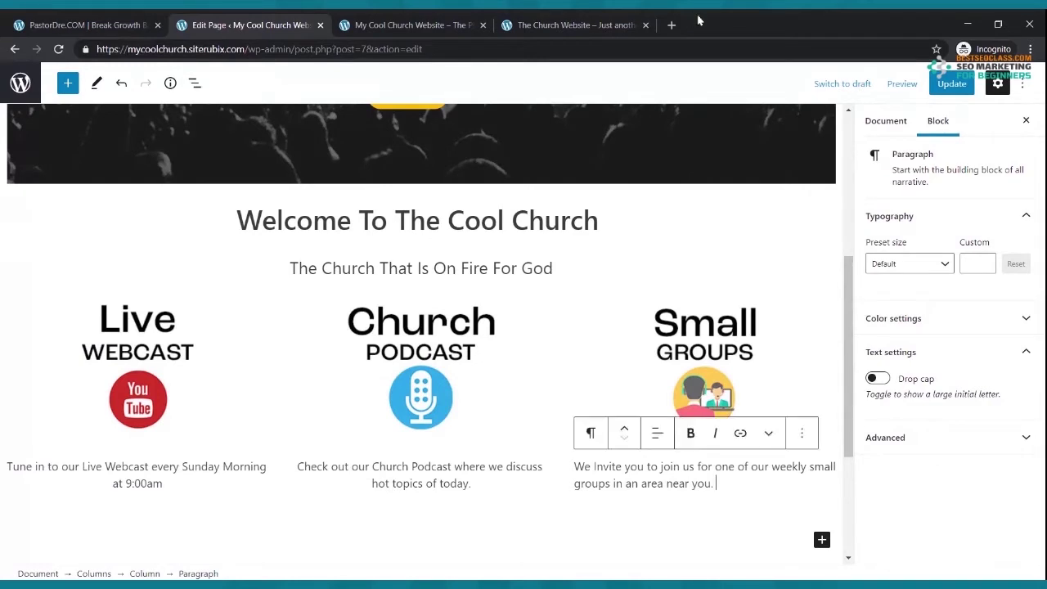
- Center the Small Groups caption and update the page
left_click(657, 433)
left_click(669, 507)
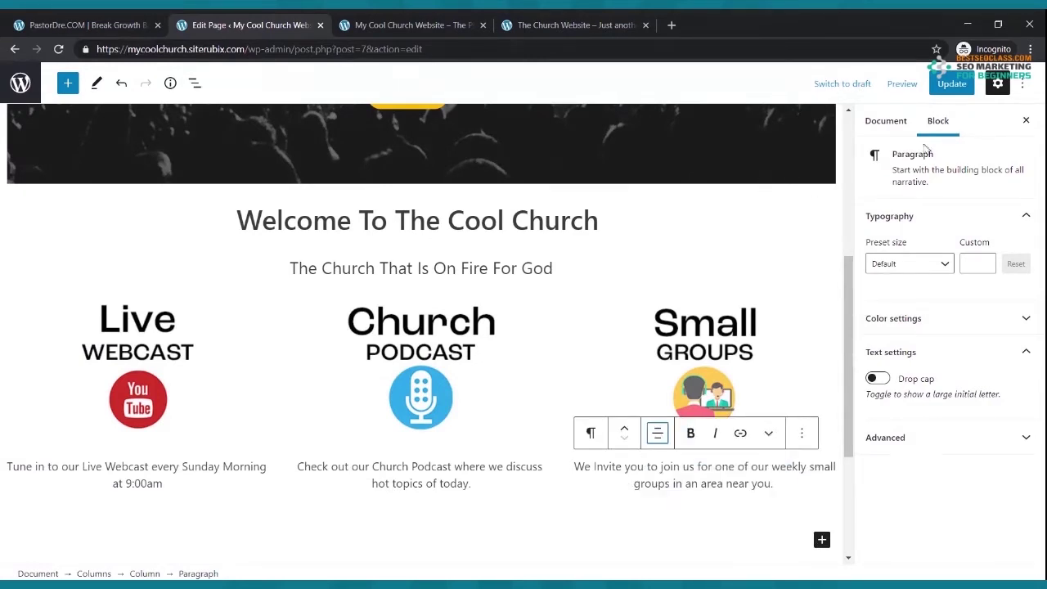
left_click(949, 85)
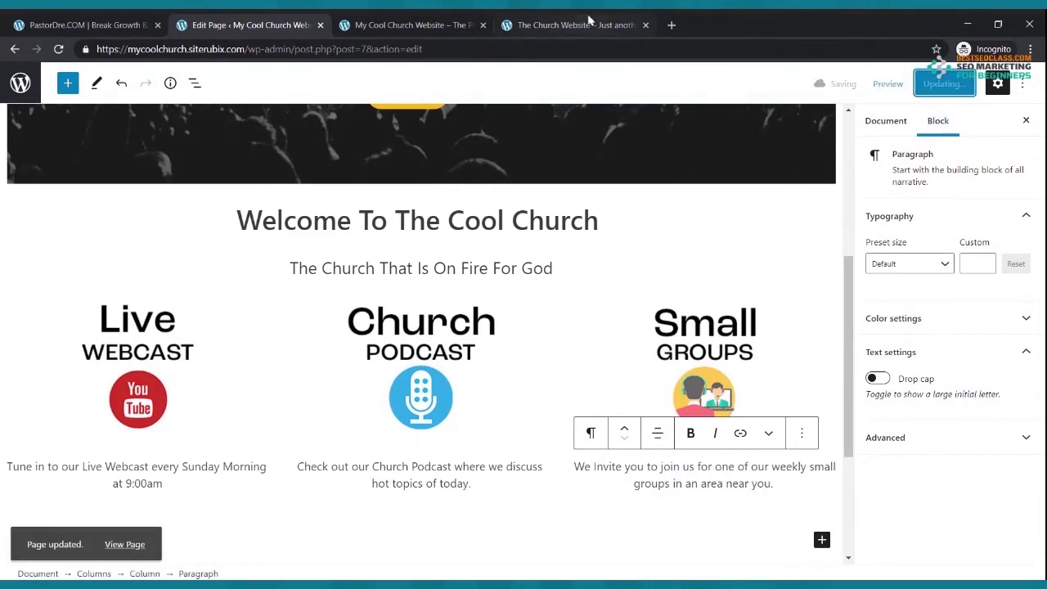
left_click(448, 23)
- Reload the live homepage and scroll to the columns to see the new Small Groups text
left_click(58, 49)
scroll(436, 230, "down", 3)
scroll(436, 230, "down", 1)
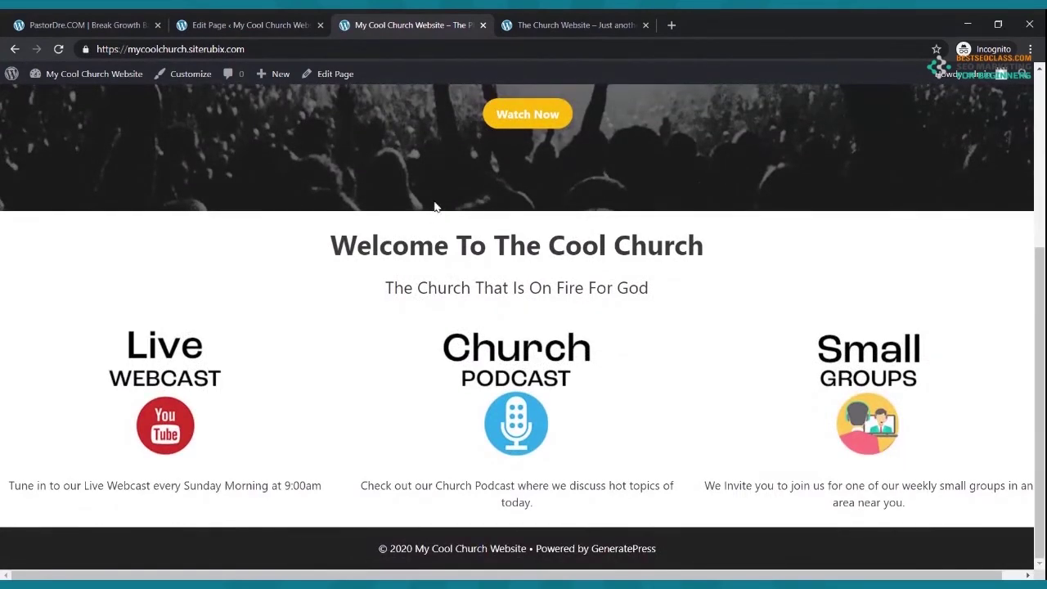
- Watch part of the reference site's First Time Guests video, then return to My Cool Church Website
left_click(565, 24)
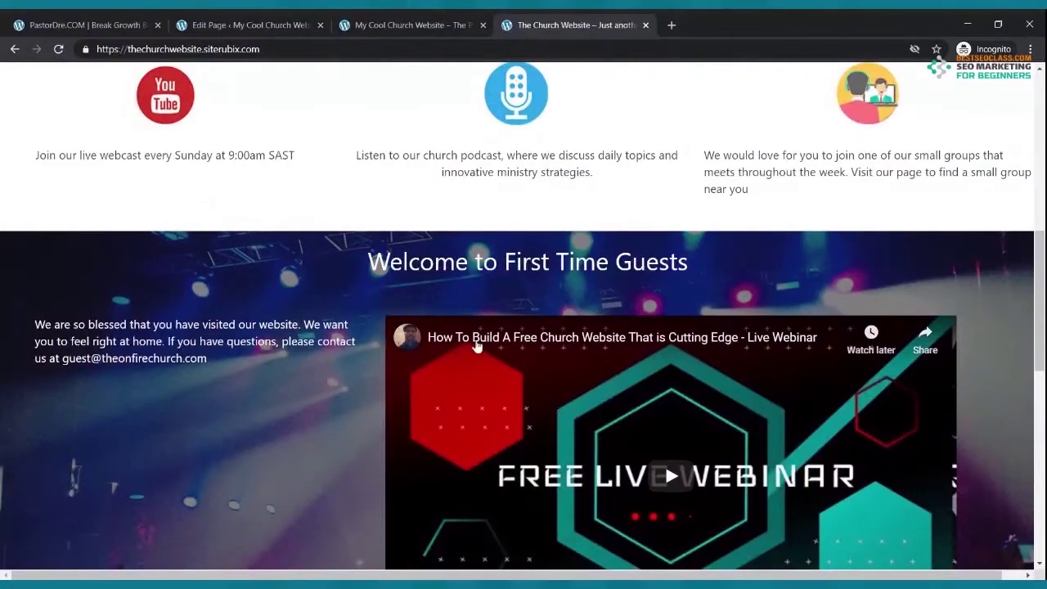
scroll(506, 325, "down", 3)
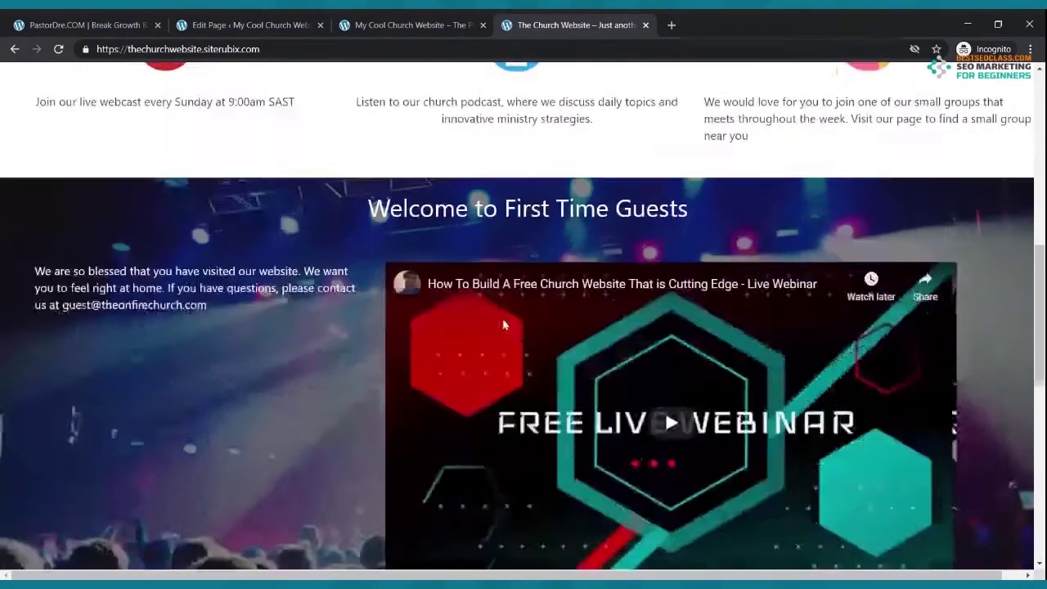
scroll(507, 324, "up", 6)
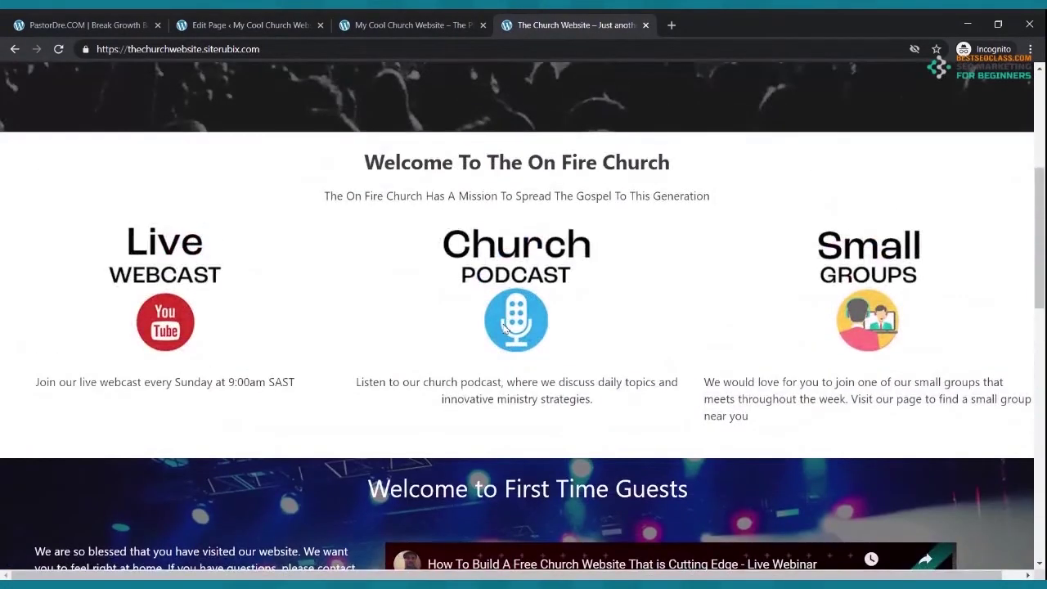
scroll(504, 326, "down", 3)
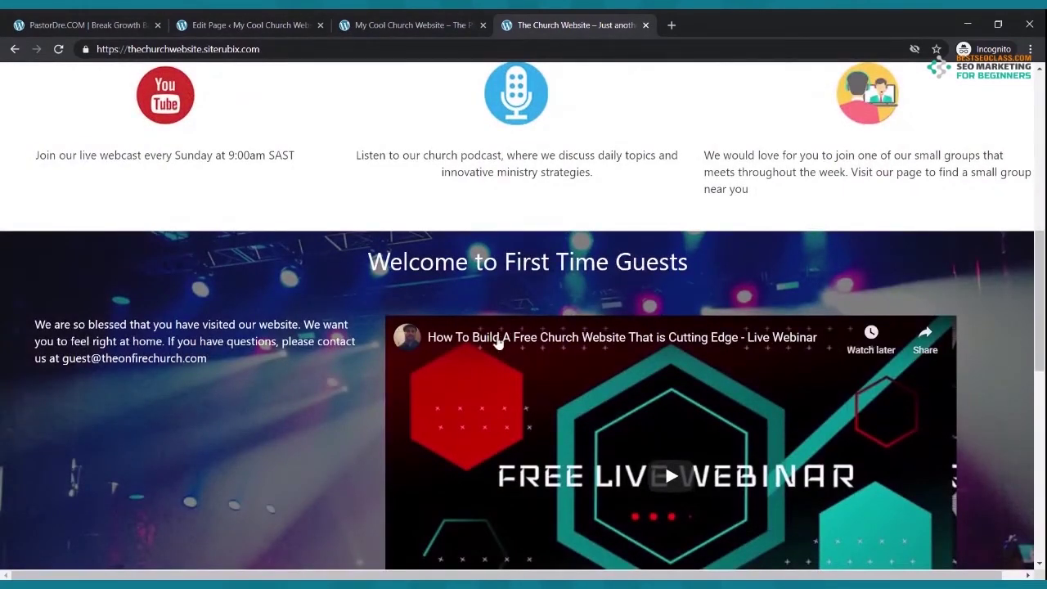
scroll(500, 339, "down", 1)
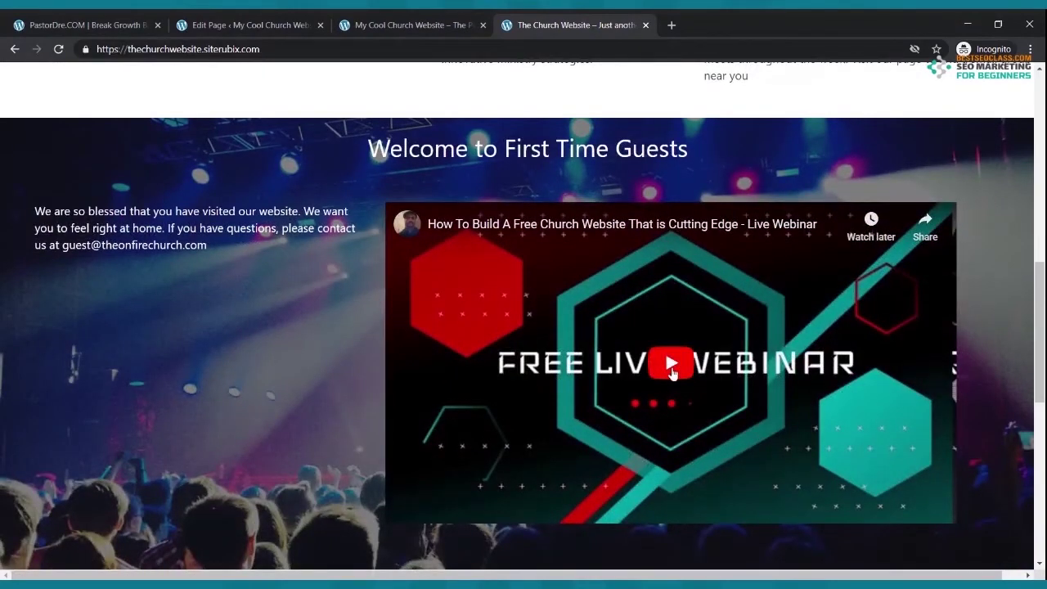
left_click(675, 372)
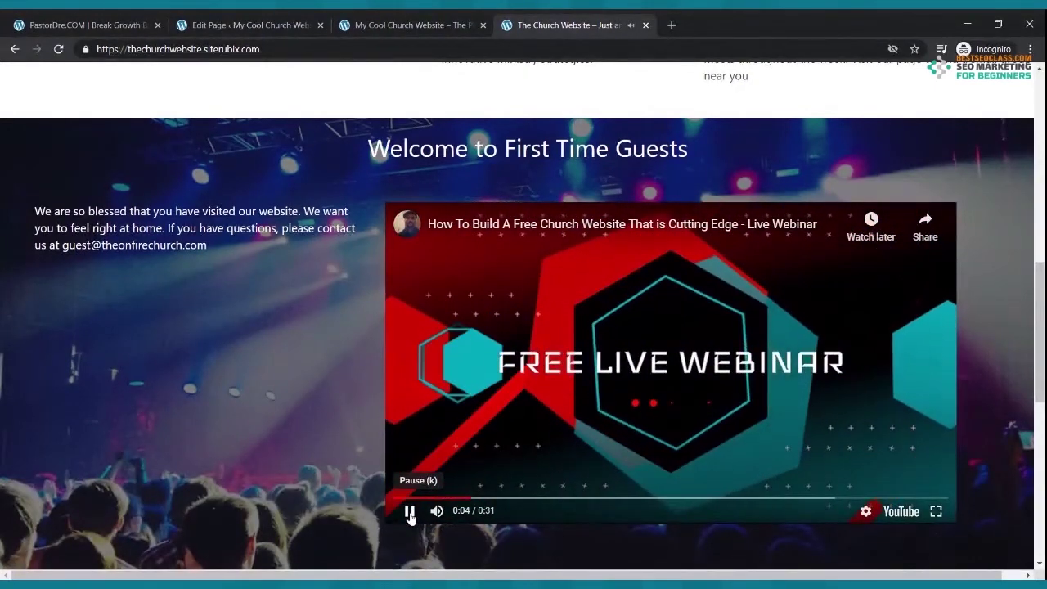
left_click(410, 511)
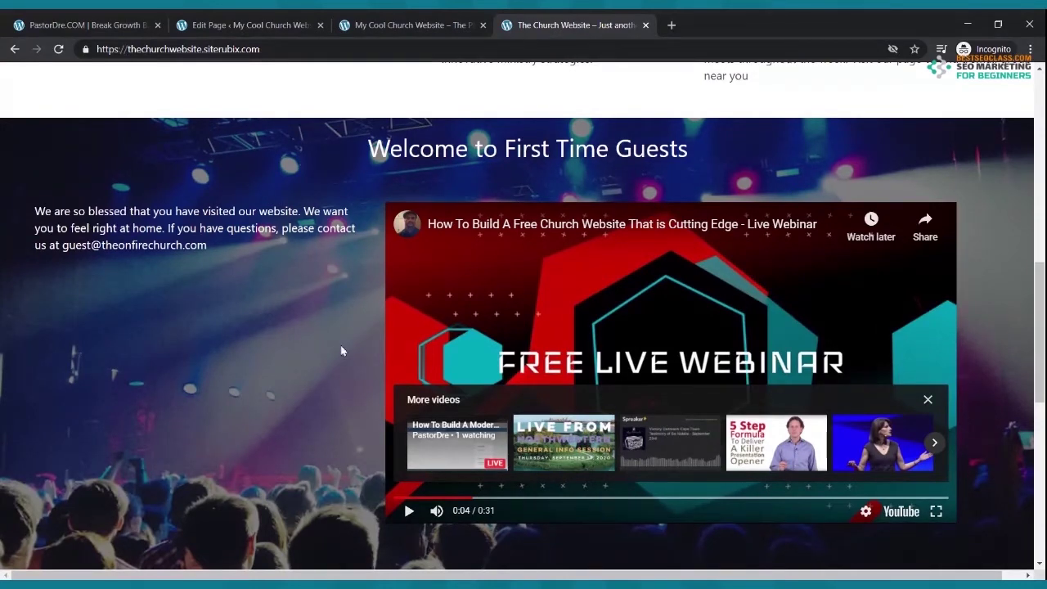
scroll(493, 176, "up", 3)
left_click(431, 24)
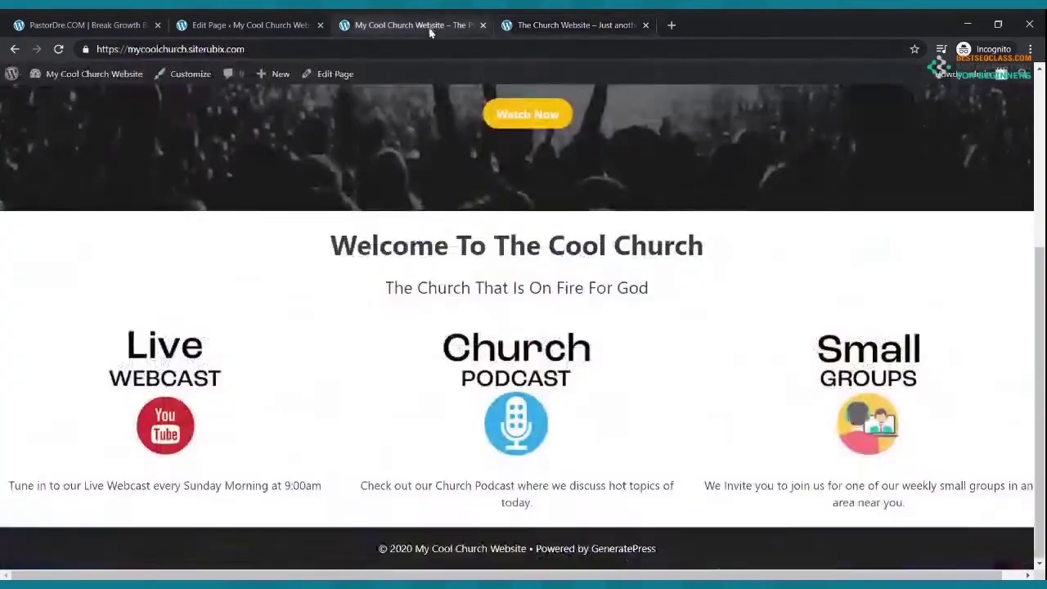
scroll(428, 201, "up", 3)
scroll(429, 205, "down", 3)
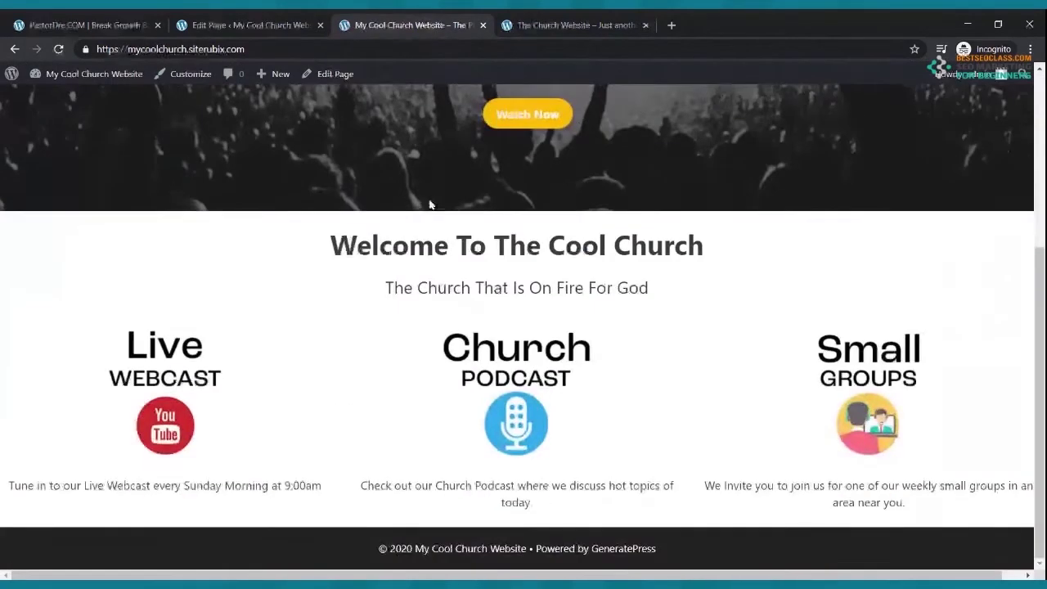
- Insert a Cover block below the columns with a Luminous vivid amber background instead of an image
left_click(249, 25)
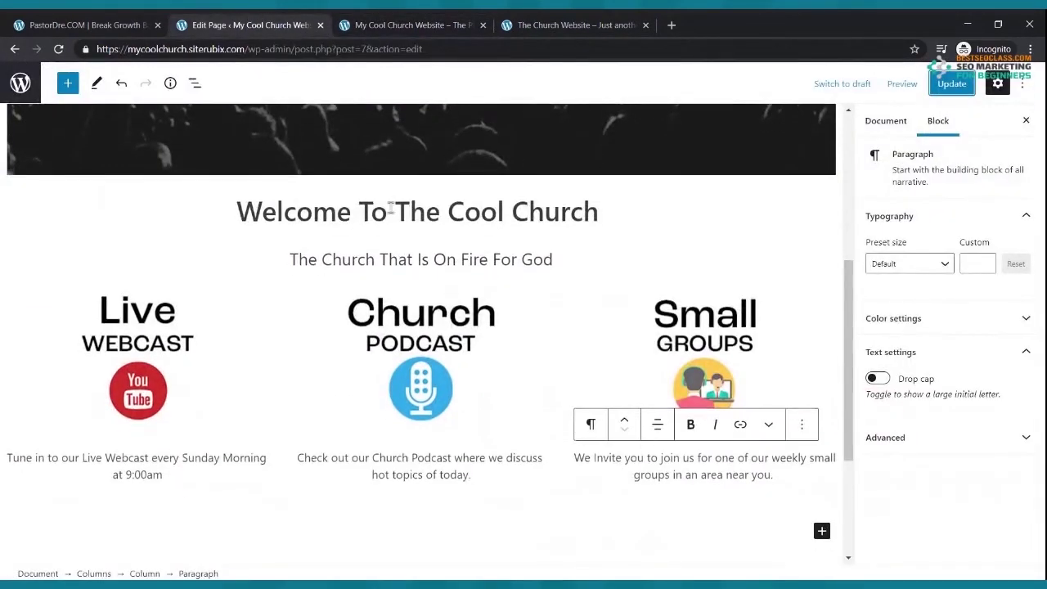
scroll(393, 221, "down", 3)
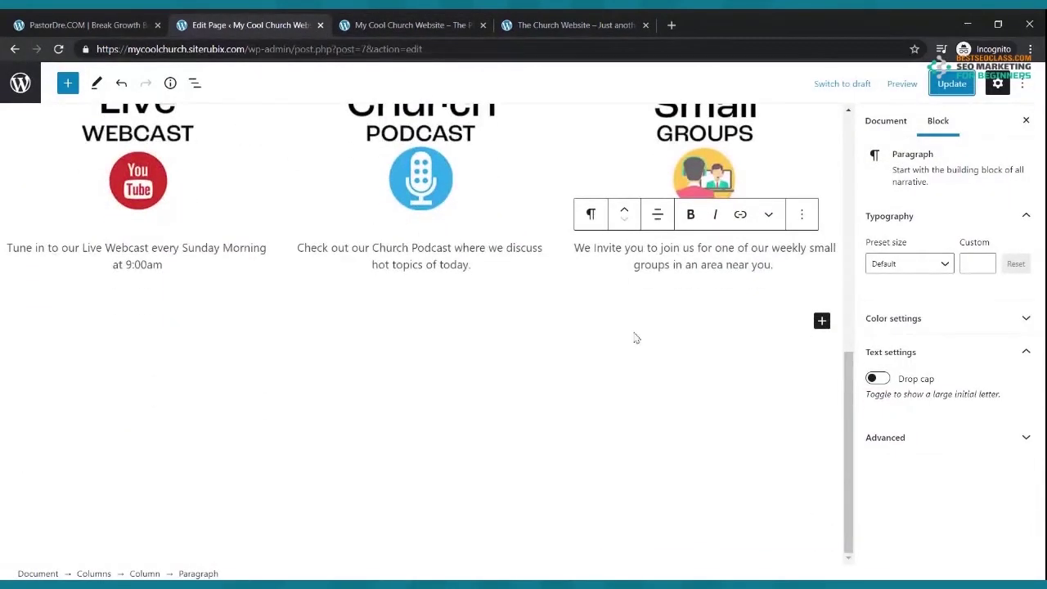
left_click(821, 321)
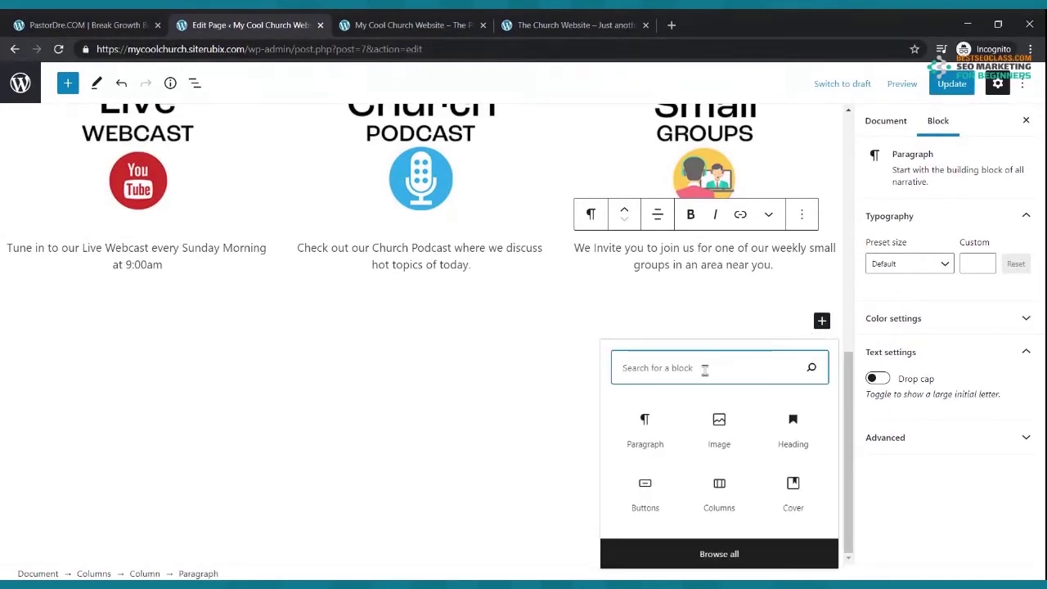
type("cover")
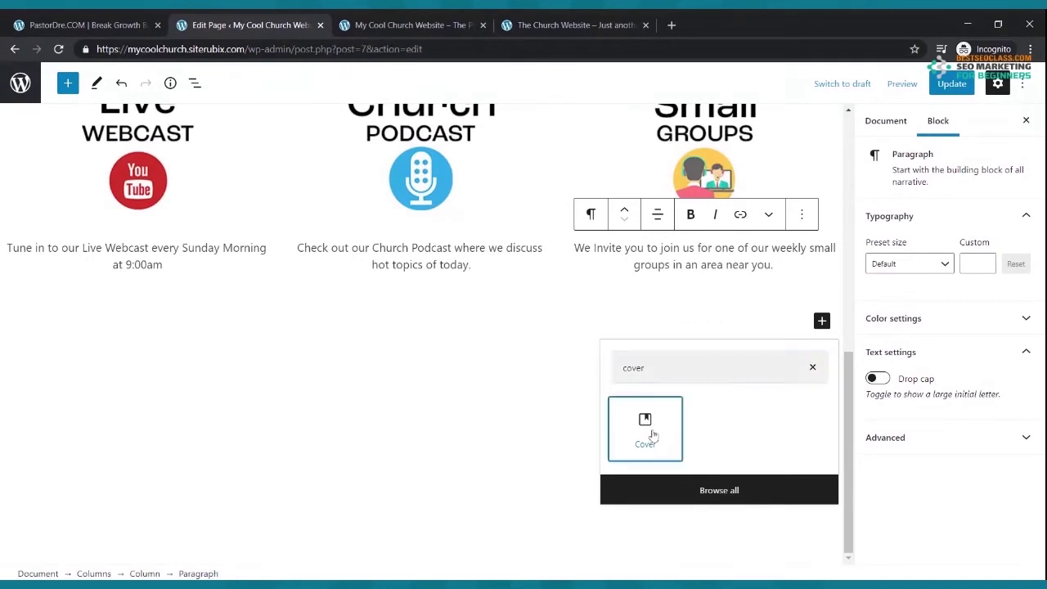
left_click(650, 432)
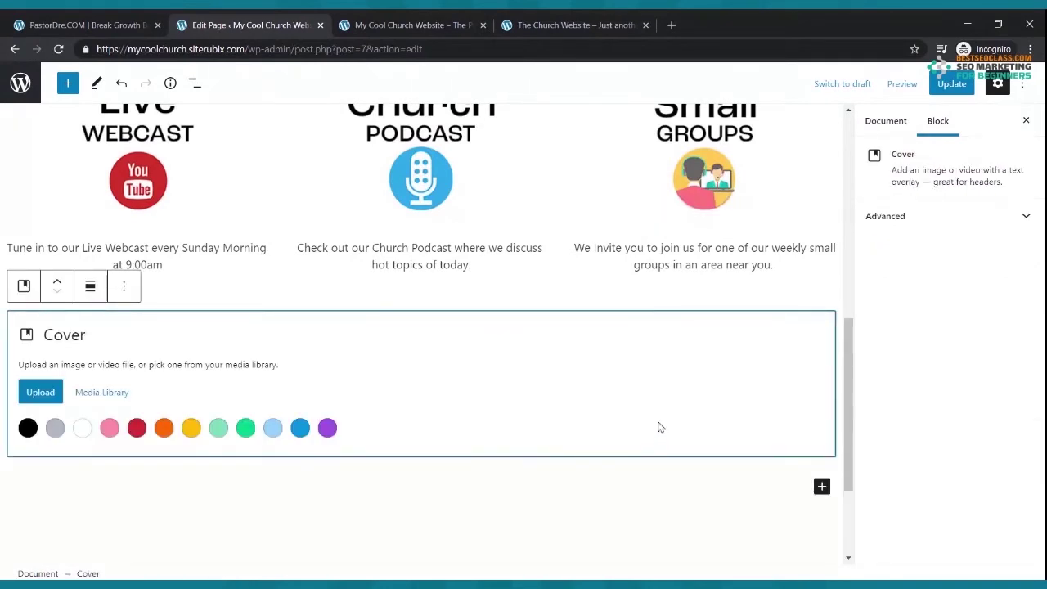
left_click(43, 392)
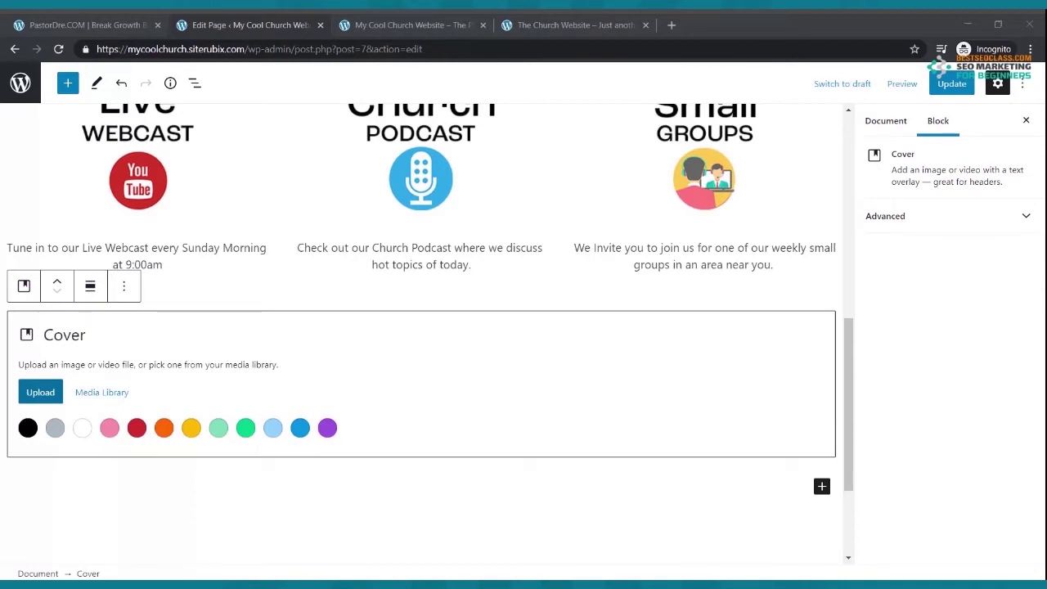
key("alt+Tab")
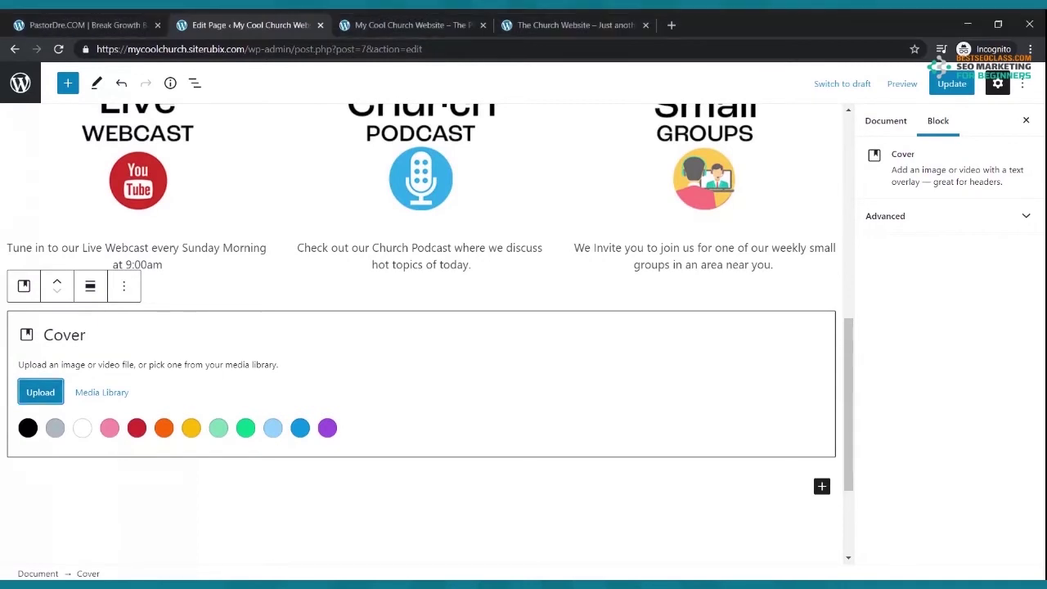
left_click(190, 428)
scroll(483, 335, "down", 2)
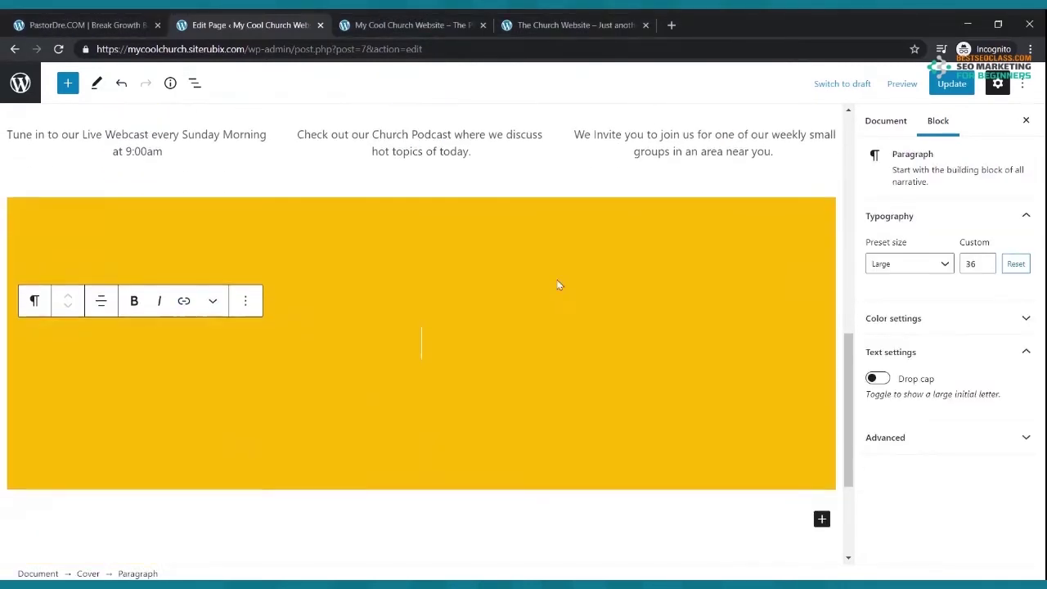
- Save the page and reload the live homepage to view the yellow cover
left_click(949, 86)
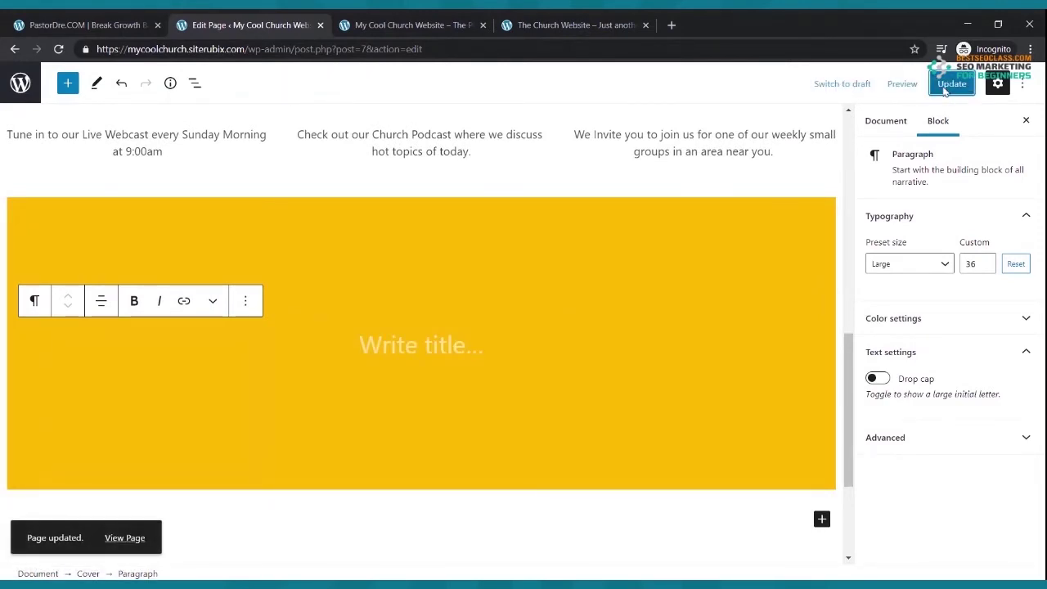
left_click(425, 25)
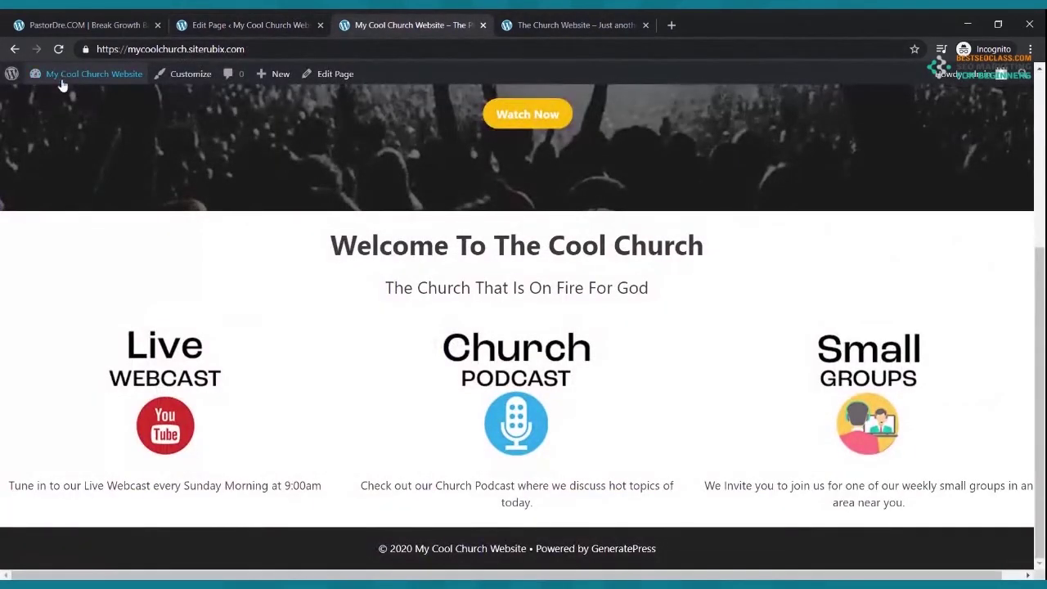
left_click(58, 49)
scroll(332, 216, "down", 4)
scroll(334, 218, "up", 3)
scroll(321, 227, "up", 3)
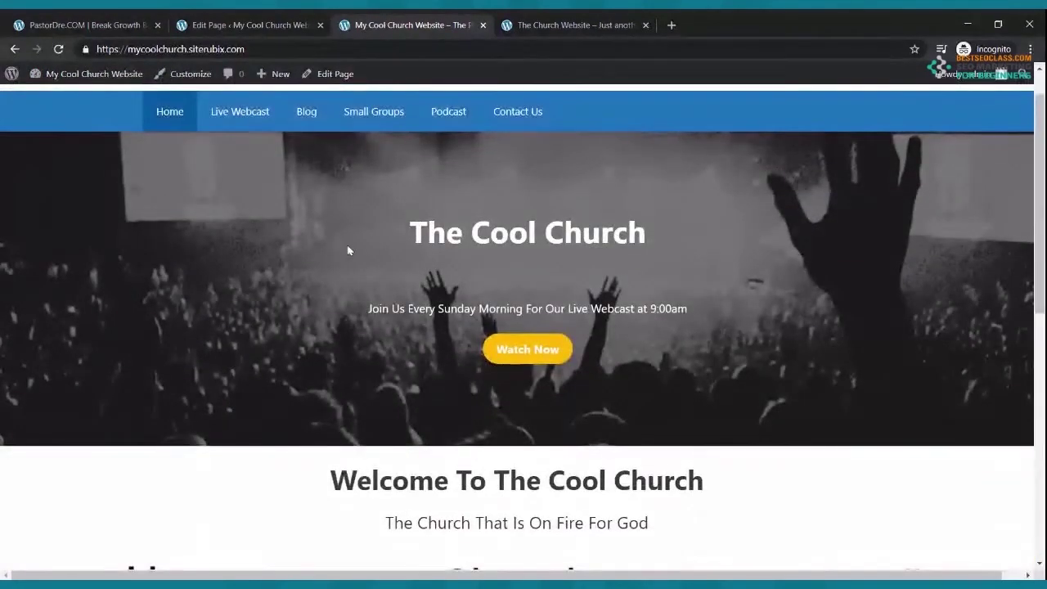
scroll(353, 246, "down", 4)
scroll(355, 248, "up", 3)
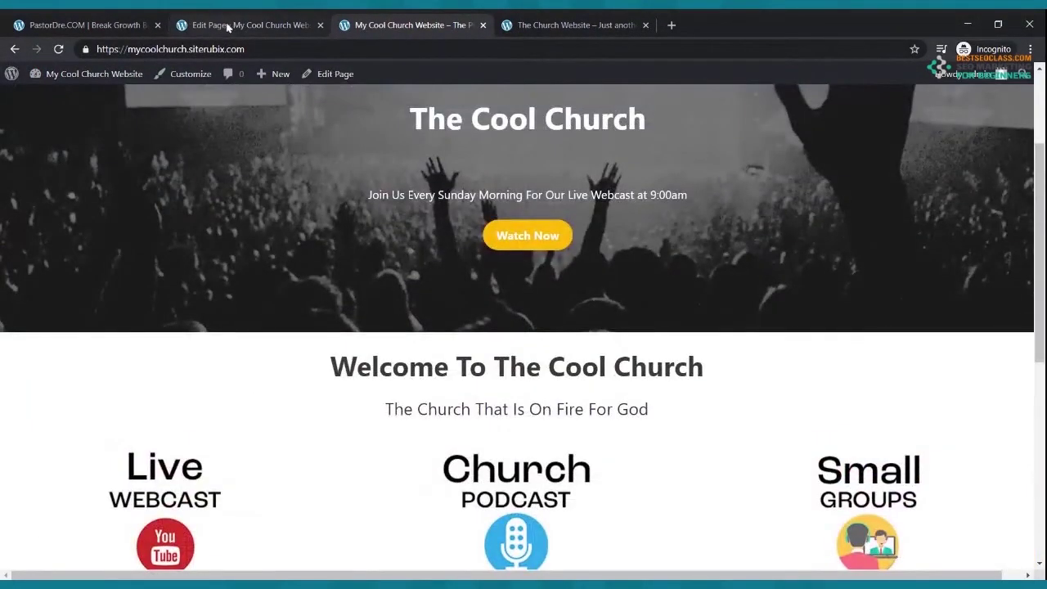
- Remove the cover's paragraph, then remove the yellow Cover block itself
left_click(231, 25)
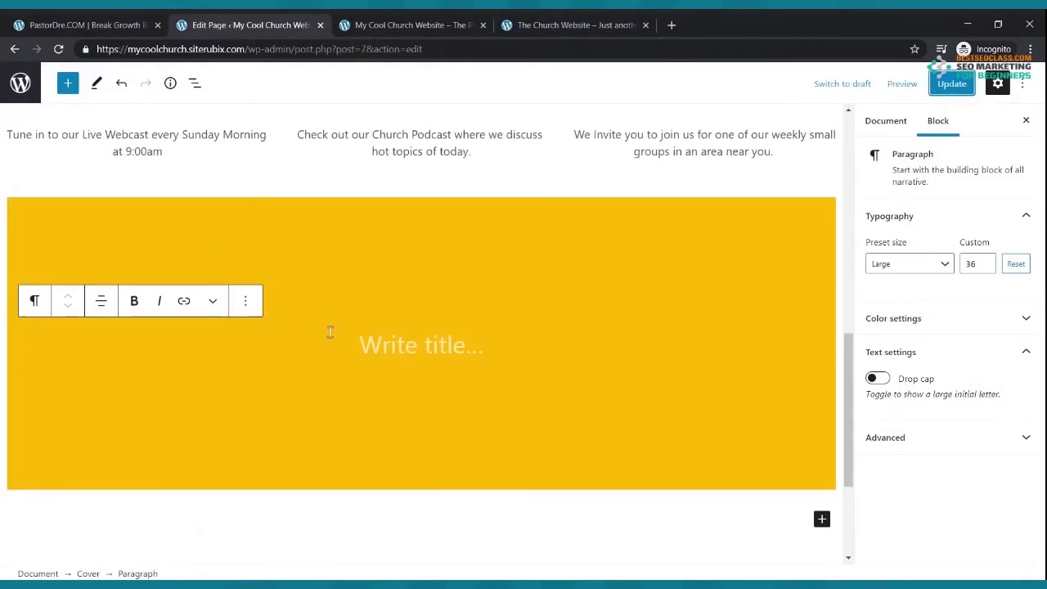
left_click(246, 300)
scroll(285, 432, "down", 1)
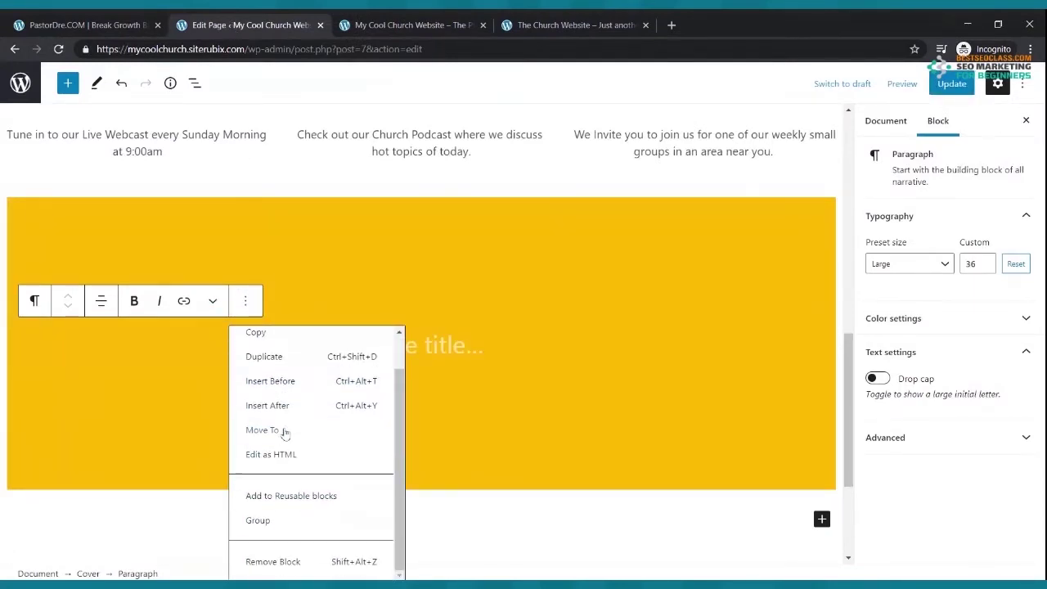
left_click(273, 561)
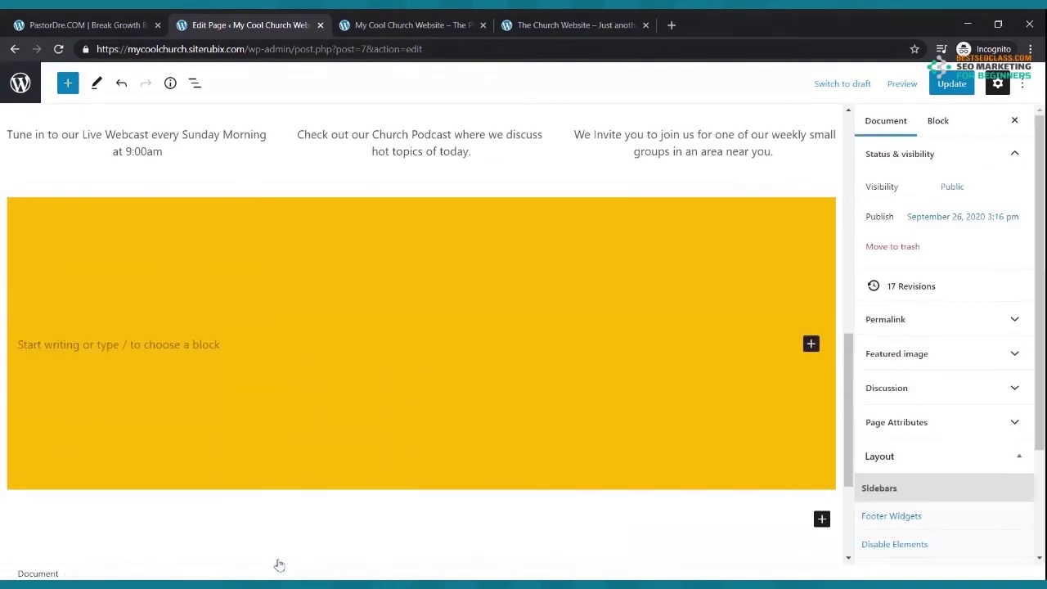
left_click(449, 276)
left_click(205, 173)
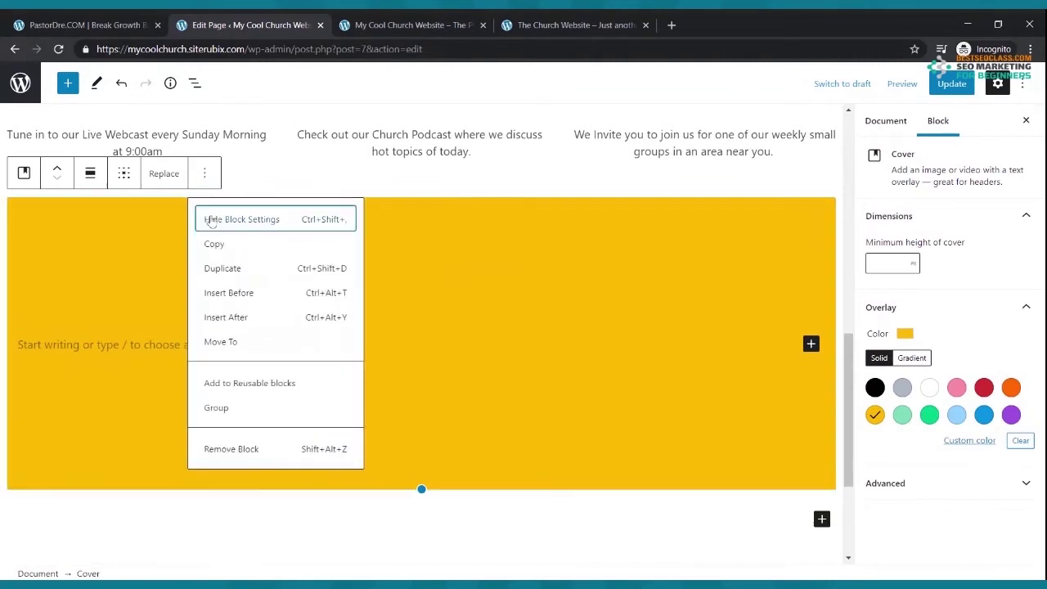
left_click(225, 448)
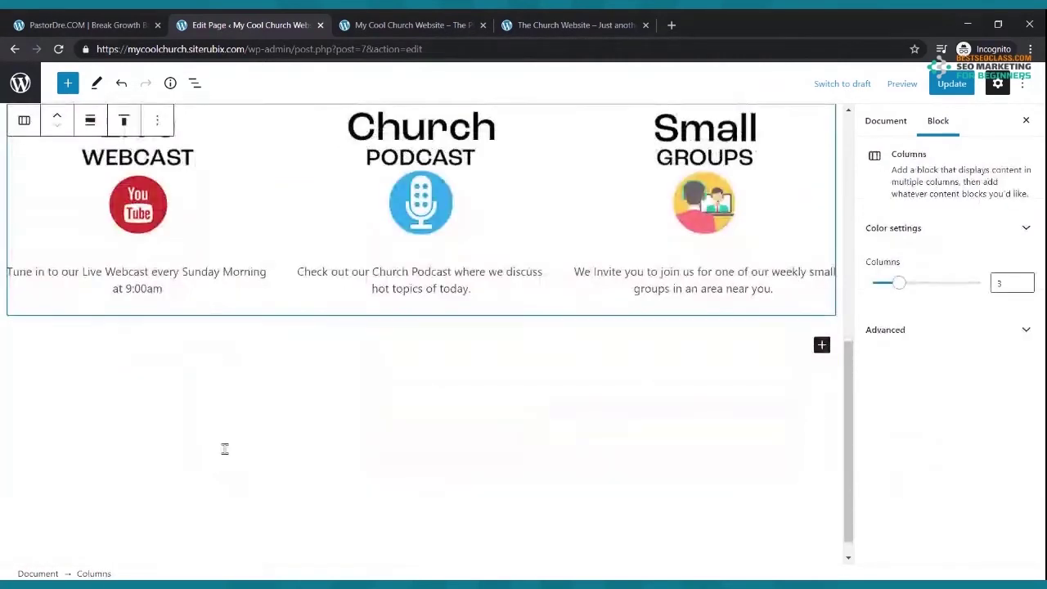
- Insert a Cover block below the columns with the concert stage-lights image and save
left_click(822, 345)
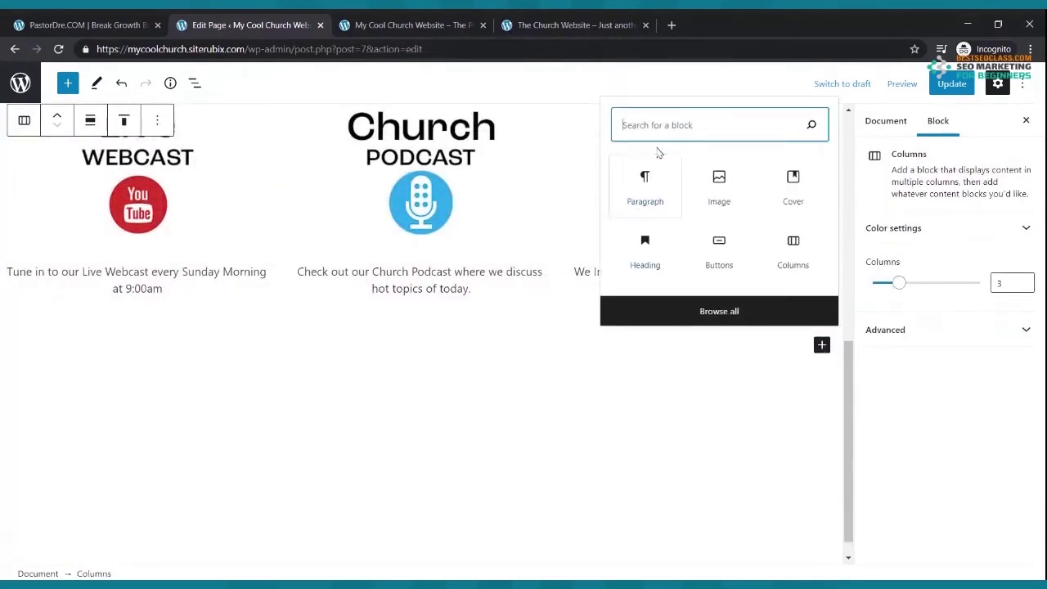
type("cov")
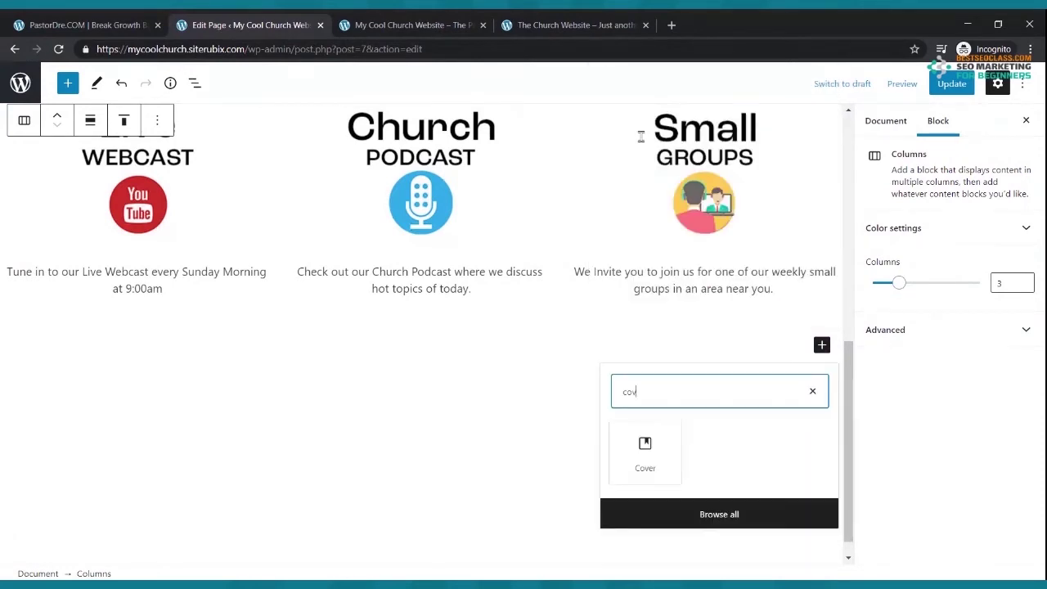
left_click(646, 450)
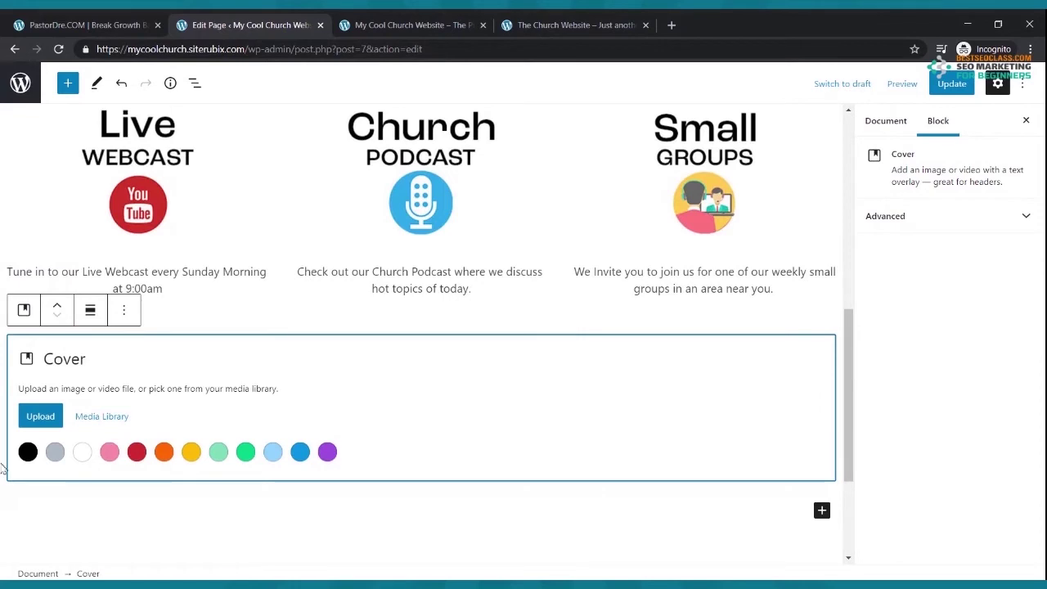
left_click(39, 419)
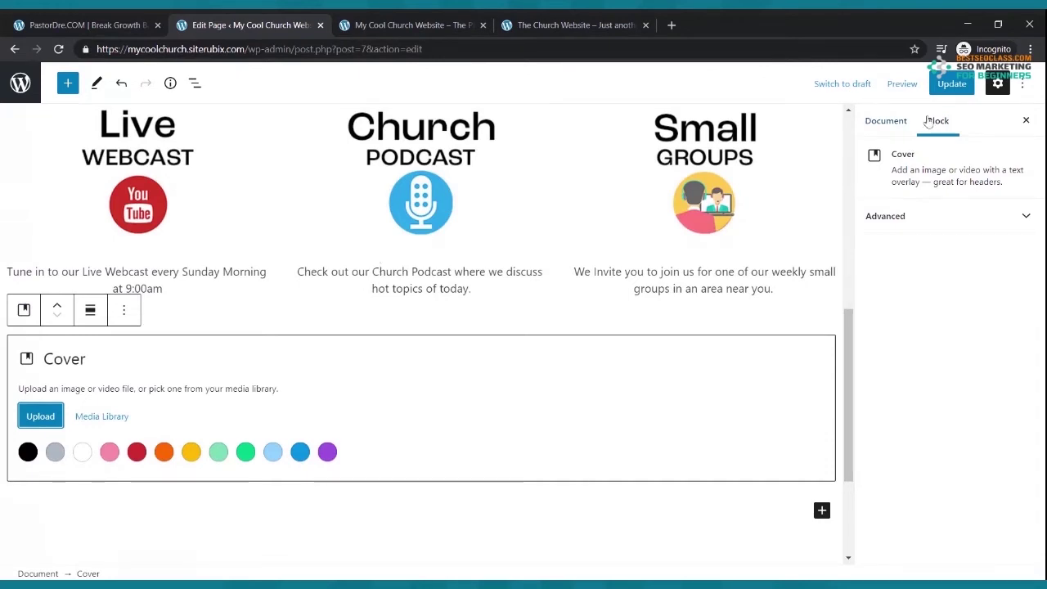
left_click(956, 84)
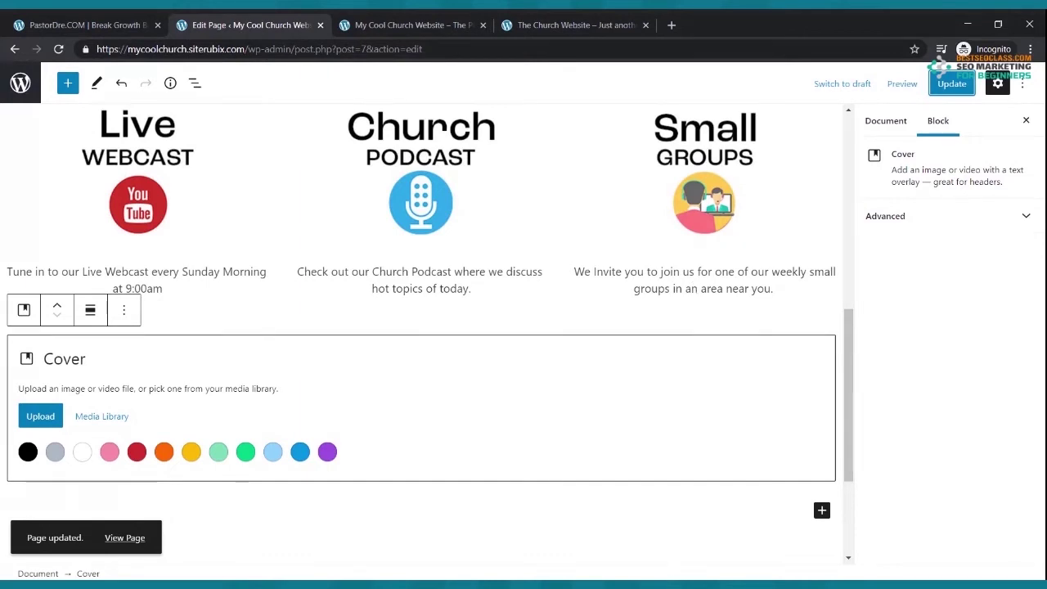
- Glance at the reference church website, then return to the page editor
left_click(28, 452)
left_click(590, 32)
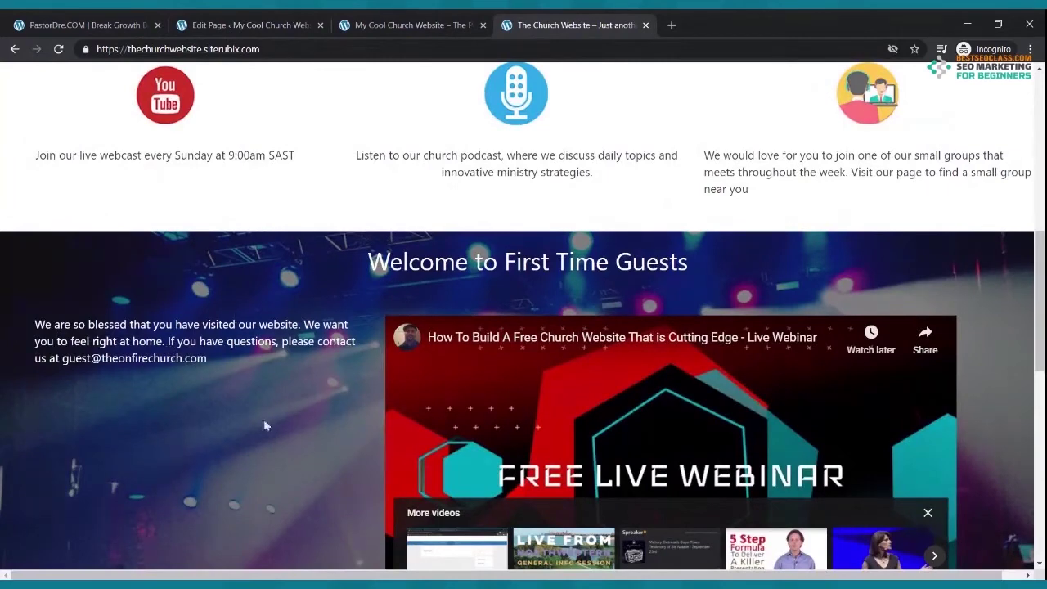
left_click(243, 26)
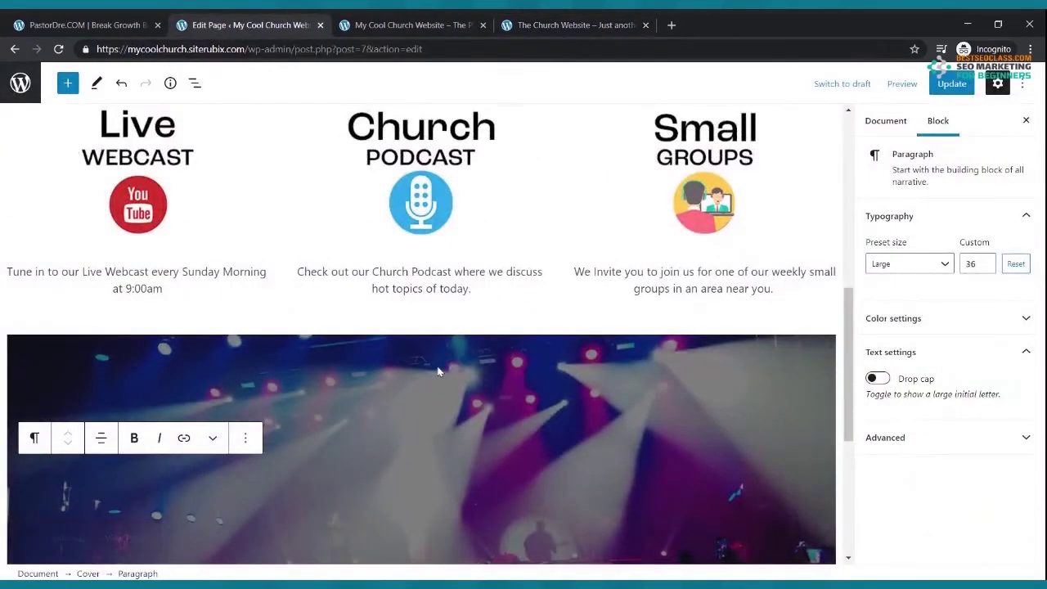
- Add a 50 / 50 two-column Columns block inside the concert-lights cover
scroll(440, 367, "down", 2)
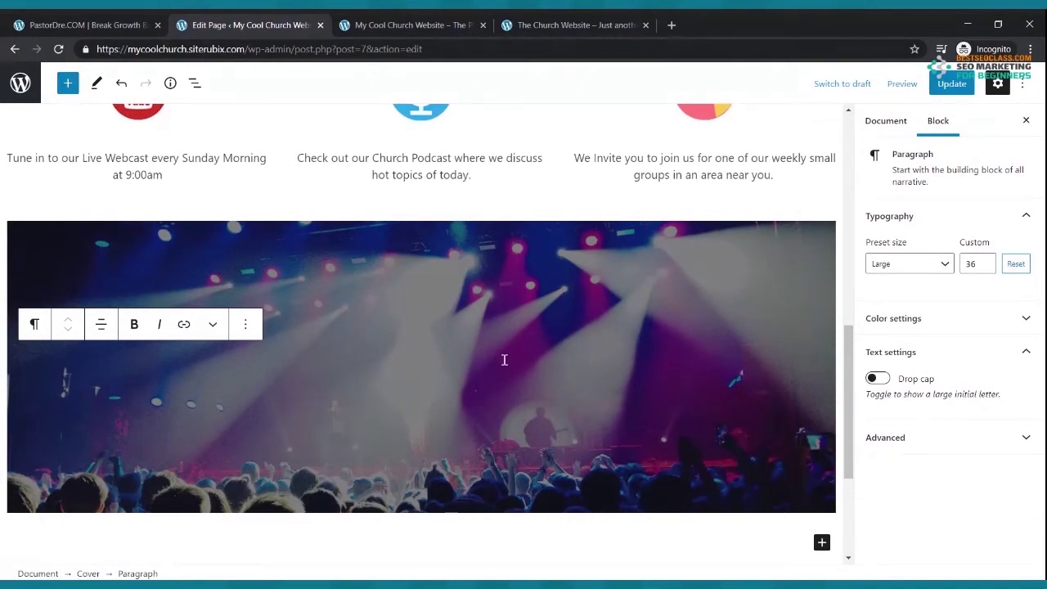
left_click(68, 85)
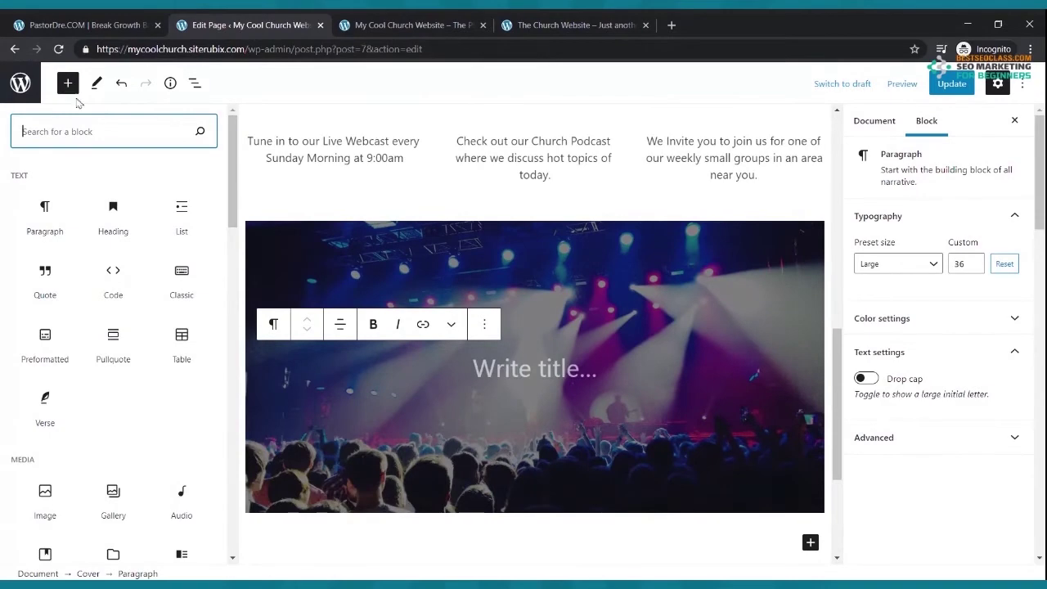
type("colum")
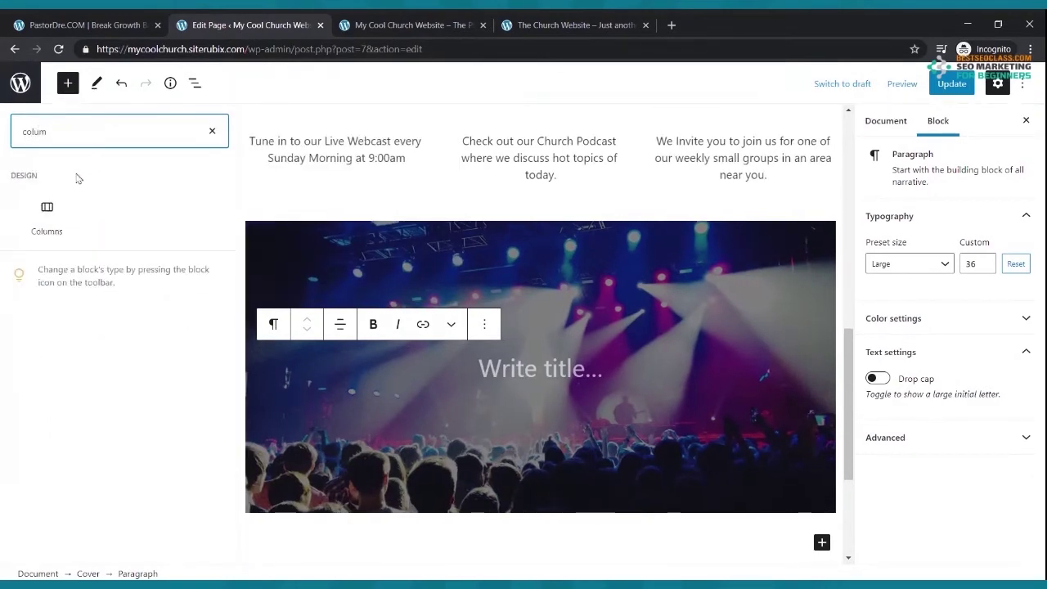
left_click(46, 211)
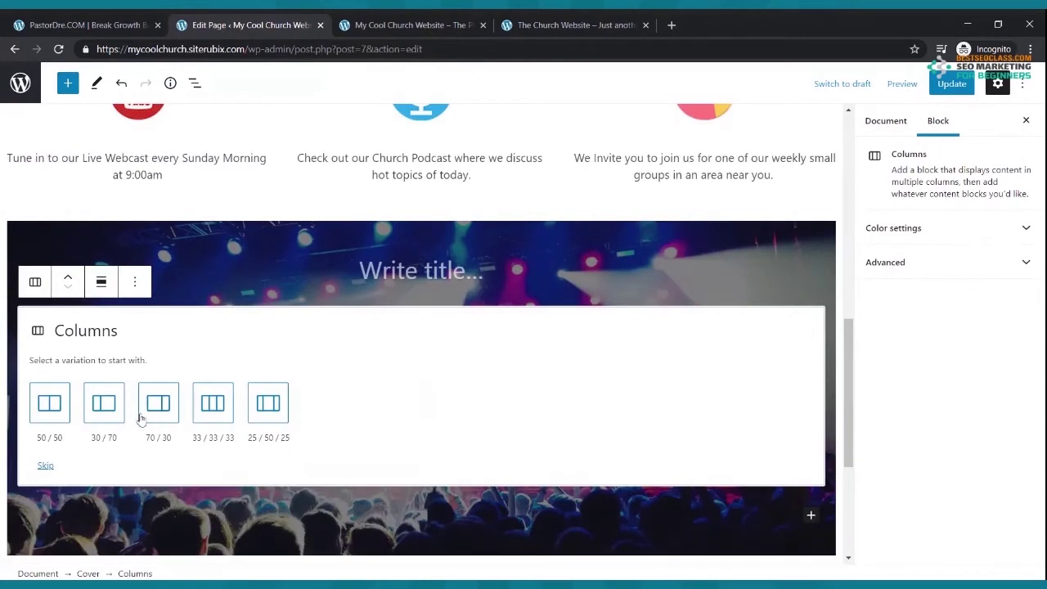
left_click(50, 403)
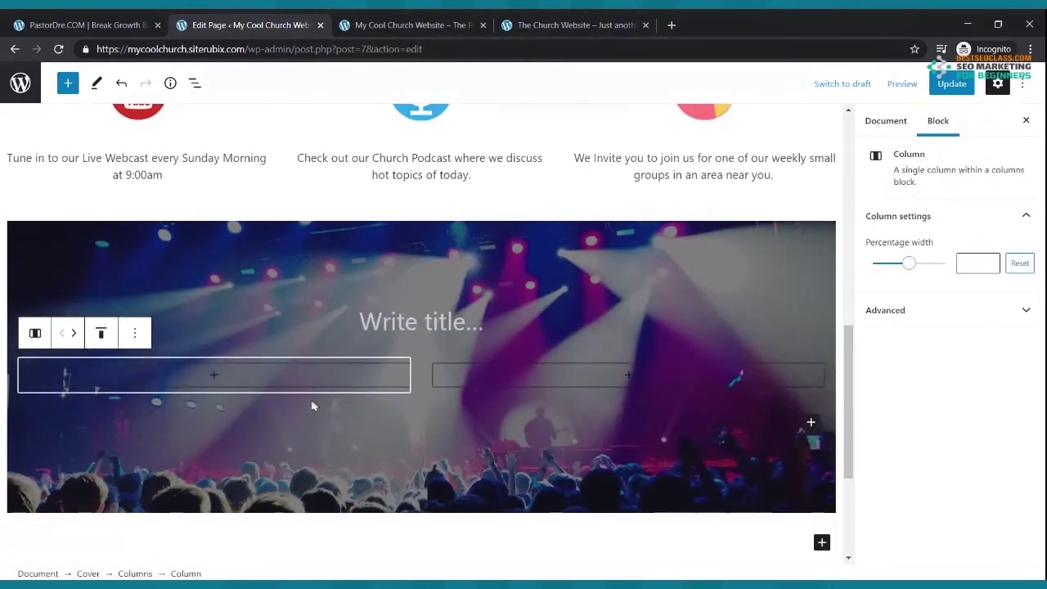
- Write a left-column paragraph introducing the newcomers' welcome video and inviting email questions, then save
left_click(213, 379)
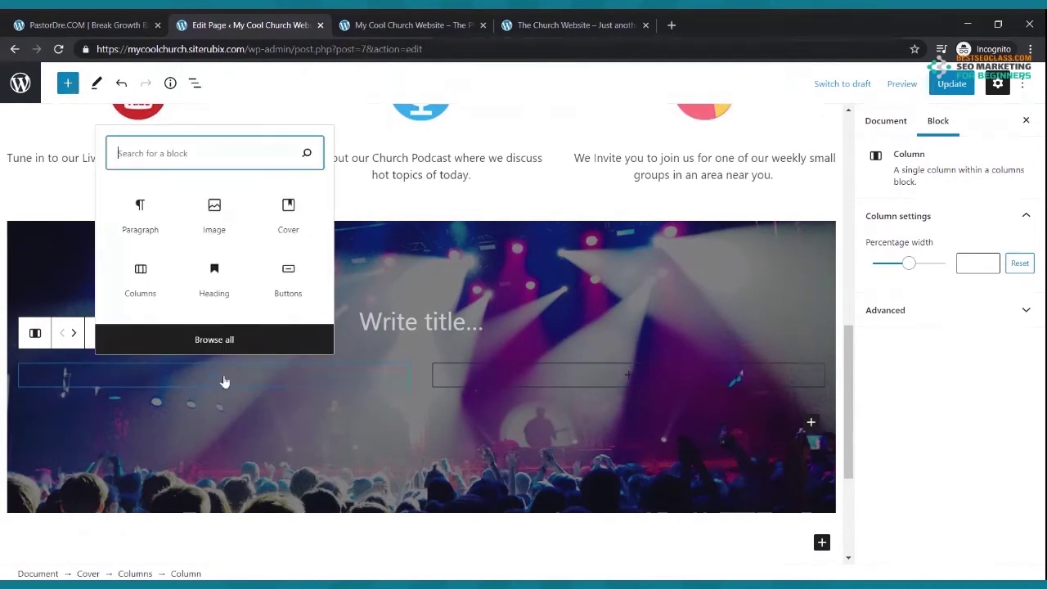
left_click(149, 229)
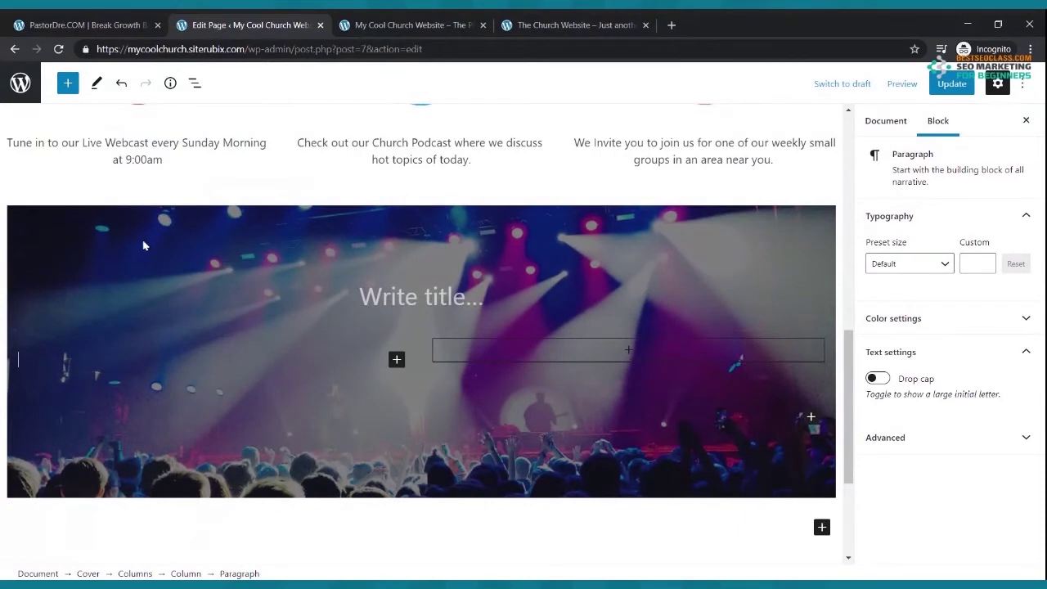
type("Here is a")
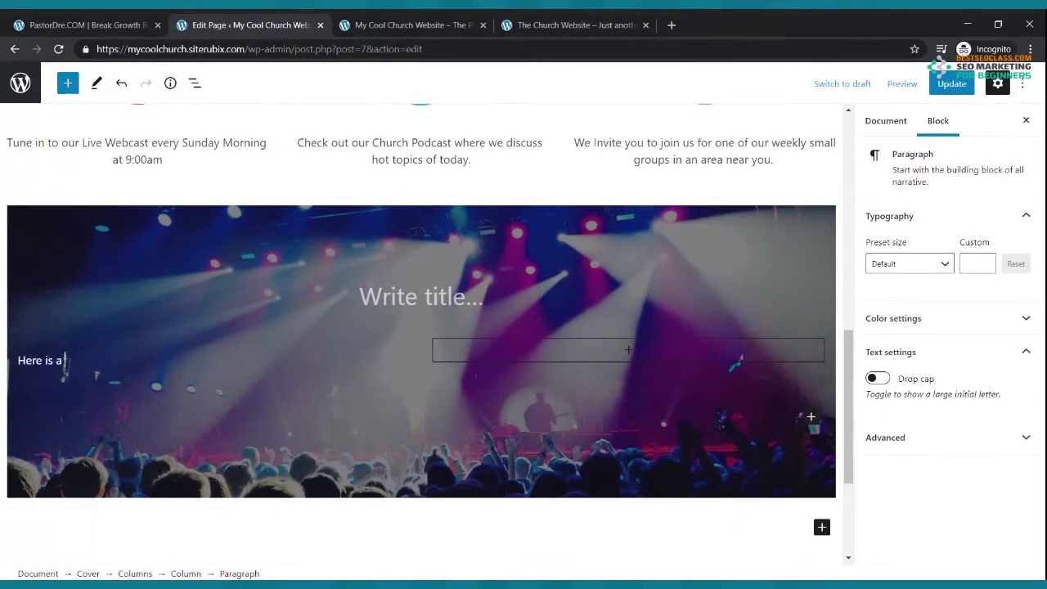
type(" welcome video from our new com")
key("BackSpace")
key("BackSpace")
type("omers team")
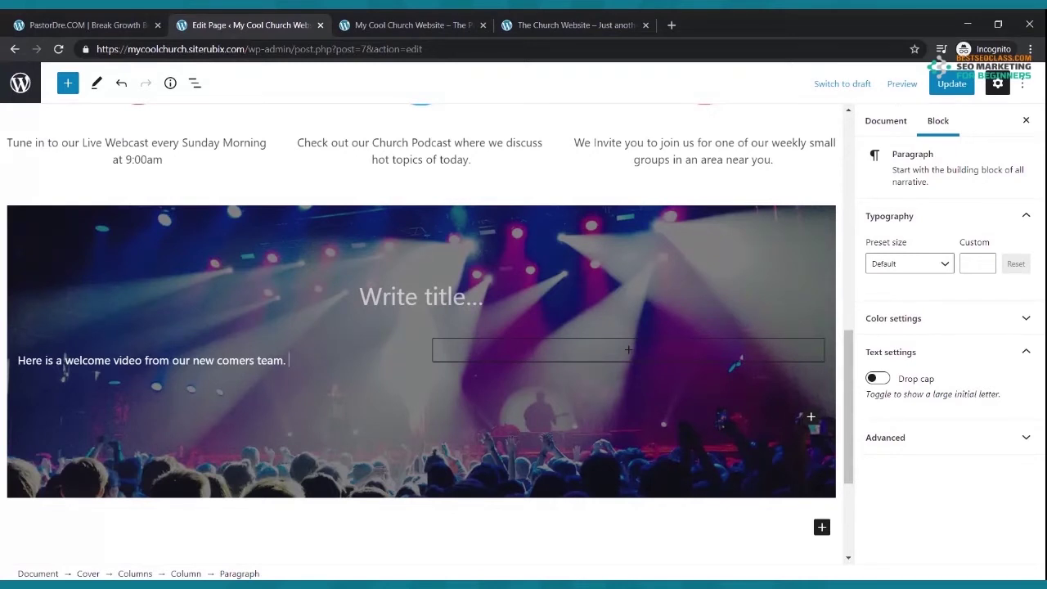
type(".")
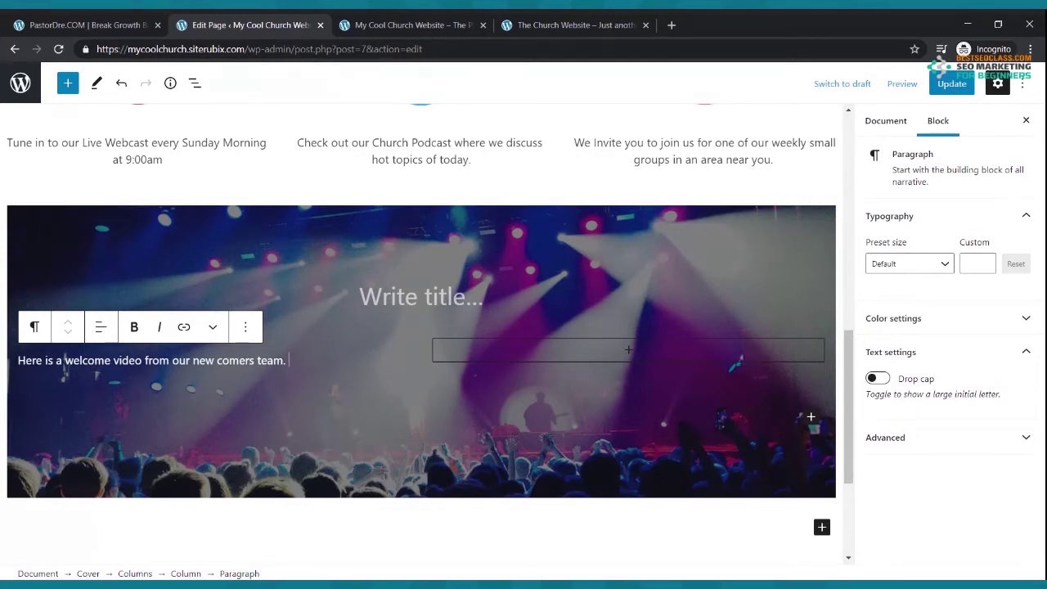
type("We are glad that you have")
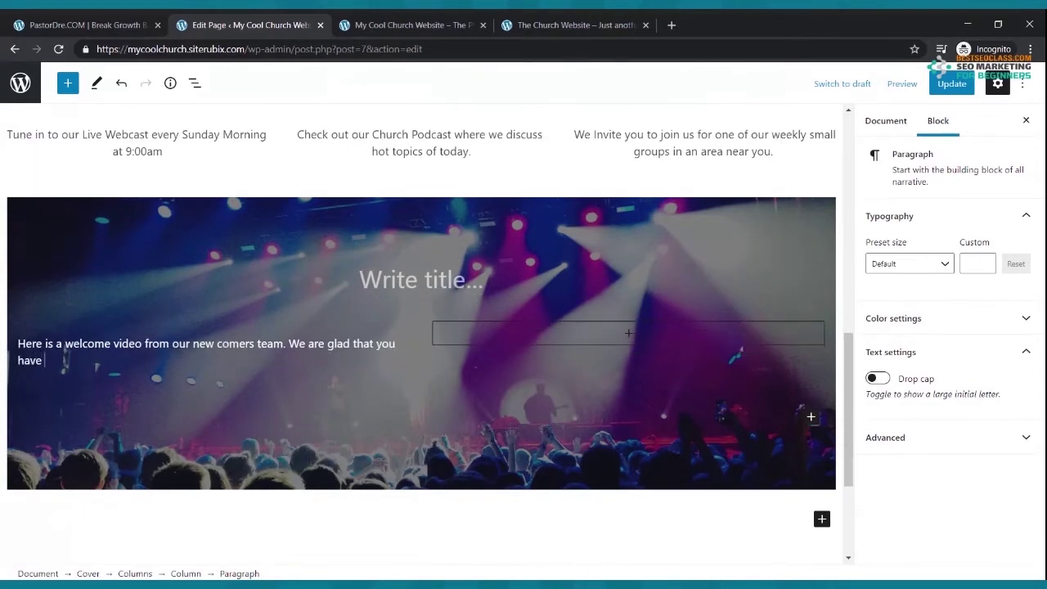
type(" stopped by our we")
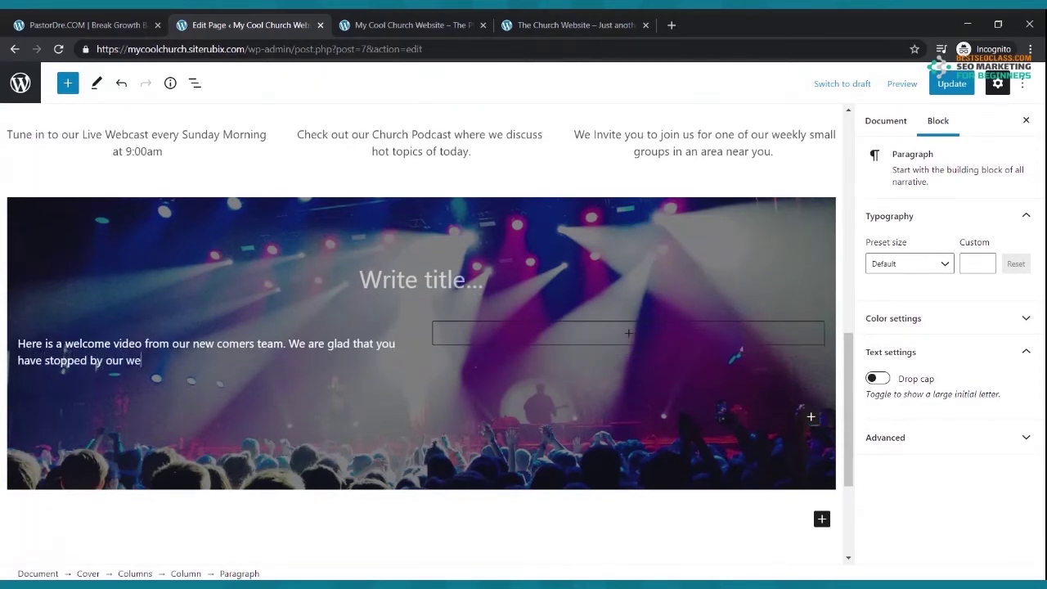
type("bsite. If you have a")
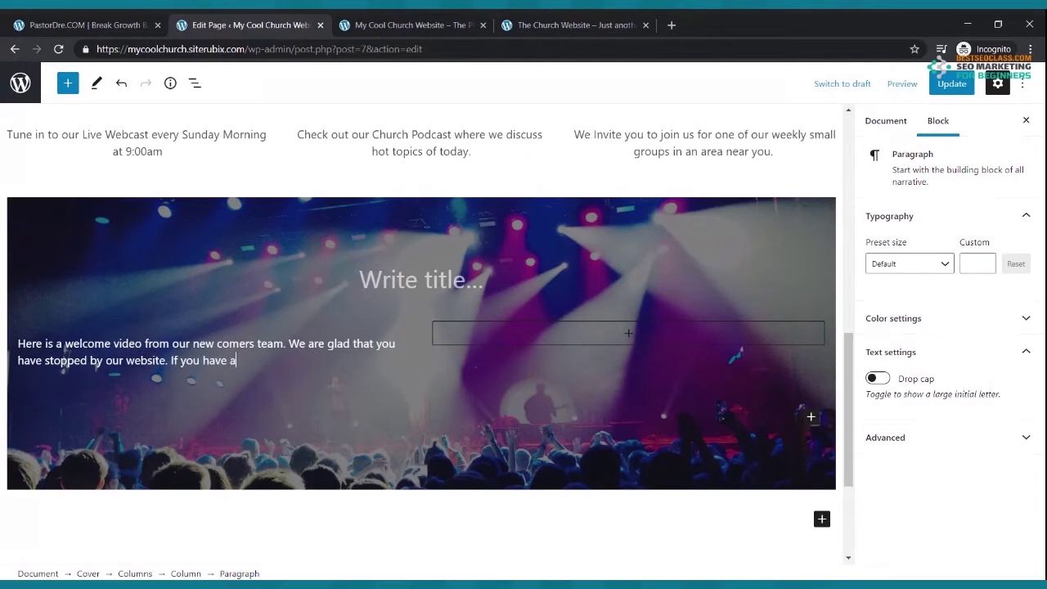
type("ny questions pleas")
type("e email ")
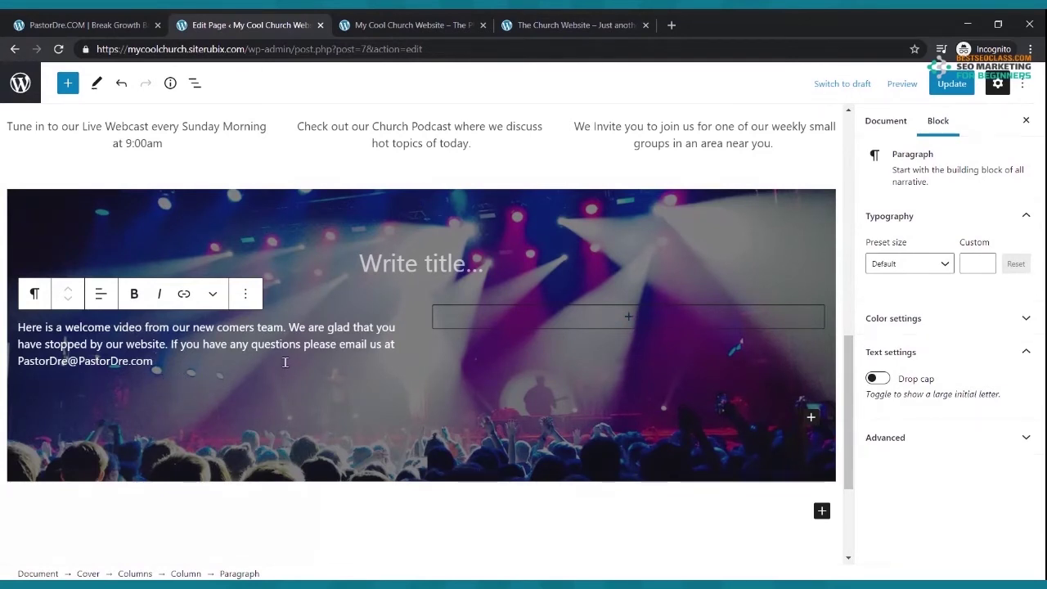
left_click(947, 85)
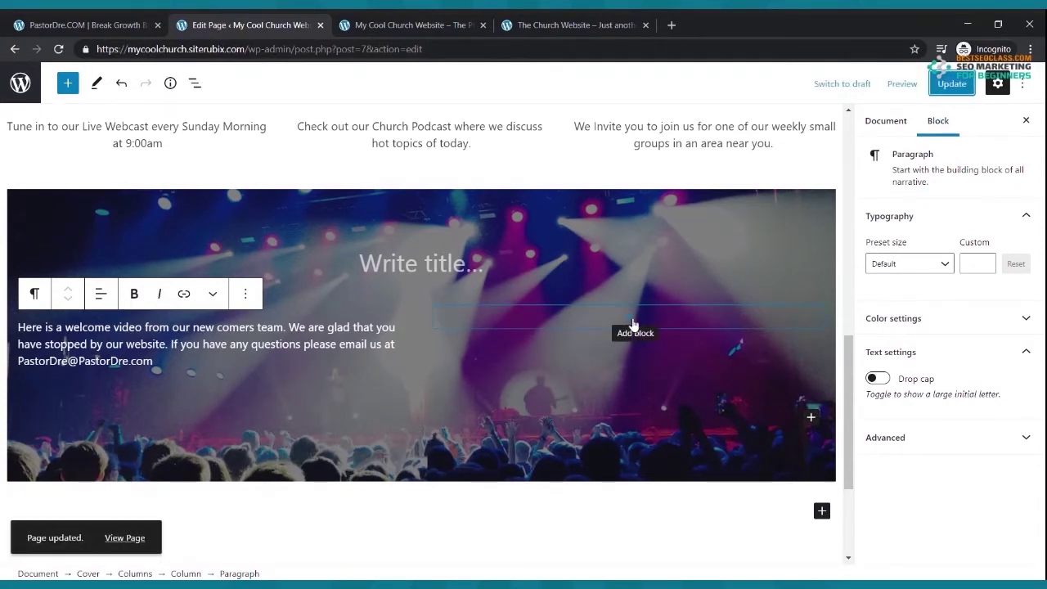
- Add a YouTube embed block in the cover's right column and open a new browser tab
left_click(633, 325)
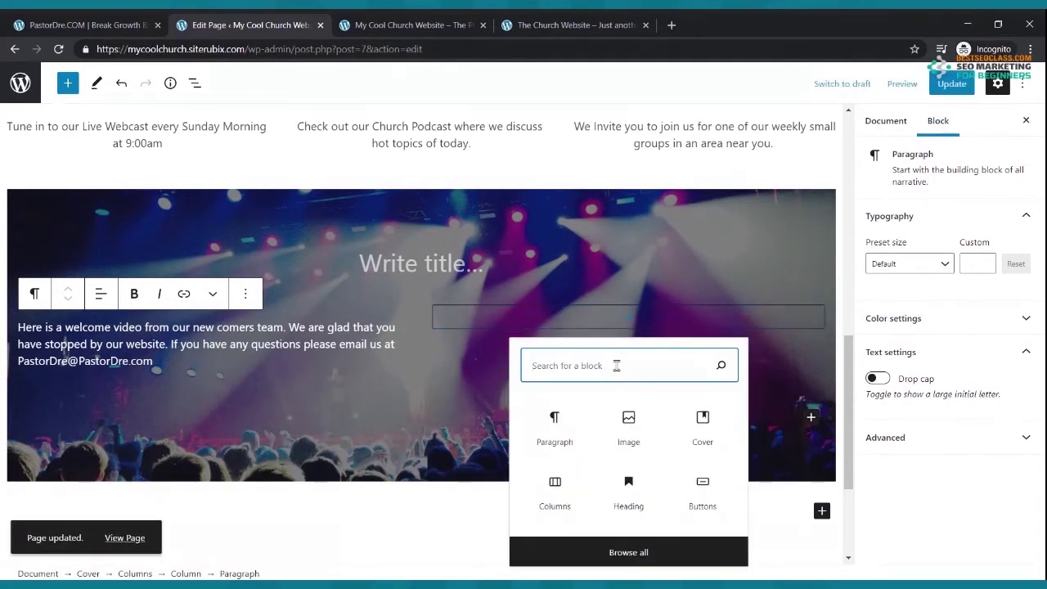
type("vi")
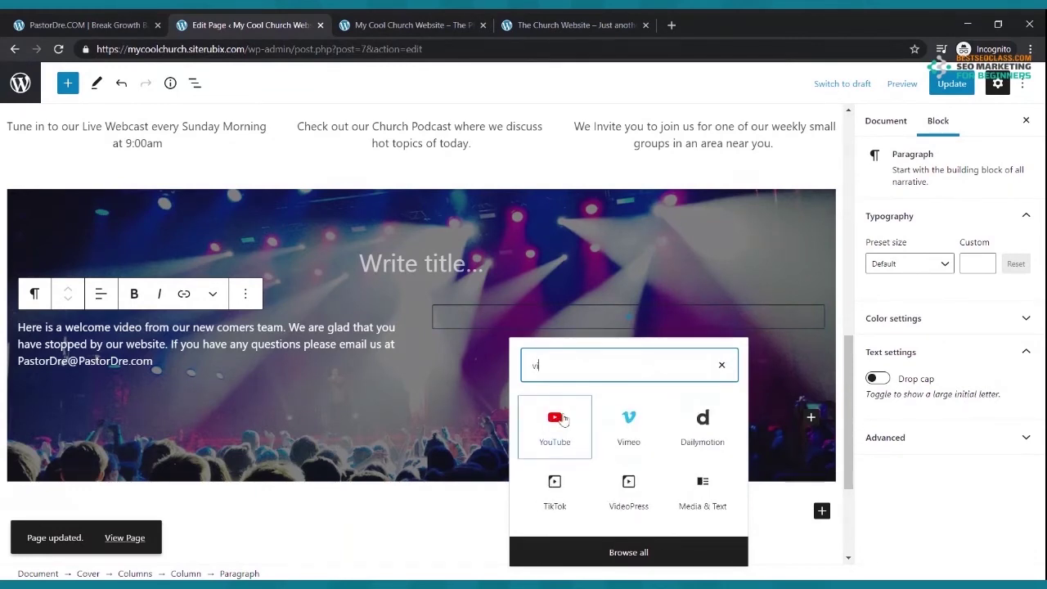
left_click(556, 421)
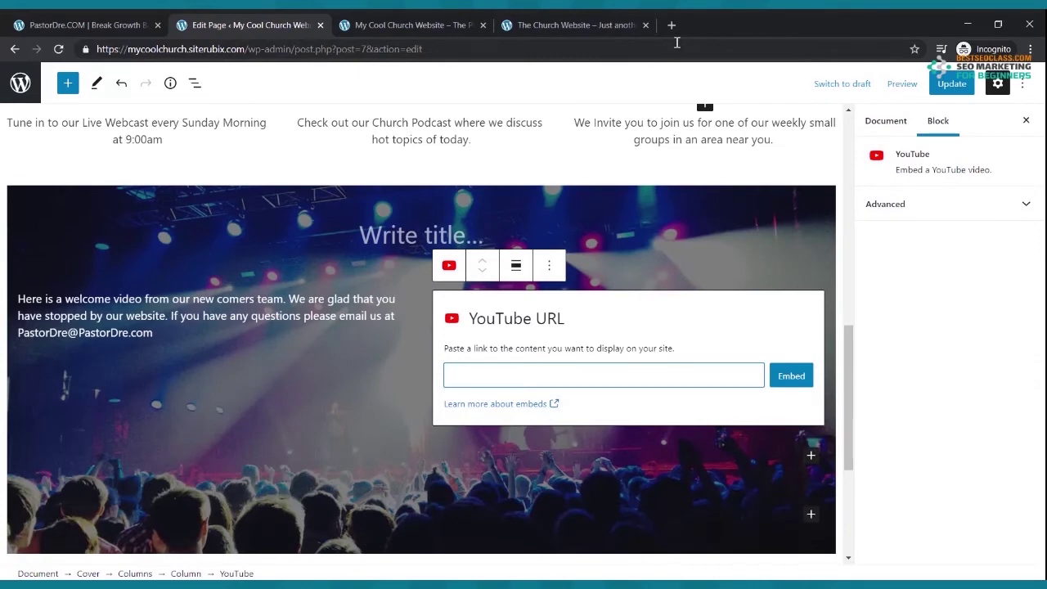
left_click(671, 25)
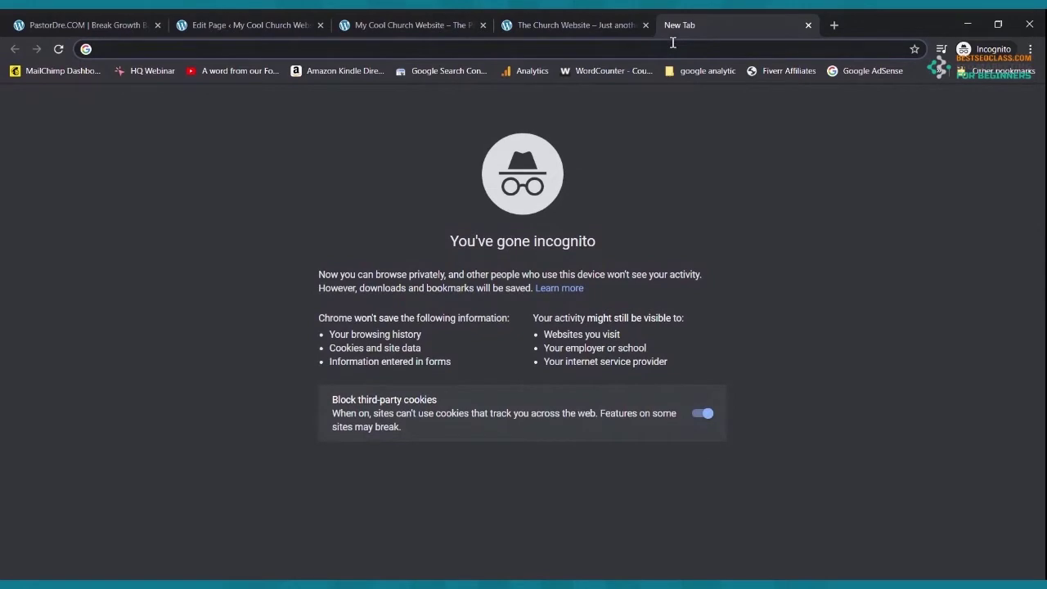
- Open the 'How To Build A Free Church Website That is Cutting Edge' webinar on YouTube and copy its share link
type("youtube.com")
key("Return")
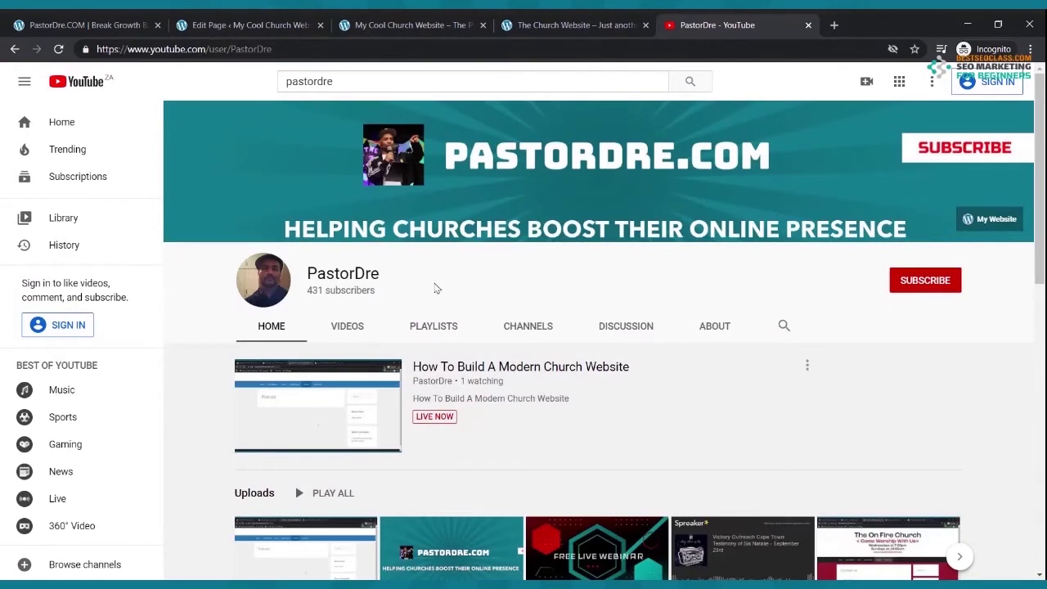
scroll(491, 259, "down", 3)
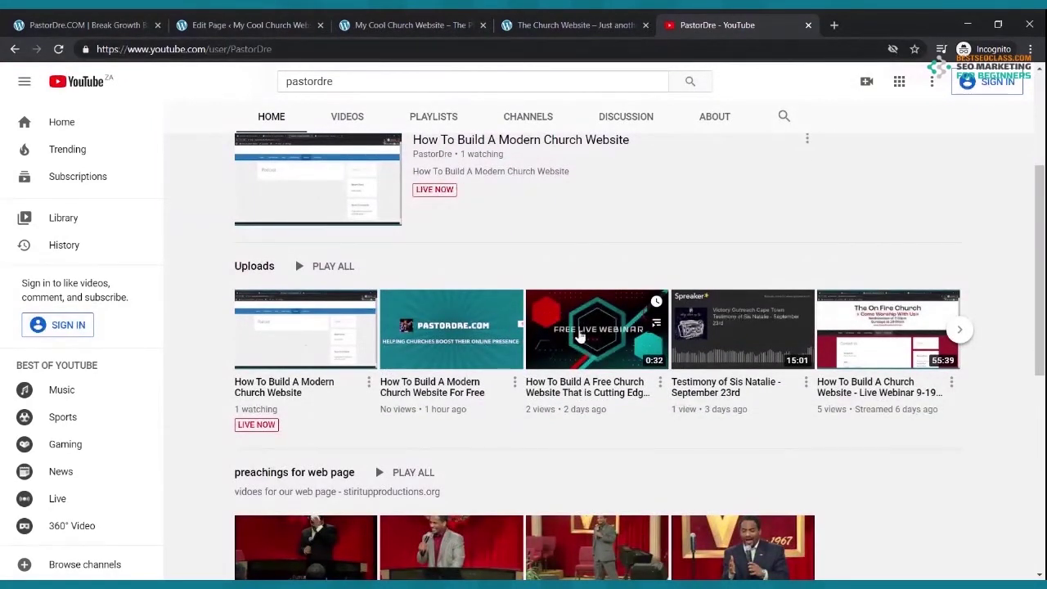
left_click(580, 335)
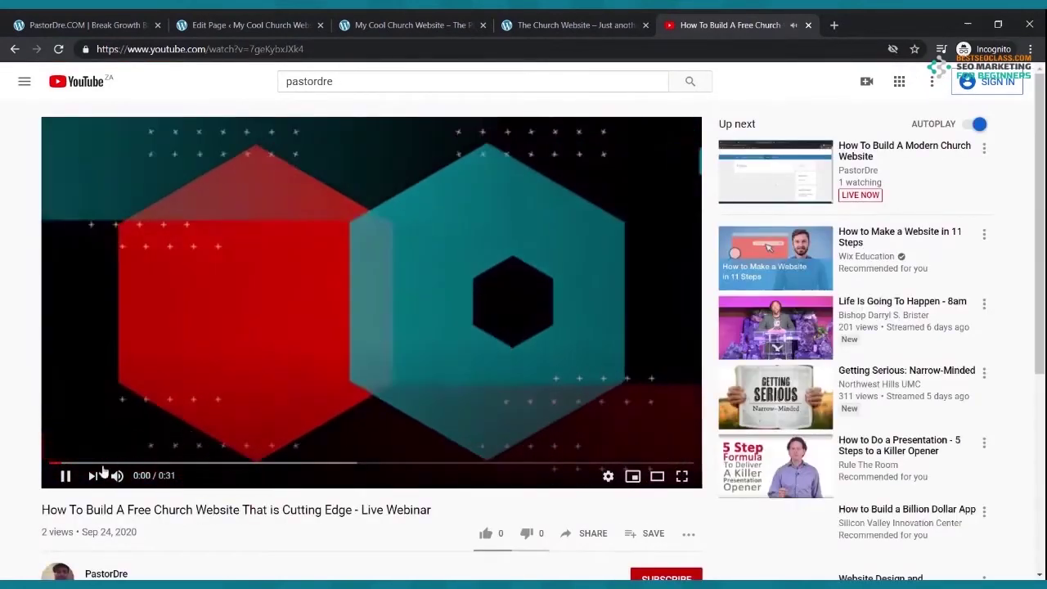
left_click(65, 475)
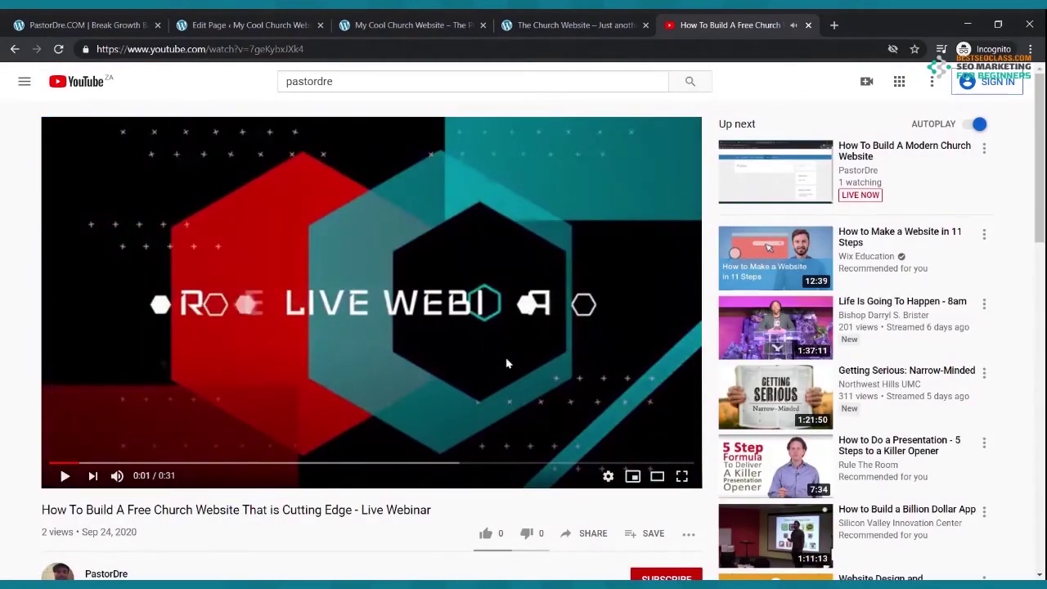
scroll(506, 363, "down", 2)
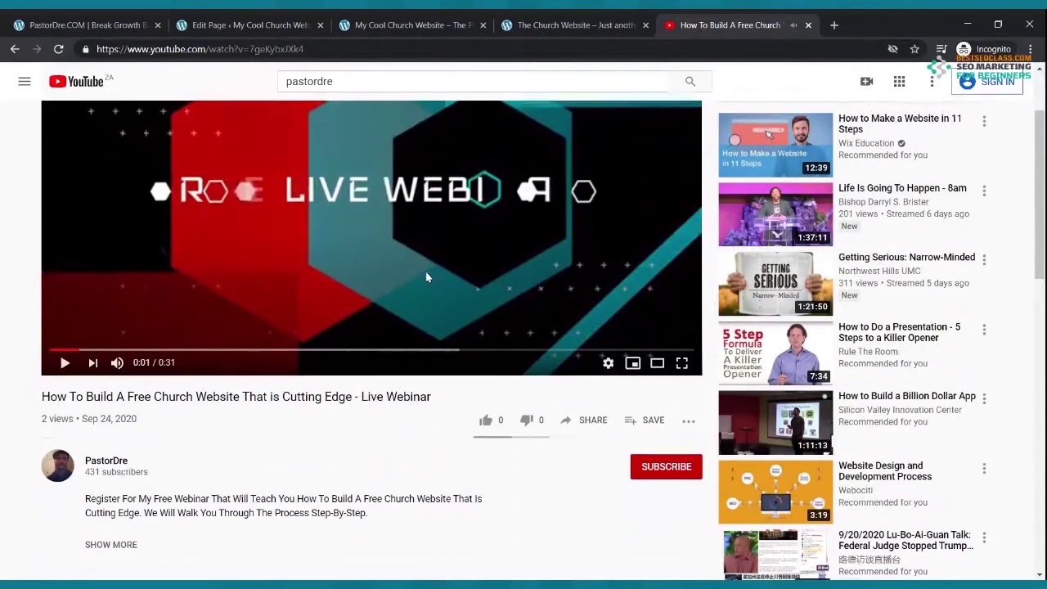
left_click(597, 428)
left_click(652, 347)
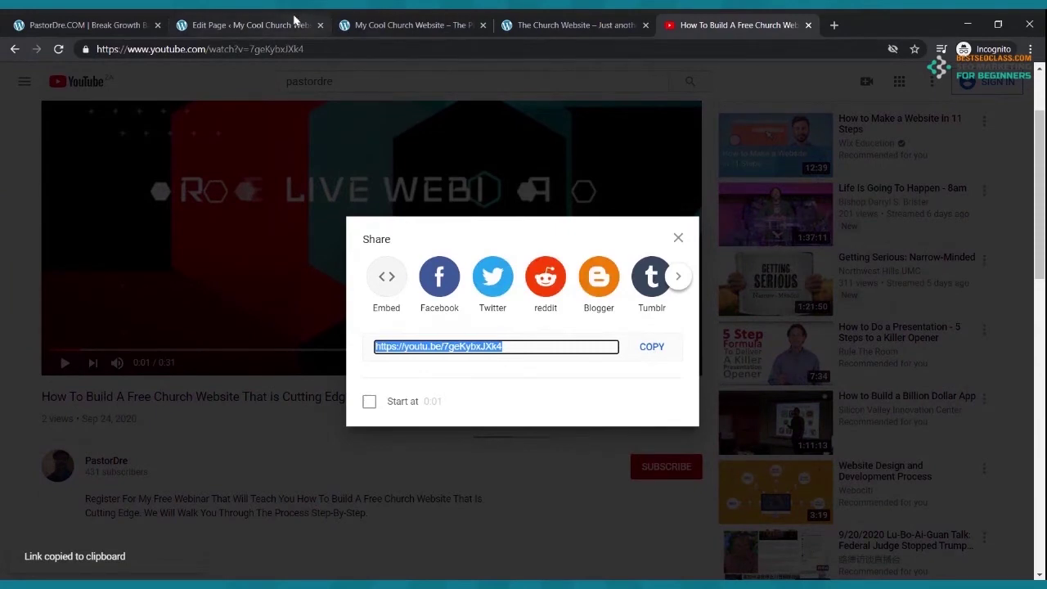
left_click(302, 19)
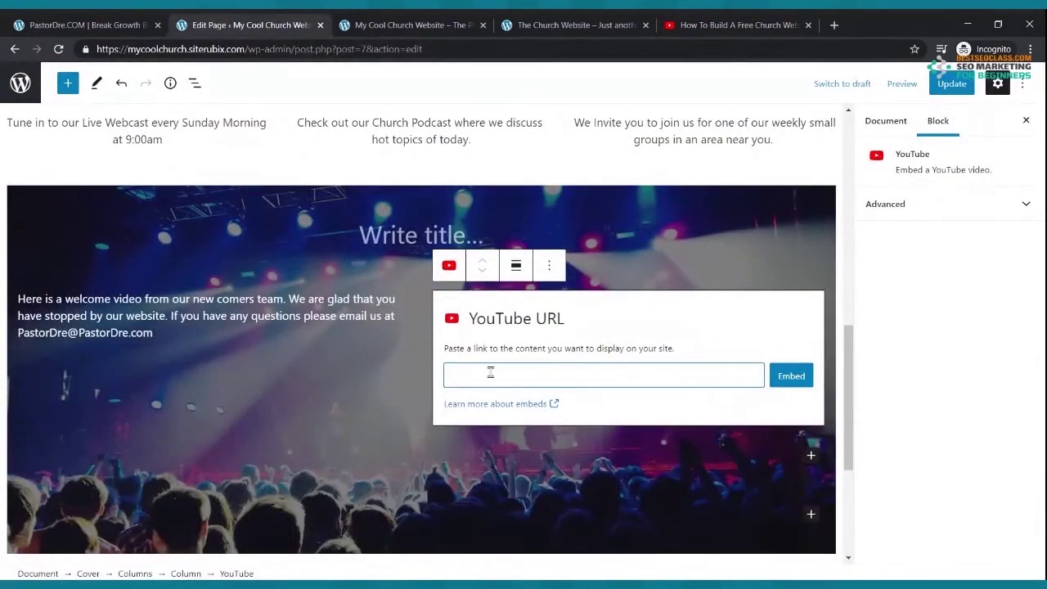
- Embed the webinar's youtu.be link in the YouTube block and update the page
key("ctrl+v")
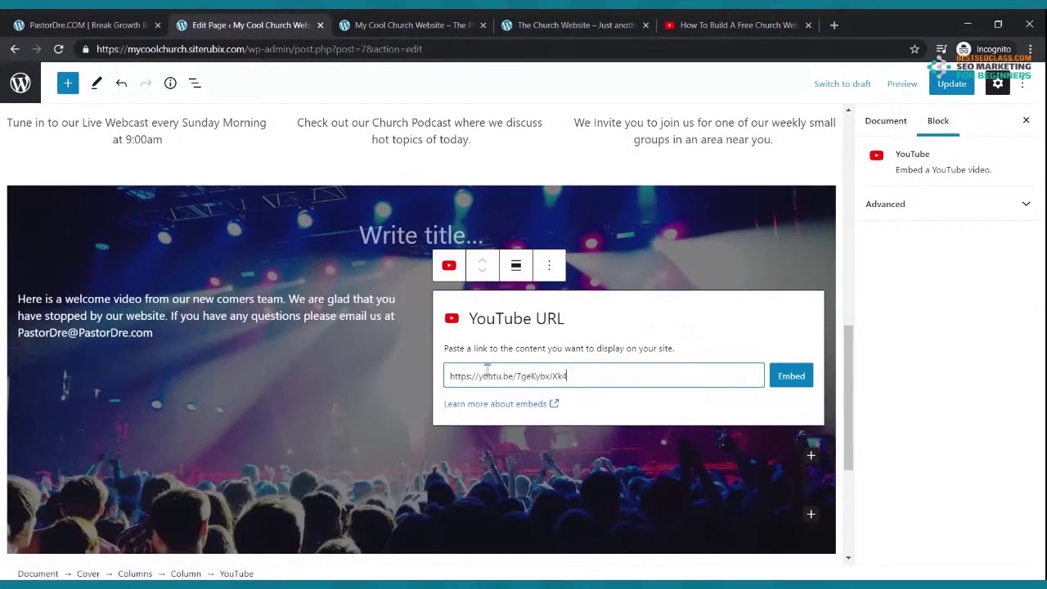
left_click(736, 23)
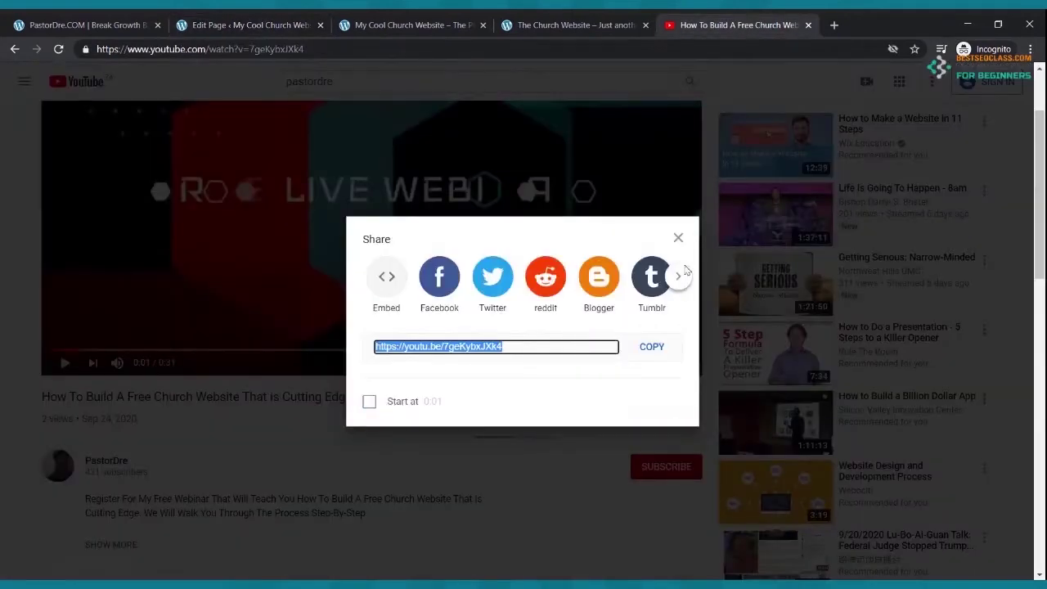
left_click(641, 109)
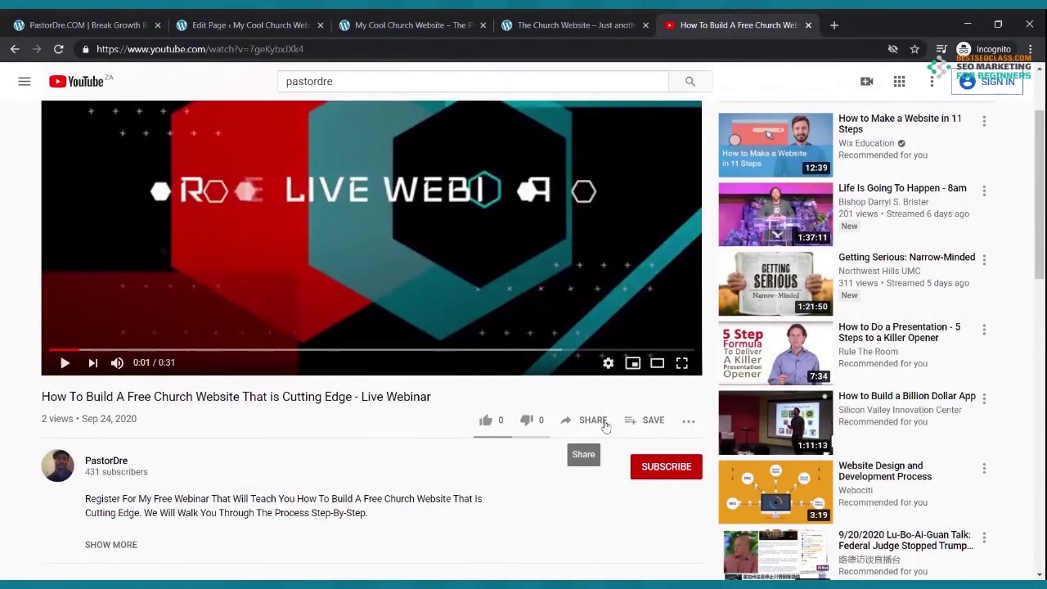
left_click(604, 422)
left_click(650, 348)
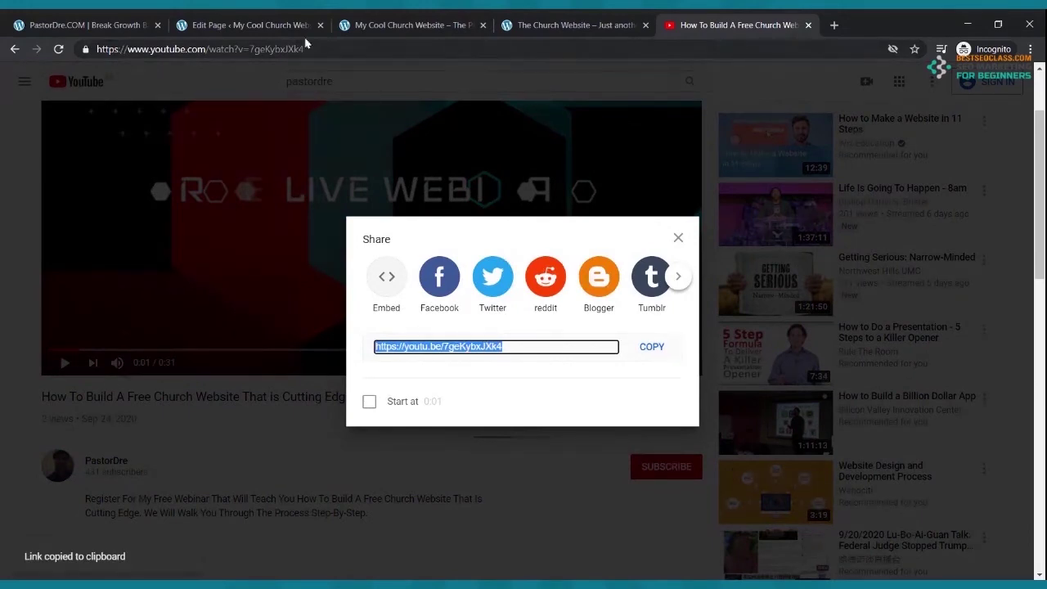
left_click(245, 25)
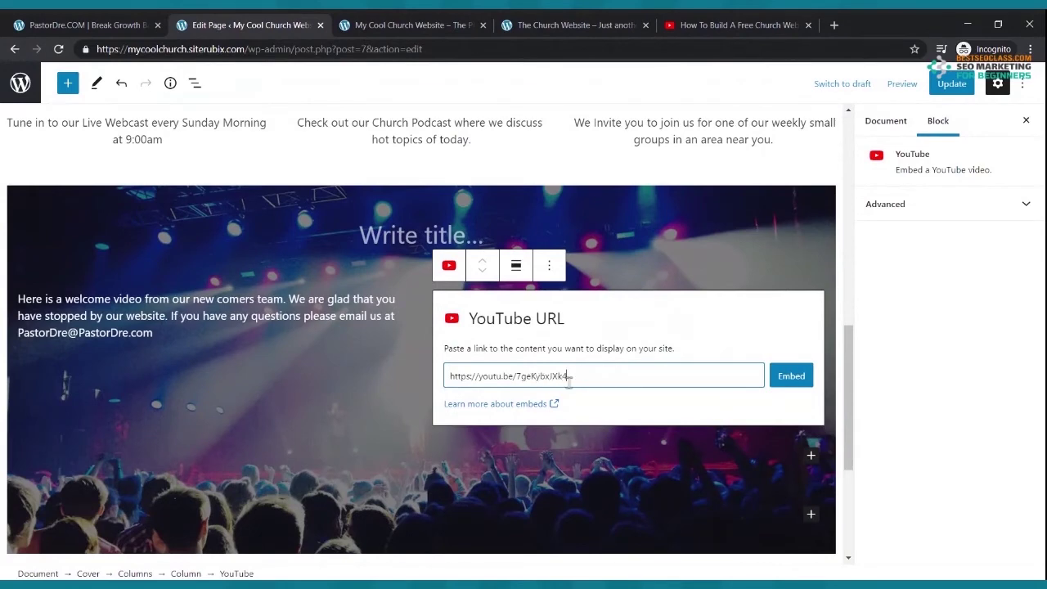
left_click(796, 384)
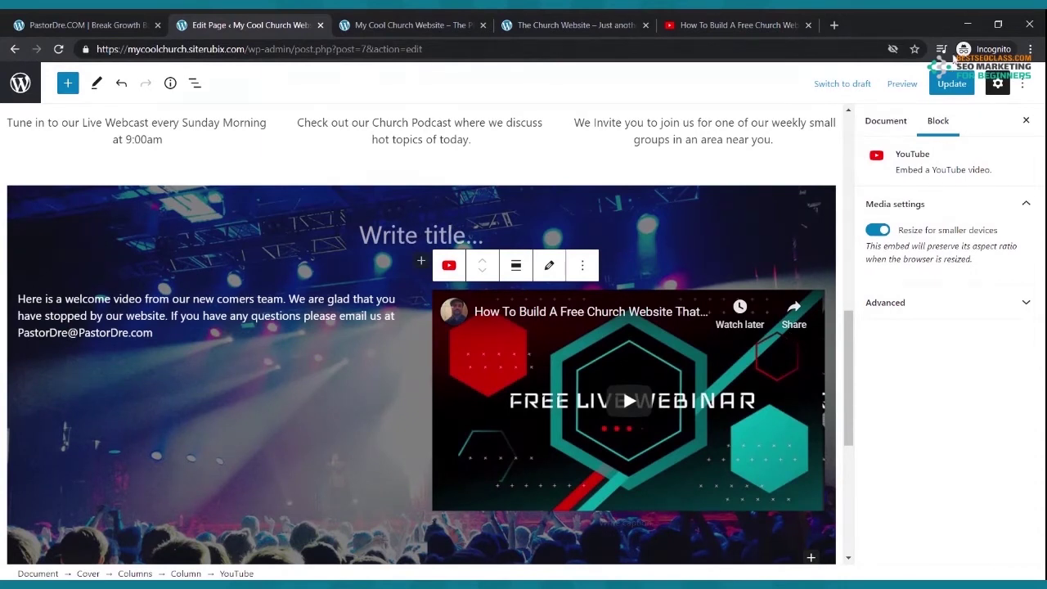
left_click(955, 83)
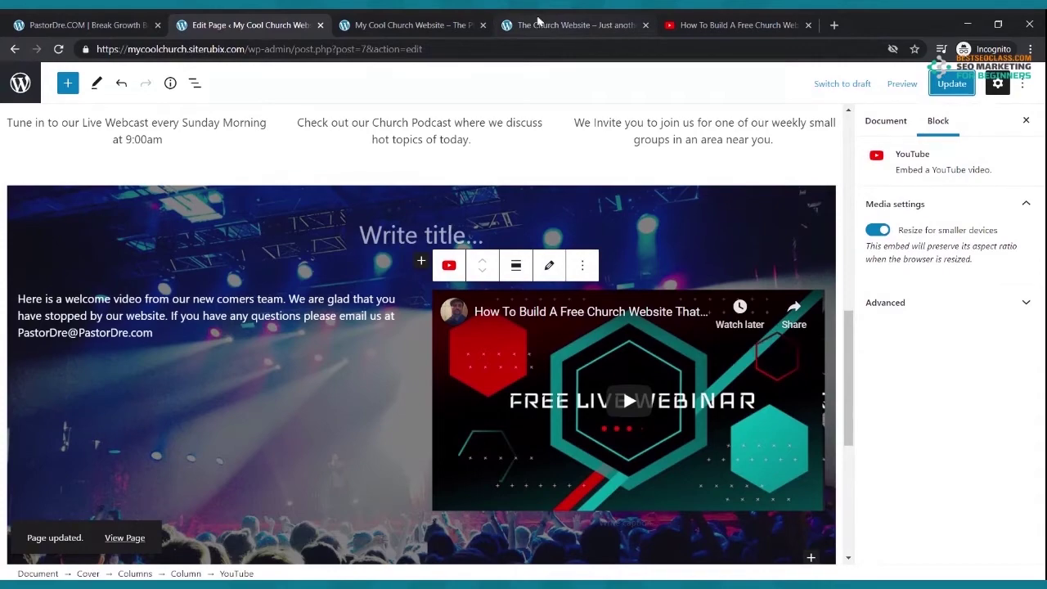
left_click(569, 24)
- Check the welcome video section on the live homepage and close the YouTube tab
left_click(394, 25)
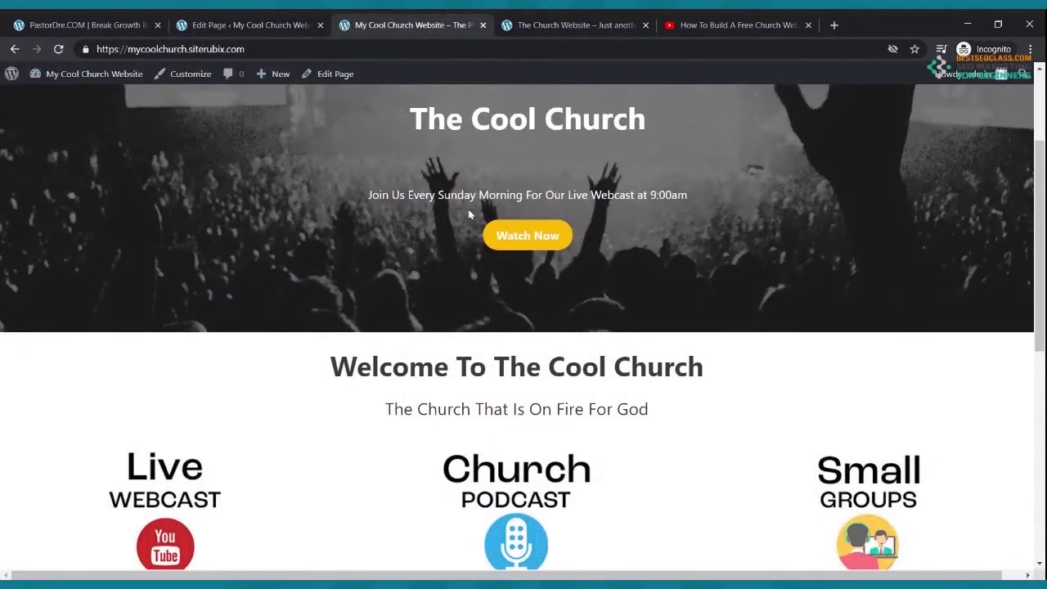
scroll(470, 214, "down", 4)
scroll(471, 215, "down", 2)
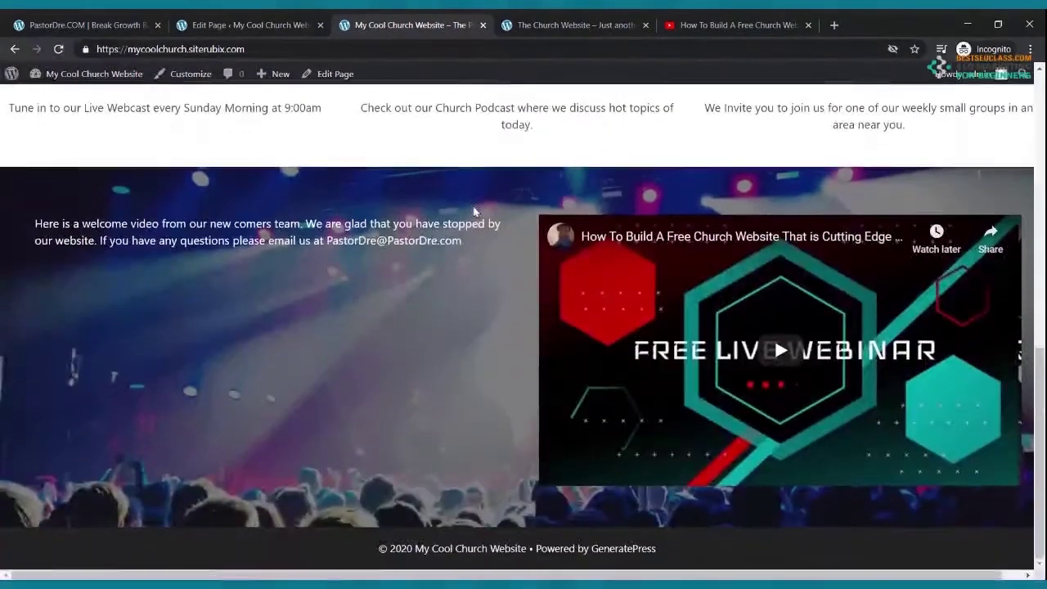
scroll(472, 209, "up", 1)
scroll(471, 217, "up", 3)
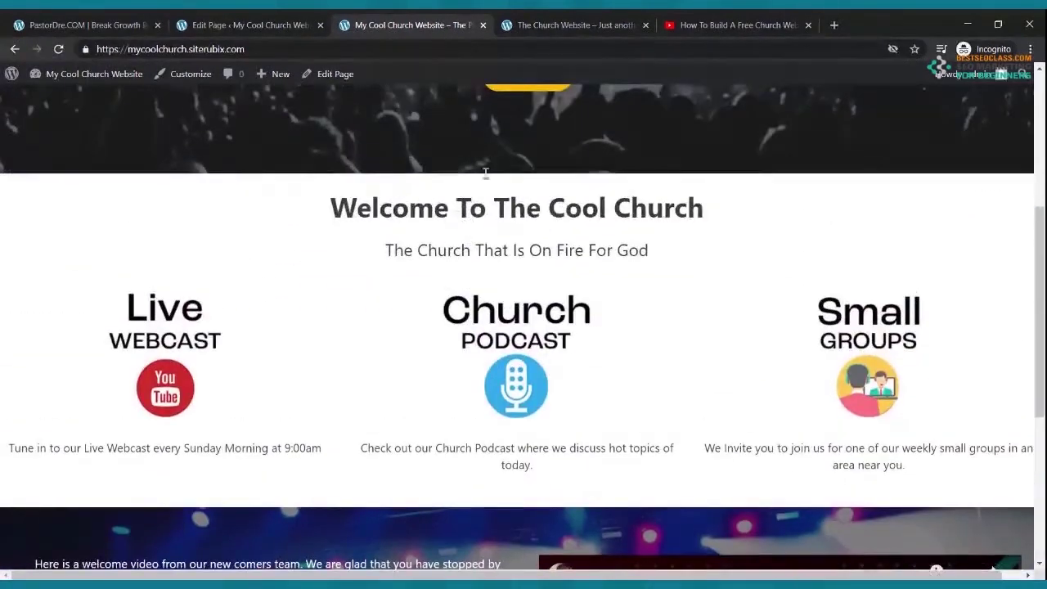
left_click(681, 20)
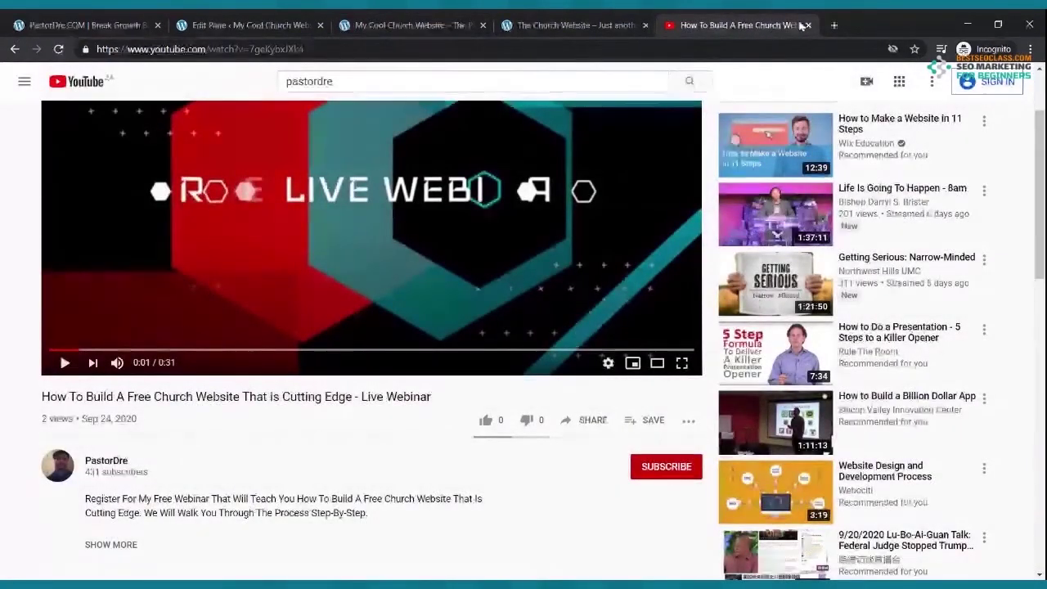
left_click(806, 26)
left_click(409, 25)
scroll(433, 164, "up", 4)
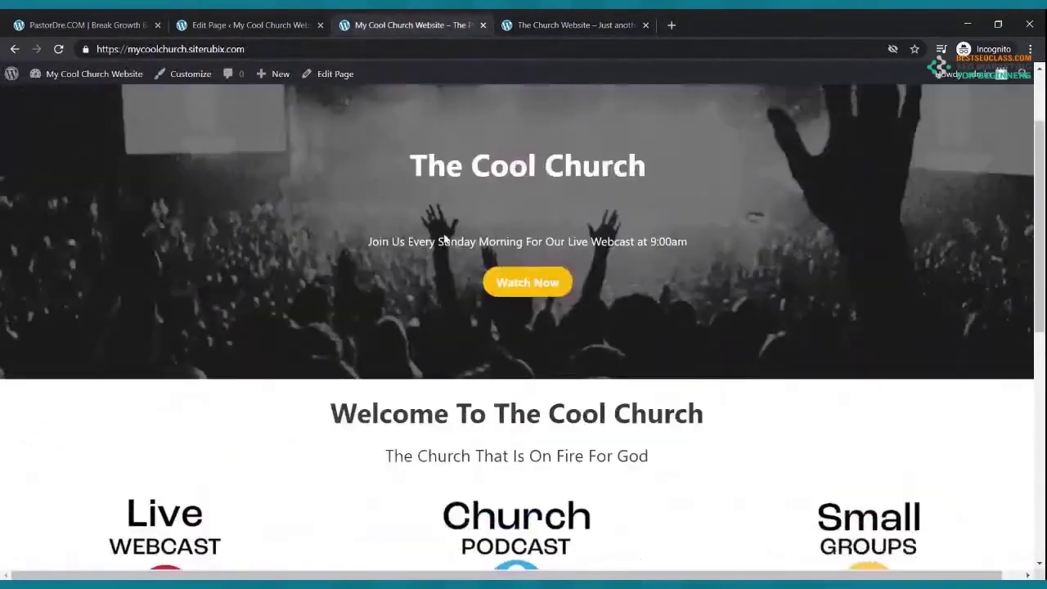
scroll(445, 236, "down", 8)
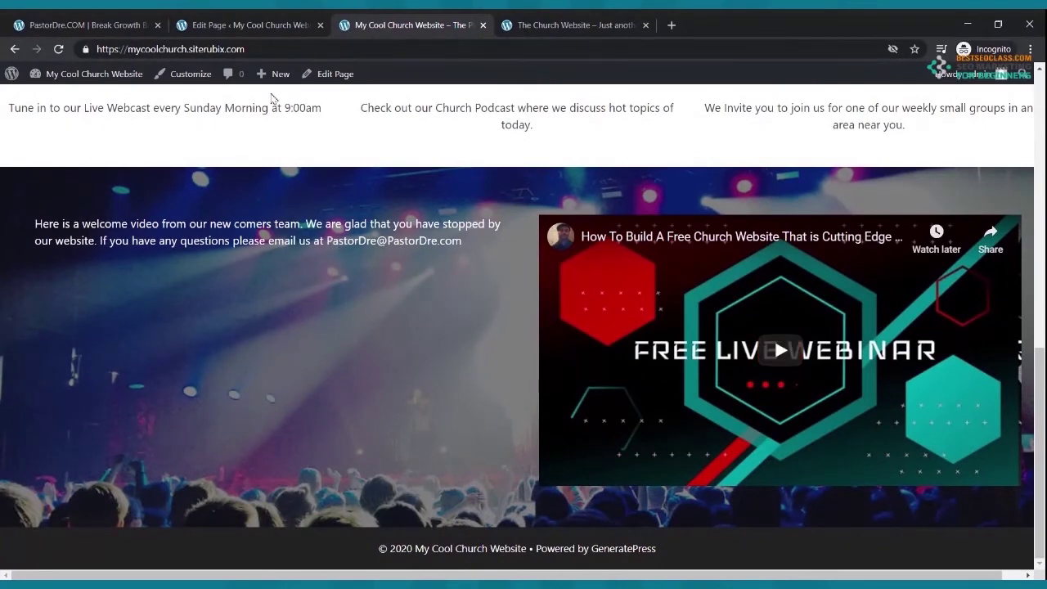
- Turn the welcome paragraph into a bold, centered heading
left_click(261, 28)
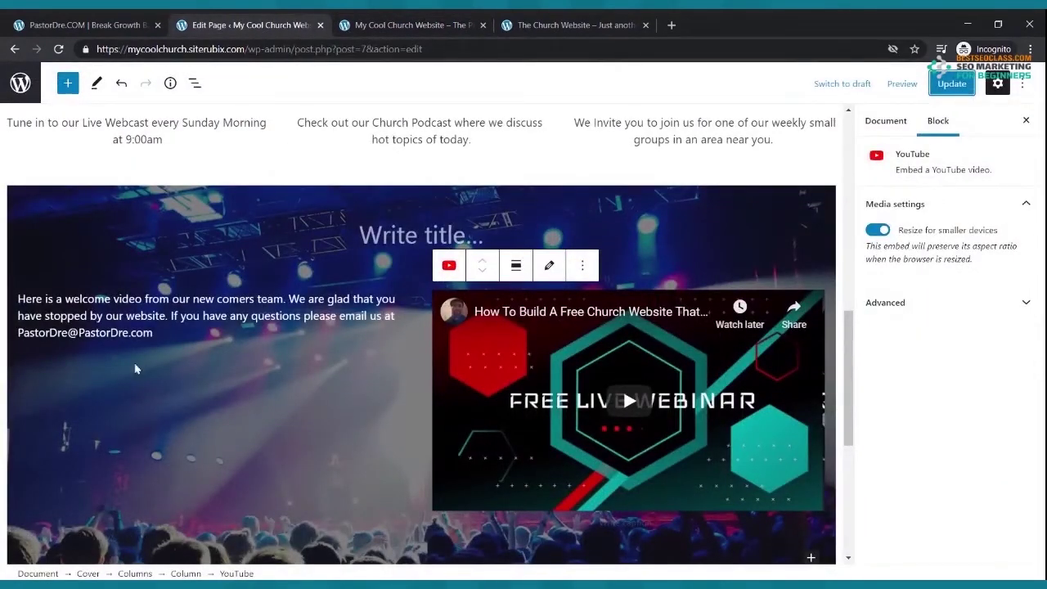
triple_click(43, 299)
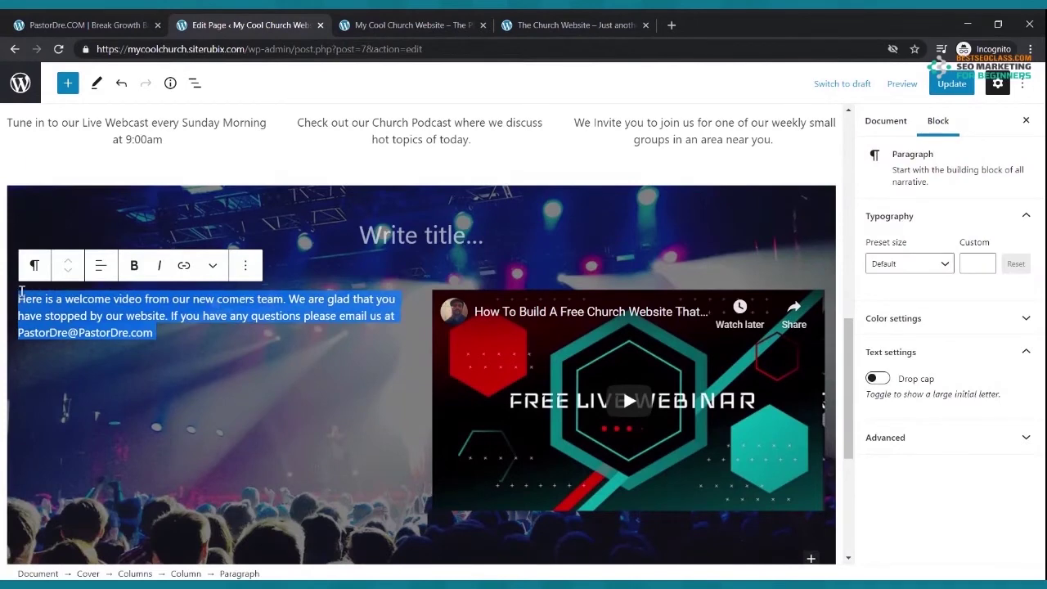
left_click(34, 265)
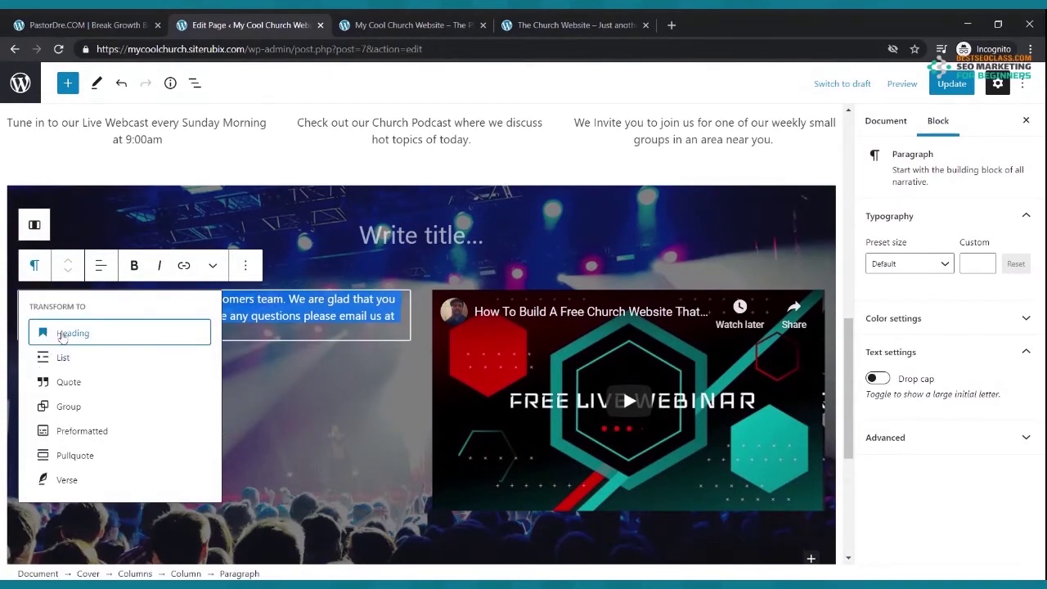
left_click(63, 336)
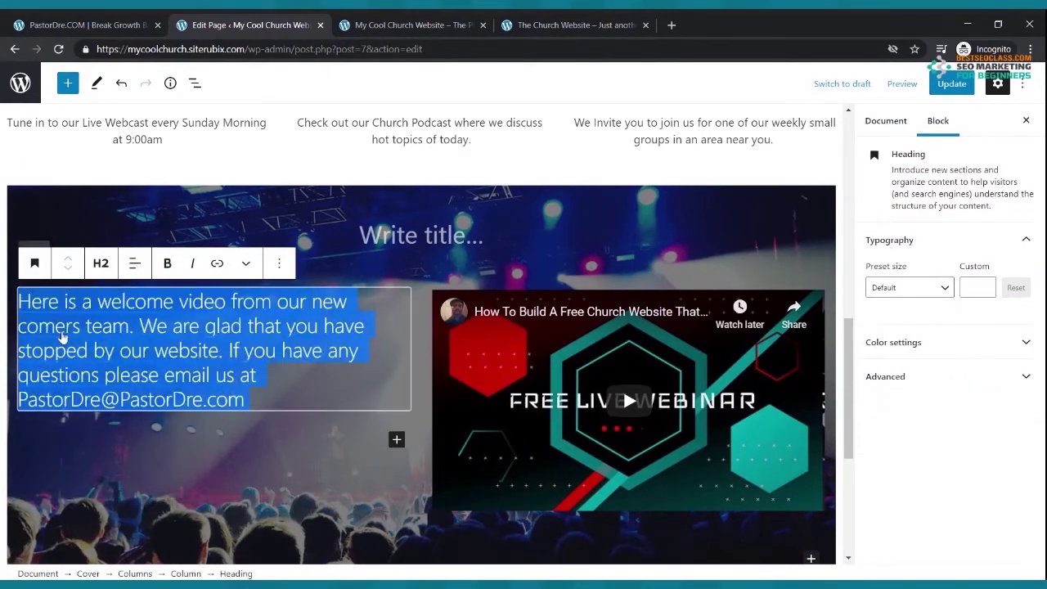
left_click(167, 263)
left_click(294, 440)
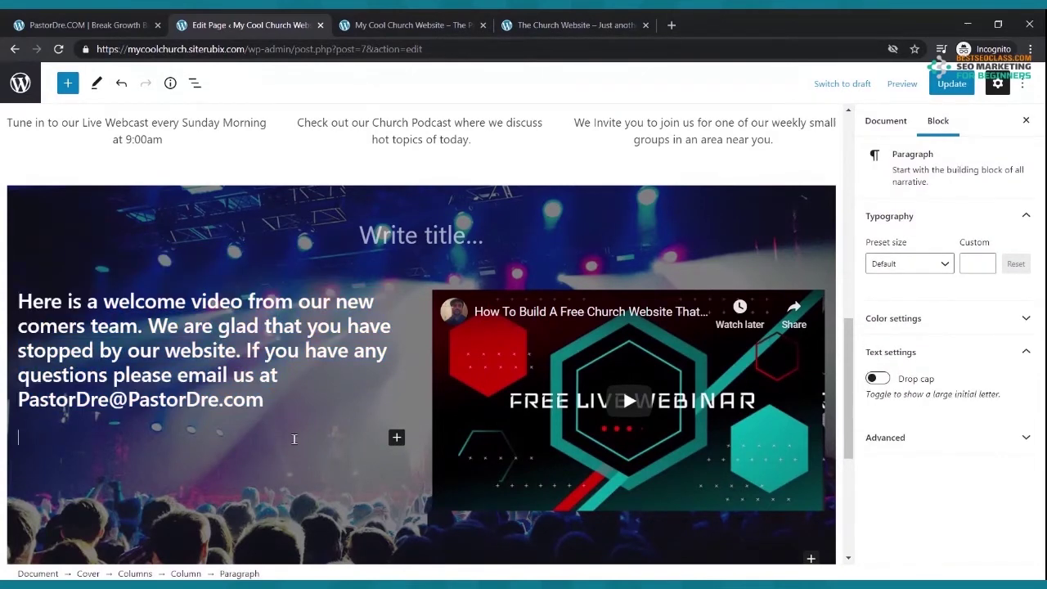
triple_click(277, 395)
left_click(121, 329)
left_click(134, 263)
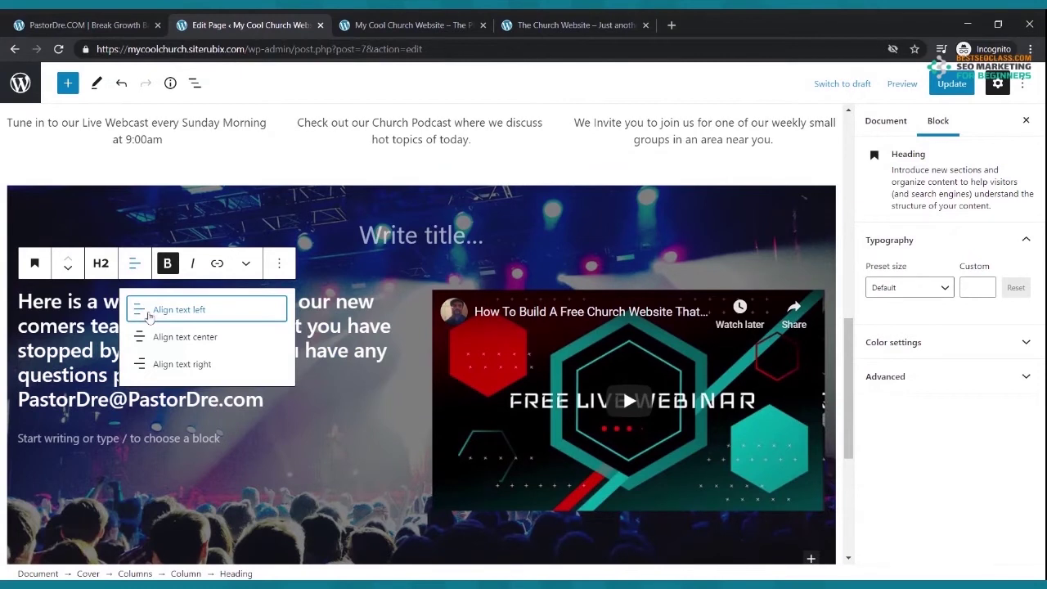
left_click(150, 337)
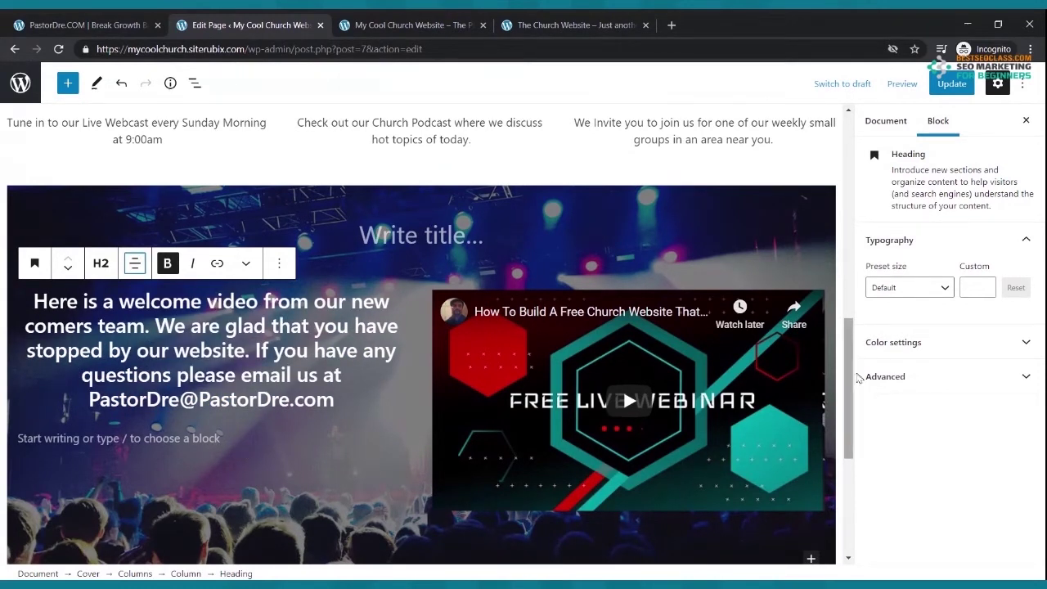
- Try a custom font size on the heading, revert it, and save the page
left_click(976, 287)
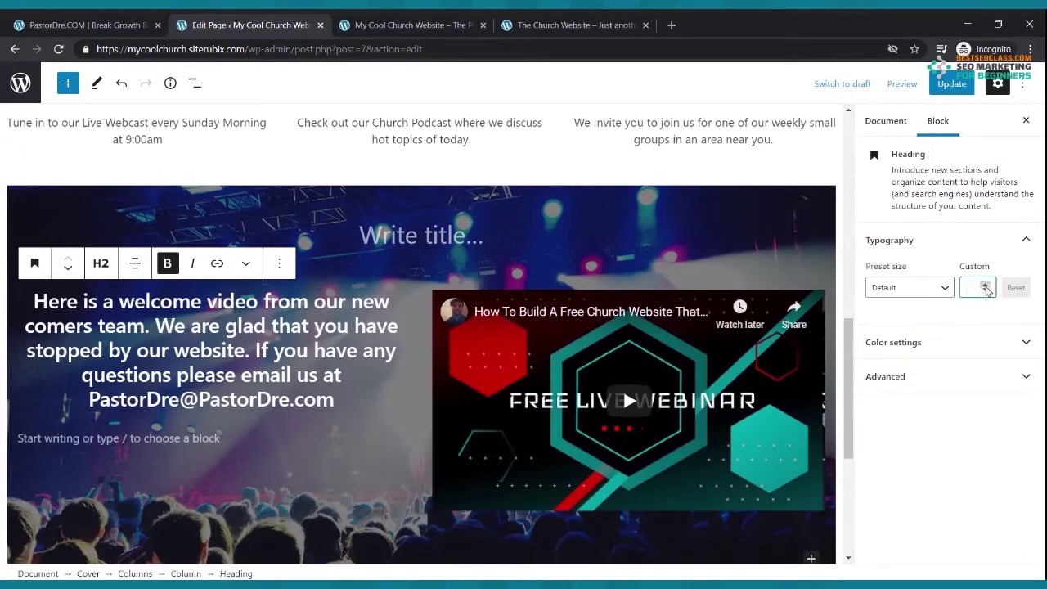
left_click(986, 291)
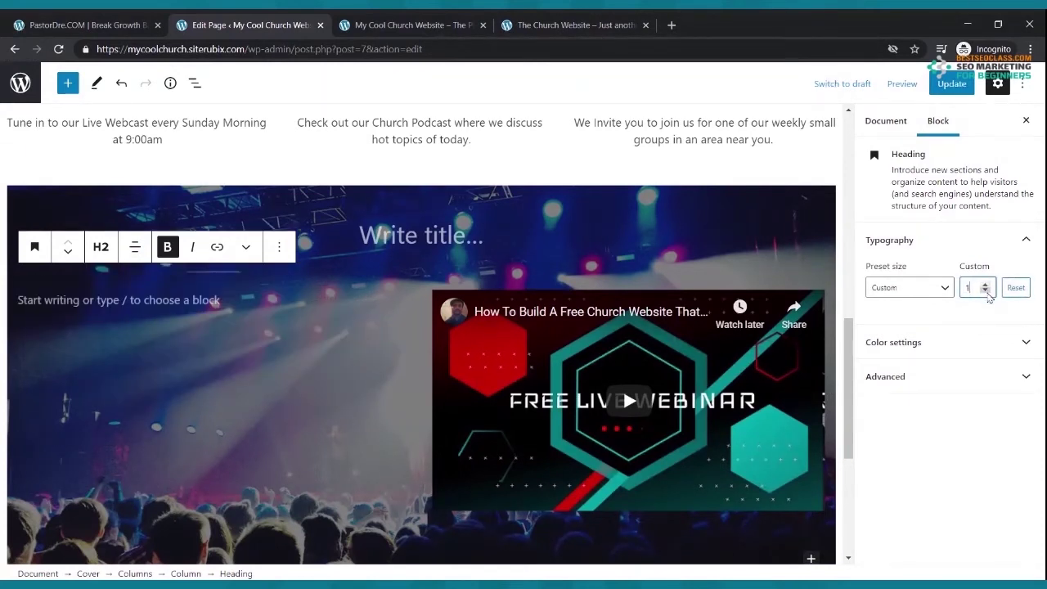
left_click(986, 284)
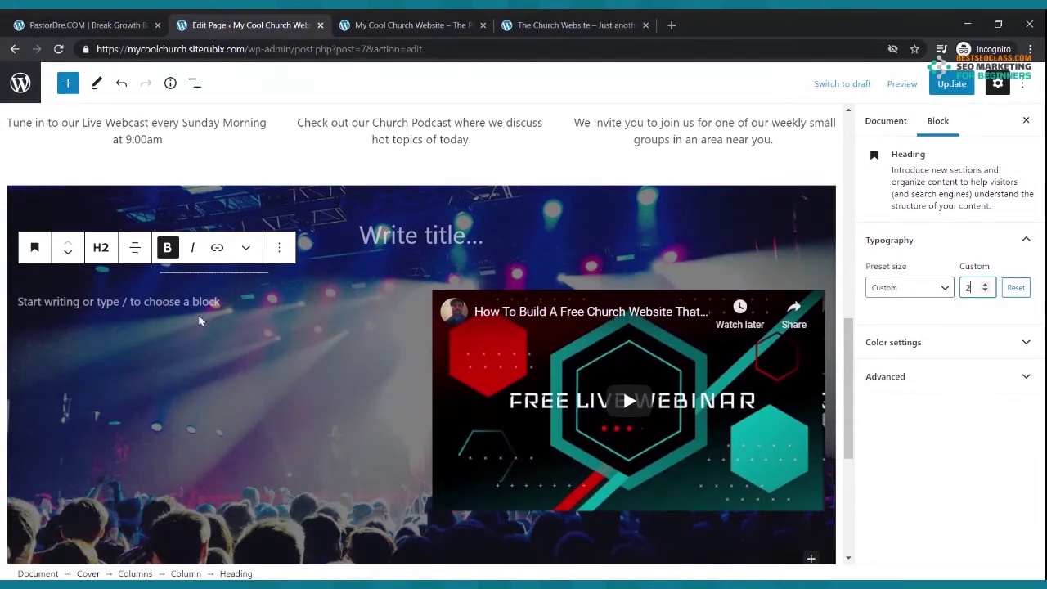
key("ctrl+z")
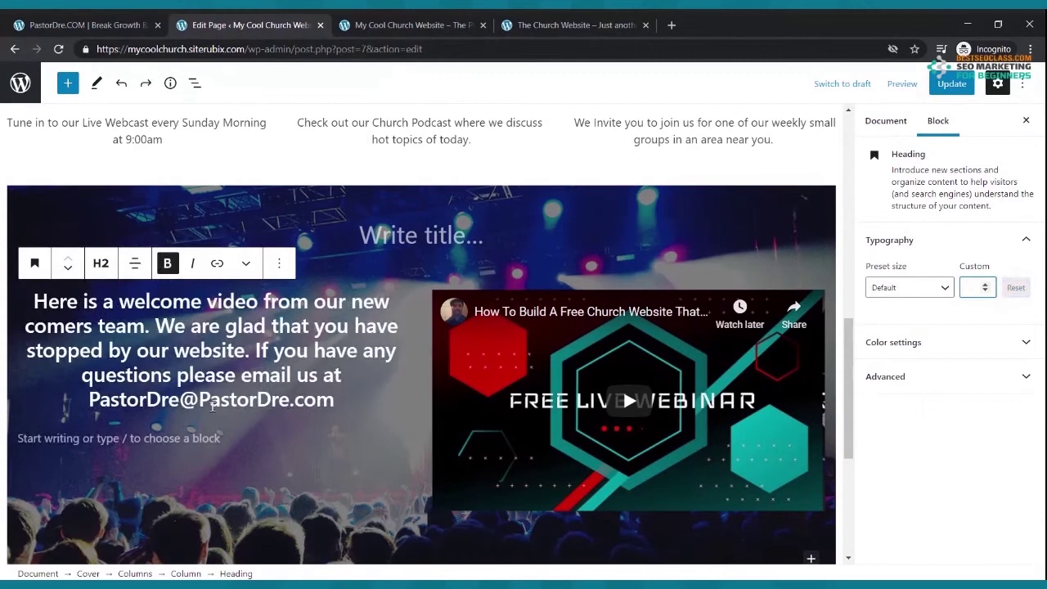
left_click(952, 84)
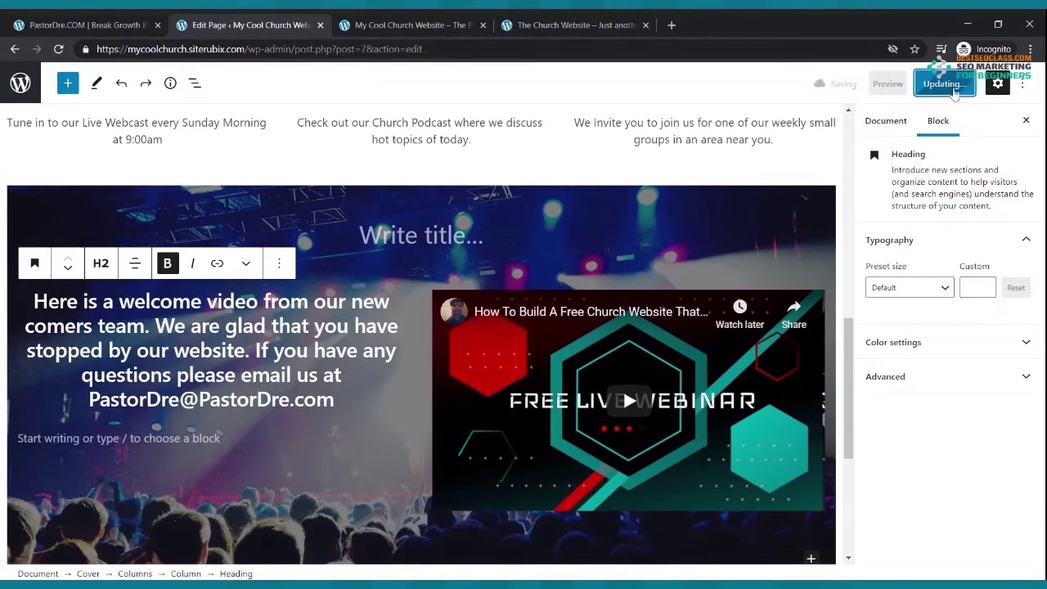
- After trying Medium and Large presets, set the heading's custom size to 32 and save
triple_click(146, 360)
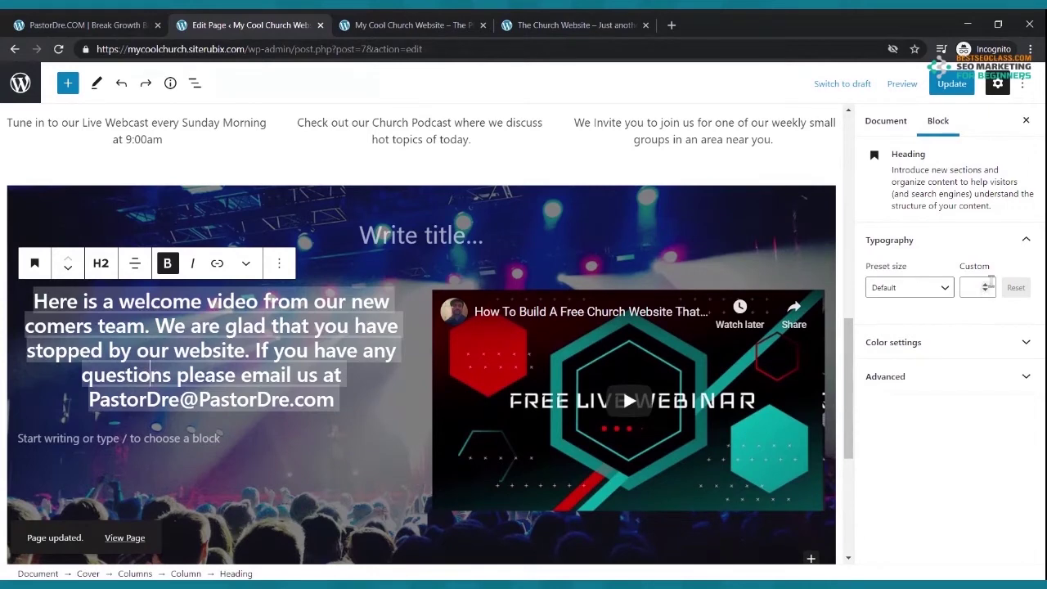
left_click(941, 287)
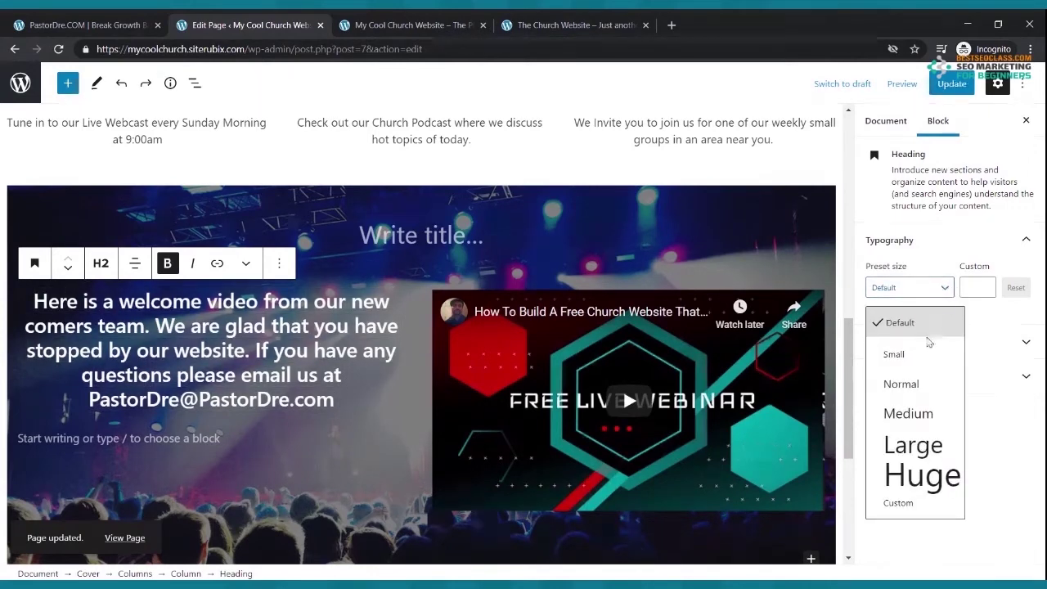
left_click(907, 411)
left_click(930, 290)
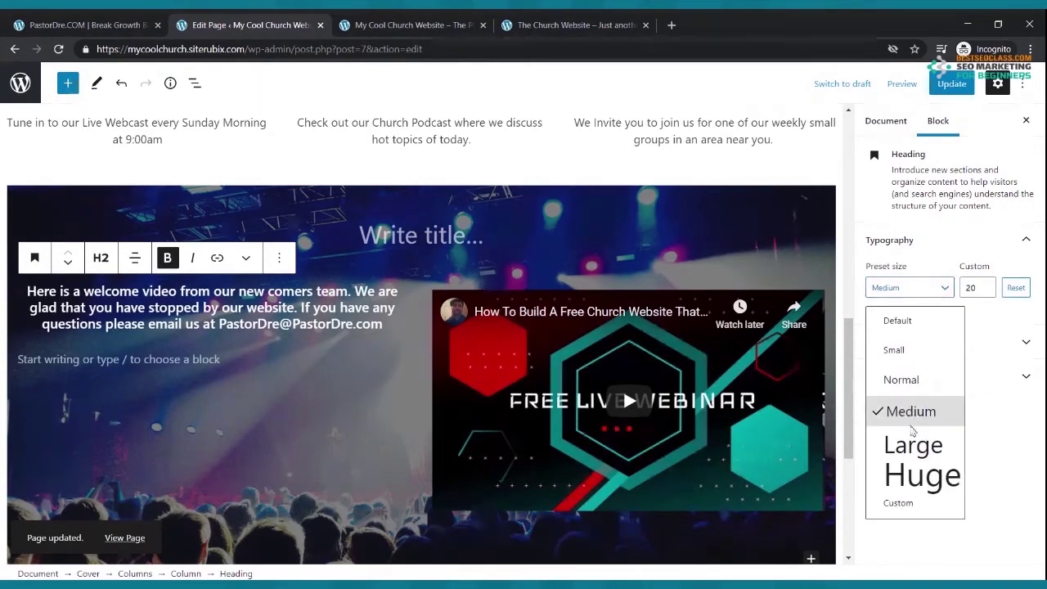
left_click(911, 444)
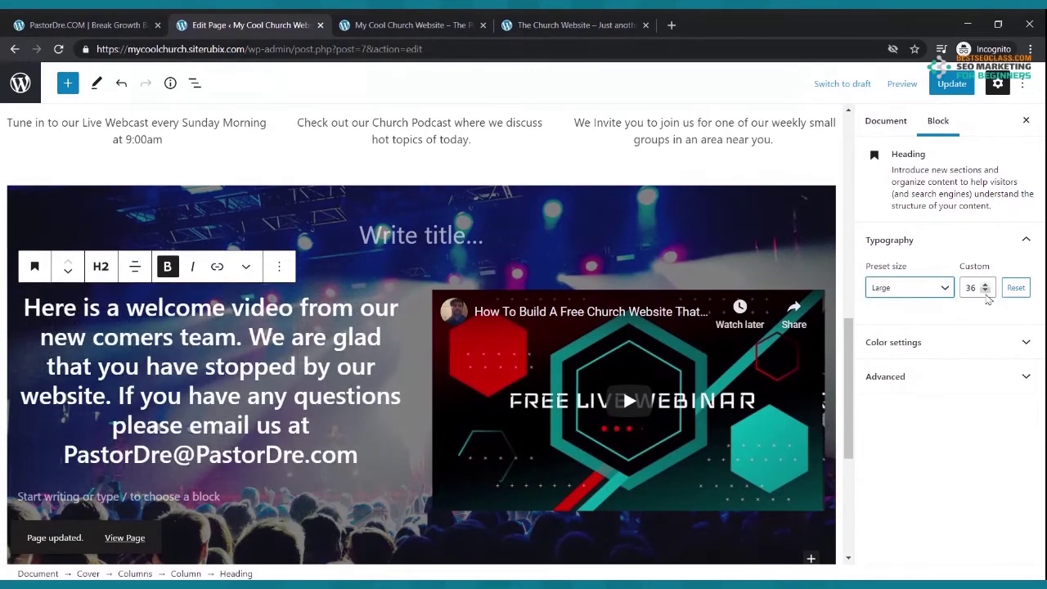
left_click(986, 292)
left_click(986, 292)
left_click(986, 292)
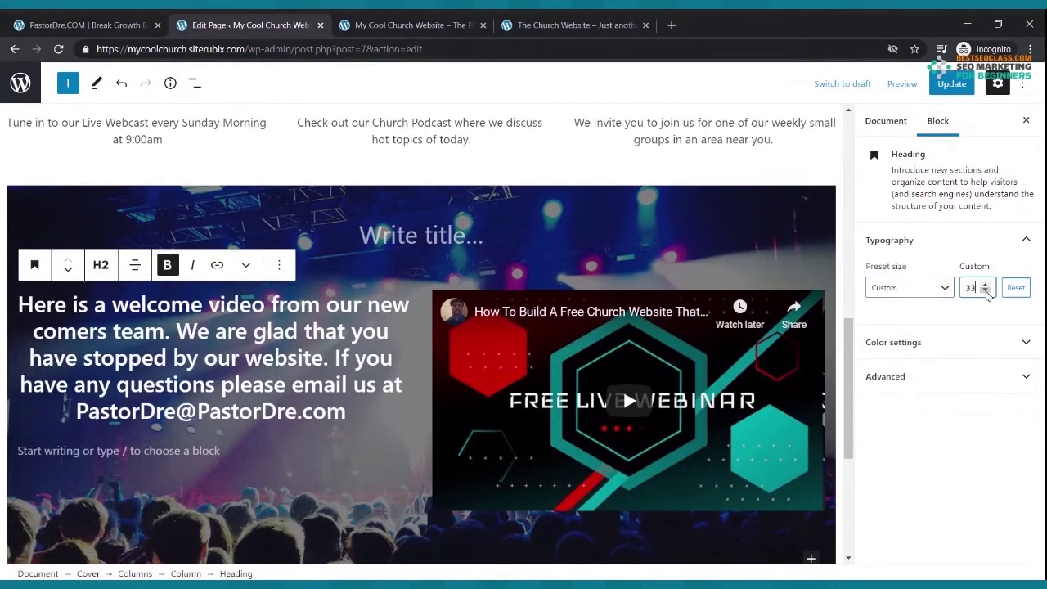
left_click(986, 293)
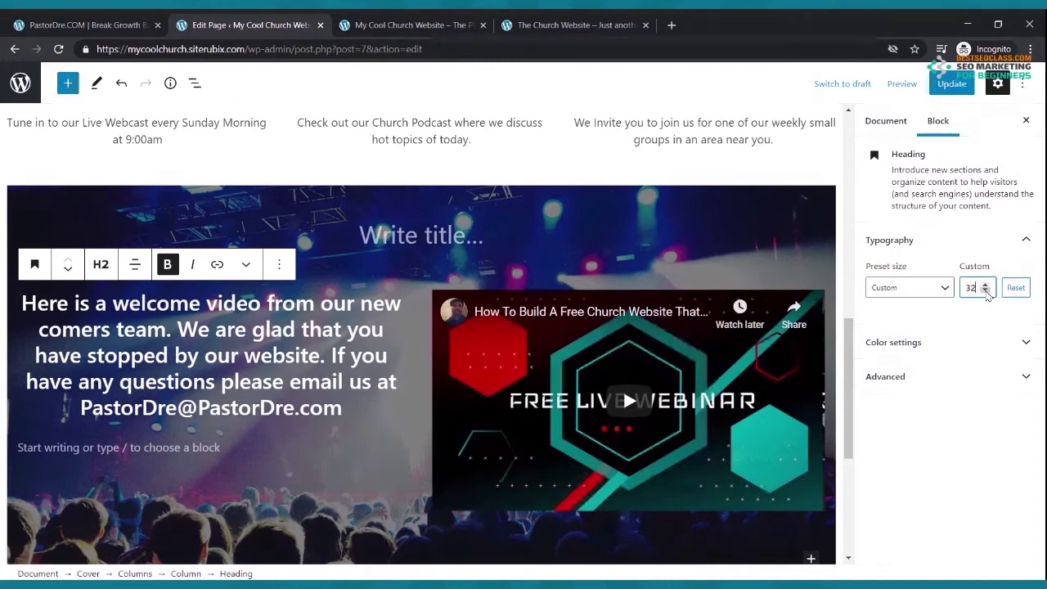
left_click(952, 84)
left_click(432, 20)
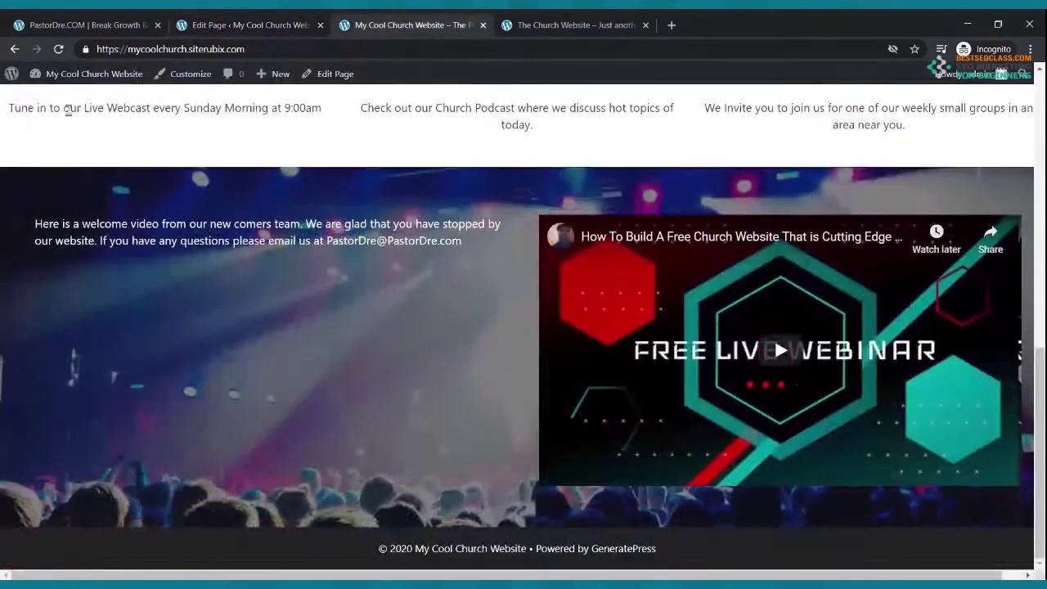
- Reload the live church page and scroll to check the enlarged bold welcome heading
left_click(58, 49)
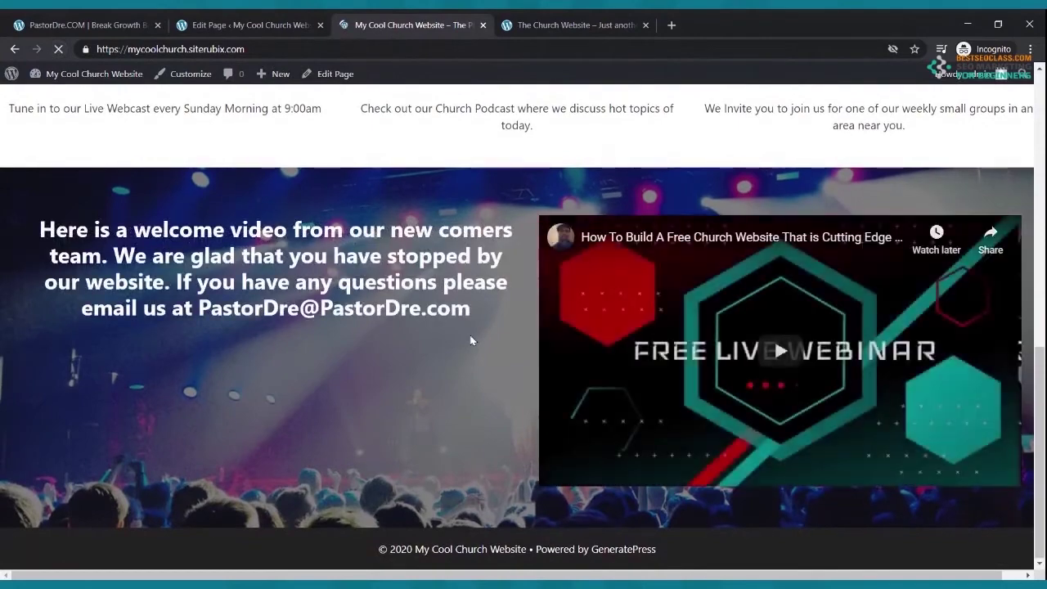
scroll(476, 341, "up", 4)
scroll(474, 352, "down", 4)
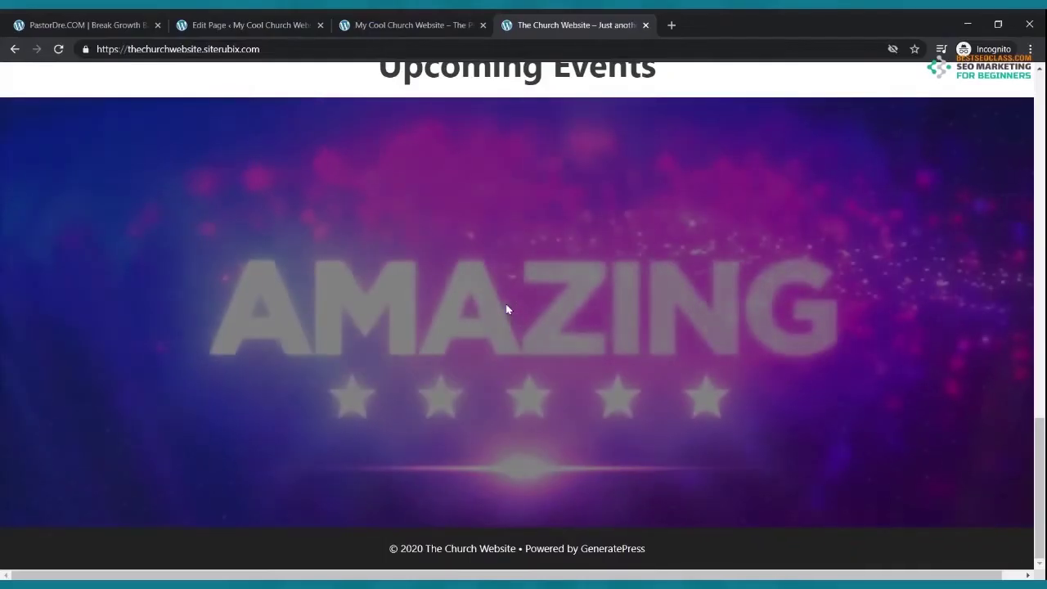
- Scroll through The Church Website's webinar video and Upcoming Events cover, then go back to the editor
scroll(518, 299, "up", 5)
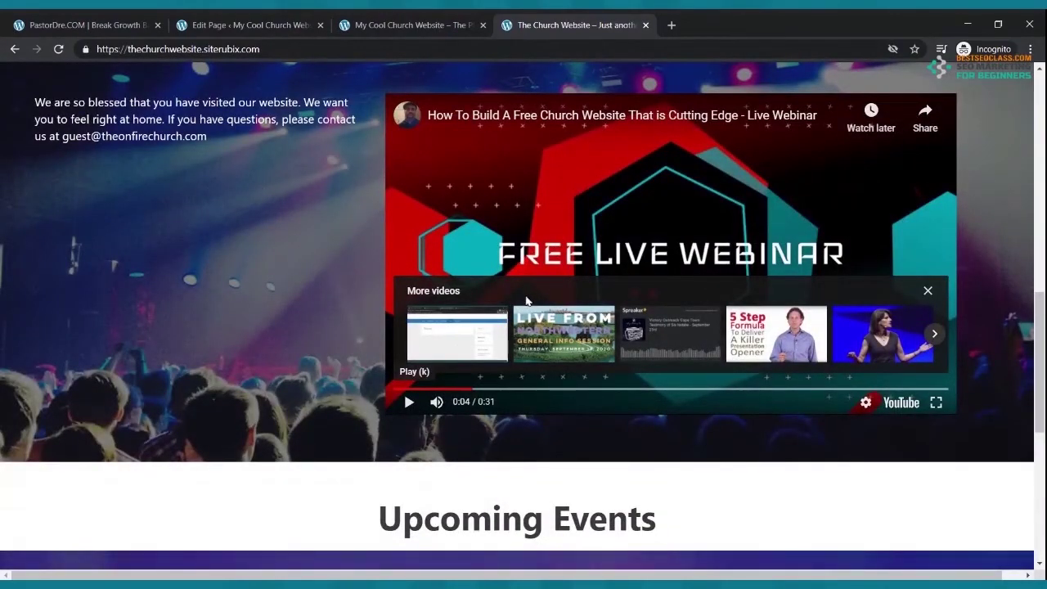
scroll(527, 307, "up", 10)
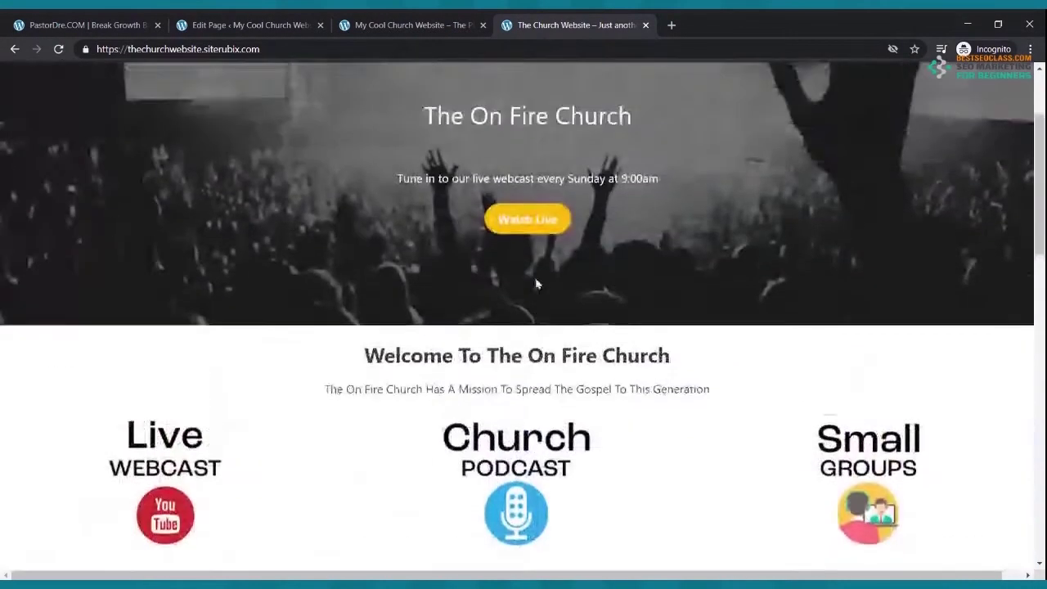
scroll(538, 283, "down", 10)
scroll(542, 281, "up", 9)
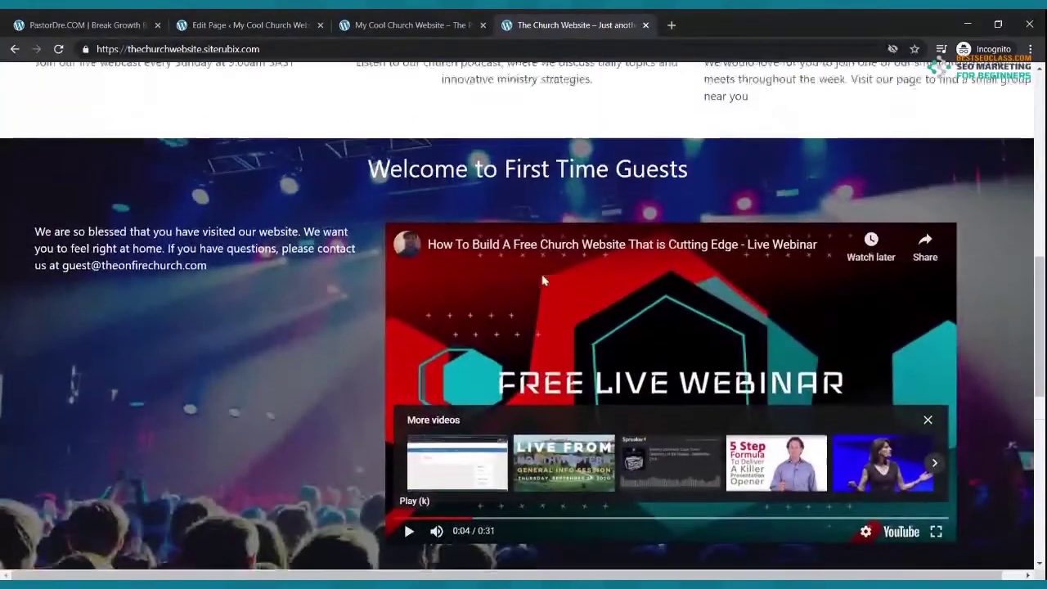
scroll(545, 277, "down", 15)
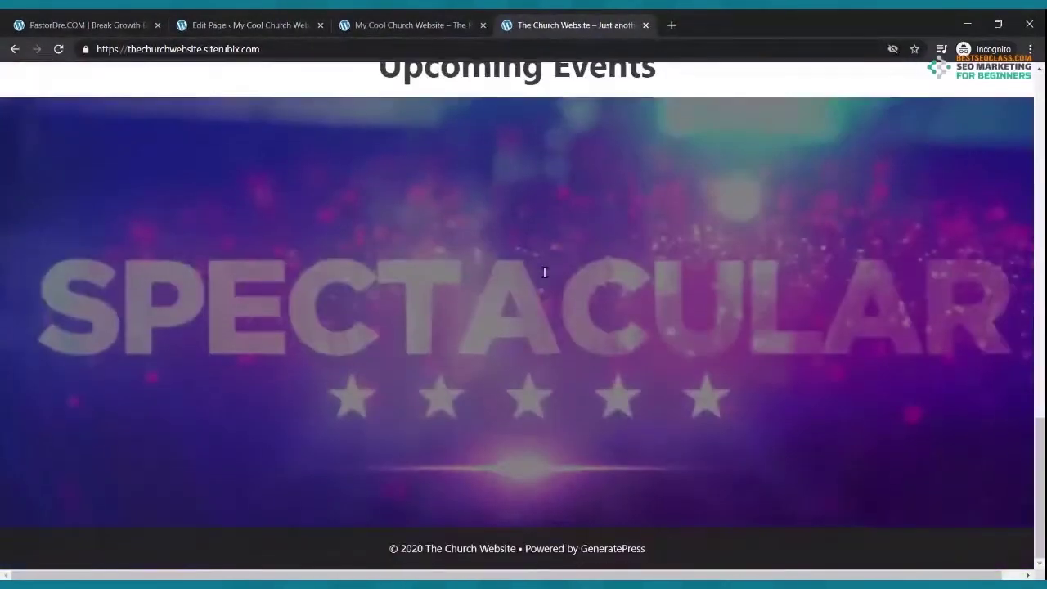
scroll(535, 344, "up", 5)
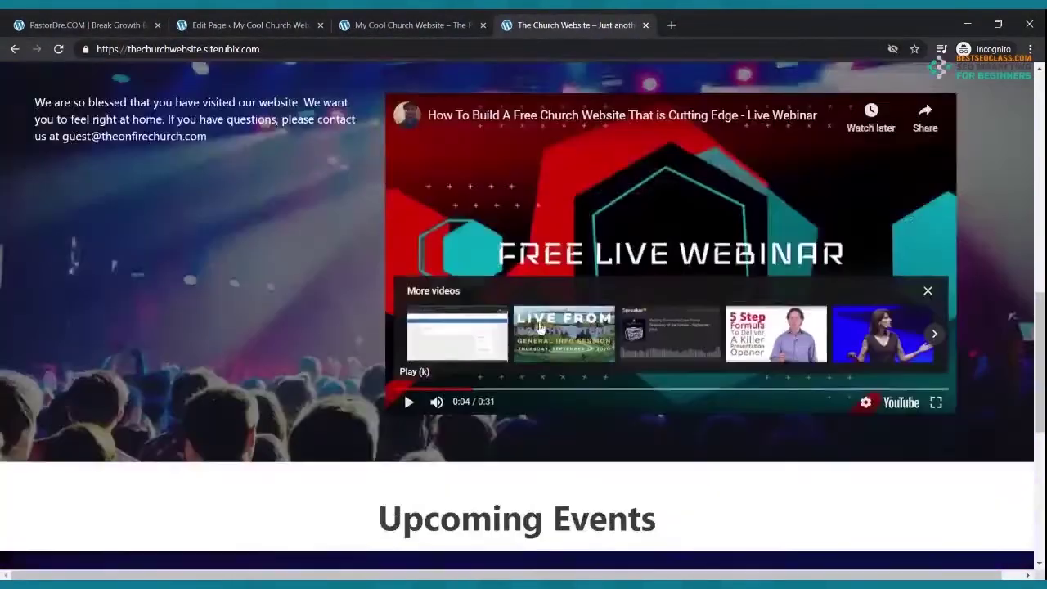
scroll(542, 323, "down", 5)
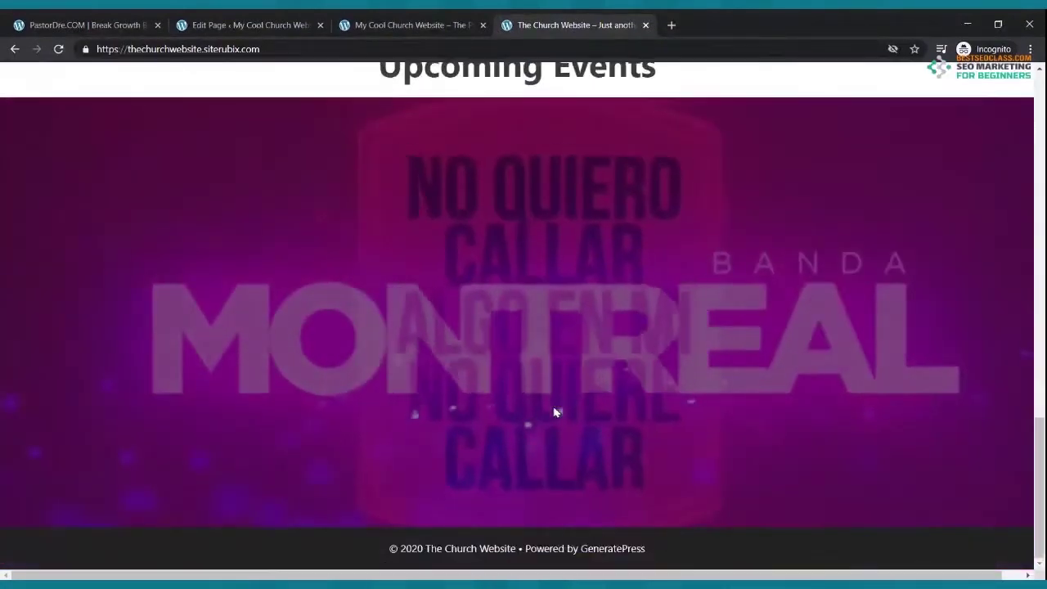
scroll(549, 328, "up", 4)
left_click(234, 27)
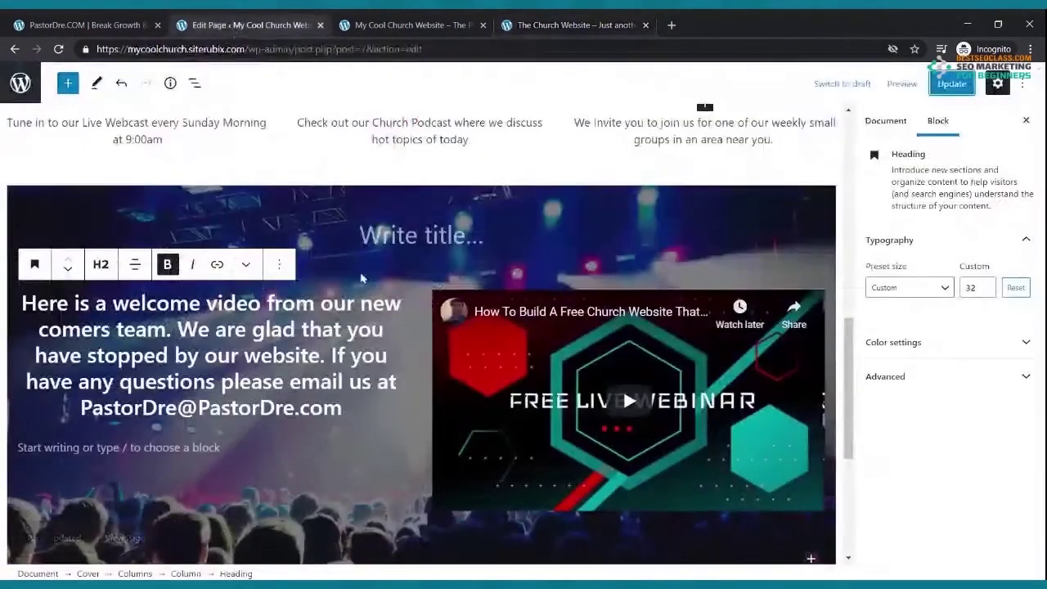
- Add a bold, centered 'Upcoming Events' paragraph below the video cover
scroll(399, 321, "down", 4)
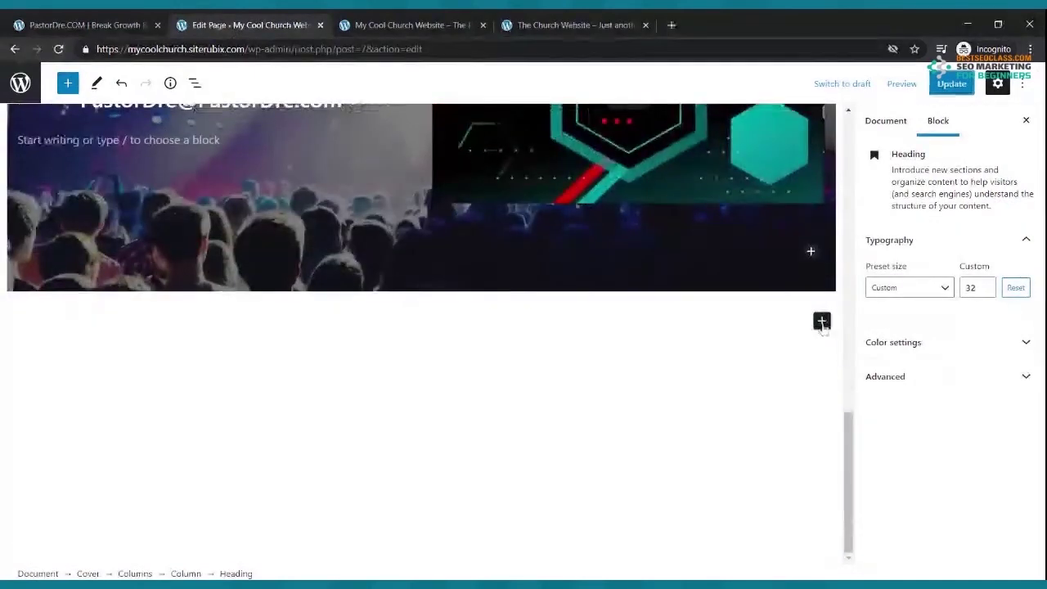
left_click(821, 323)
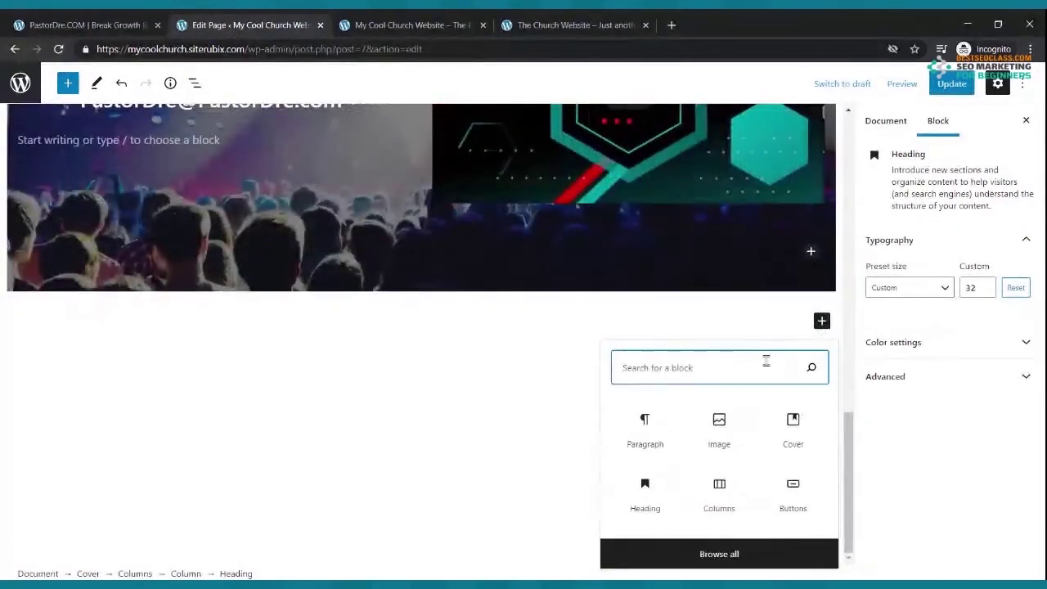
left_click(661, 418)
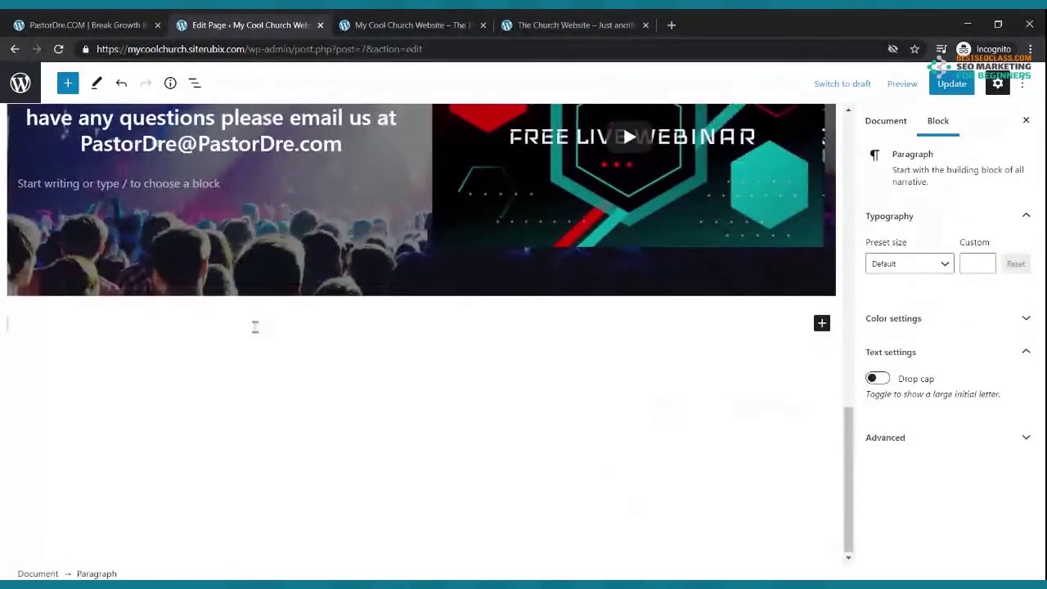
type("Upcoming Events")
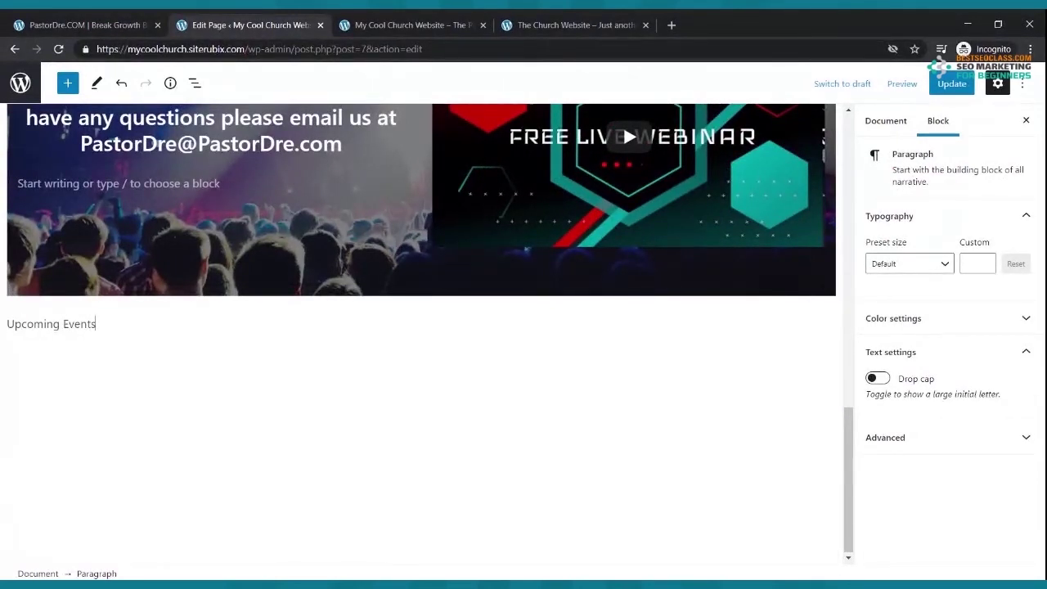
left_click_drag(114, 326, 23, 328)
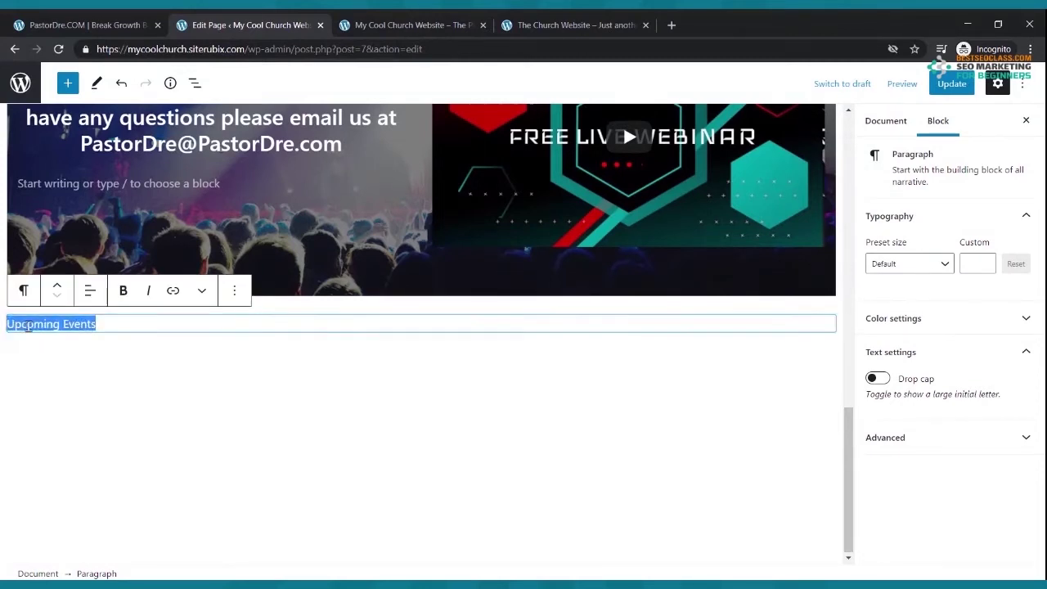
left_click(123, 290)
left_click(90, 290)
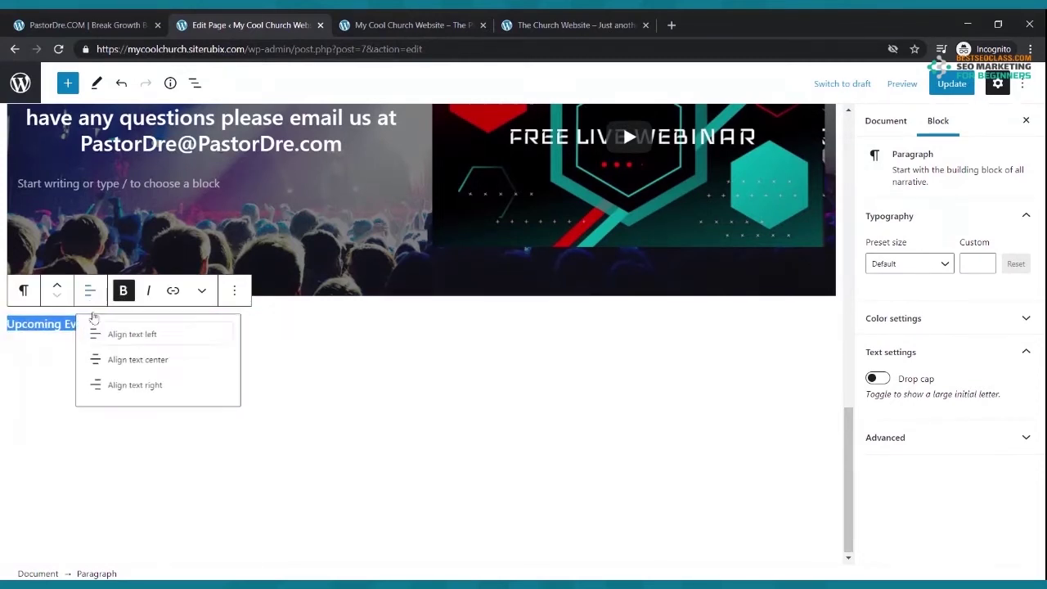
left_click(115, 366)
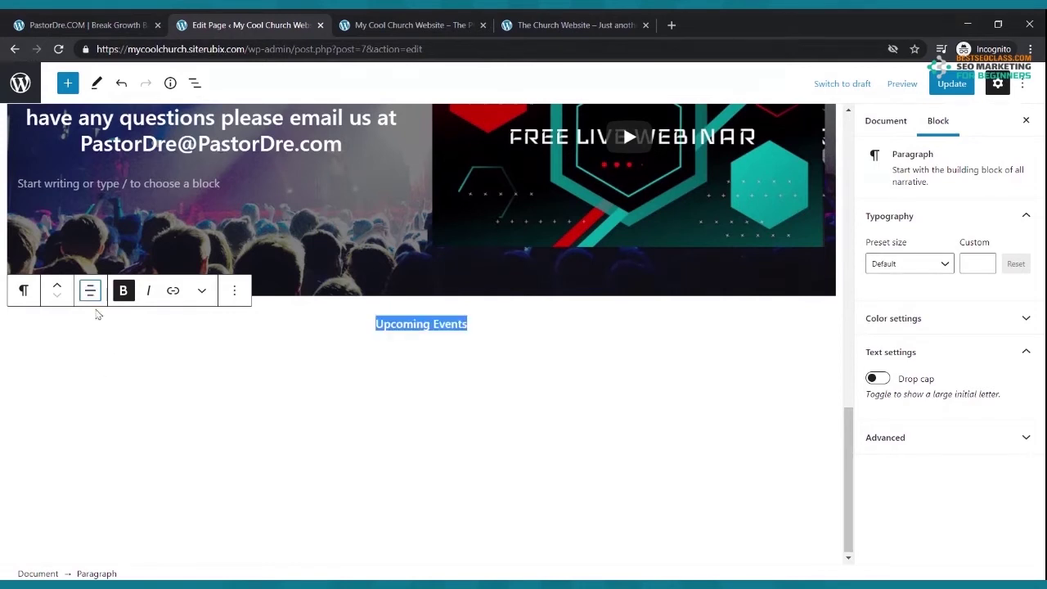
- Transform 'Upcoming Events' into a centered heading and update the page
left_click(26, 291)
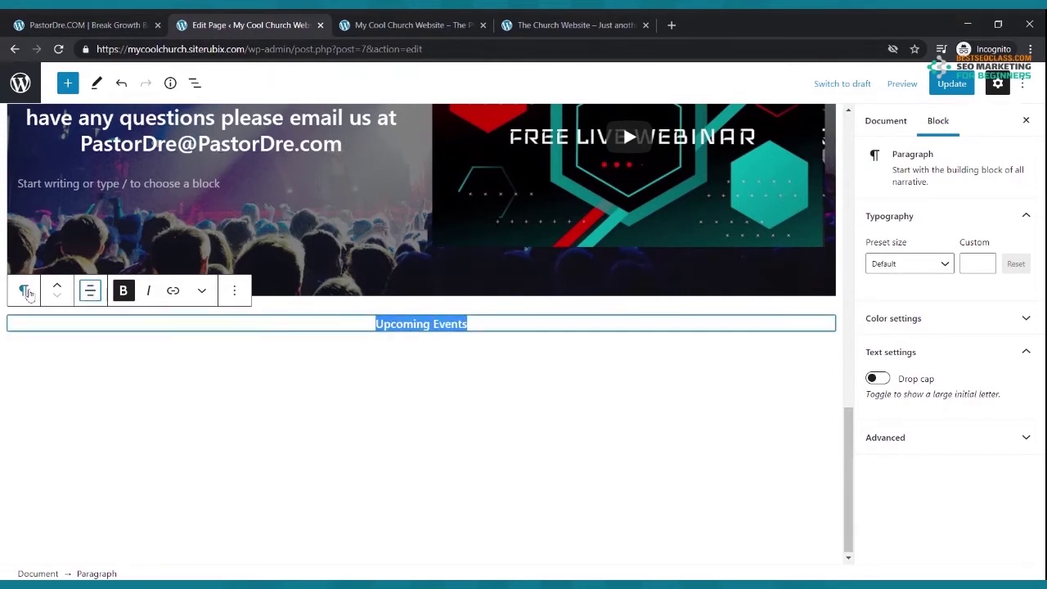
left_click(45, 358)
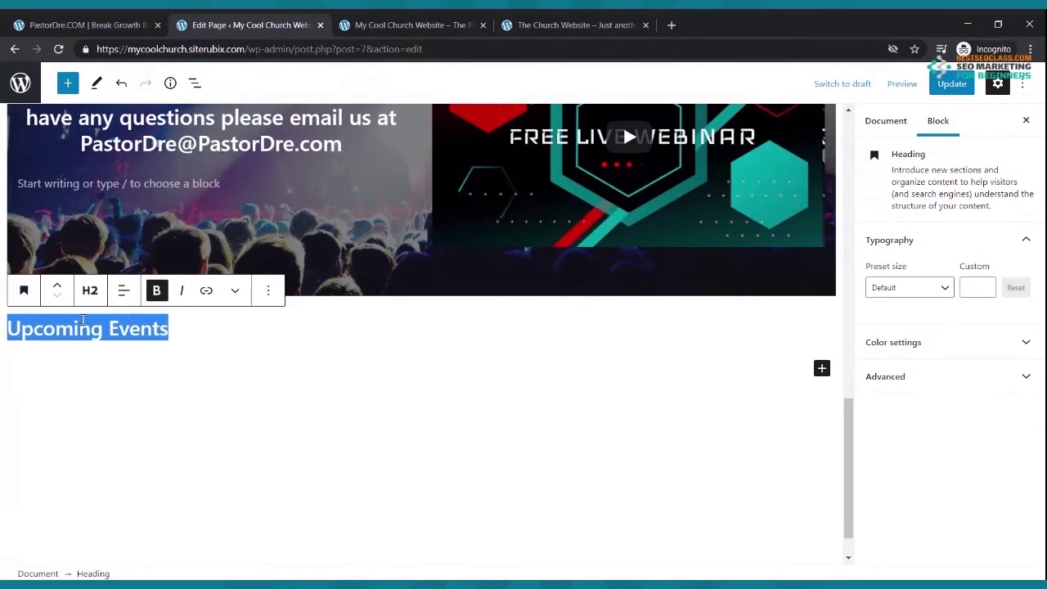
left_click(123, 292)
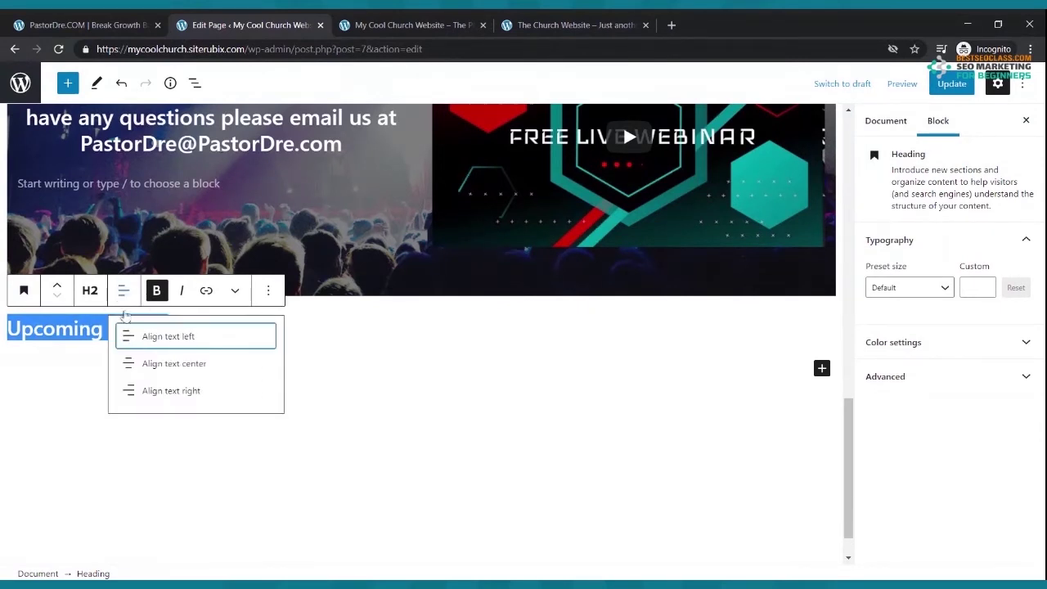
left_click(134, 364)
left_click(949, 83)
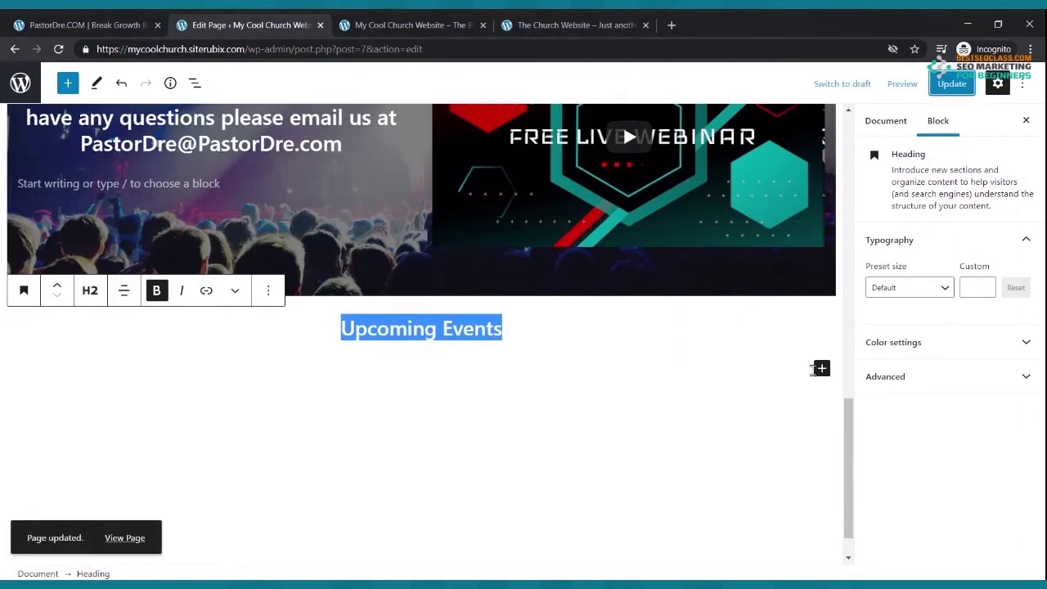
- Compare against The Church Website's Upcoming Events section, then return to the editor
left_click(413, 24)
left_click(528, 25)
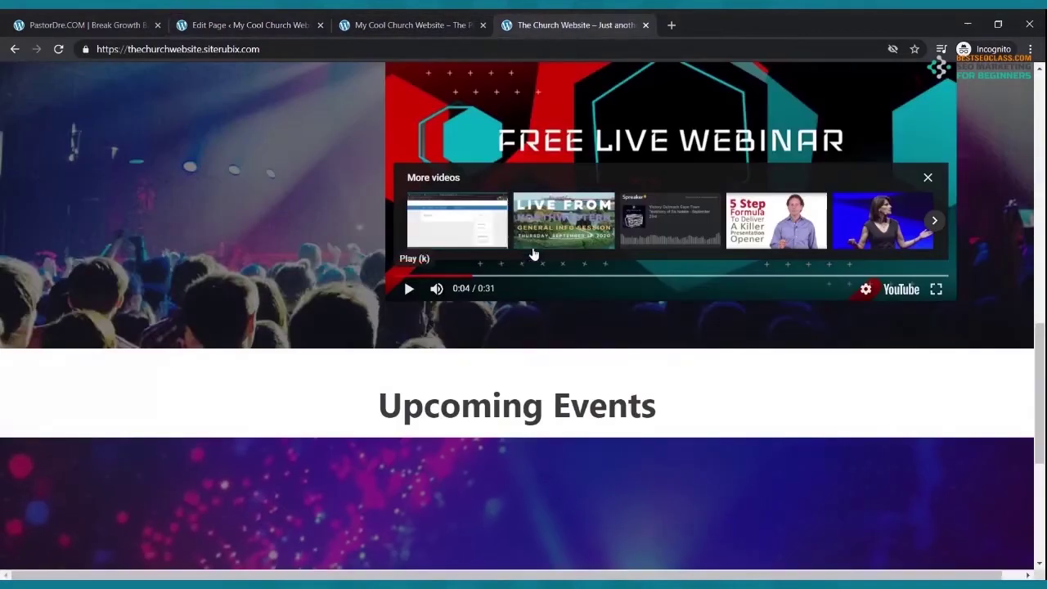
scroll(518, 311, "down", 4)
scroll(518, 311, "up", 5)
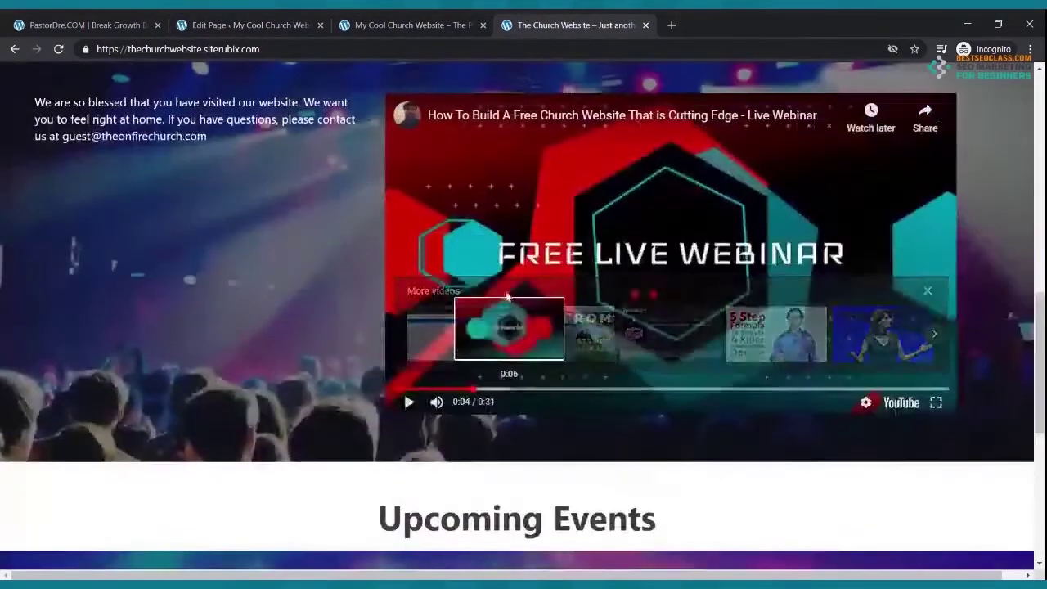
left_click(265, 21)
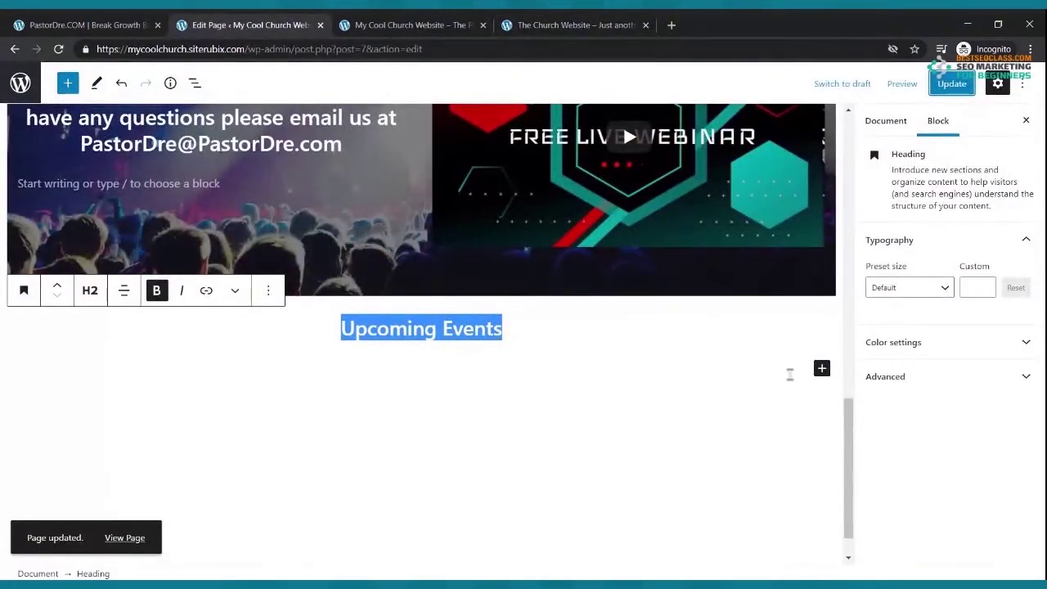
- Add a Cover block below Upcoming Events with the uploaded On Fire Church screenshot and update the page
left_click(821, 369)
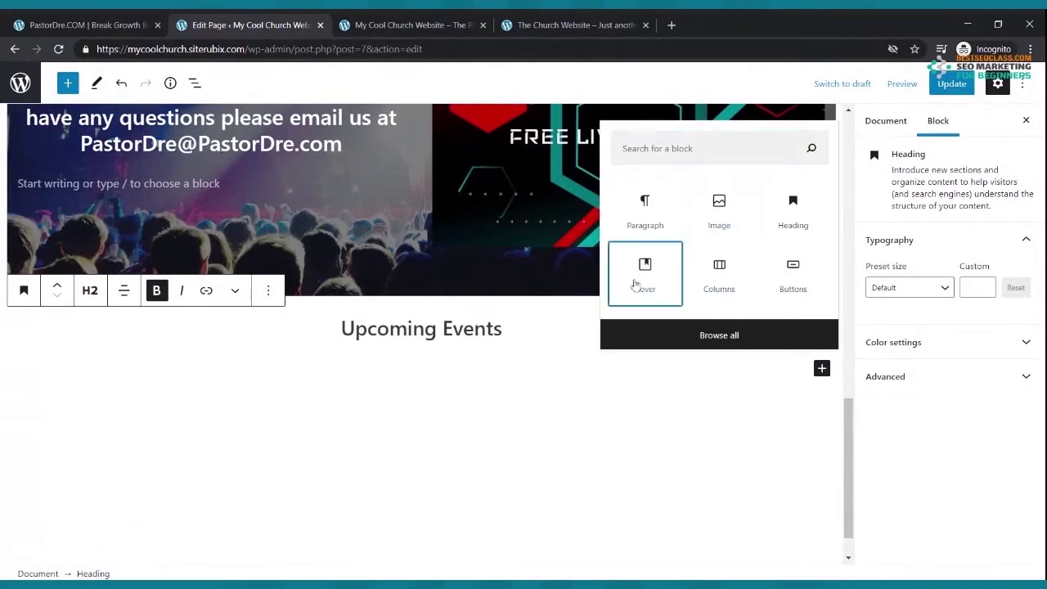
left_click(636, 283)
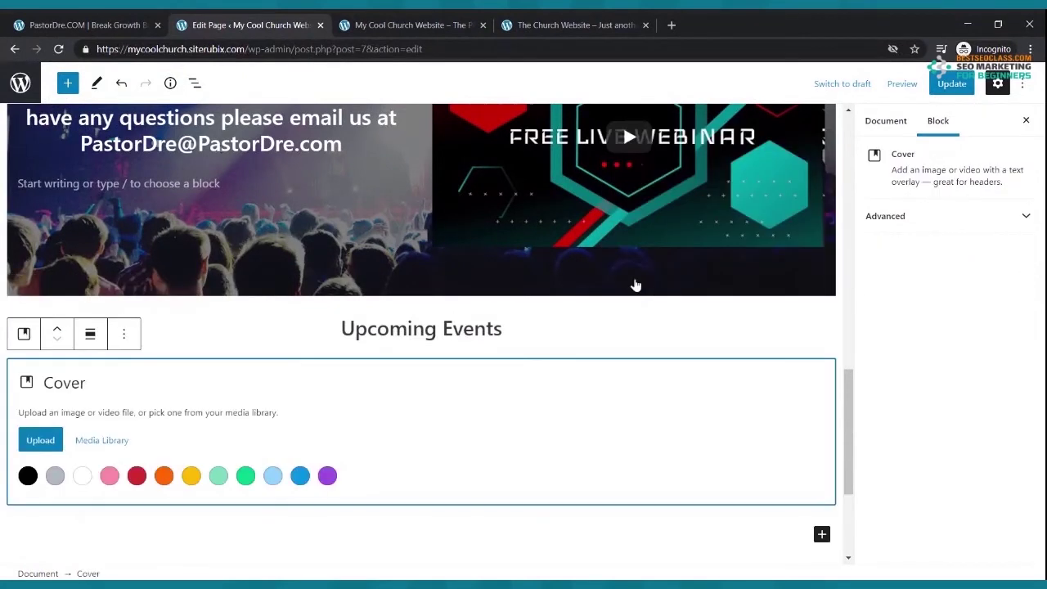
left_click(41, 440)
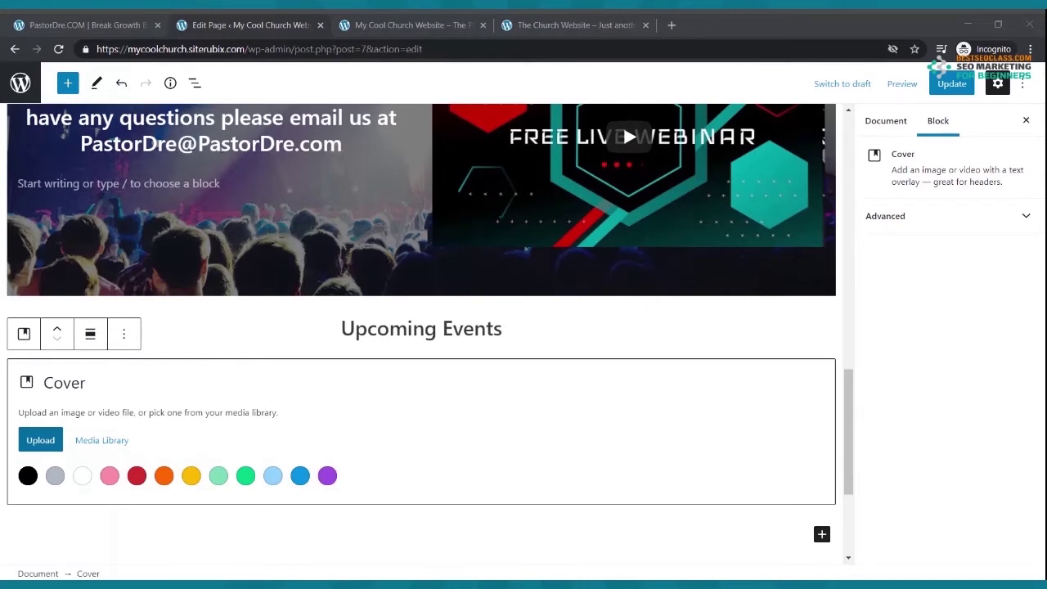
key("Escape")
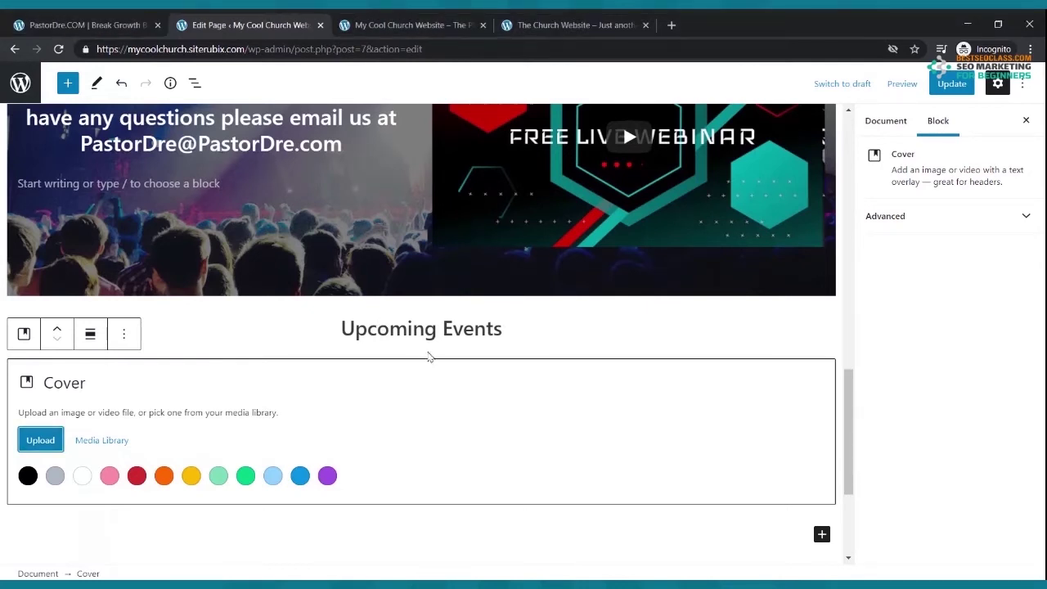
key("Tab")
key("Tab")
key("Return")
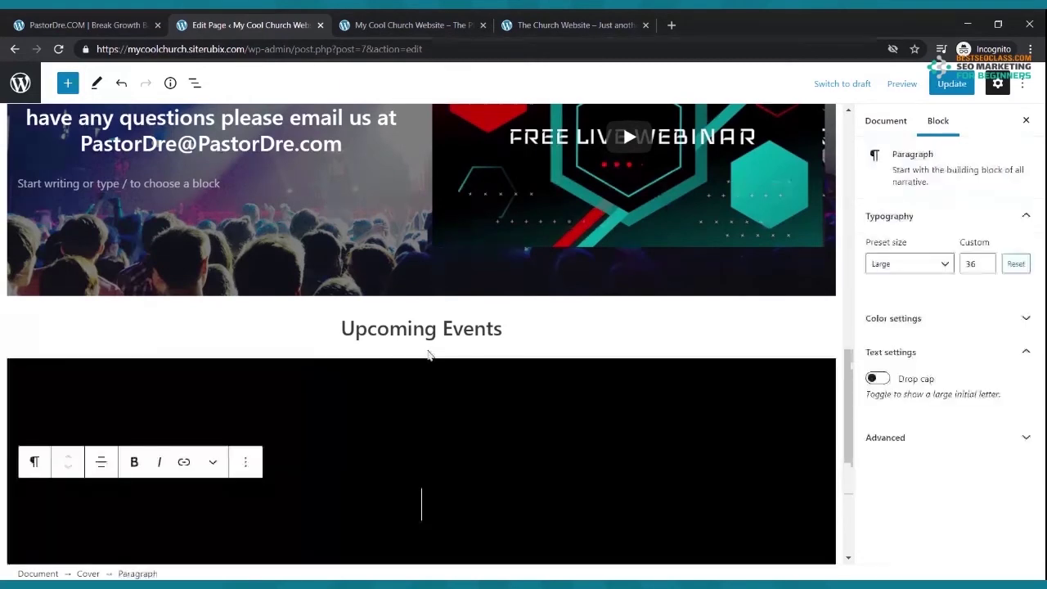
scroll(433, 367, "down", 3)
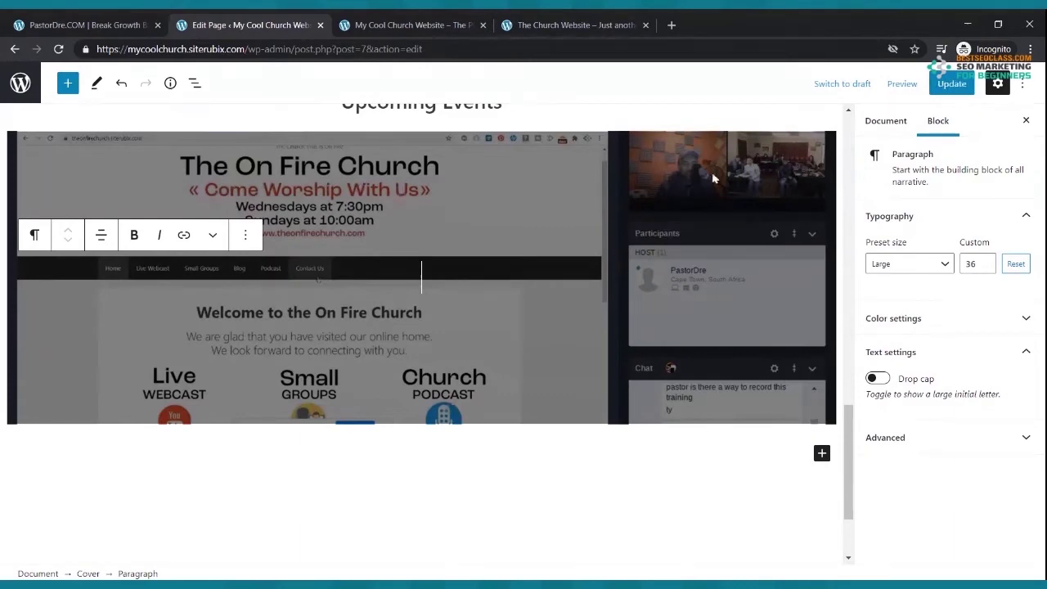
left_click(945, 87)
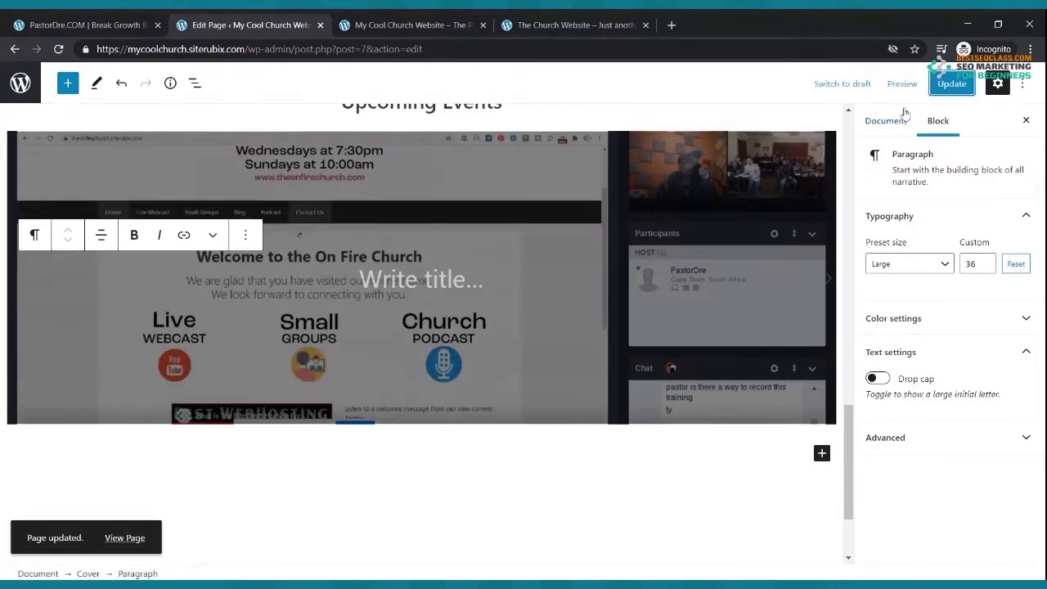
left_click(411, 26)
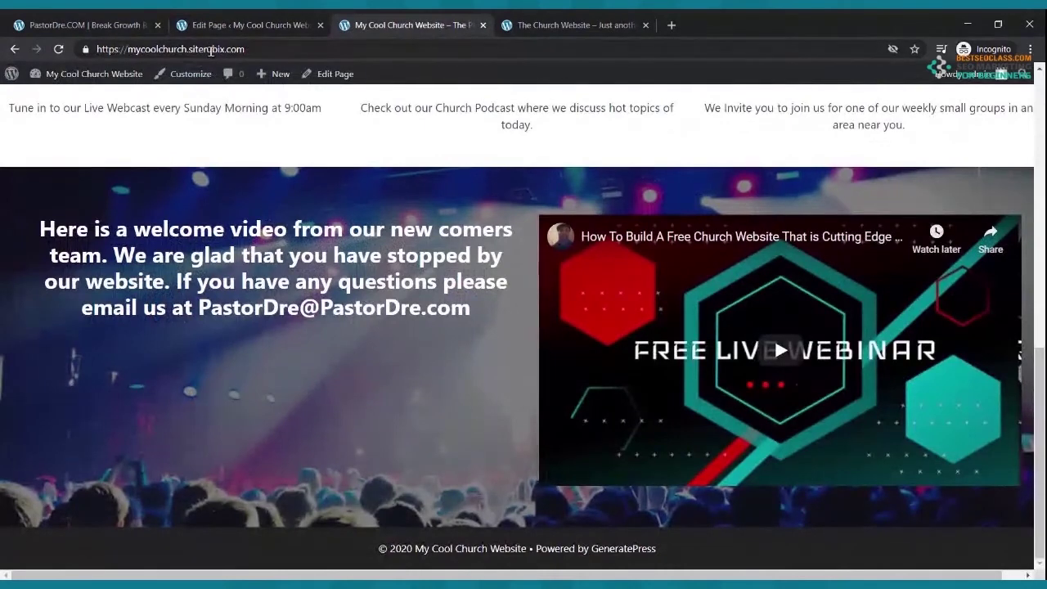
- Reload the live homepage to check the On Fire Church cover under Upcoming Events
left_click(58, 50)
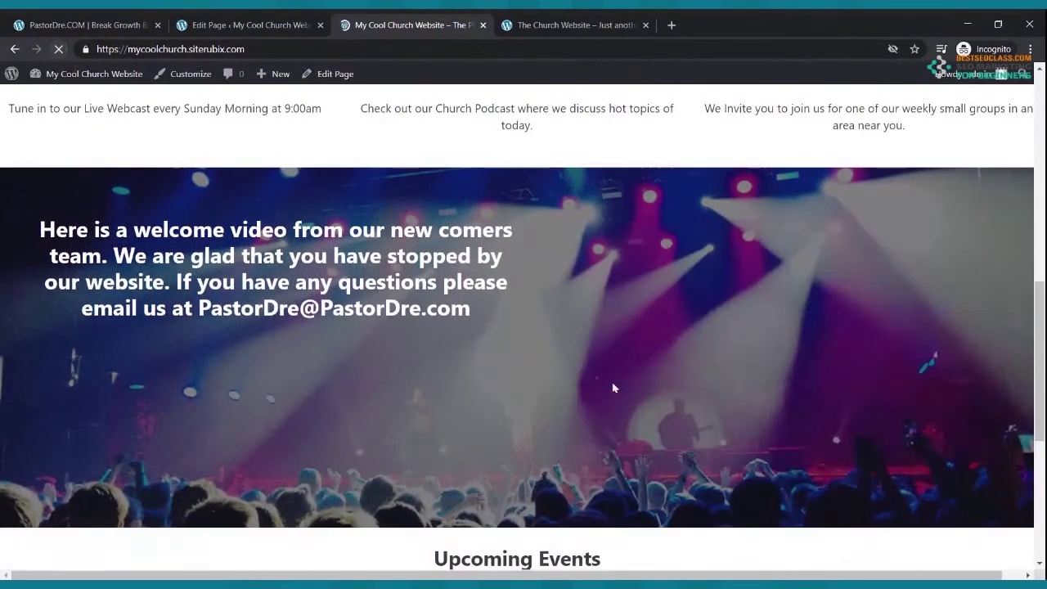
scroll(617, 393, "down", 5)
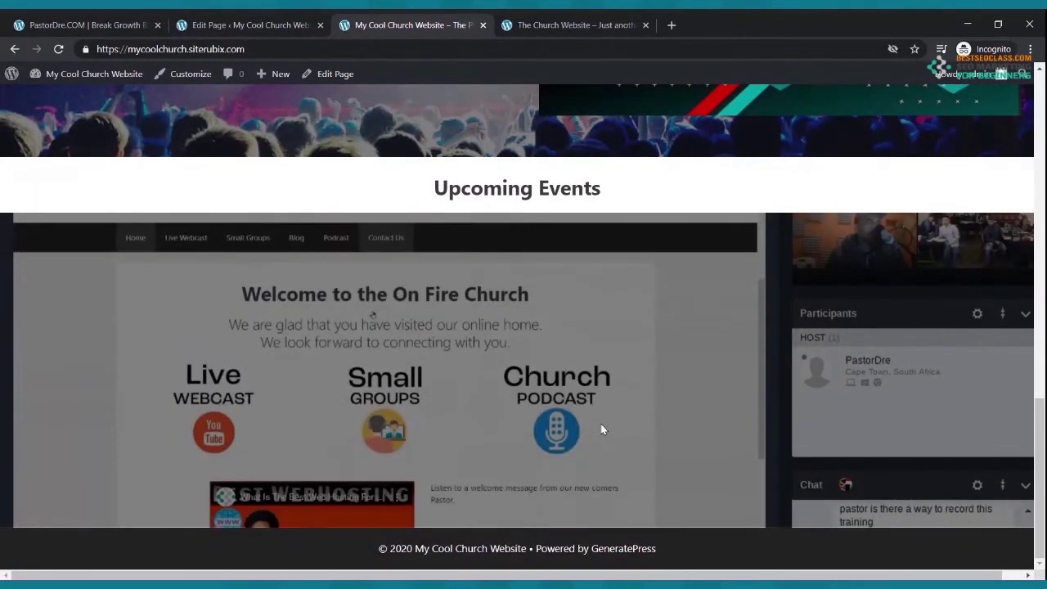
scroll(601, 424, "up", 2)
scroll(601, 423, "down", 2)
left_click(245, 24)
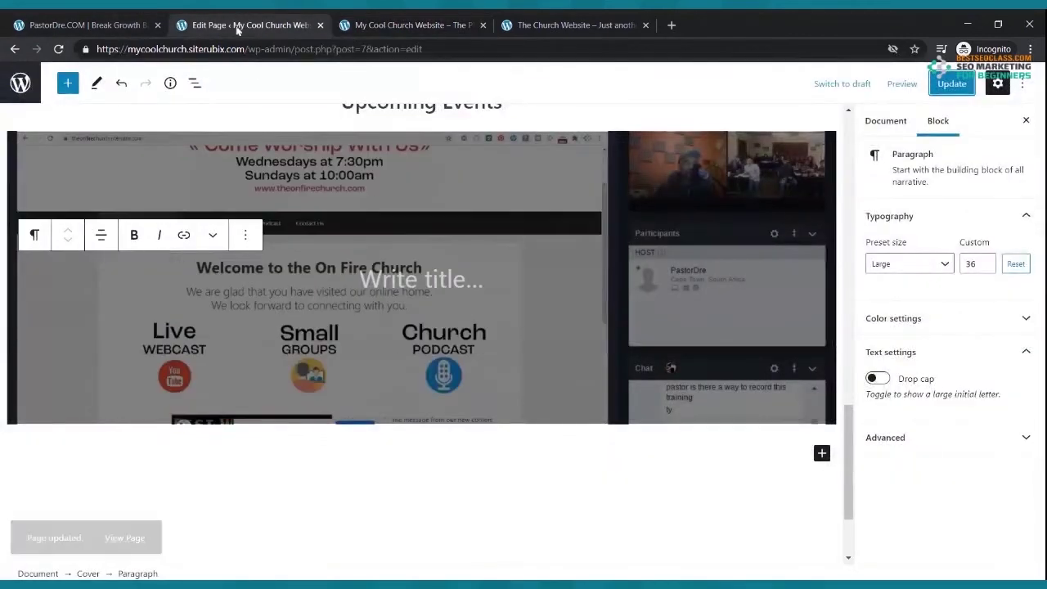
- Remove the church-site Cover block below Upcoming Events
scroll(170, 190, "up", 4)
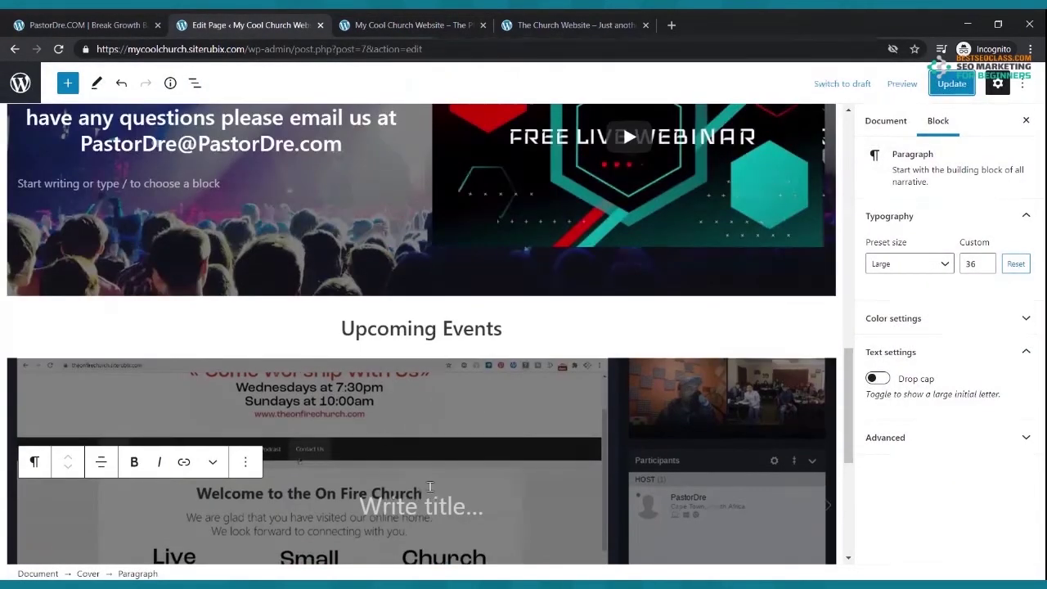
left_click(415, 464)
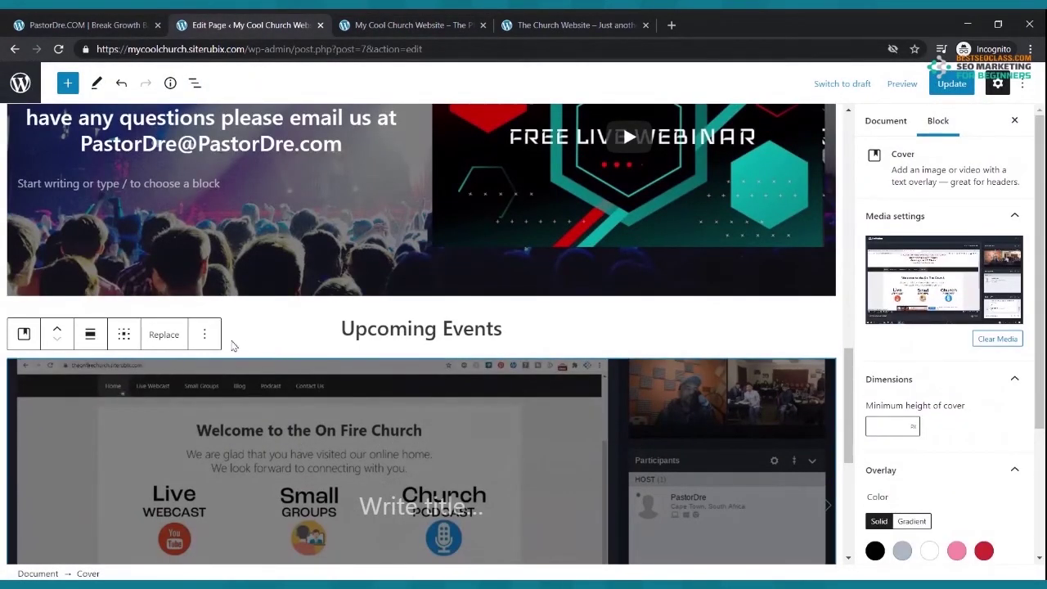
left_click(205, 334)
left_click(246, 288)
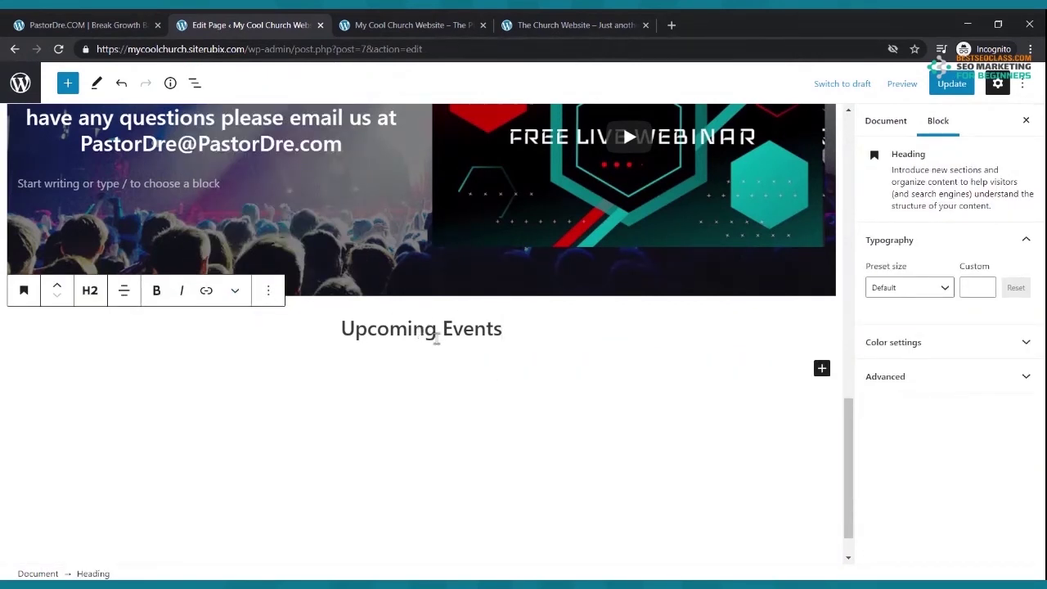
- Insert a new Cover block, found by searching 'cov', and start uploading its media
left_click(822, 368)
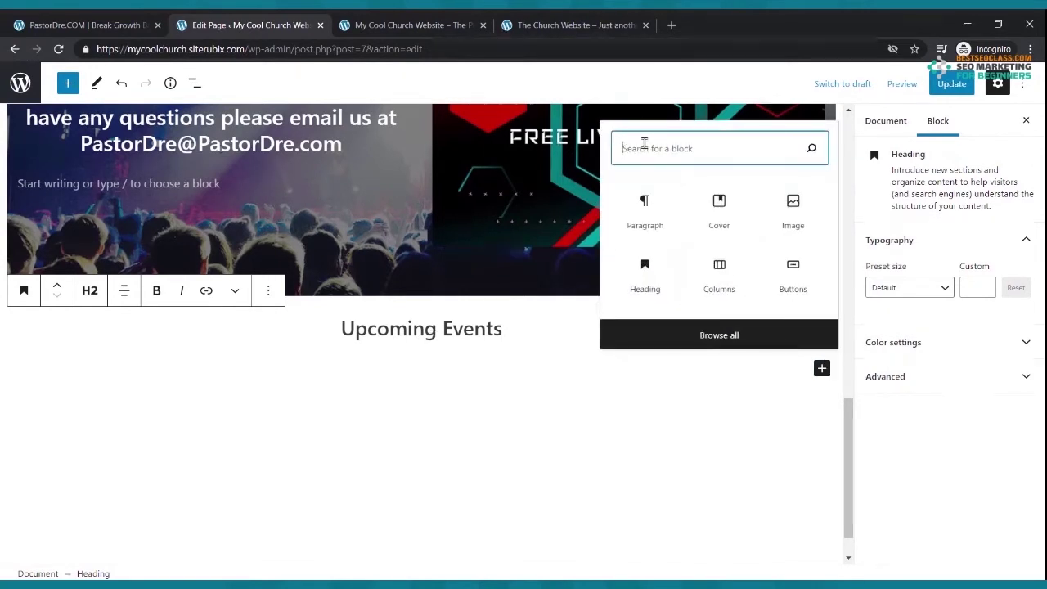
type("cov")
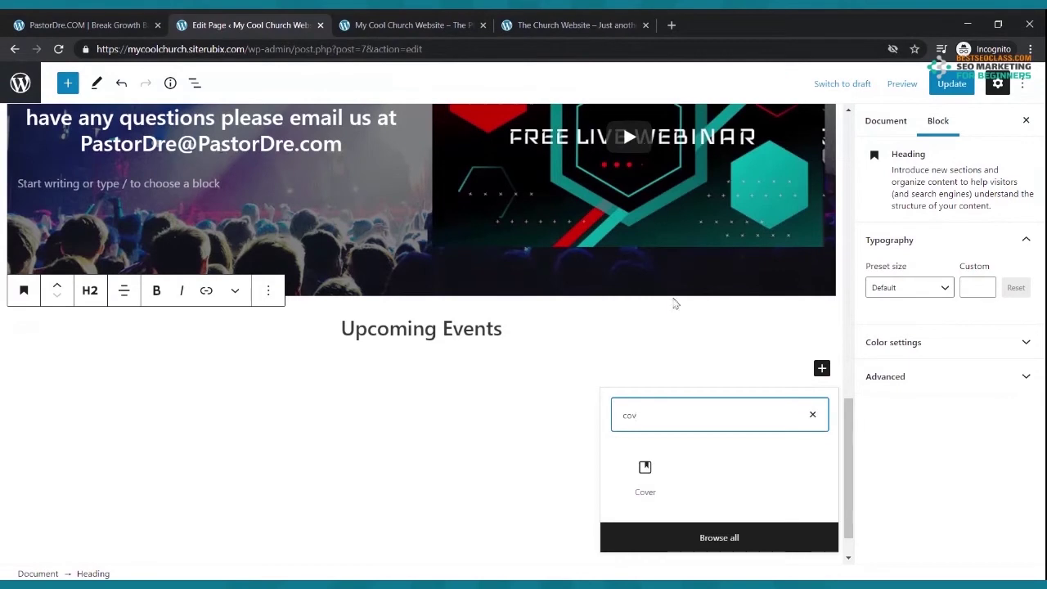
left_click(657, 479)
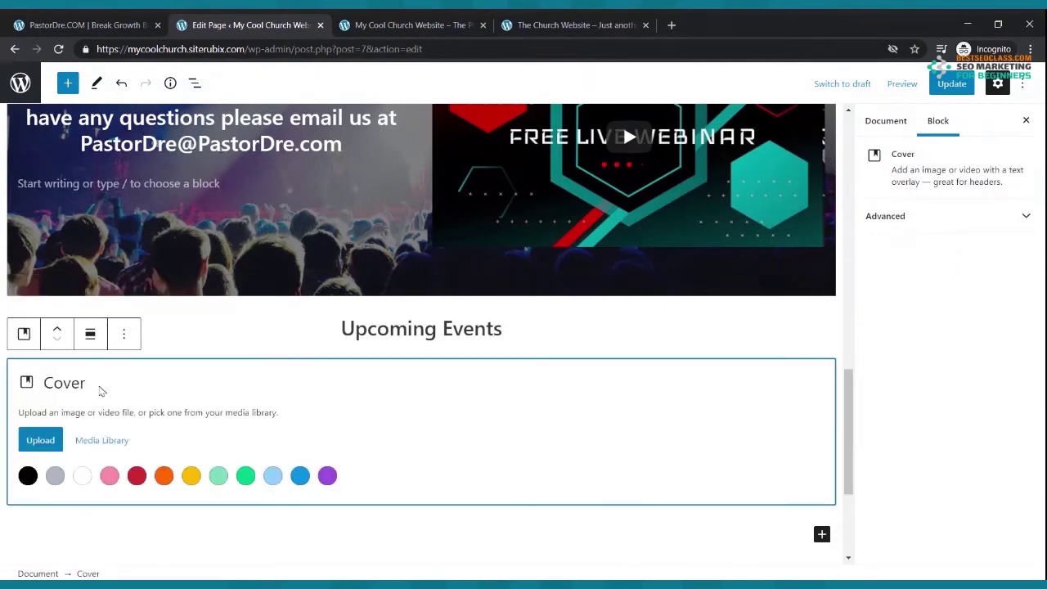
left_click(46, 443)
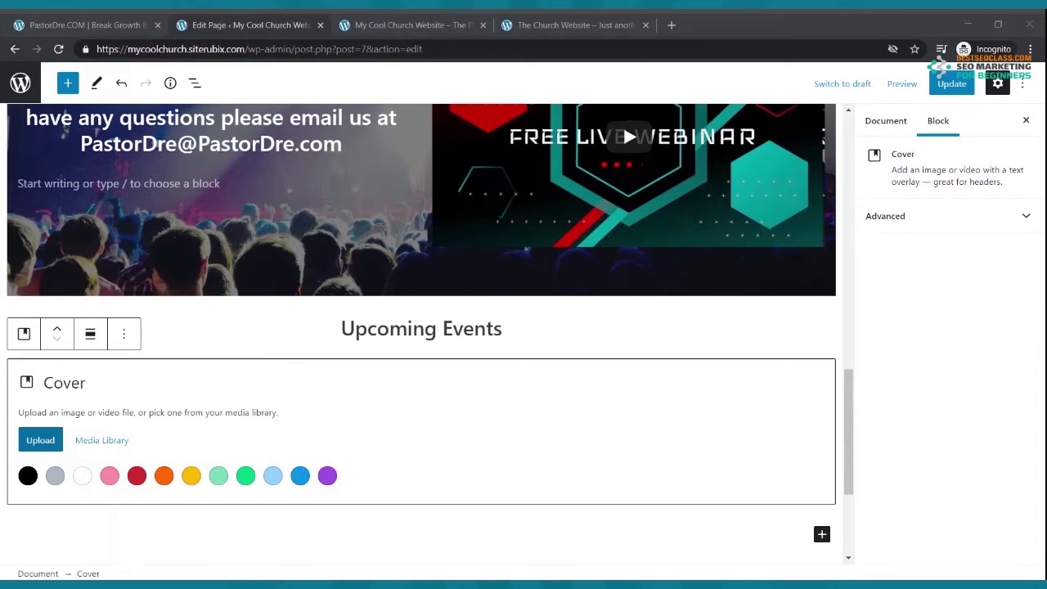
- Confirm the LIVE WEBINAR image for the Upcoming Events cover and view it on the live site
key("alt+Tab")
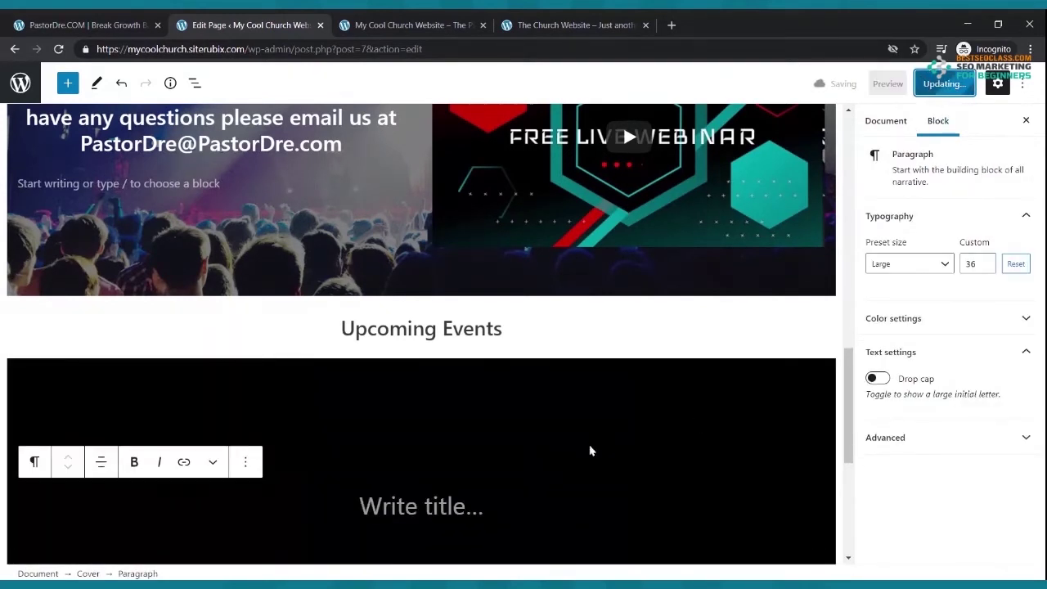
scroll(577, 386, "down", 1)
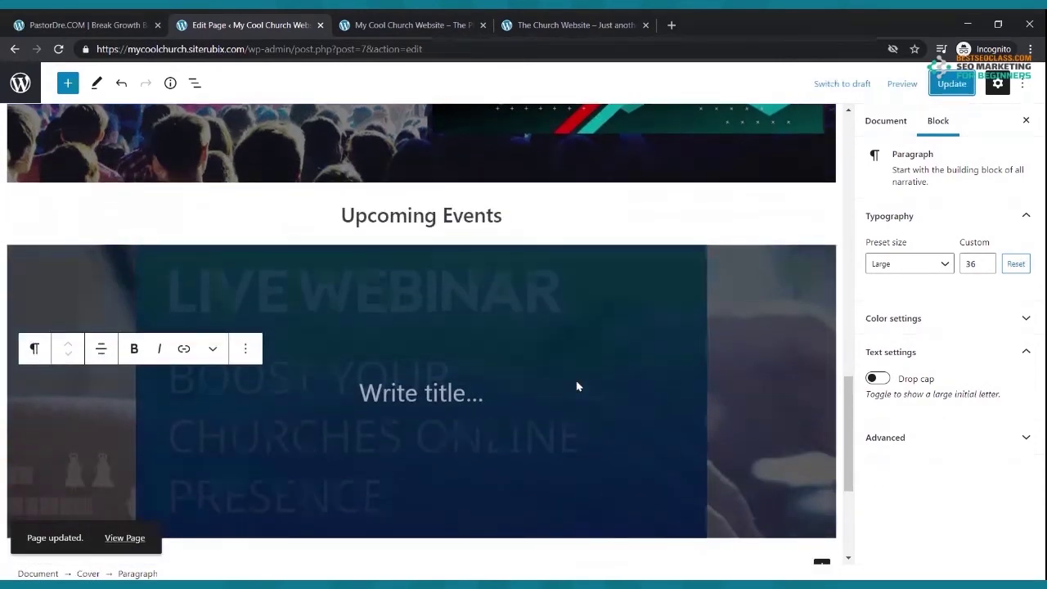
scroll(574, 386, "down", 1)
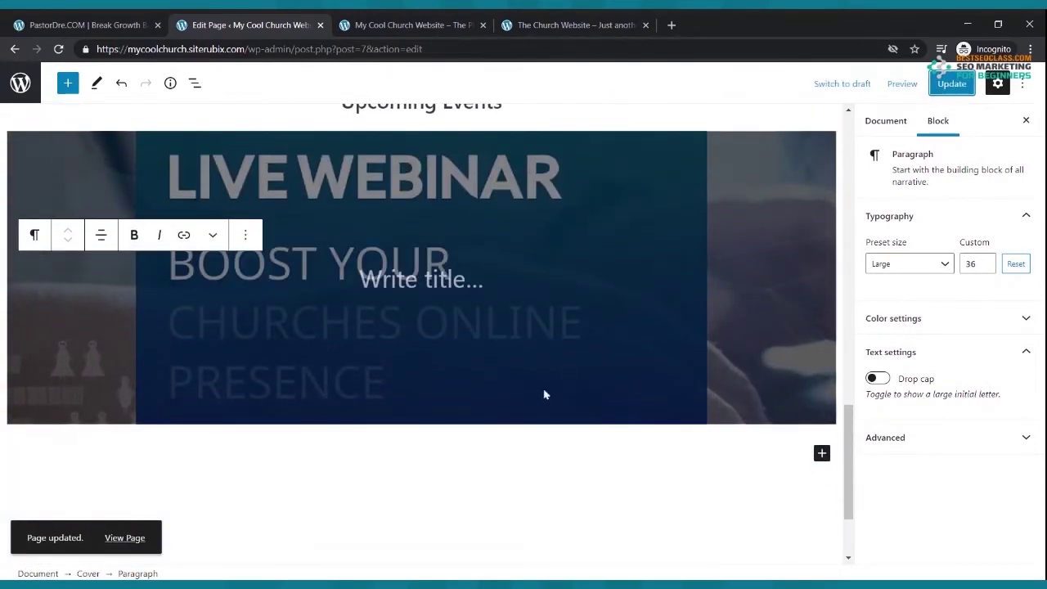
left_click(337, 25)
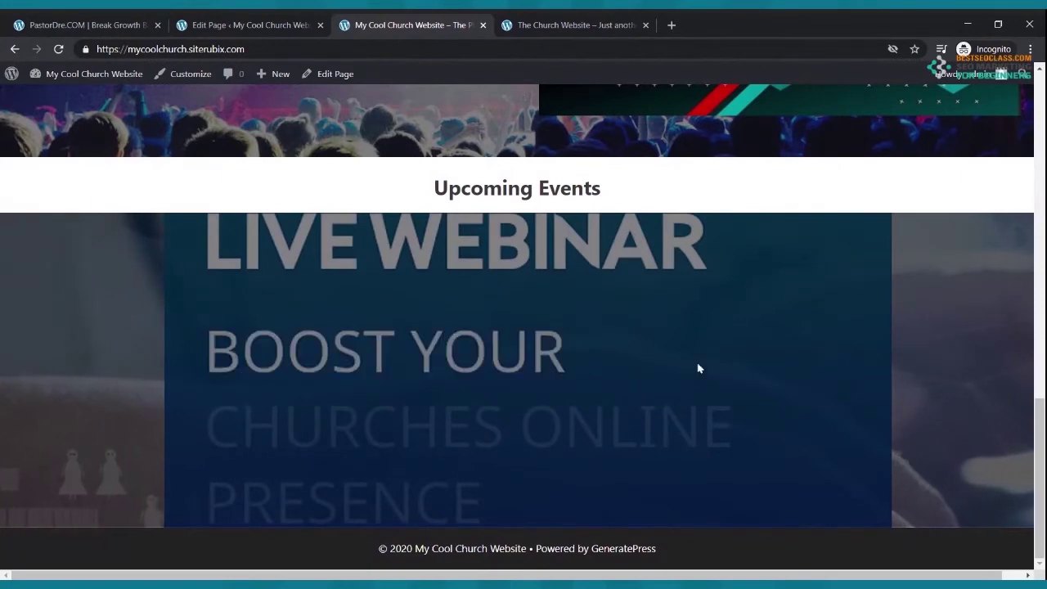
- Check the webinar banner on the live site and return to the editor
scroll(657, 350, "up", 4)
scroll(699, 355, "down", 4)
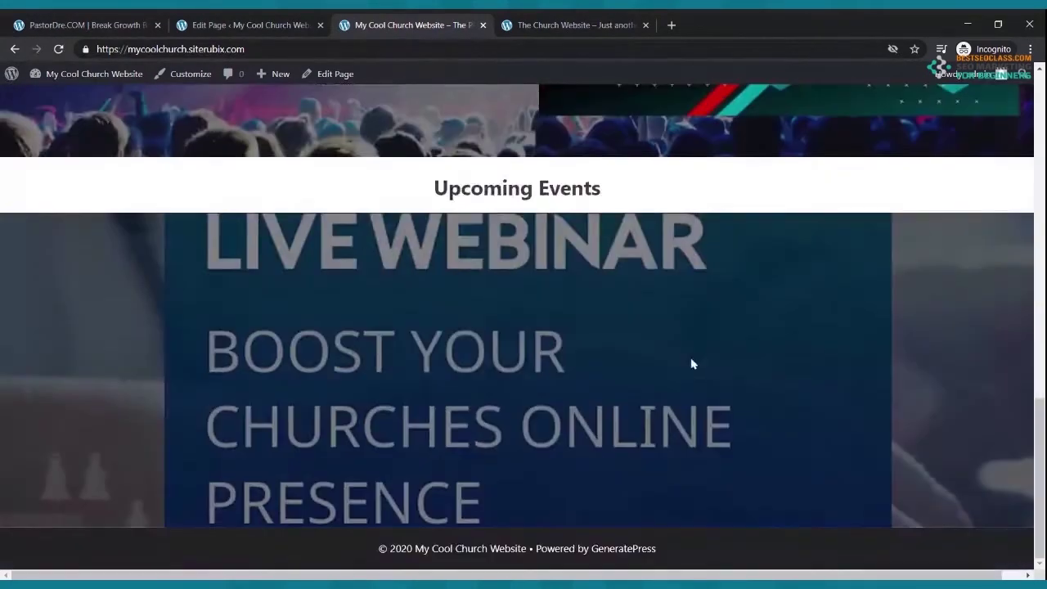
left_click(206, 21)
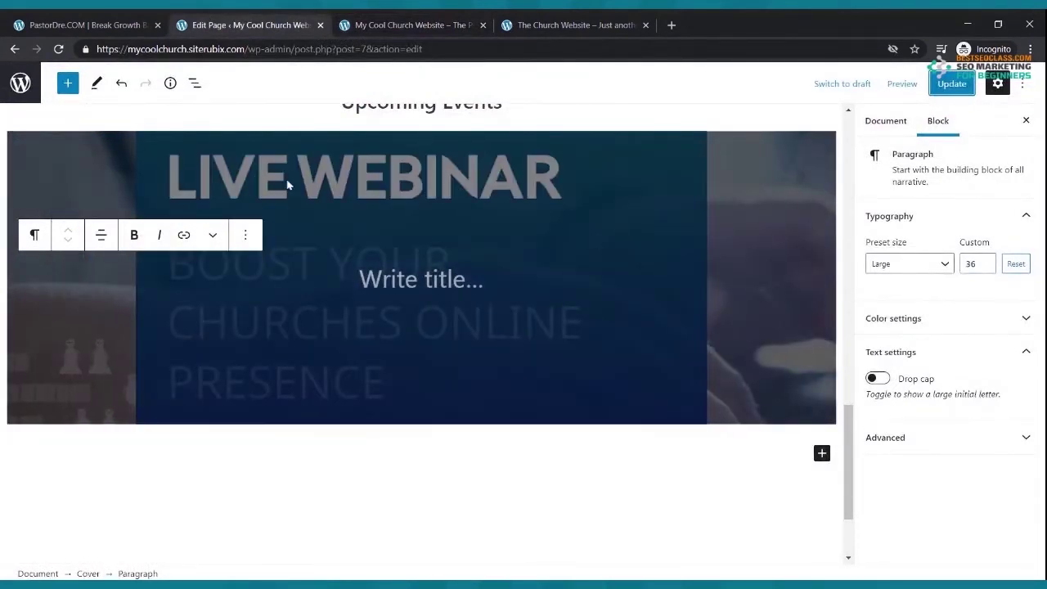
- Select the Upcoming Events cover and choose Replace > Upload for a new image
left_click(299, 204)
left_click(164, 120)
left_click(189, 194)
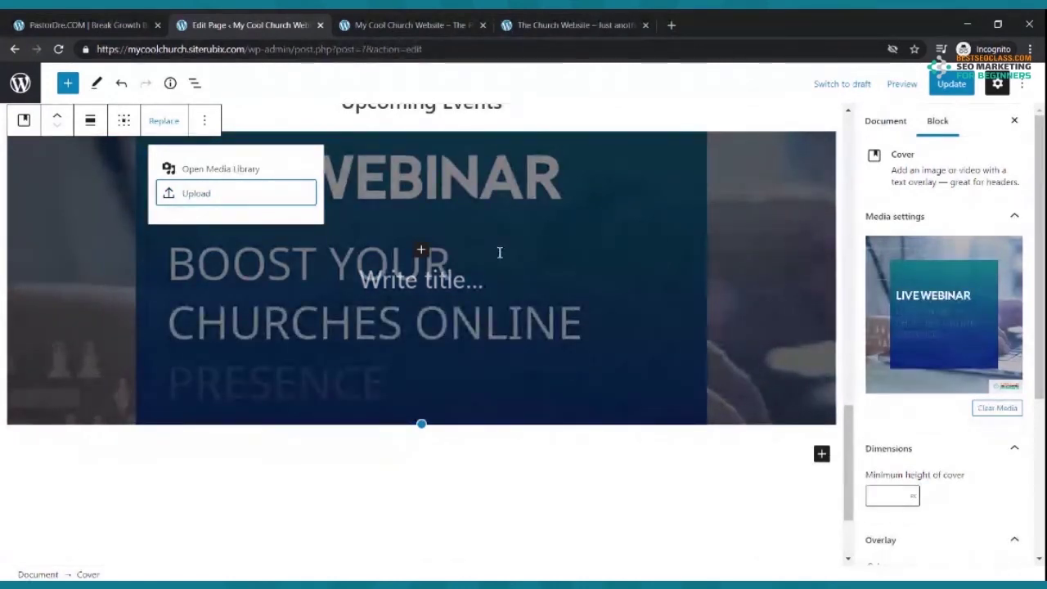
- Browse the reference church website for comparison
left_click(565, 24)
scroll(508, 218, "down", 5)
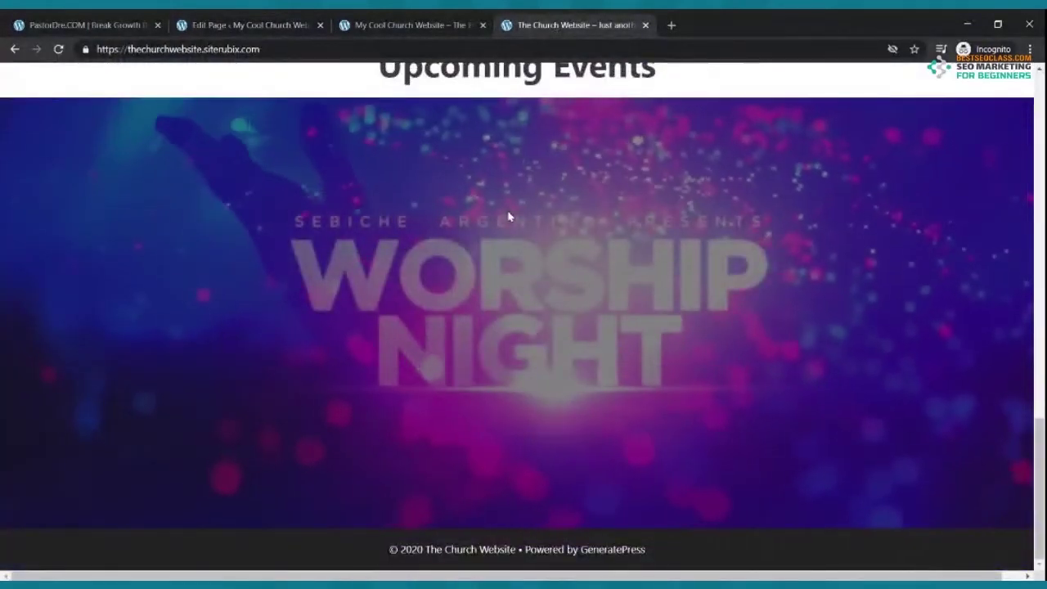
scroll(508, 218, "up", 8)
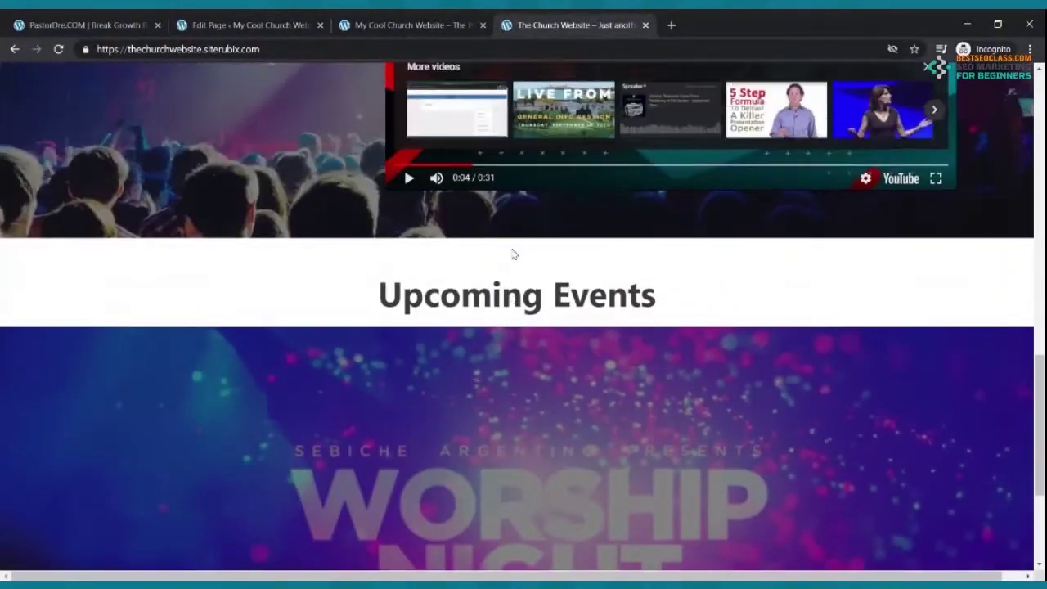
scroll(517, 226, "up", 10)
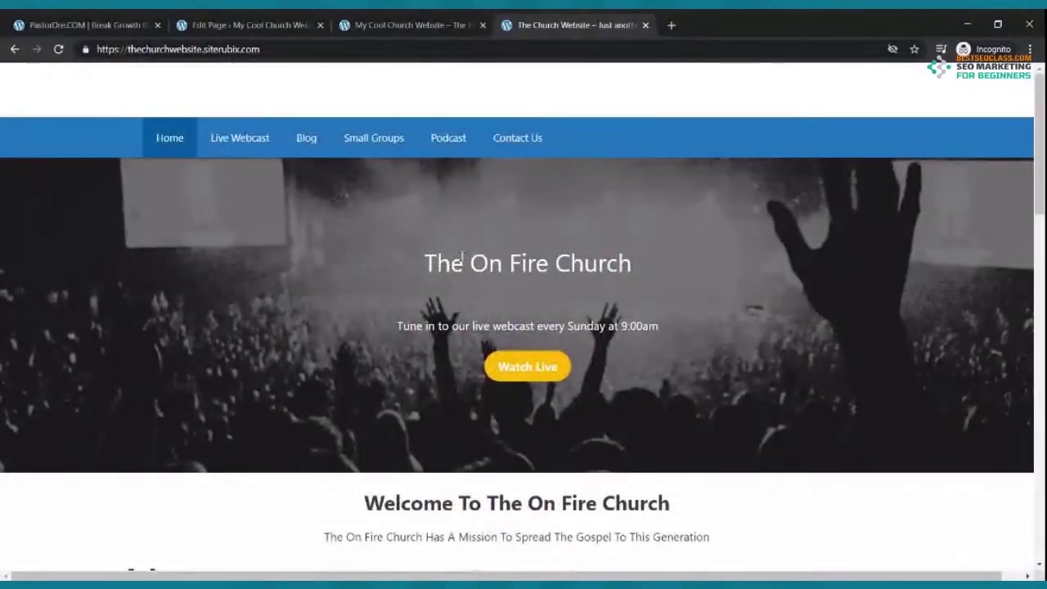
scroll(463, 260, "down", 10)
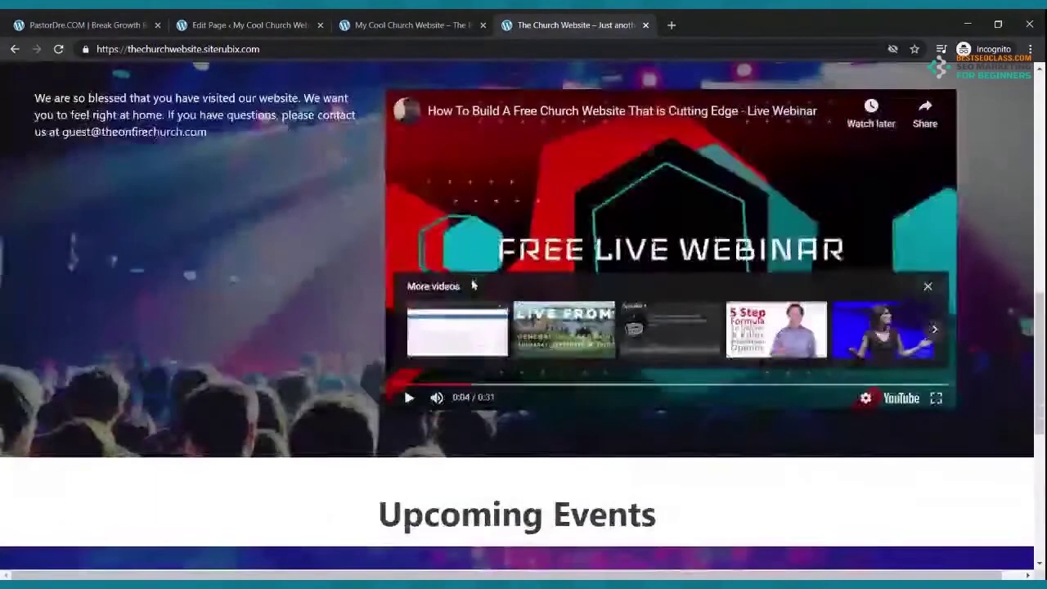
scroll(467, 369, "up", 4)
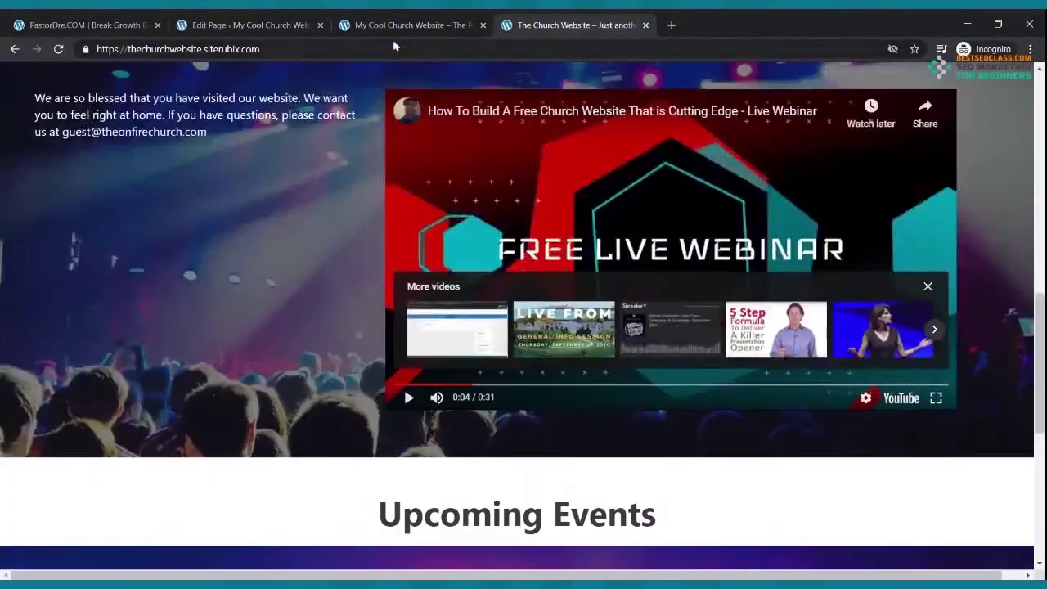
- Save the page with the Worship Night cover and switch to the live site
left_click(292, 19)
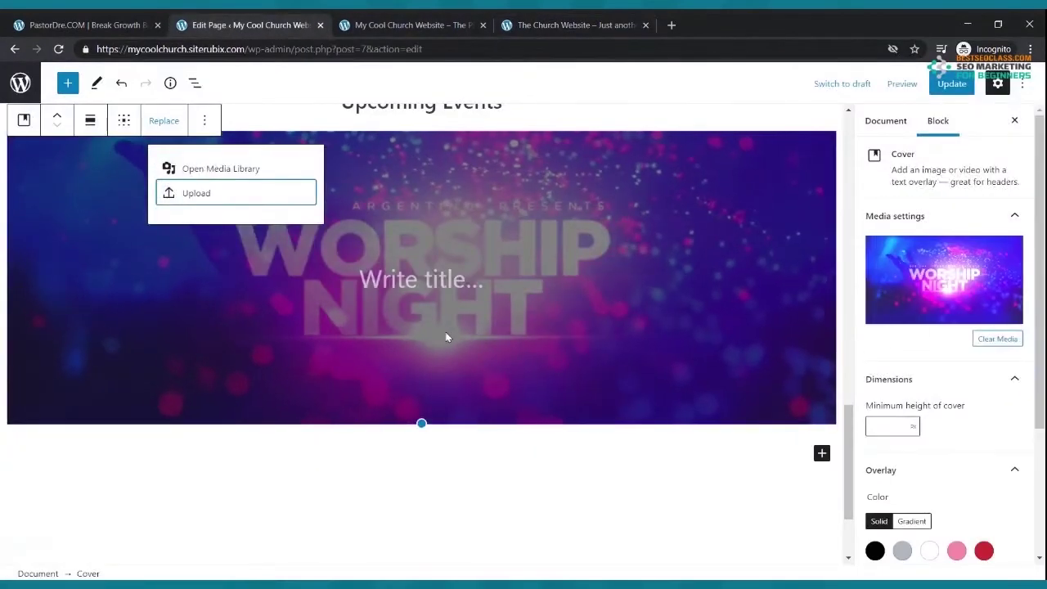
scroll(447, 399, "up", 3)
scroll(448, 398, "down", 3)
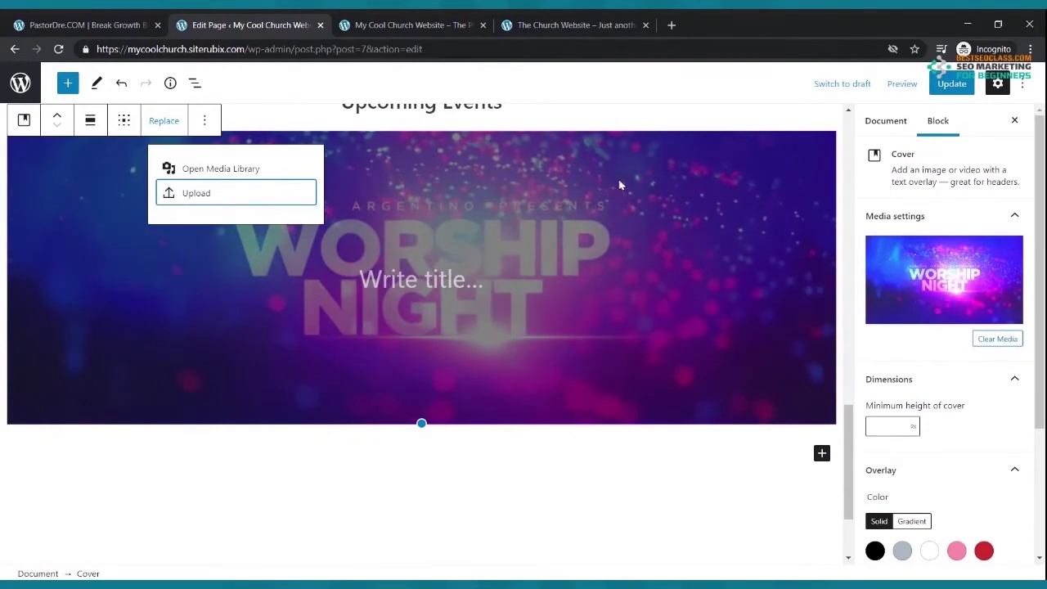
left_click(949, 87)
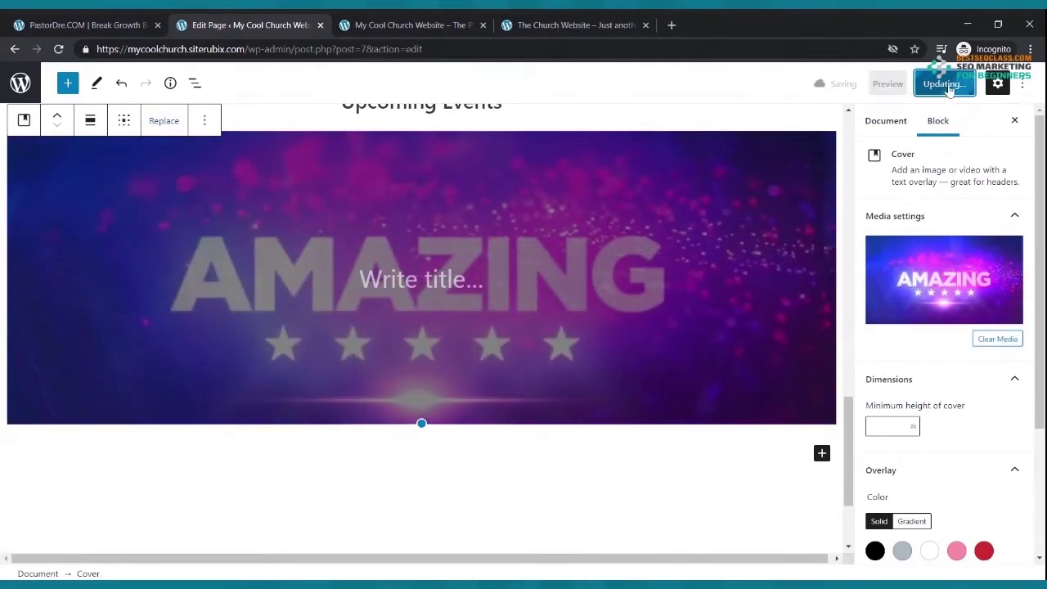
key("ctrl+Tab")
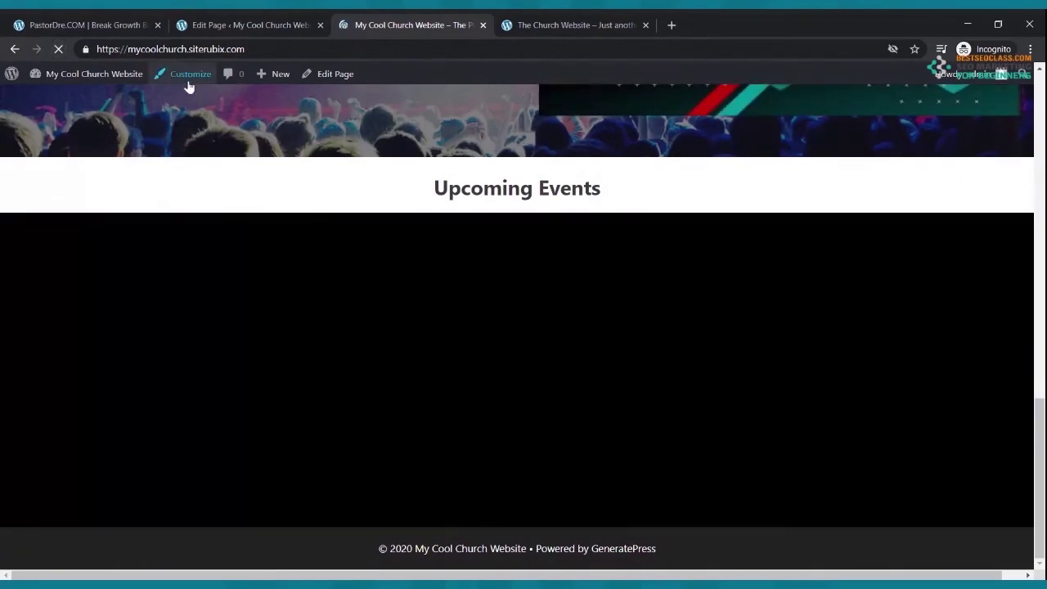
- Watch the Worship Night banner cycle through its slides on the live site, then return to editing
scroll(267, 246, "up", 4)
scroll(266, 247, "up", 1)
scroll(467, 306, "down", 3)
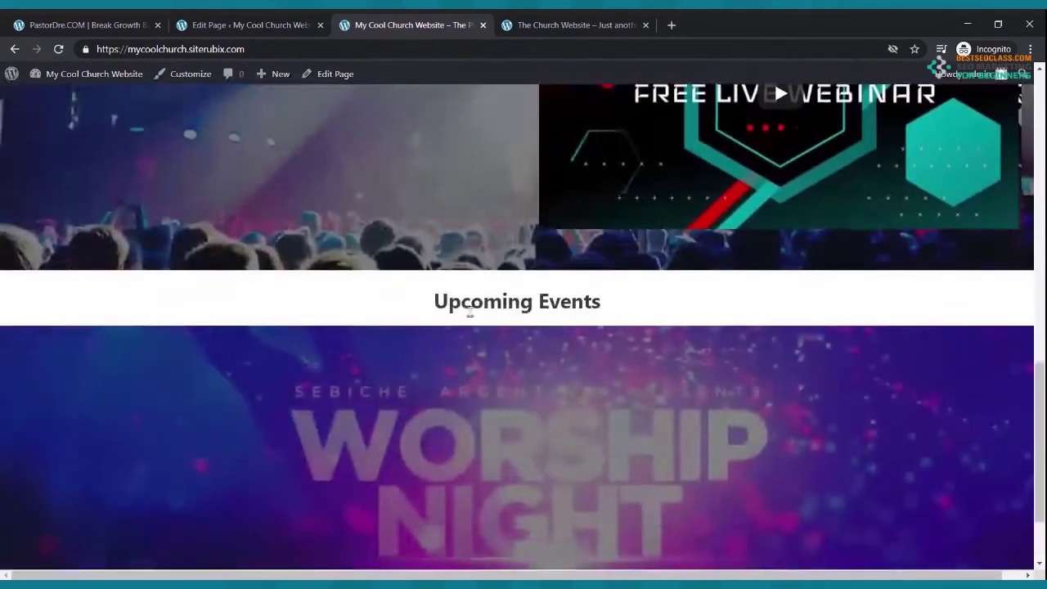
scroll(518, 406, "down", 2)
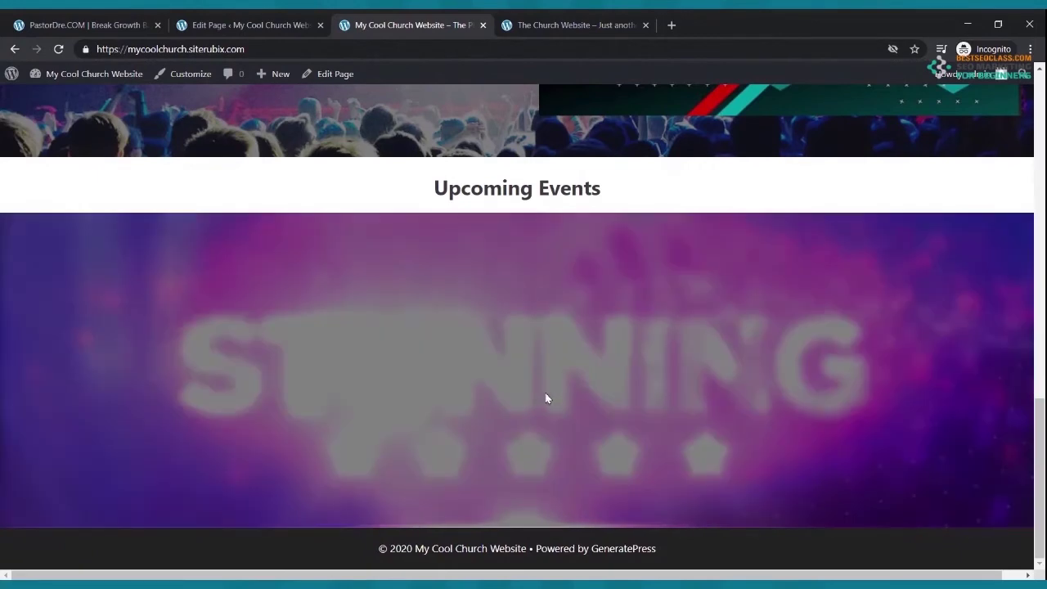
scroll(559, 414, "up", 3)
scroll(664, 328, "down", 3)
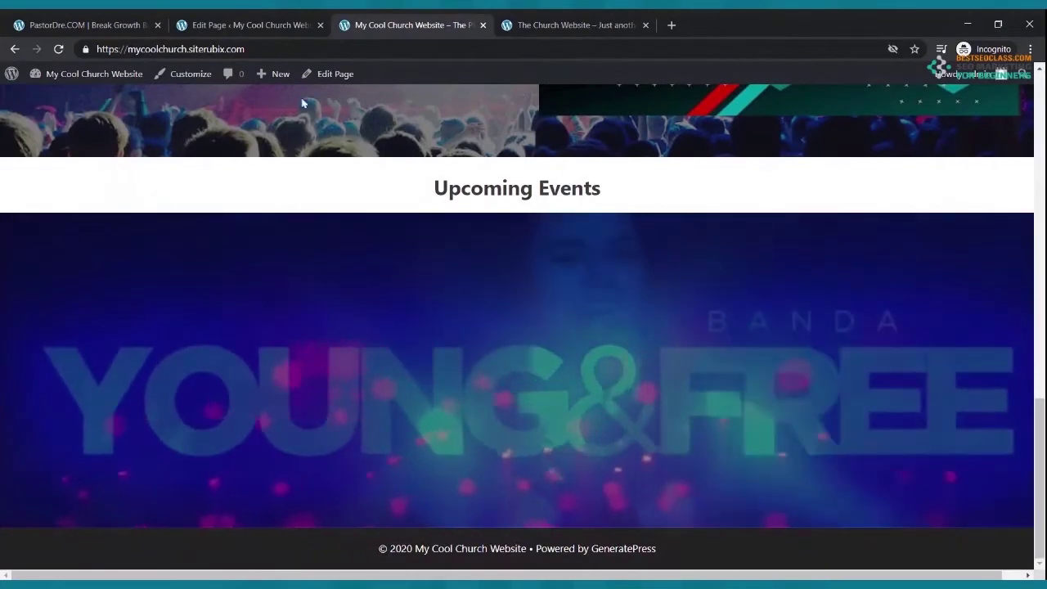
left_click(266, 25)
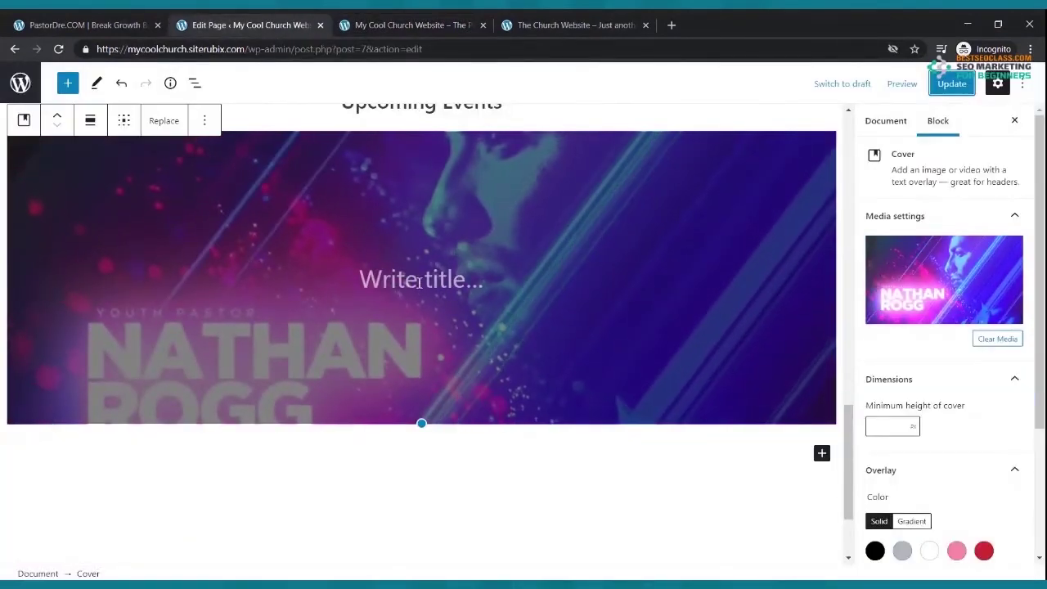
- Move the animated cover up six places to just under the Home title and save
scroll(421, 286, "up", 2)
scroll(423, 317, "up", 2)
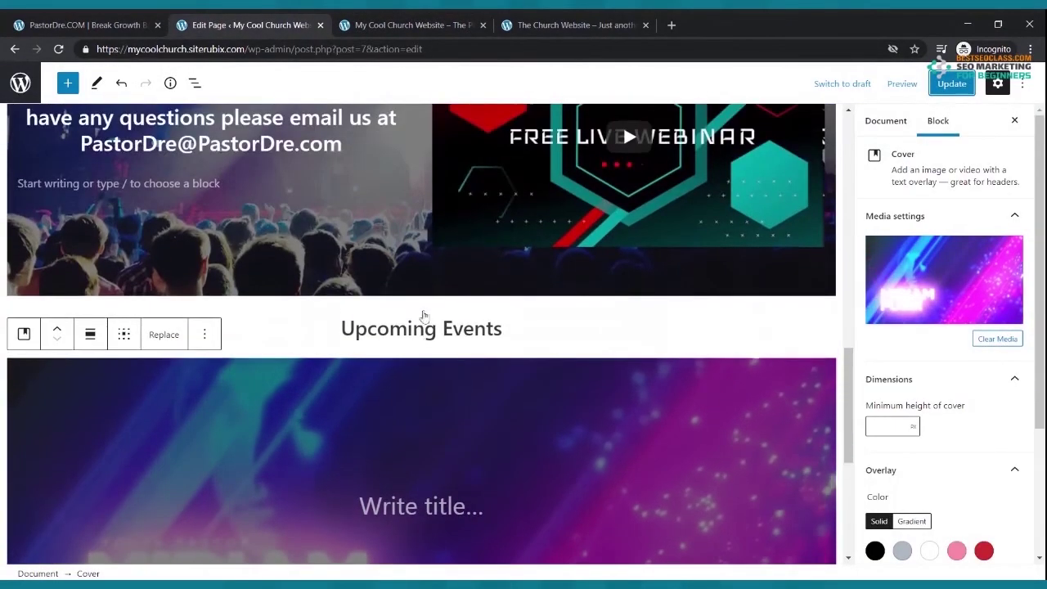
scroll(425, 325, "up", 12)
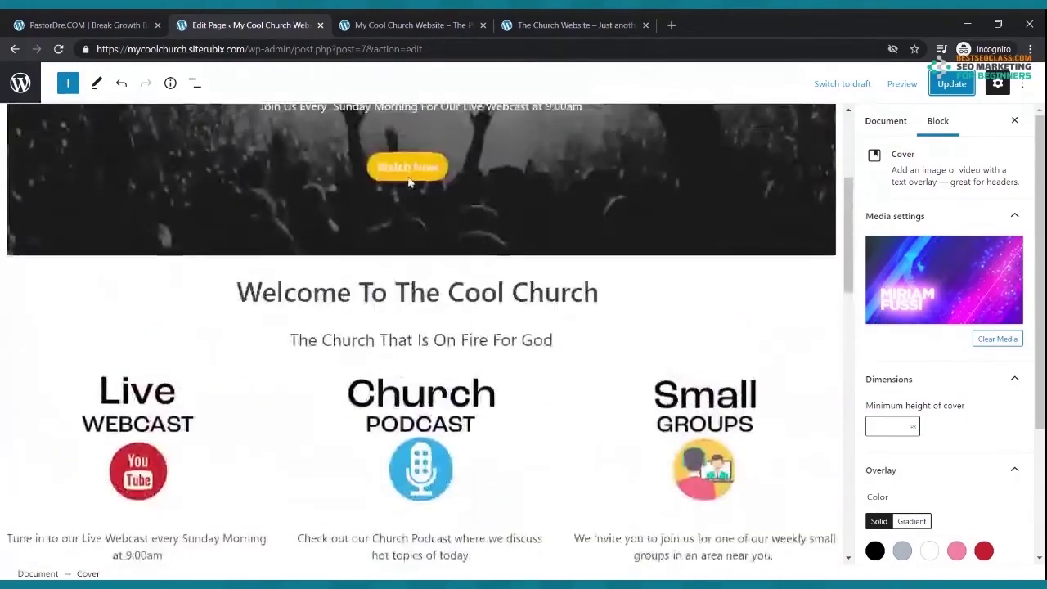
scroll(411, 182, "down", 12)
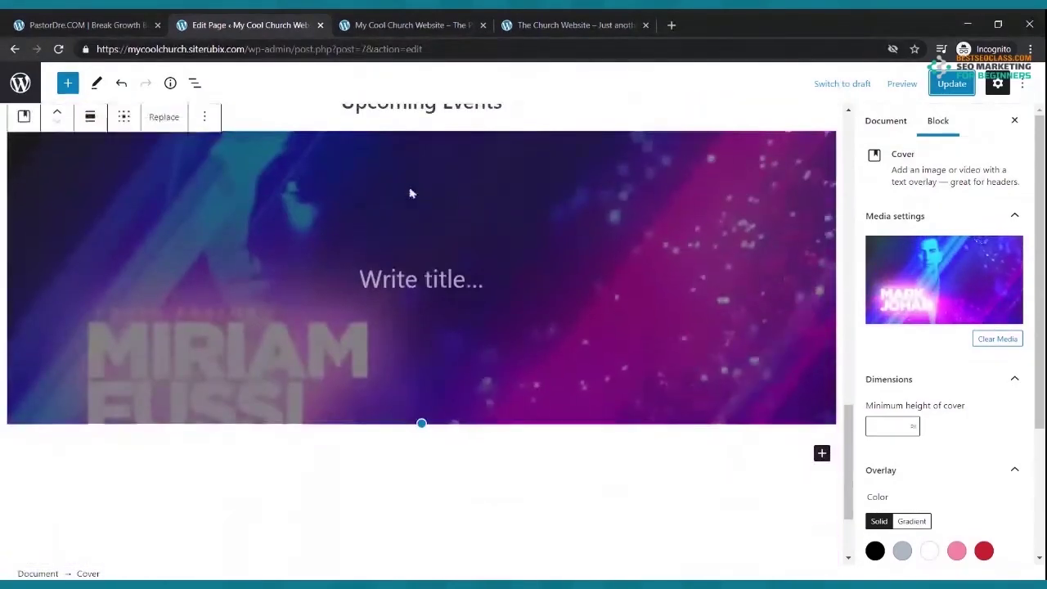
scroll(172, 237, "up", 4)
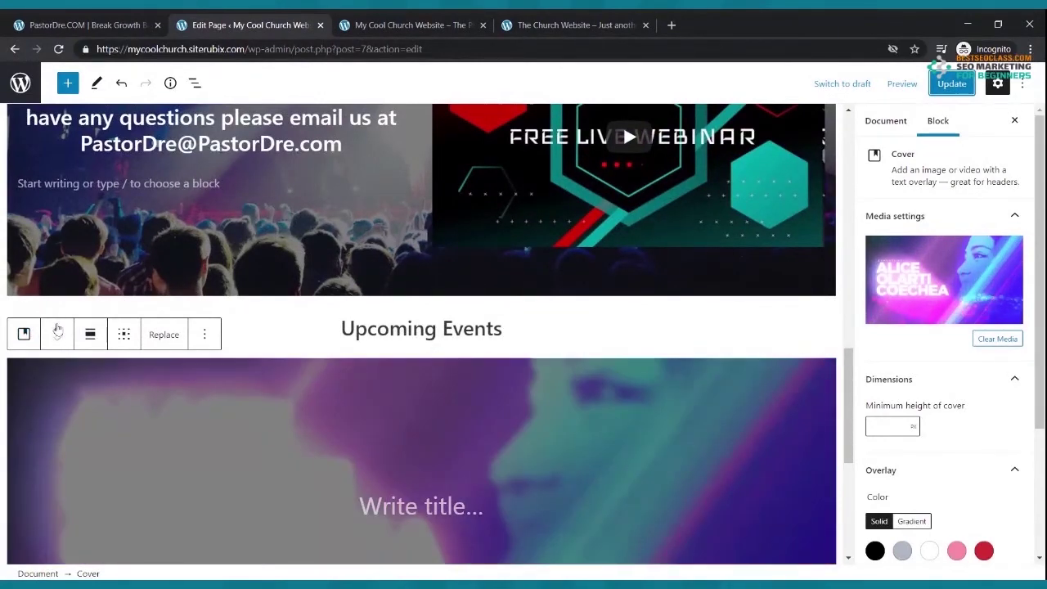
left_click(56, 332)
left_click(57, 333)
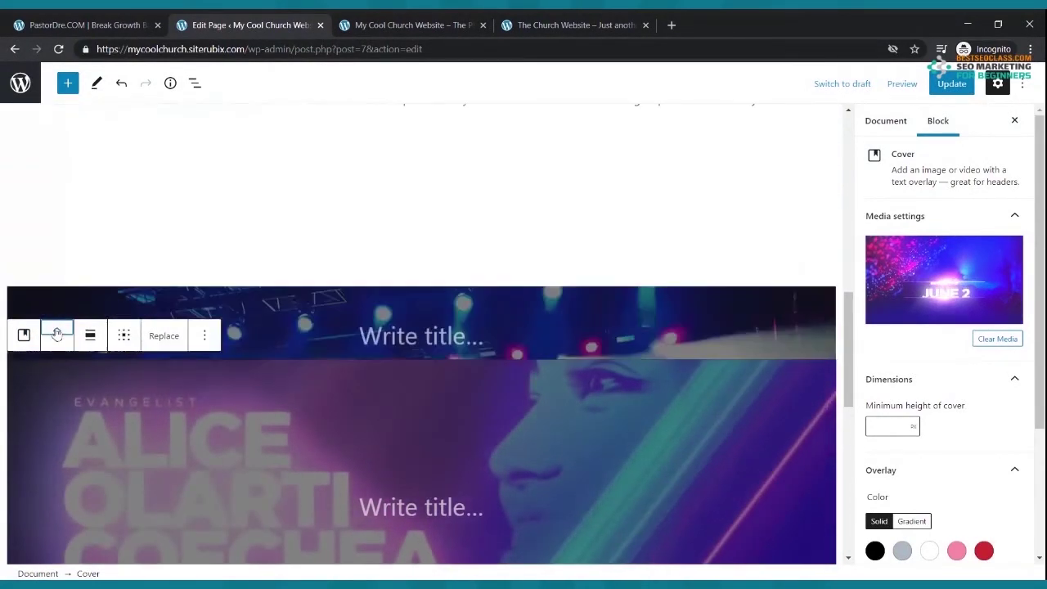
left_click(57, 333)
left_click(57, 333)
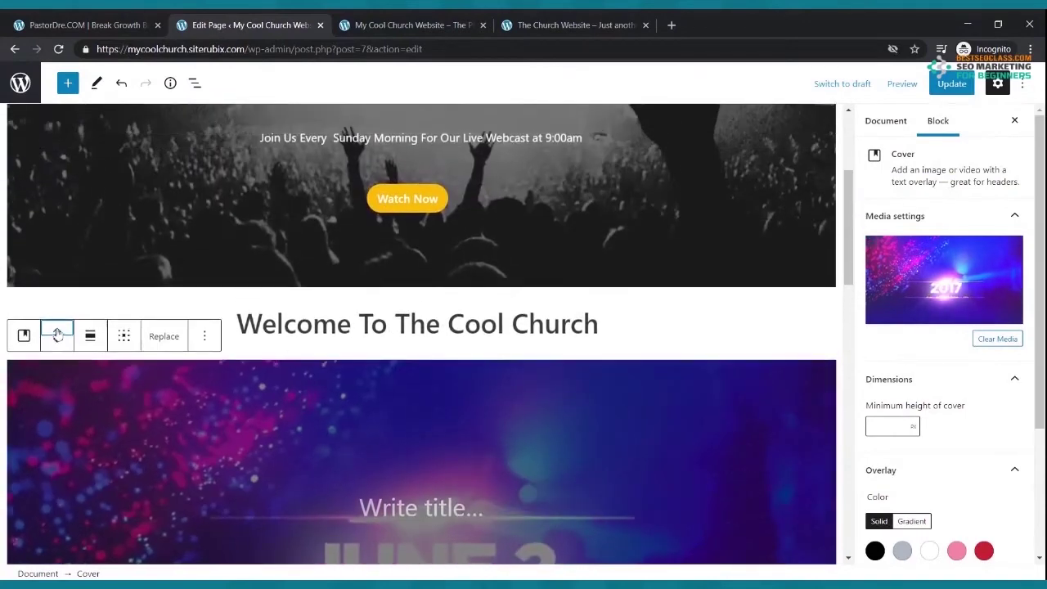
left_click(56, 333)
left_click(56, 333)
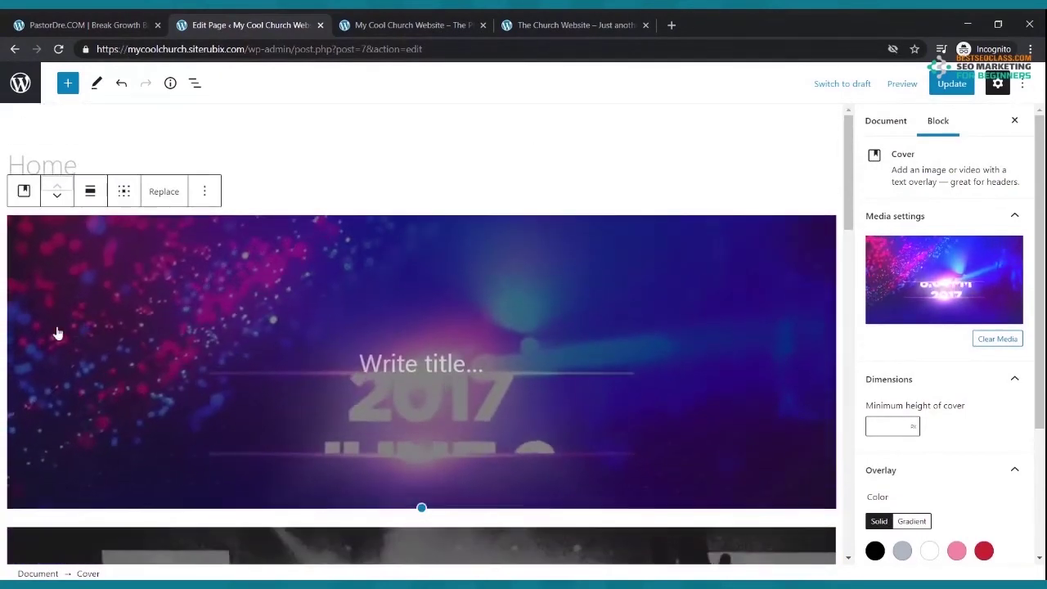
left_click(950, 85)
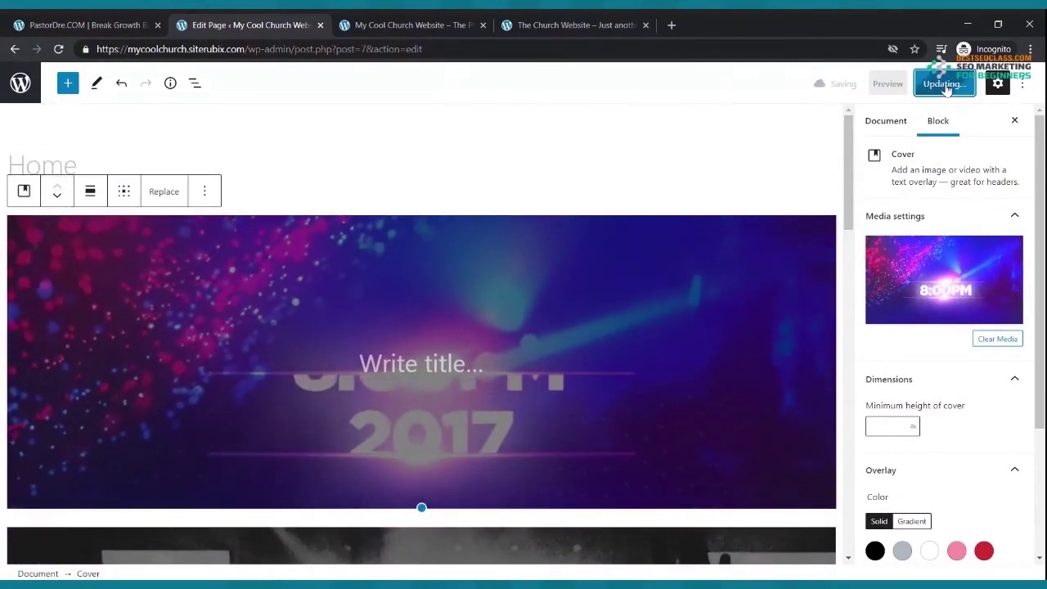
- Reload the live site to check the cover at the top of the page
left_click(407, 26)
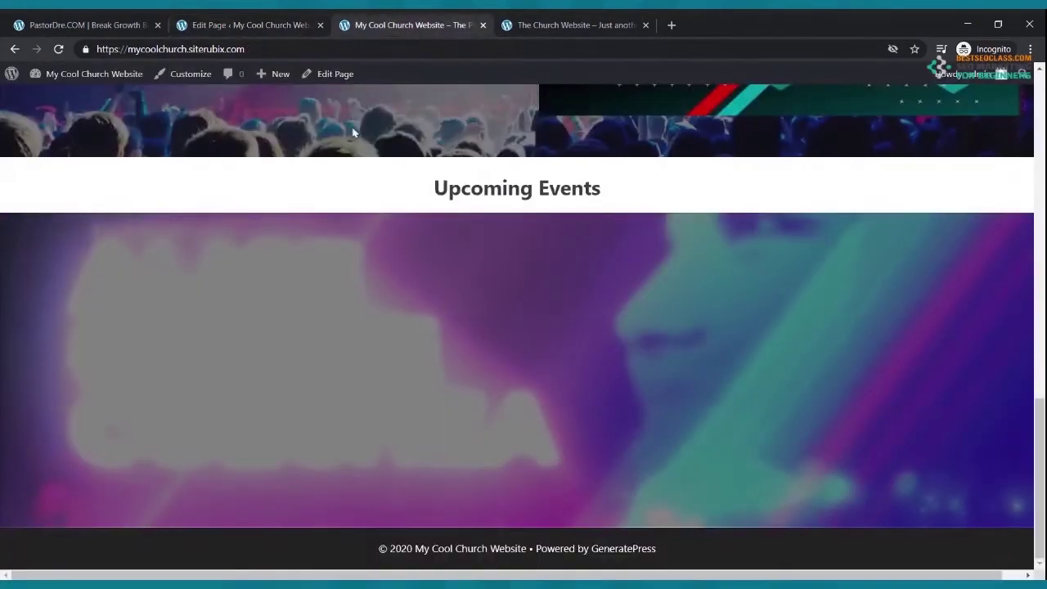
left_click(58, 49)
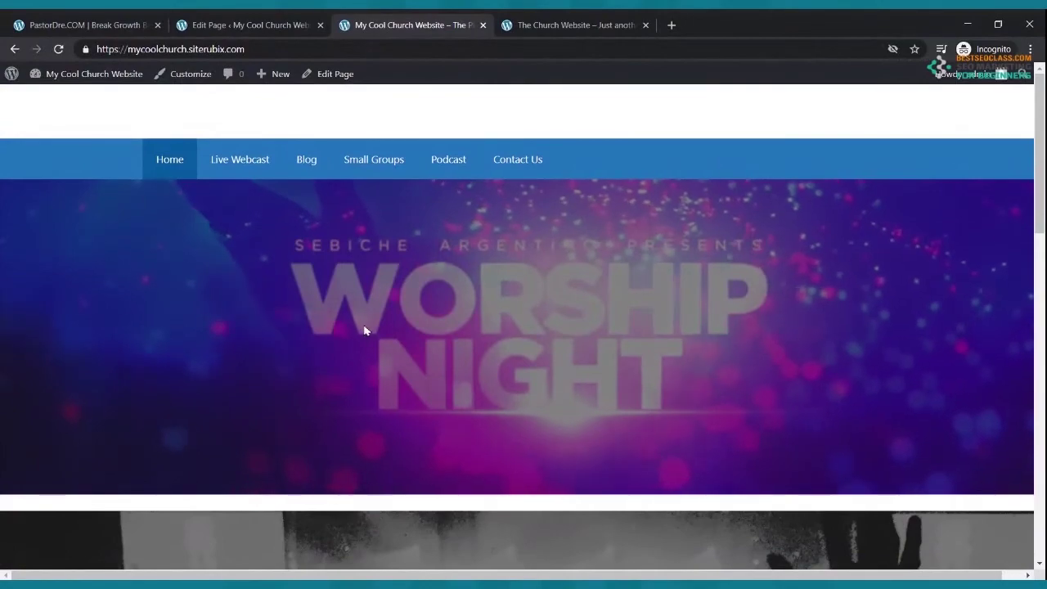
scroll(365, 332, "down", 4)
scroll(364, 330, "down", 4)
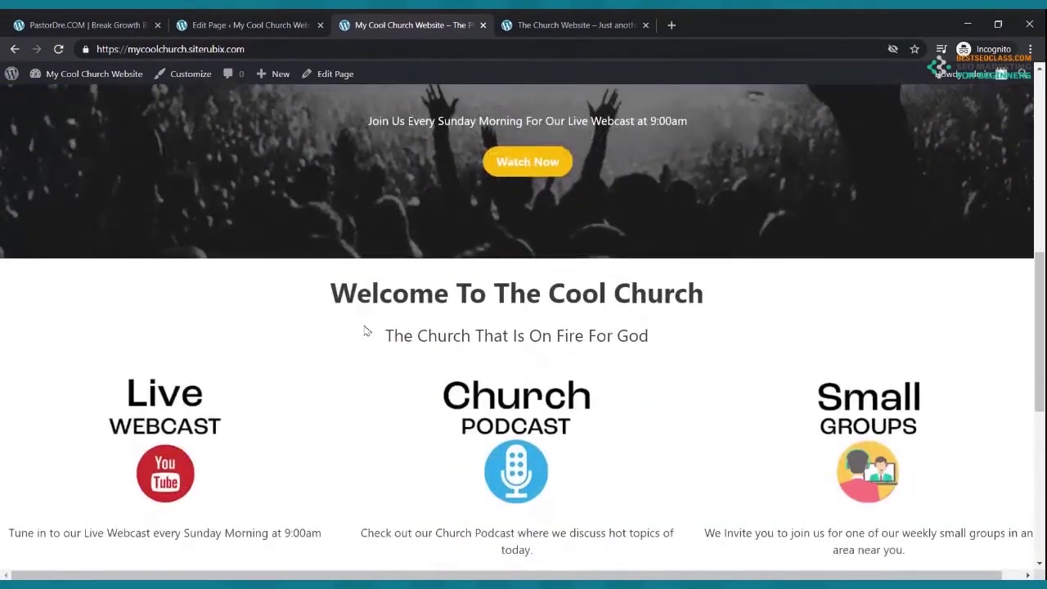
scroll(368, 329, "up", 8)
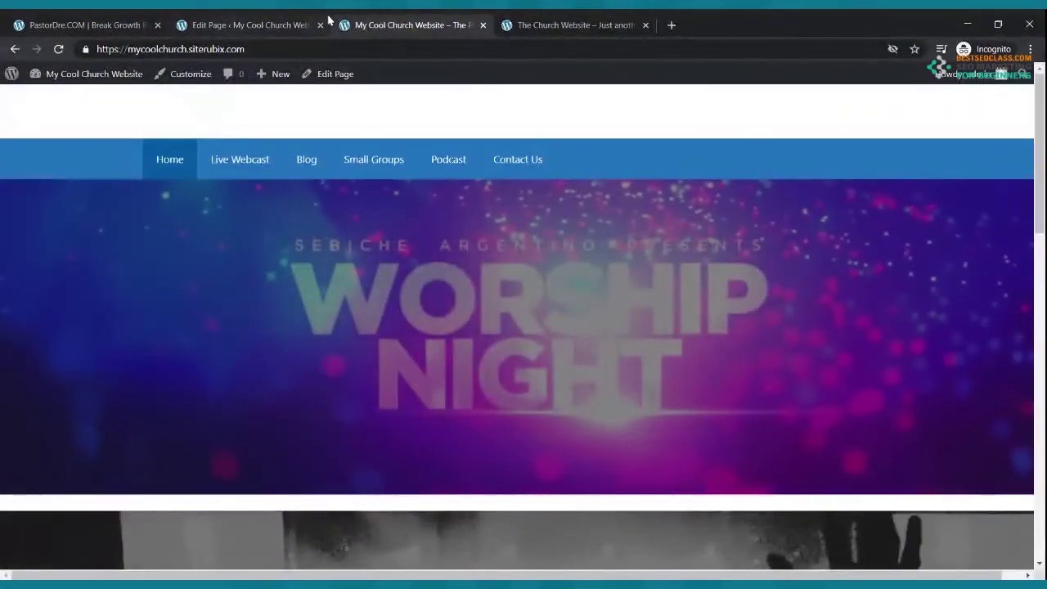
- Move the Worship Night cover one place down below the hero and recheck the live page
left_click(286, 25)
left_click(56, 196)
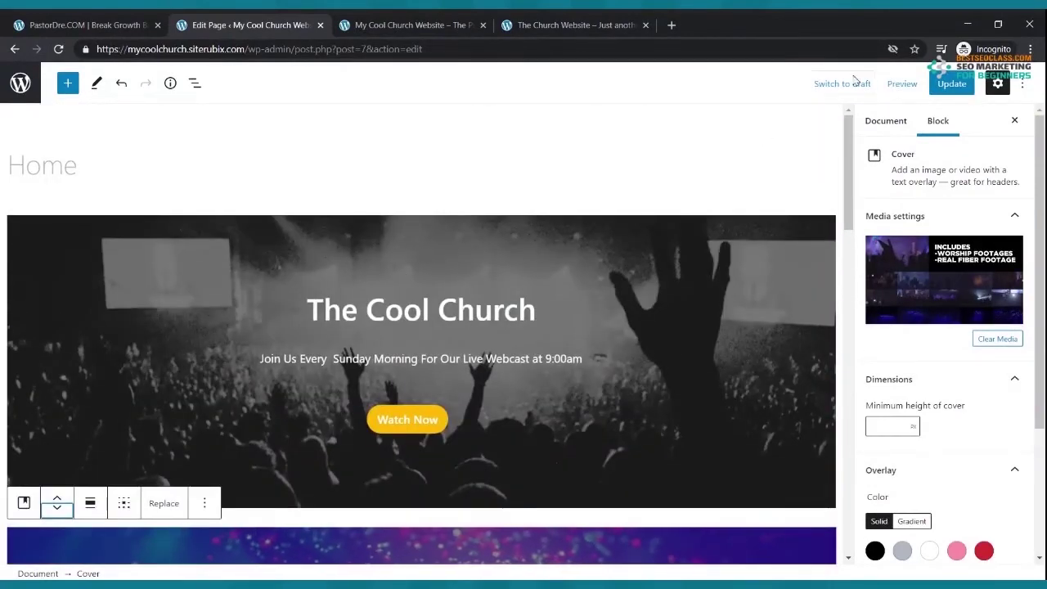
left_click(438, 29)
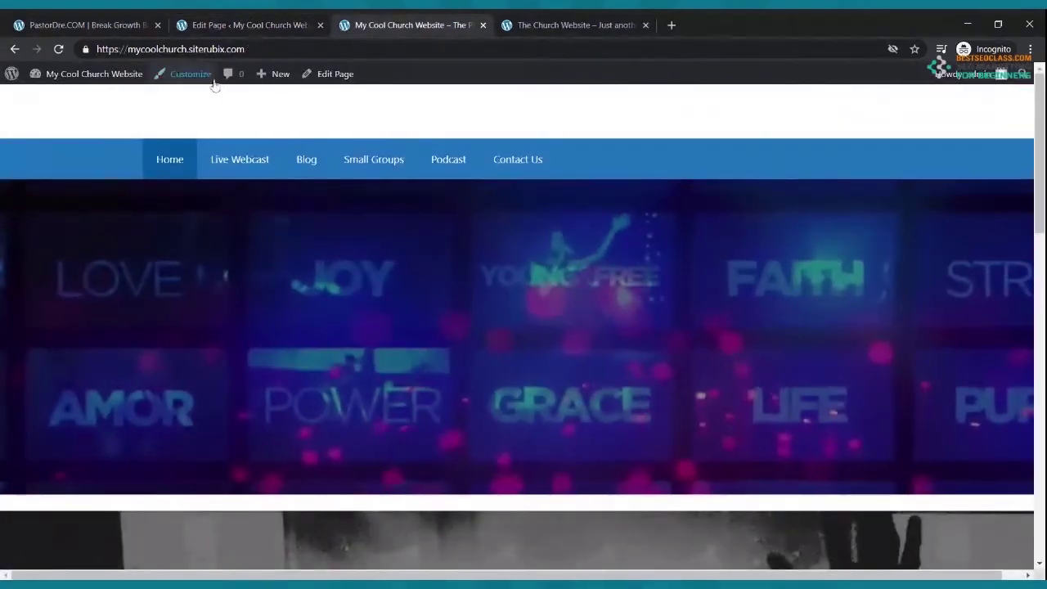
left_click(59, 51)
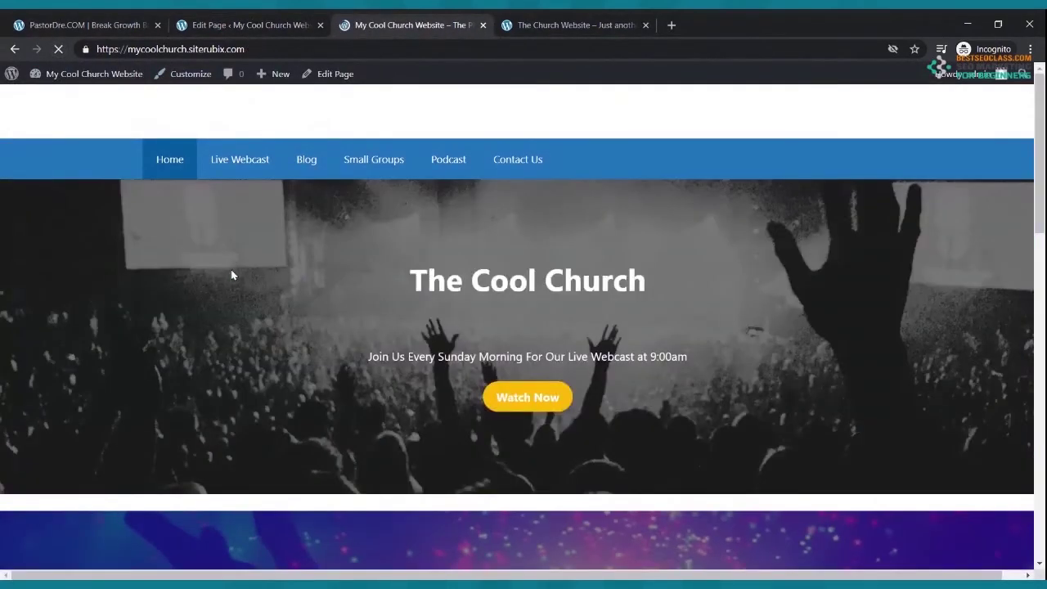
scroll(229, 275, "down", 5)
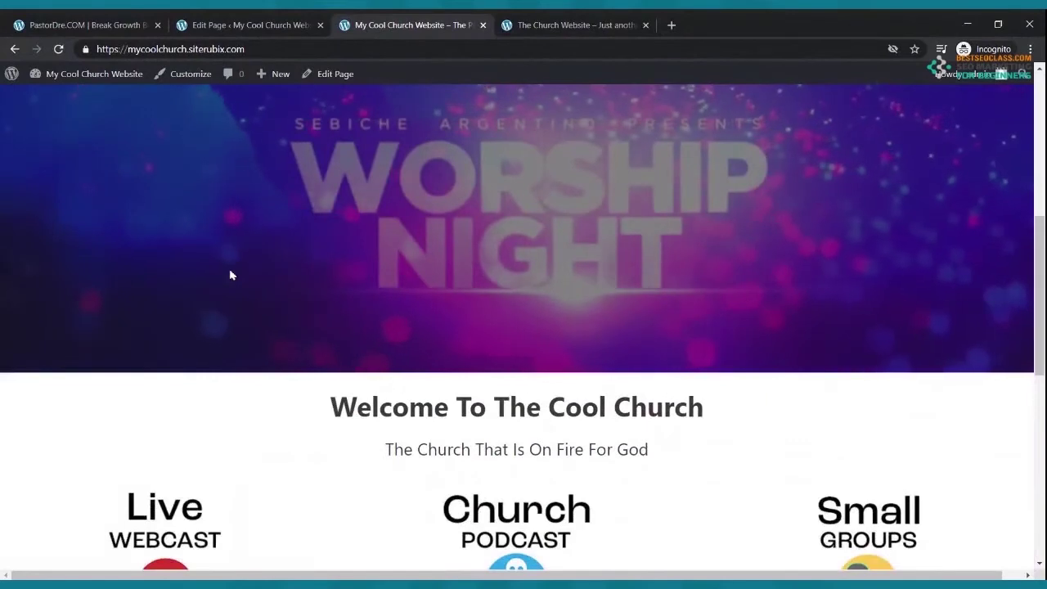
scroll(231, 272, "up", 3)
scroll(231, 273, "up", 3)
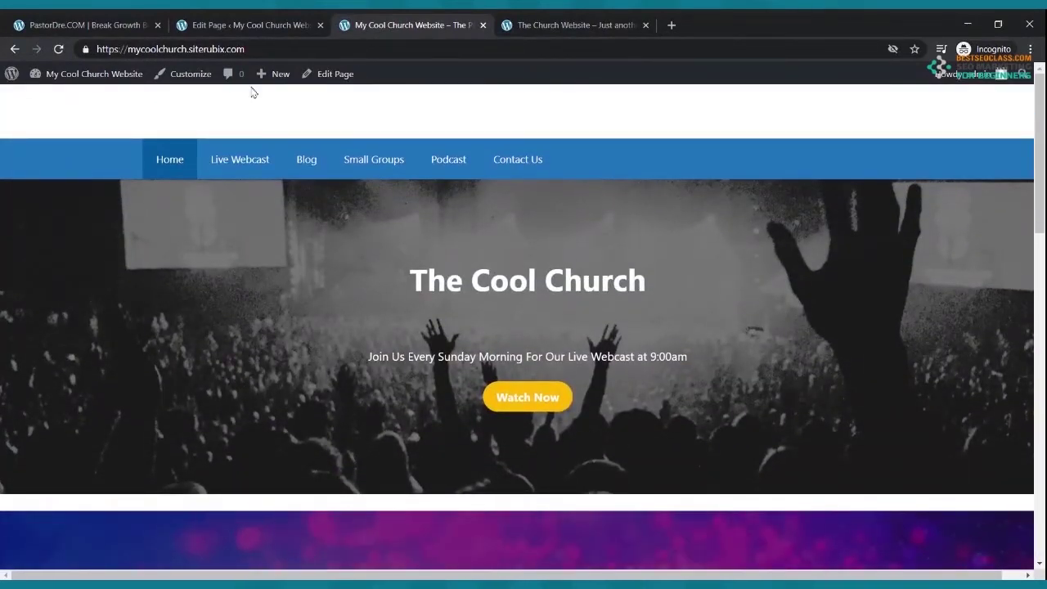
- Move the slideshow cover down four places, past the welcome heading, columns and webinar section
left_click(230, 25)
scroll(276, 292, "down", 4)
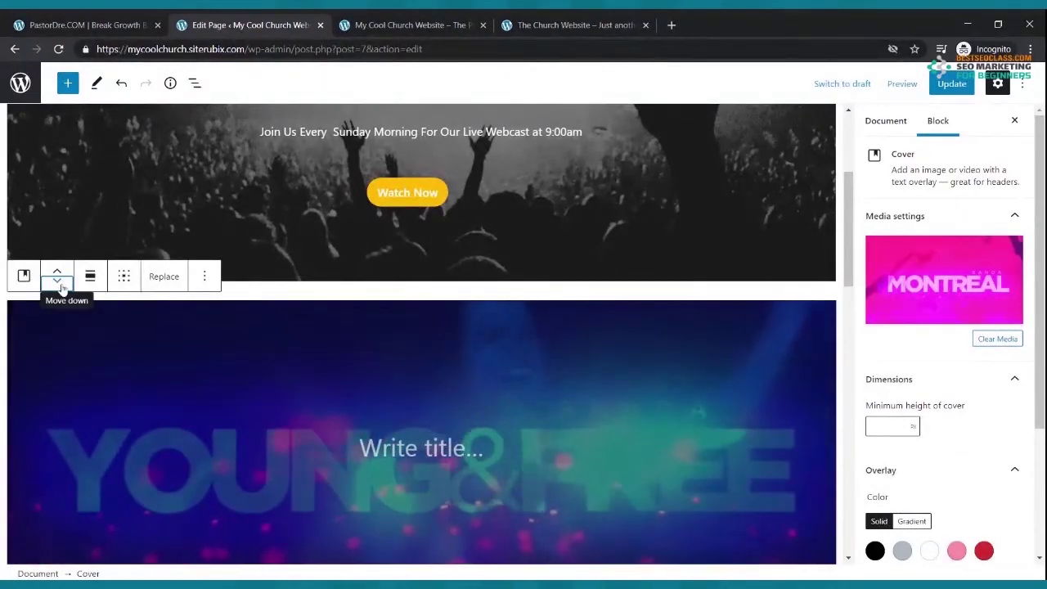
left_click(59, 283)
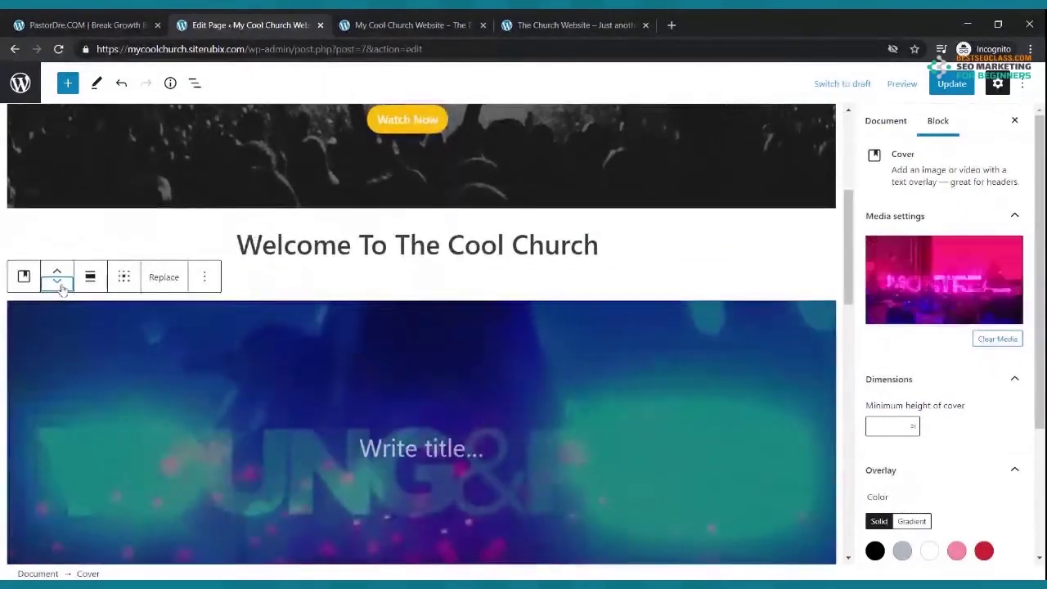
left_click(58, 283)
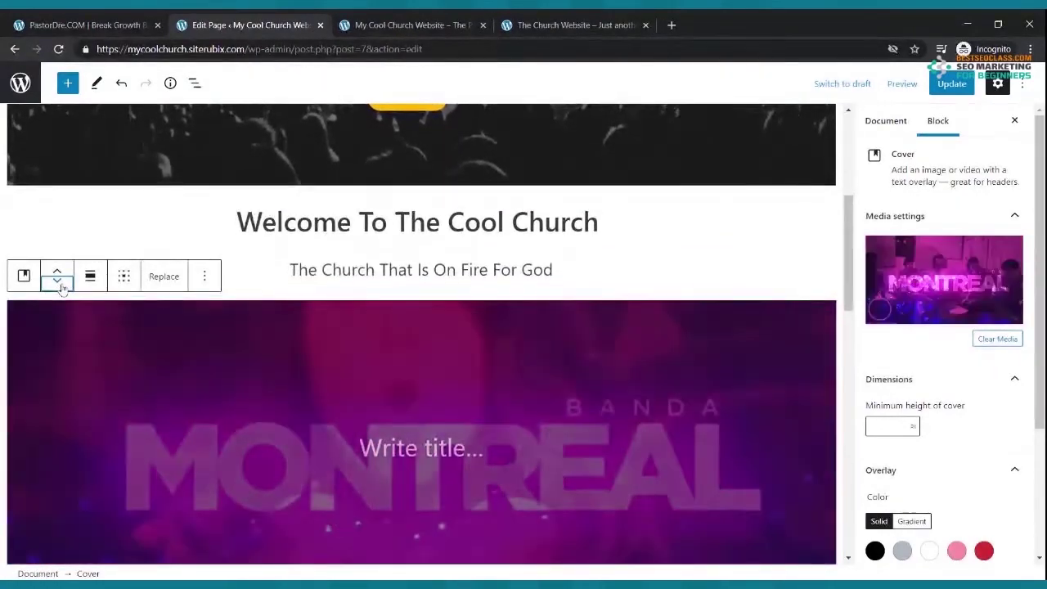
left_click(58, 283)
left_click(58, 282)
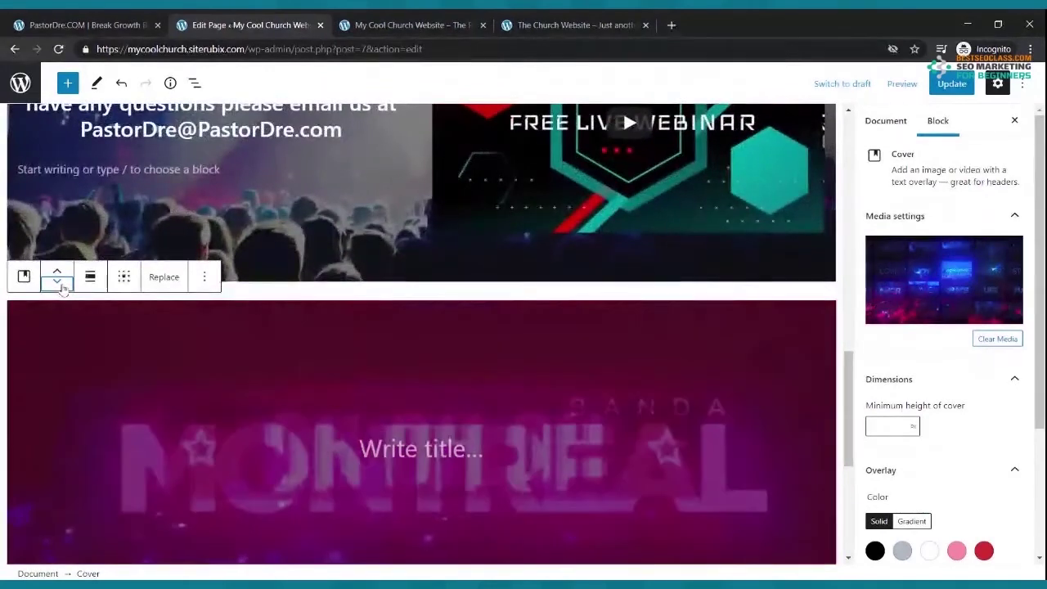
- Save the page and reload the live home page to check the cover position
left_click(951, 83)
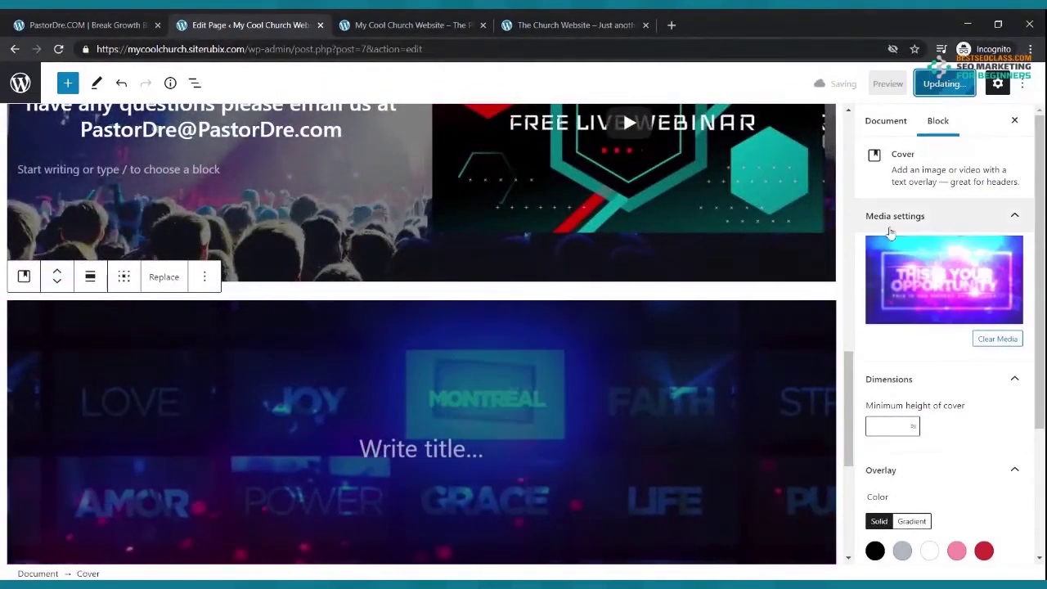
left_click(409, 24)
left_click(58, 49)
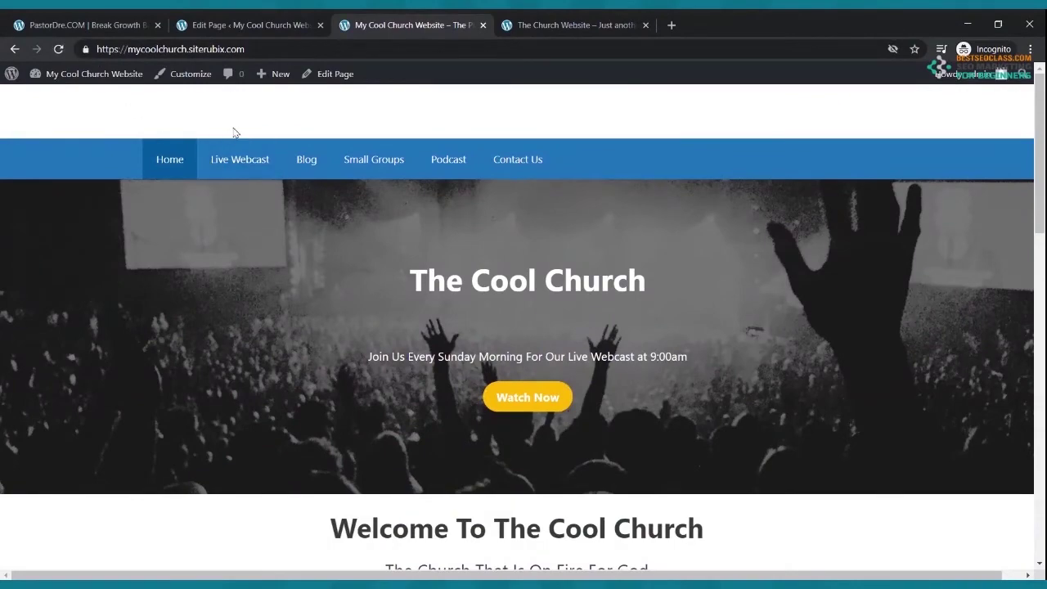
scroll(233, 132, "down", 15)
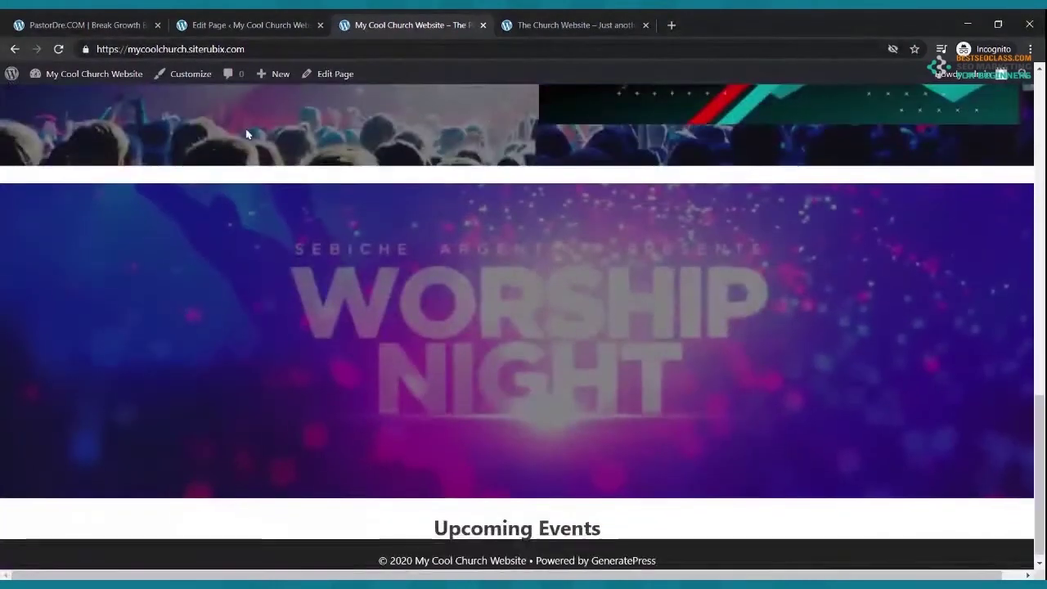
scroll(491, 409, "up", 1)
scroll(440, 434, "down", 1)
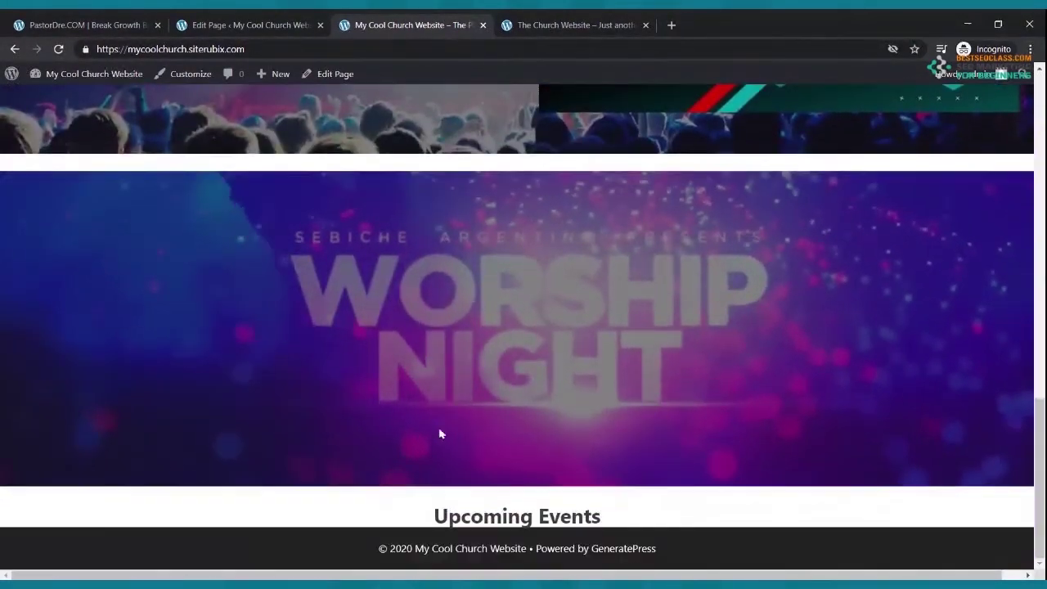
- Move the slideshow cover one more place, below Upcoming Events, and view the live site
left_click(237, 24)
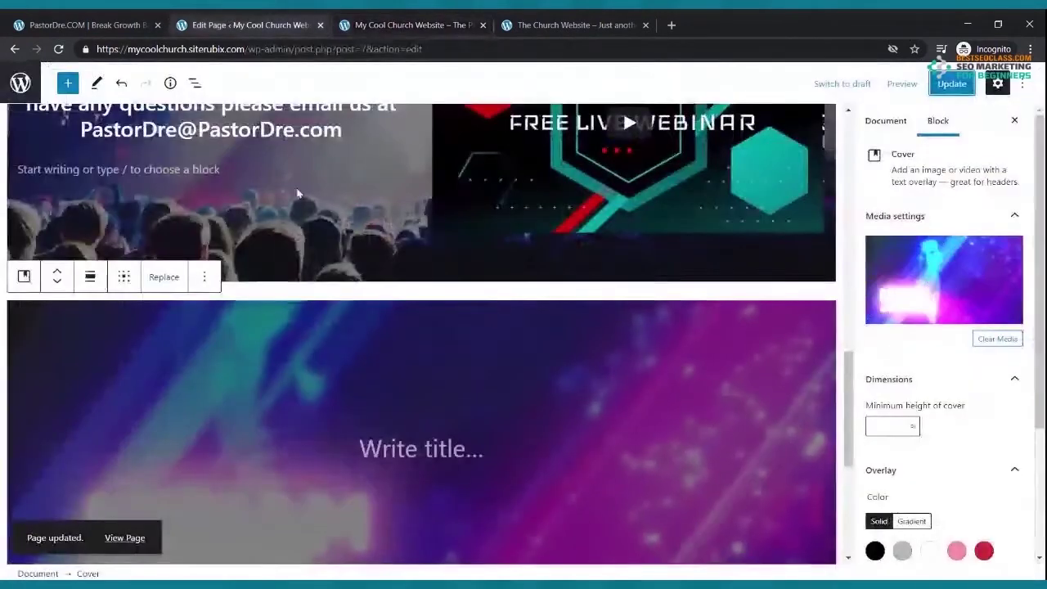
left_click(64, 286)
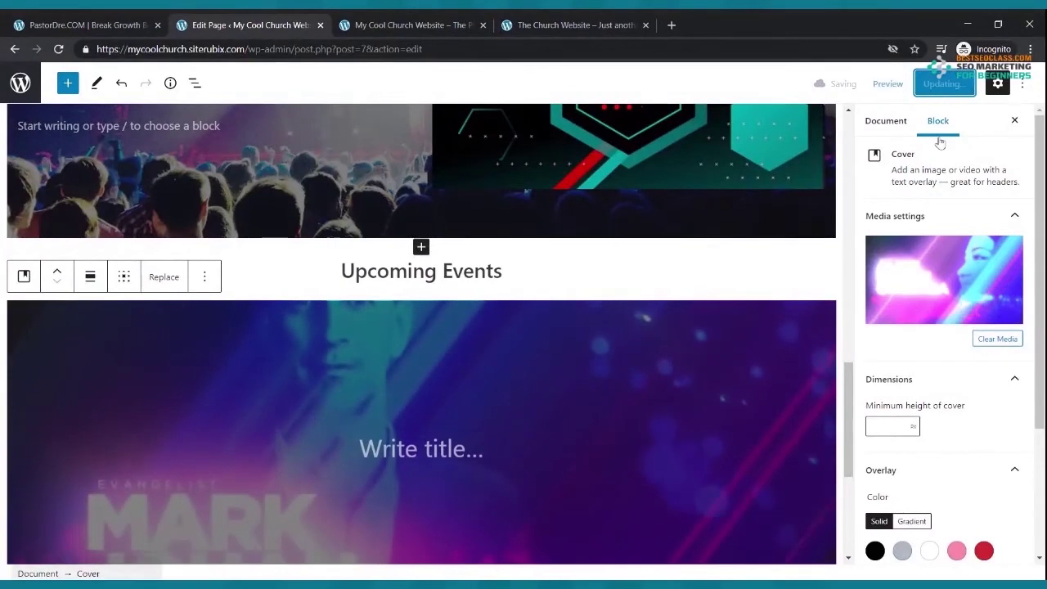
left_click(456, 20)
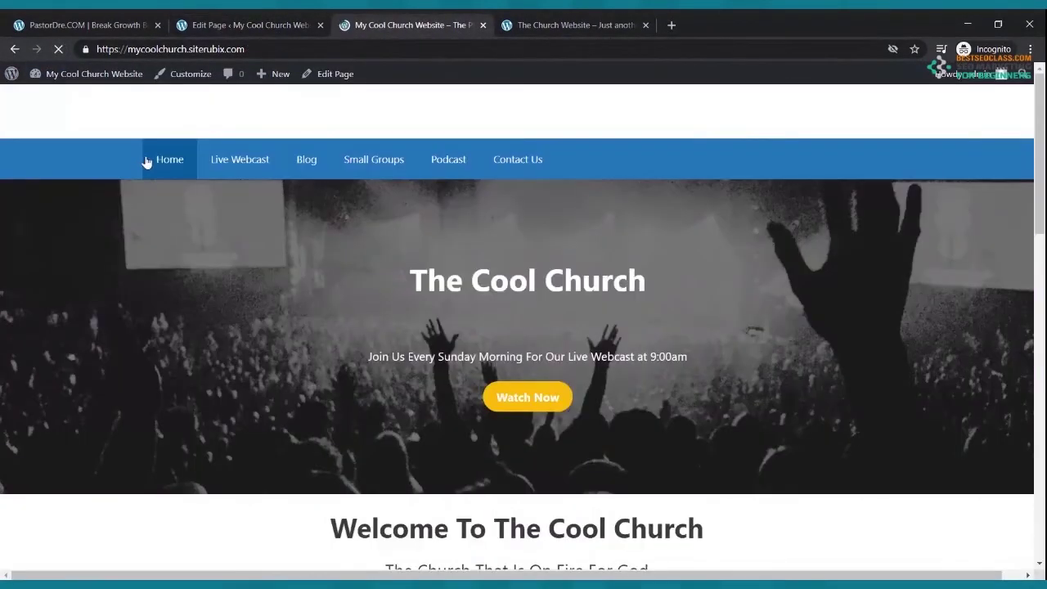
- Scroll through the reordered live home page, then return to the page editor
scroll(238, 192, "up", 15)
scroll(256, 158, "up", 2)
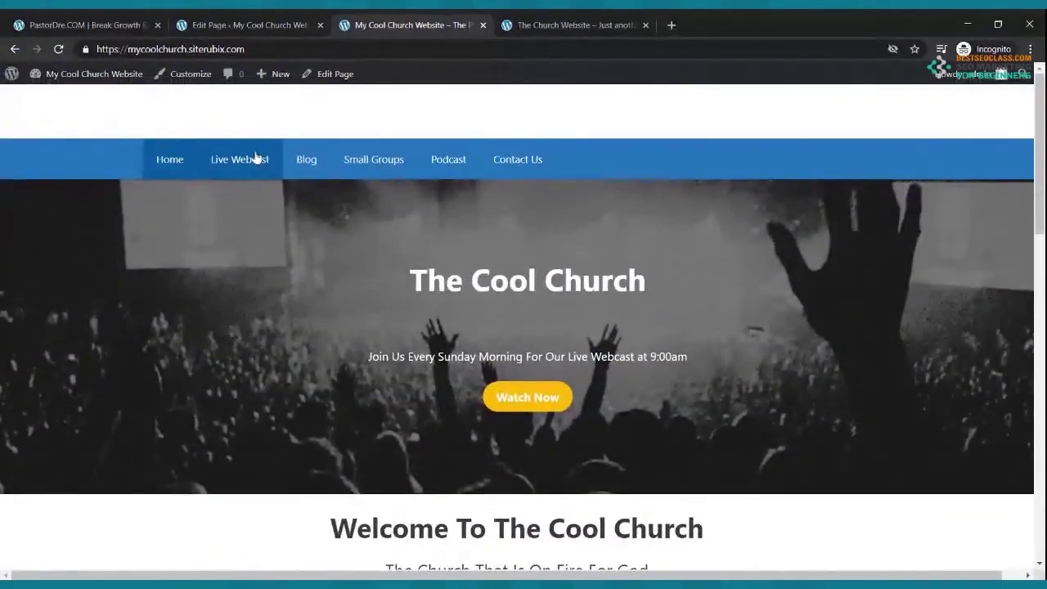
scroll(256, 158, "down", 4)
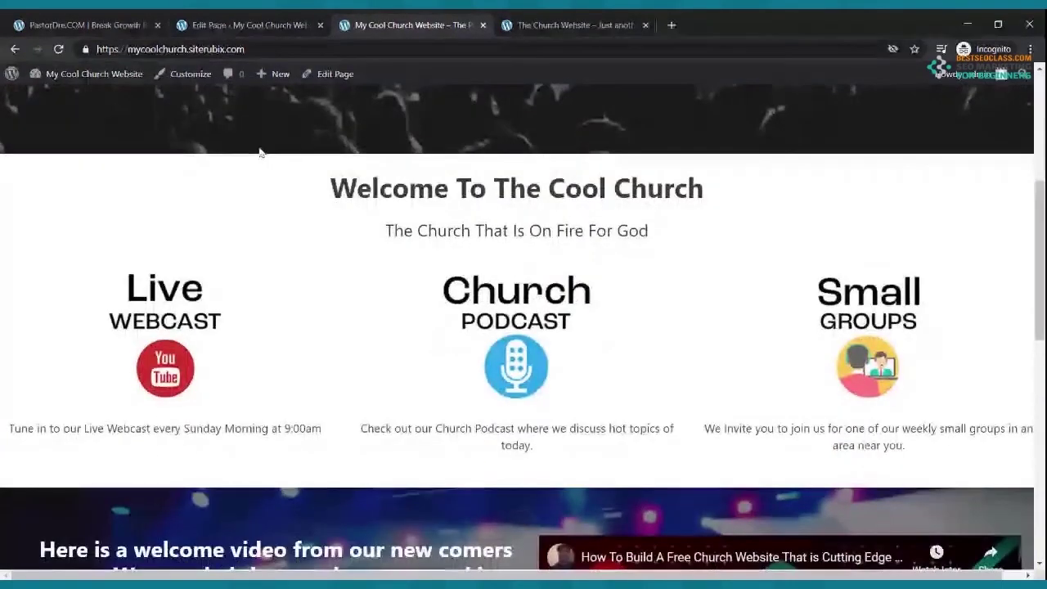
scroll(260, 152, "down", 4)
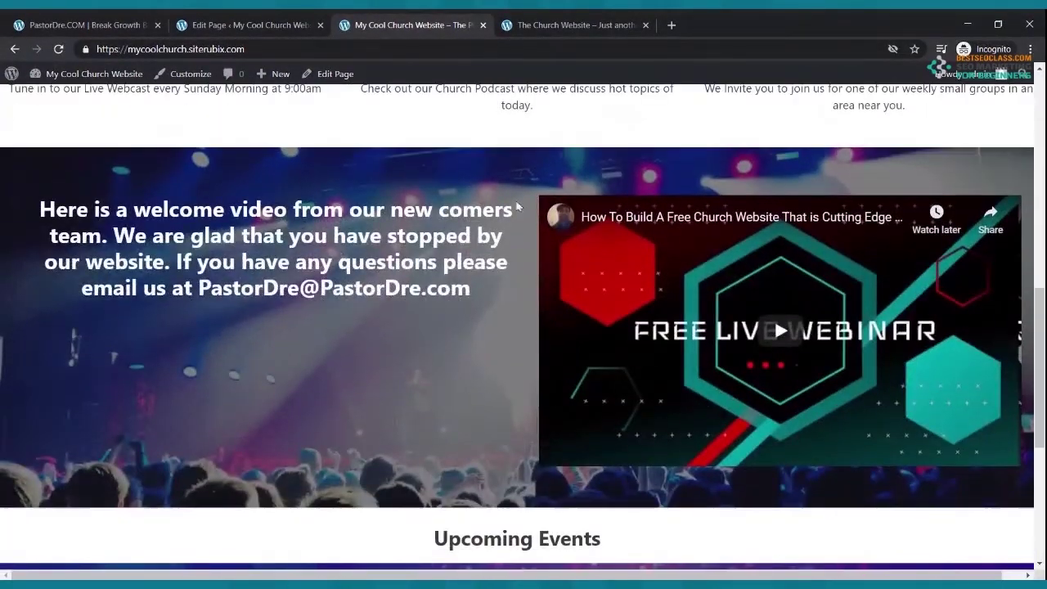
scroll(425, 282, "down", 4)
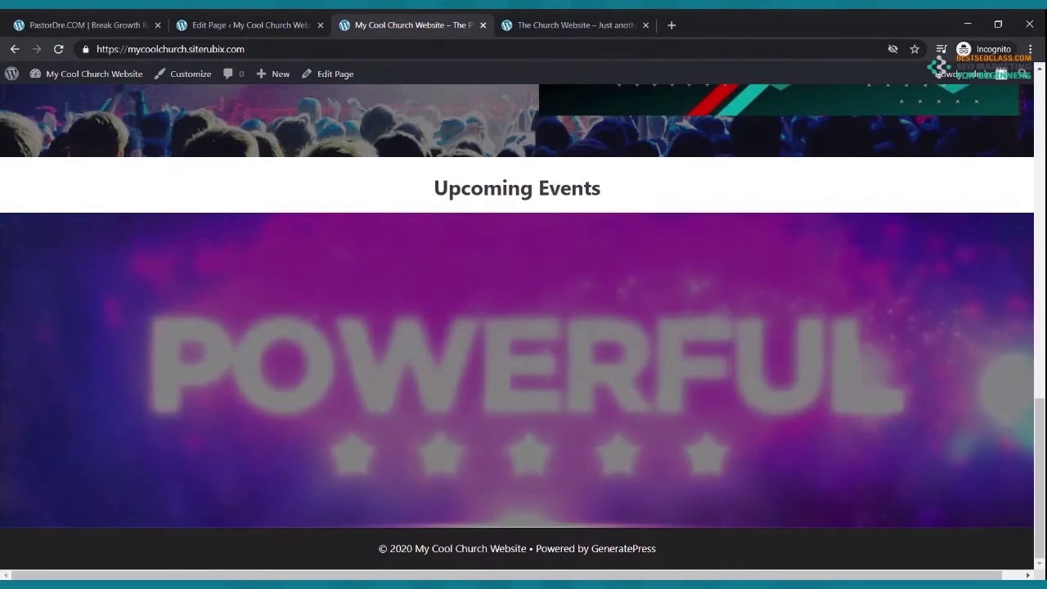
scroll(562, 208, "up", 10)
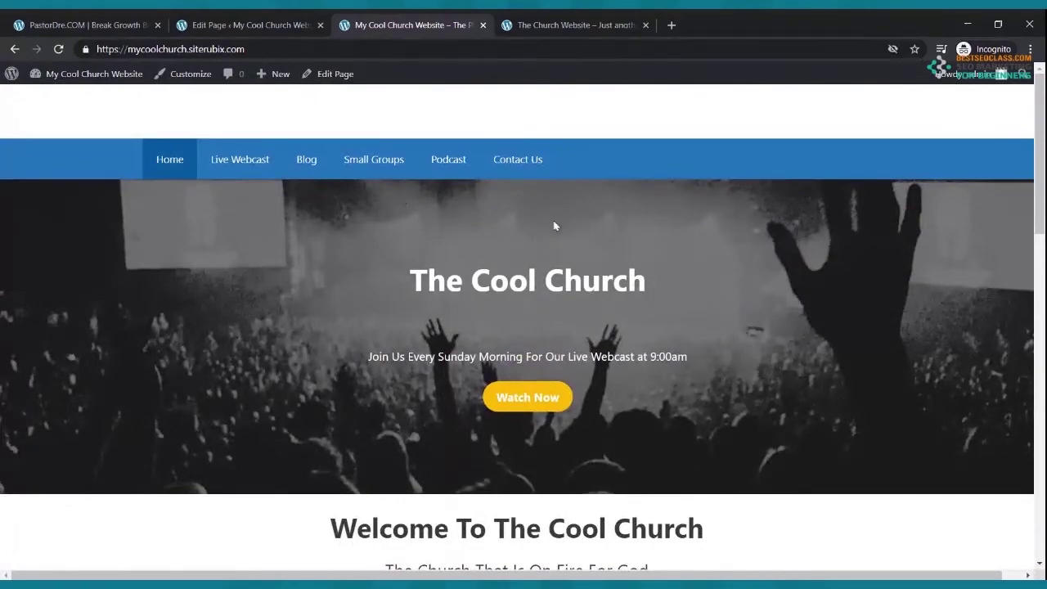
scroll(554, 225, "down", 10)
scroll(561, 215, "down", 3)
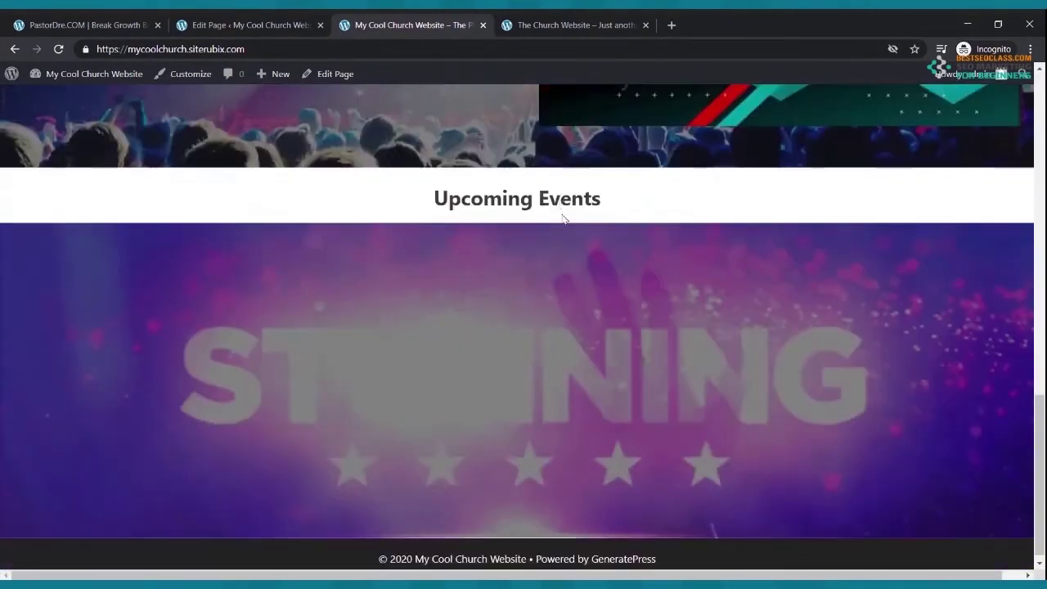
scroll(561, 216, "up", 4)
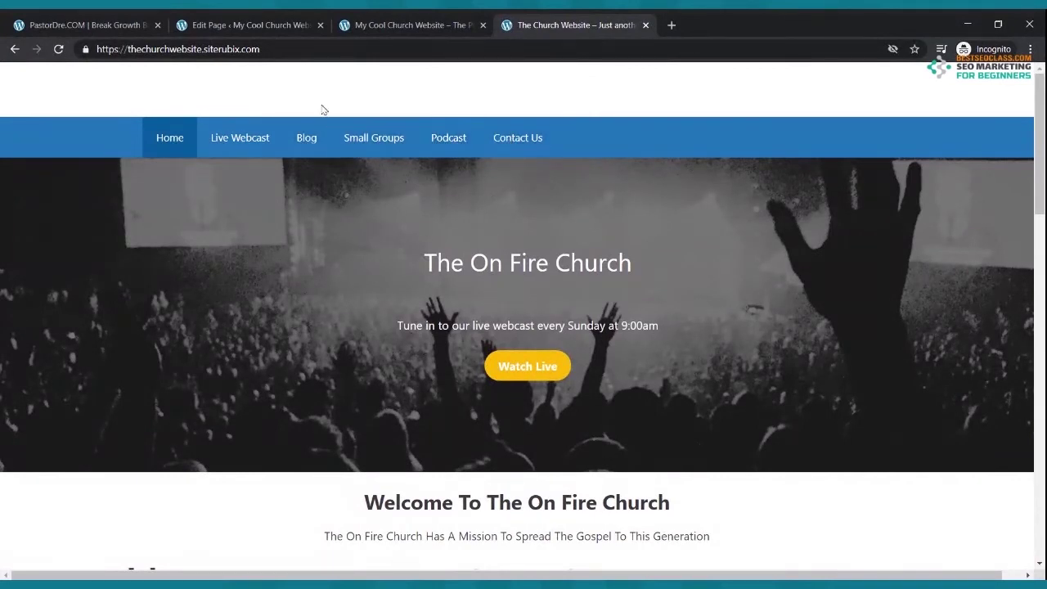
left_click(252, 25)
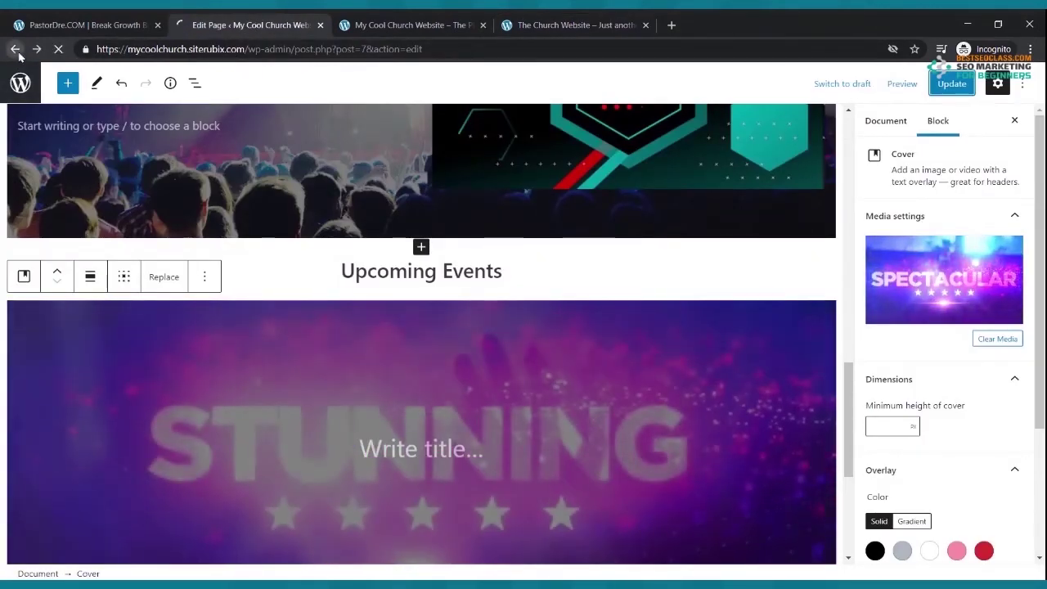
- Open the Live Webcast page and write the Sunday 9:00am webcast line in its empty paragraph
left_click(15, 50)
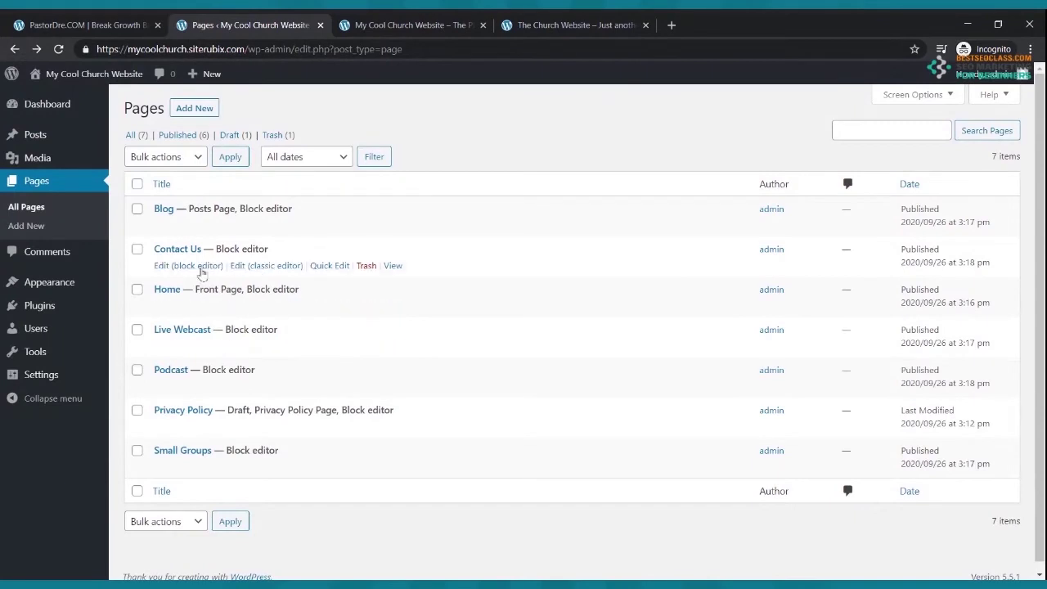
left_click(183, 346)
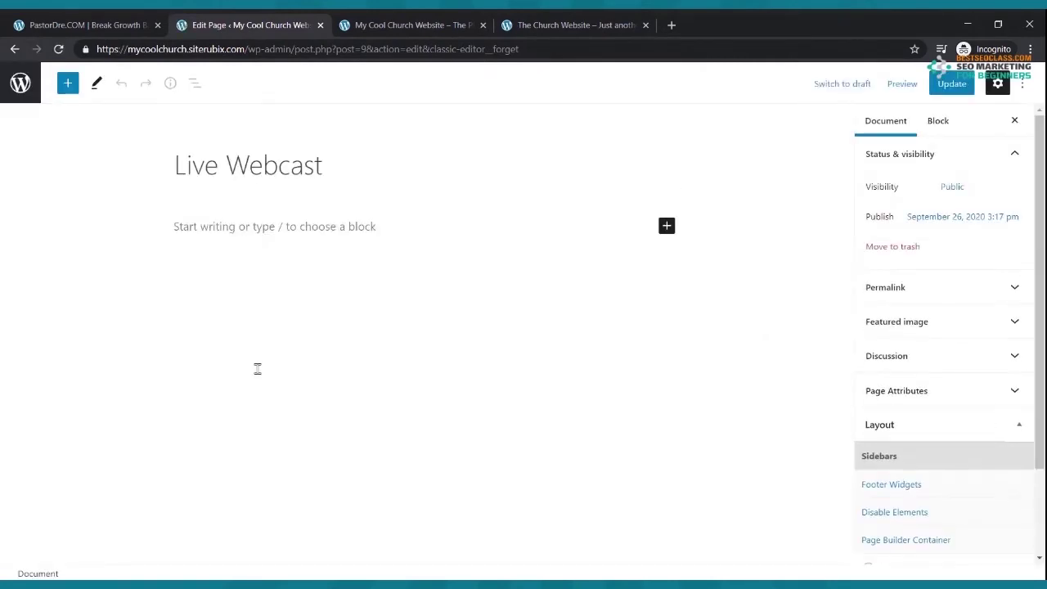
left_click(286, 227)
type("Tune in eve")
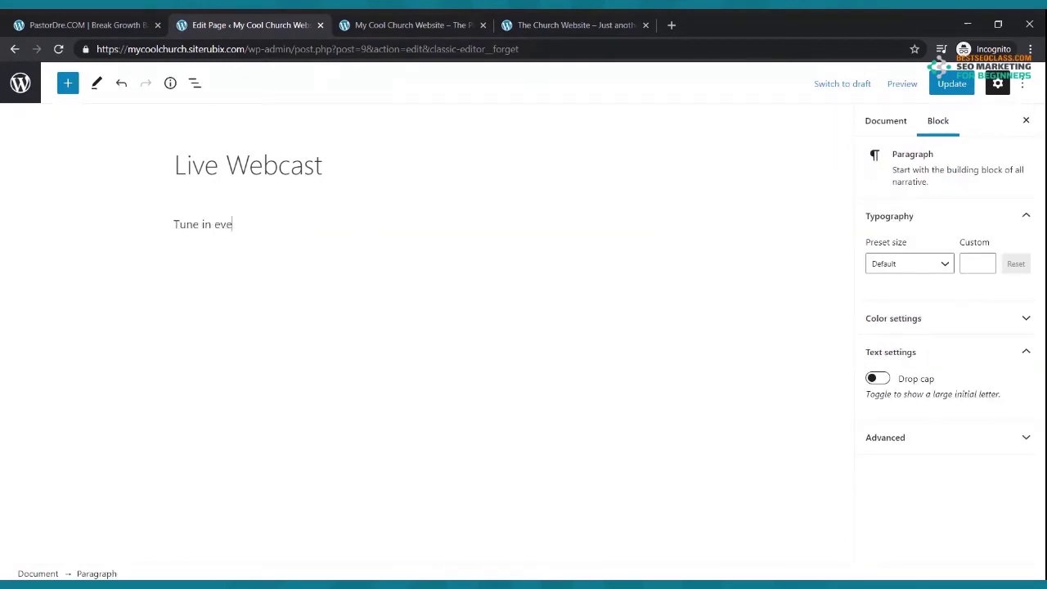
type("ry Duunday Morning to or")
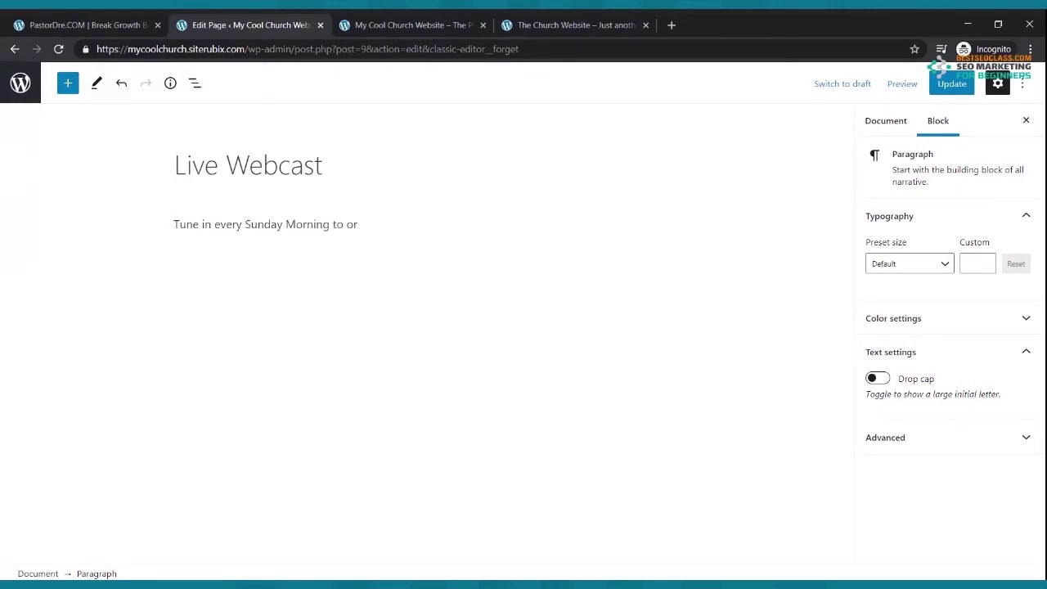
key("BackSpace")
type("ur live webcast")
left_click(285, 223)
type("at 9:00am")
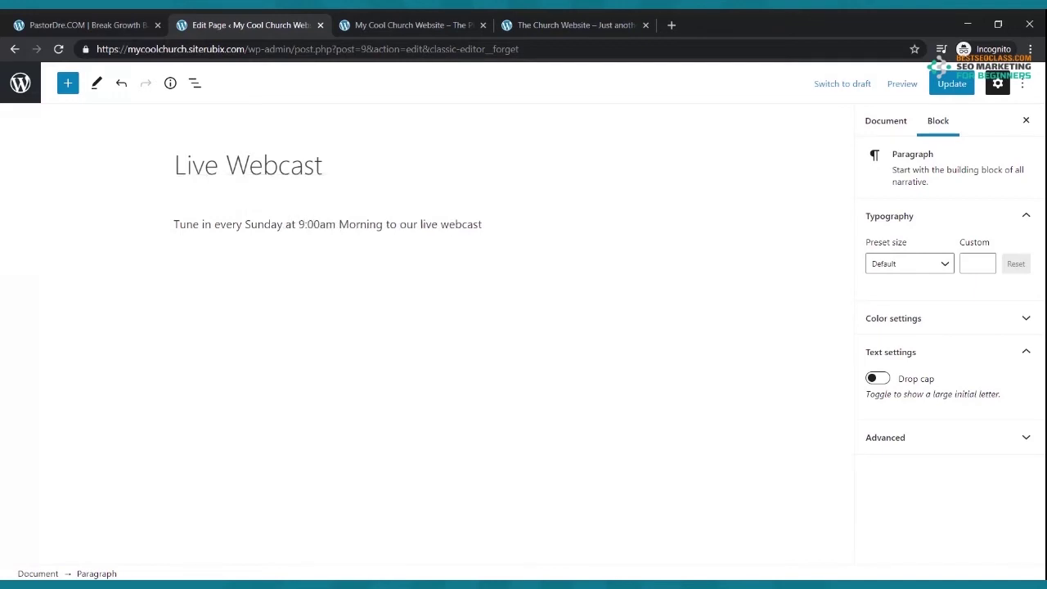
- Bold the webcast sentence, convert it to a Heading, save the page, and open a new tab
left_click_drag(486, 226, 161, 241)
left_click(256, 190)
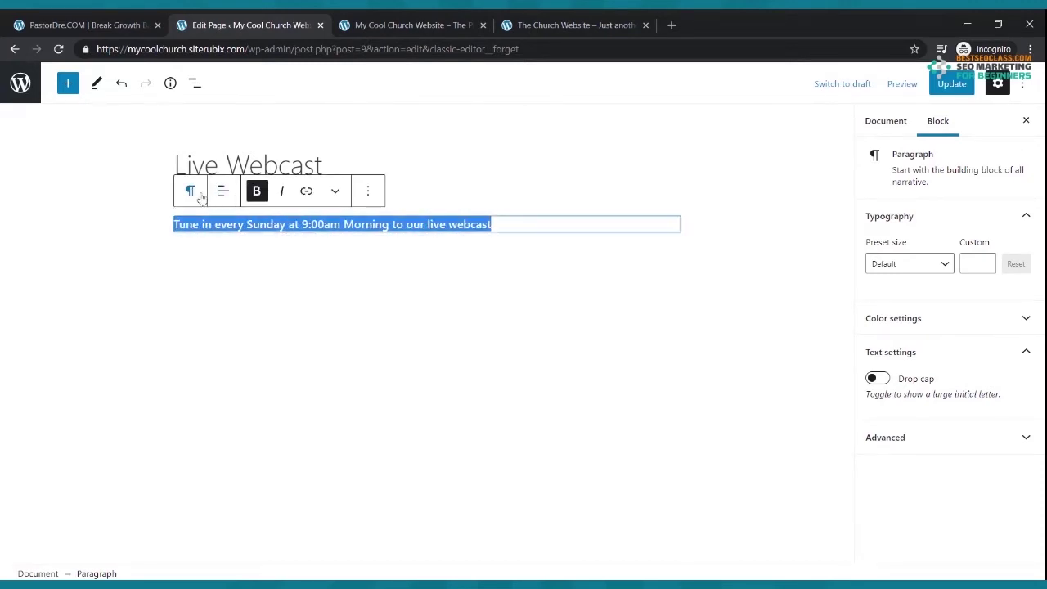
left_click(190, 192)
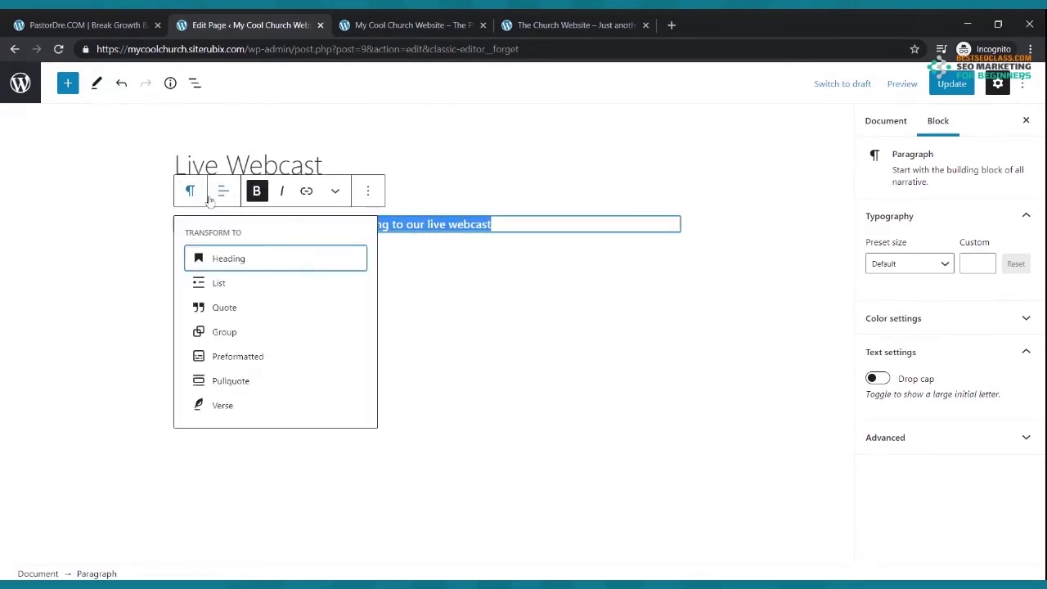
left_click(210, 260)
left_click(498, 273)
left_click(951, 83)
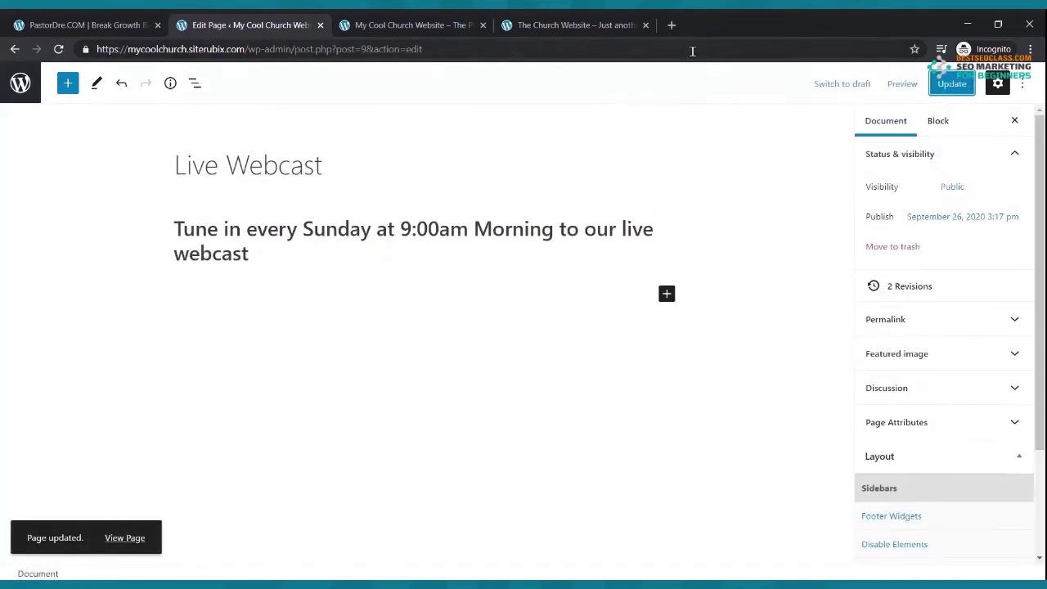
left_click(671, 25)
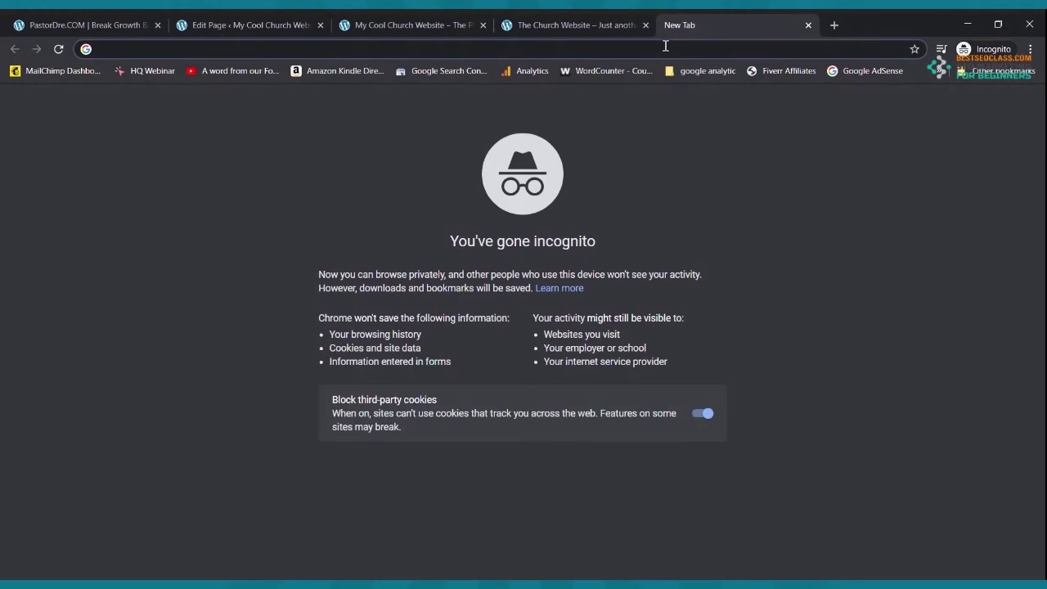
- Go to youtube.com and choose Go live from the Create menu to reach Studio's stream list
type("youtube.com")
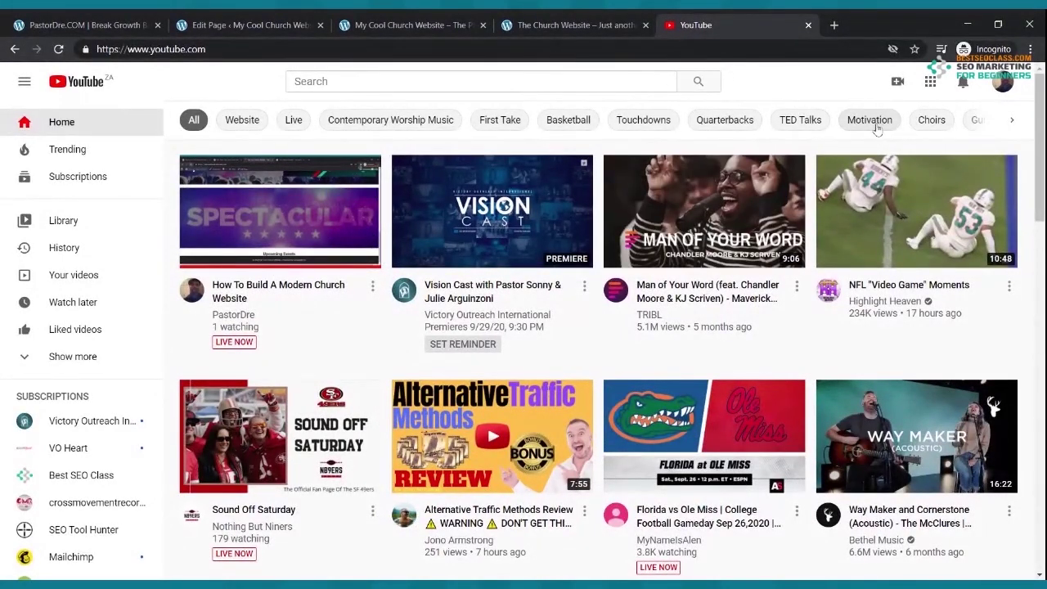
left_click(900, 84)
left_click(922, 144)
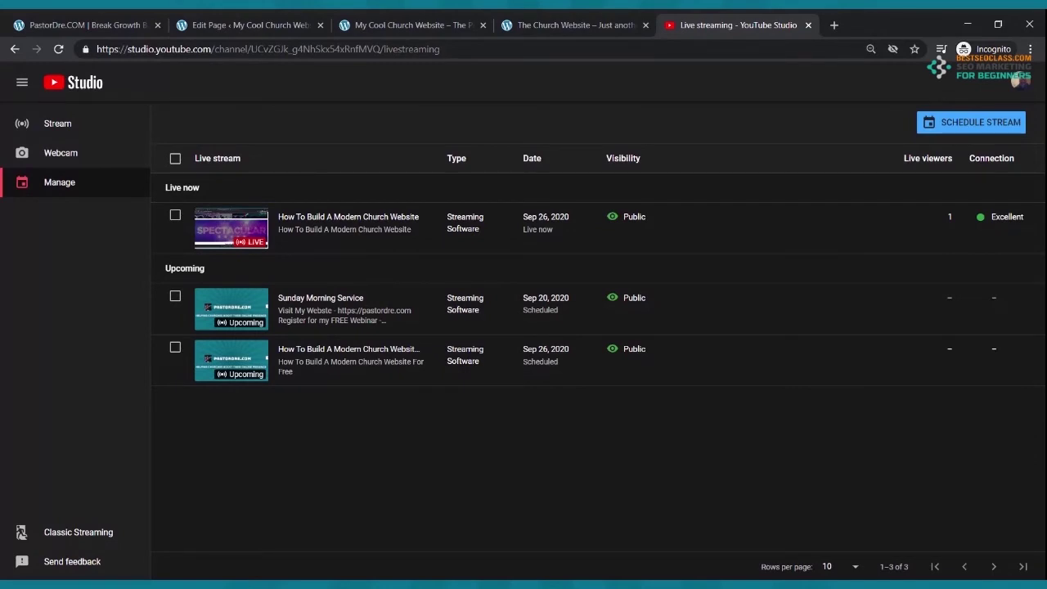
- Start a new scheduled stream and retitle it 'Sunday Morning Live Feed'
left_click(995, 124)
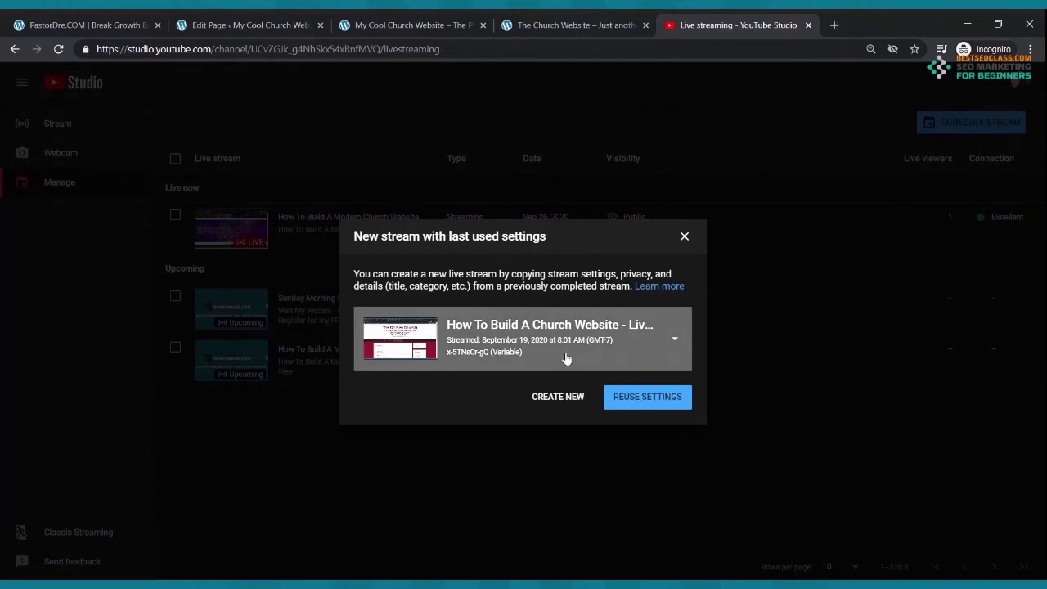
left_click(562, 400)
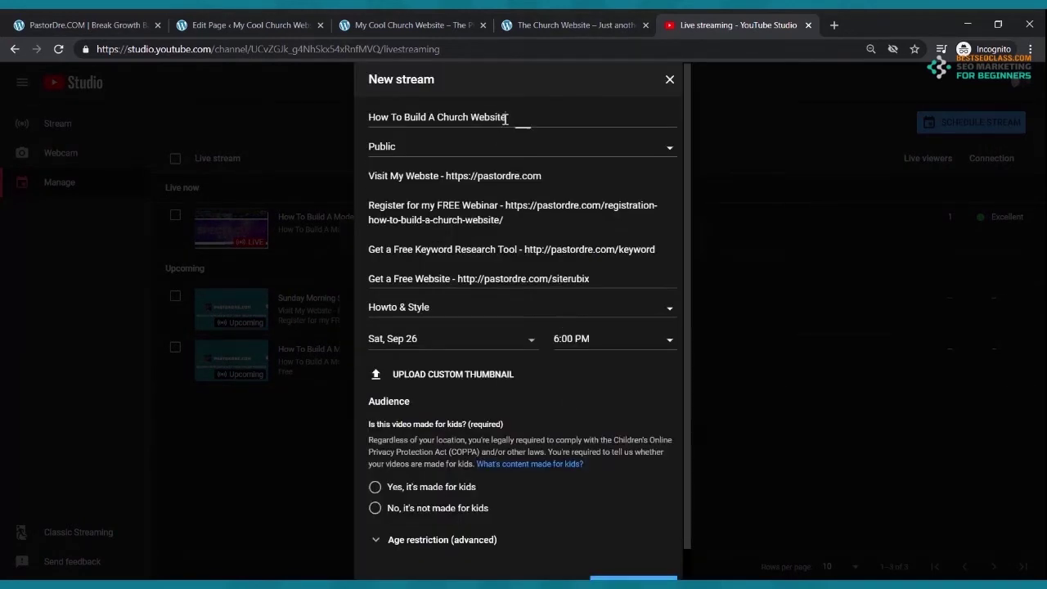
left_click_drag(506, 119, 326, 137)
type("Sund")
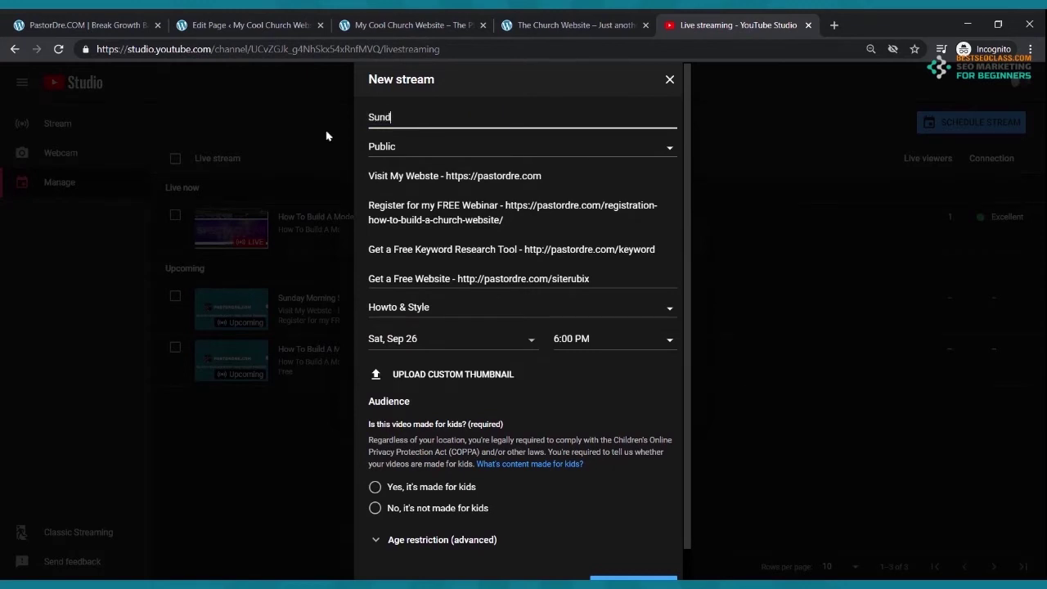
type("ay Morning Live Feed")
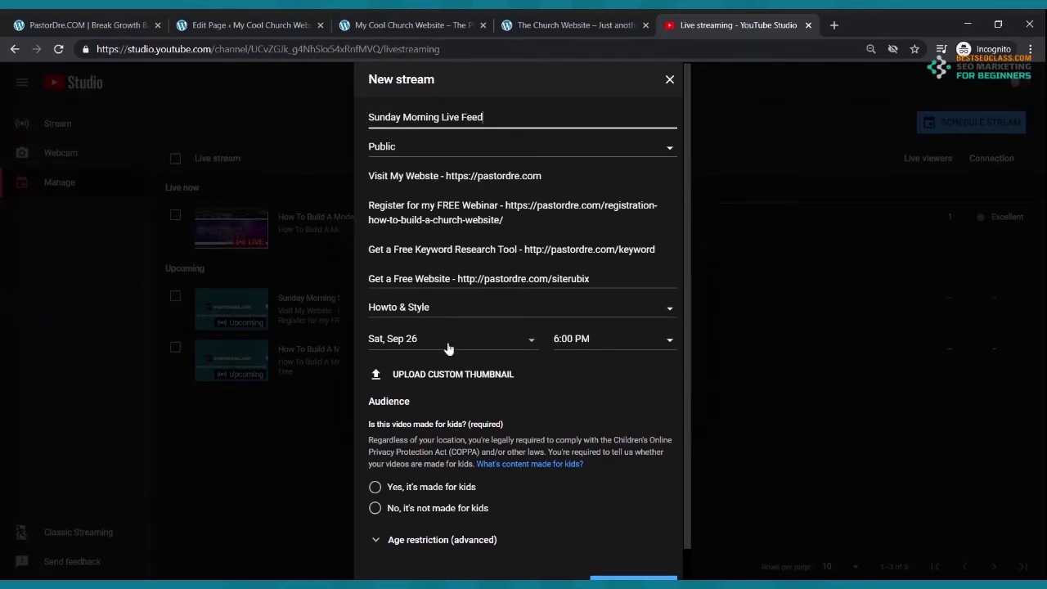
- Schedule it for Sun, Sep 27 at 9:00 AM, mark it not made for kids, and create it
left_click(533, 344)
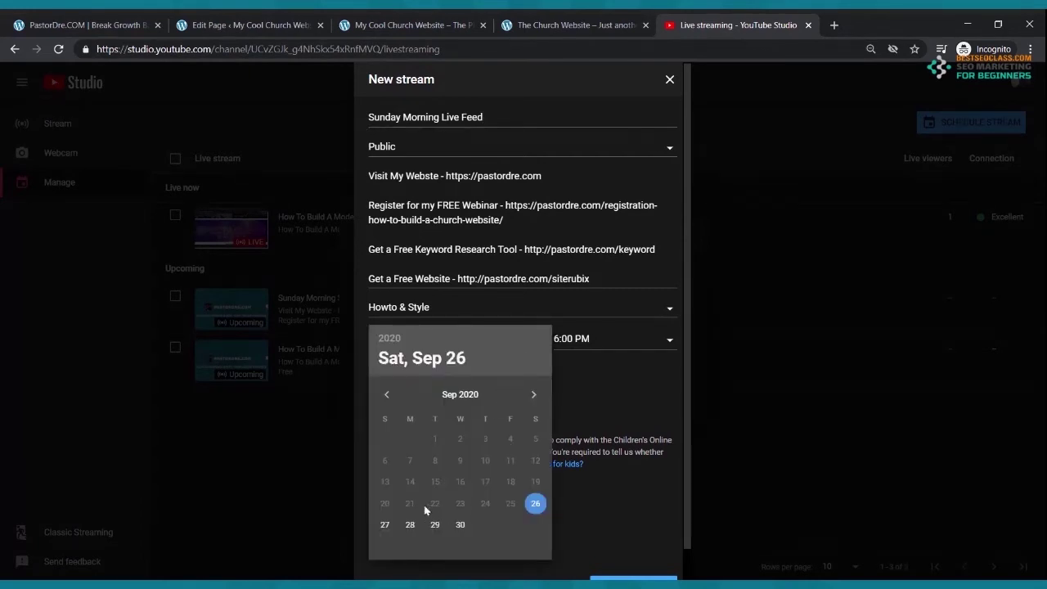
left_click(385, 524)
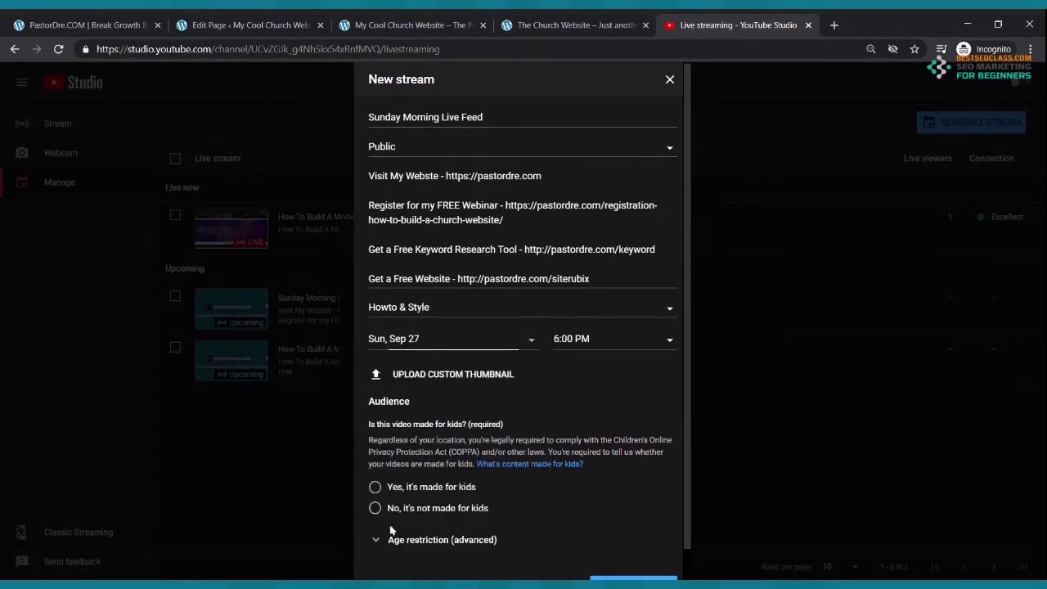
left_click(671, 343)
scroll(622, 416, "up", 4)
scroll(556, 399, "up", 8)
scroll(563, 397, "up", 10)
scroll(566, 395, "up", 7)
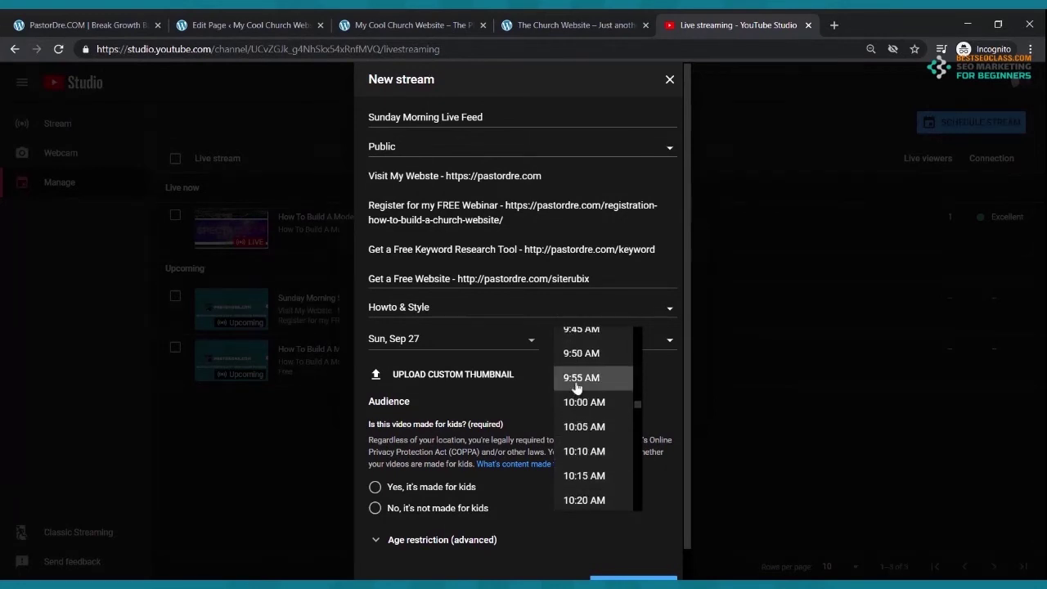
scroll(576, 386, "up", 4)
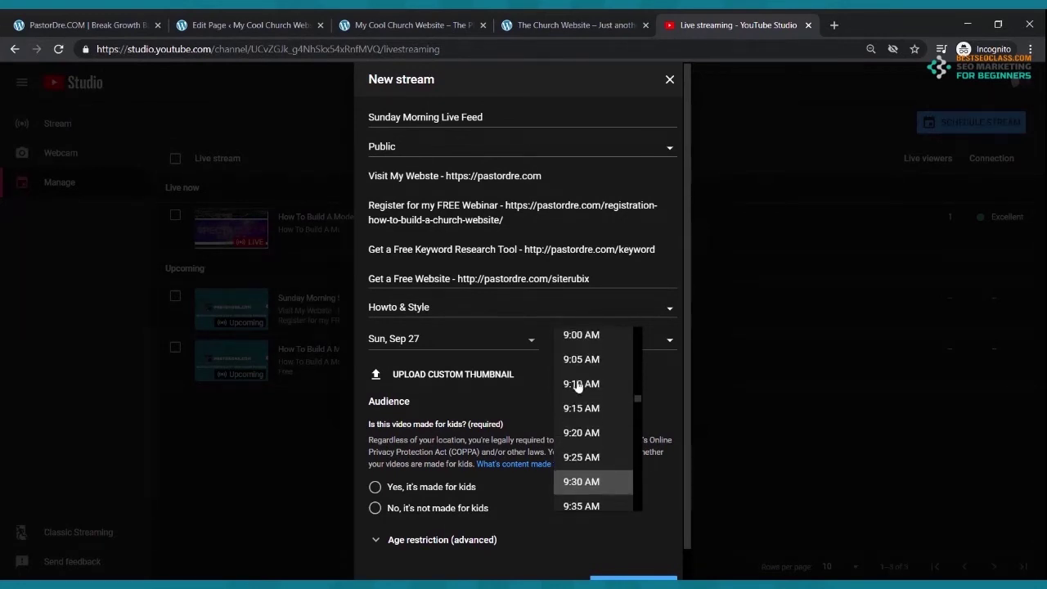
left_click(583, 448)
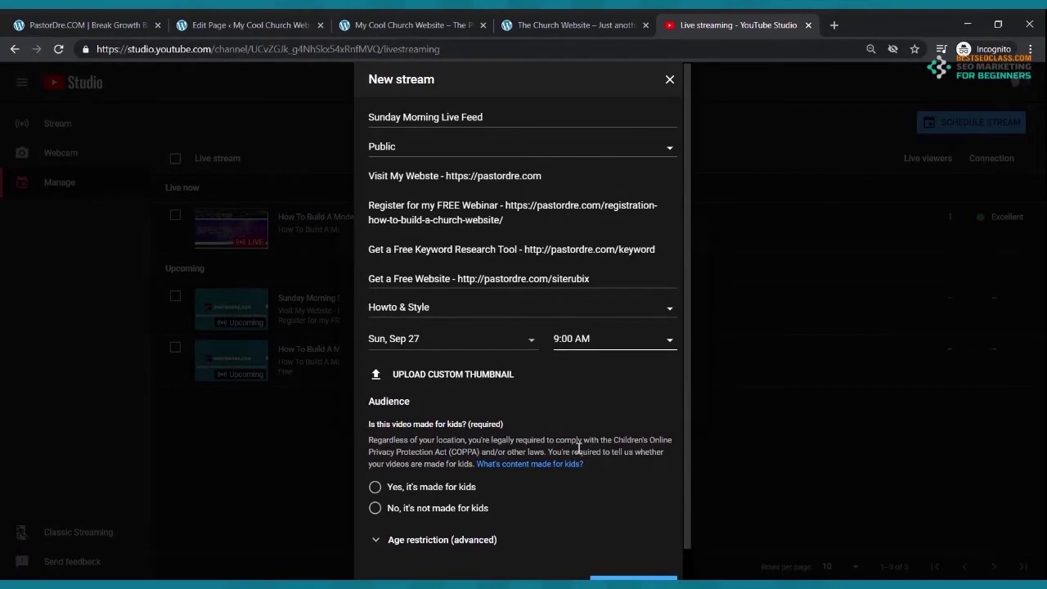
left_click(376, 509)
scroll(381, 511, "down", 1)
left_click(620, 552)
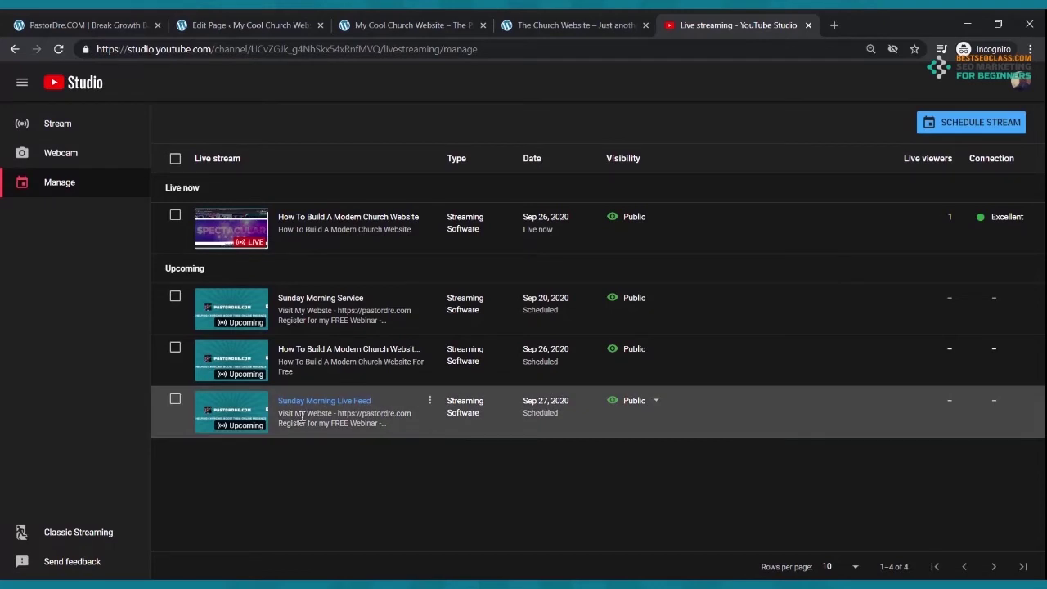
- Copy the Sunday Morning Live Feed stream's share link, then go back to the WordPress editor tab
left_click(248, 419)
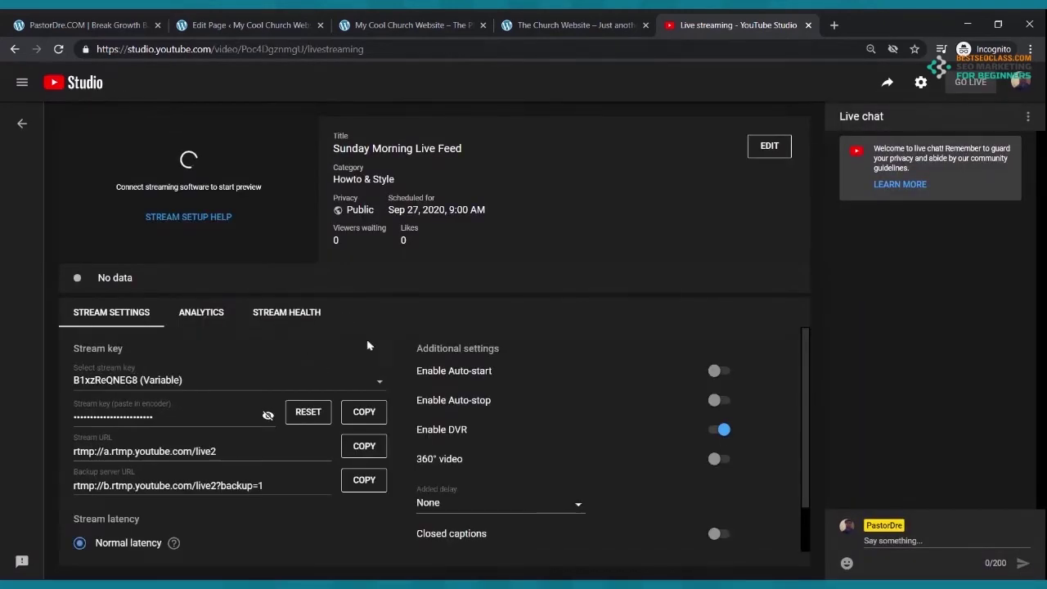
left_click(889, 84)
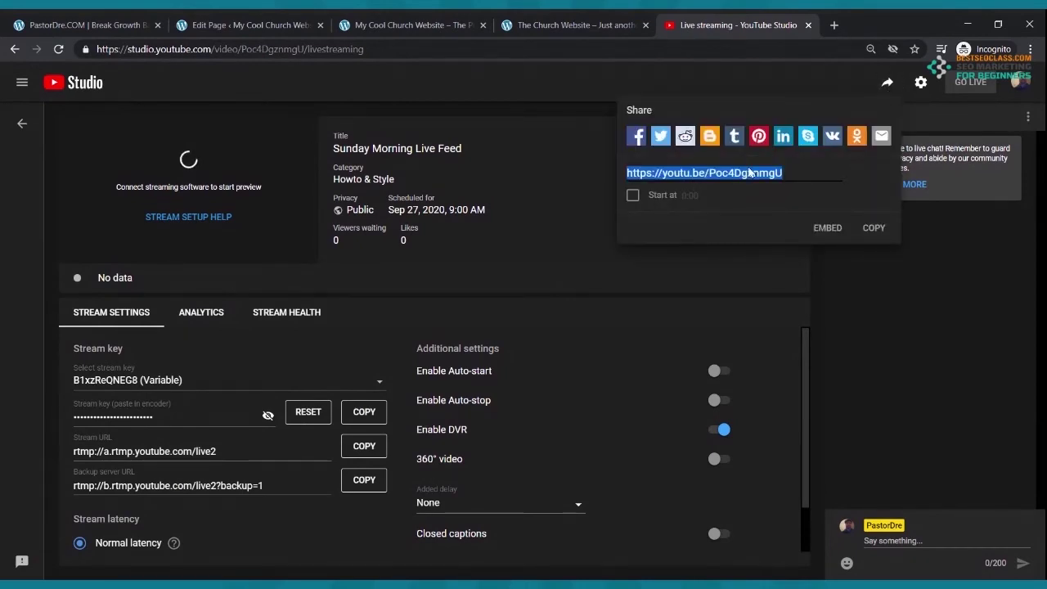
left_click(872, 229)
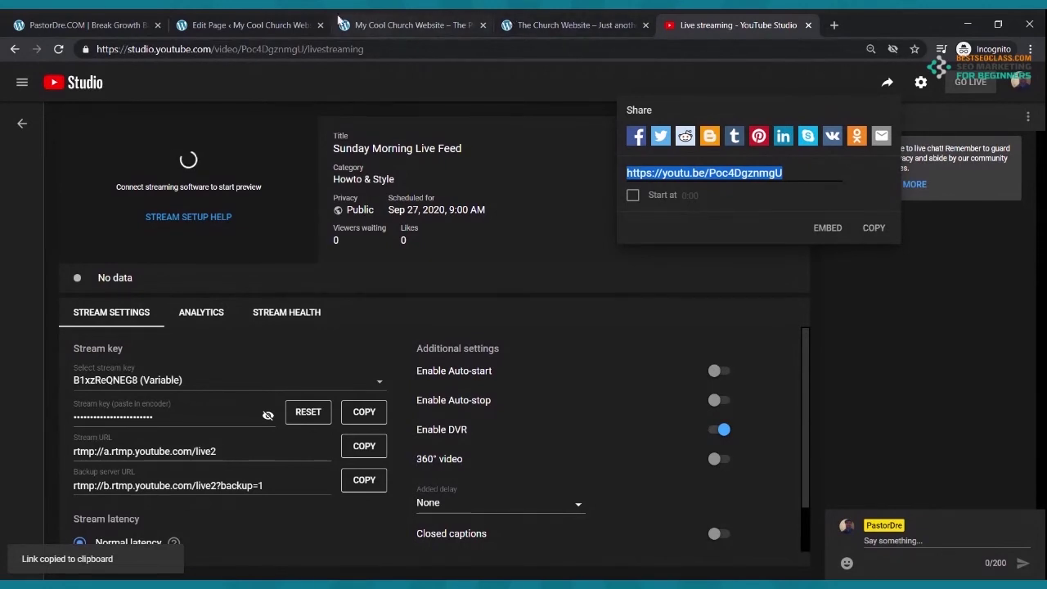
left_click(270, 25)
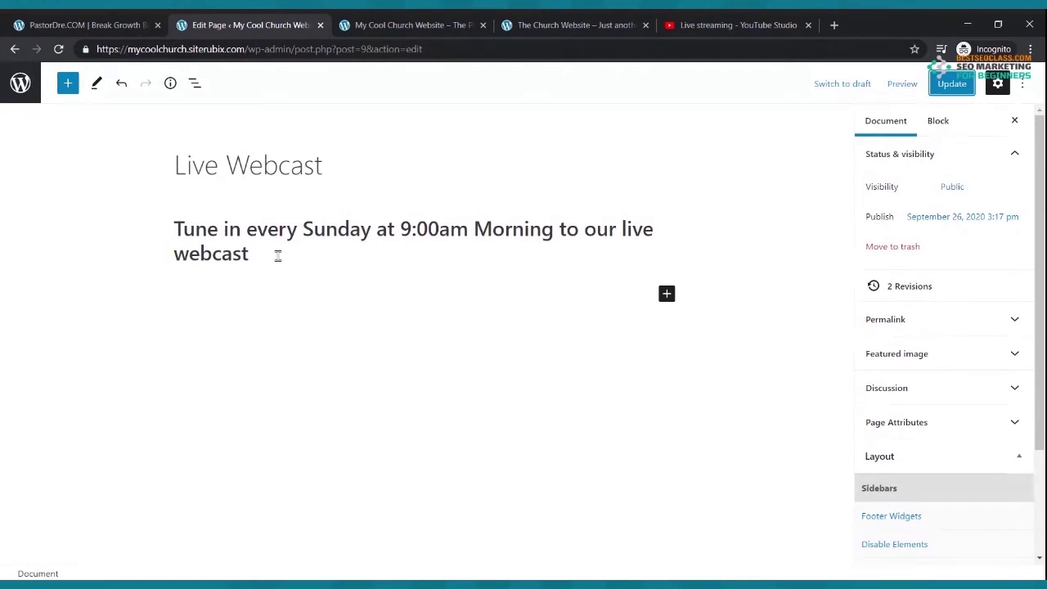
- Insert a YouTube embed block below the webcast heading
left_click(667, 296)
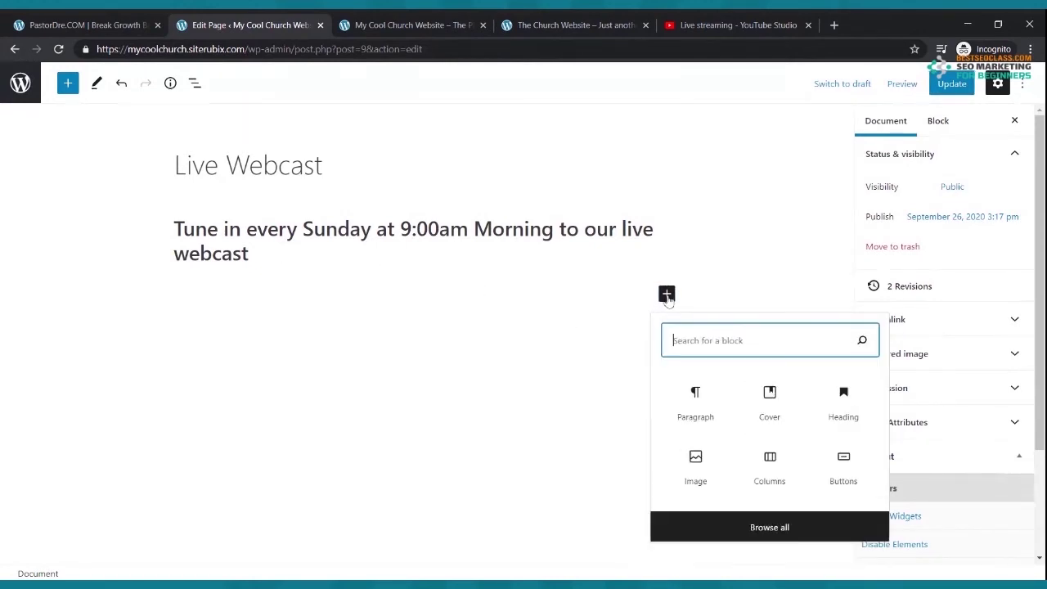
type("you")
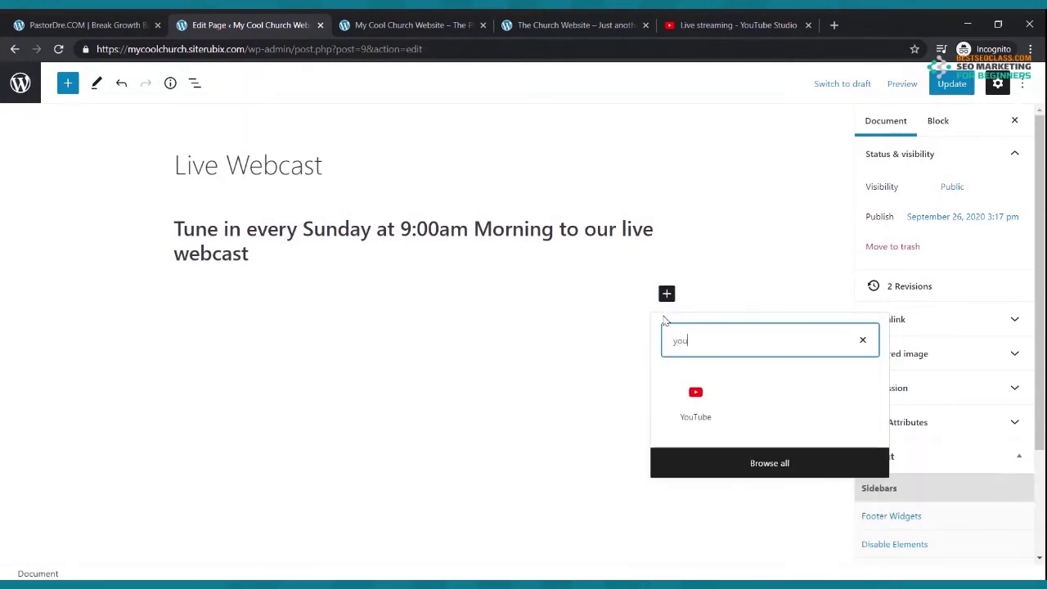
left_click(695, 396)
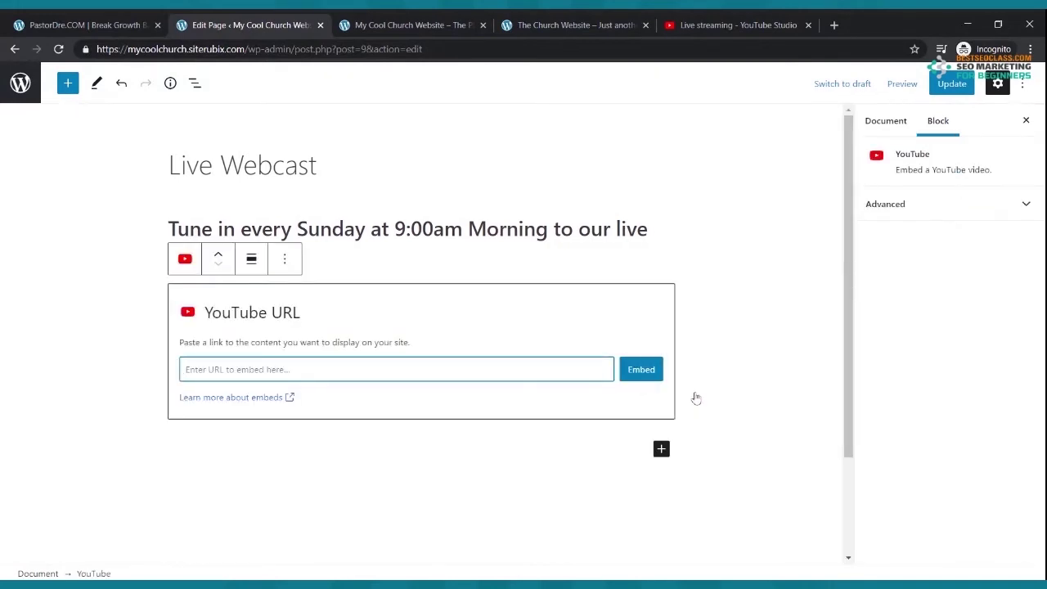
- Paste the Sunday Morning Live Feed youtu.be link, embed it, and update the page
left_click(712, 23)
left_click(872, 227)
left_click(278, 23)
key("ctrl+v")
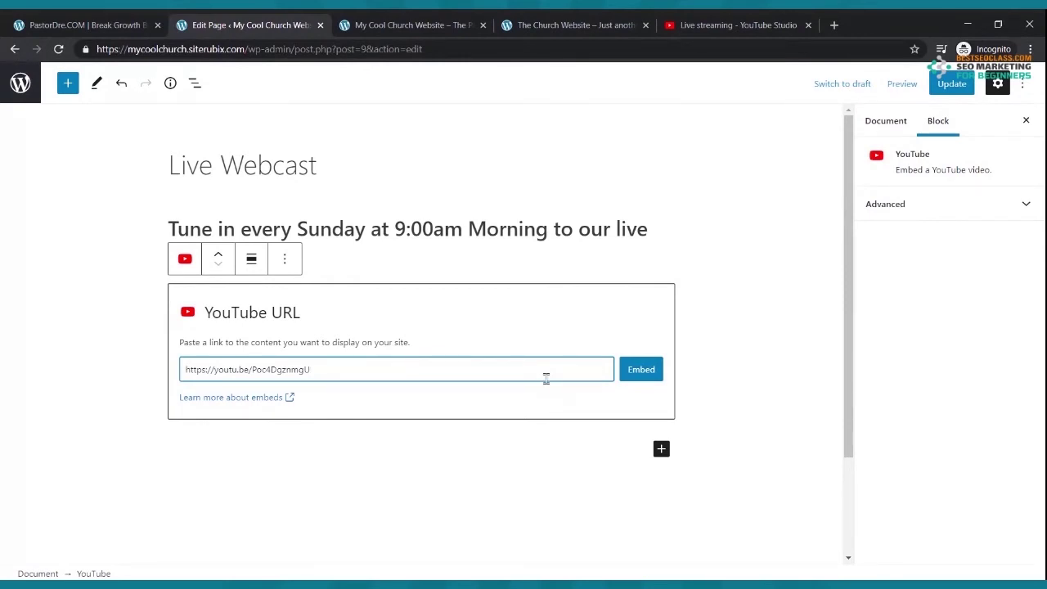
left_click(642, 370)
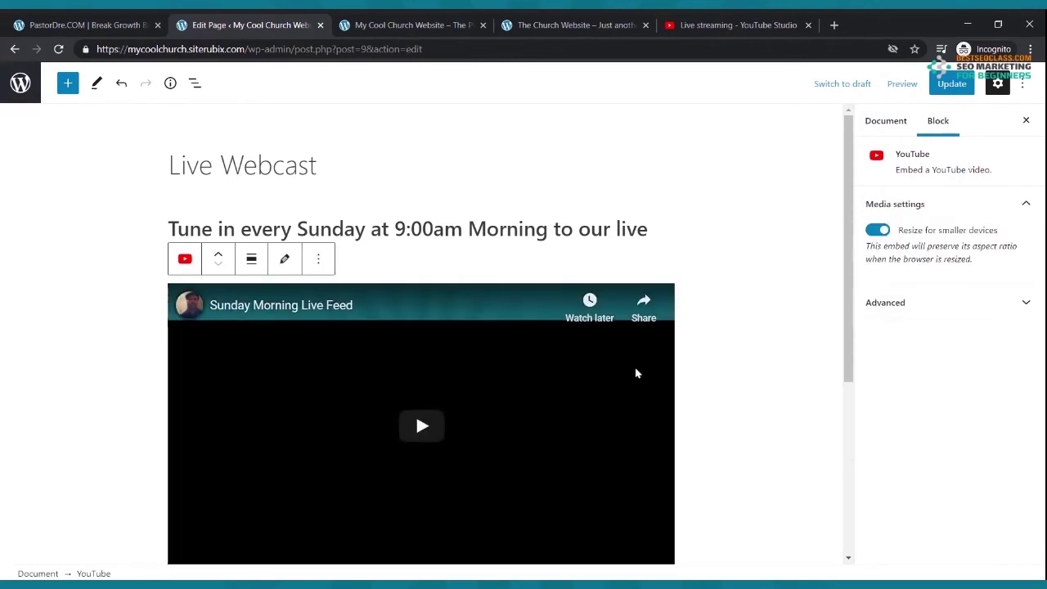
left_click(945, 85)
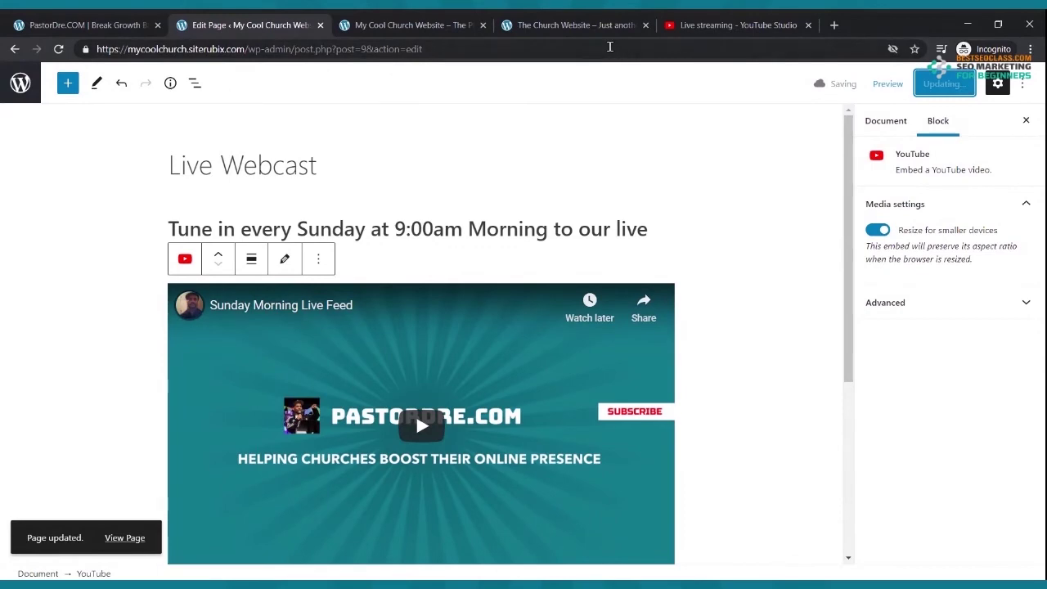
- Open the Live Webcast page on the live site to see the embedded video
left_click(423, 20)
scroll(314, 133, "up", 10)
scroll(315, 136, "up", 1)
left_click(224, 161)
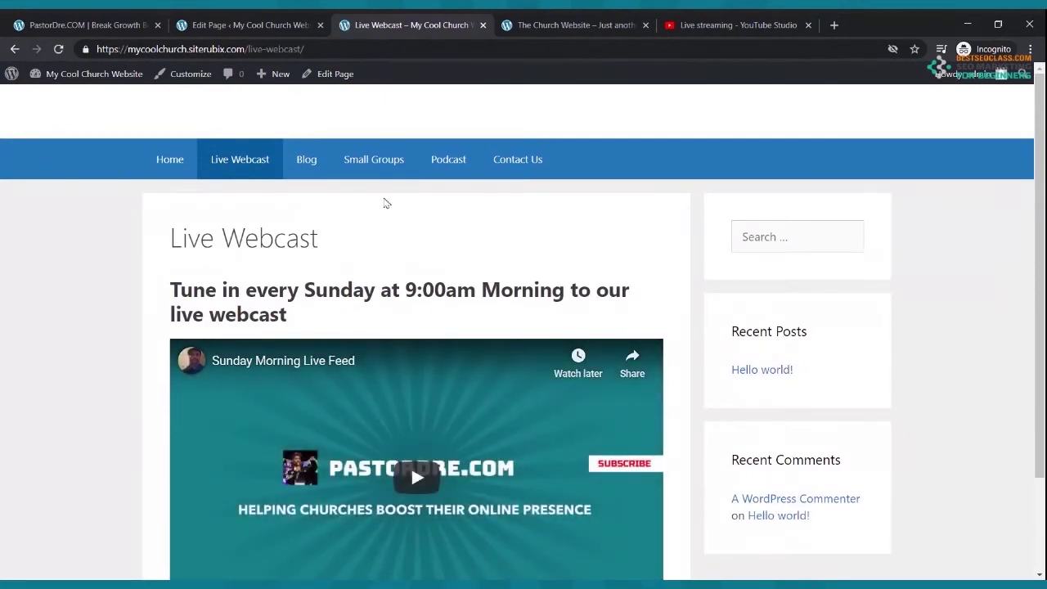
scroll(401, 202, "down", 2)
scroll(442, 234, "up", 2)
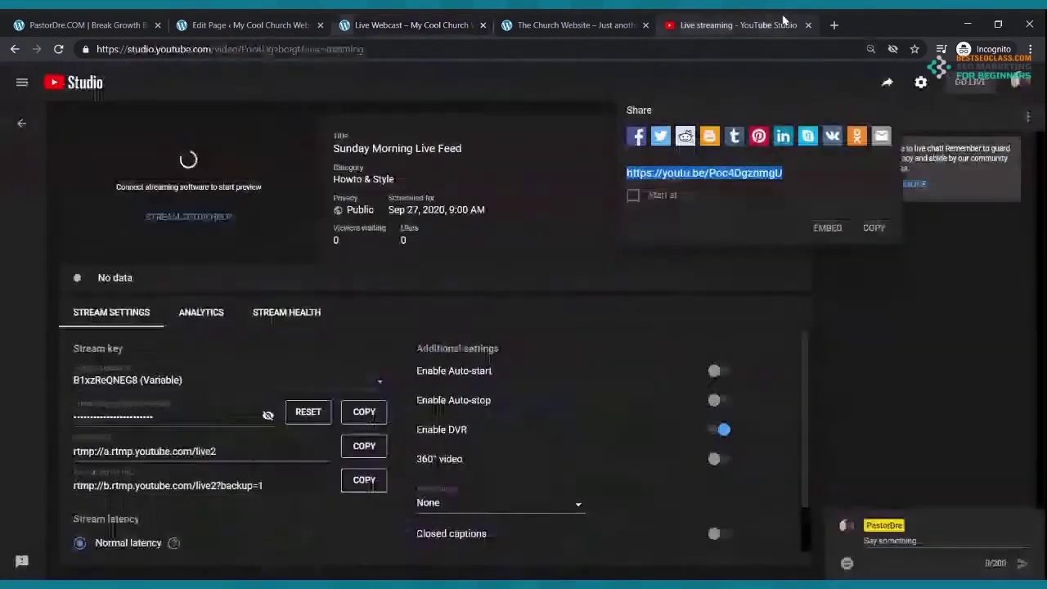
- Close the YouTube Studio tab and return to the live Live Webcast page
left_click(785, 24)
left_click(807, 26)
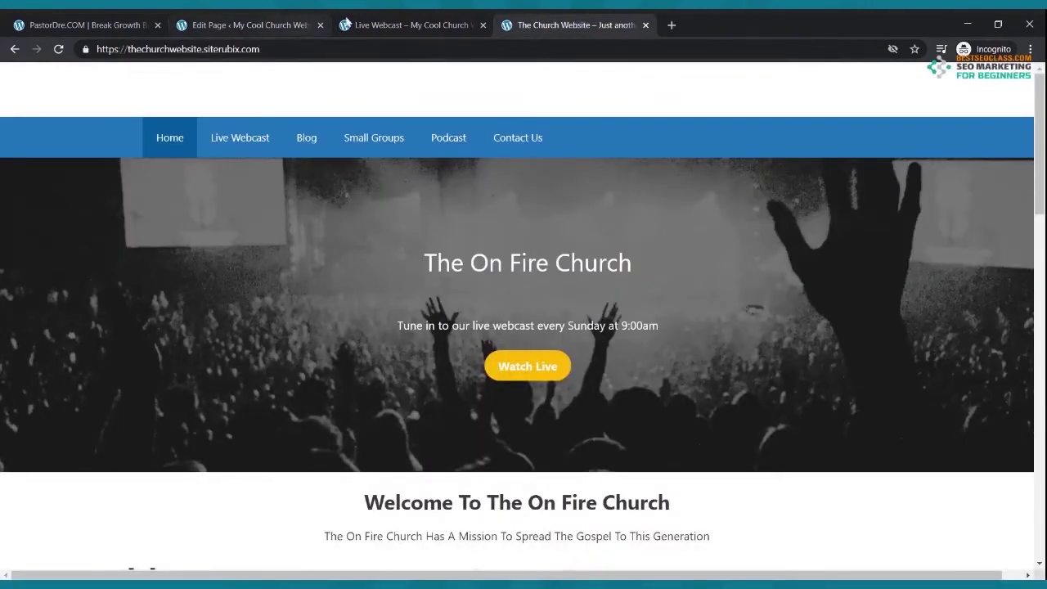
left_click(389, 24)
scroll(403, 133, "down", 2)
scroll(399, 123, "up", 2)
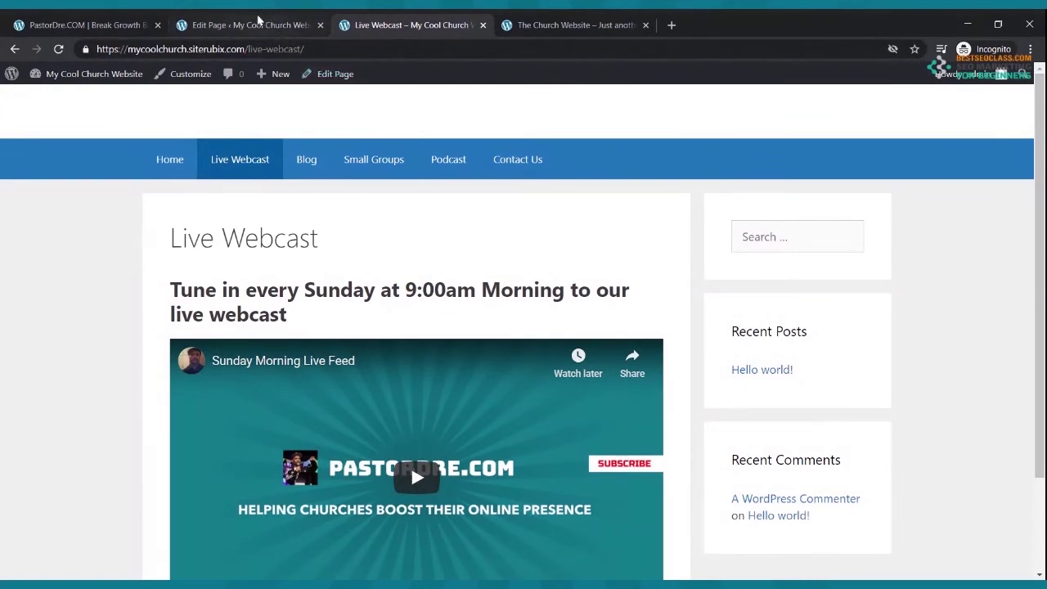
- Set the Live Webcast page layout to Content (no sidebars), update it, and bring up the live page
left_click(245, 24)
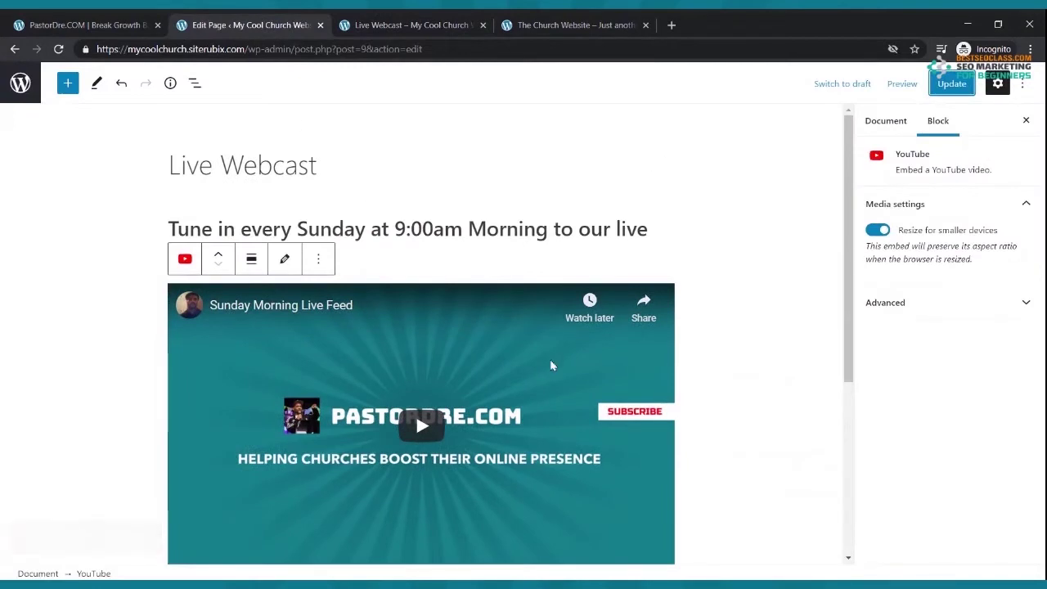
left_click(409, 261)
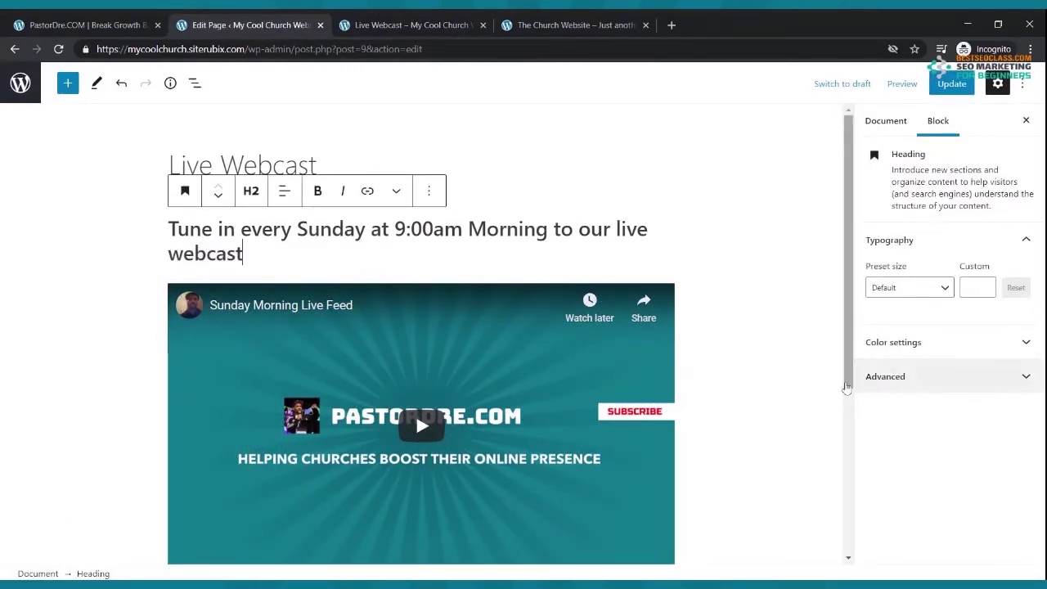
left_click(396, 166)
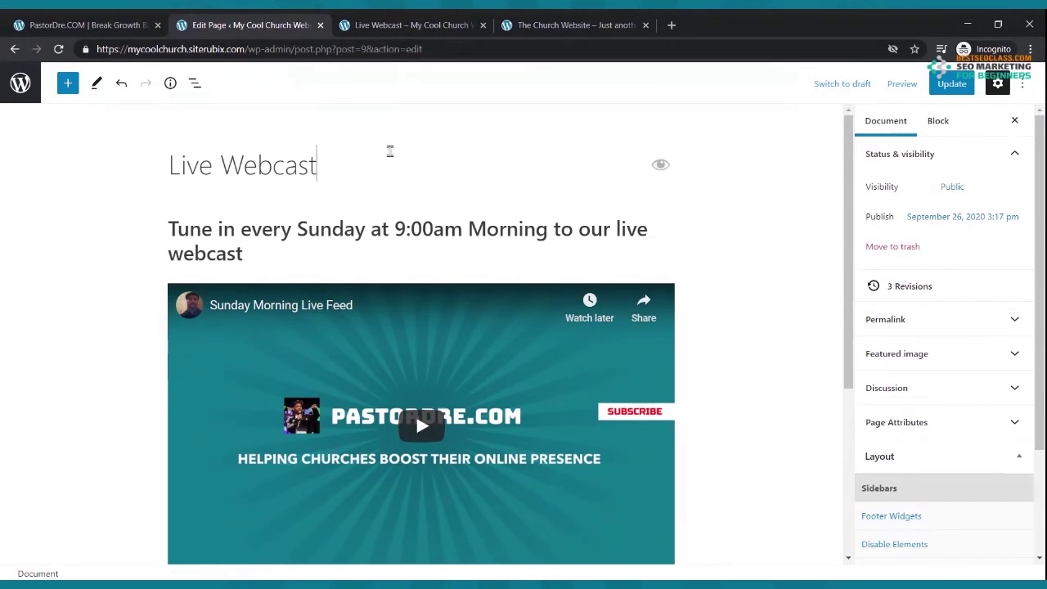
left_click(613, 360)
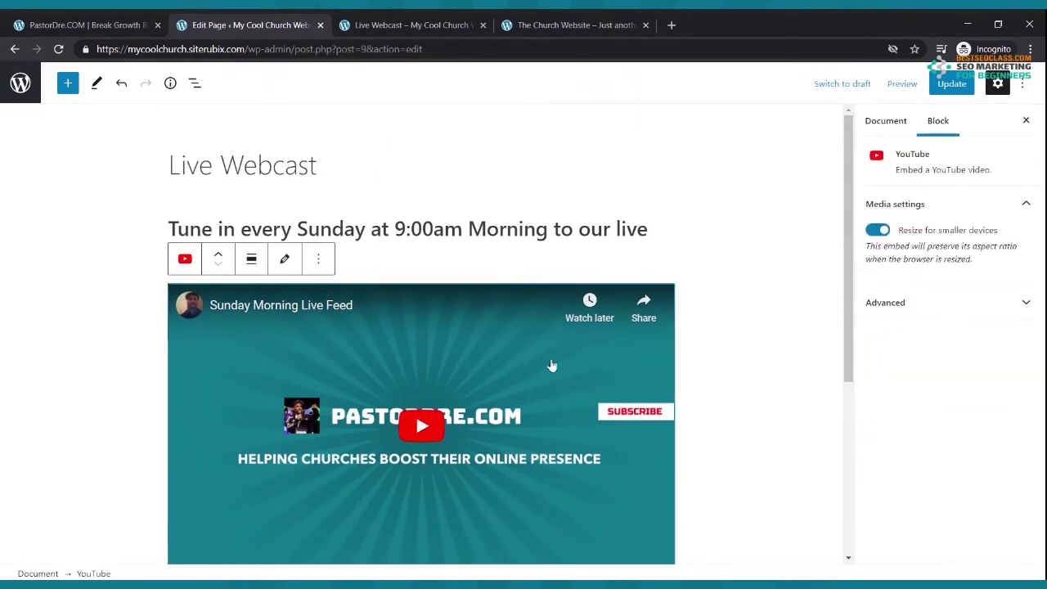
left_click(423, 166)
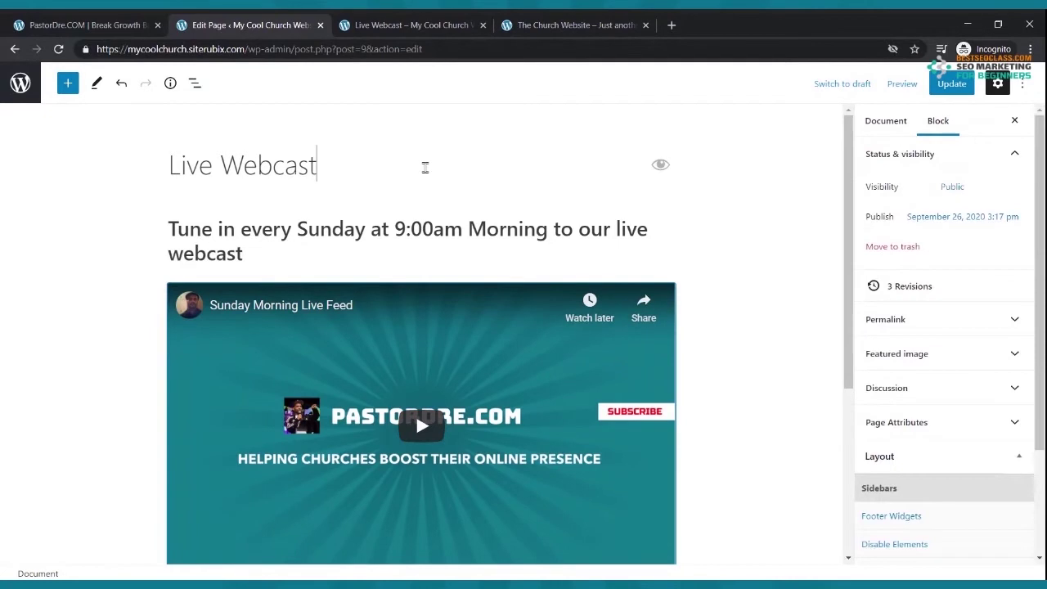
scroll(814, 372, "down", 3)
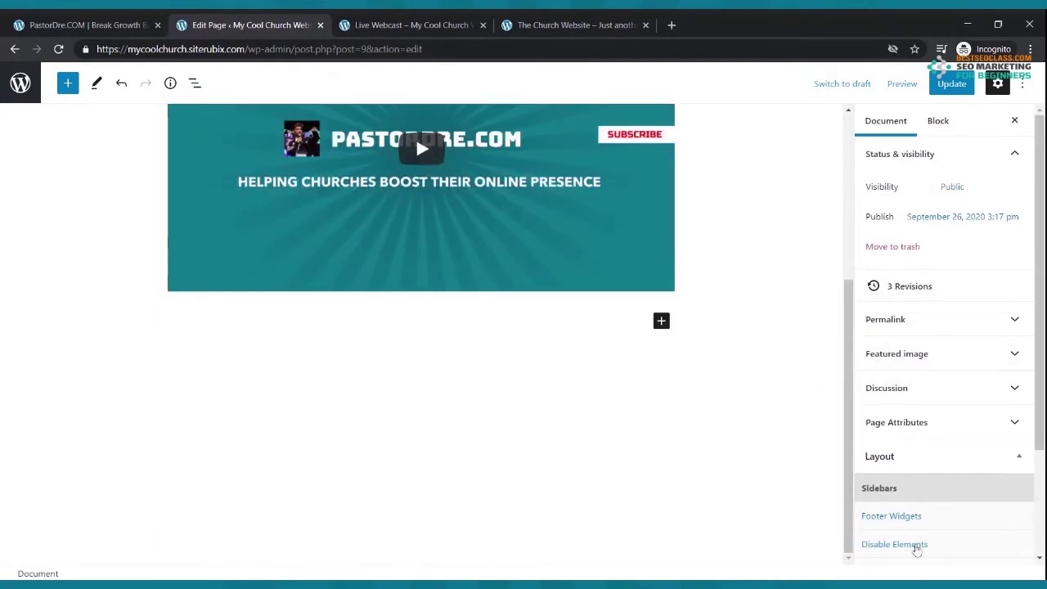
scroll(921, 491, "down", 2)
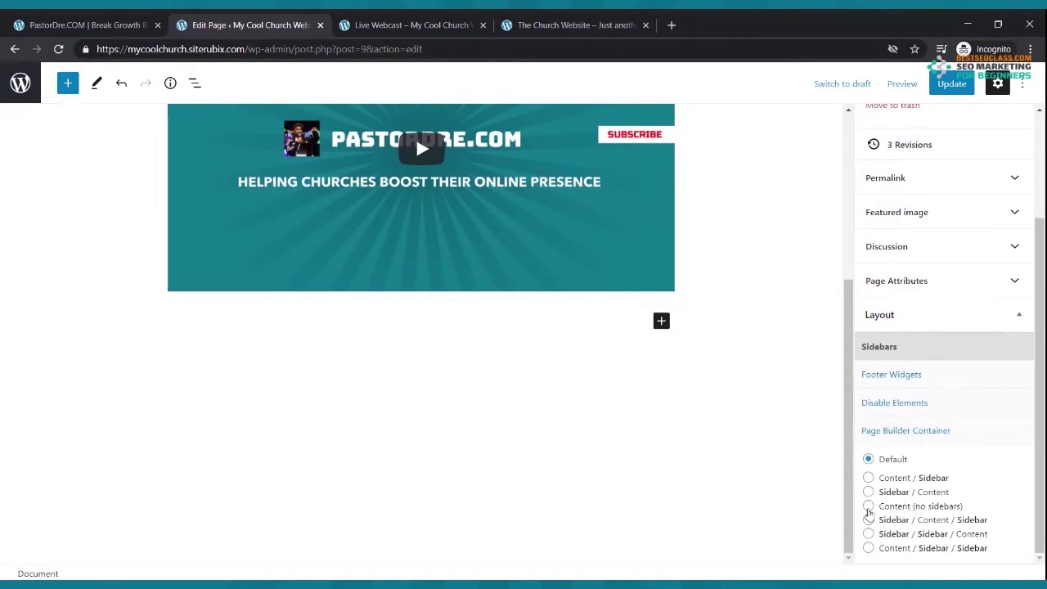
left_click(869, 506)
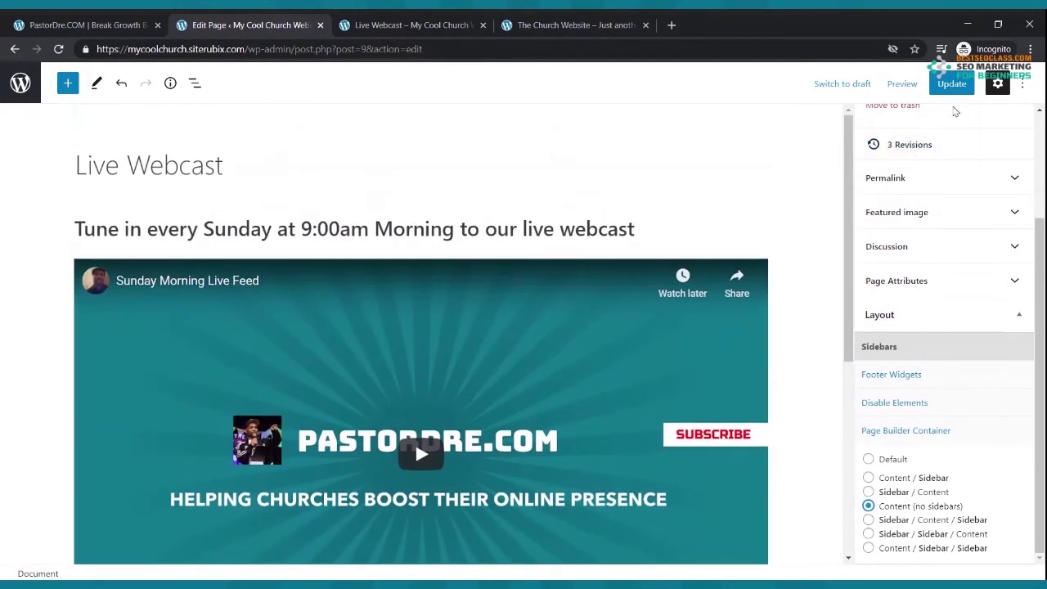
left_click(953, 85)
left_click(389, 23)
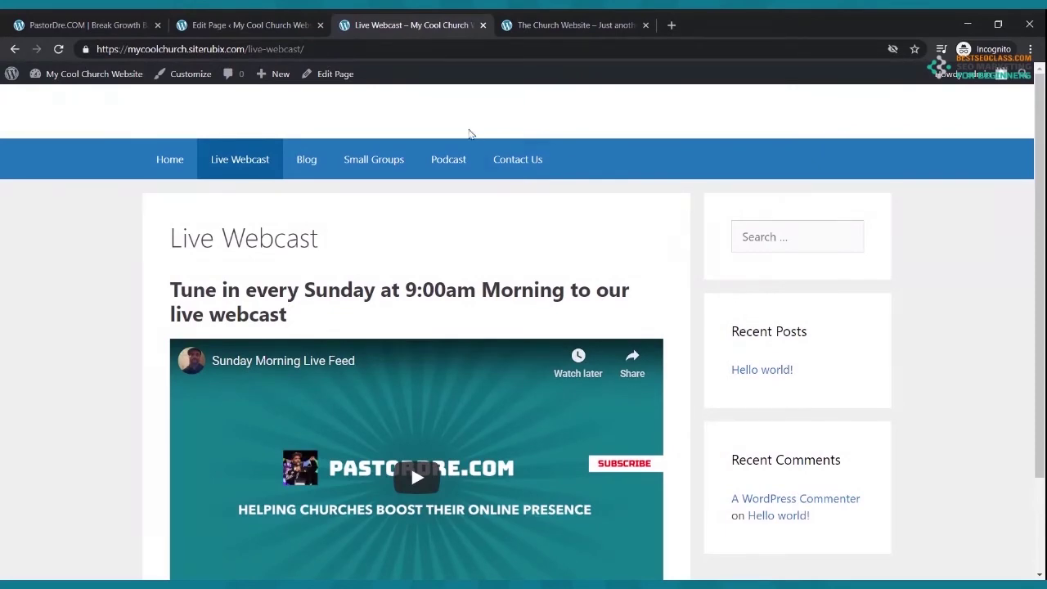
- Reload the live Live Webcast page, then update the page again in the editor
left_click(58, 49)
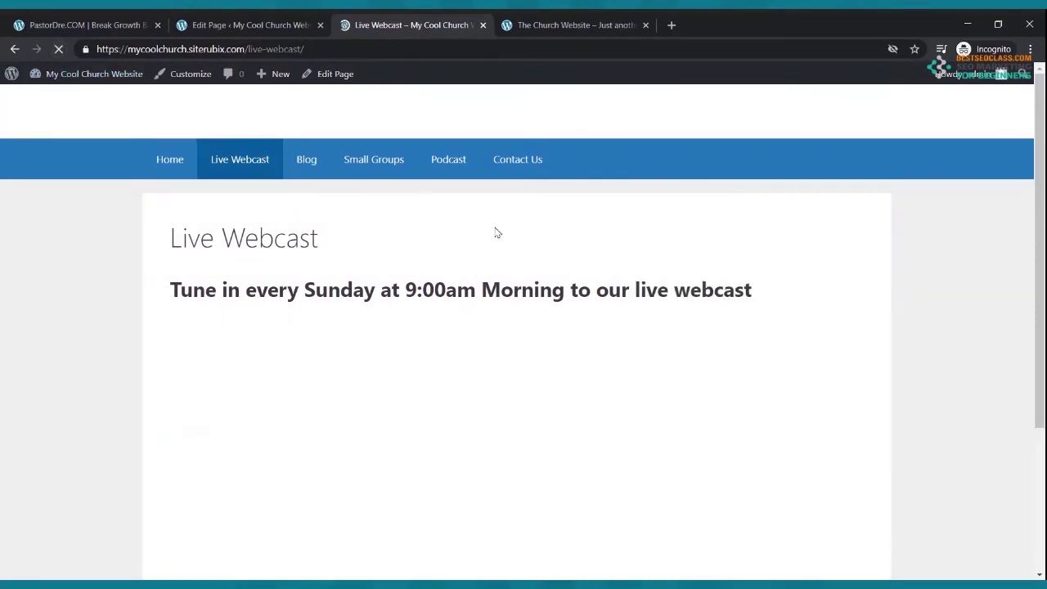
scroll(754, 436, "down", 5)
scroll(750, 432, "up", 5)
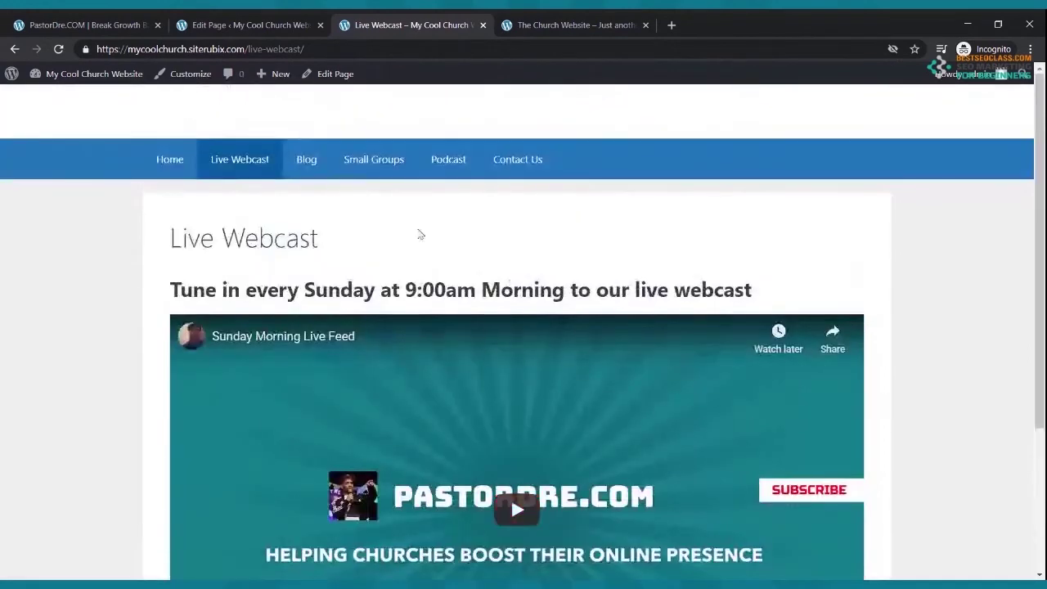
left_click(259, 25)
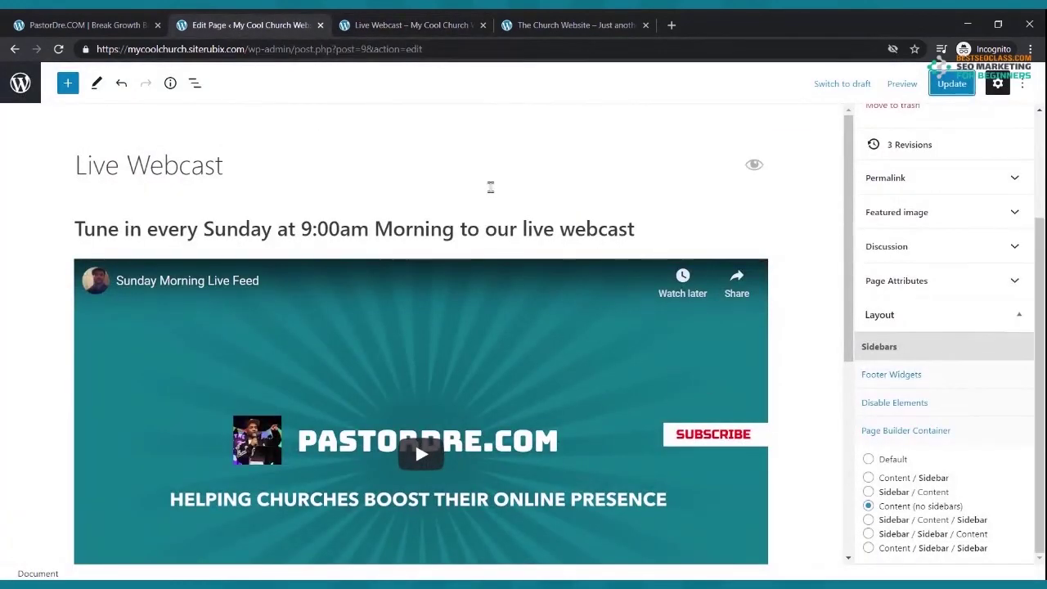
left_click(328, 186)
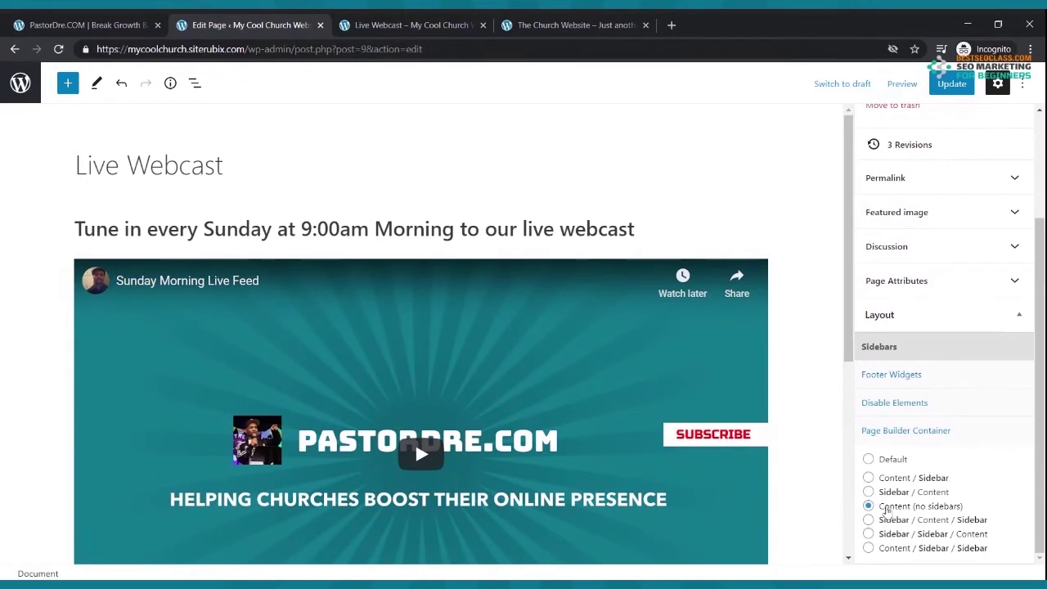
left_click(952, 84)
- Reload the live page to confirm the wide, sidebar-free video, then go to the Home page
left_click(376, 24)
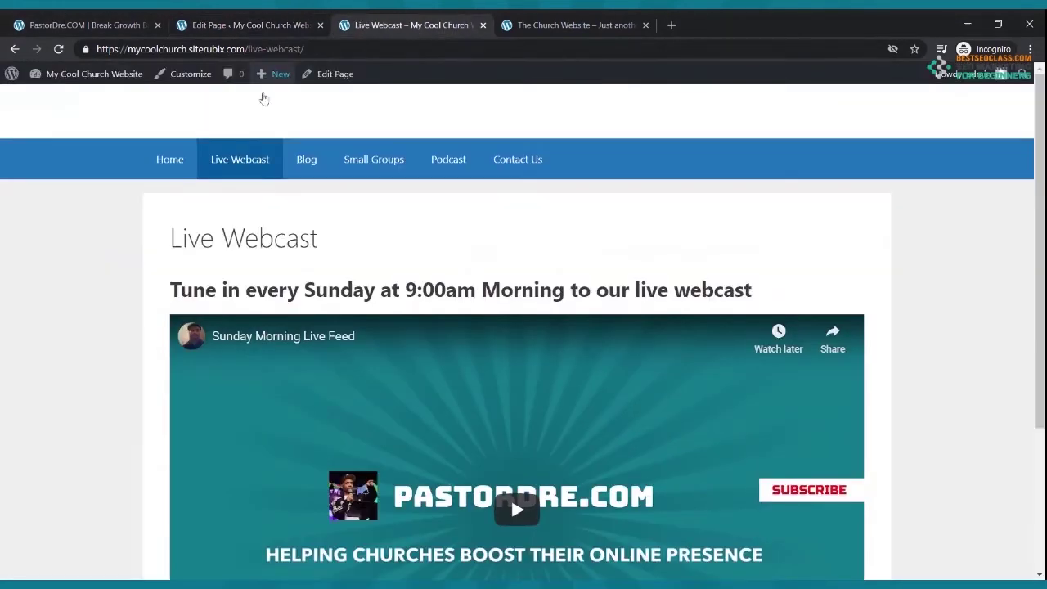
left_click(58, 49)
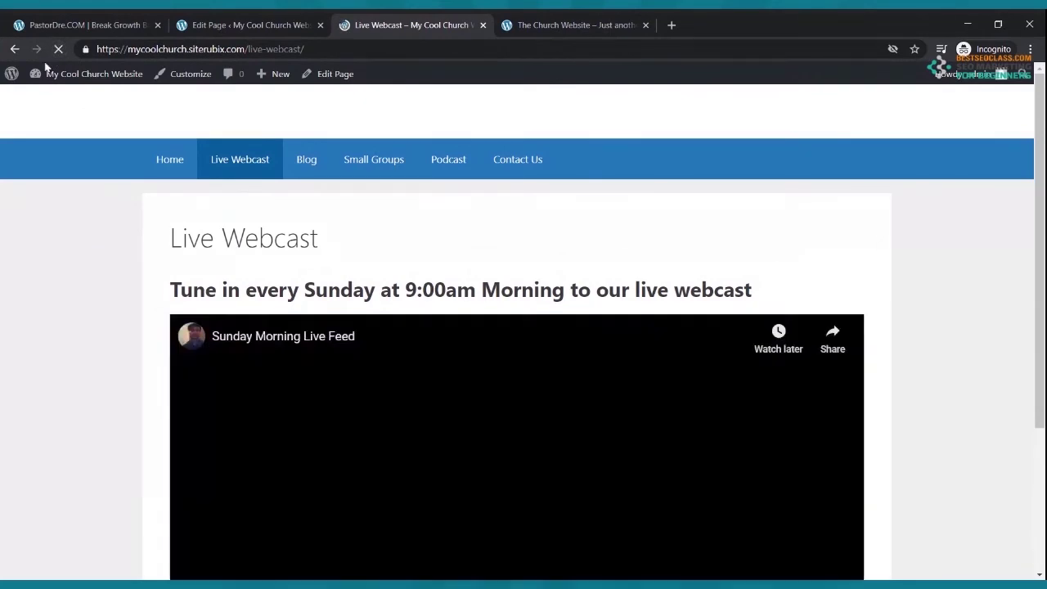
scroll(270, 217, "down", 2)
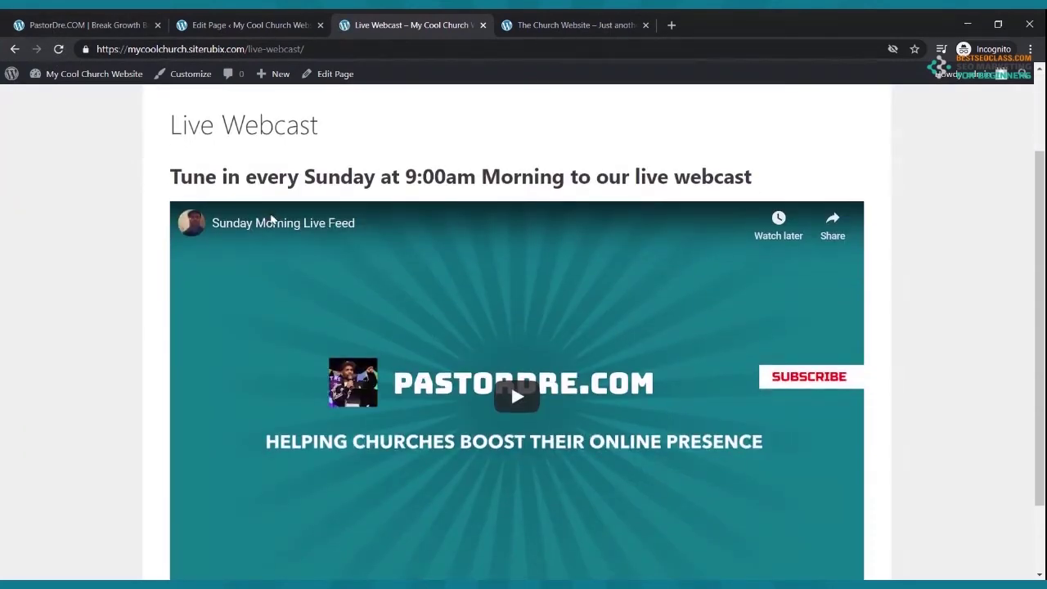
scroll(266, 217, "up", 2)
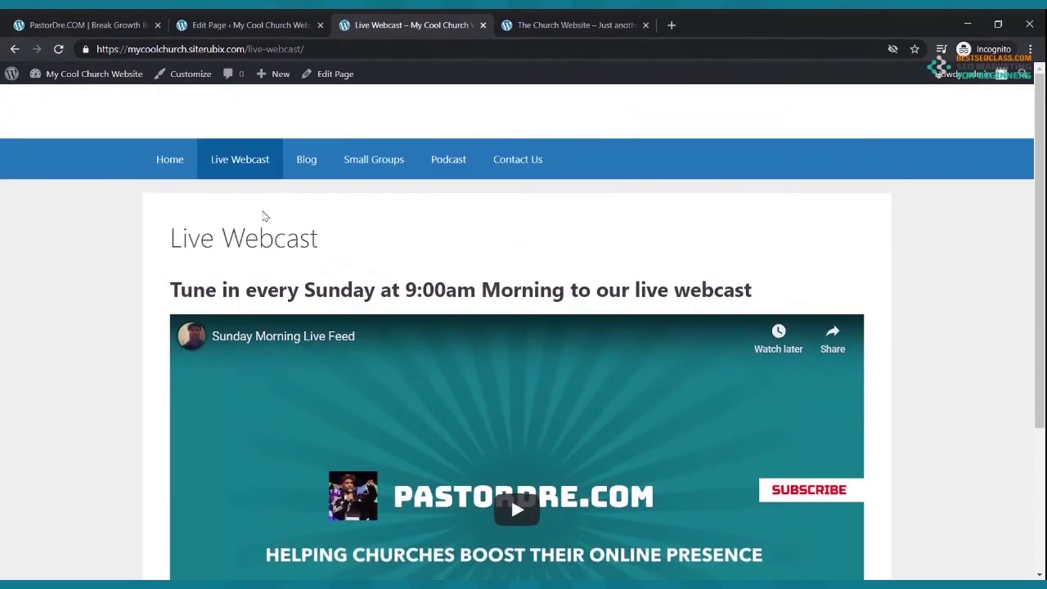
left_click(179, 172)
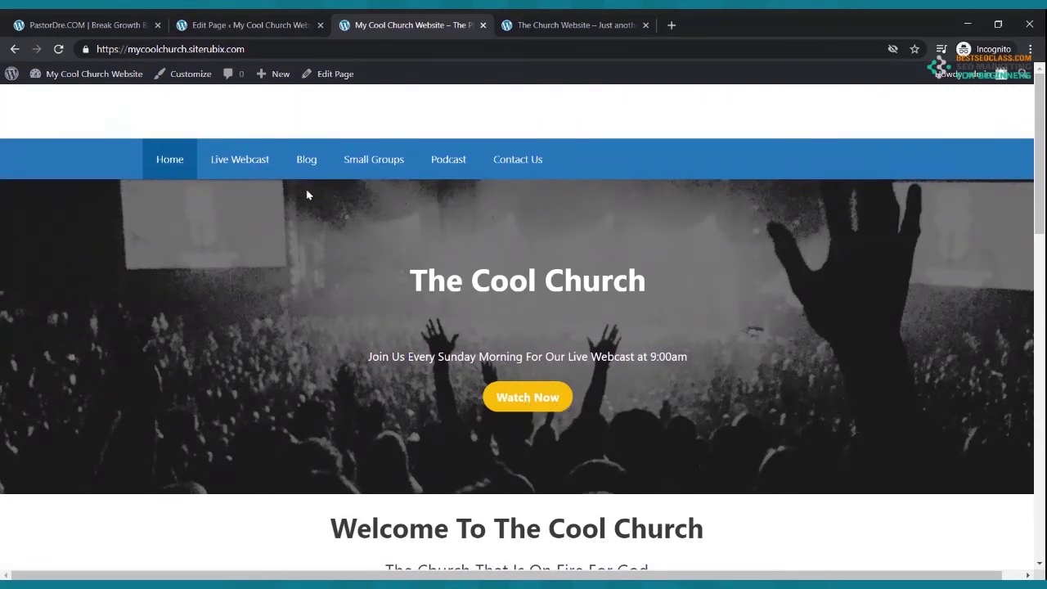
- Open the Home page from the Pages list in the editor and select its Watch Now button
left_click(249, 26)
left_click(15, 49)
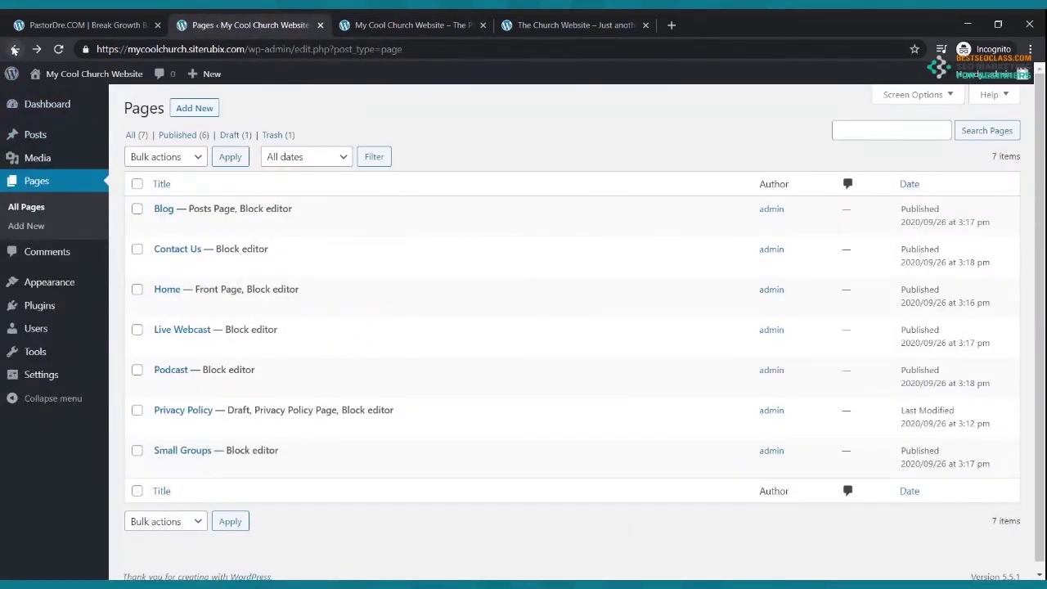
left_click(163, 306)
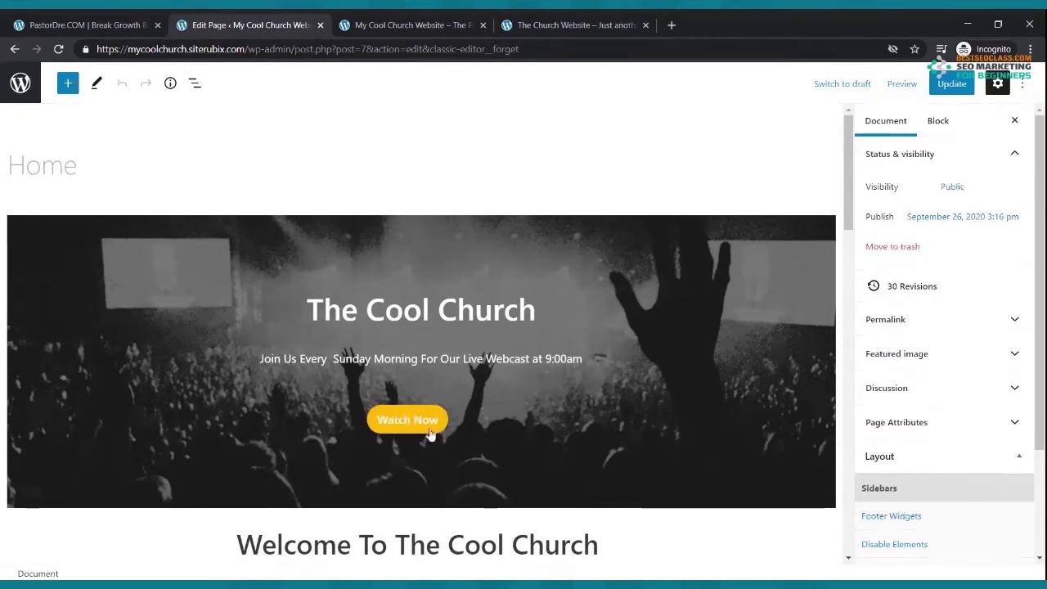
left_click(432, 436)
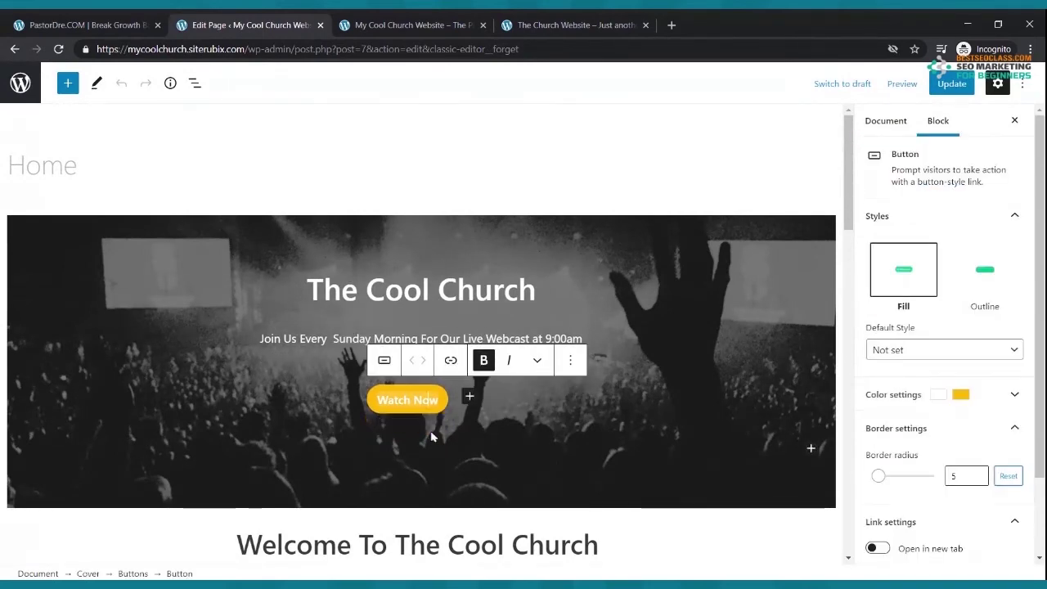
left_click(395, 27)
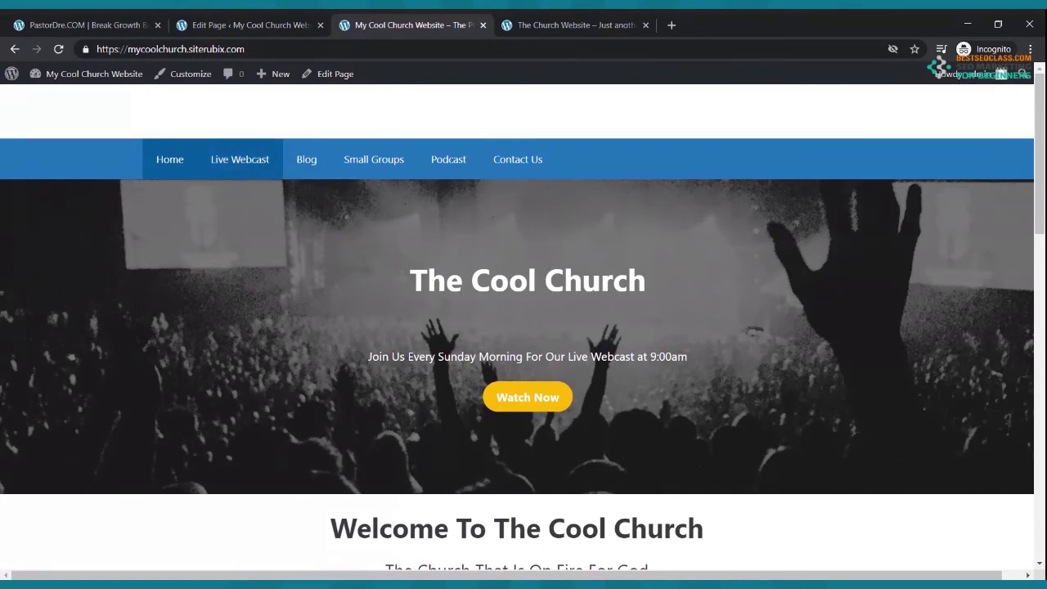
left_click(187, 23)
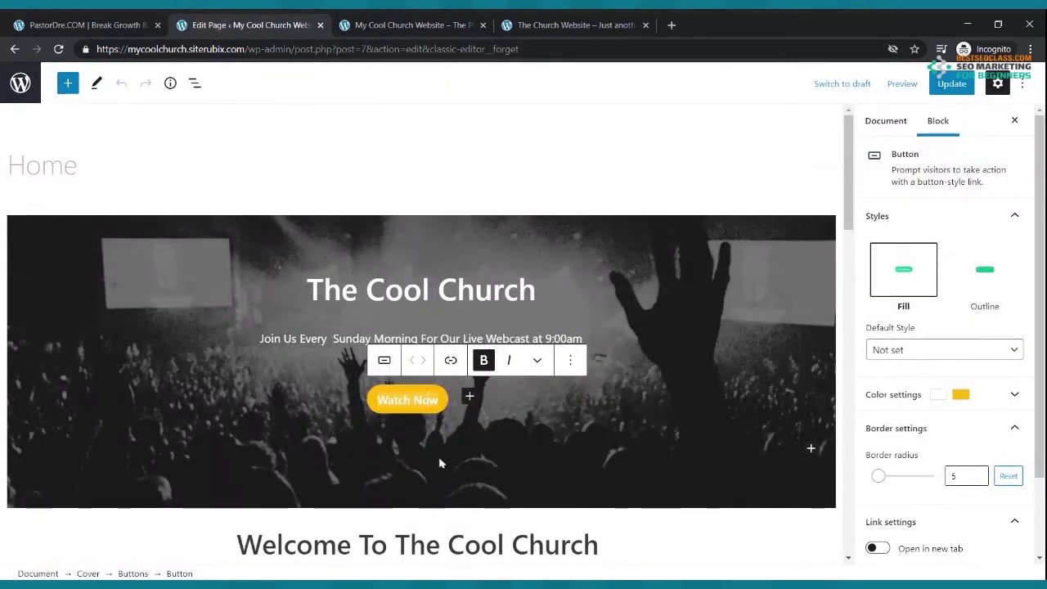
- Link the Watch Now button to the live-webcast page URL, update Home, and reload the live homepage
left_click(452, 363)
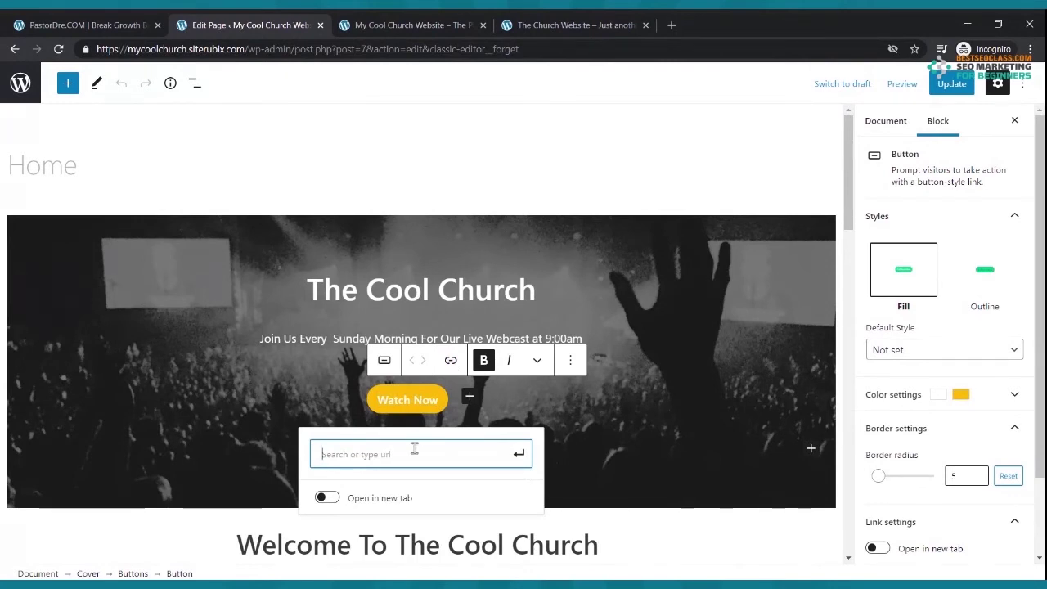
type("https://mycoolchurch.siterubix.com/live-webcast/")
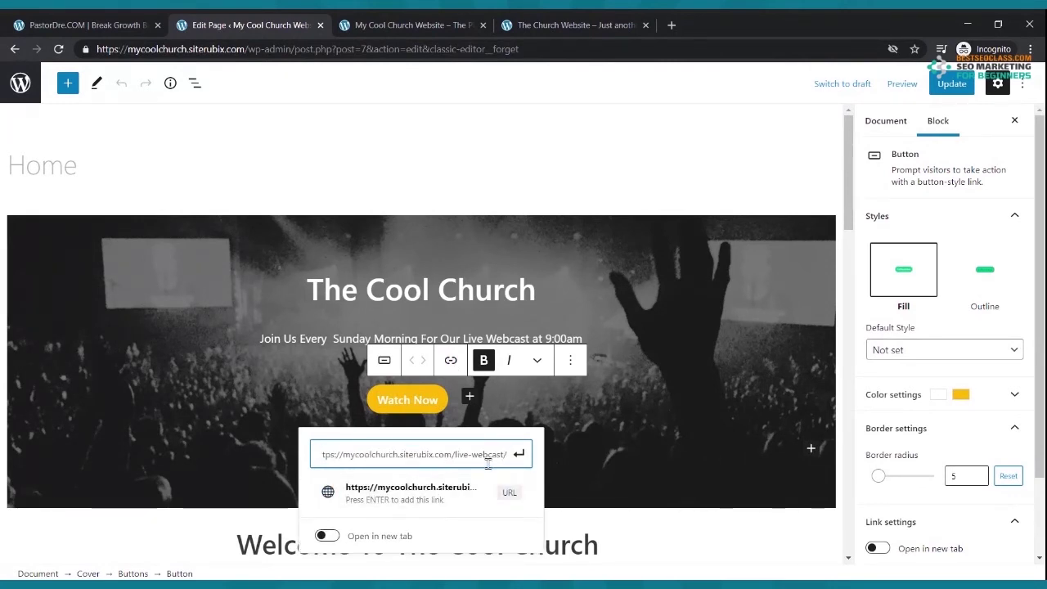
left_click(518, 455)
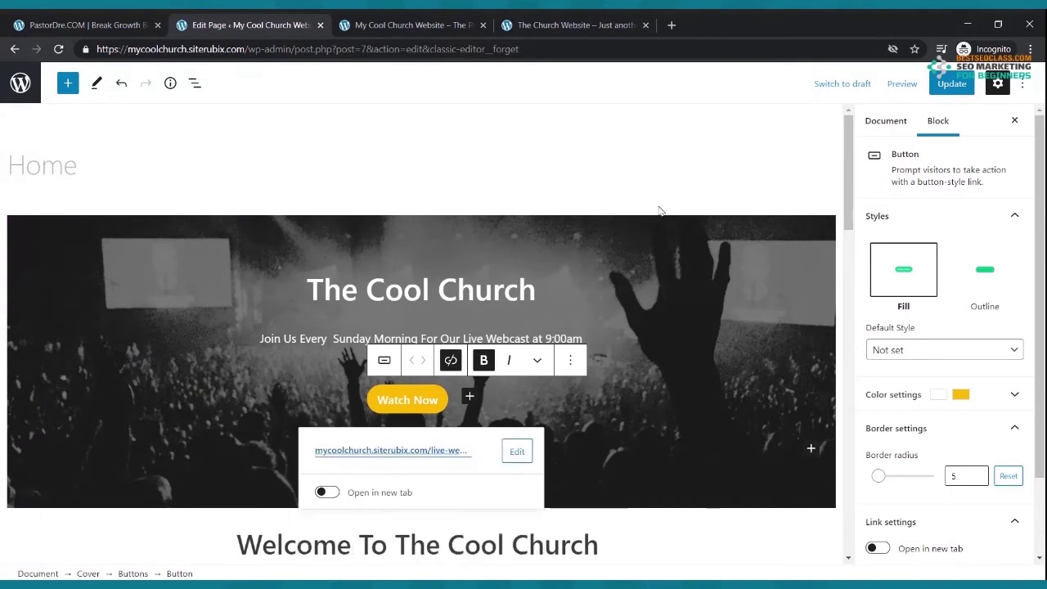
left_click(949, 85)
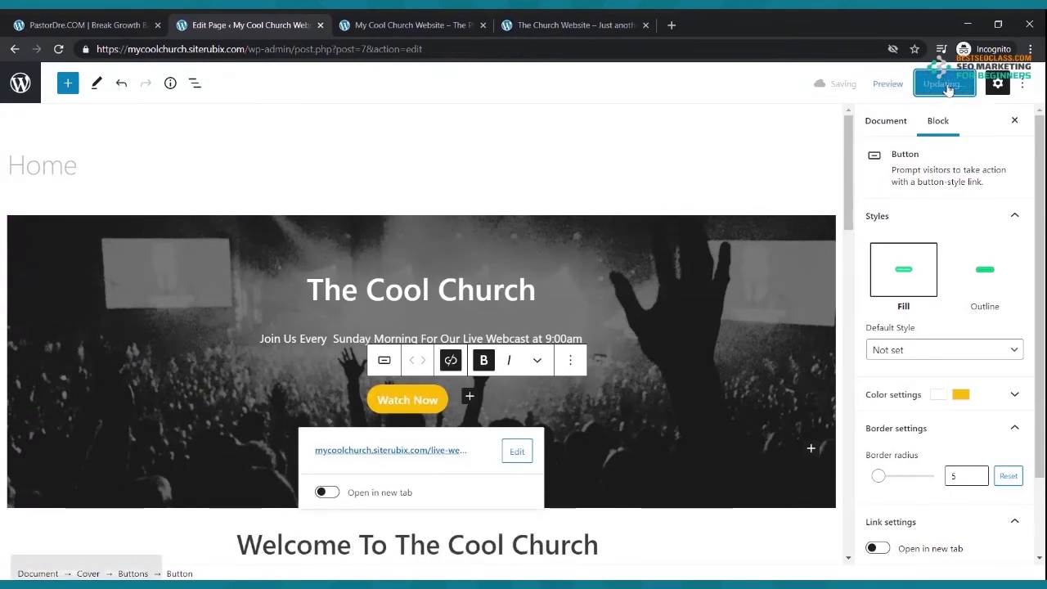
left_click(432, 30)
left_click(58, 49)
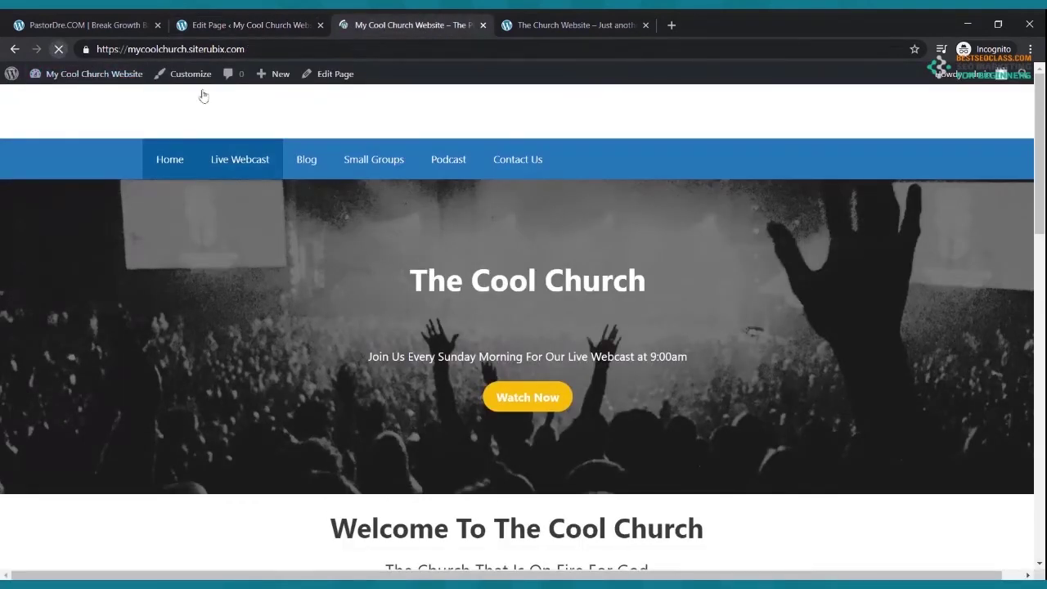
- Test the Watch Now button twice, landing on Live Webcast with its Sunday Morning Live Feed video
left_click(511, 398)
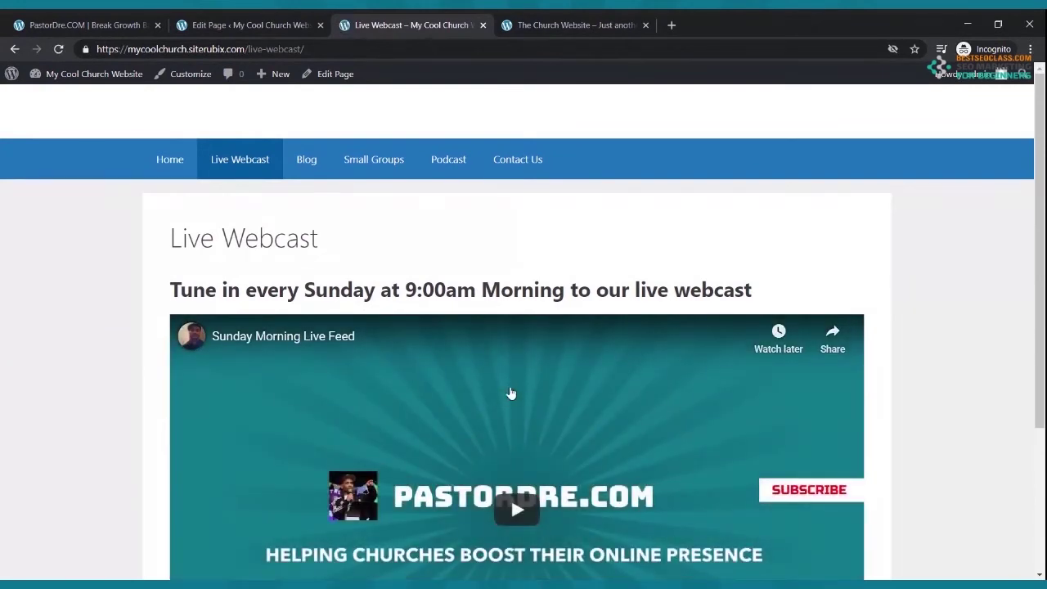
left_click(182, 174)
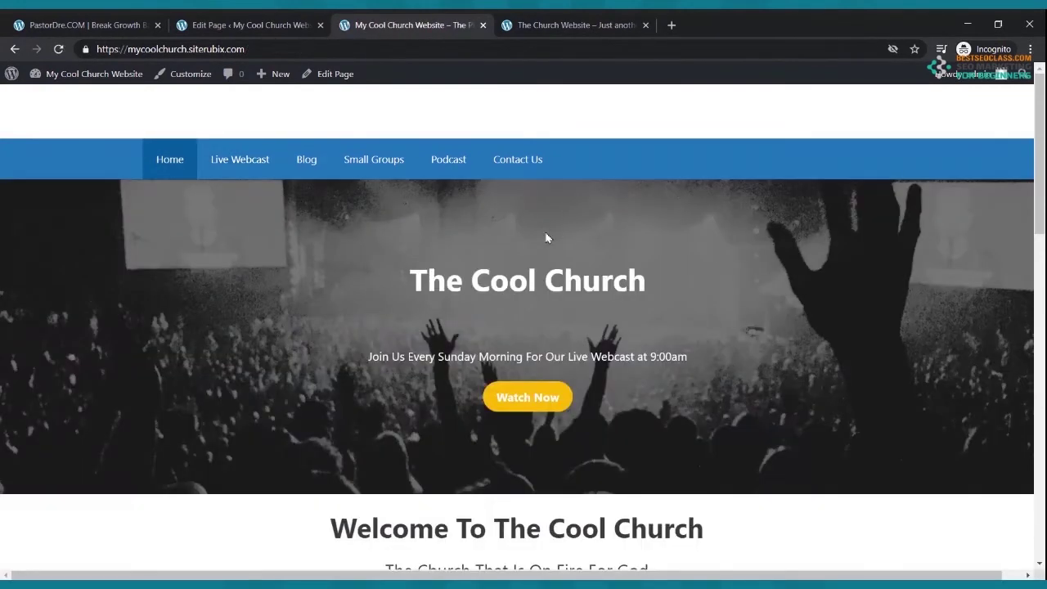
left_click(547, 398)
scroll(548, 399, "down", 3)
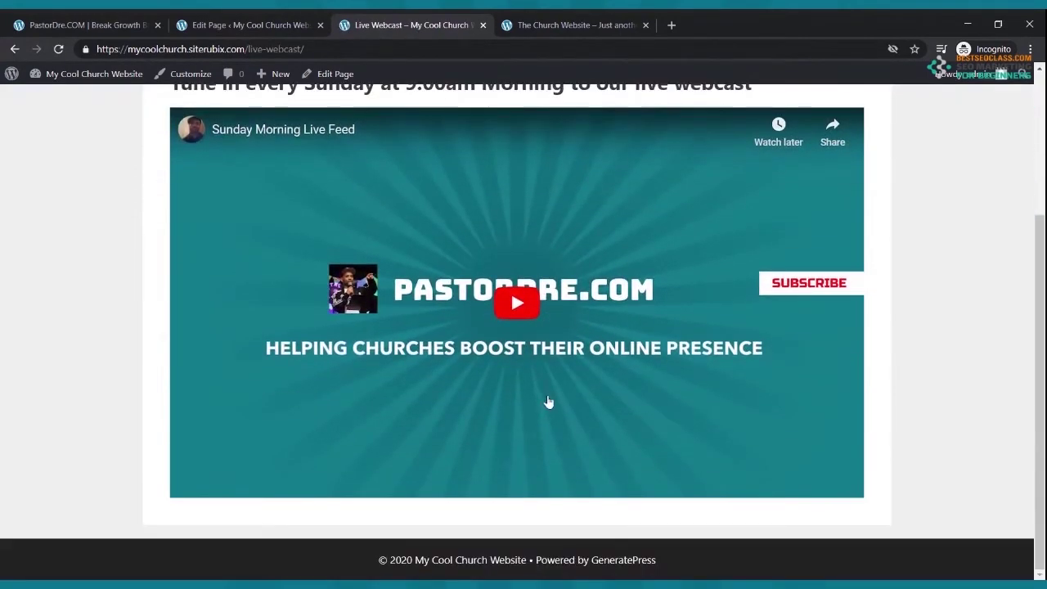
scroll(549, 400, "up", 2)
scroll(549, 400, "up", 1)
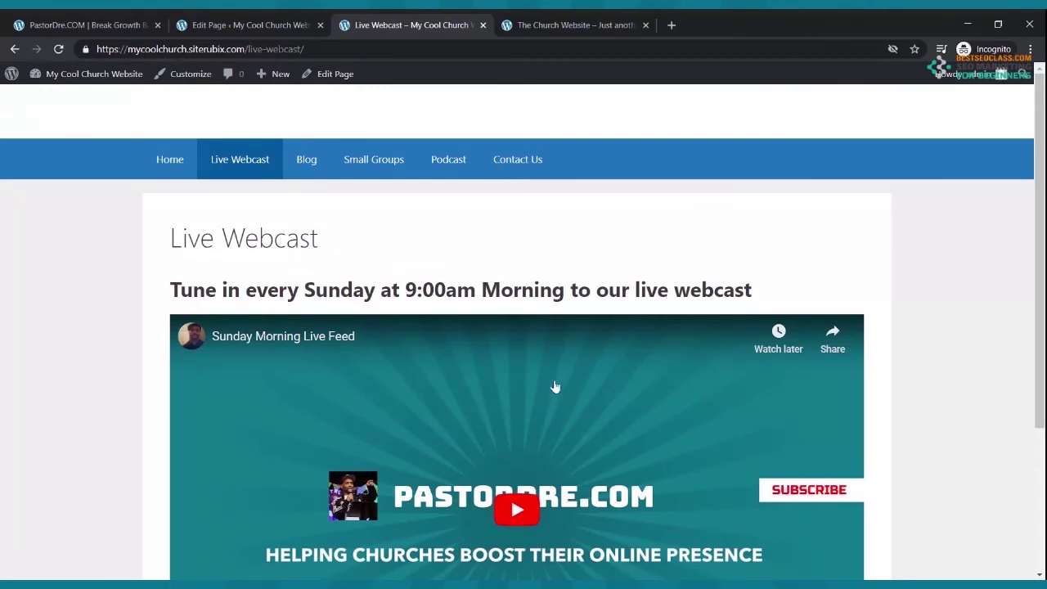
scroll(556, 411, "down", 1)
scroll(556, 413, "up", 1)
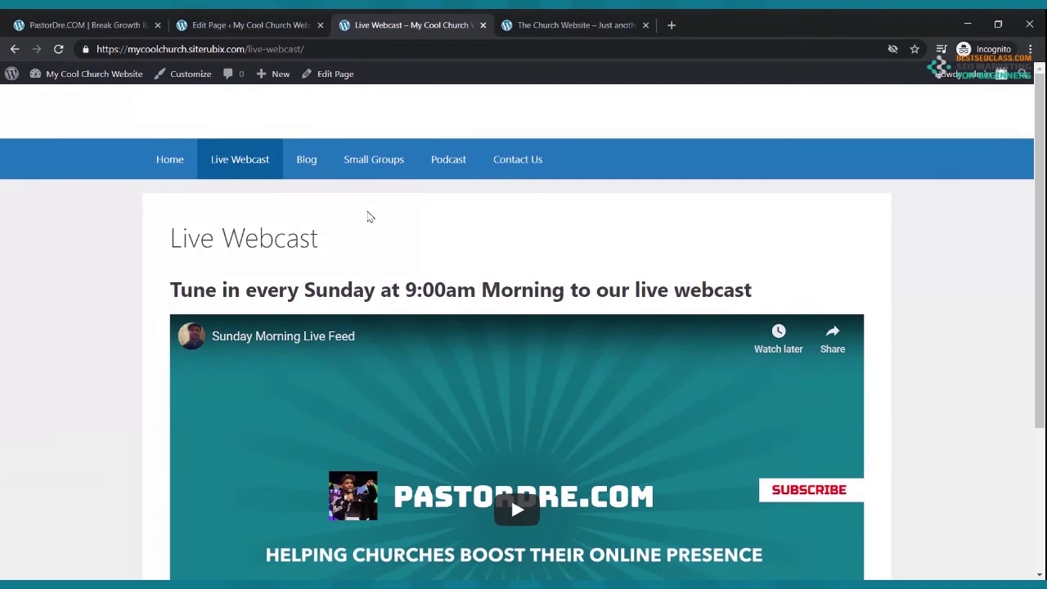
scroll(453, 205, "down", 3)
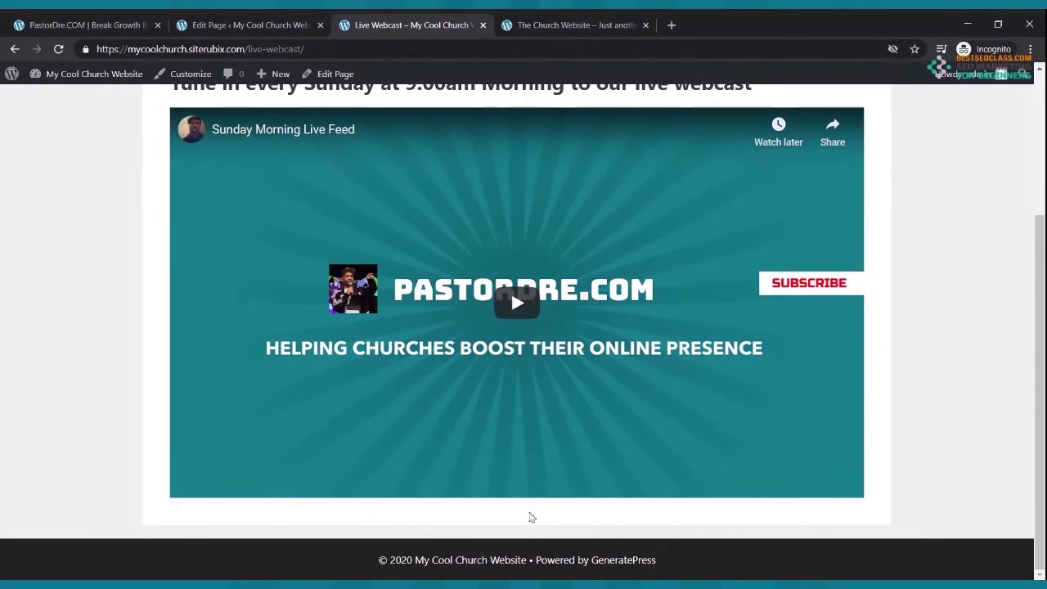
scroll(529, 510, "up", 3)
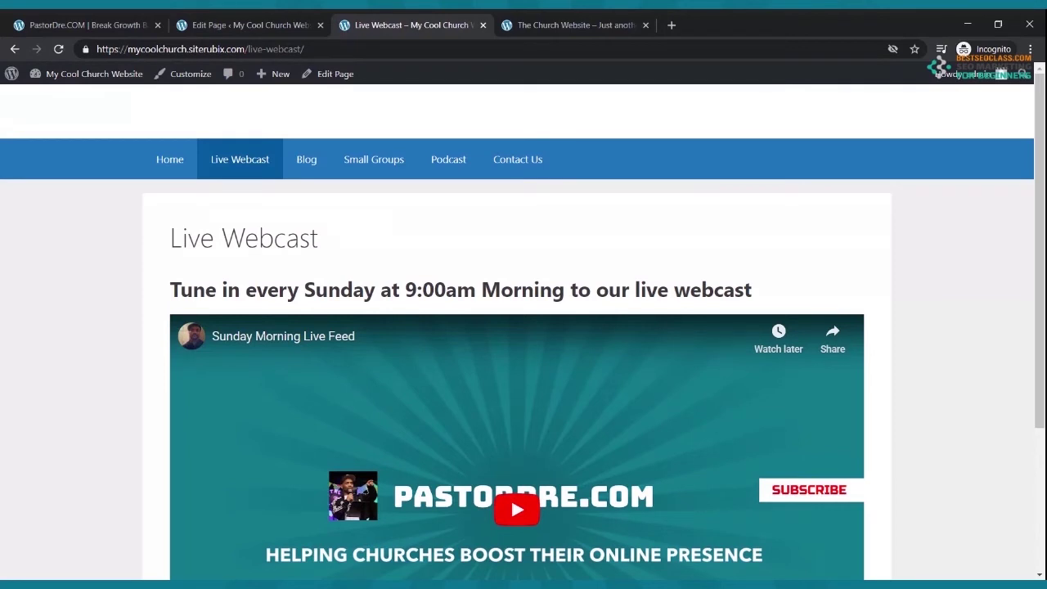
- Follow the home page's Live Webcast YouTube link to the webcast page, then return to Home
left_click(169, 159)
scroll(450, 245, "down", 7)
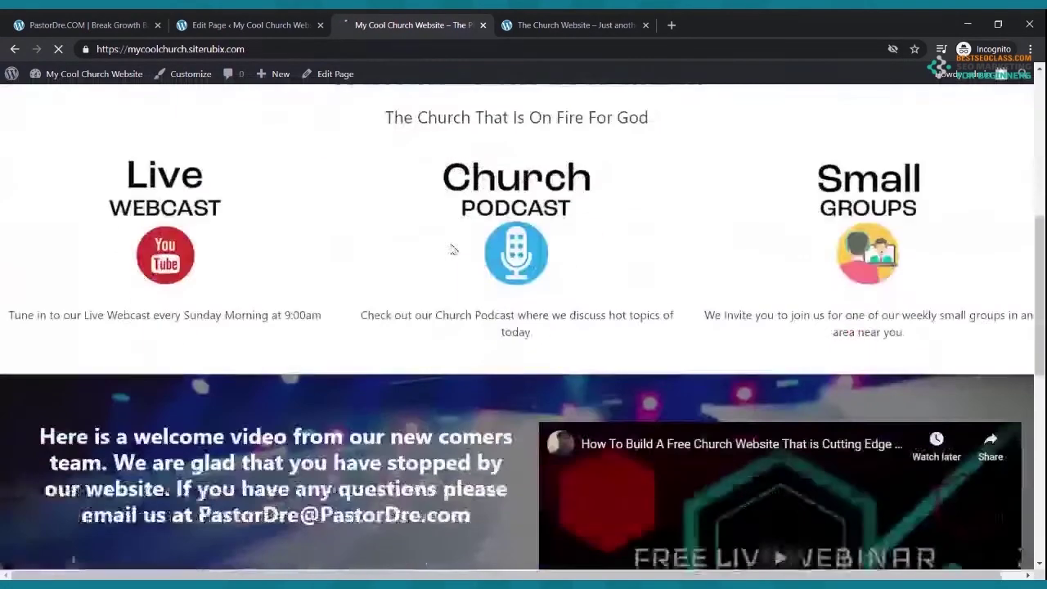
scroll(449, 248, "down", 2)
scroll(448, 248, "up", 4)
left_click(167, 350)
scroll(327, 278, "down", 3)
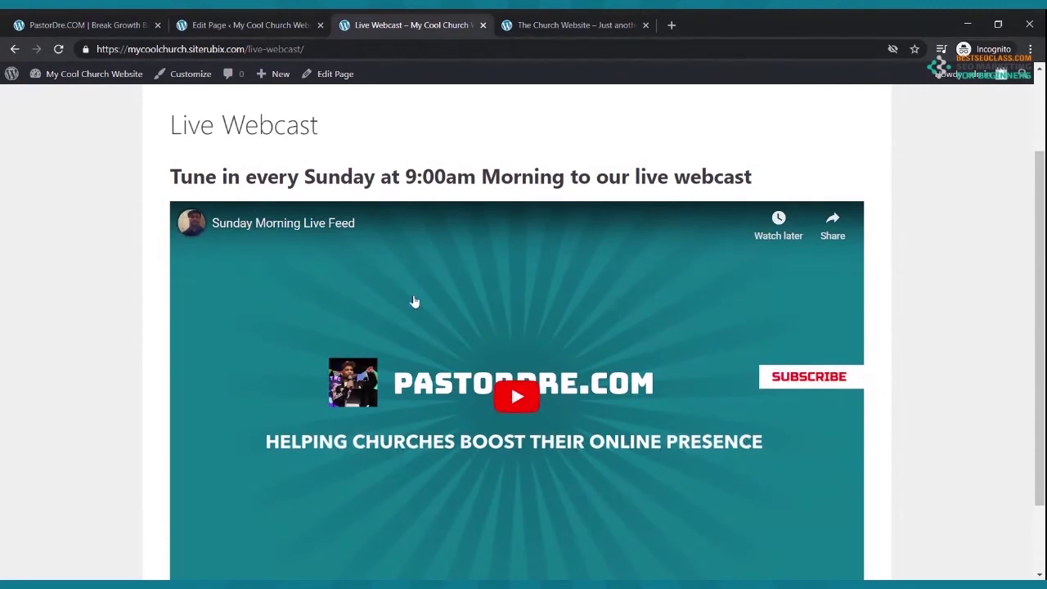
scroll(385, 272, "up", 3)
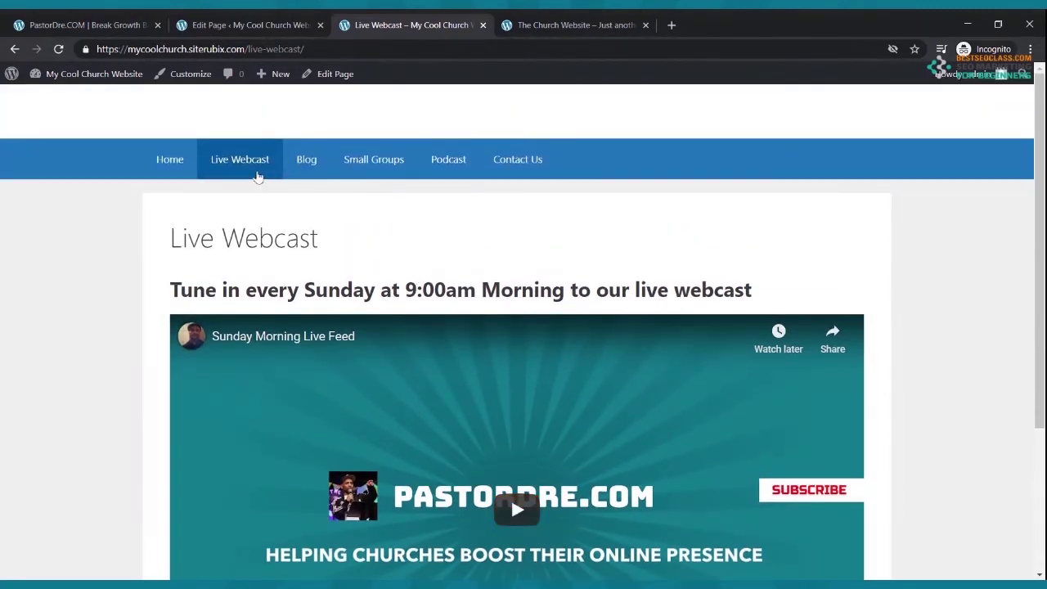
left_click(175, 164)
scroll(335, 211, "down", 9)
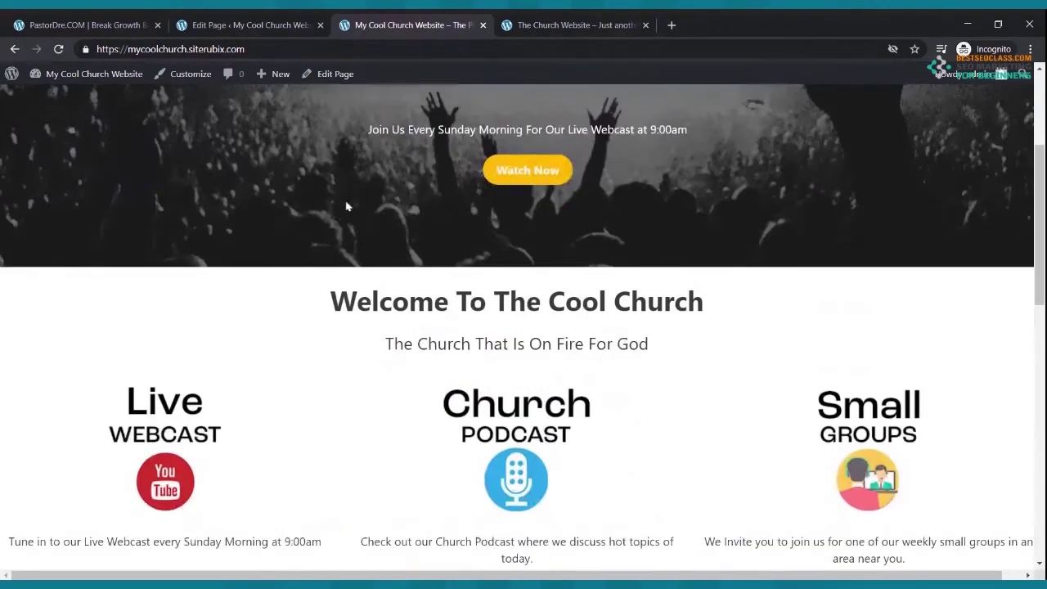
scroll(347, 201, "up", 10)
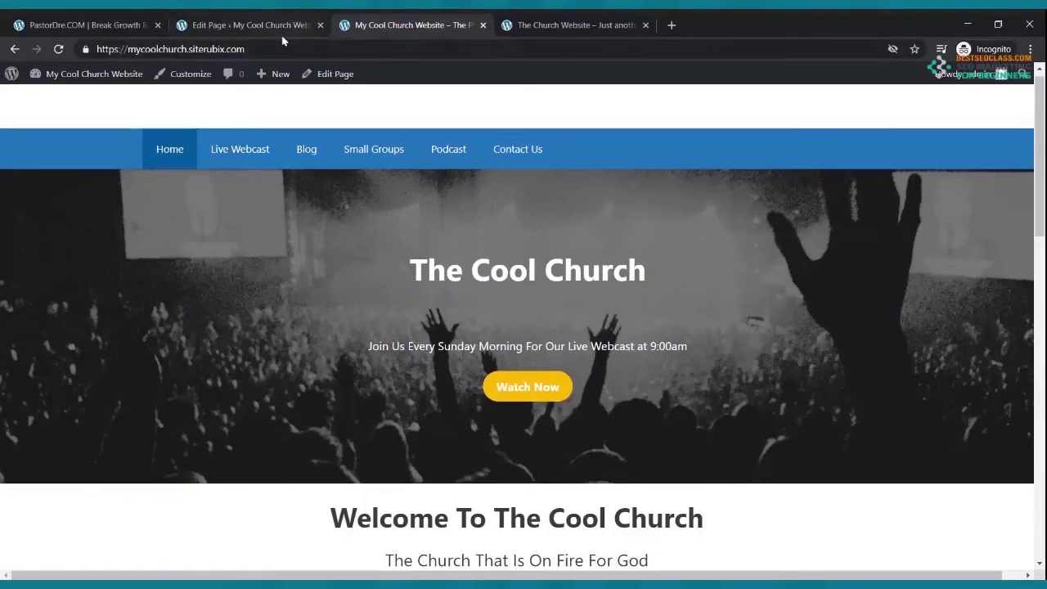
- Move the sample Hello world! post to the trash from the Posts list
left_click(278, 31)
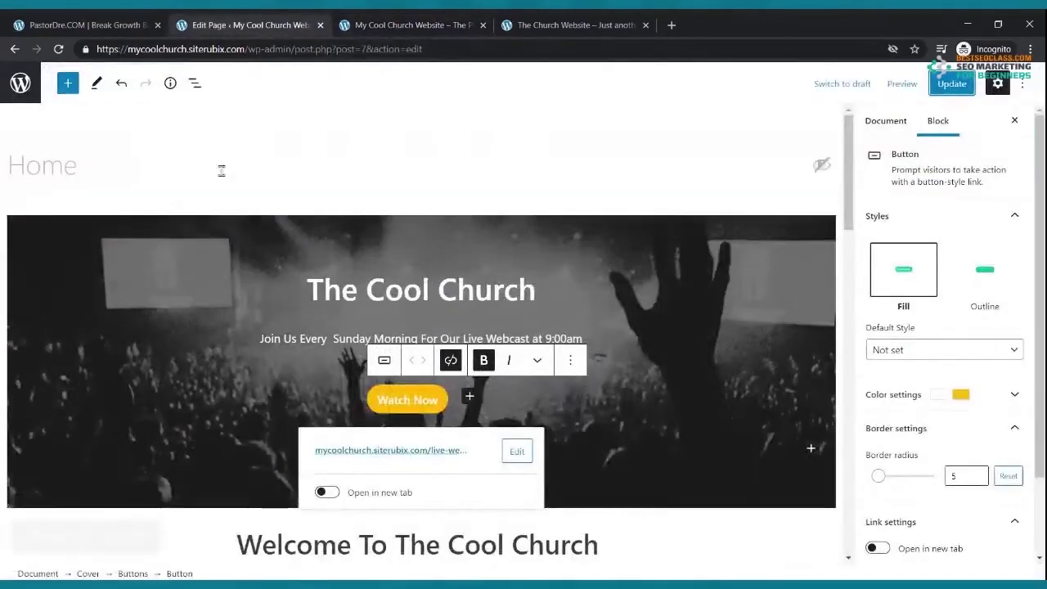
left_click(15, 54)
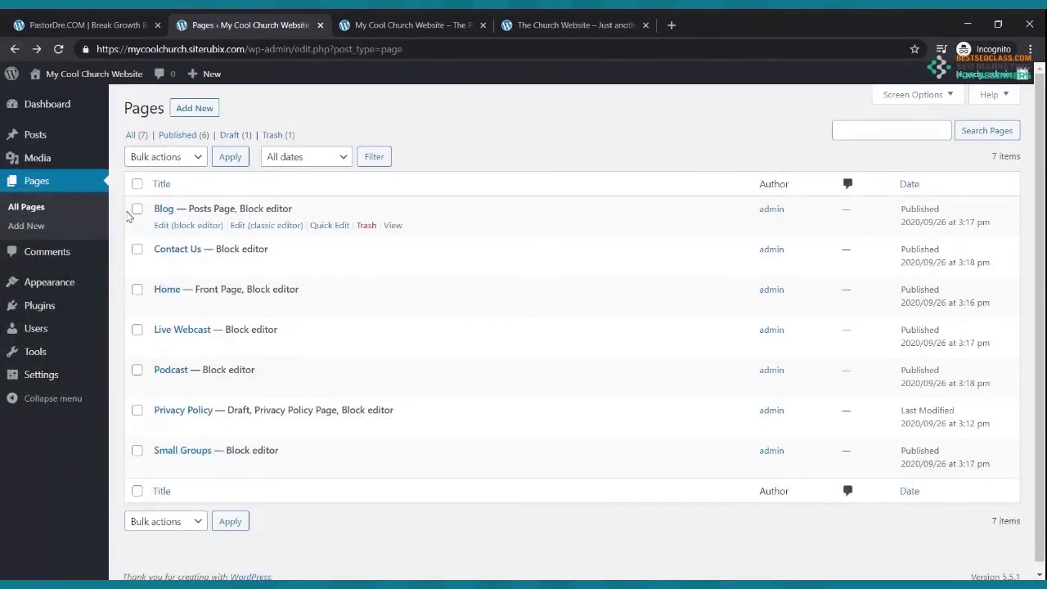
left_click(45, 138)
mouse_move(171, 227)
left_click(360, 226)
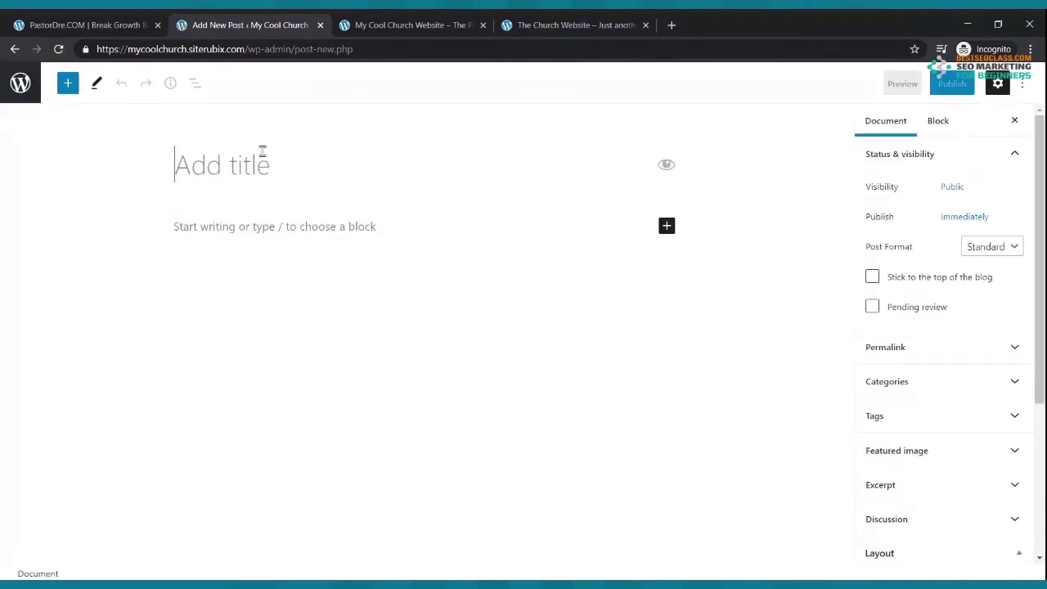
- Title the post 'My Churches First Blog' and write 'Hello everyone thank you for stopping by our blog.'
type("My c")
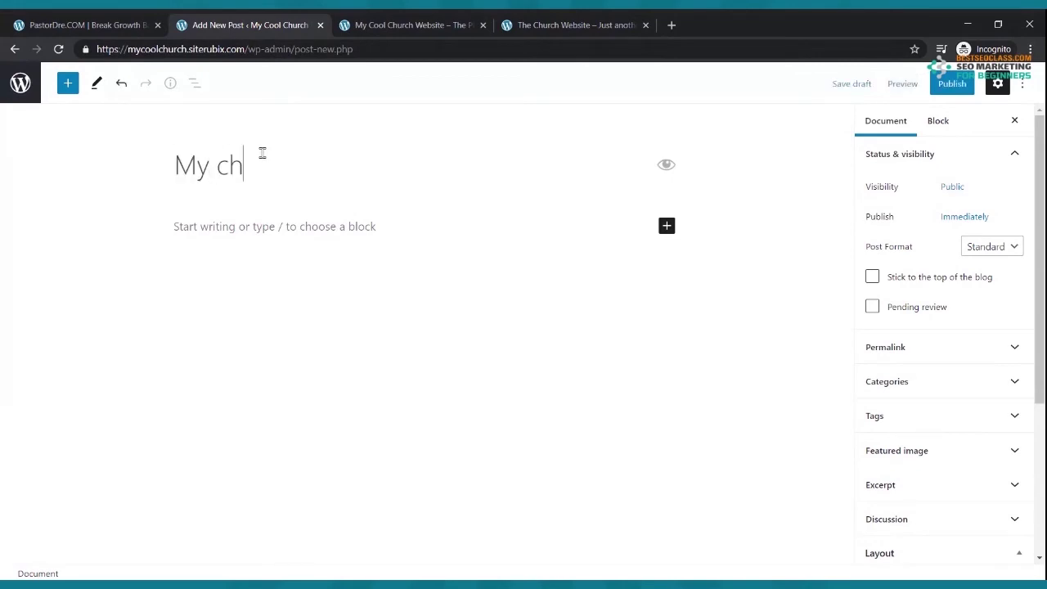
key("BackSpace")
type("Churches First bl")
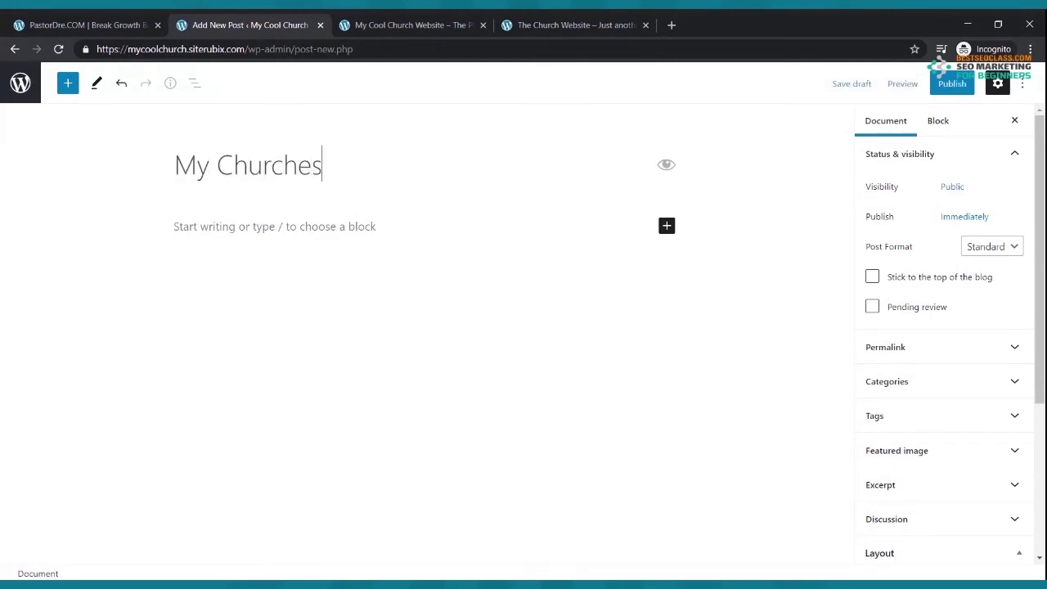
key("BackSpace")
key("BackSpace")
type("Blog")
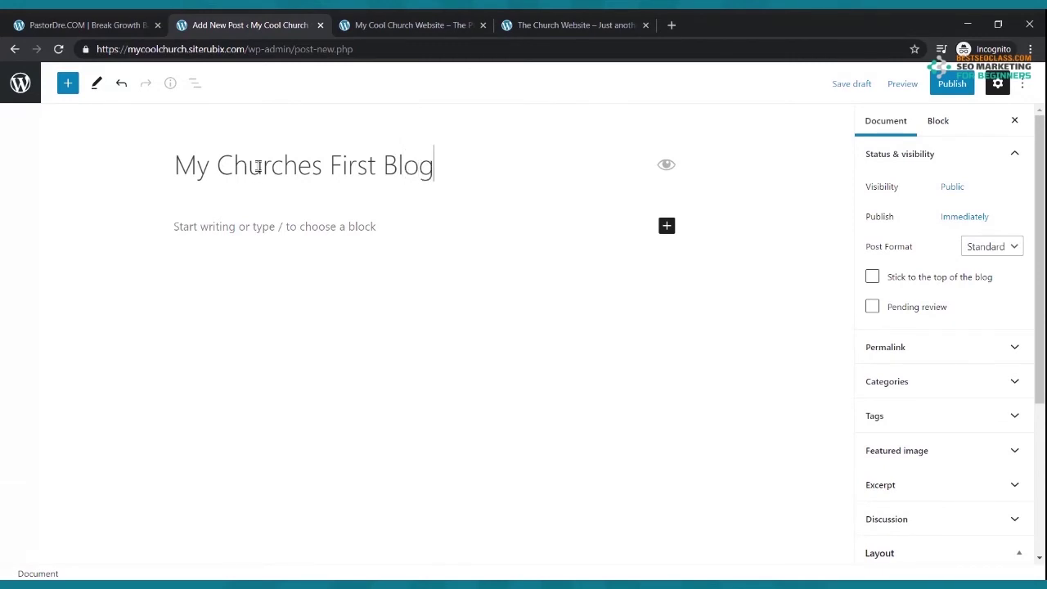
left_click(232, 228)
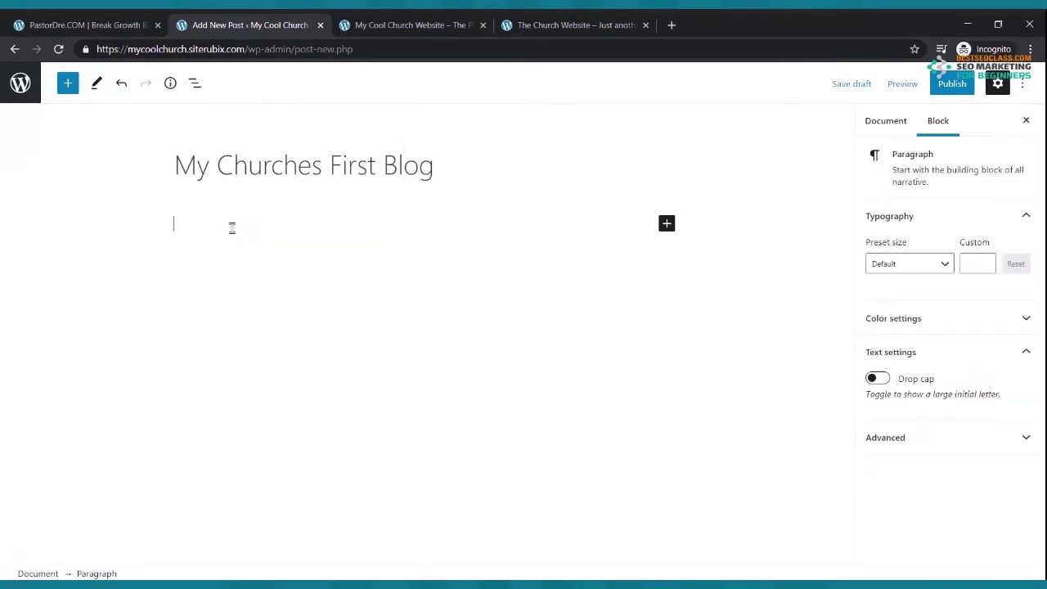
type("Hello everyone thank you fo")
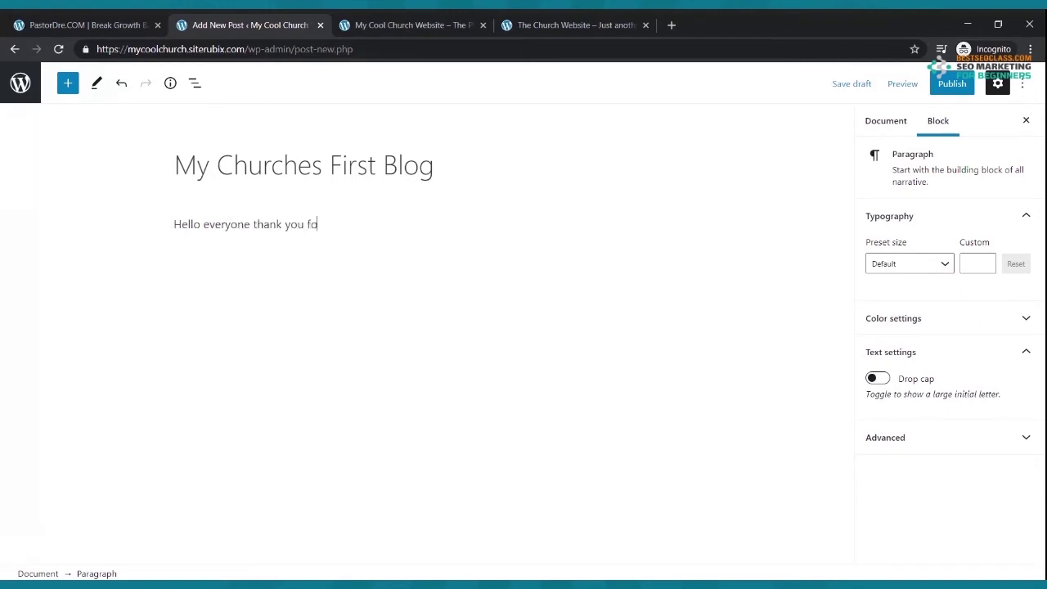
type("r stopping by our blog.")
key("Return")
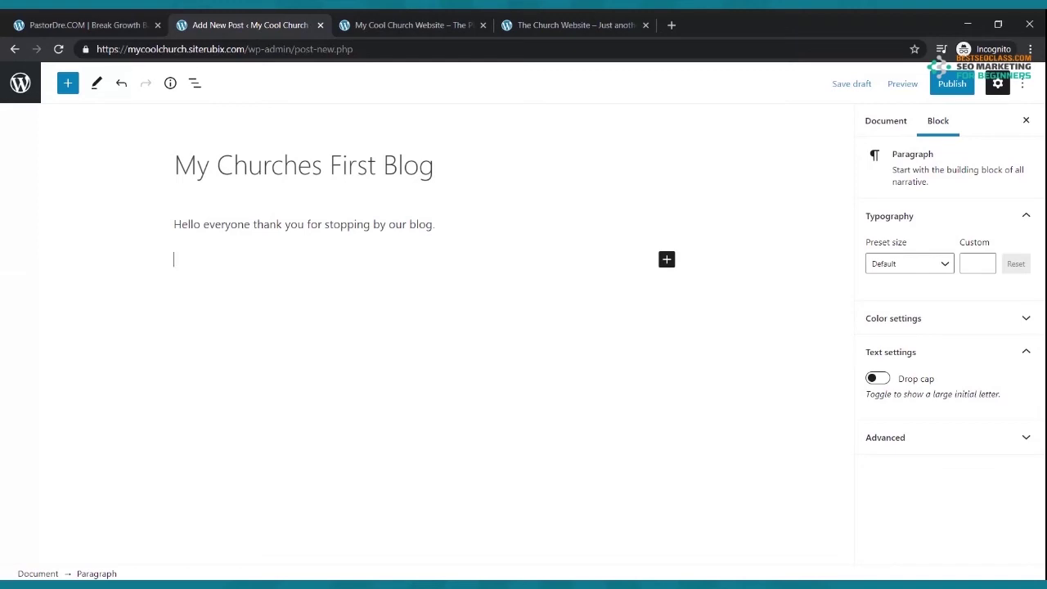
- Paste repeated copies of the greeting sentence into two paragraphs
left_click_drag(444, 229, 175, 230)
key("ctrl+c")
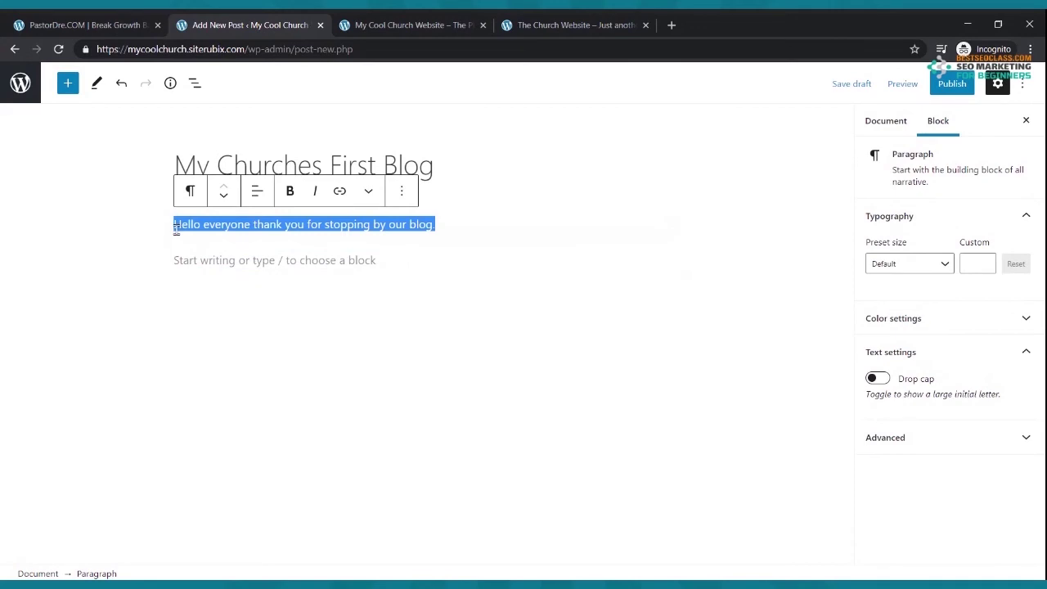
left_click(500, 228)
type(".")
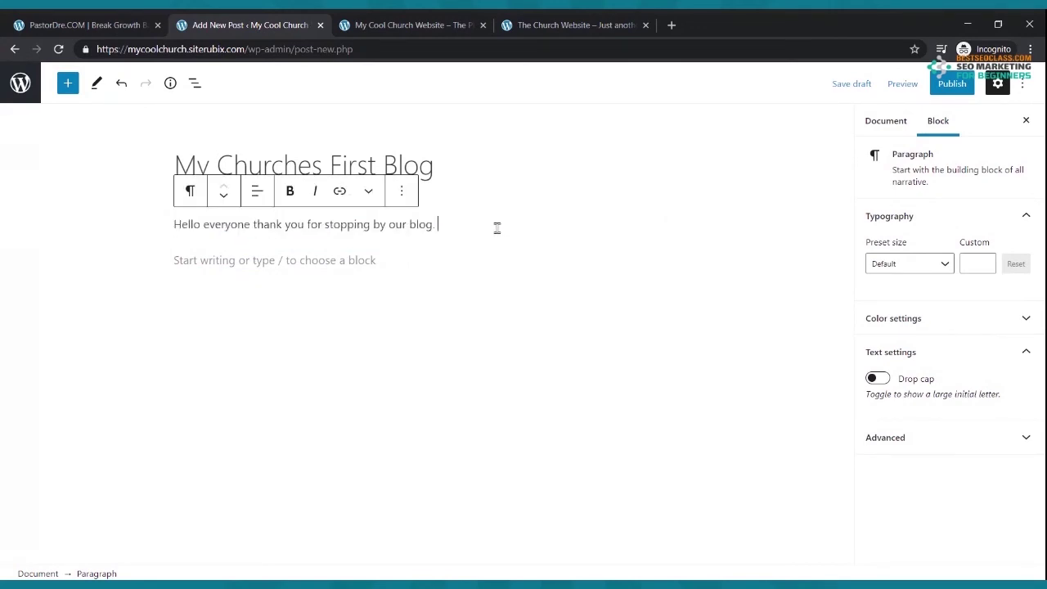
key("ctrl+v")
key("ctrl+v")
key("ctrl+v")
key("ctrl+v")
key("ctrl+v")
key("ctrl+v")
key("ctrl+v")
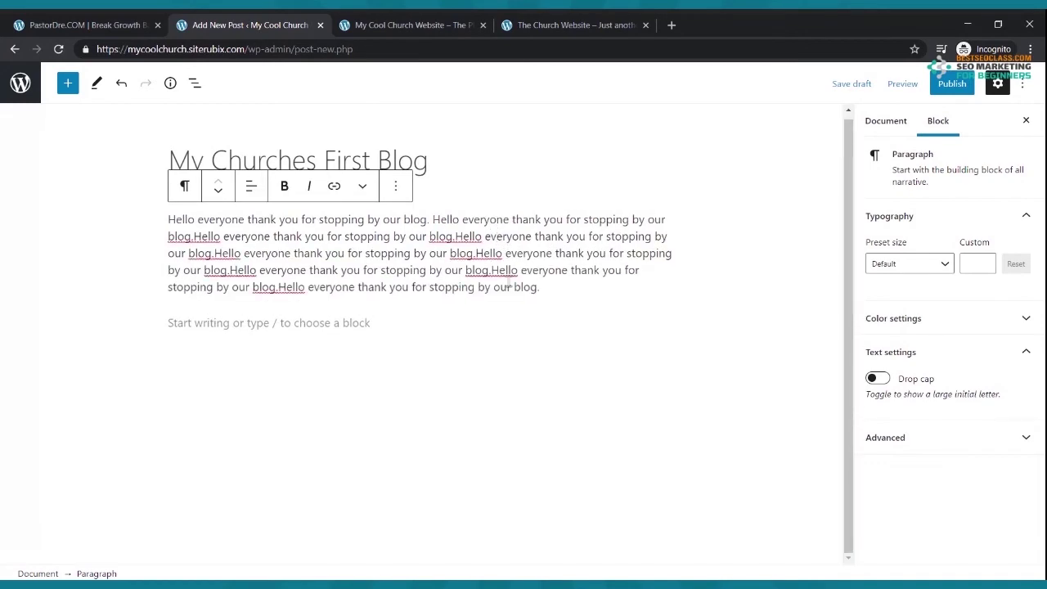
key("Return")
key("ctrl+v")
key("ctrl+v")
key("ctrl+v")
key("ctrl+v")
key("ctrl+v")
key("ctrl+v")
key("ctrl+v")
key("ctrl+v")
key("ctrl+v")
key("ctrl+v")
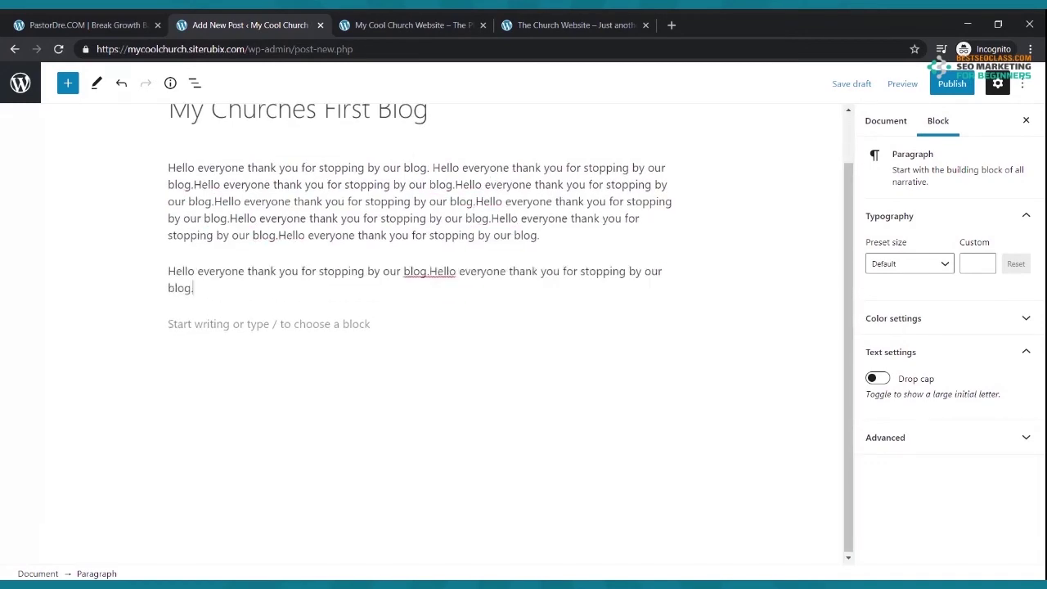
key("ctrl+v")
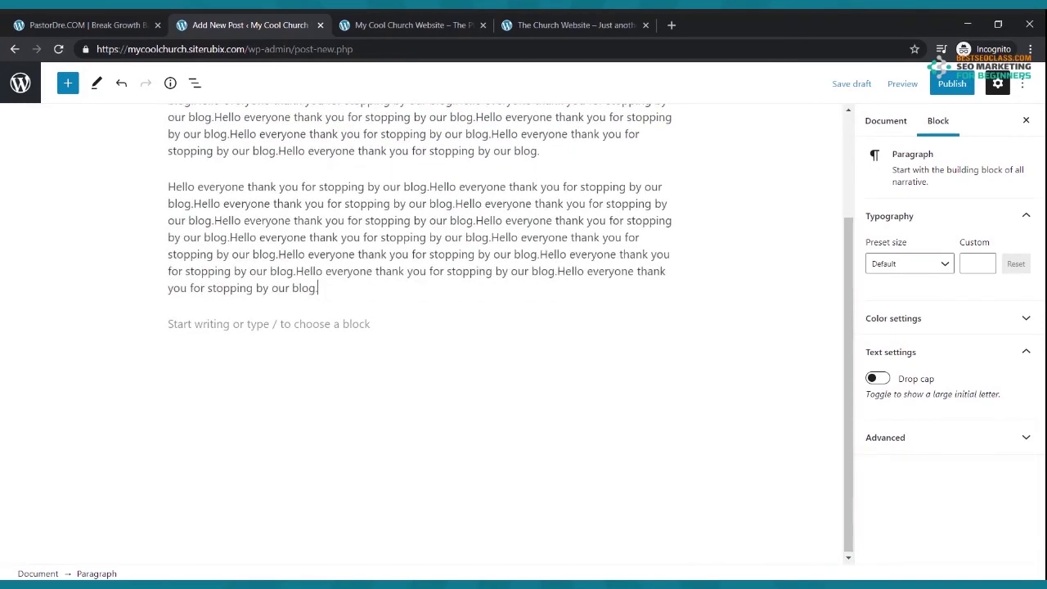
scroll(509, 279, "up", 2)
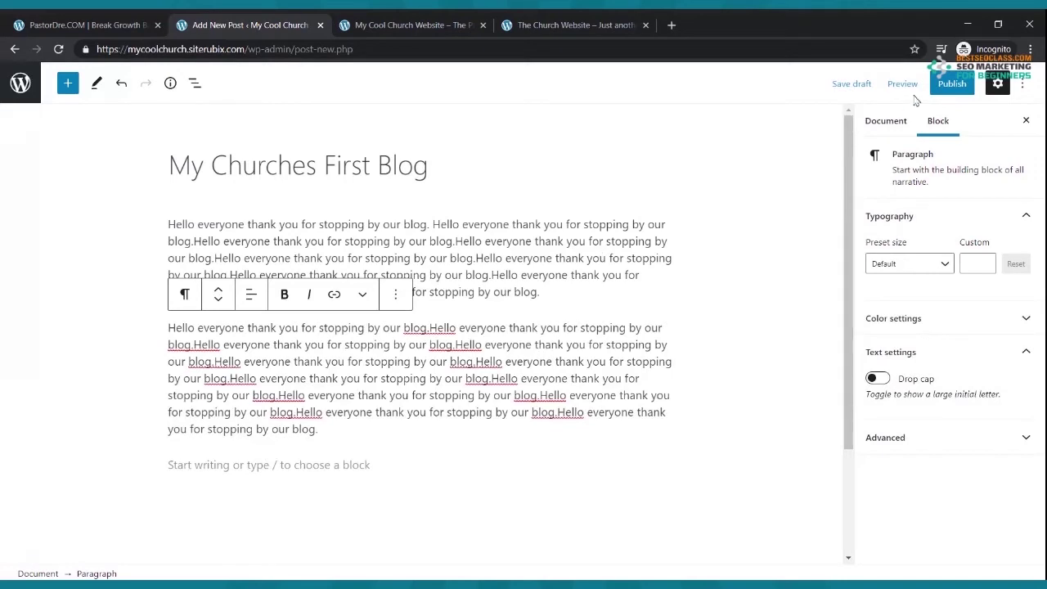
left_click(951, 85)
- Publish the post, view it on the live Blog page and its own page, then return to Posts
left_click(921, 87)
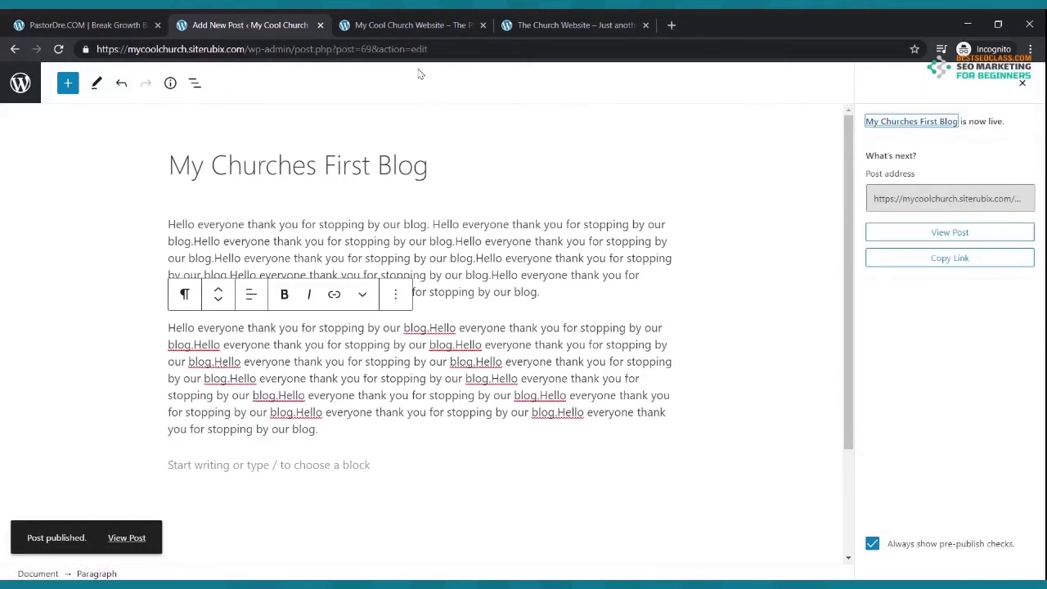
left_click(384, 26)
left_click(311, 160)
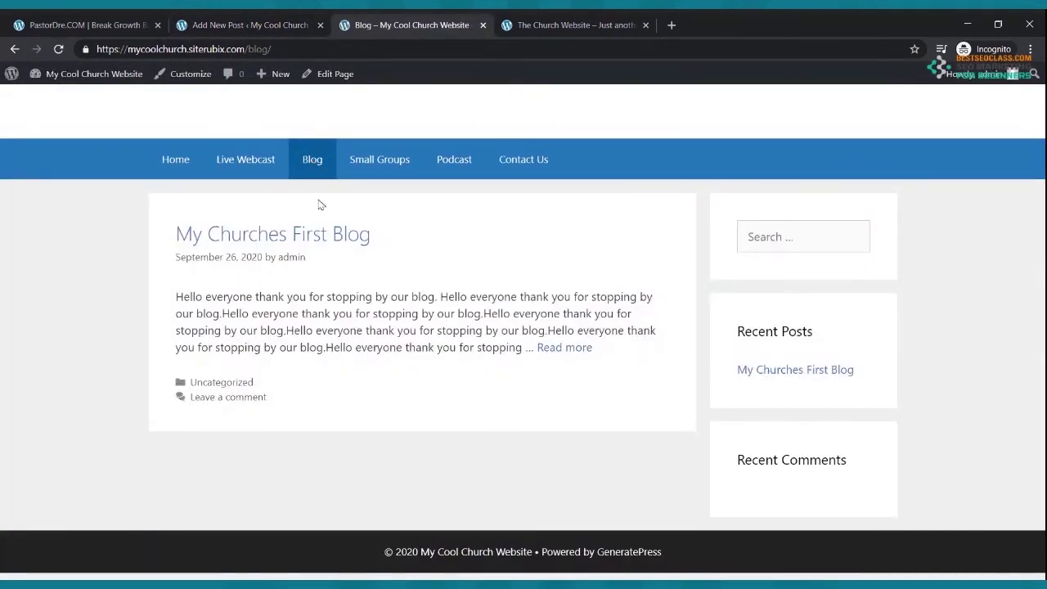
left_click(542, 348)
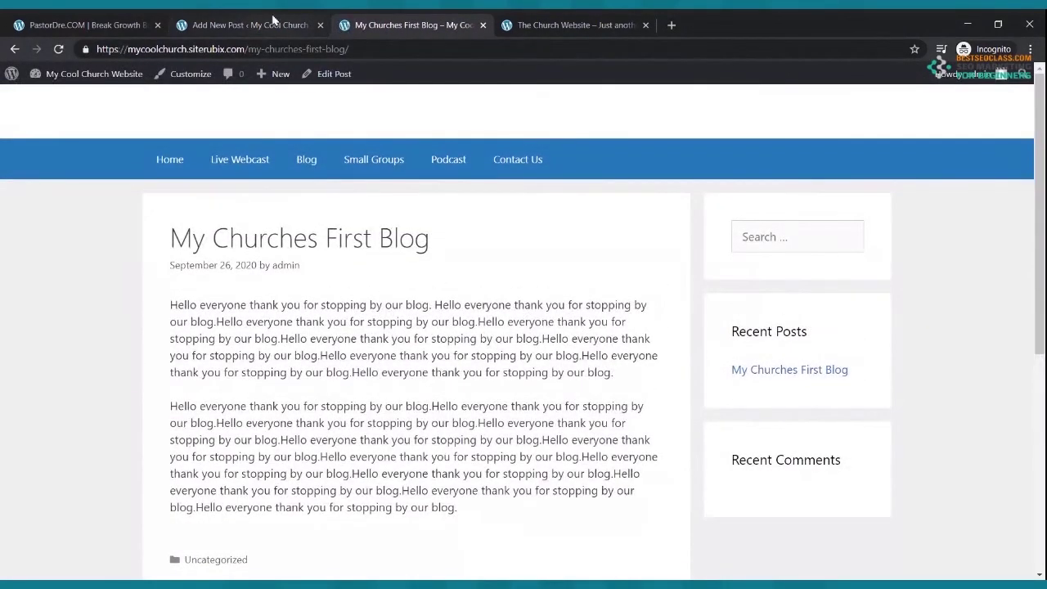
left_click(277, 24)
left_click(14, 49)
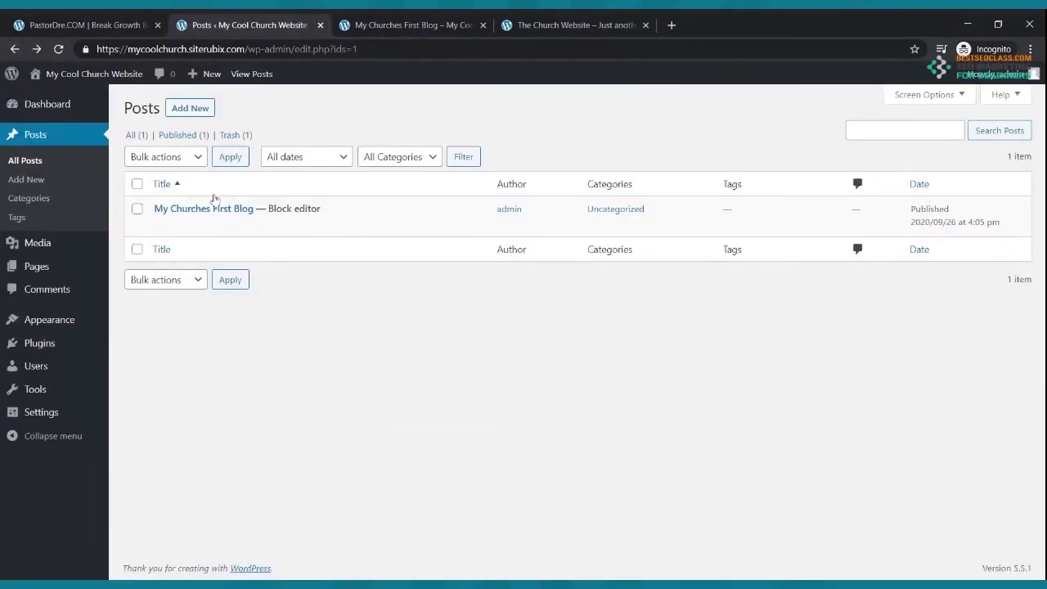
- Start a new post titled 'Read This Powerful Testimony'
left_click(181, 114)
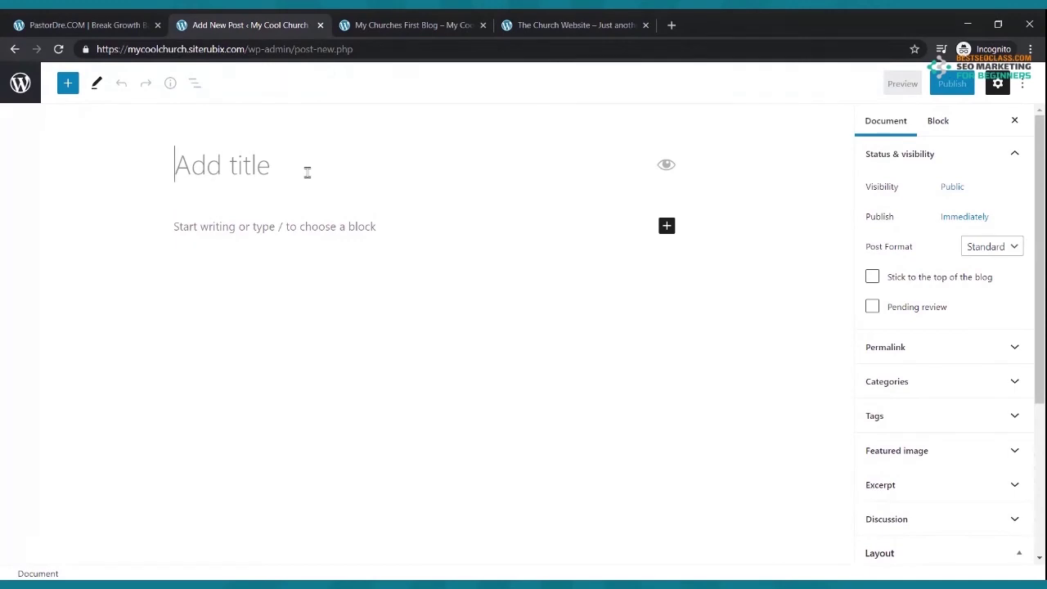
type("H")
key("BackSpace")
type("Read Thi P")
key("BackSpace")
key("BackSpace")
type("s Powerful ")
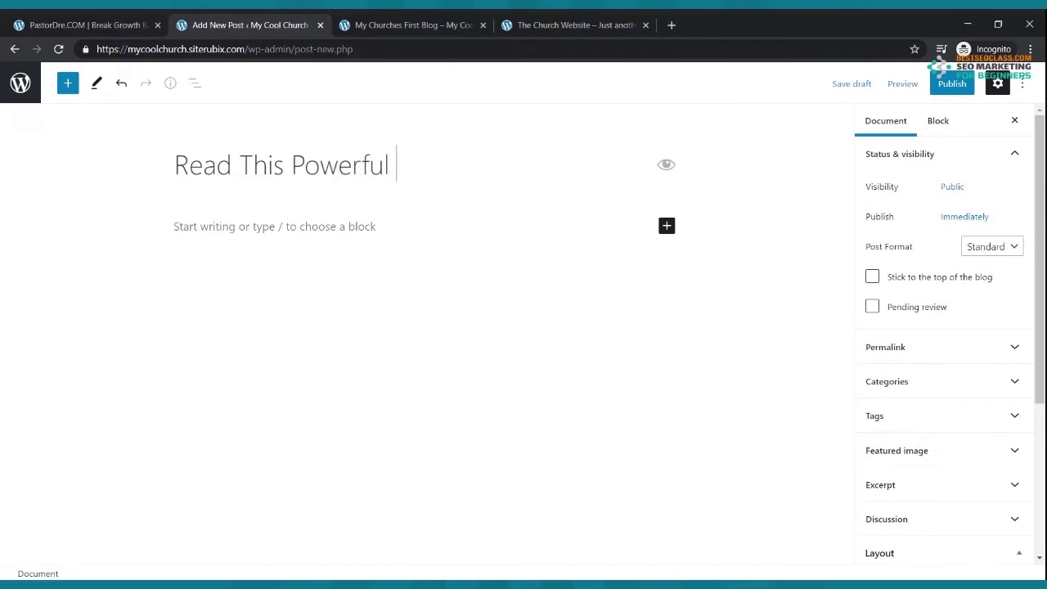
type("Testimony")
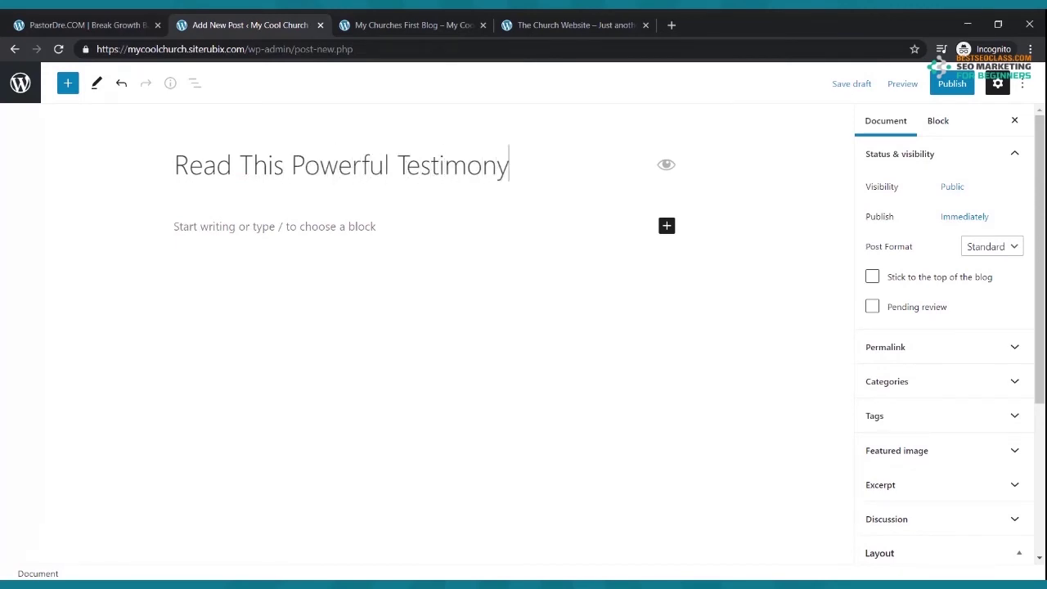
- Write the sentence about a young man changed from drug addiction by the Power of God
left_click(297, 226)
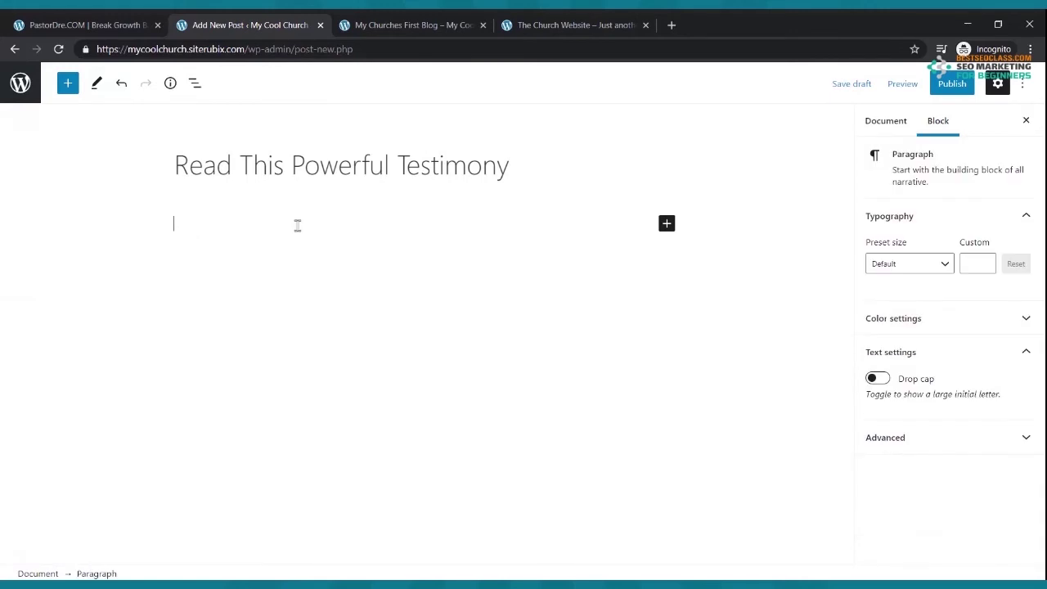
type("Here is a ")
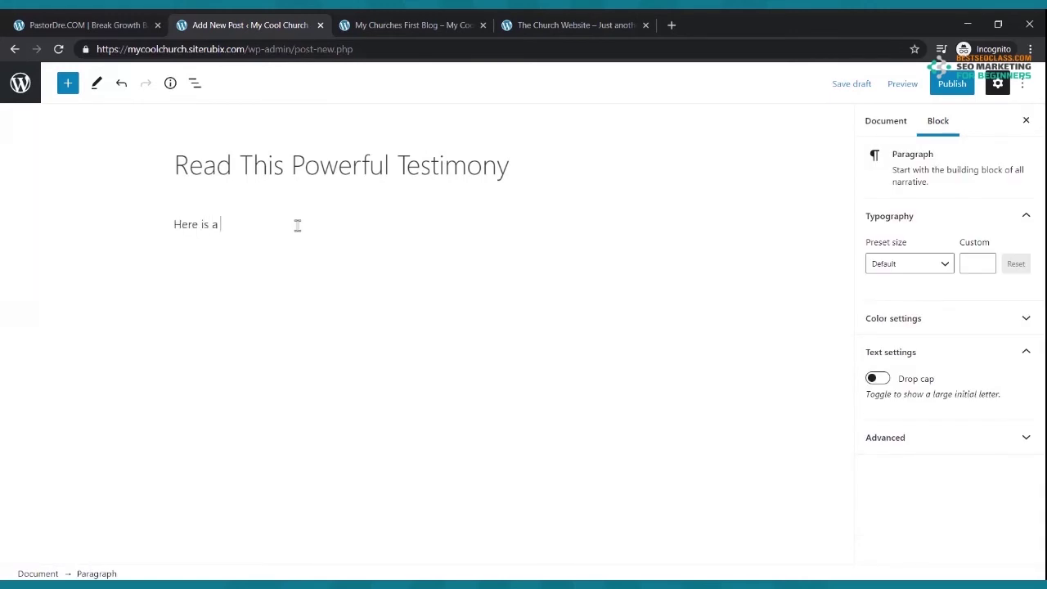
type("powerful testimony of a young man tthat")
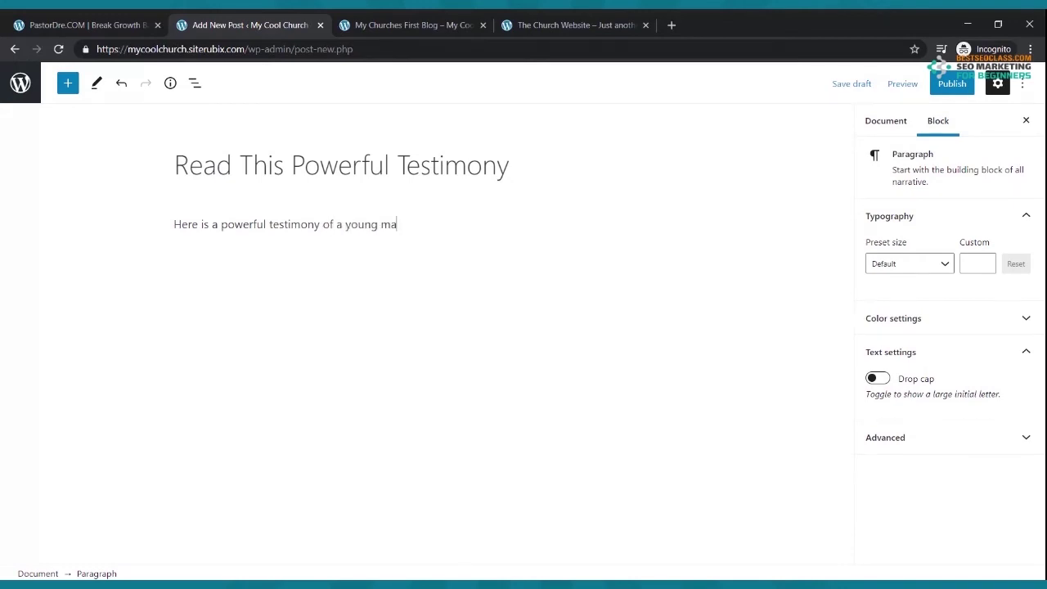
key("BackSpace")
type("hat hav")
type(" been cha")
key("BackSpace")
key("BackSpace")
type("has been changed from a life")
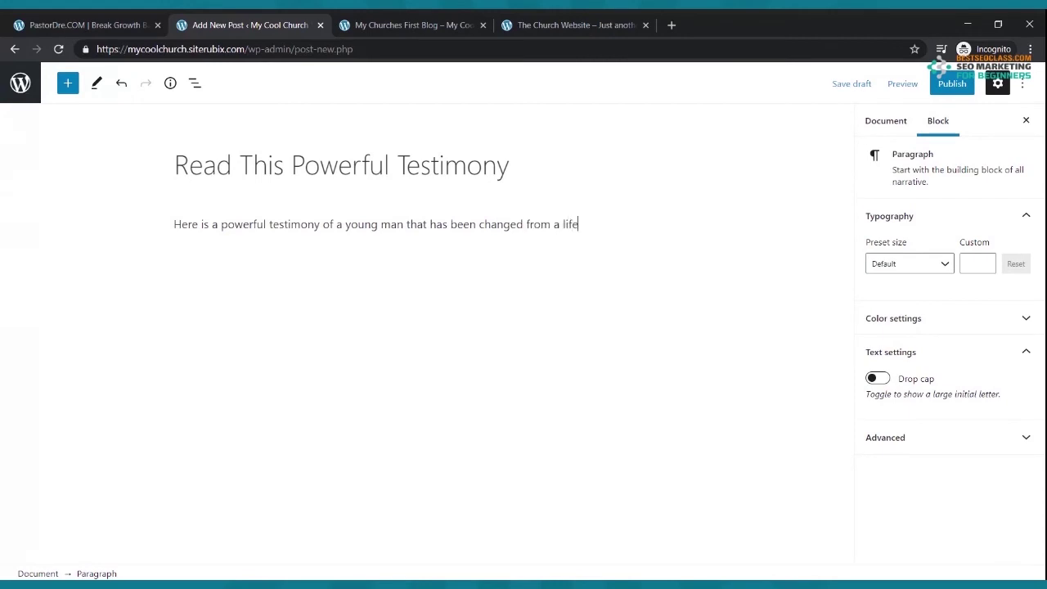
type(" of drug addiction by t")
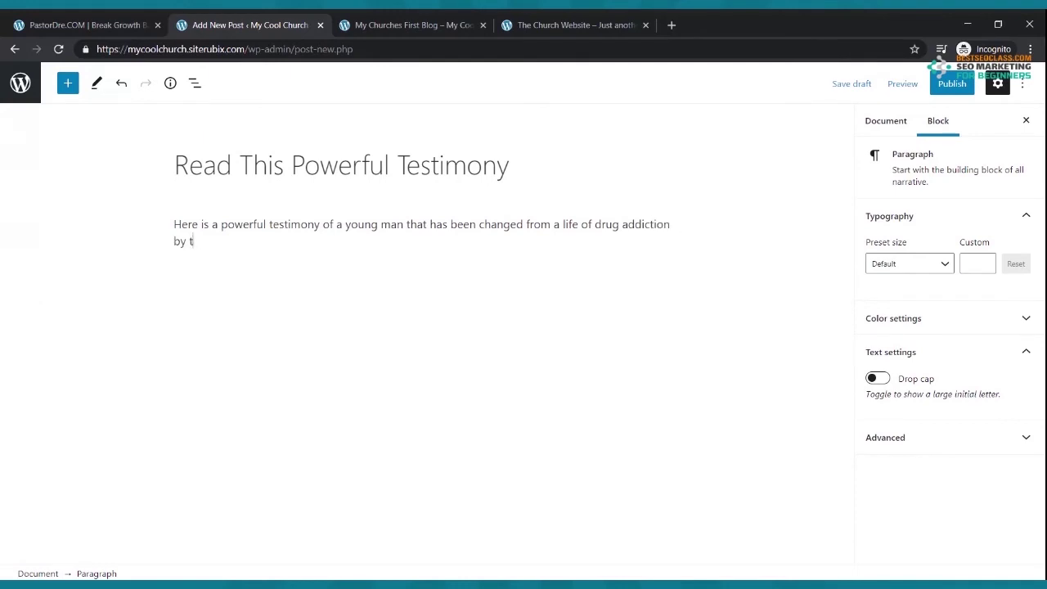
type("he Power of God.")
key("Return")
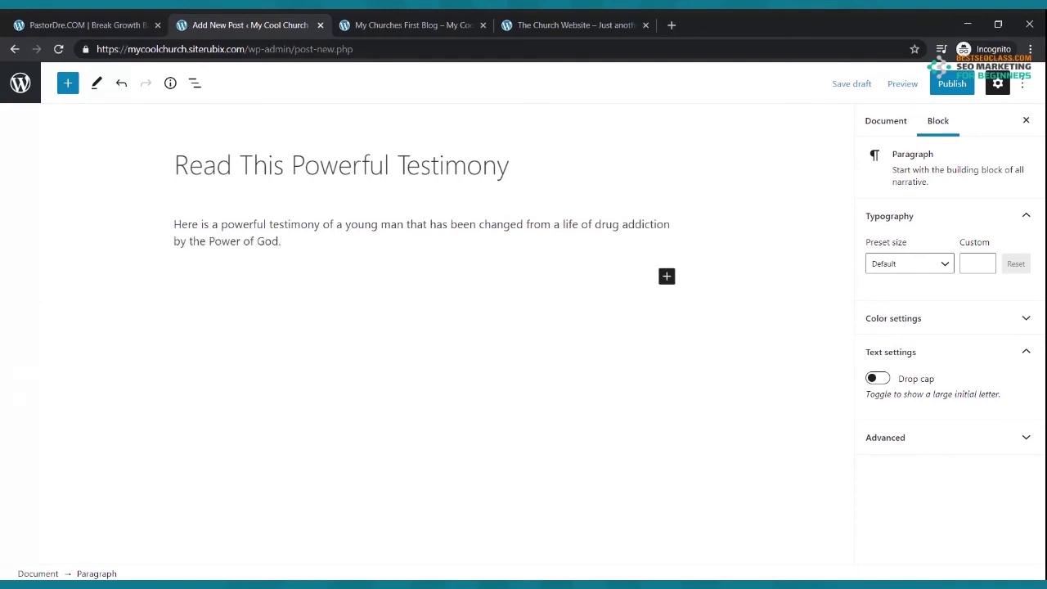
- Paste repeated copies of the testimony sentence into further paragraphs
left_click_drag(296, 246, 155, 226)
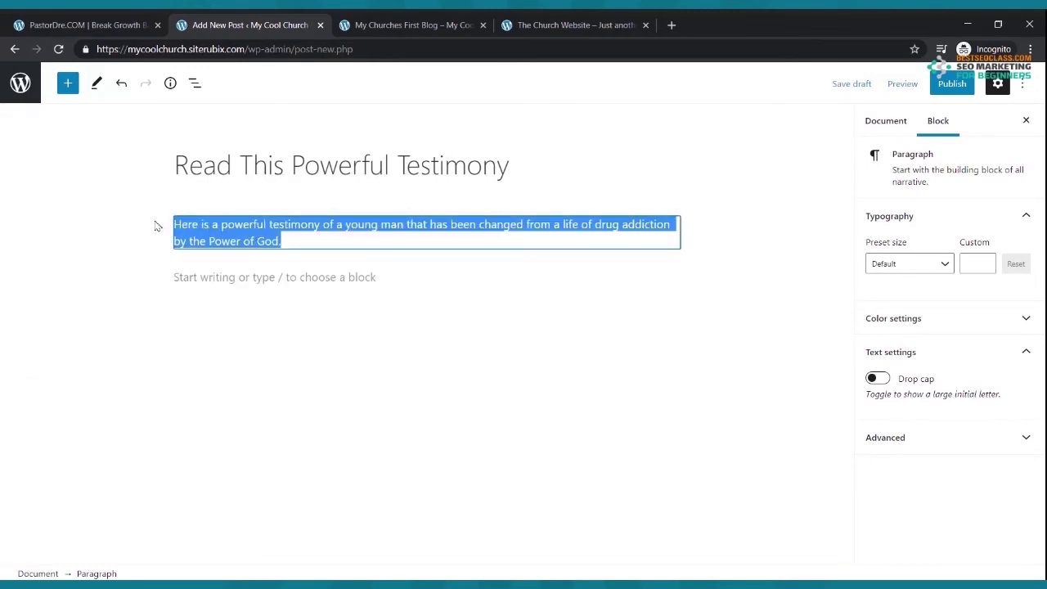
left_click(186, 272)
key("ctrl+v")
key("ctrl+v")
key("ctrl+v")
key("ctrl+v")
key("ctrl+v")
key("ctrl+v")
key("ctrl+v")
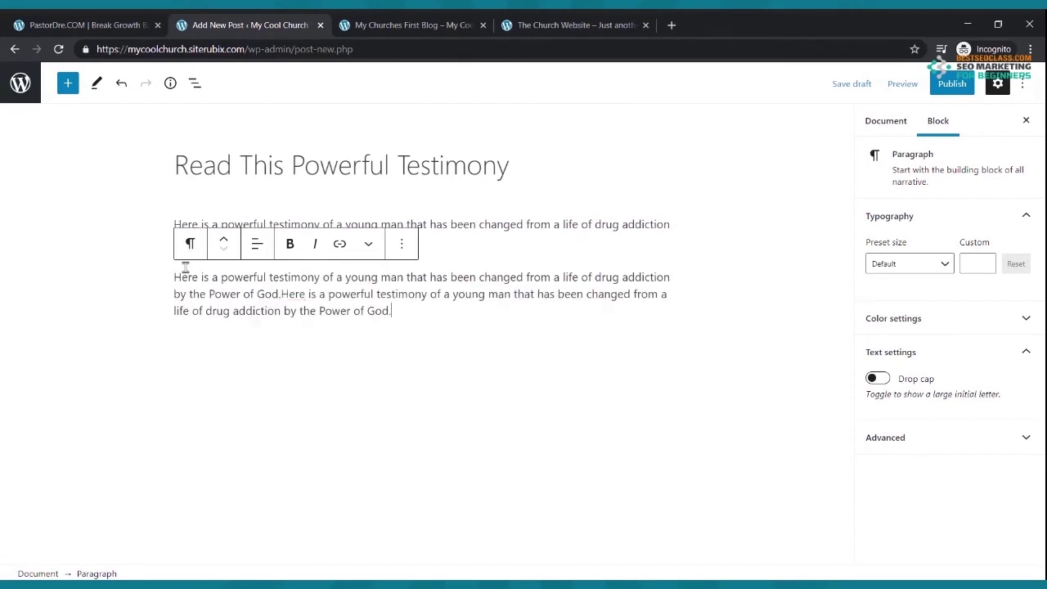
left_click(363, 434)
key("ctrl+v")
key("ctrl+v")
key("ctrl+v")
key("ctrl+v")
key("ctrl+v")
key("ctrl+v")
key("ctrl+v")
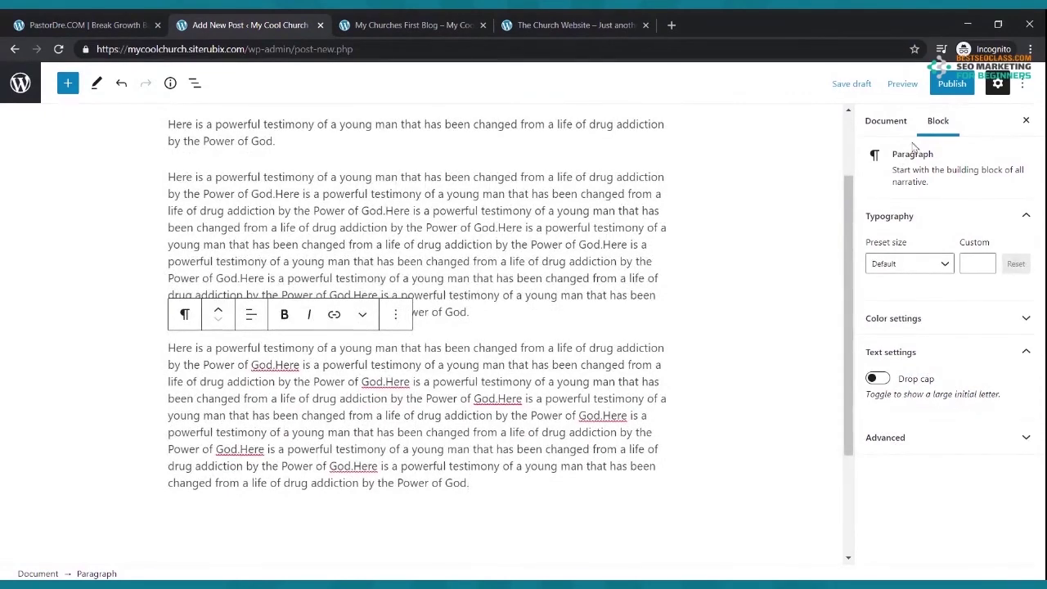
left_click(945, 89)
- Publish the testimony post, reload its live page, and return to the admin posts list
left_click(929, 92)
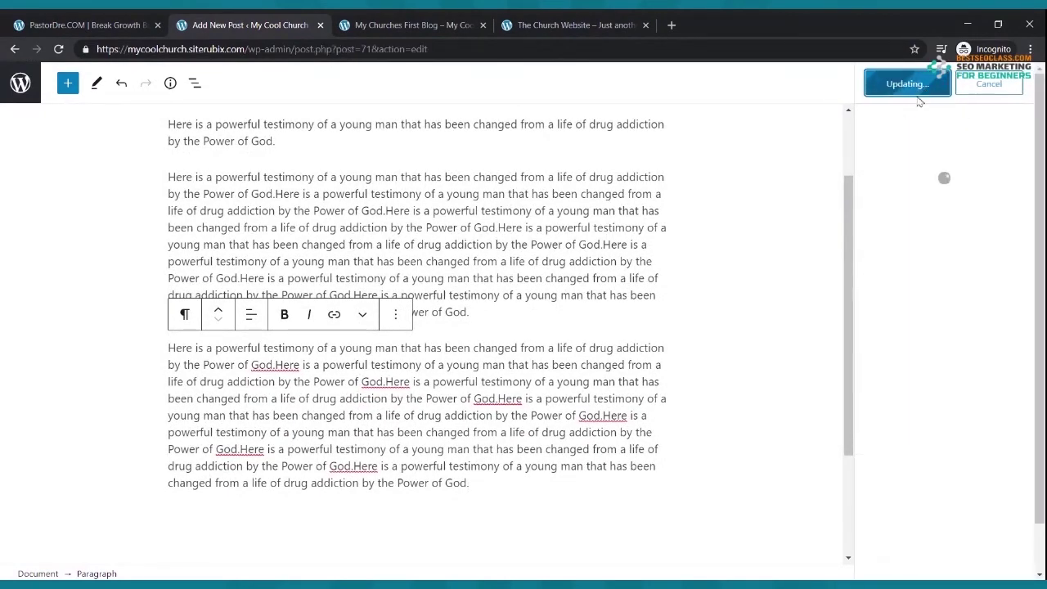
left_click(443, 24)
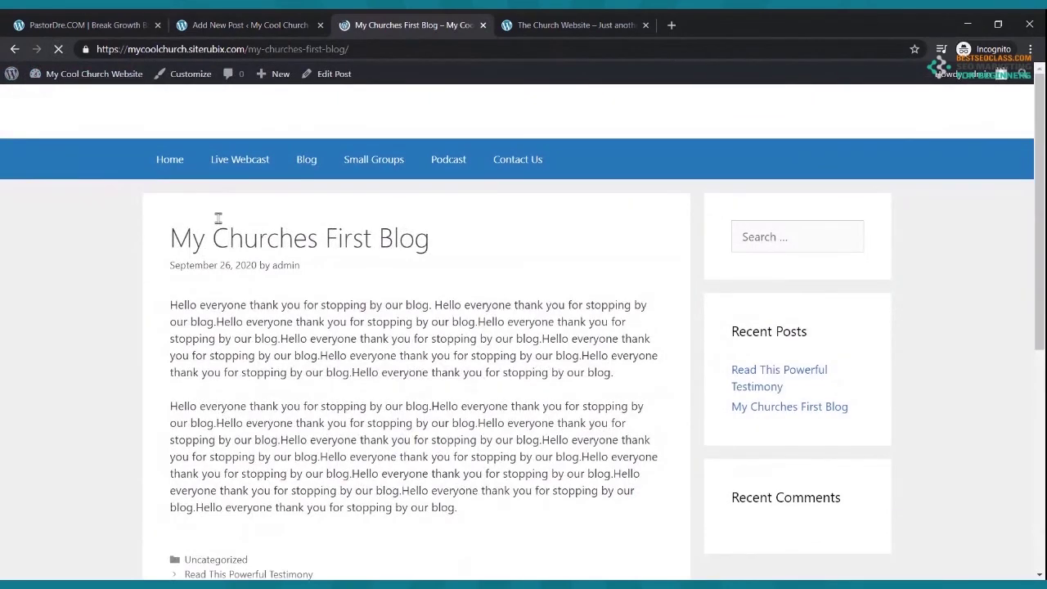
scroll(245, 237, "down", 3)
scroll(252, 238, "up", 3)
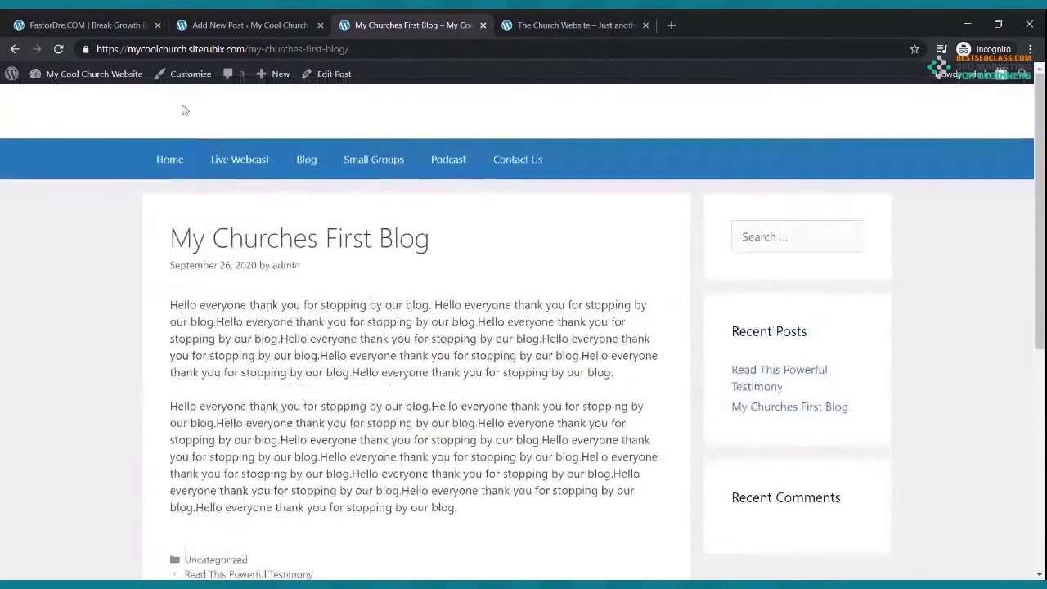
left_click(59, 49)
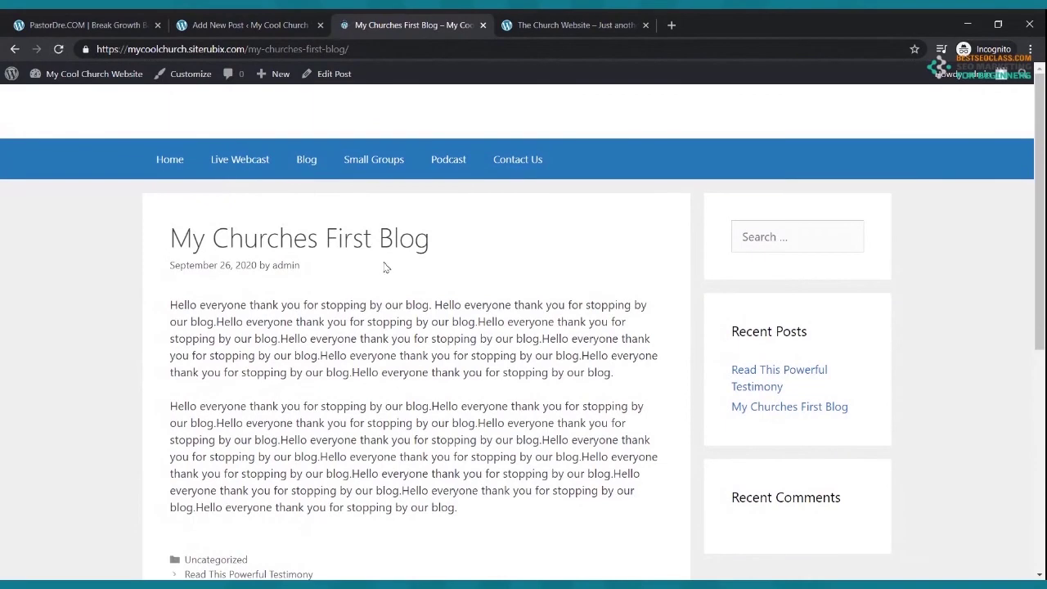
left_click(262, 24)
scroll(842, 188, "up", 2)
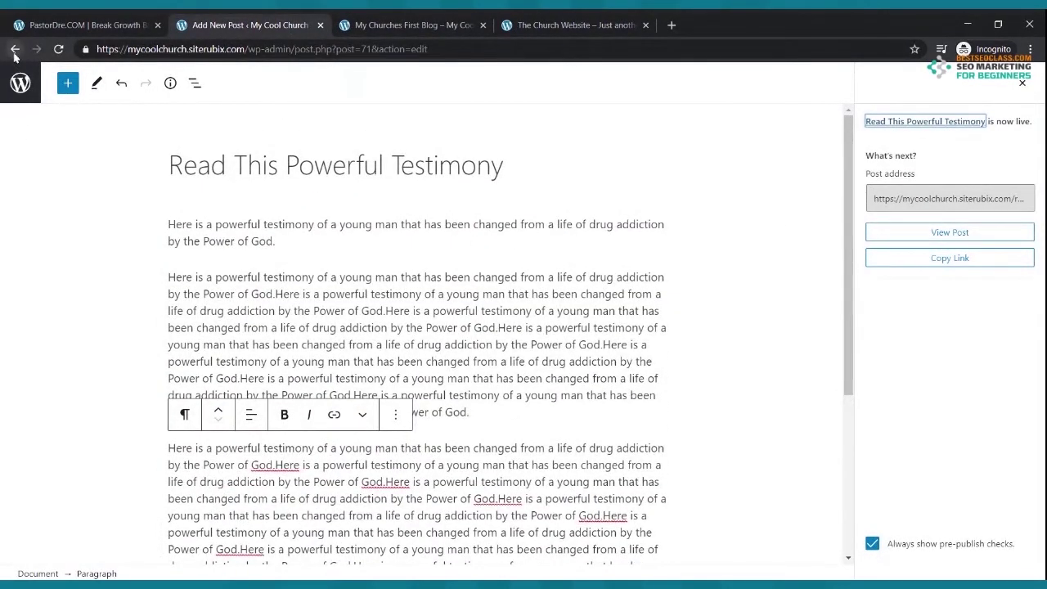
left_click(18, 80)
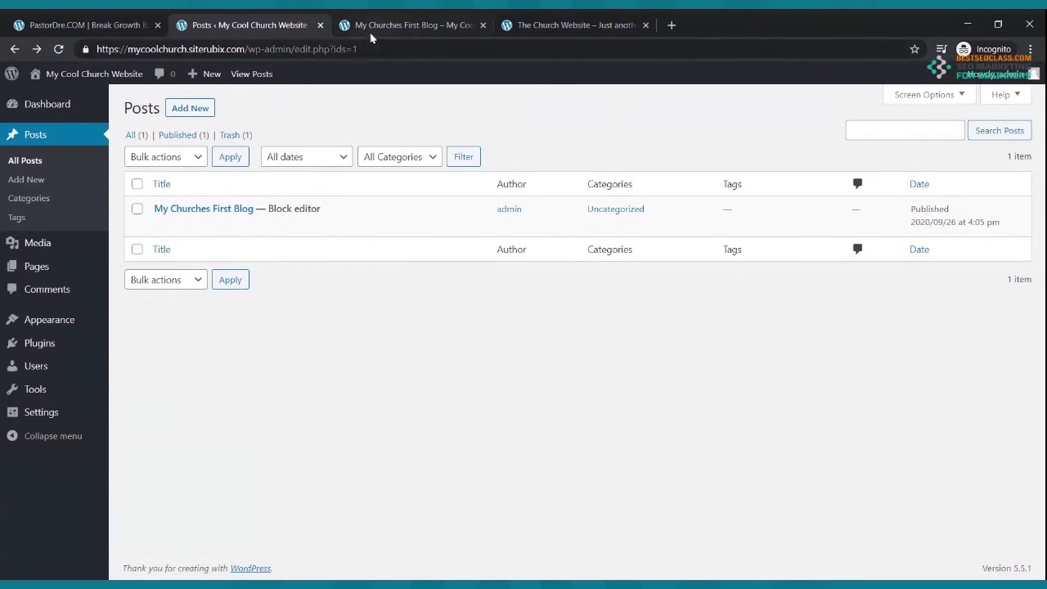
- Check the new post on the live Blog page, then view Home and return to admin
left_click(373, 25)
left_click(307, 159)
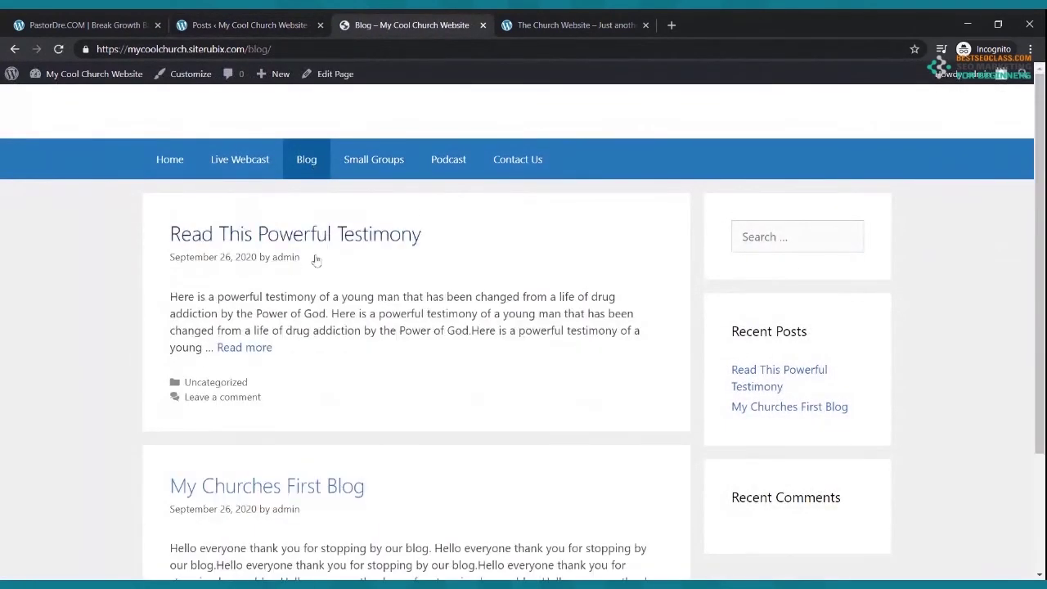
scroll(323, 245, "down", 2)
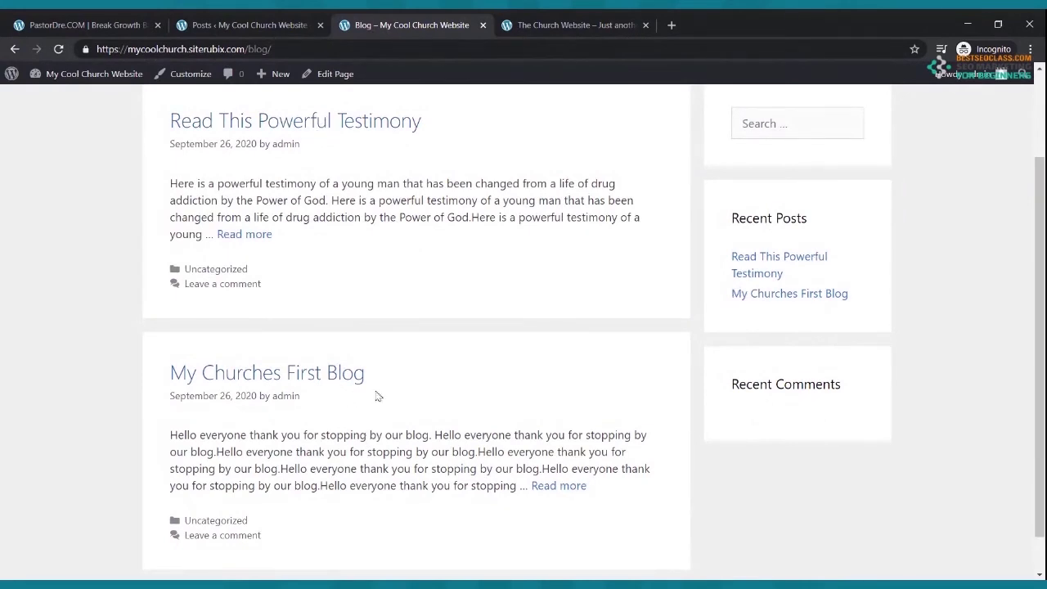
scroll(335, 388, "up", 2)
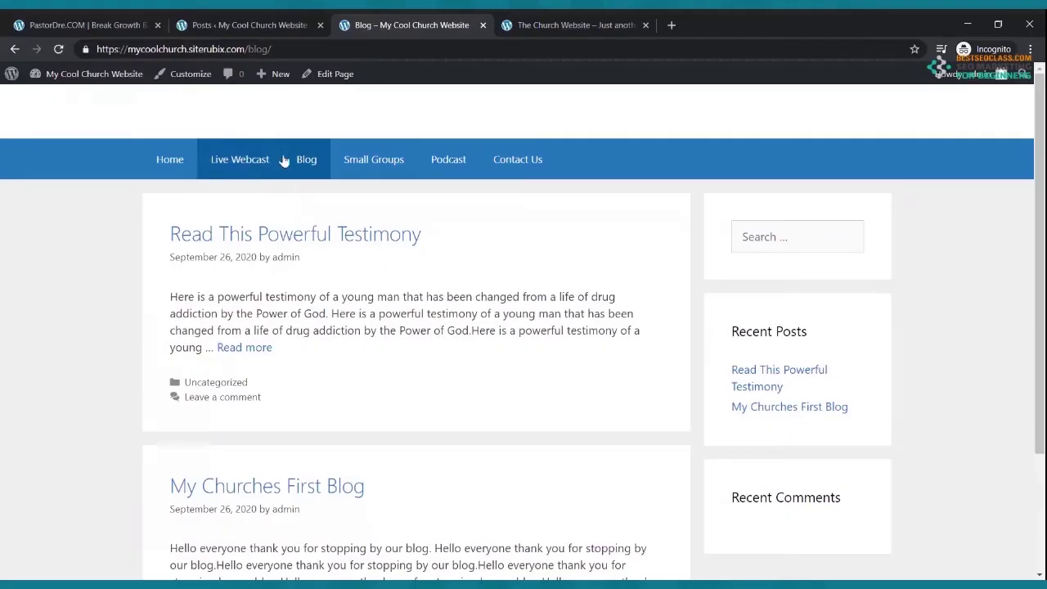
left_click(180, 159)
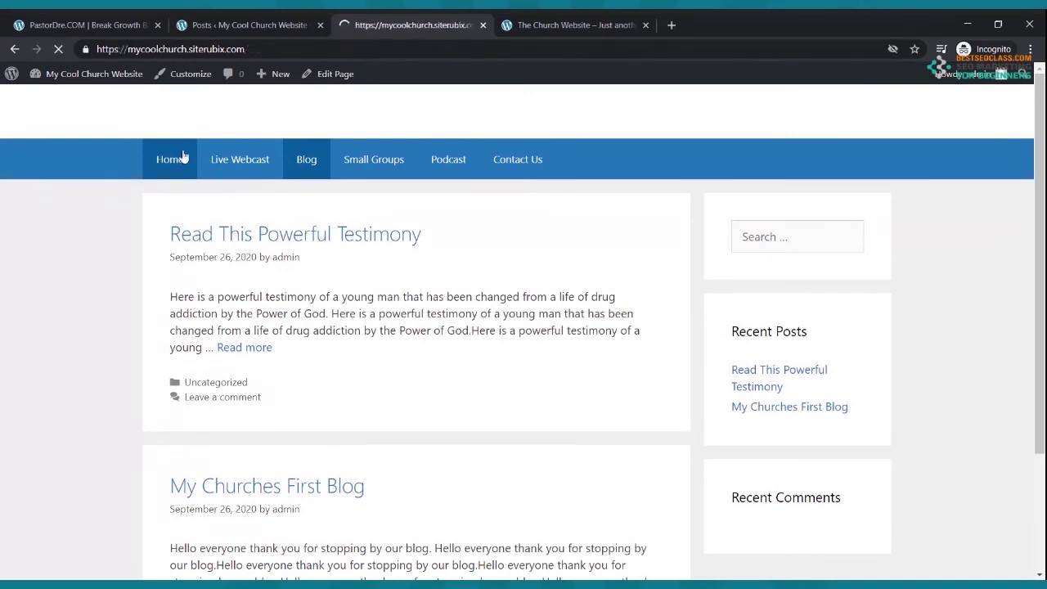
left_click(235, 24)
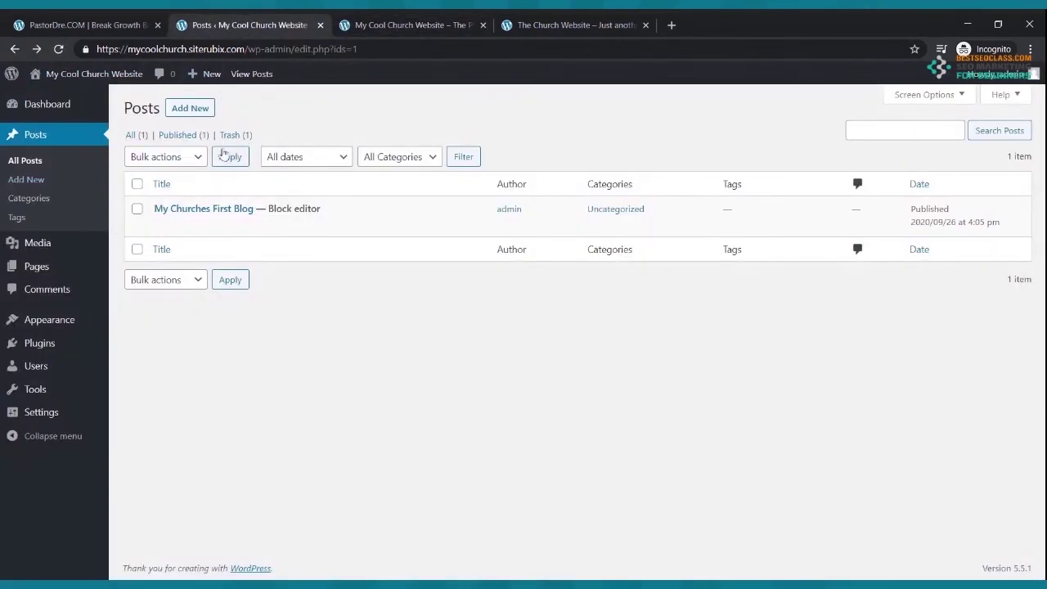
- On the Small Groups page, type The On Fire Small Group's Name, Location, Contact, Phone and email lines
left_click(36, 274)
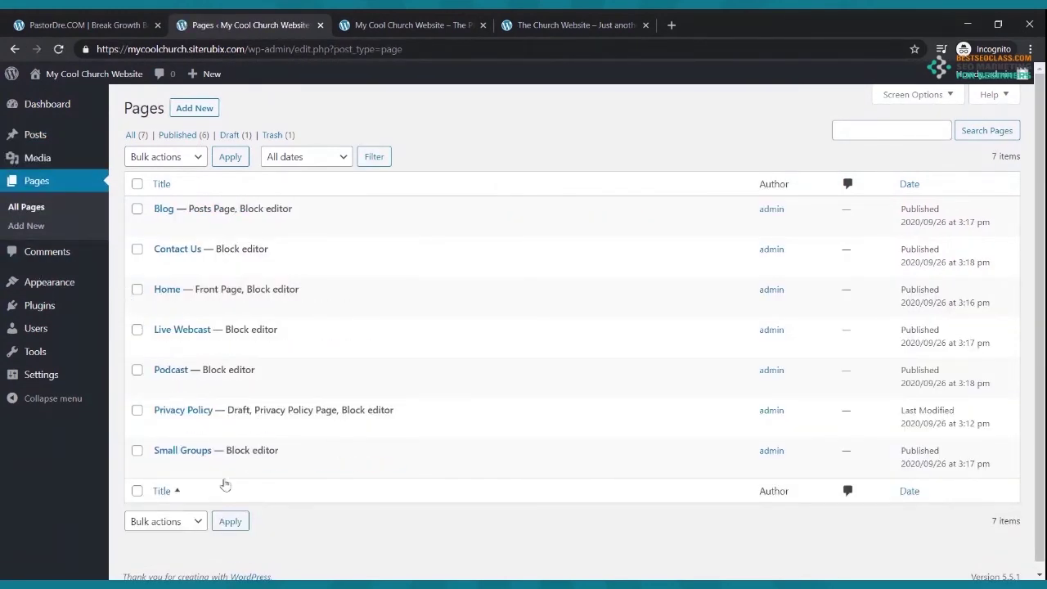
left_click(182, 468)
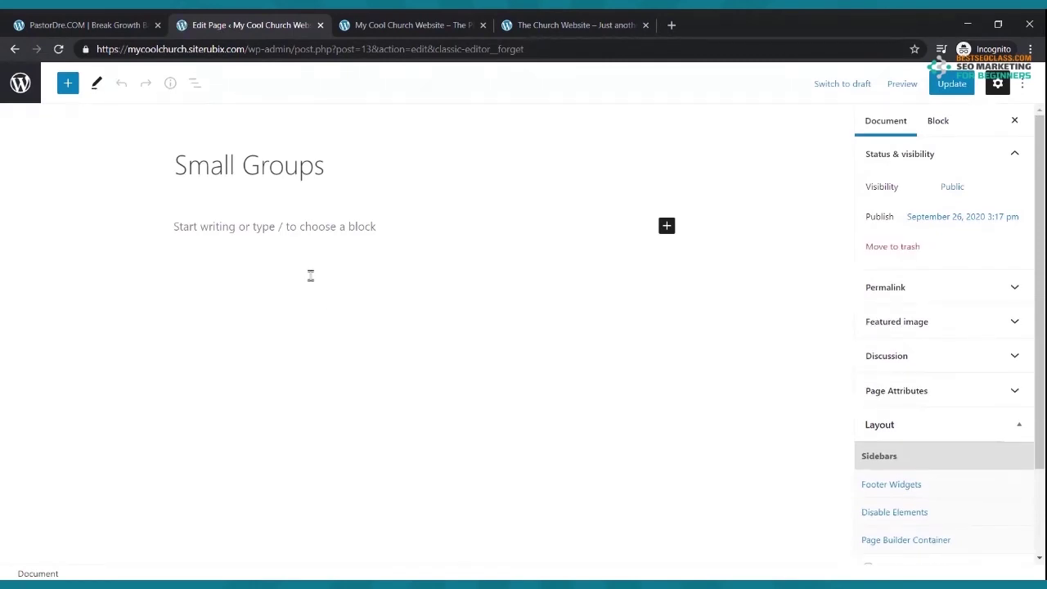
left_click(284, 226)
type("Name: The On Fire Small Group")
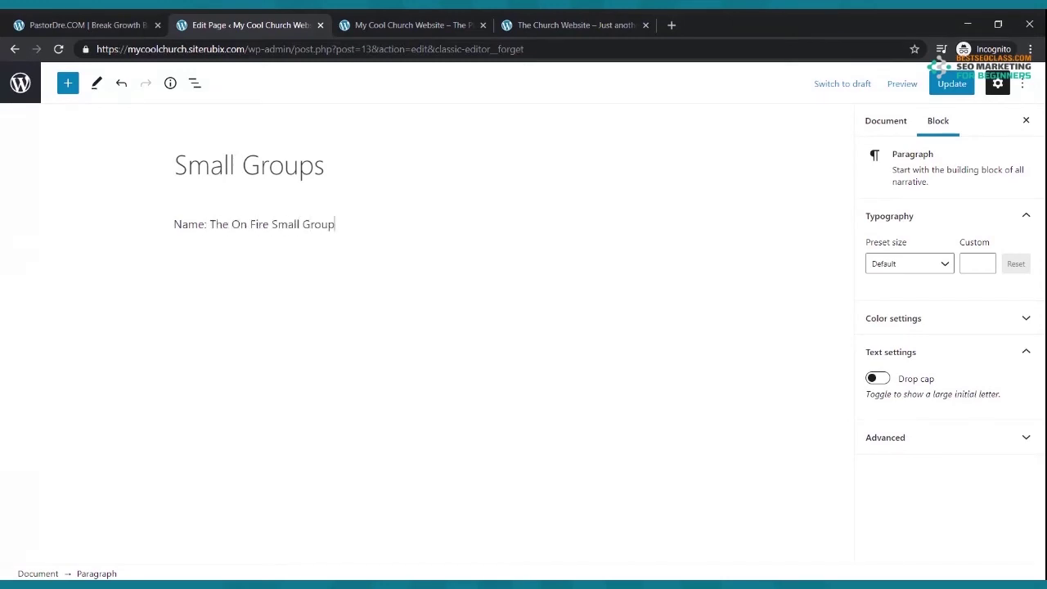
key("Return")
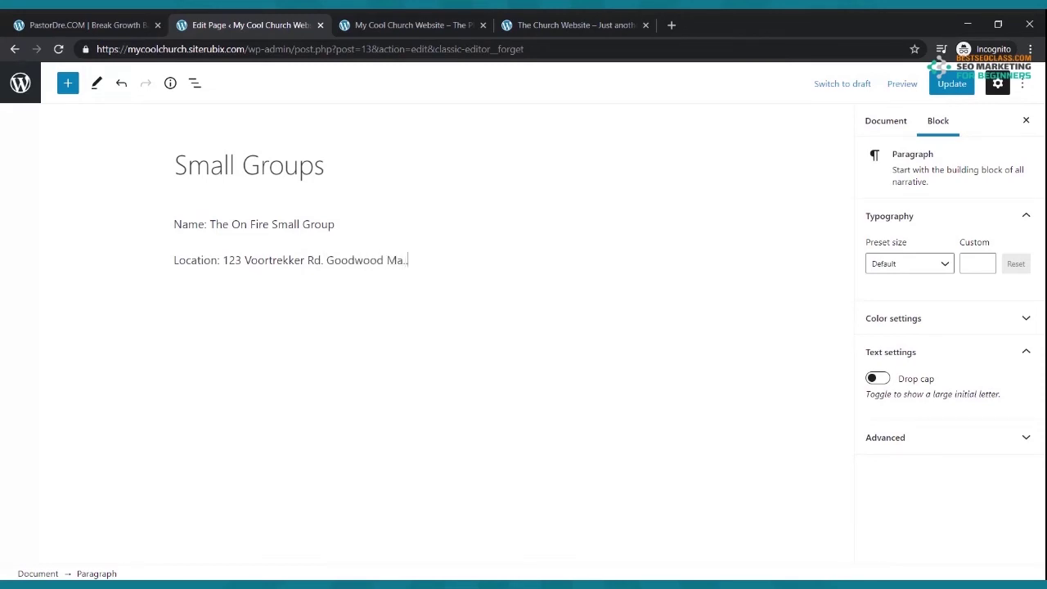
key("Return")
type("Conteact: Brother OnFire")
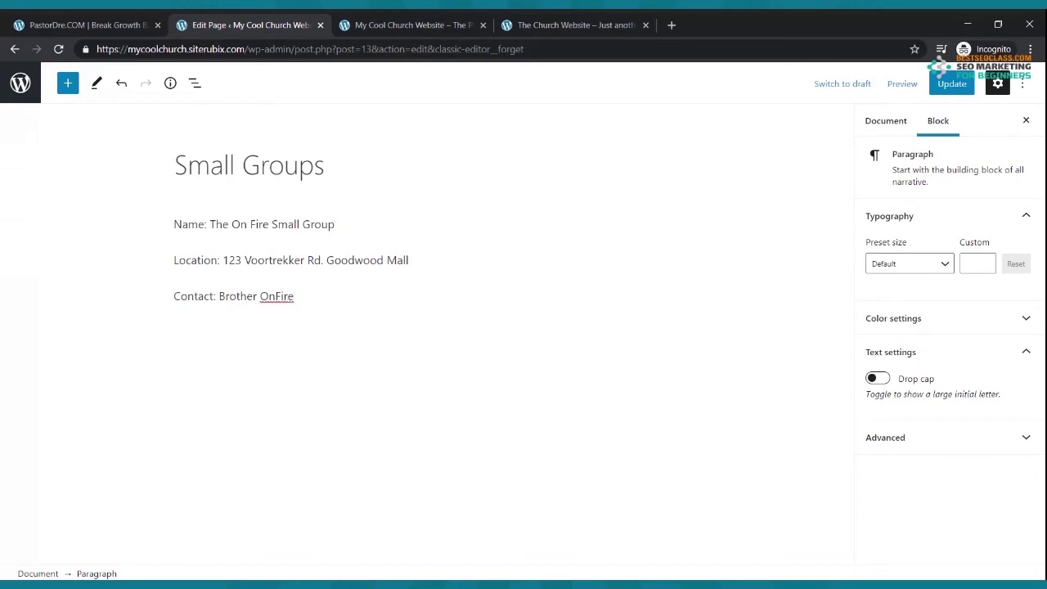
key("Return")
type("Ph")
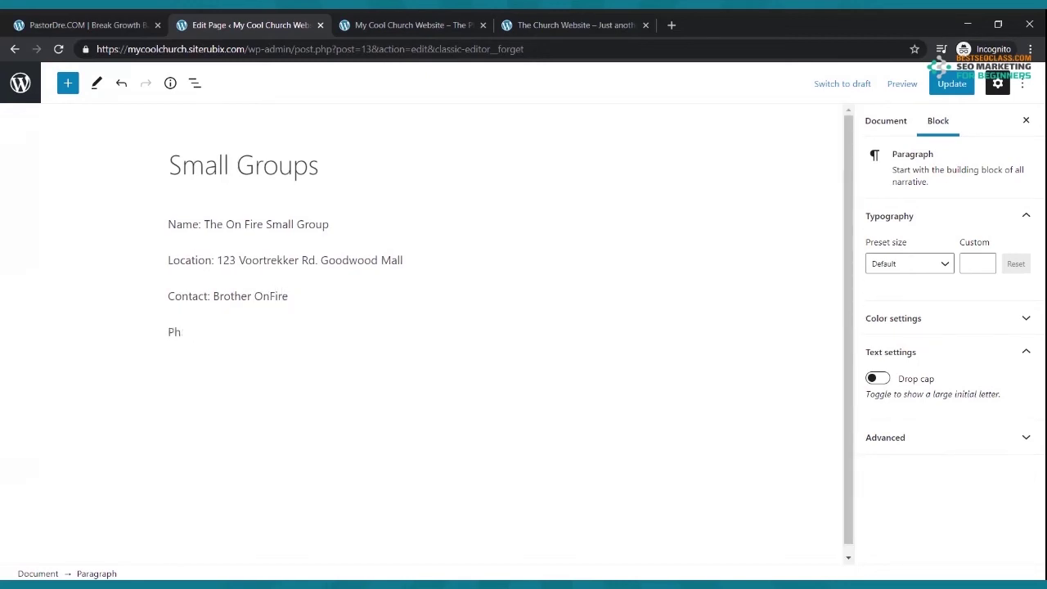
key("Return")
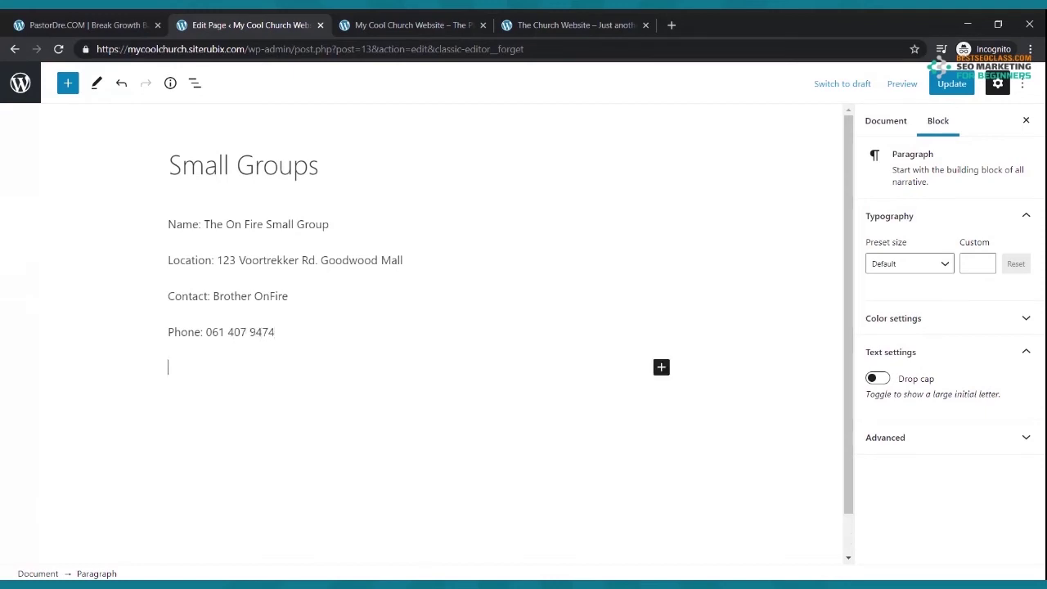
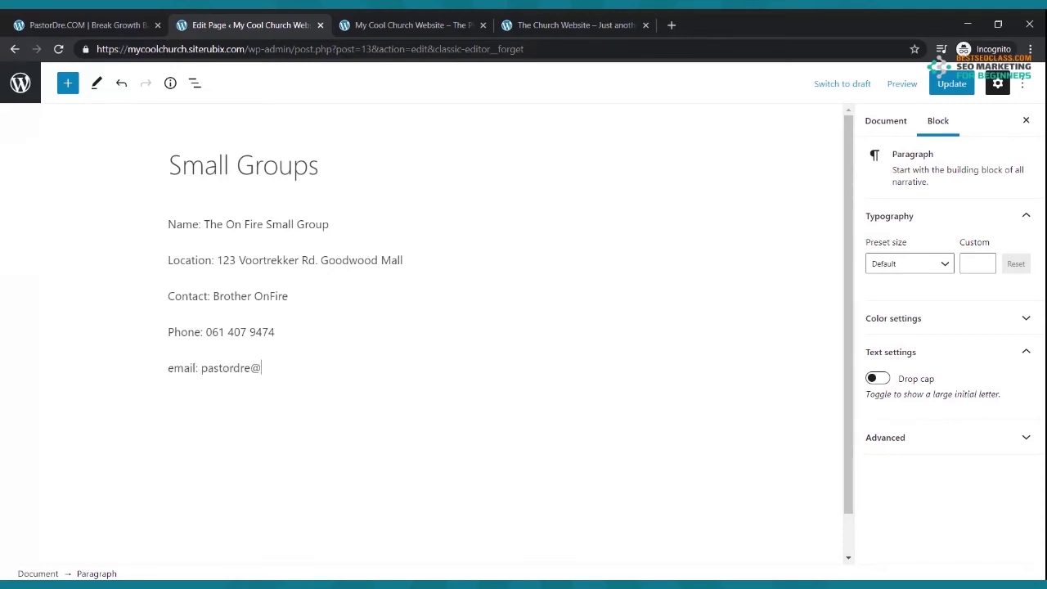
- Save the Small Groups page, view it live, and deselect the paragraph back in the editor
left_click(949, 83)
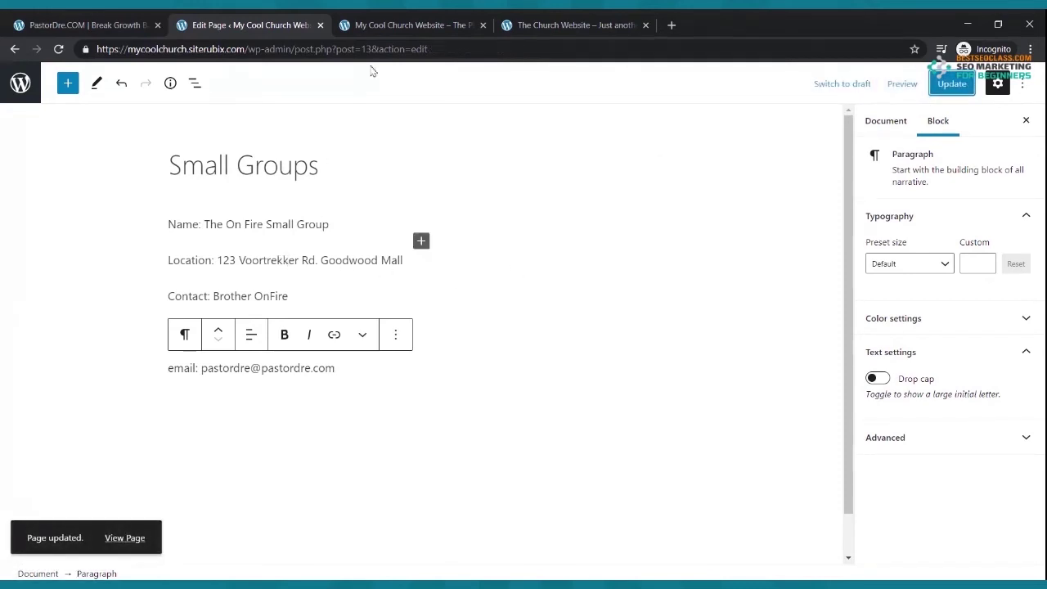
left_click(388, 37)
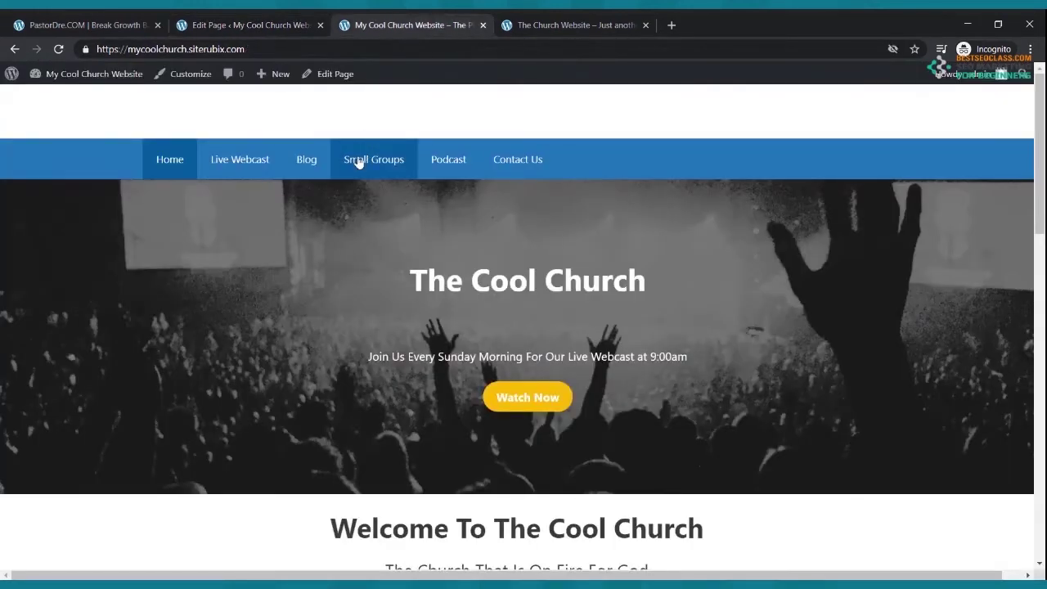
left_click(360, 170)
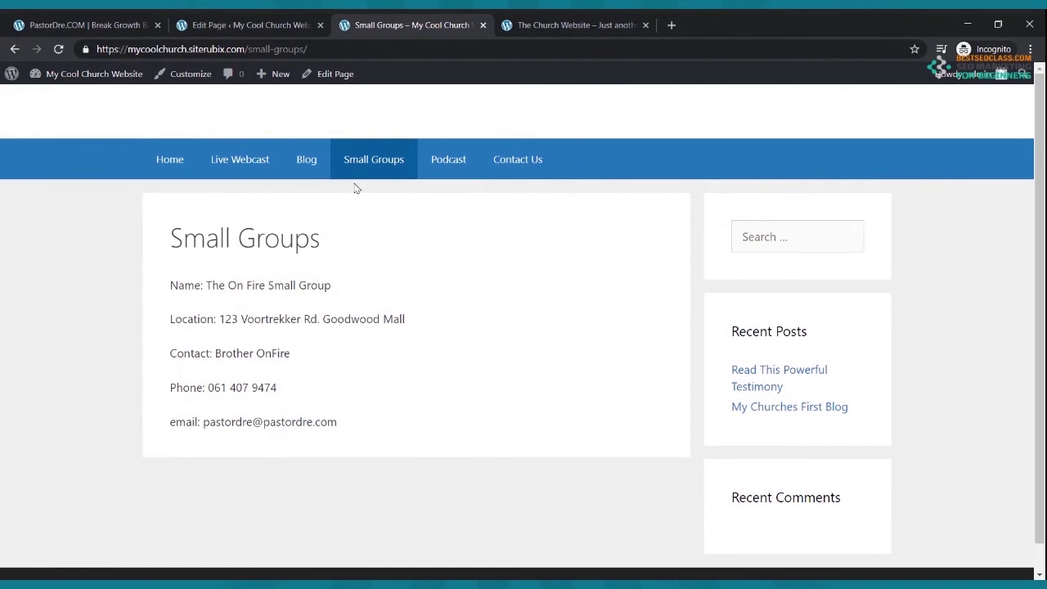
left_click(239, 29)
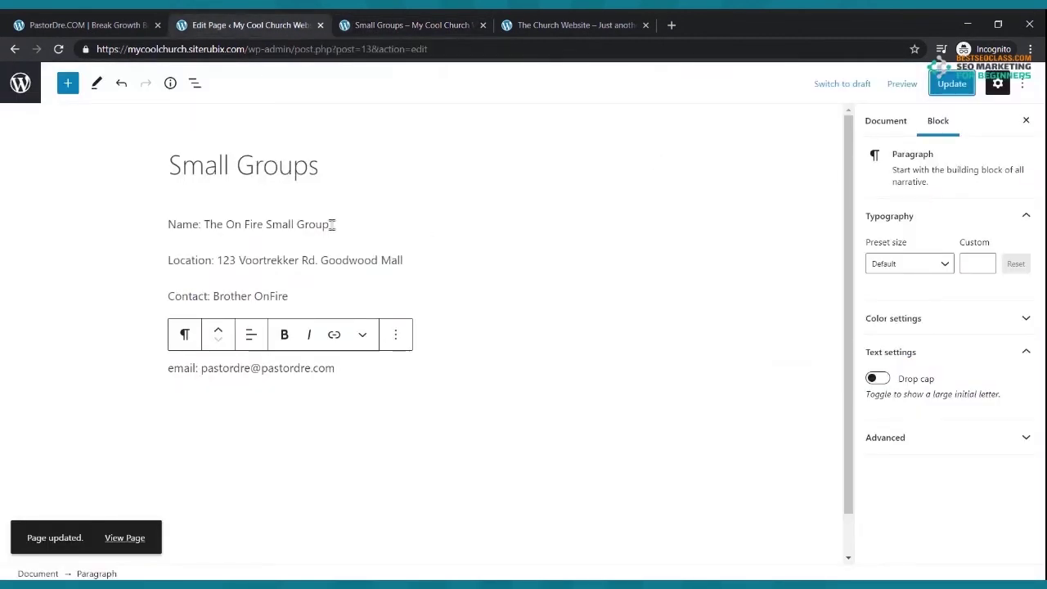
left_click(328, 192)
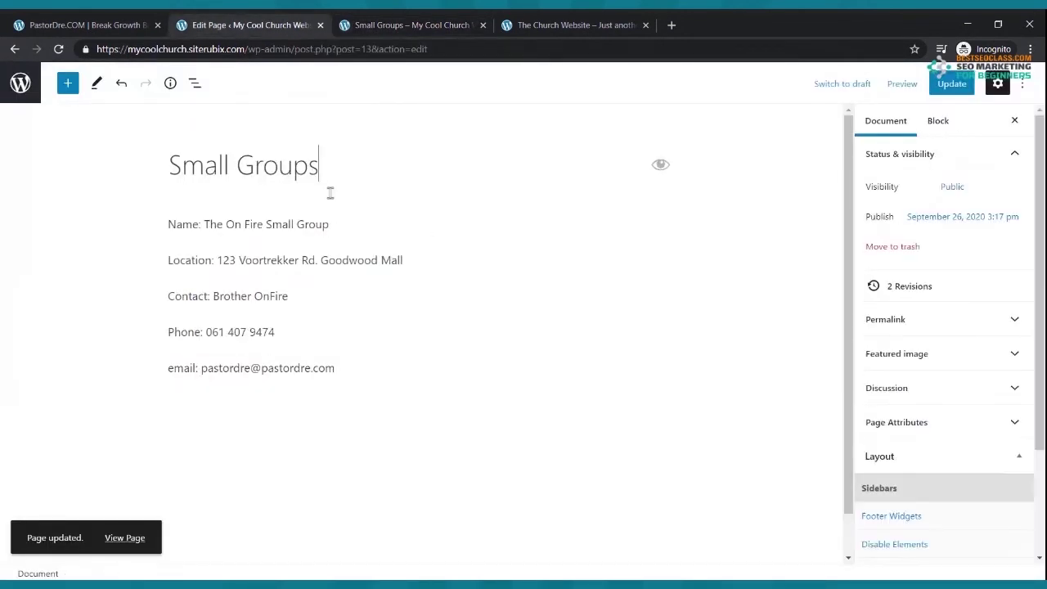
- Insert a 33/33/33 Columns block and cut the five group detail paragraphs
left_click(69, 85)
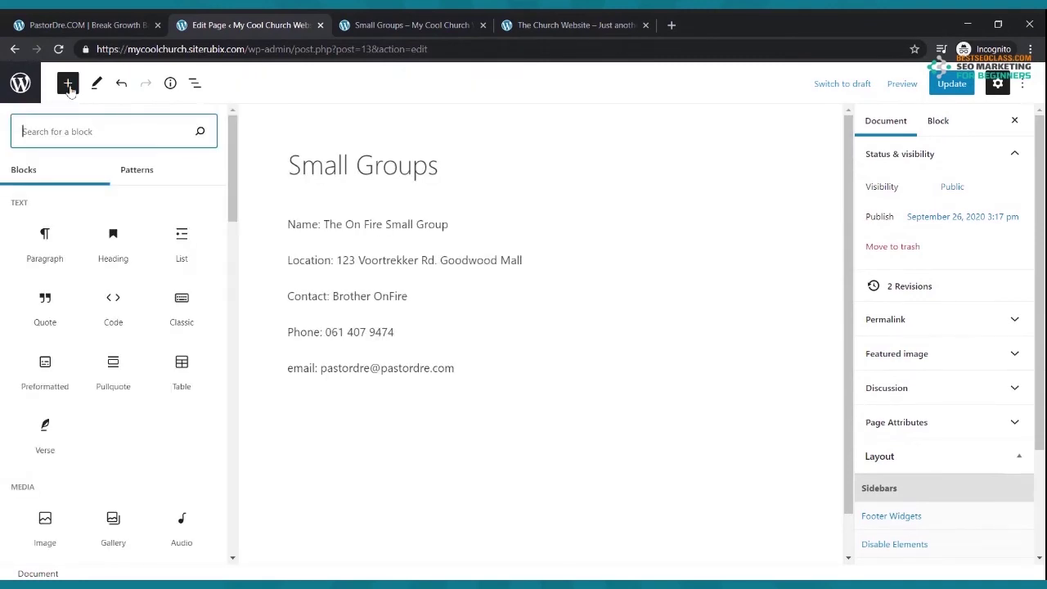
type("col")
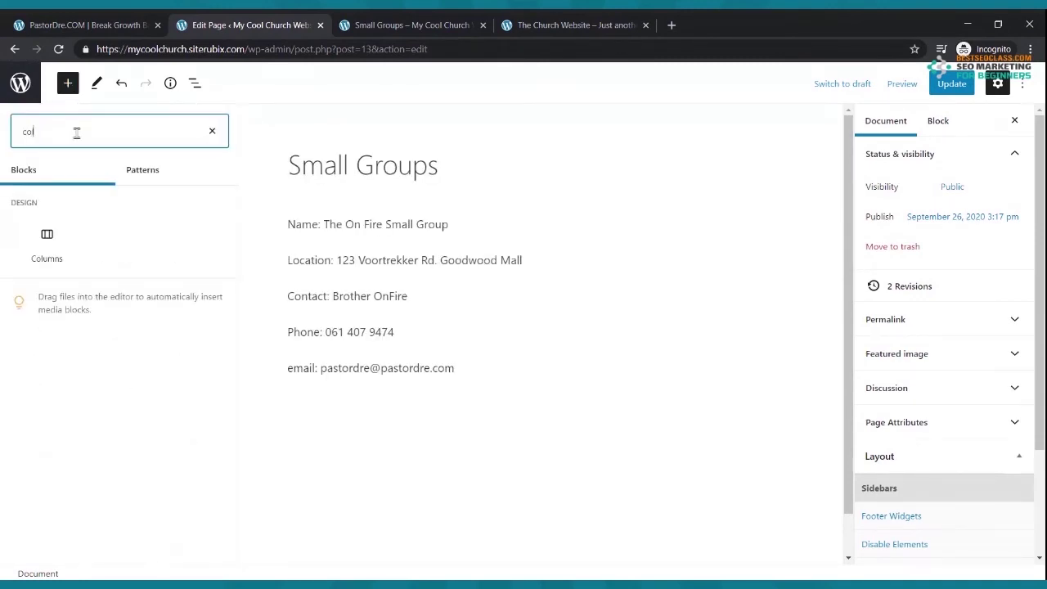
left_click(47, 250)
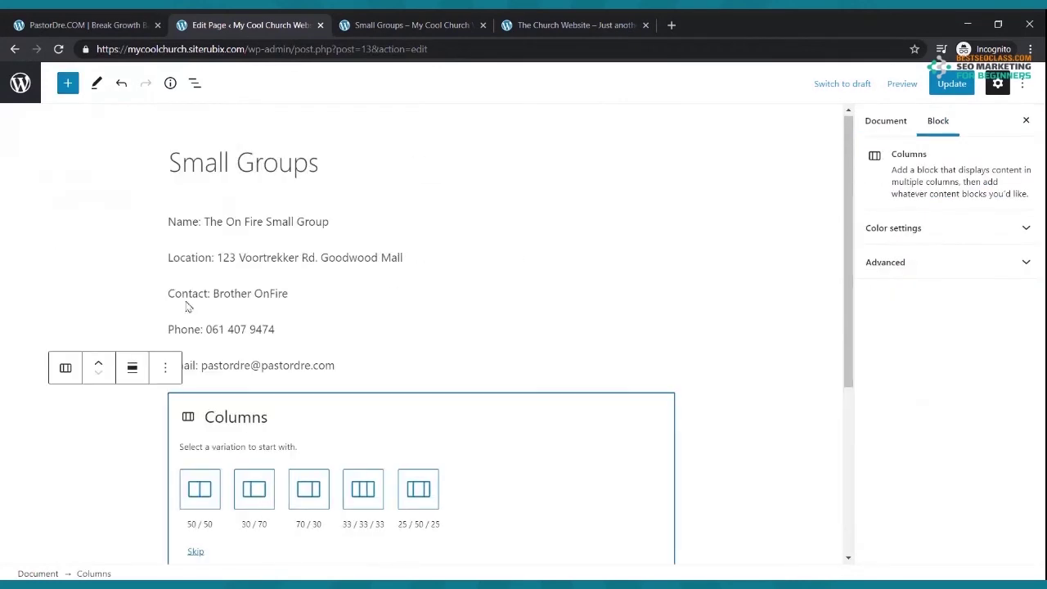
left_click(363, 483)
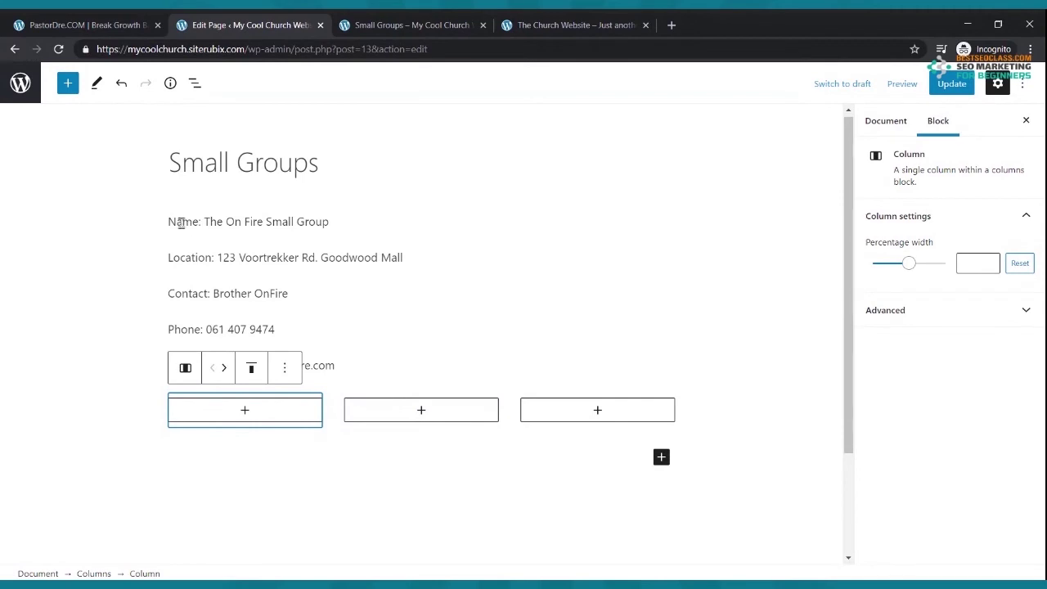
left_click_drag(167, 221, 341, 365)
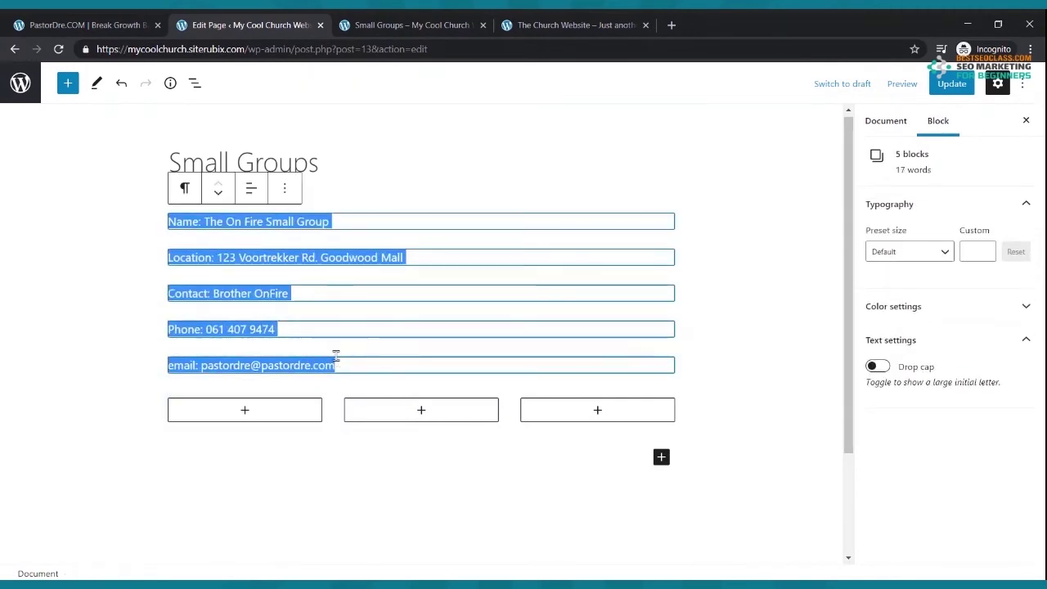
key("ctrl+x")
- Paste the group details into a paragraph in each of the three columns and update
left_click(251, 234)
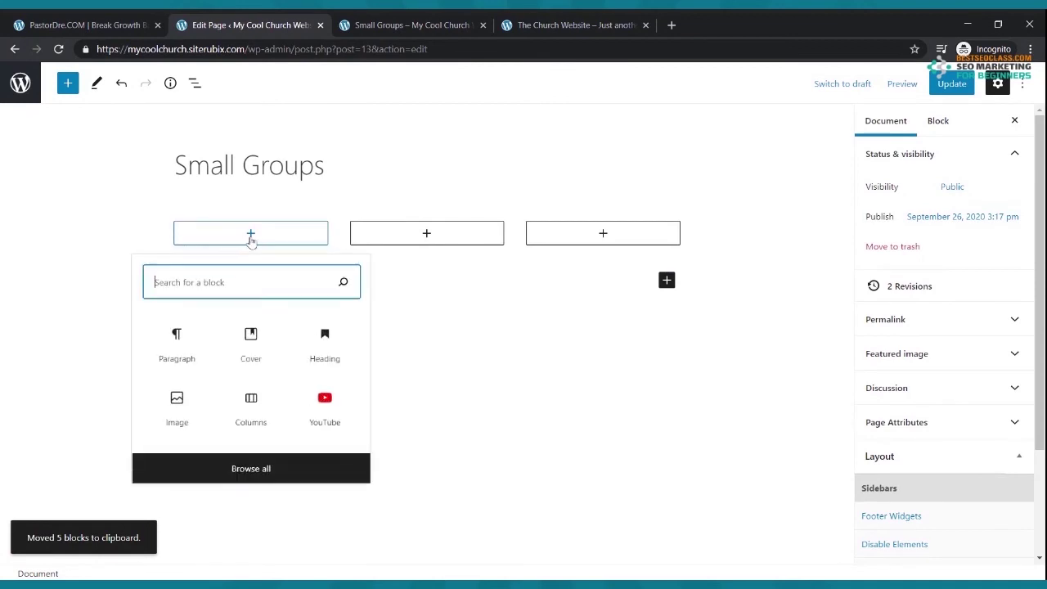
left_click(177, 342)
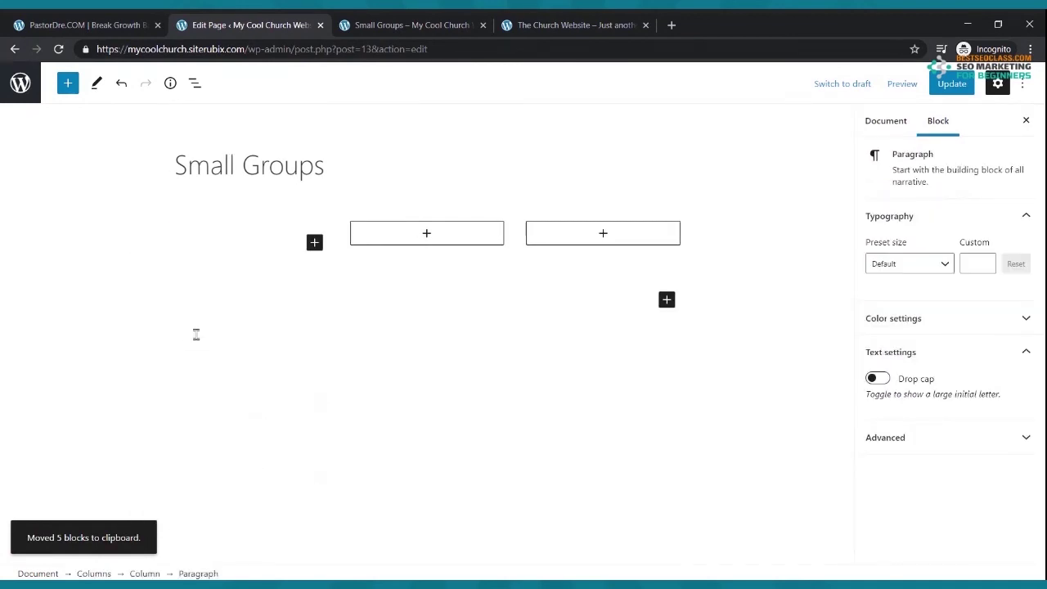
key("ctrl+v")
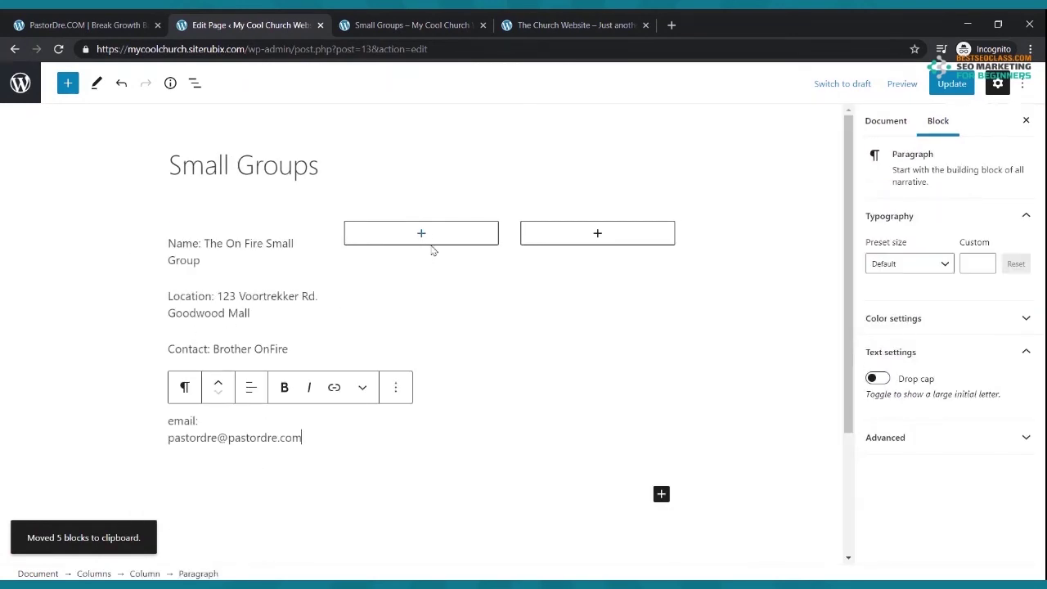
left_click(424, 236)
left_click(357, 344)
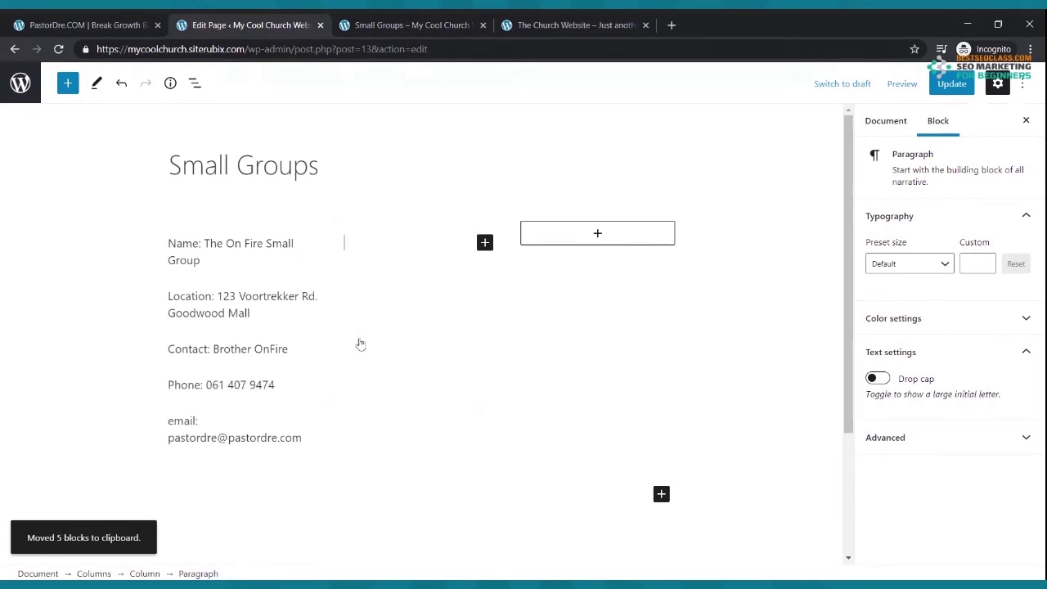
key("ctrl+v")
left_click(597, 234)
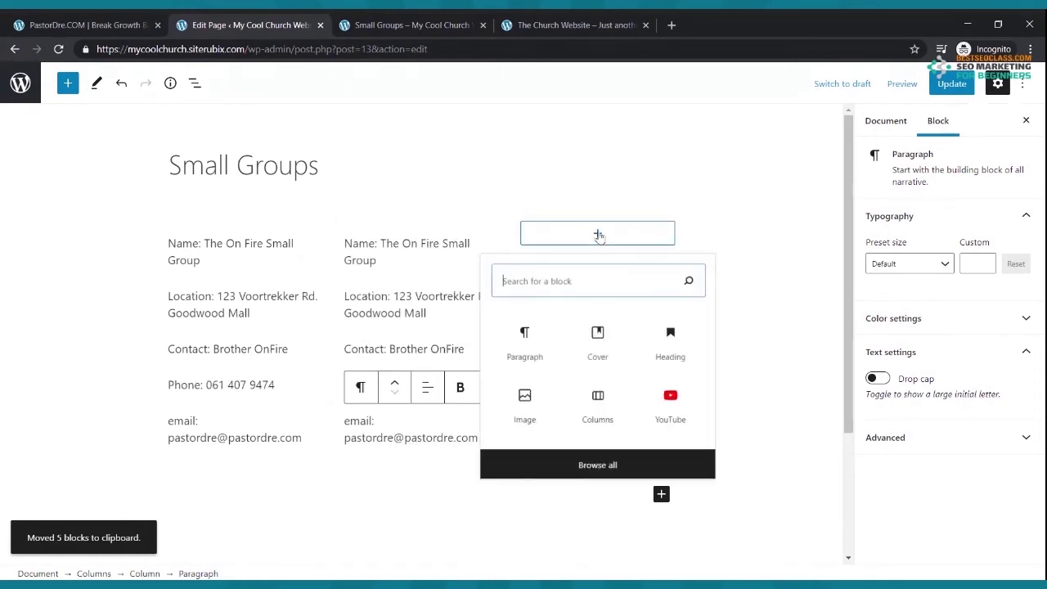
left_click(508, 346)
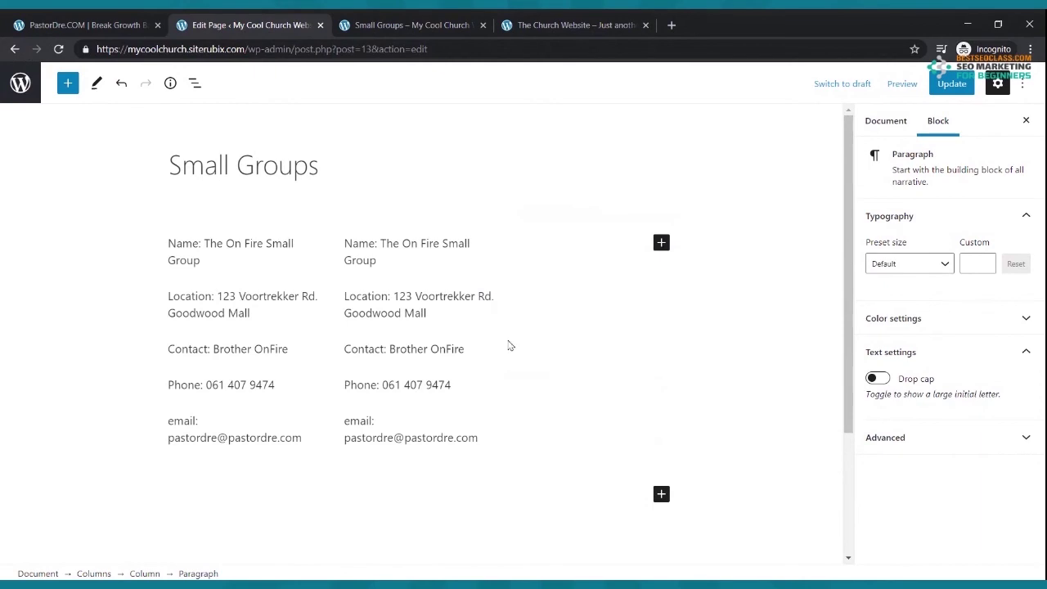
key("ctrl+v")
left_click(945, 84)
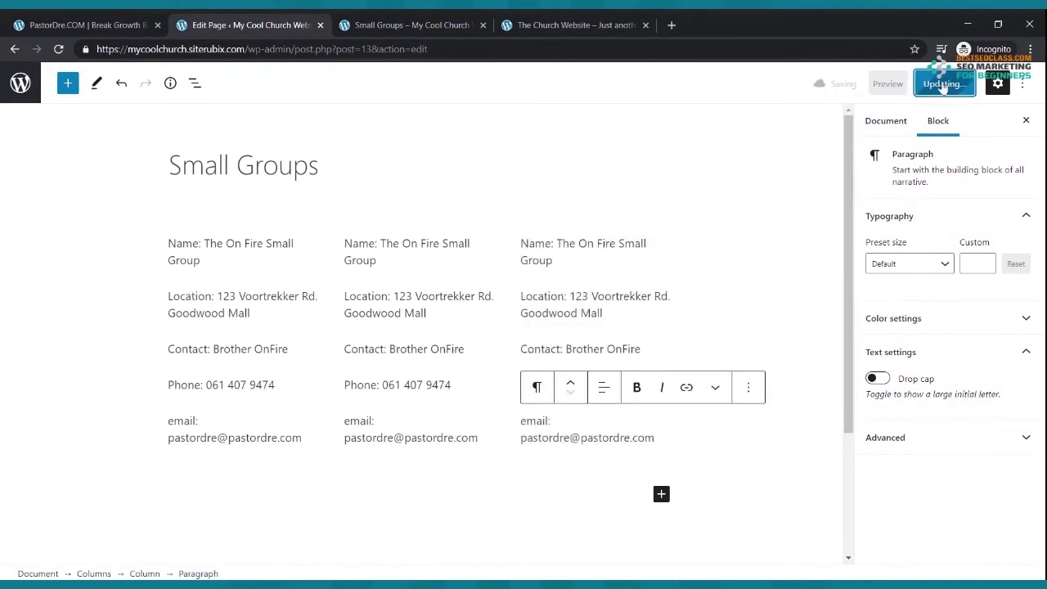
- Reload the live Small Groups page to see the columns, then begin retyping the second group's name
left_click(411, 26)
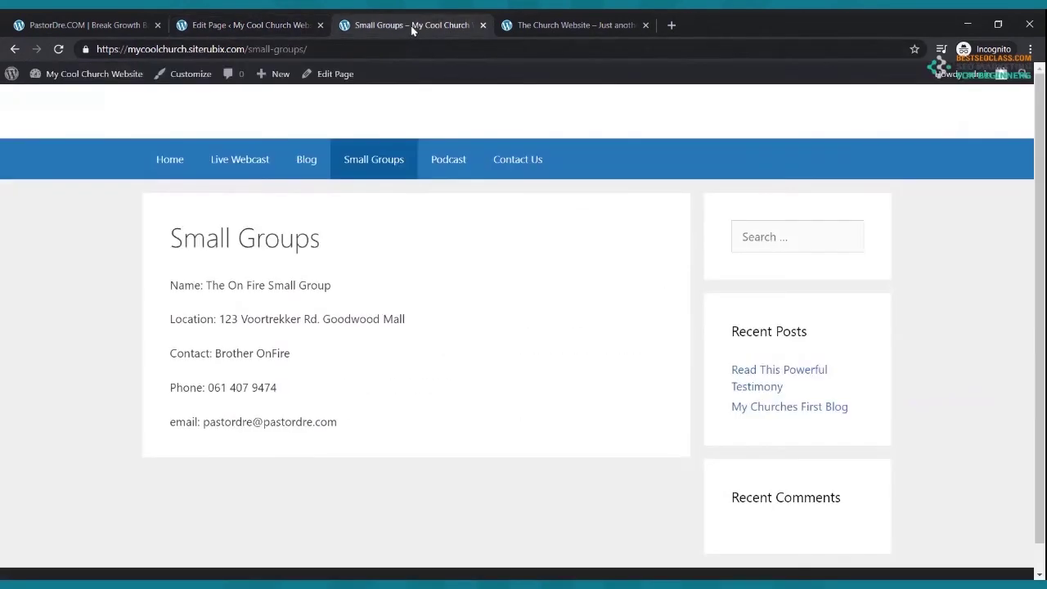
left_click(58, 49)
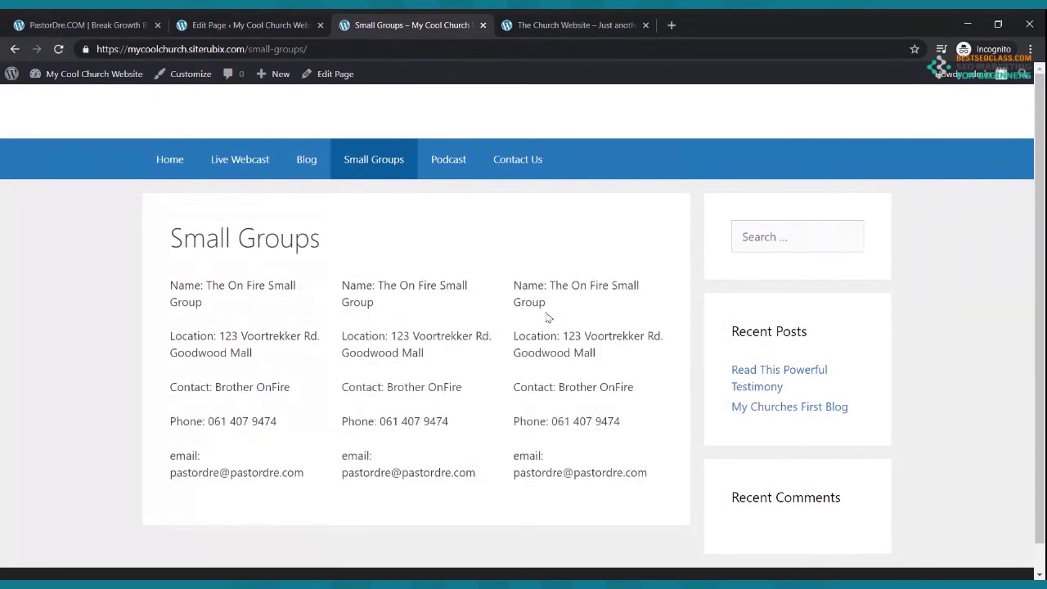
left_click(278, 24)
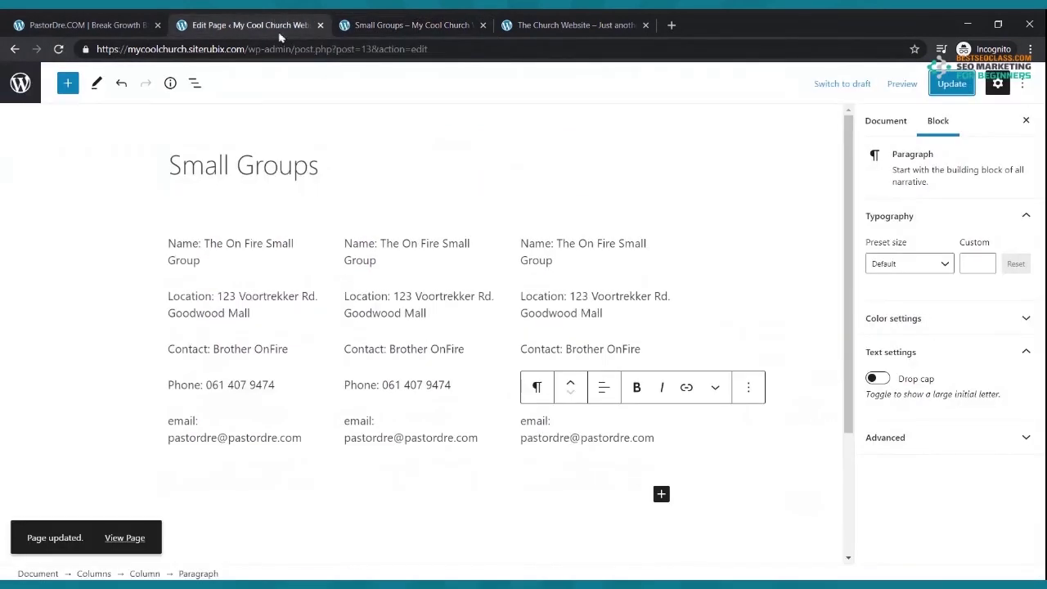
left_click_drag(381, 243, 398, 260)
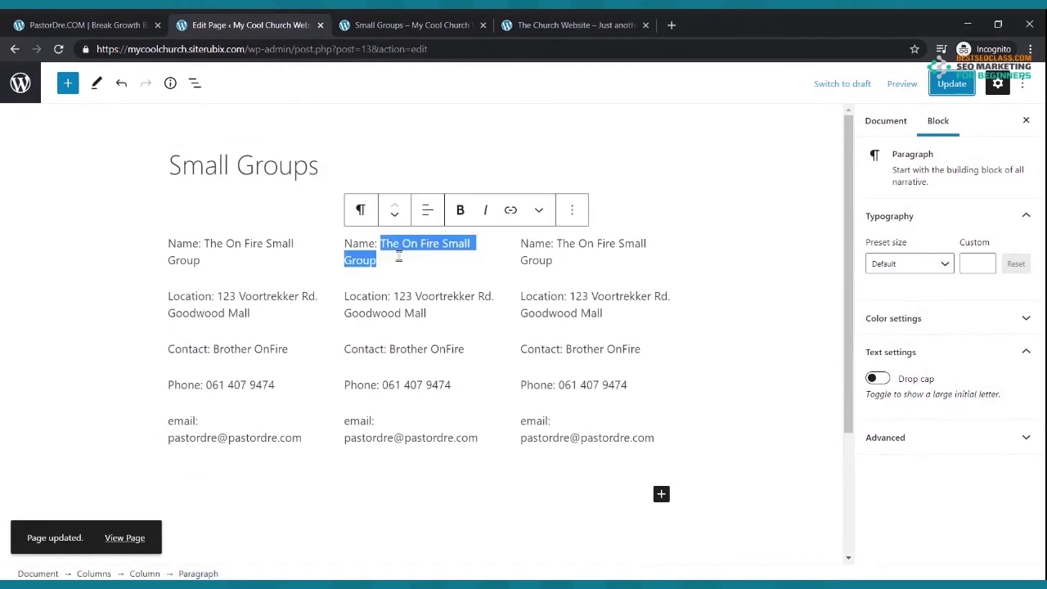
type("The Baskwer W")
- Rename the second group The Basket Weaving Small Group and the third The Exercise Group
key("BackSpace")
key("BackSpace")
key("BackSpace")
type("t")
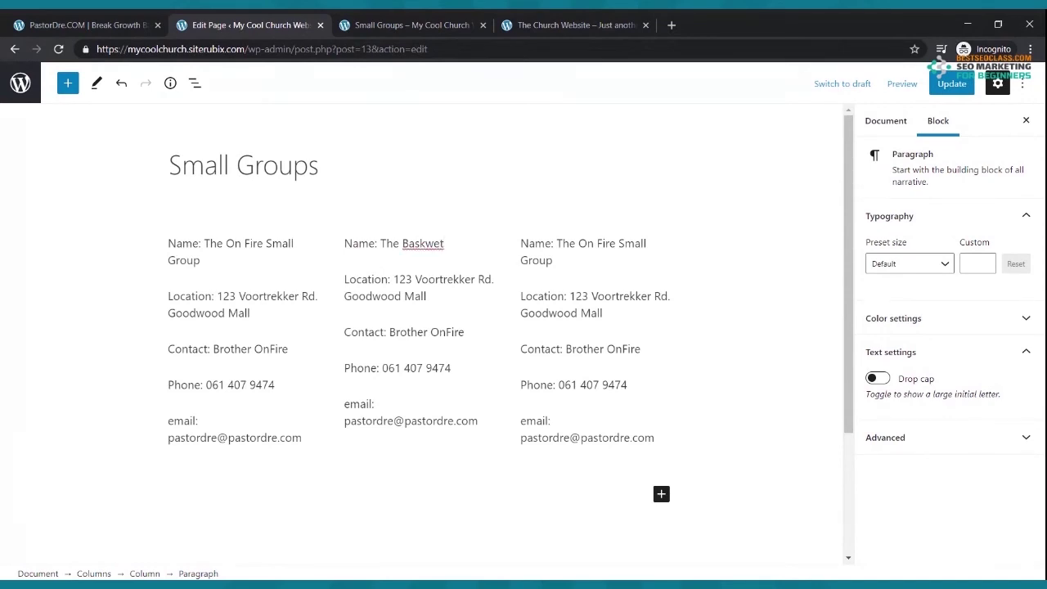
type(" Weav")
type("king")
type("ng Sma")
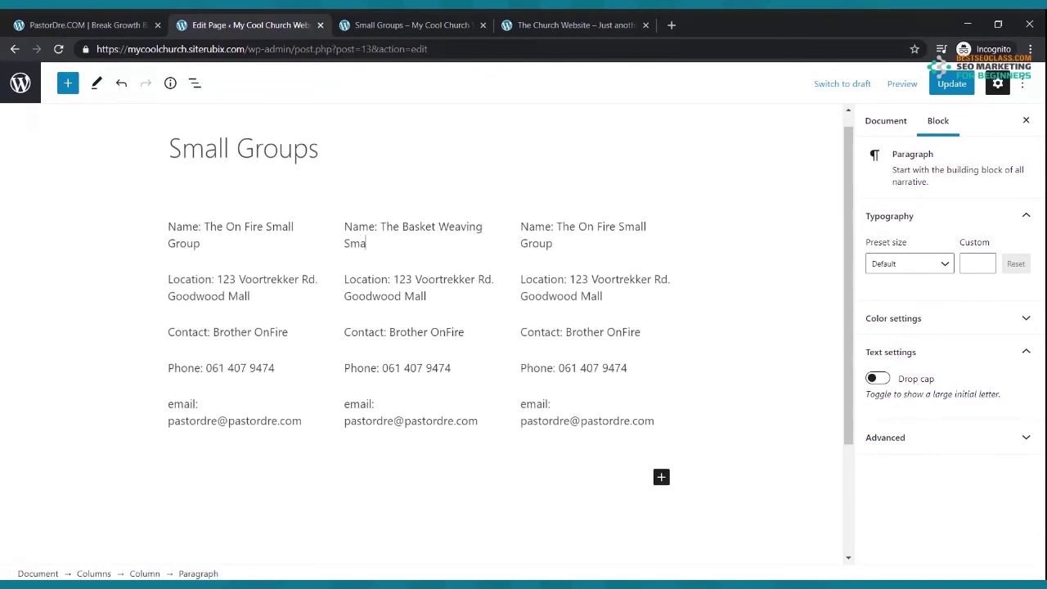
type("ll Group")
left_click_drag(554, 231, 558, 243)
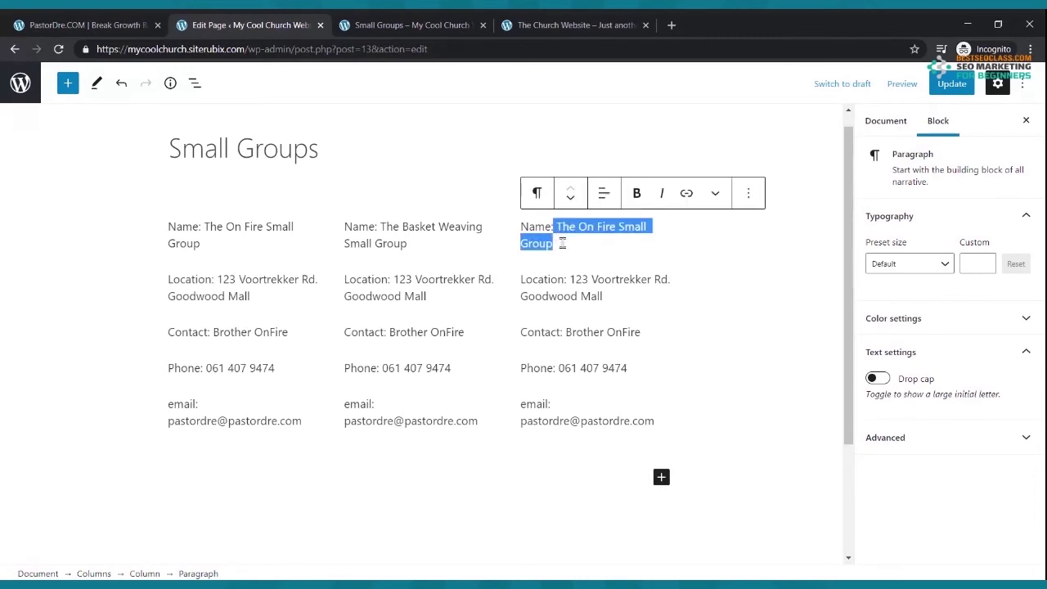
type("The")
key("BackSpace")
key("BackSpace")
key("BackSpace")
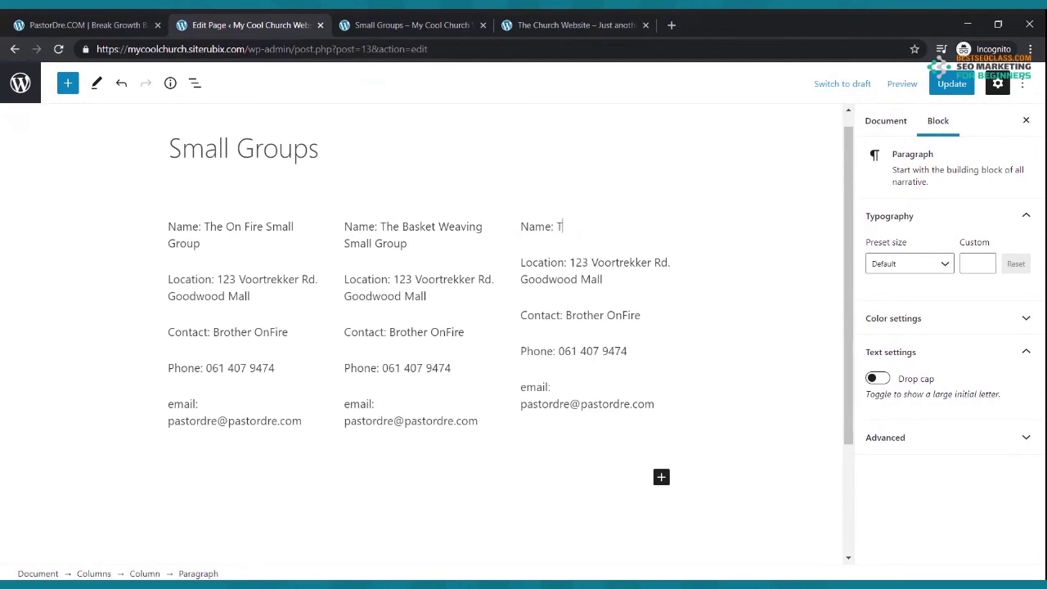
type("The E")
type("xcersic")
type("ise")
key("BackSpace")
key("BackSpace")
key("BackSpace")
key("BackSpace")
type("ise ")
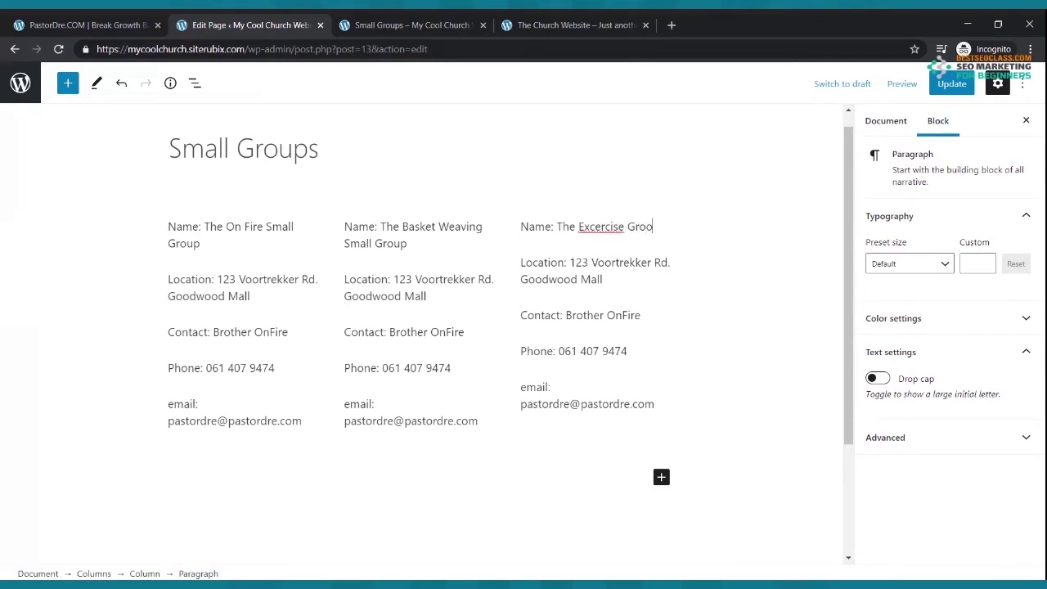
type("Group")
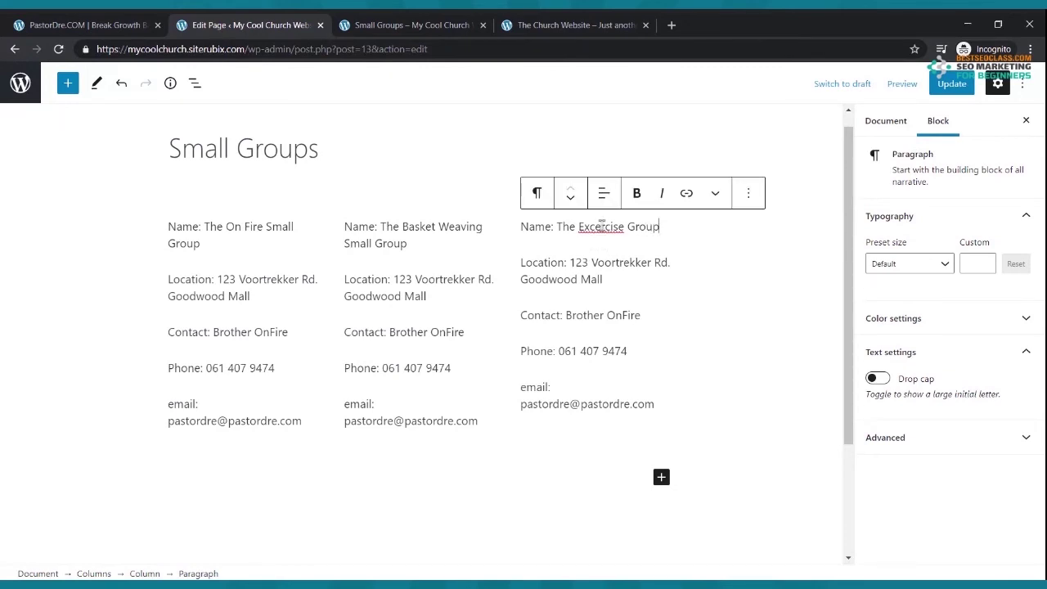
- Correct the misspelled word to 'Exercise' and update the page
double_click(601, 226)
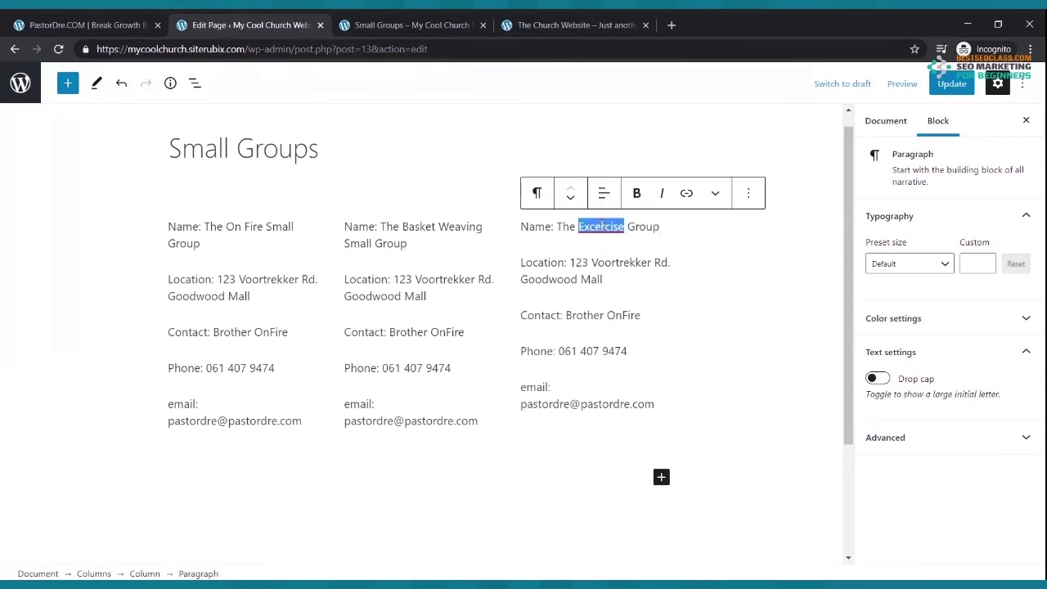
type("Exercise")
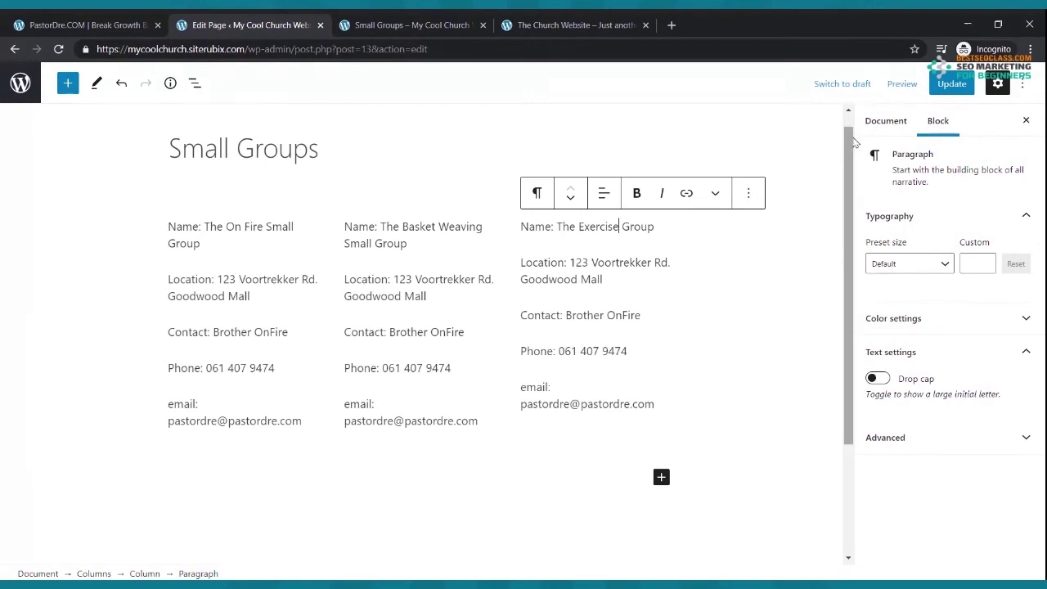
left_click(949, 84)
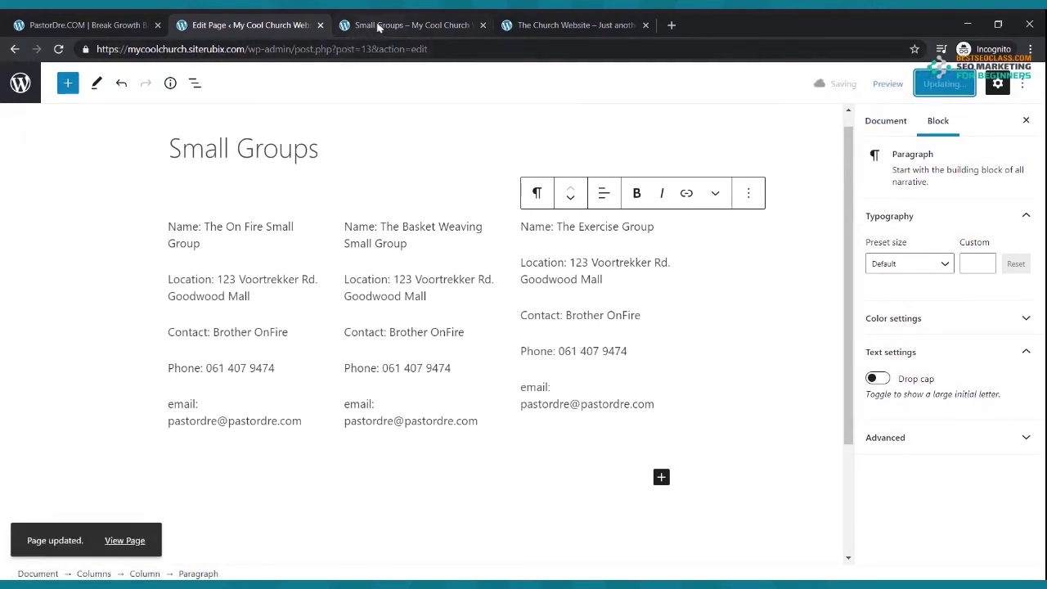
left_click(379, 26)
left_click(58, 49)
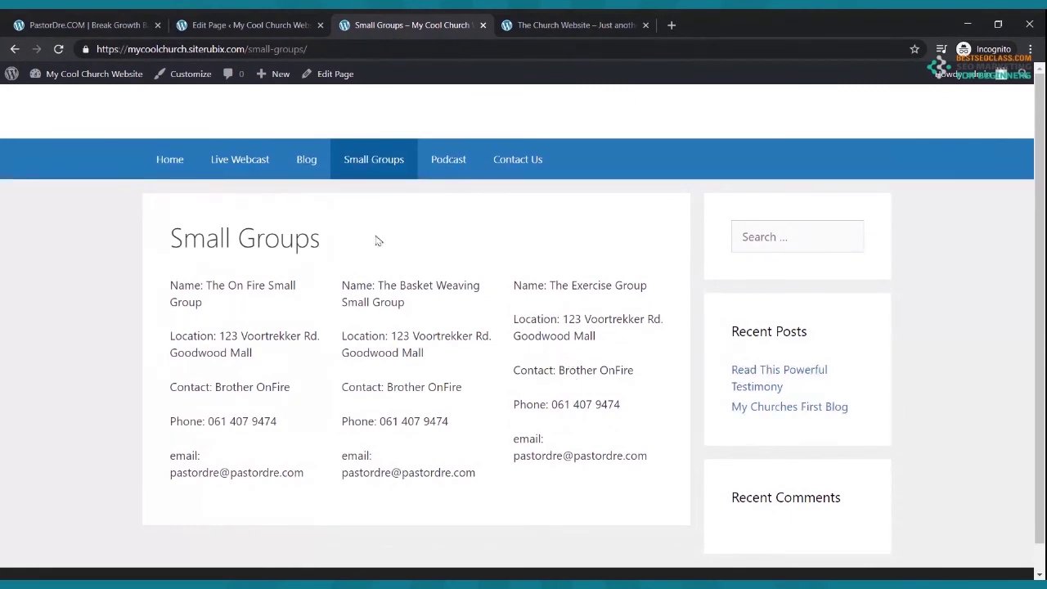
left_click(260, 24)
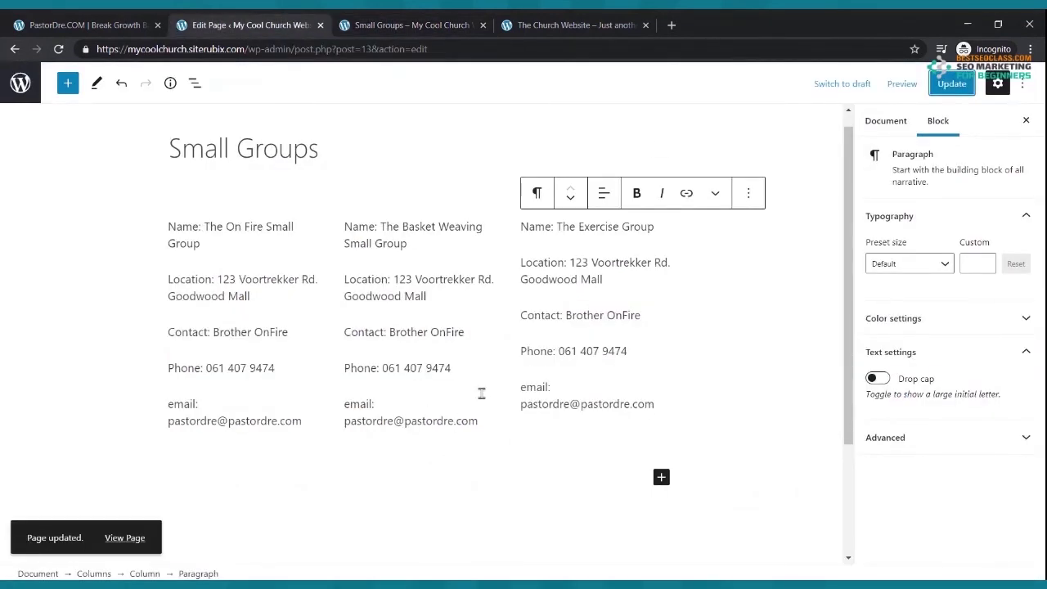
left_click(368, 206)
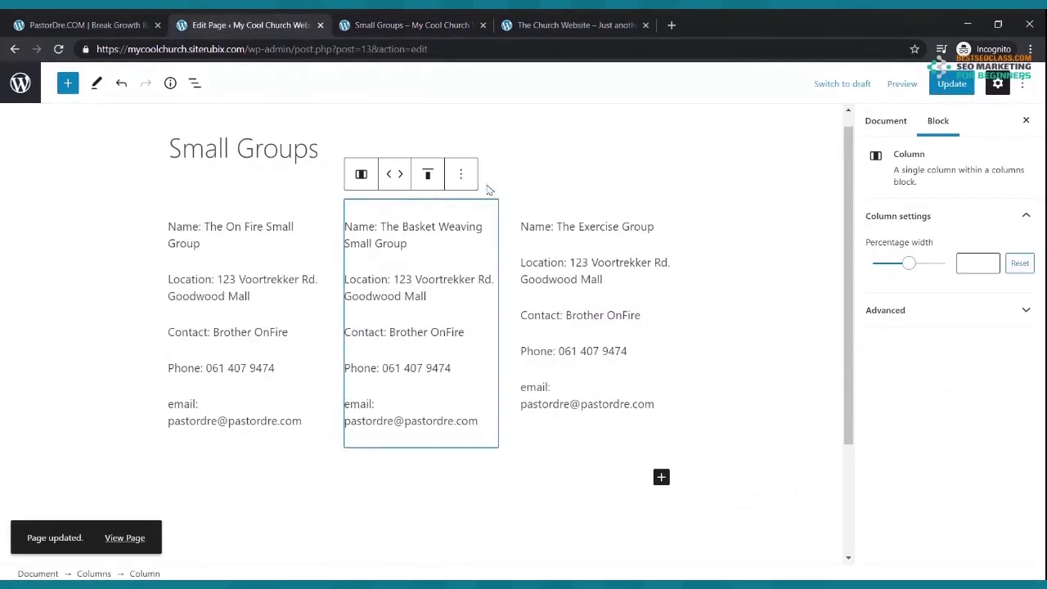
left_click(528, 229)
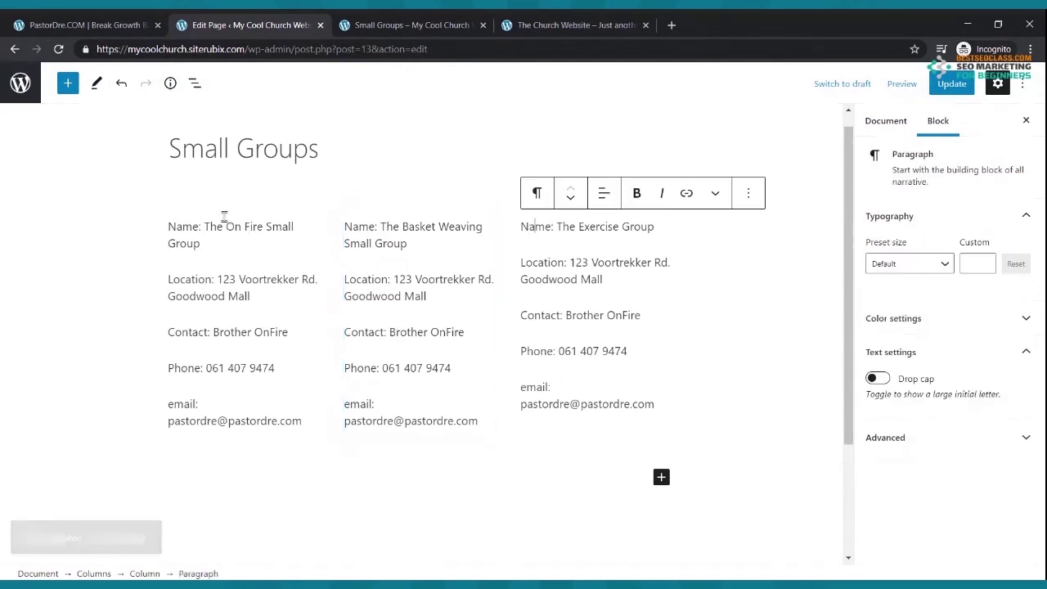
- Bold the On Fire, Basket Weaving and Exercise Group name lines, then update the page
left_click_drag(202, 245, 167, 228)
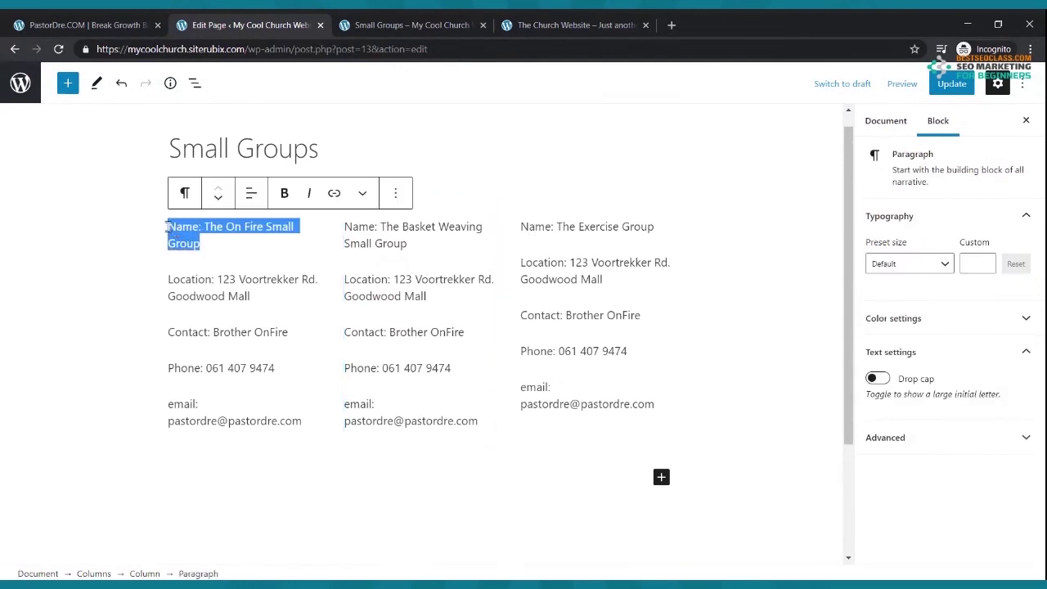
left_click(284, 193)
left_click_drag(429, 245, 343, 228)
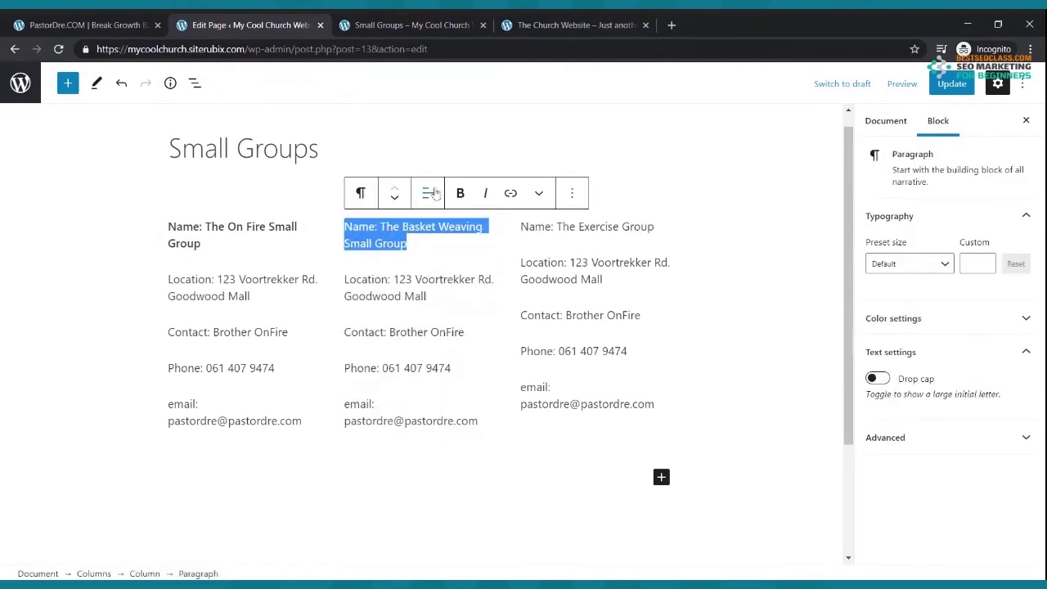
left_click(460, 193)
left_click_drag(655, 230, 520, 229)
left_click(636, 193)
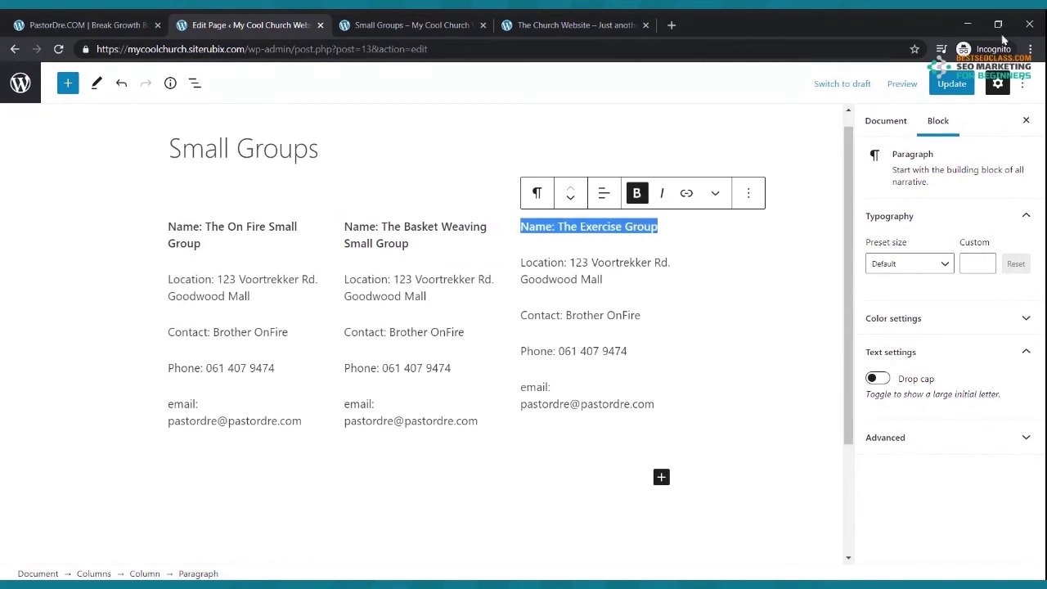
left_click(949, 83)
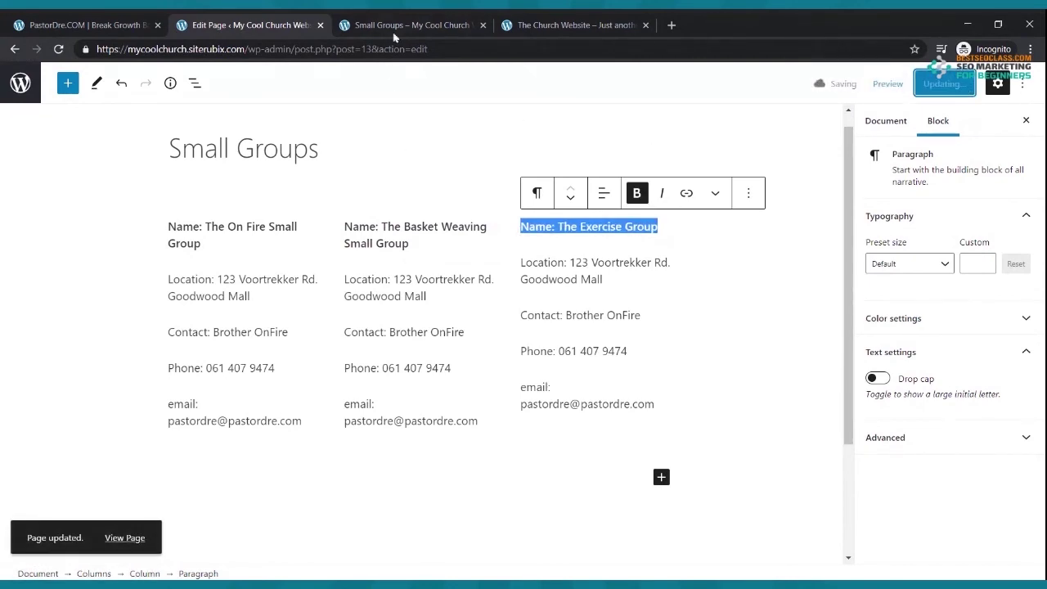
- Reload the live Small Groups page and scroll through it to check the bold names
left_click(393, 26)
left_click(58, 49)
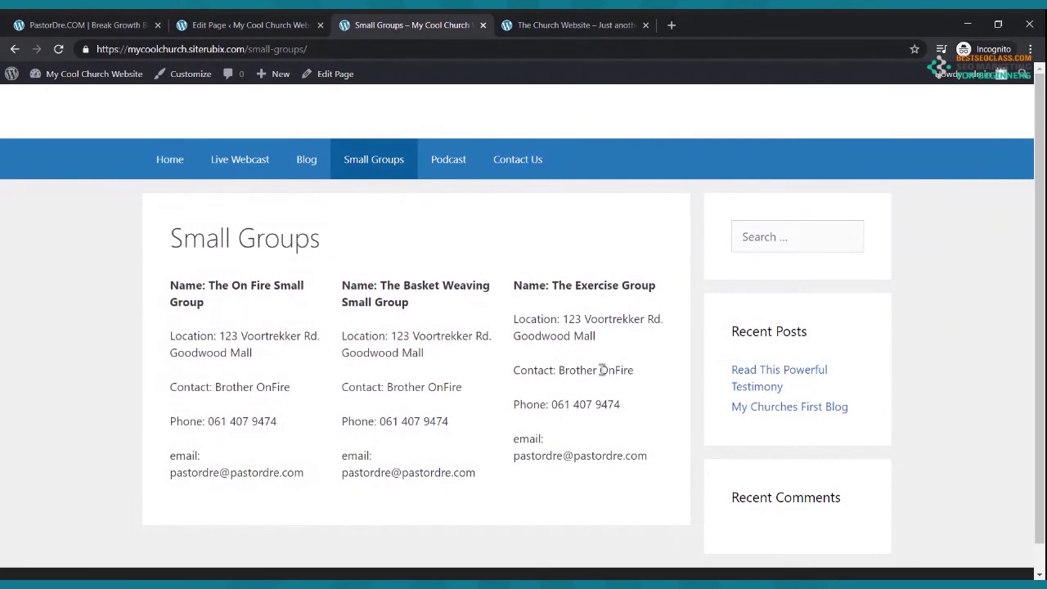
scroll(597, 368, "down", 1)
scroll(593, 365, "up", 1)
- Back in the editor, reselect the first name line, then select the first column's email paragraph
left_click(248, 25)
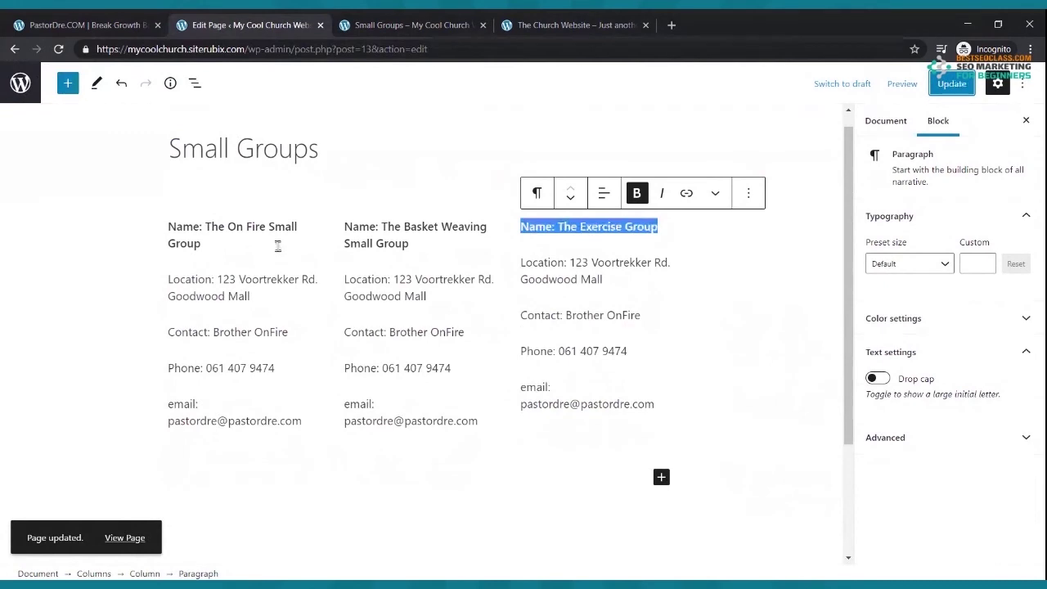
left_click_drag(168, 226, 199, 245)
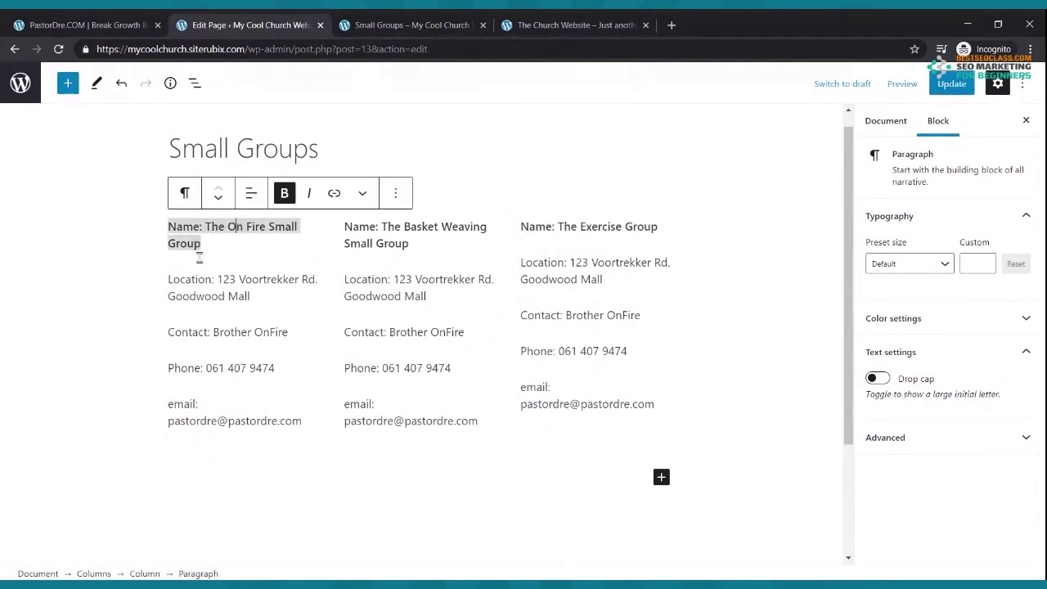
left_click(276, 279)
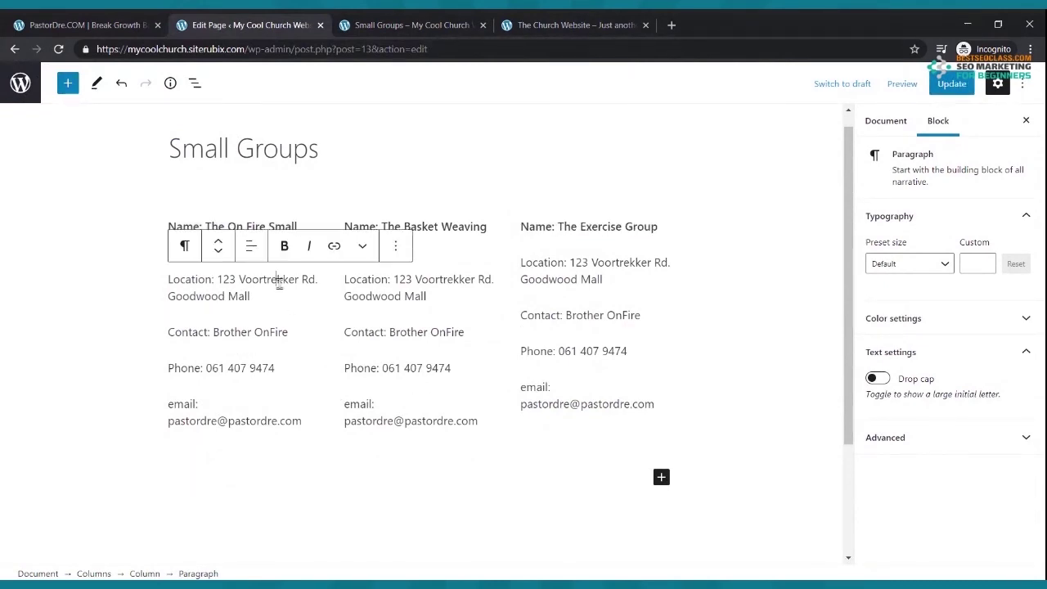
left_click(276, 459)
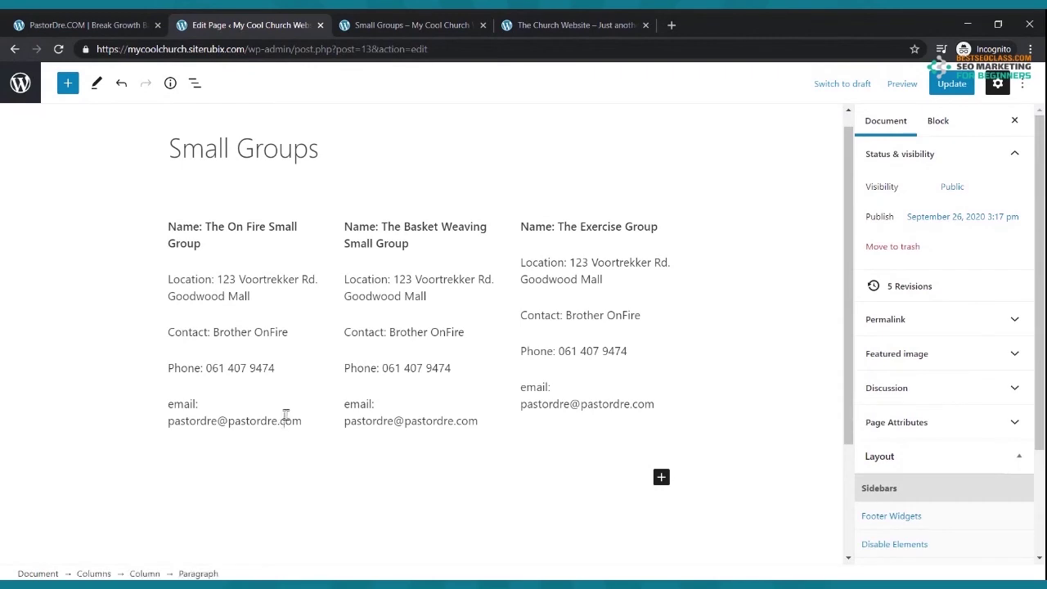
left_click(285, 417)
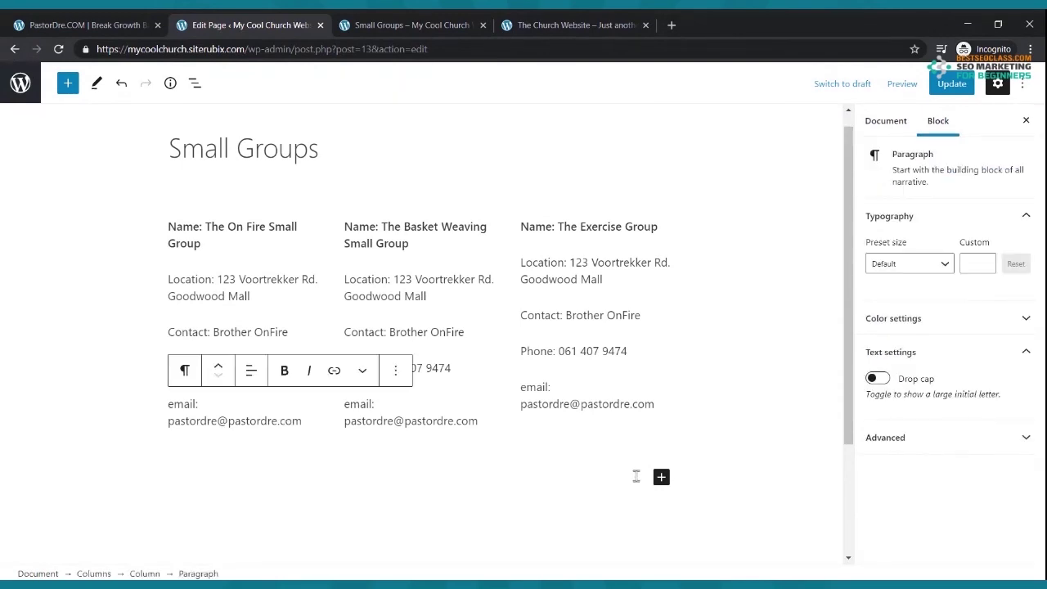
- Upload the concert photo as an Image block and move it above the three group columns
left_click(661, 482)
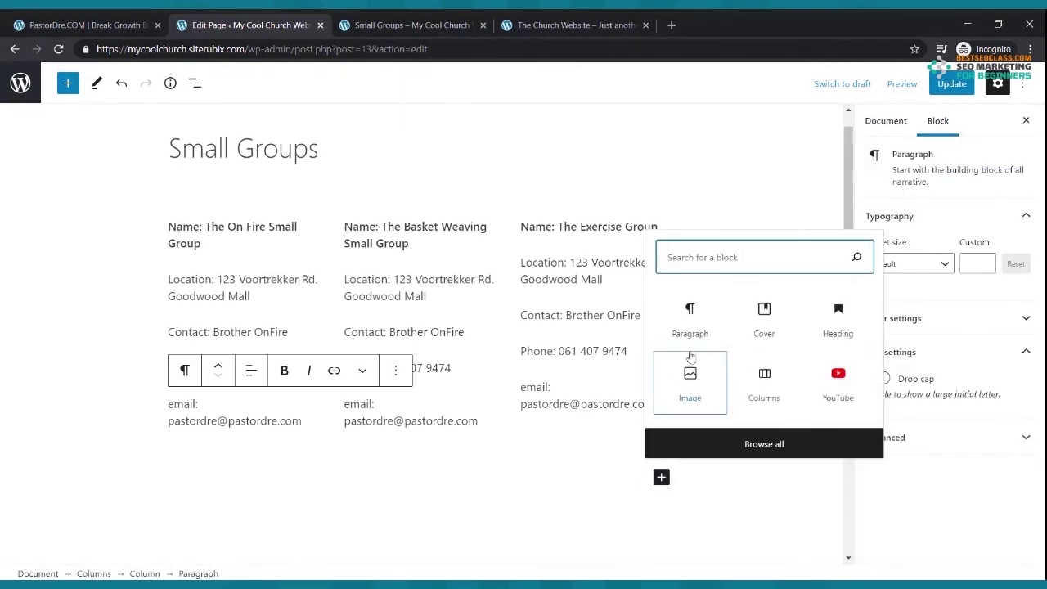
left_click(699, 385)
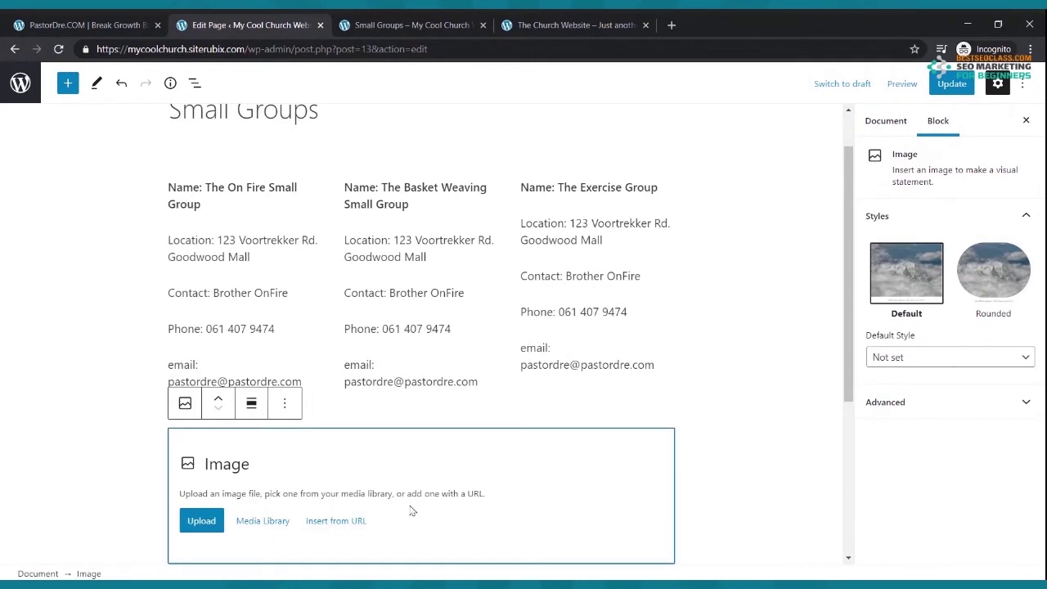
left_click(202, 524)
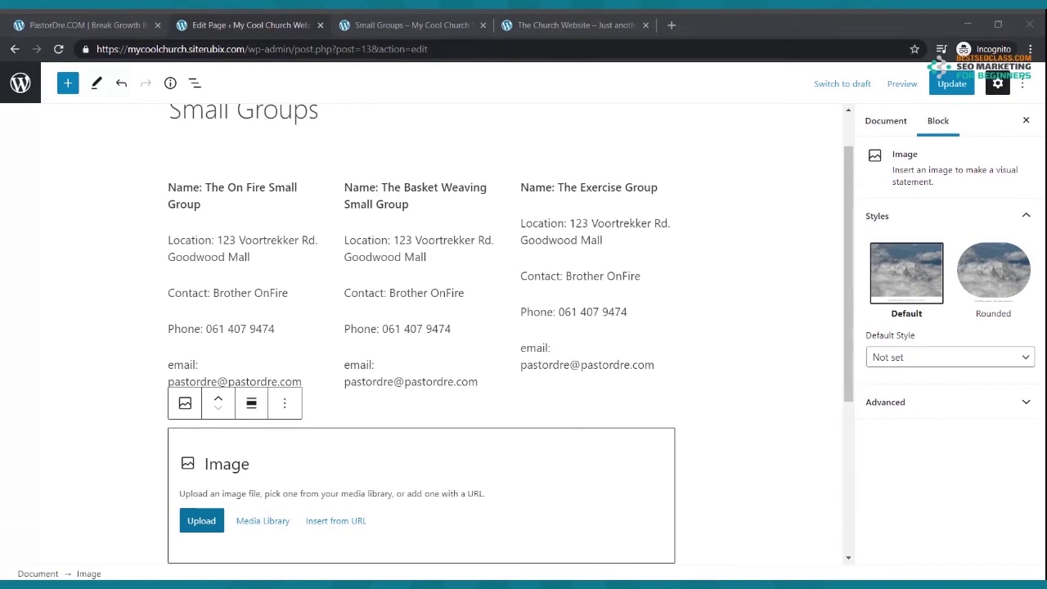
key("Return")
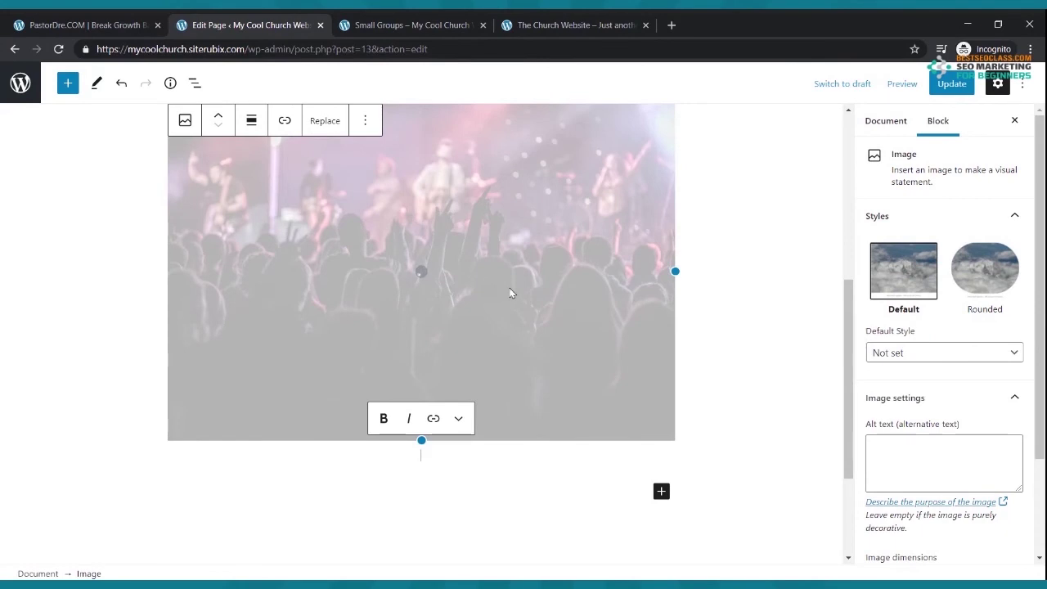
scroll(495, 282, "up", 5)
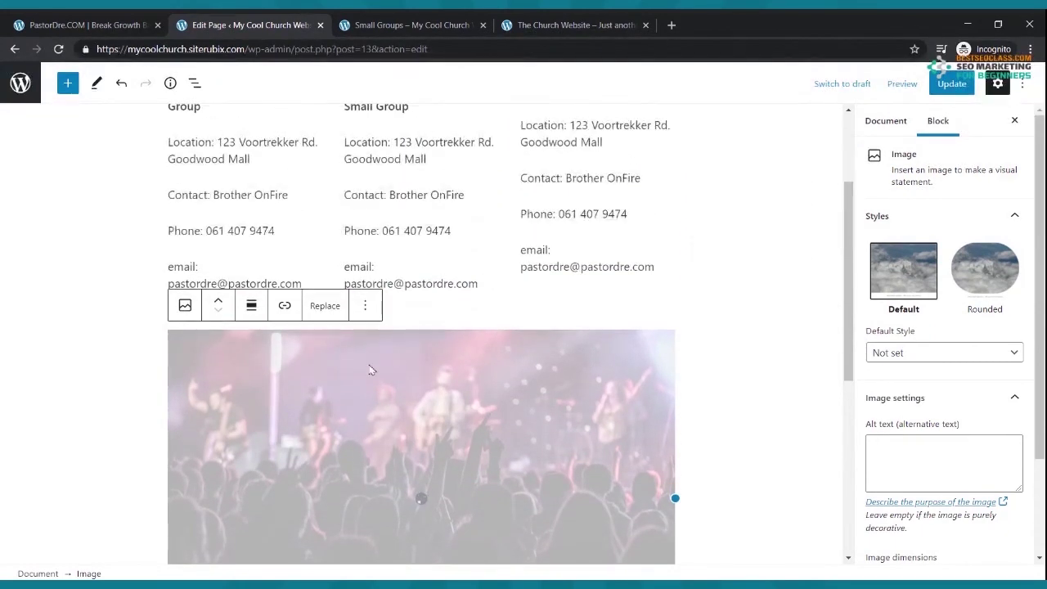
left_click(217, 300)
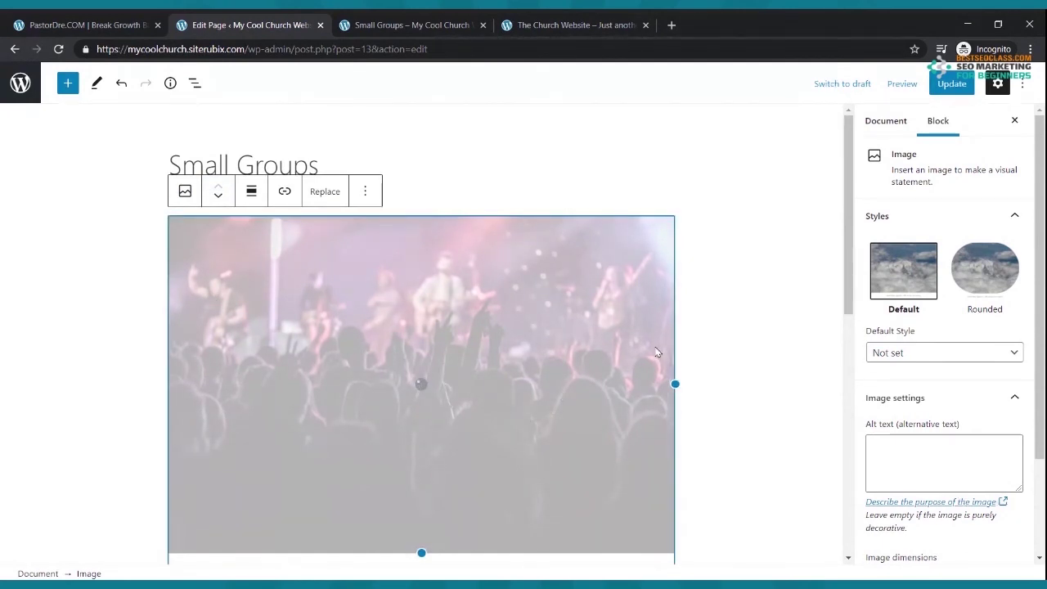
- Update the page with the concert image, nudge the image height slightly, and go to the live page
left_click(953, 86)
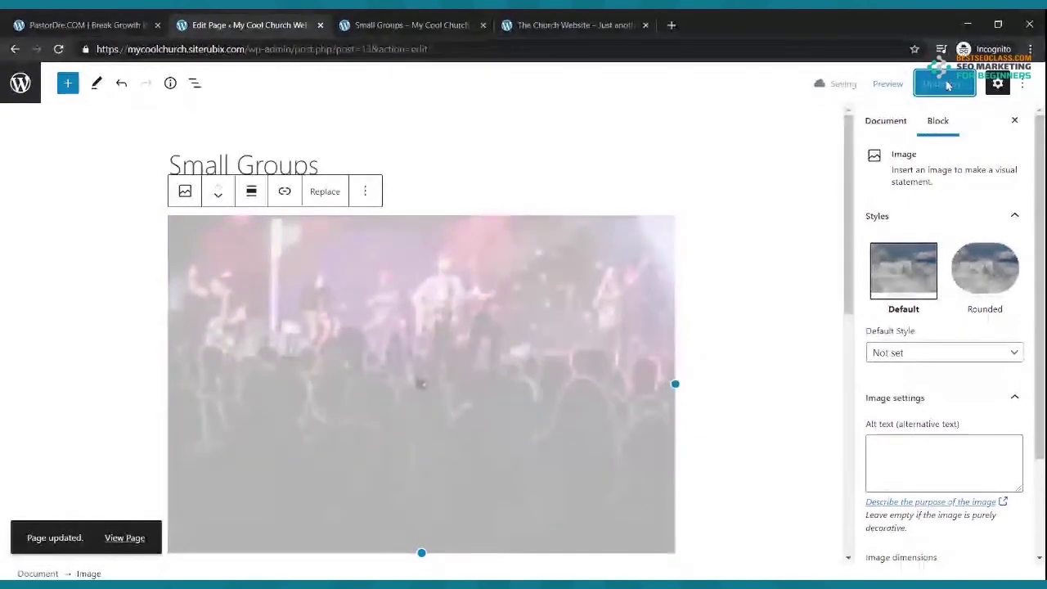
scroll(617, 249, "down", 2)
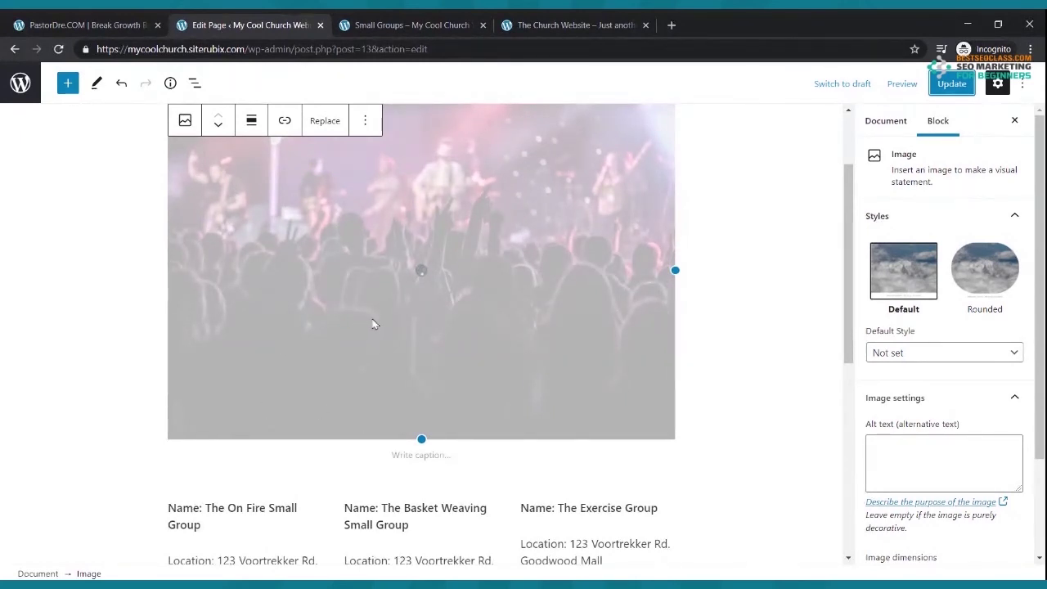
scroll(374, 323, "down", 1)
scroll(374, 325, "up", 3)
left_click_drag(422, 552, 421, 549)
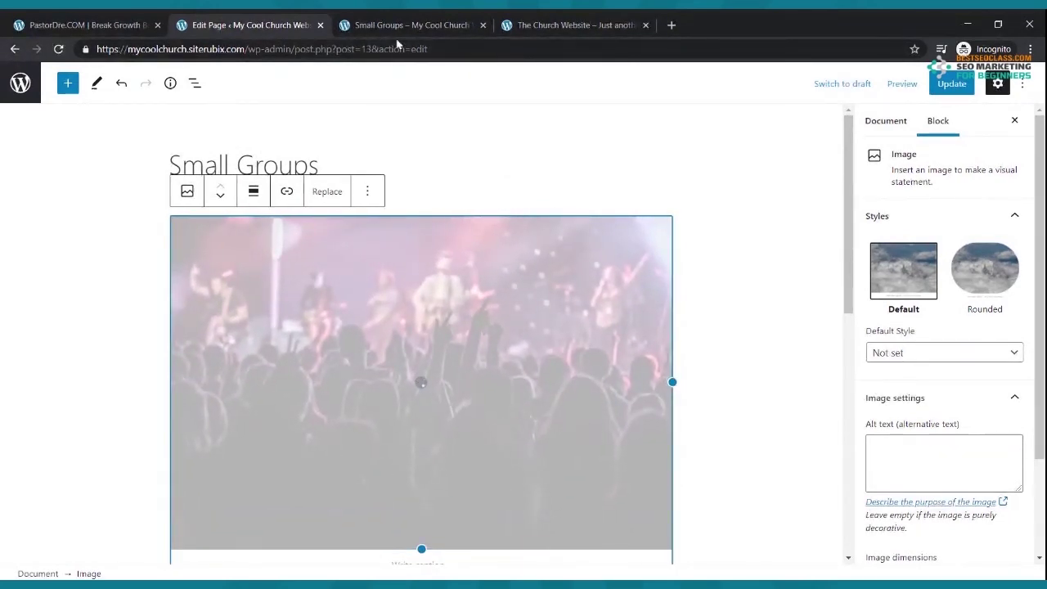
left_click(400, 26)
- Reload the live page to review the concert photo above the bold group columns, then return to editing
left_click(64, 49)
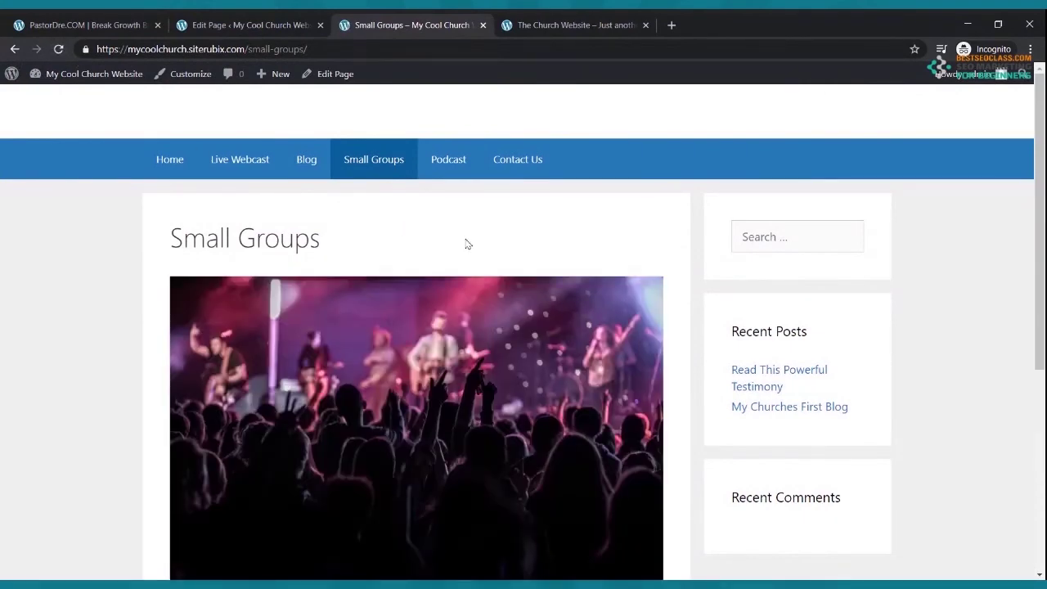
scroll(468, 244, "down", 4)
scroll(305, 211, "up", 4)
scroll(360, 285, "down", 3)
scroll(364, 279, "up", 1)
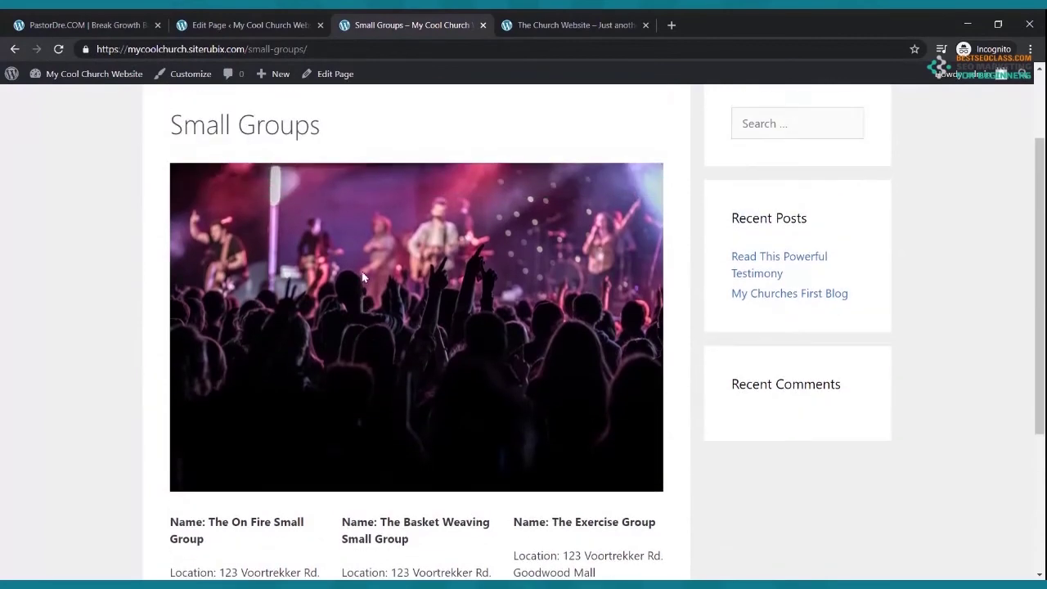
scroll(364, 278, "down", 3)
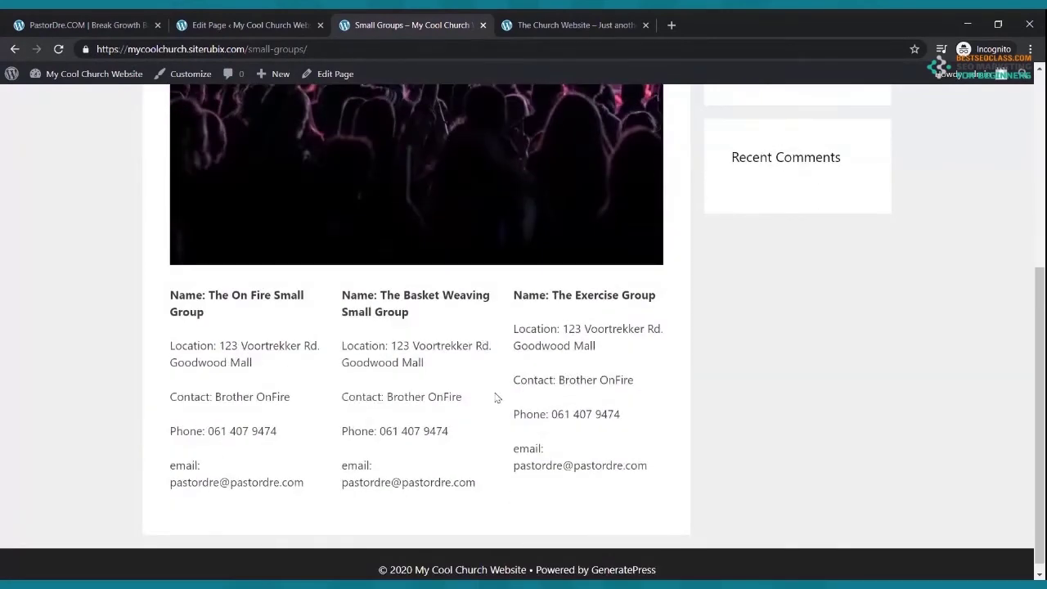
scroll(582, 458, "up", 5)
left_click(241, 26)
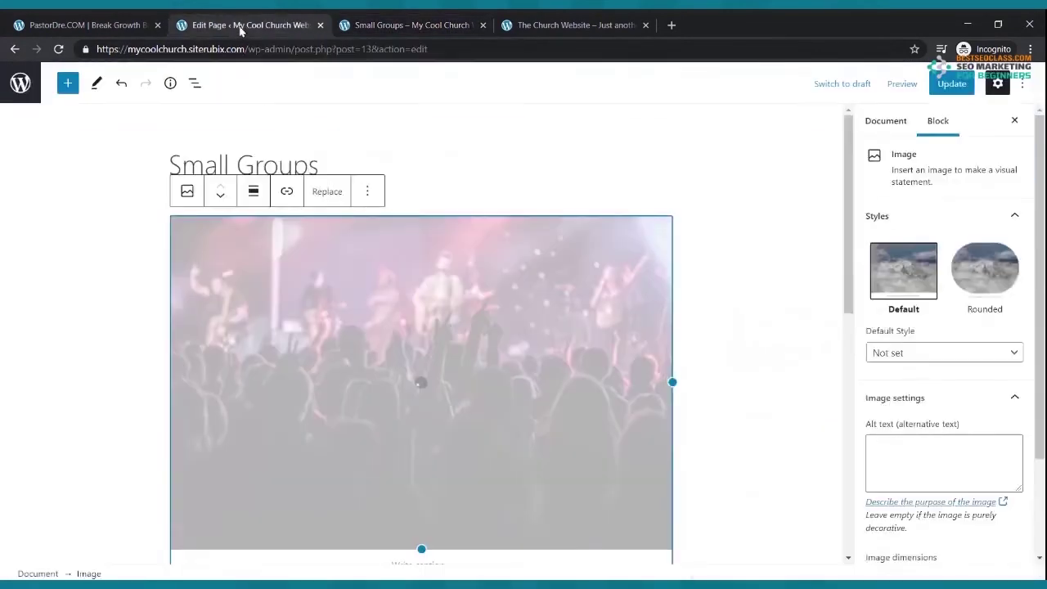
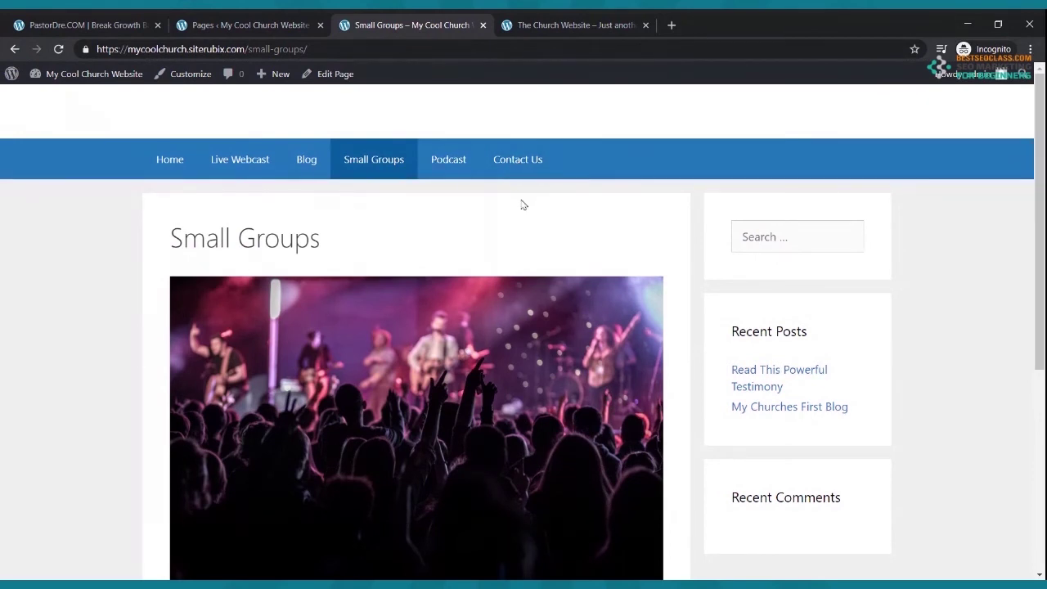
- Add the line 'Welcome to our Podcast' to the Podcast page and update it
left_click(250, 25)
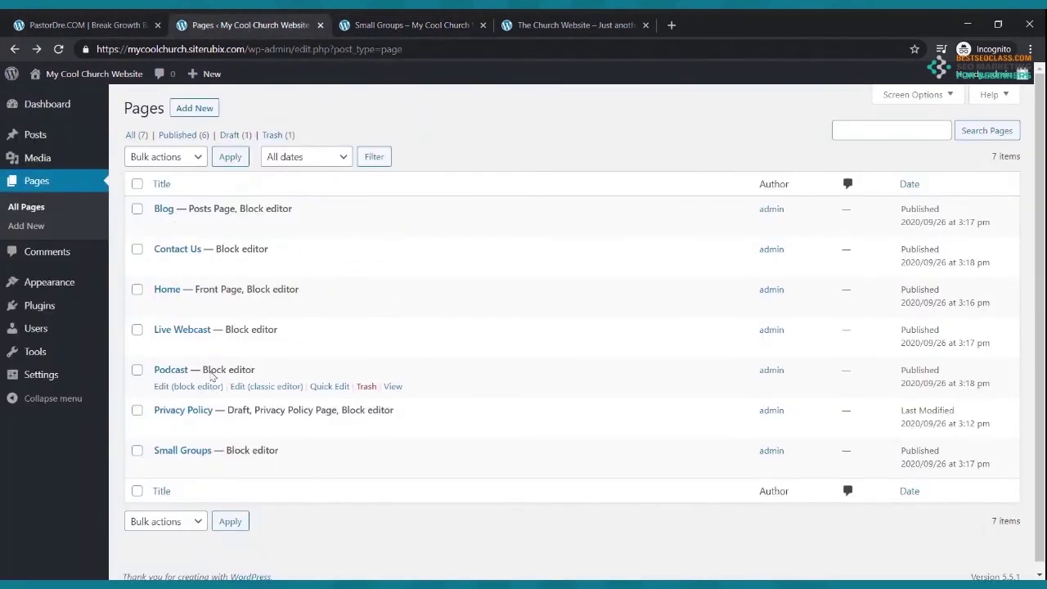
left_click(177, 388)
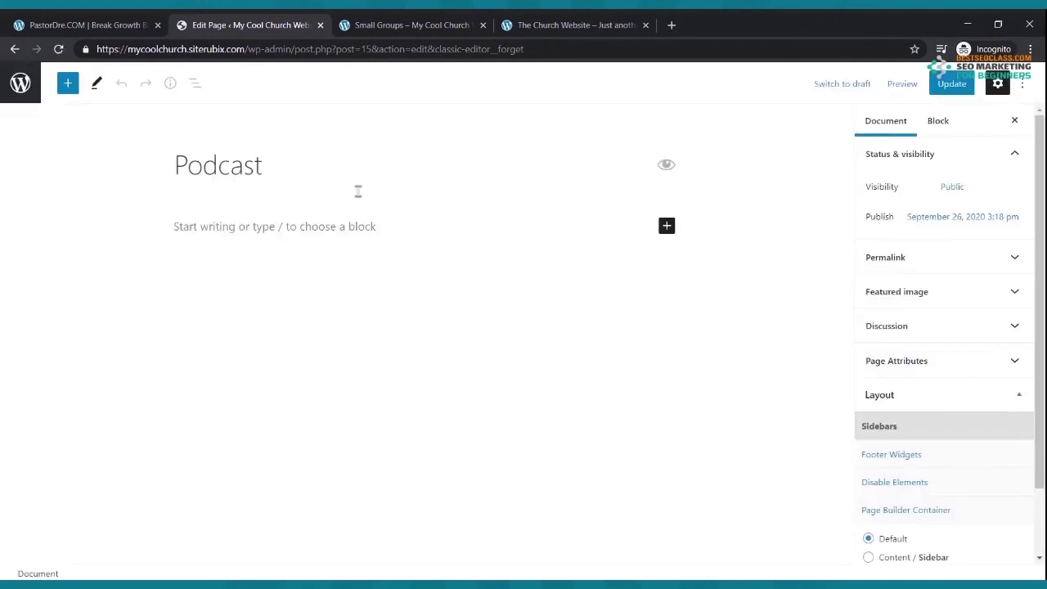
left_click(262, 227)
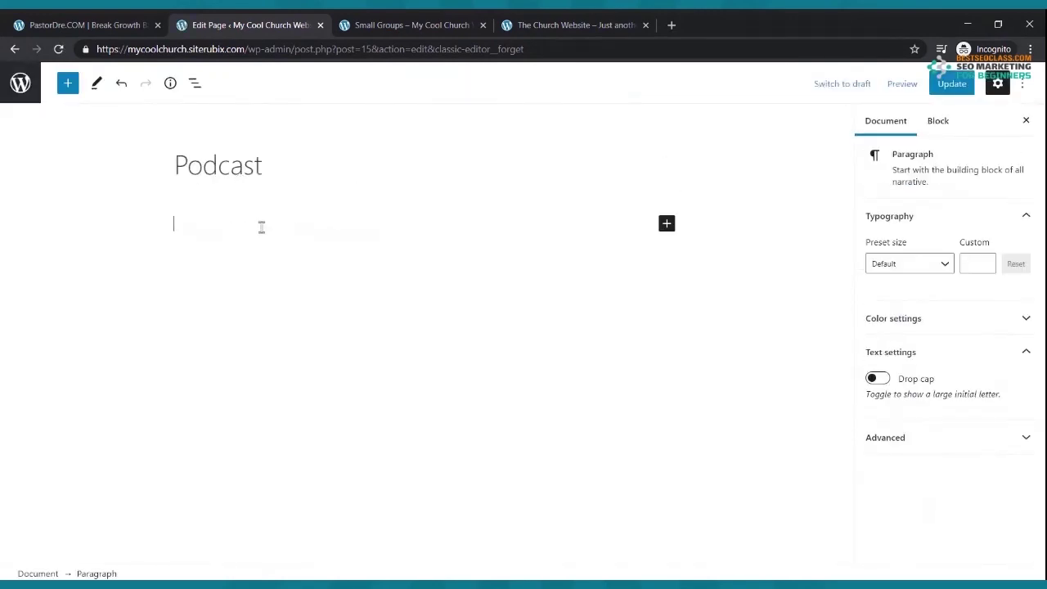
type("Welcome to our Podcast")
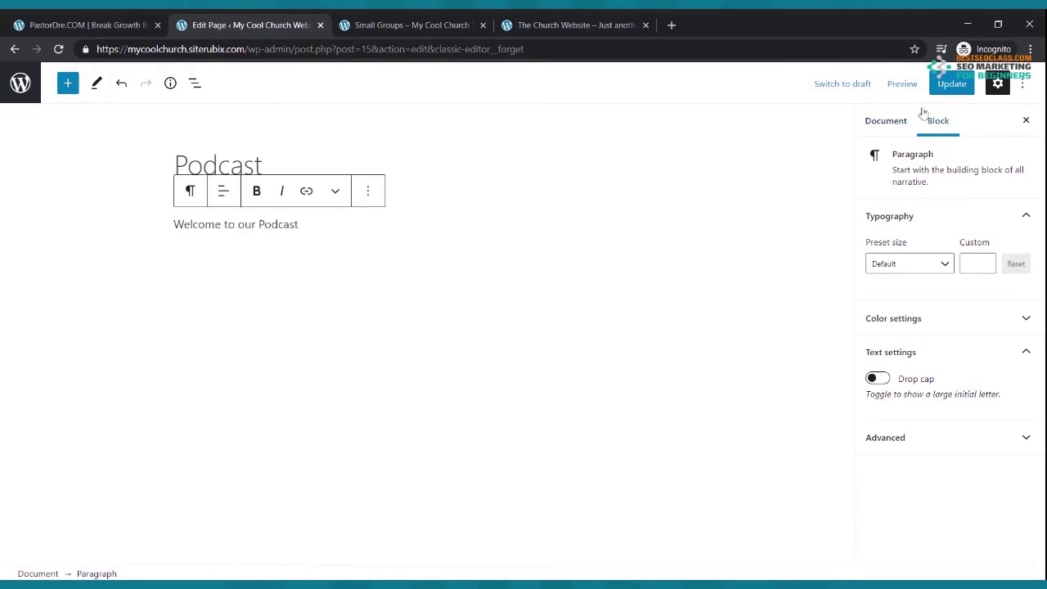
left_click(952, 83)
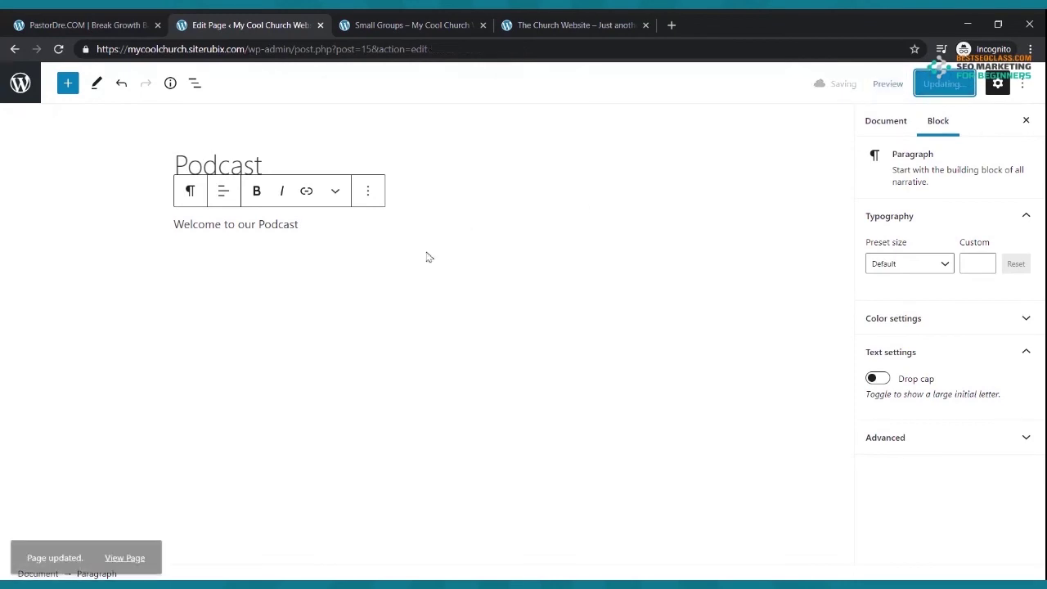
- Start a new empty paragraph below the welcome line, then open a new browser tab
left_click(360, 253)
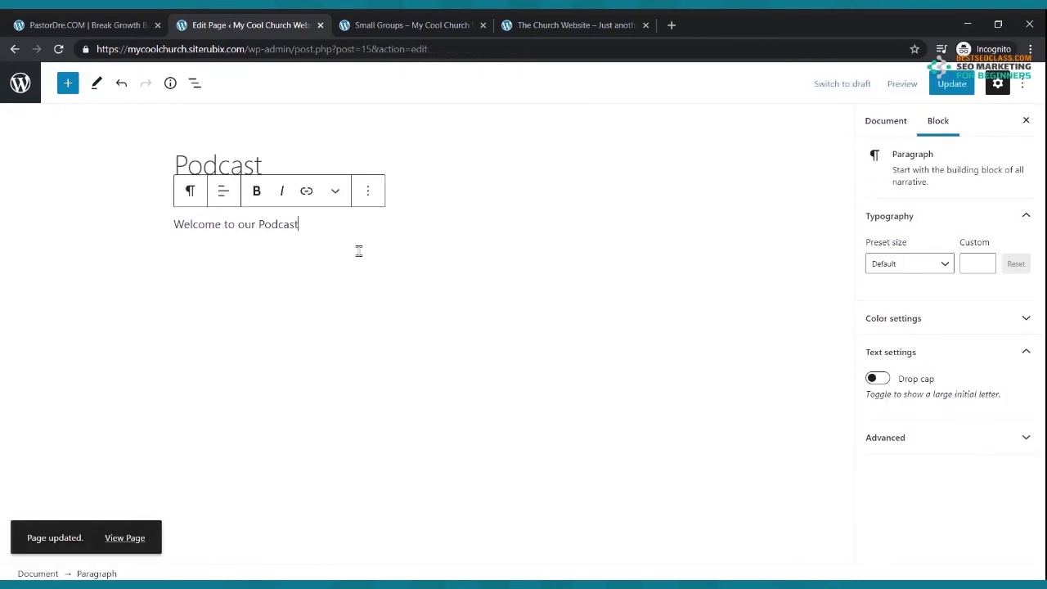
key("Return")
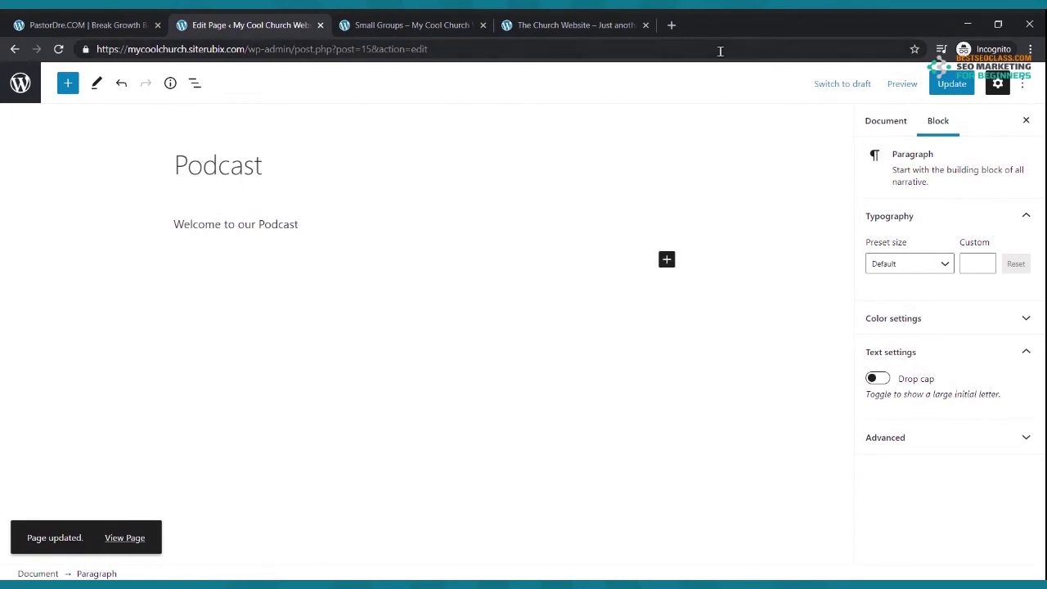
left_click(671, 24)
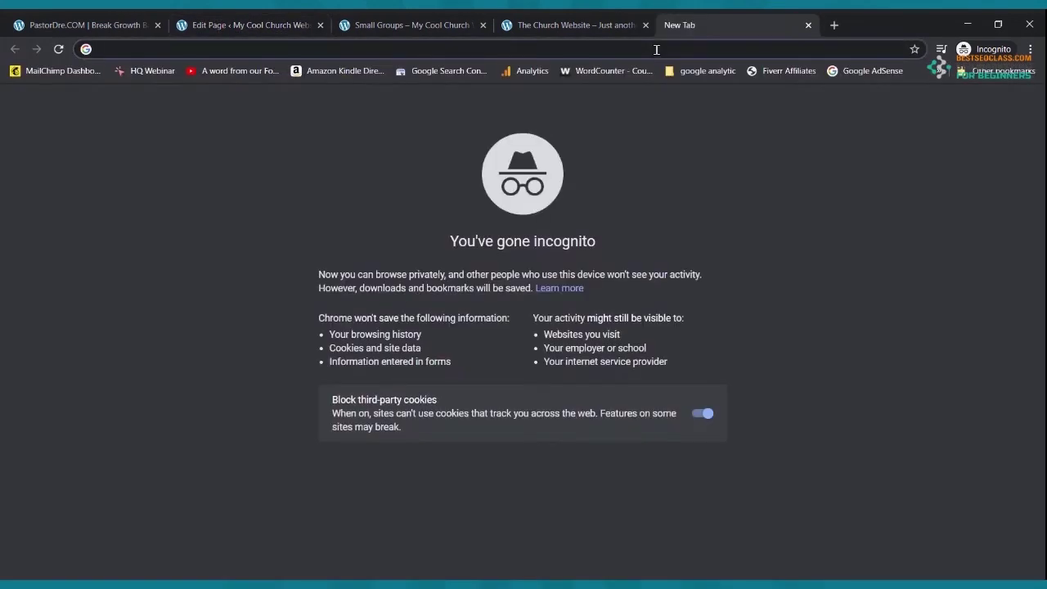
- Go to spreaker.com and sign in to the church's Spreaker account with saved details
type("sprea")
key("Return")
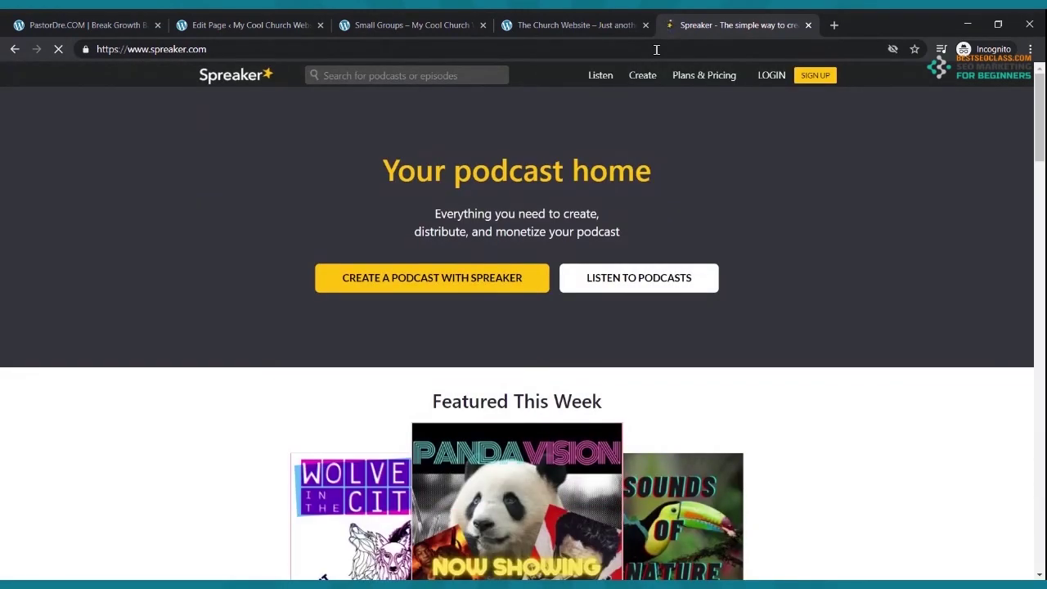
left_click(784, 82)
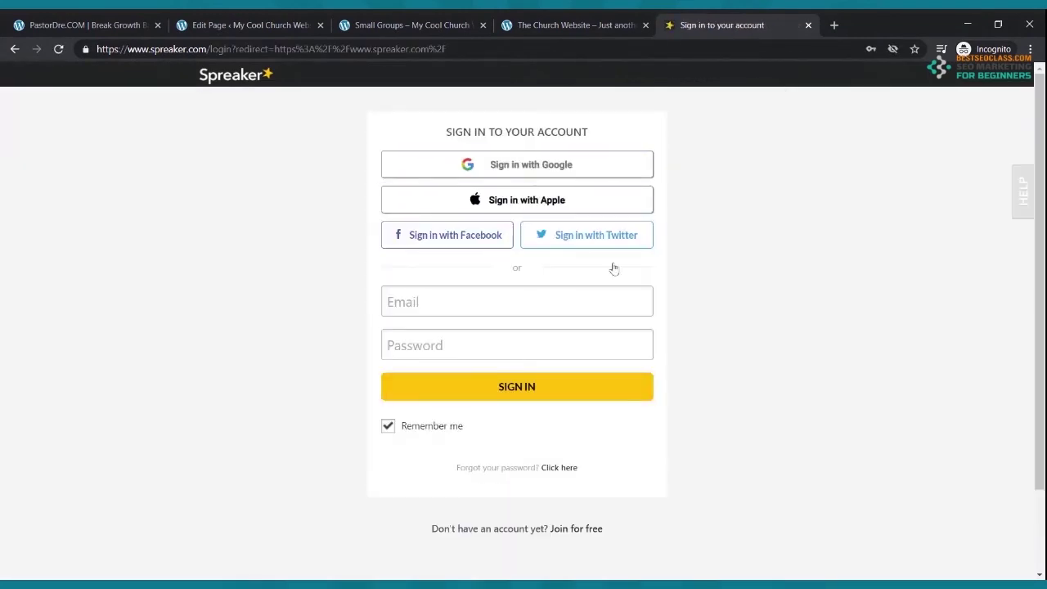
left_click(559, 311)
left_click(537, 400)
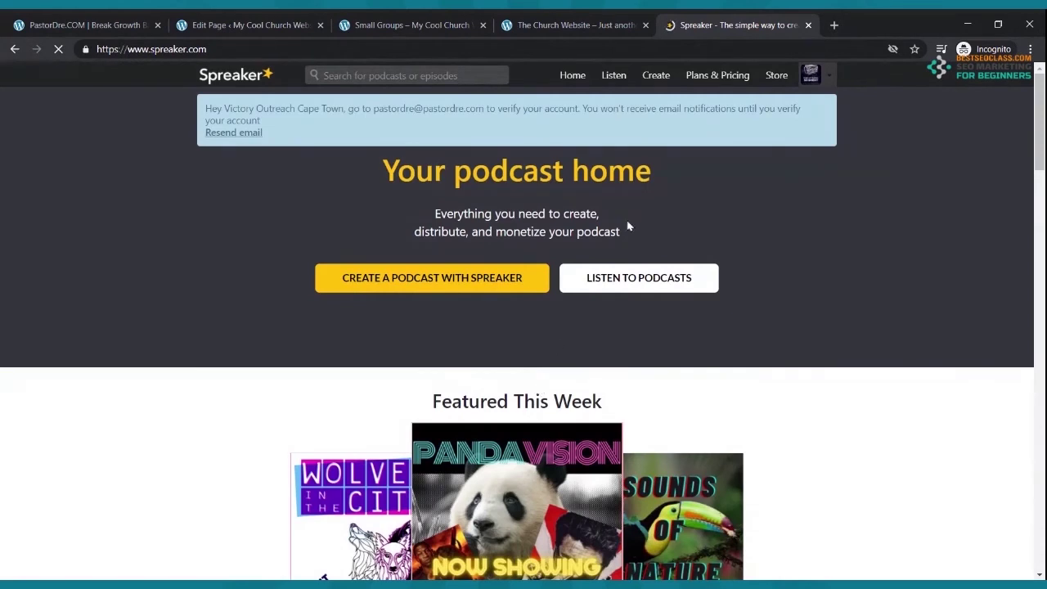
- Open the Spreaker podcasts Dashboard from the account avatar menu
left_click(262, 25)
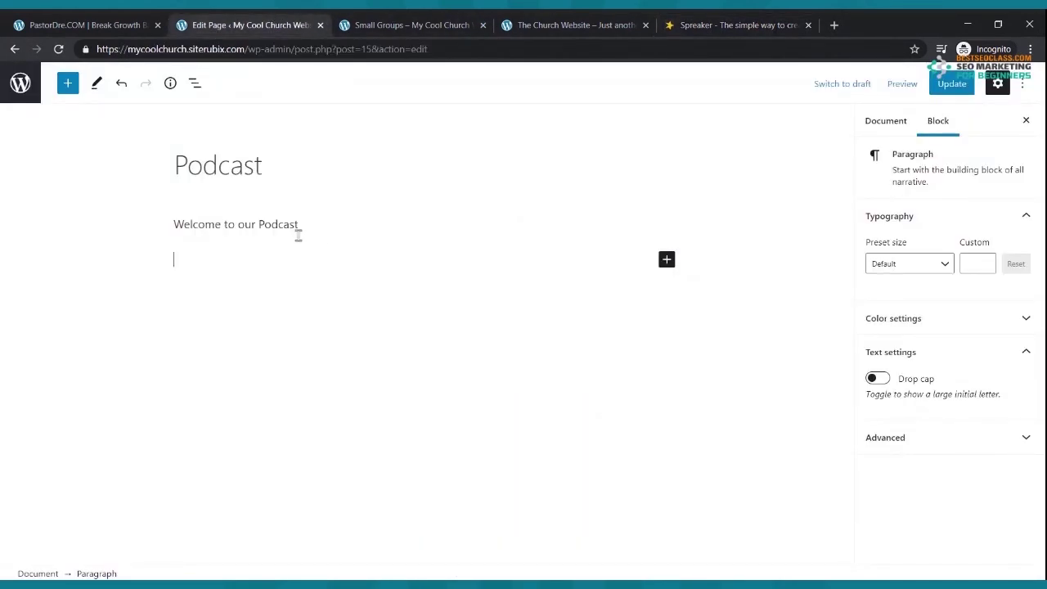
left_click(725, 23)
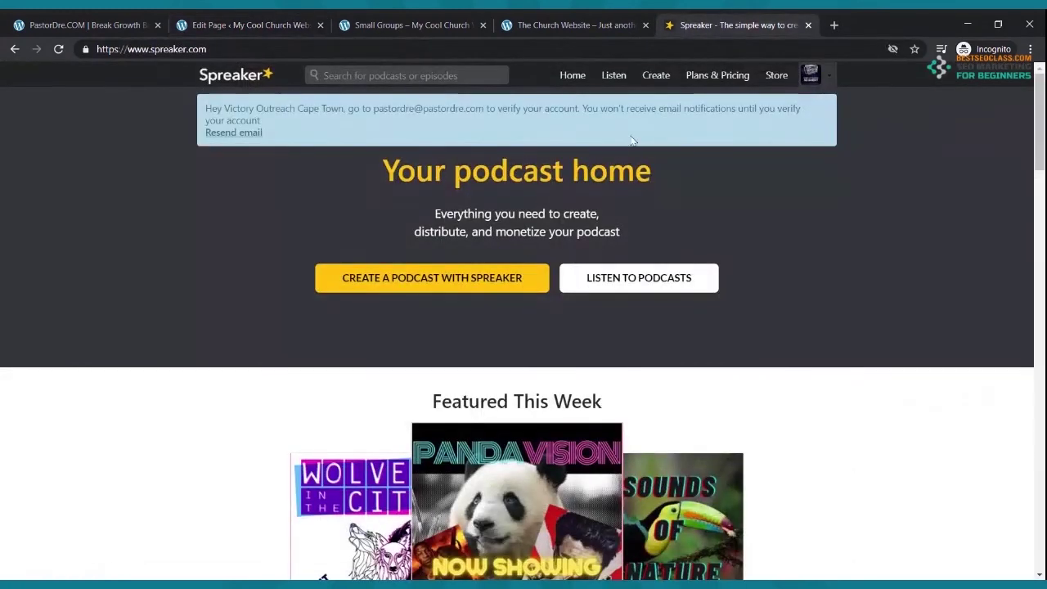
left_click(812, 75)
left_click(790, 123)
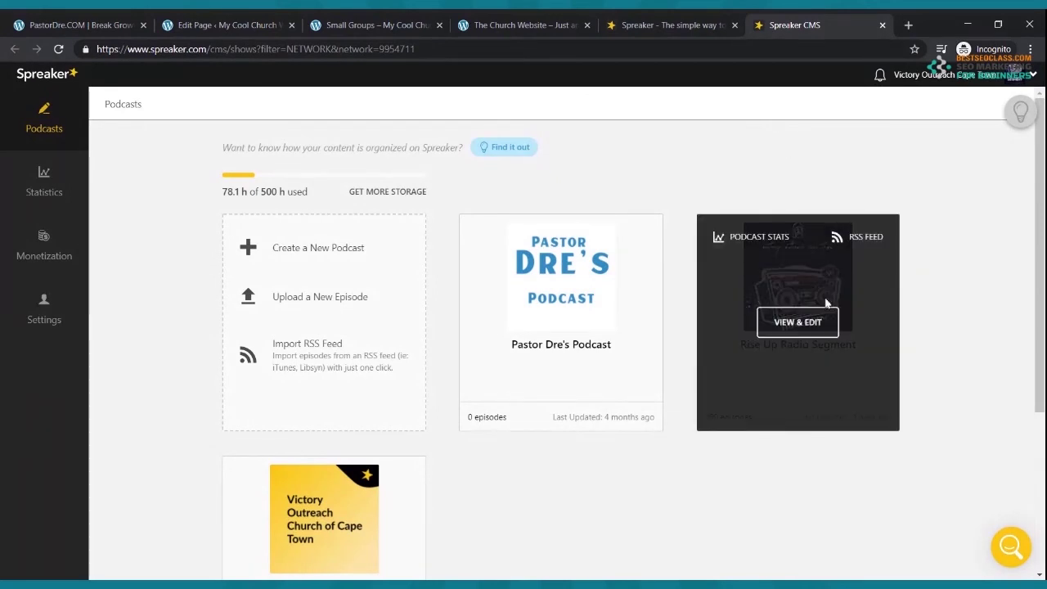
- Open the Rise Up Radio Segment RSS feed and copy its URL from the address bar
left_click(814, 320)
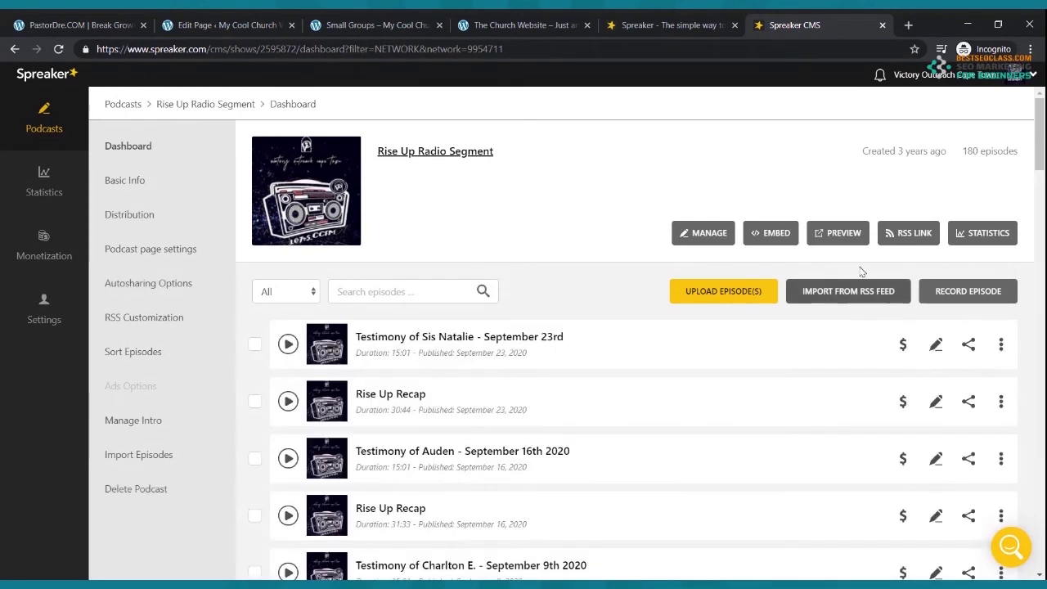
left_click(15, 50)
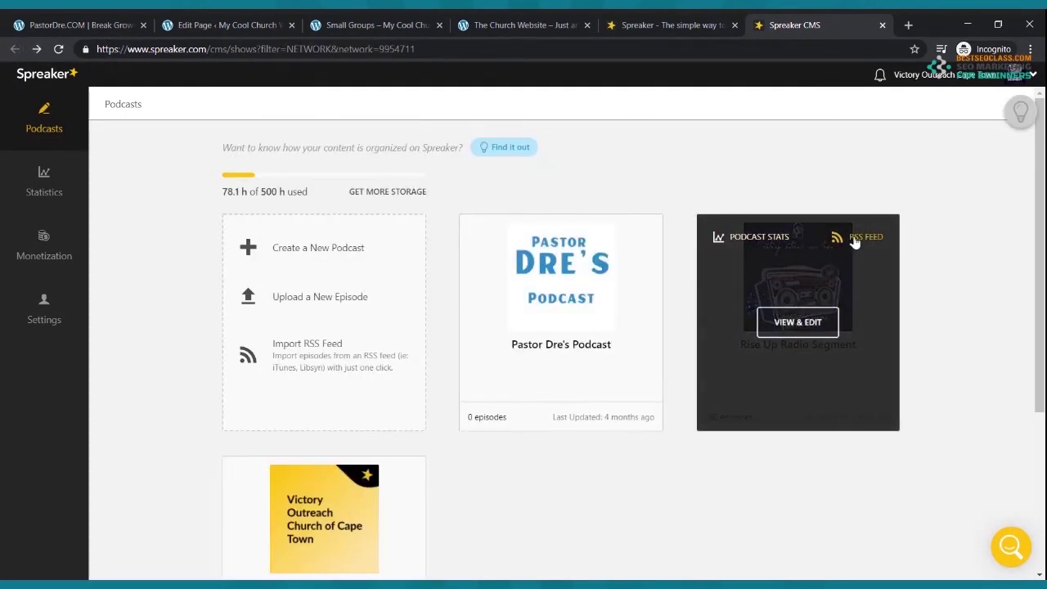
left_click(859, 237)
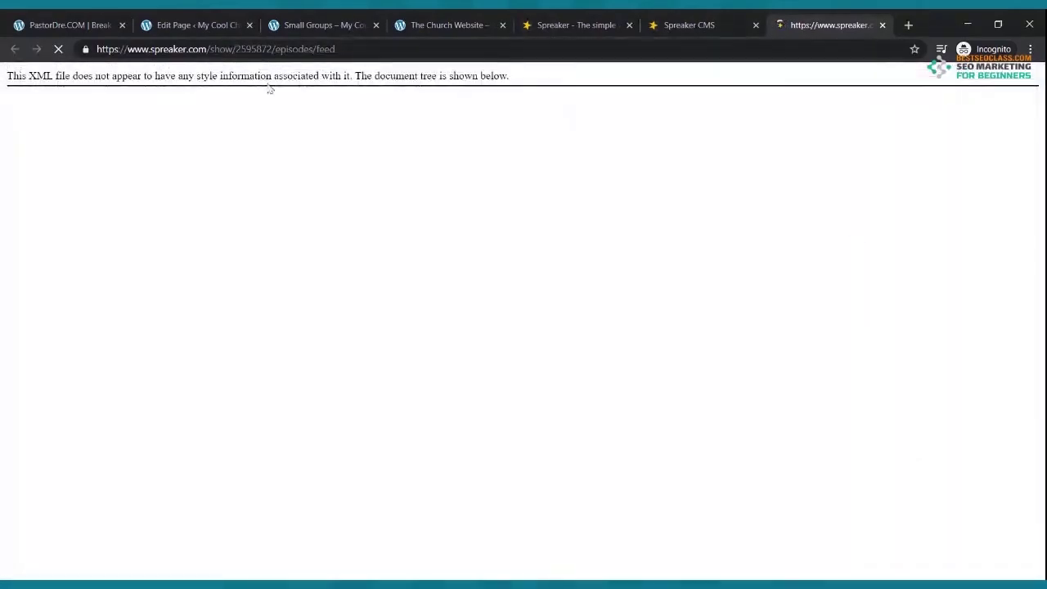
left_click(229, 50)
key("ctrl+c")
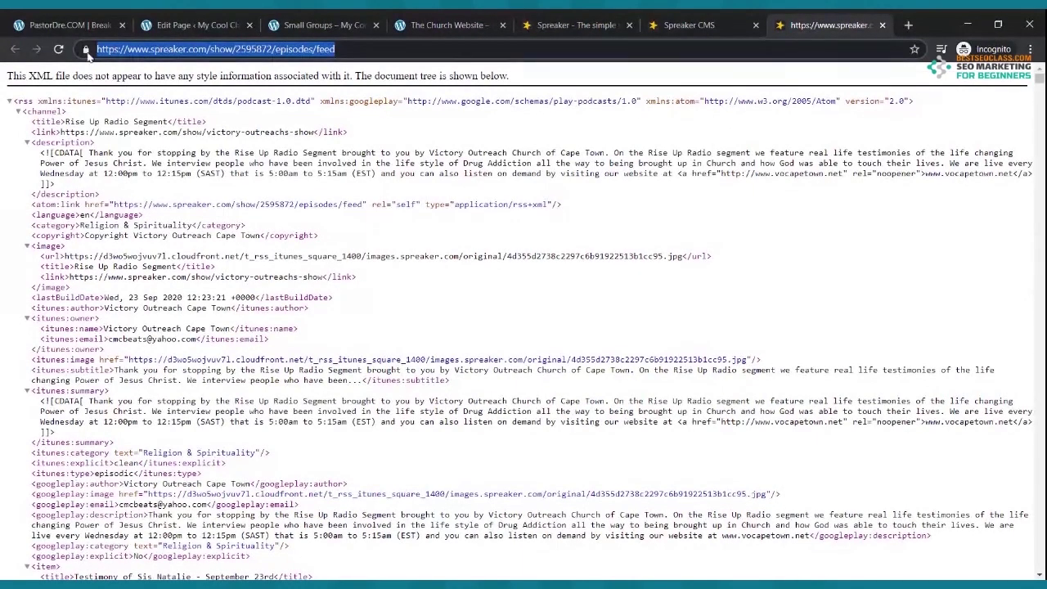
left_click(882, 25)
- Show the podcast's RSS feed link again, then return to the Podcast editor below the welcome line
mouse_move(891, 246)
left_click(806, 326)
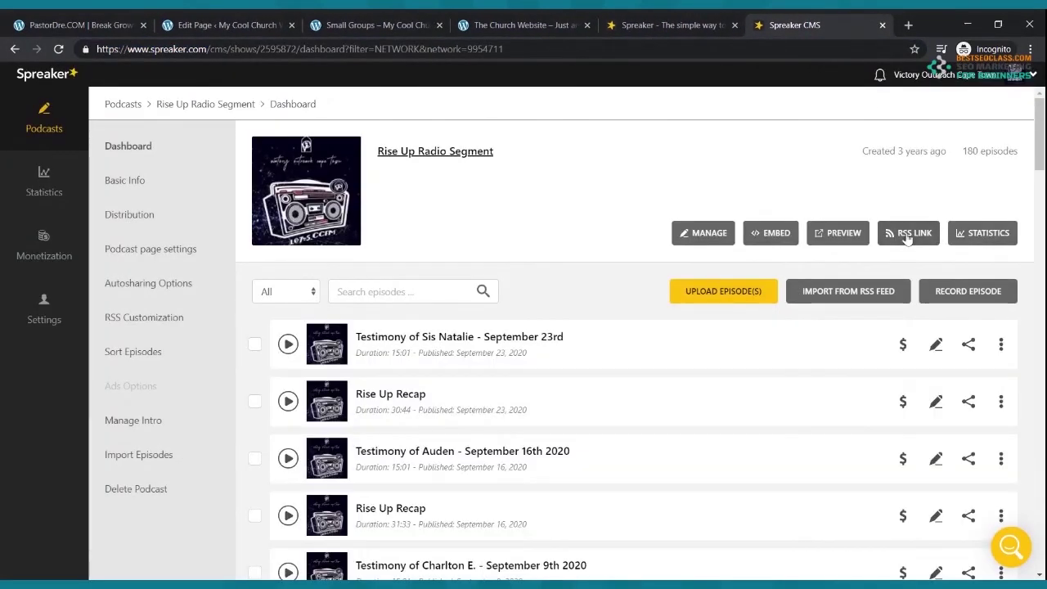
left_click(906, 235)
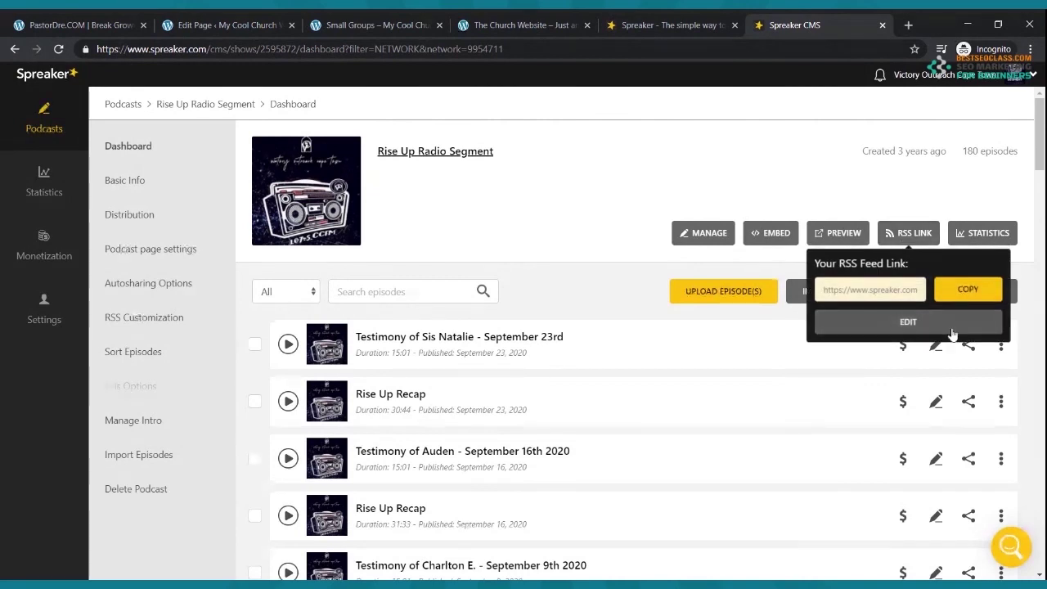
left_click(257, 24)
left_click(246, 263)
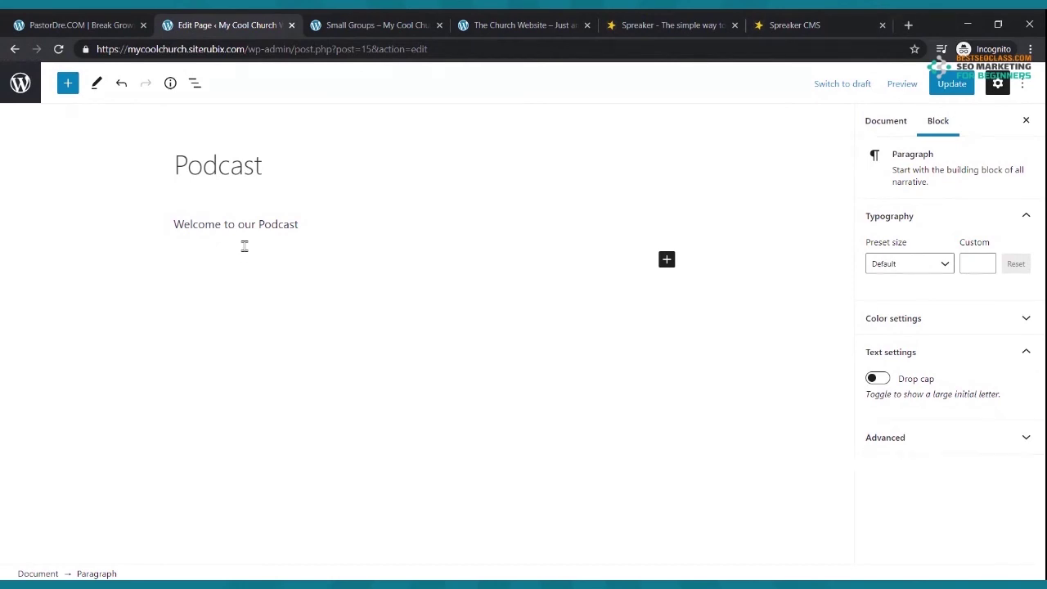
- Insert an RSS block loaded with the Rise Up Radio Segment Spreaker feed URL
left_click(667, 259)
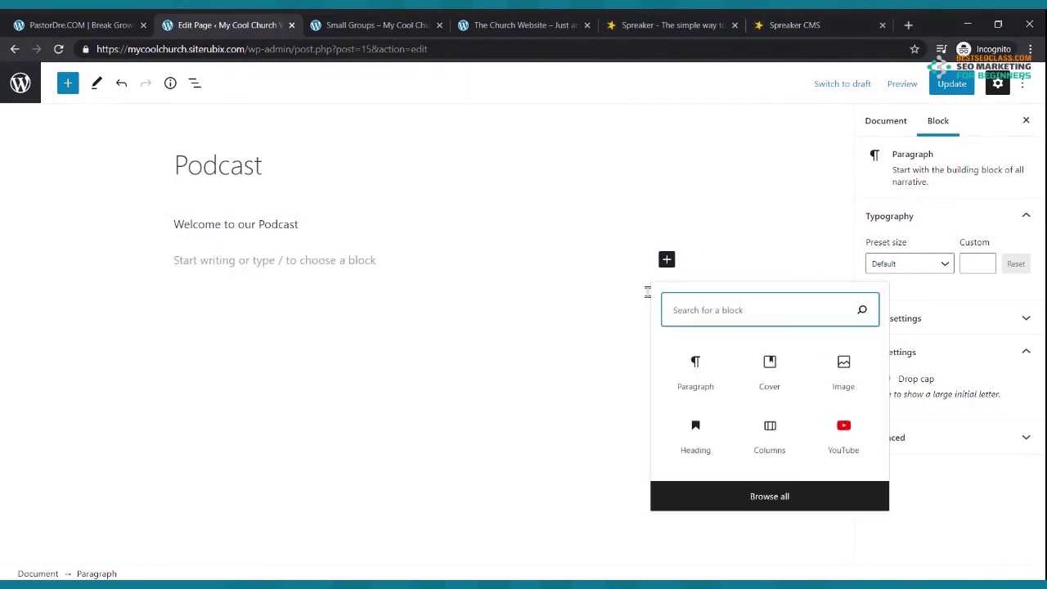
type("rss")
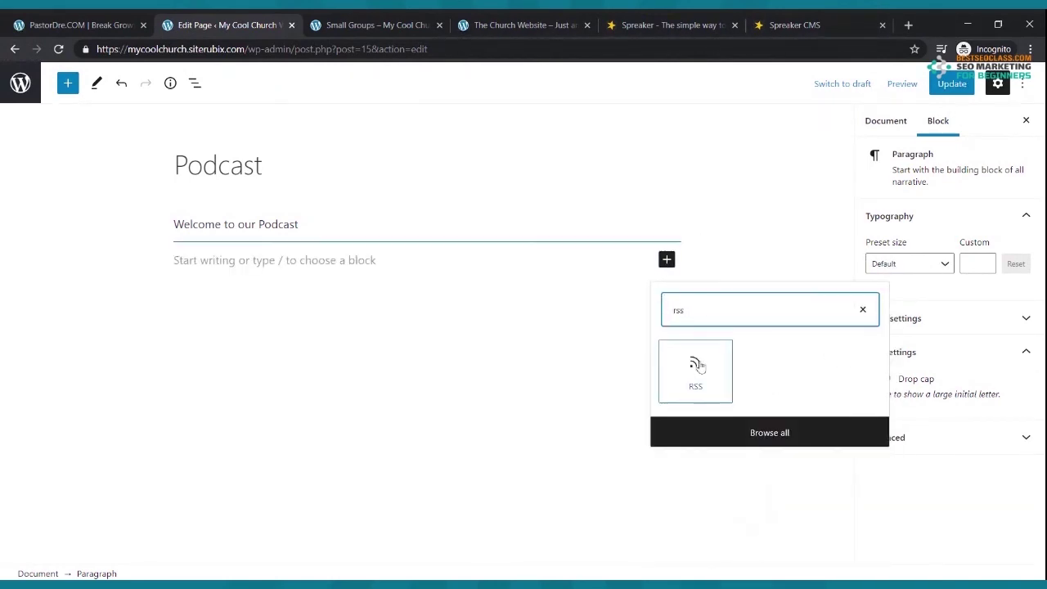
left_click(696, 368)
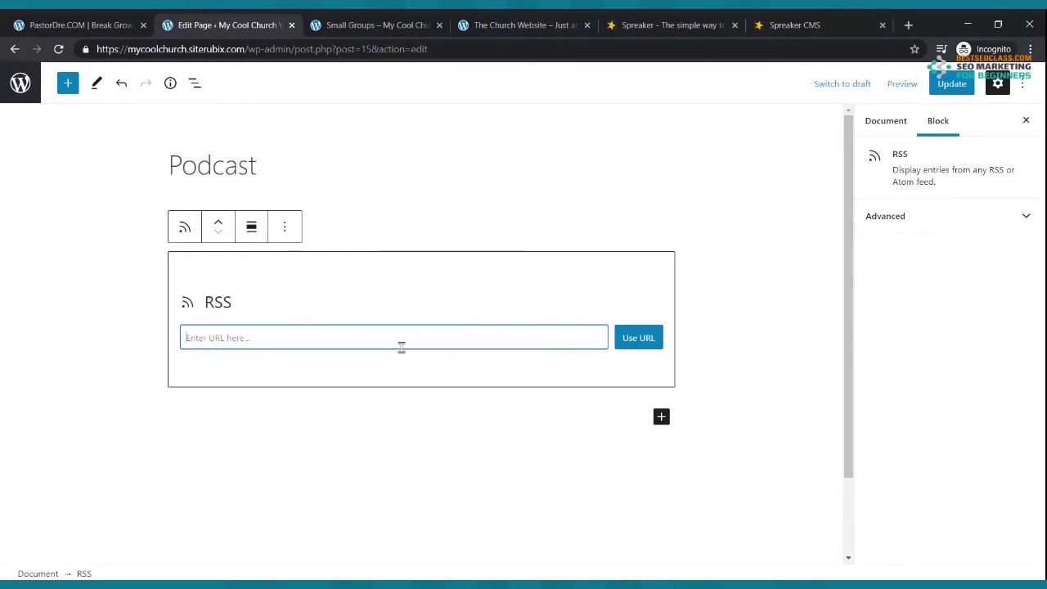
key("ctrl+v")
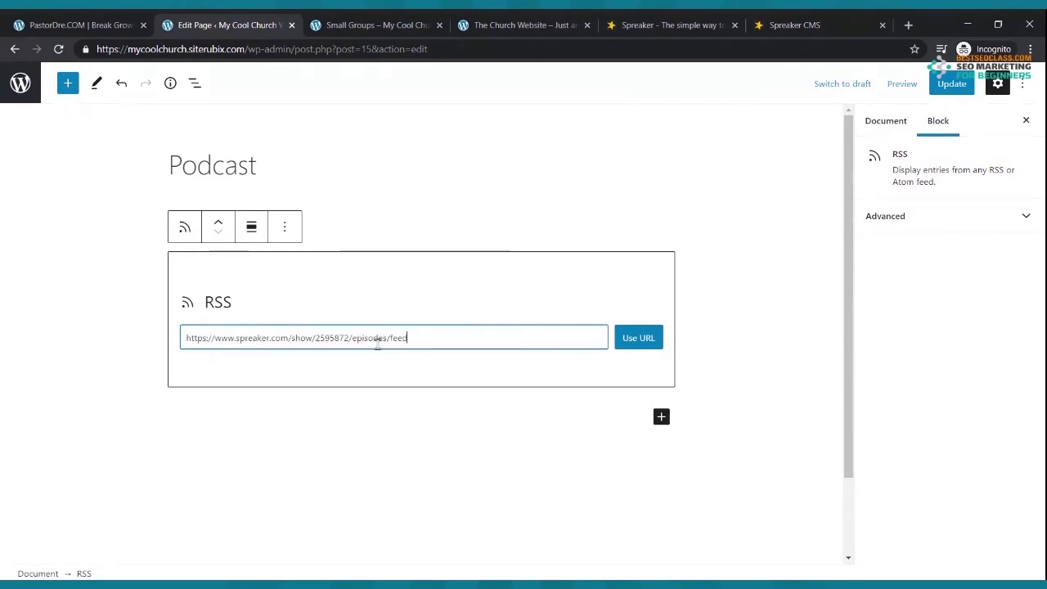
left_click(636, 337)
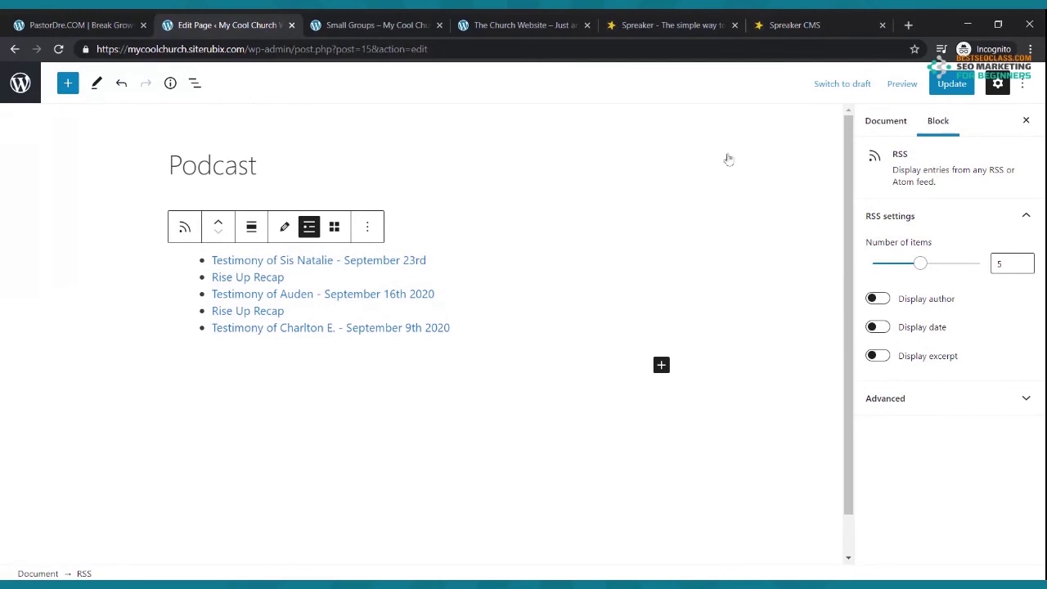
- Update the Podcast page with its five episode links and switch to the live site tab
left_click(336, 215)
left_click(323, 221)
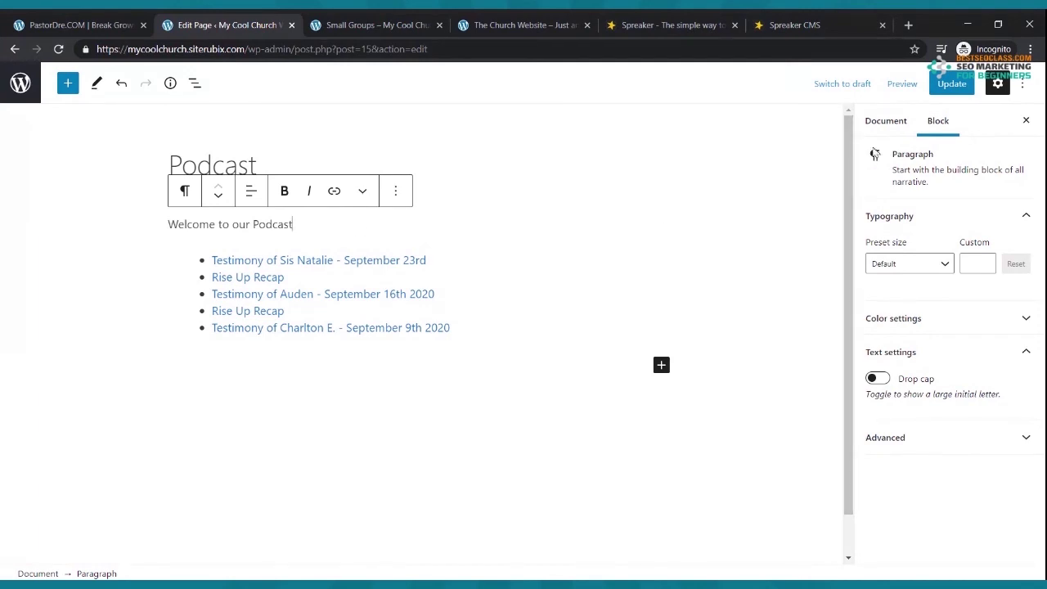
left_click(950, 84)
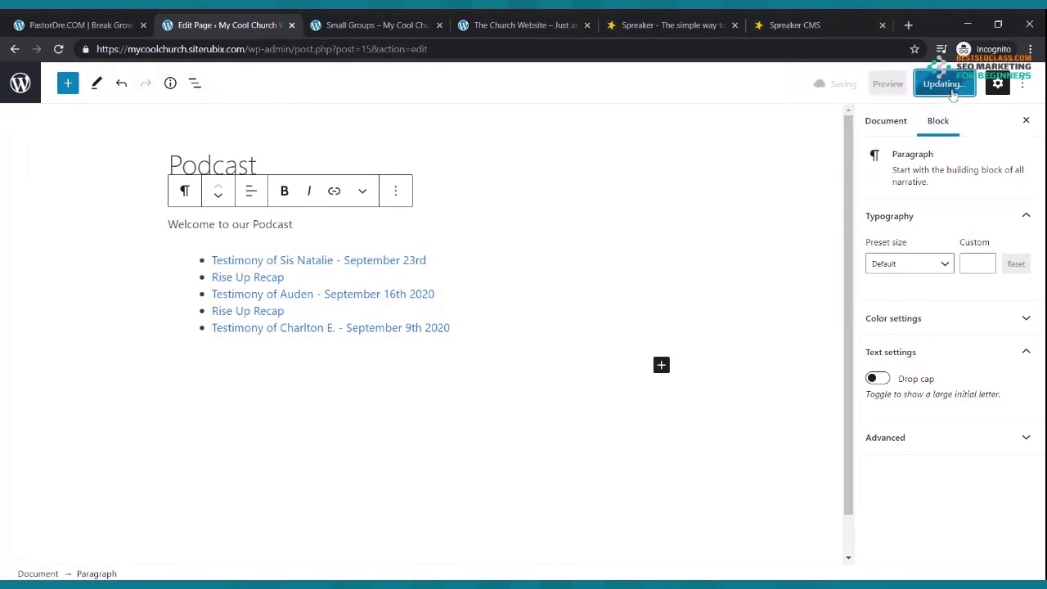
left_click(378, 25)
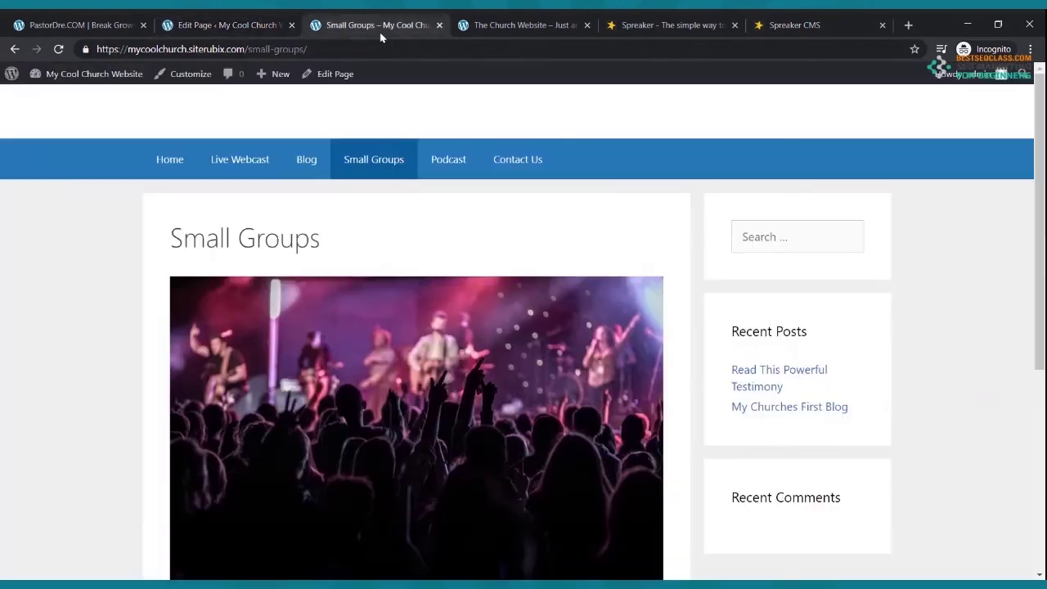
- Compare the live Podcast page's episode links against the Spreaker episode list
left_click(435, 163)
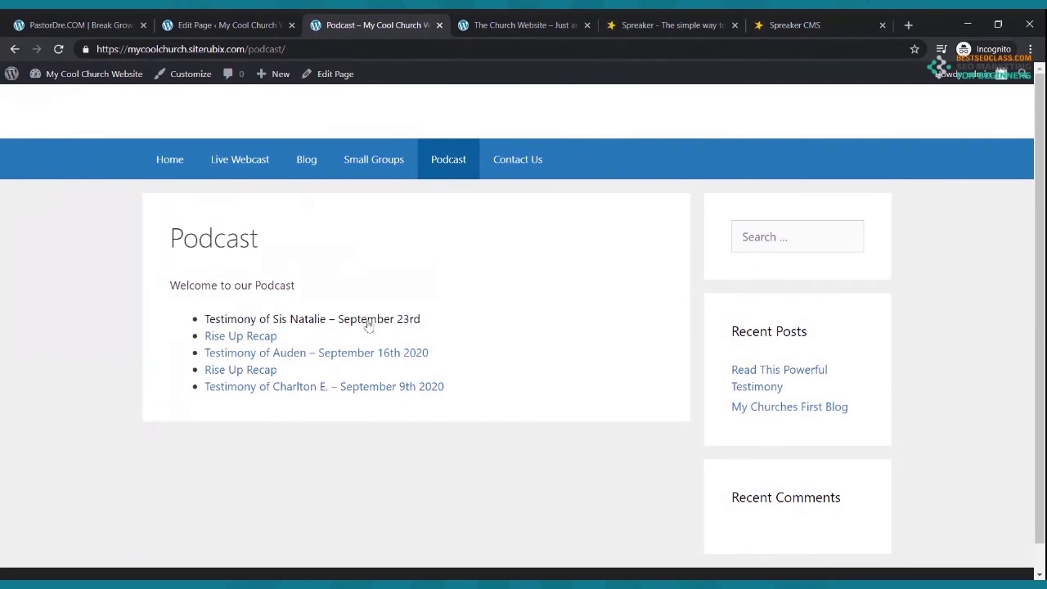
left_click(780, 25)
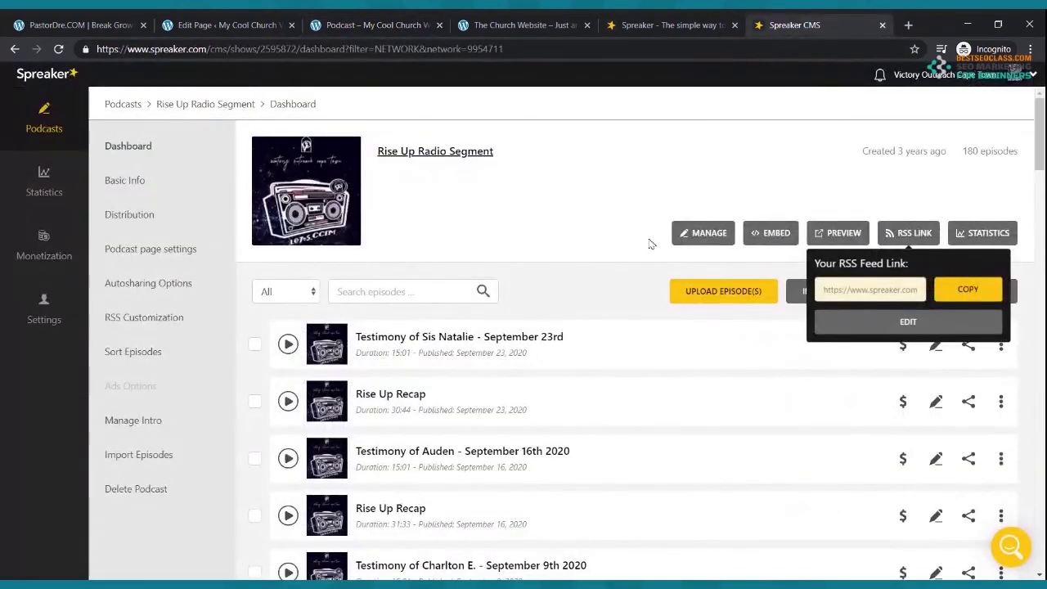
left_click(388, 32)
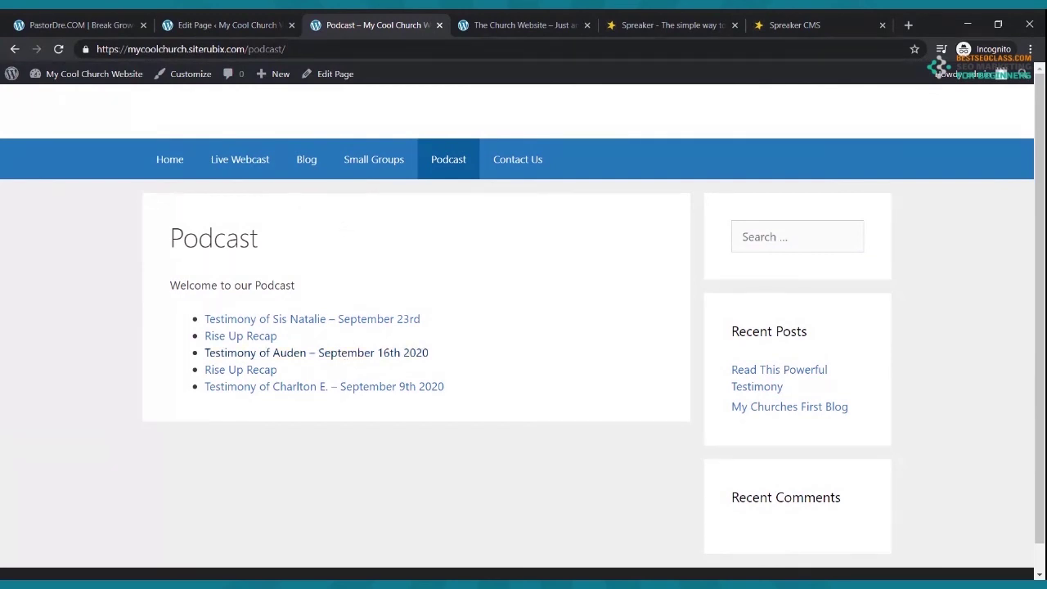
- Browse the Home, Live Webcast, Blog, Small Groups and Podcast pages, then return to the editor
left_click(166, 165)
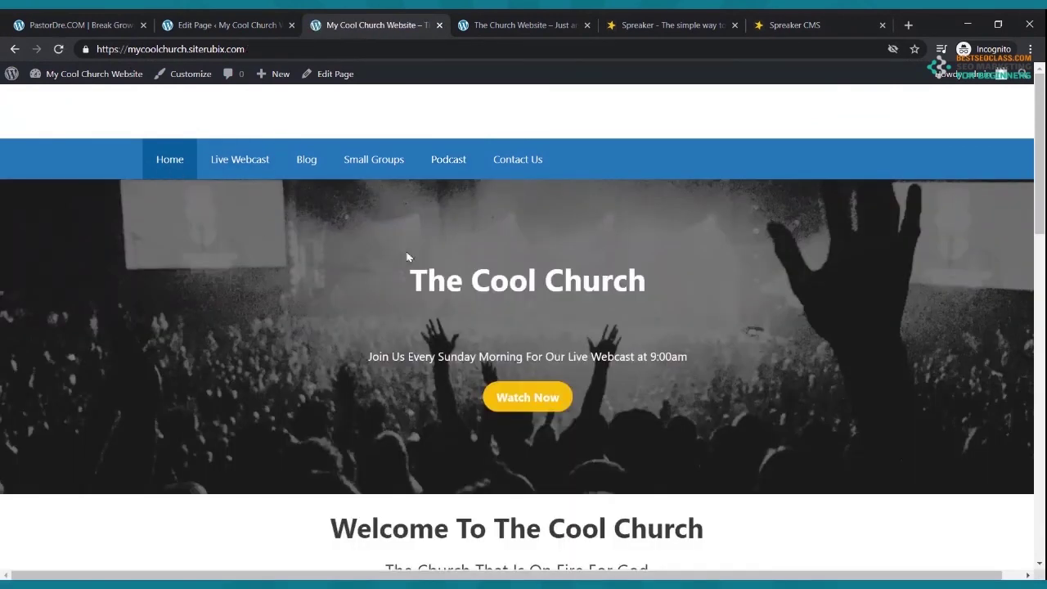
left_click(238, 162)
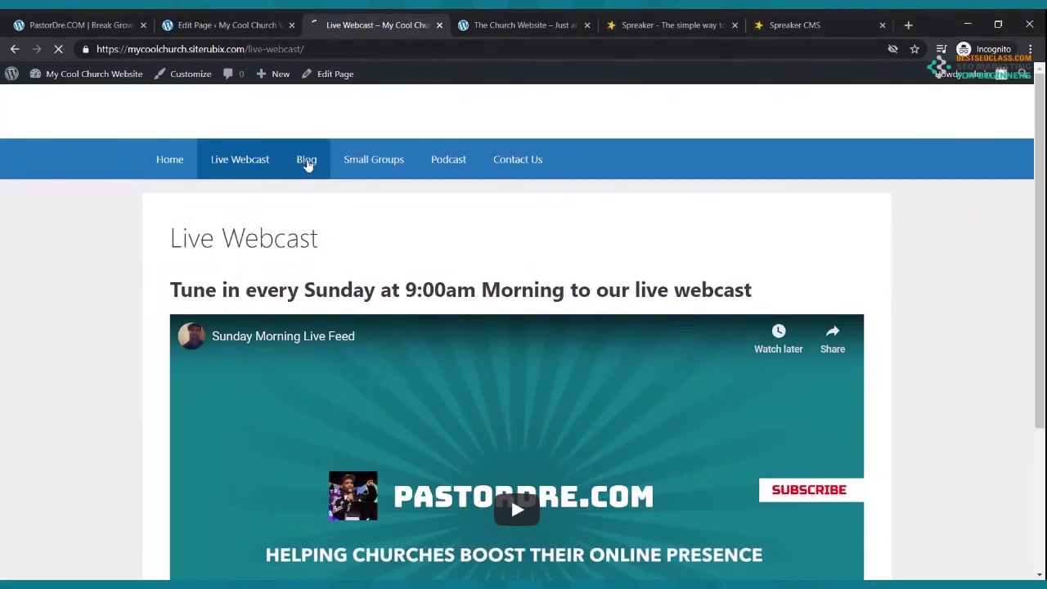
left_click(306, 164)
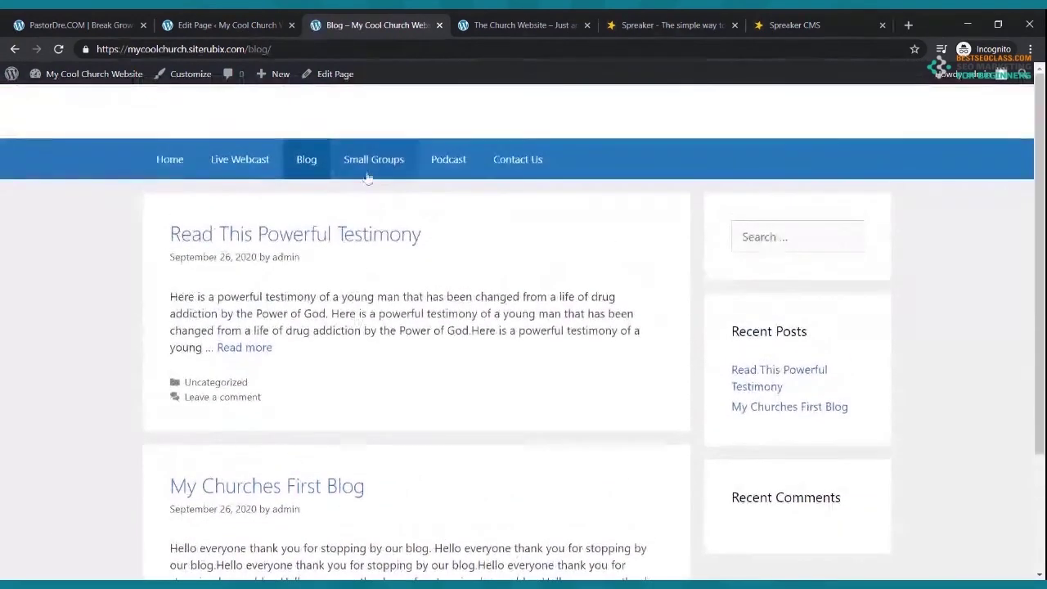
left_click(369, 171)
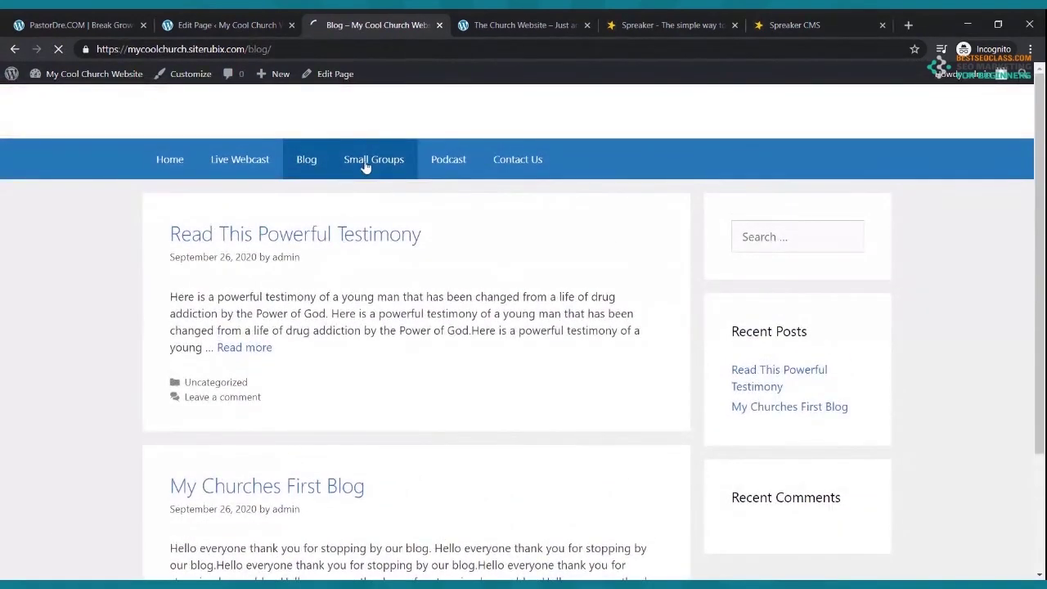
left_click(461, 158)
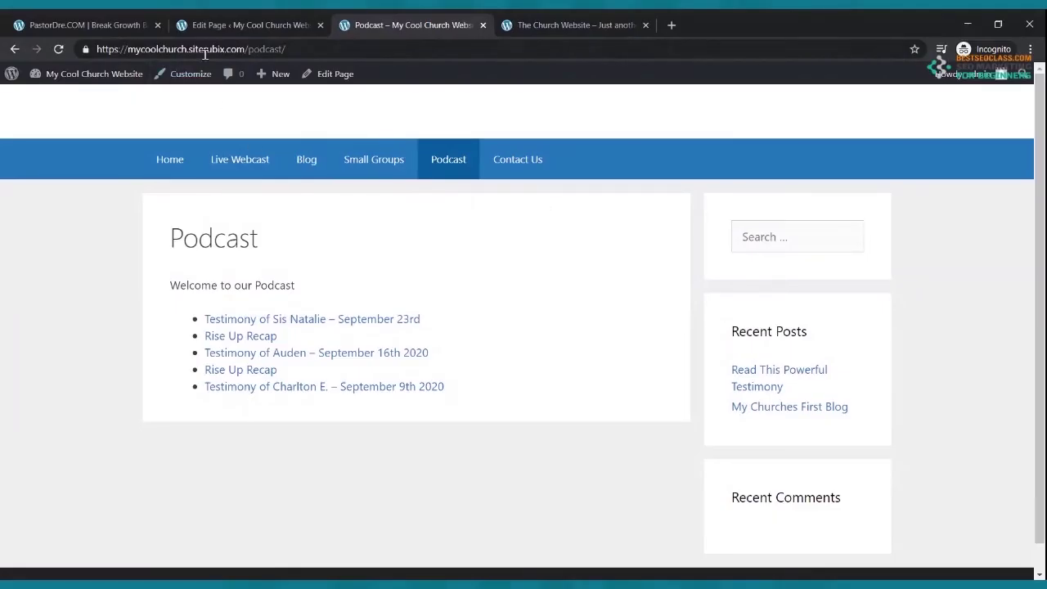
left_click(217, 26)
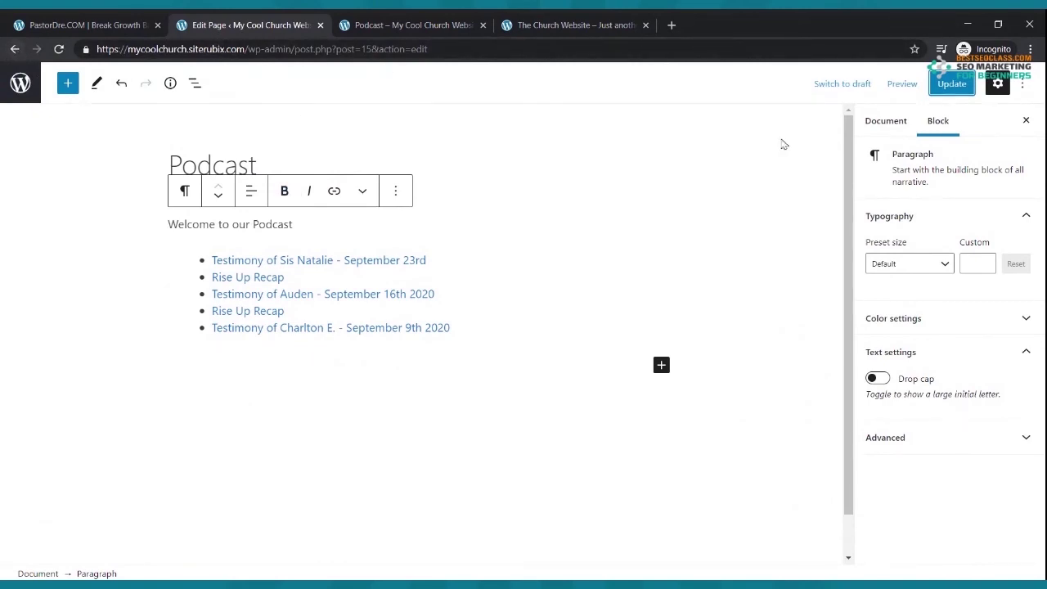
- Update the Podcast page again, open Contact Us in the block editor, and open a new tab
left_click(952, 84)
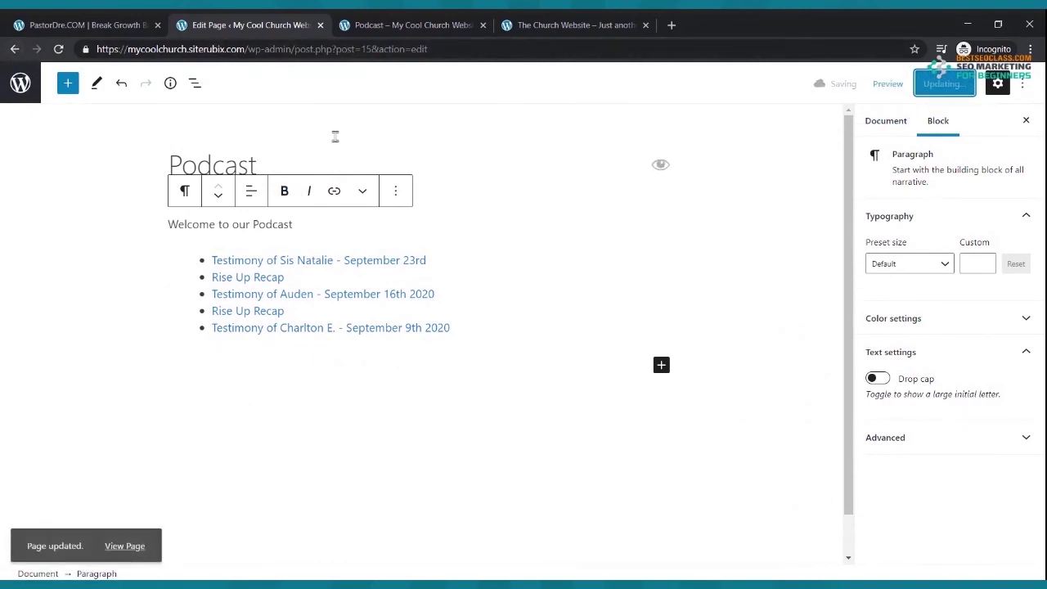
left_click(14, 50)
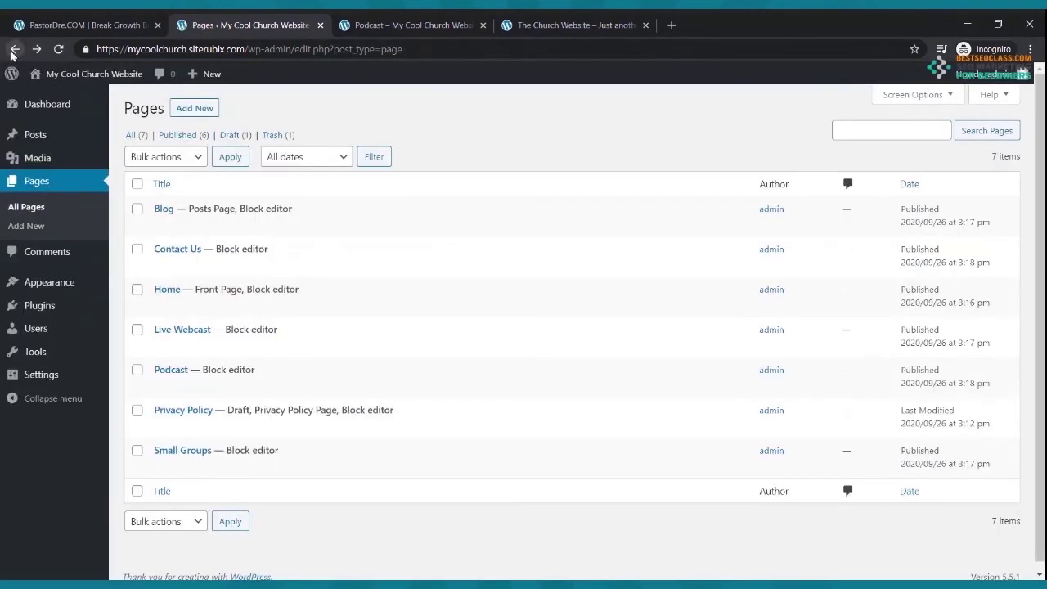
mouse_move(174, 299)
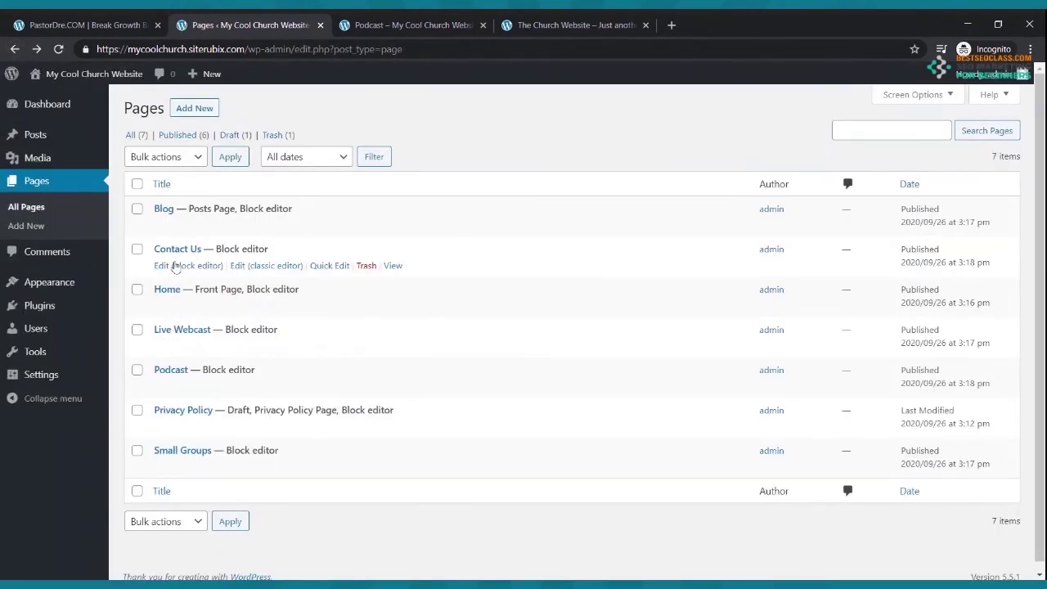
left_click(175, 270)
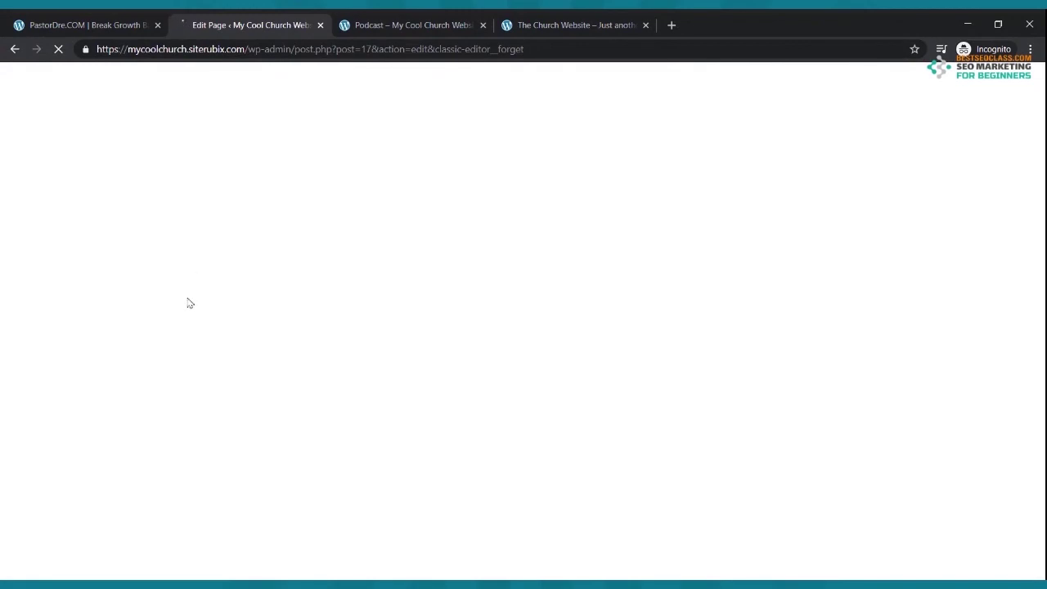
left_click(671, 25)
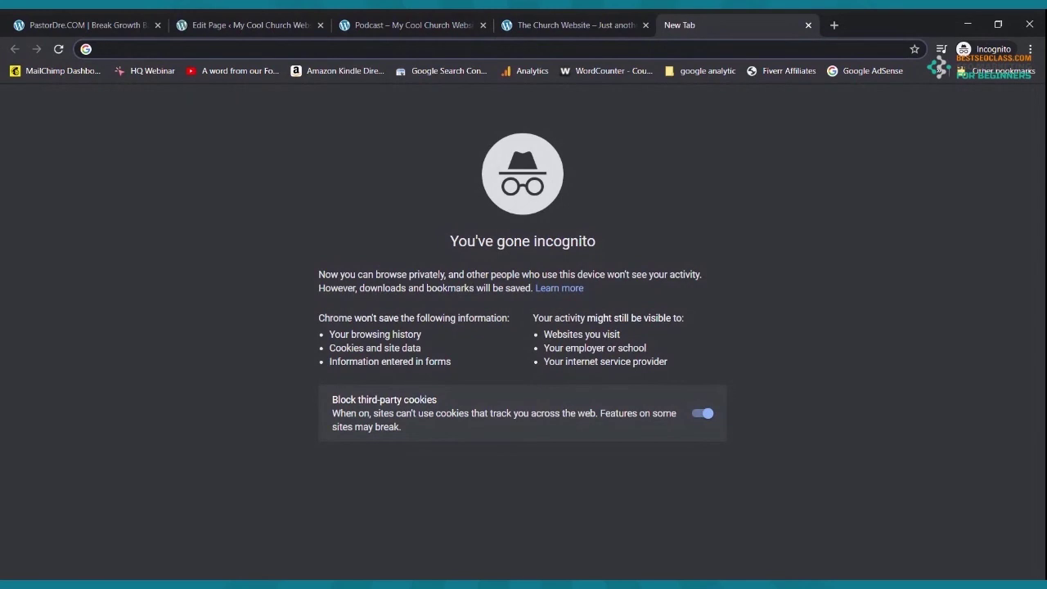
- Load JotForm's My Forms page by entering jotform.com/ in the address bar
type("jotfr")
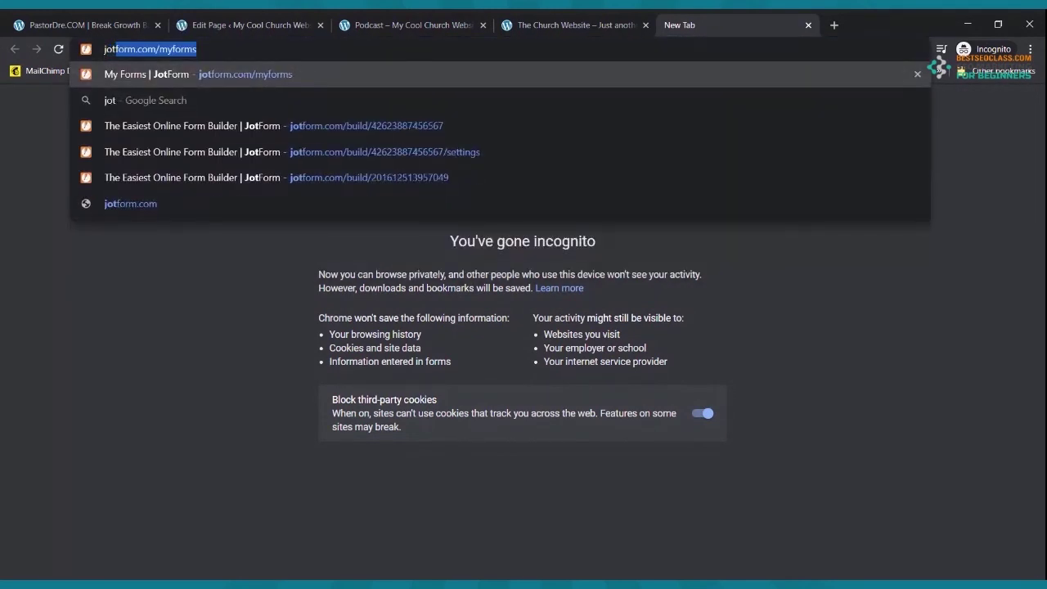
key("BackSpace")
type("orm.com/")
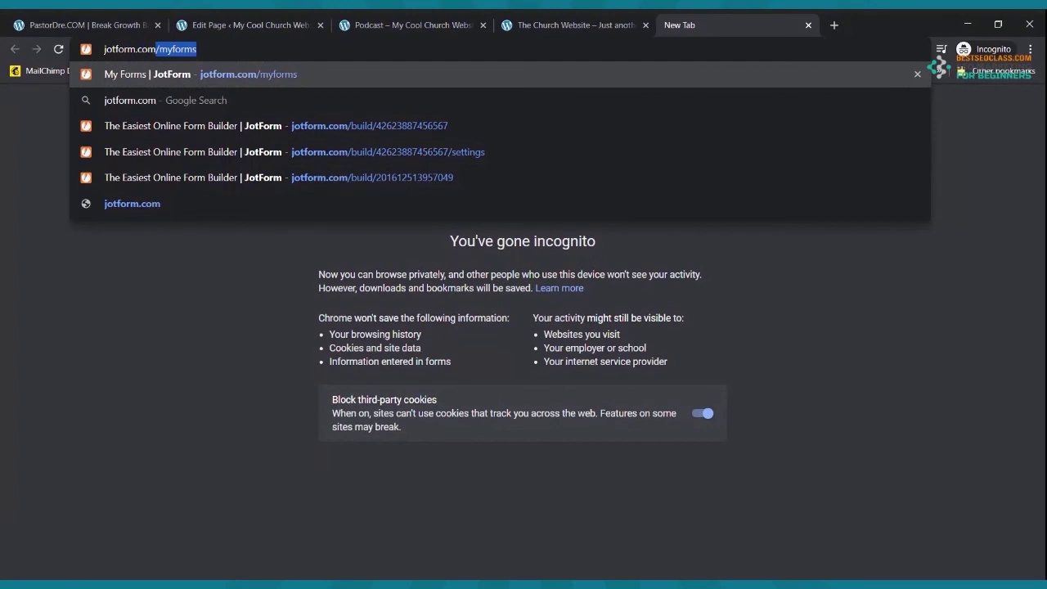
key("Return")
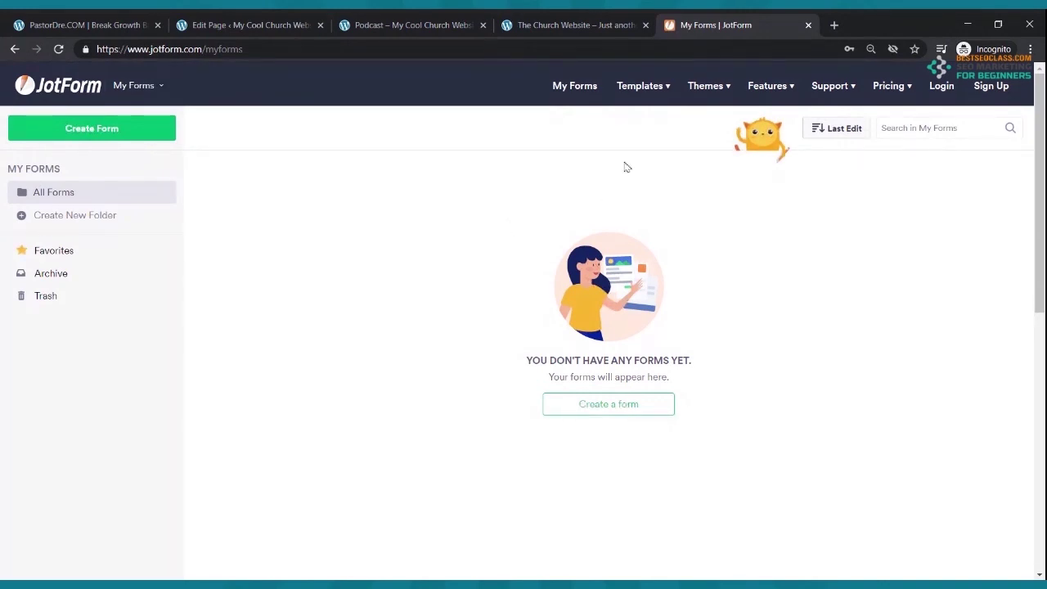
- View JotForm's pricing, log in with the saved credentials, and open My Forms
left_click(899, 97)
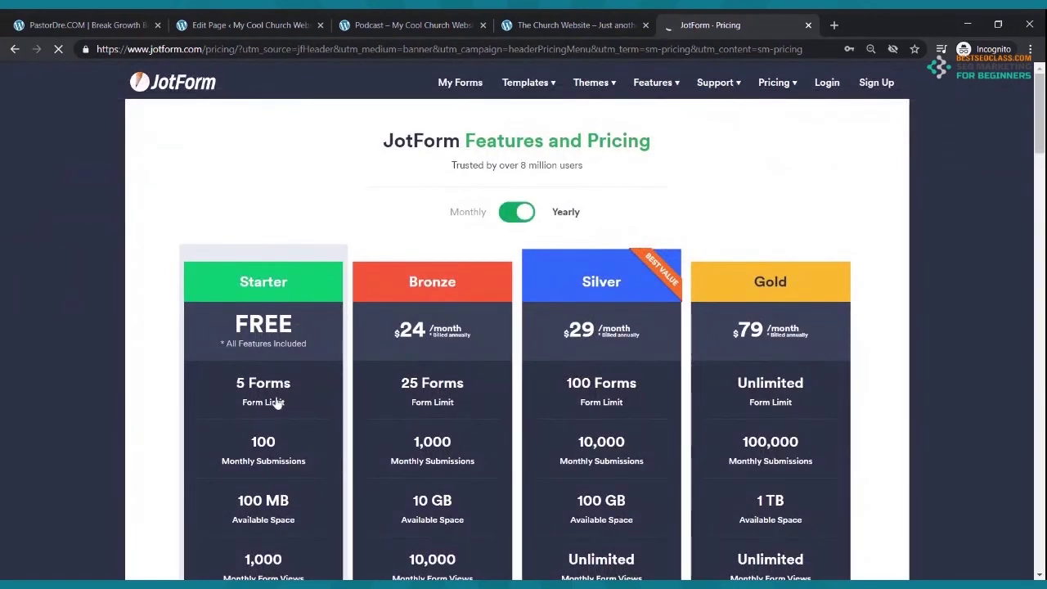
scroll(276, 401, "down", 2)
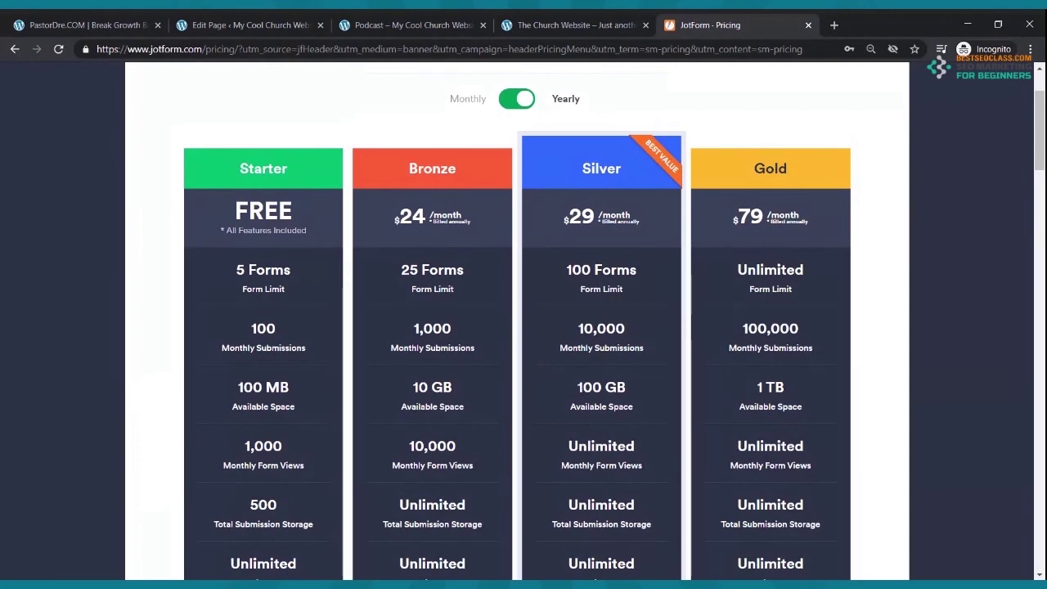
scroll(664, 181, "up", 2)
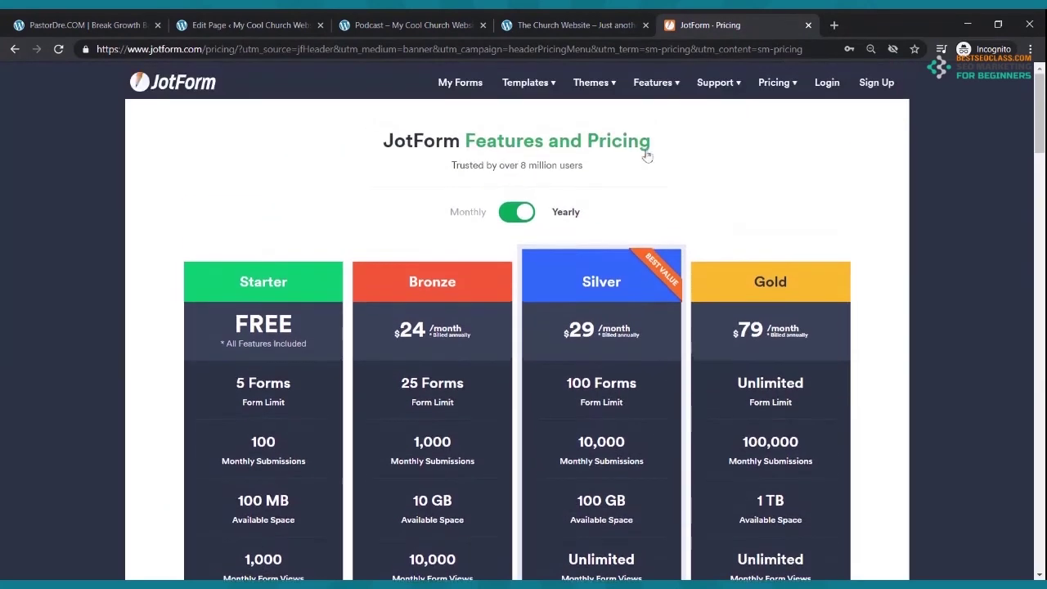
left_click(820, 85)
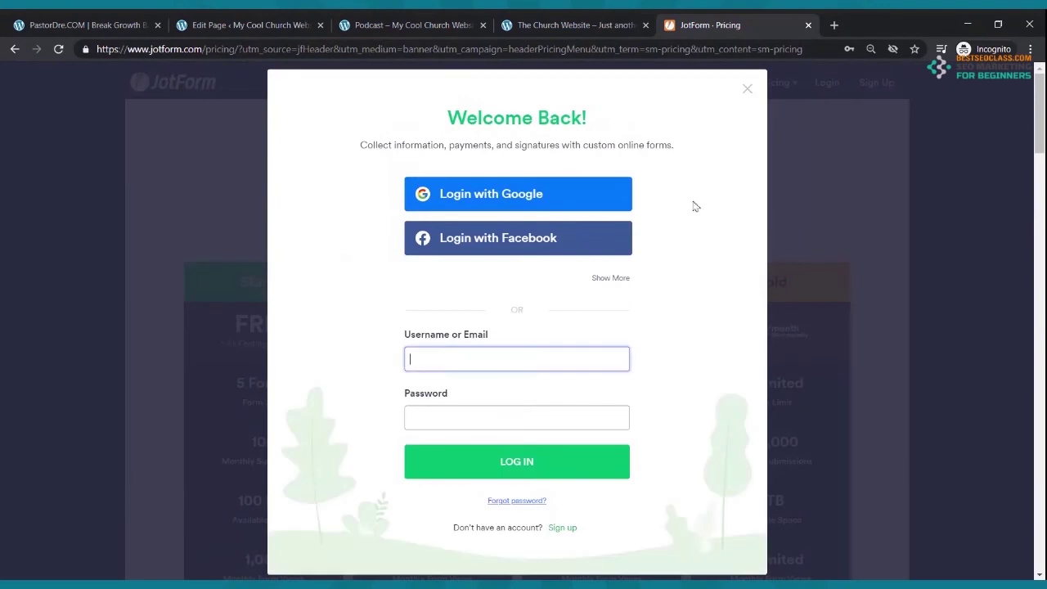
left_click(461, 369)
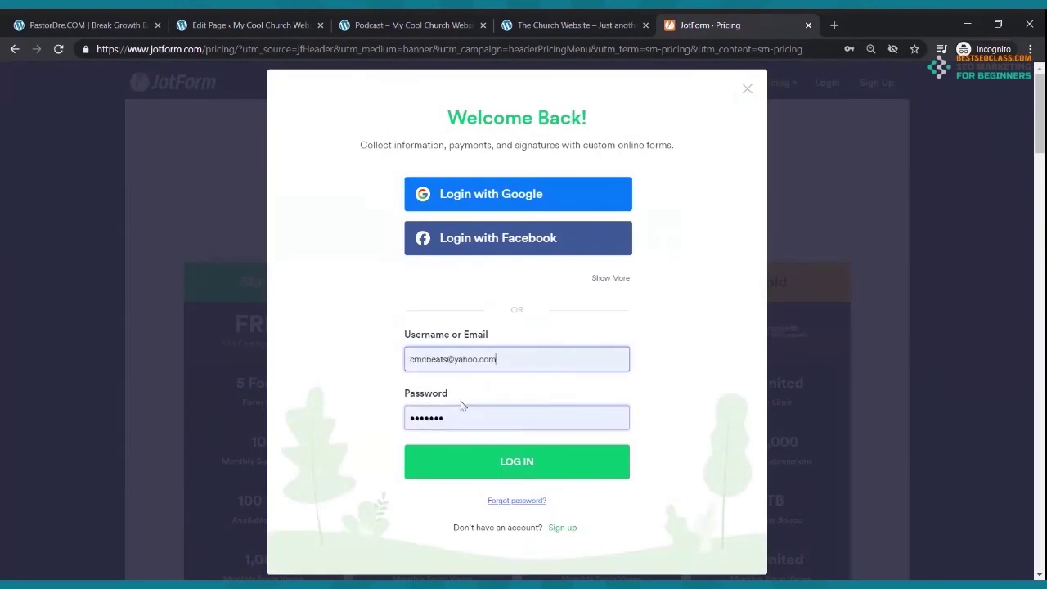
left_click(466, 459)
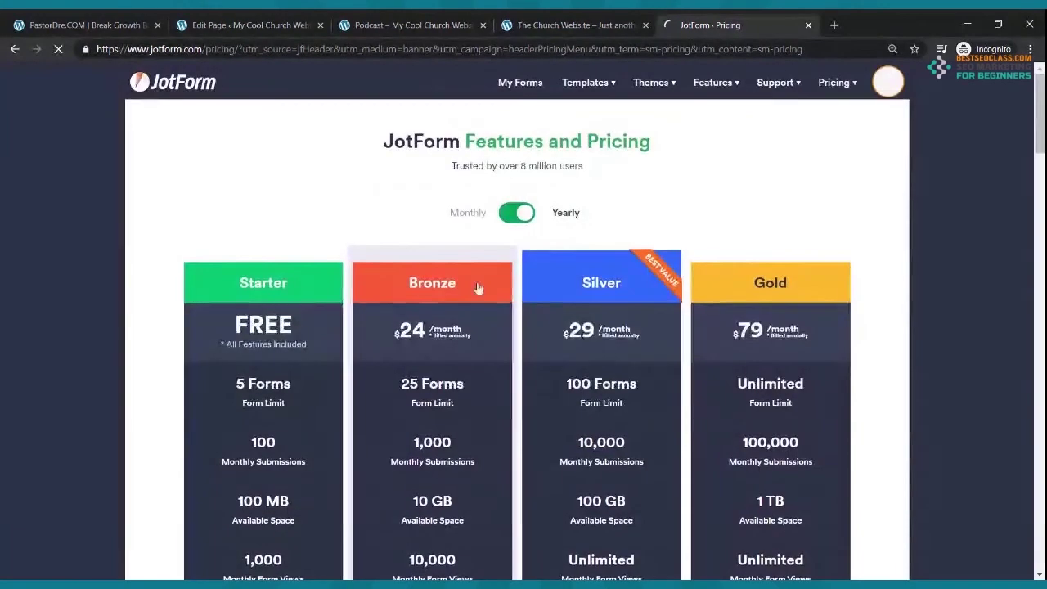
left_click(511, 83)
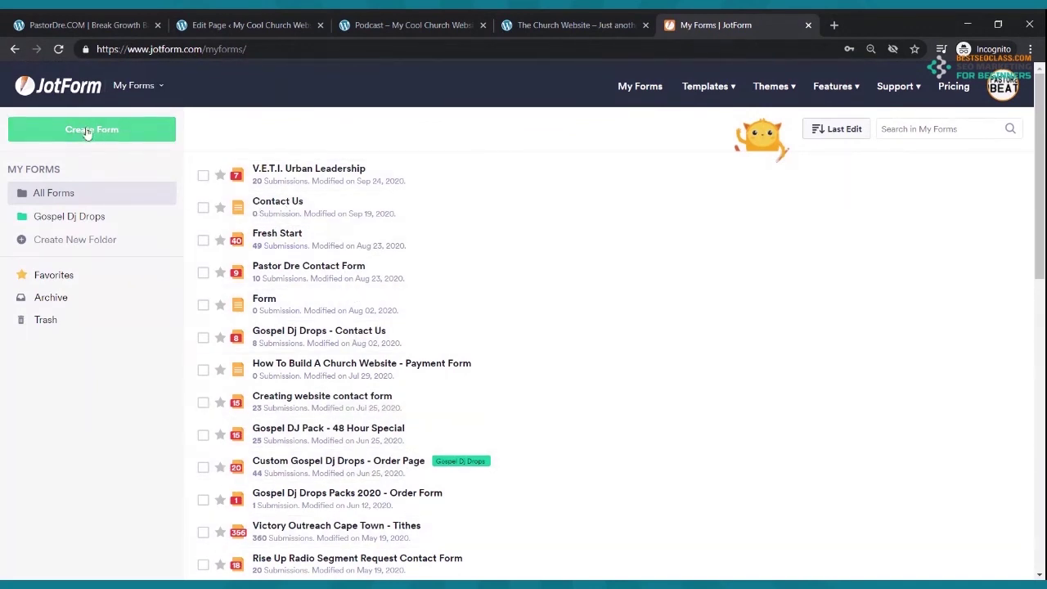
- Open the Contact Us form in JotForm's Form Builder and show the Add Form Element list
mouse_move(319, 211)
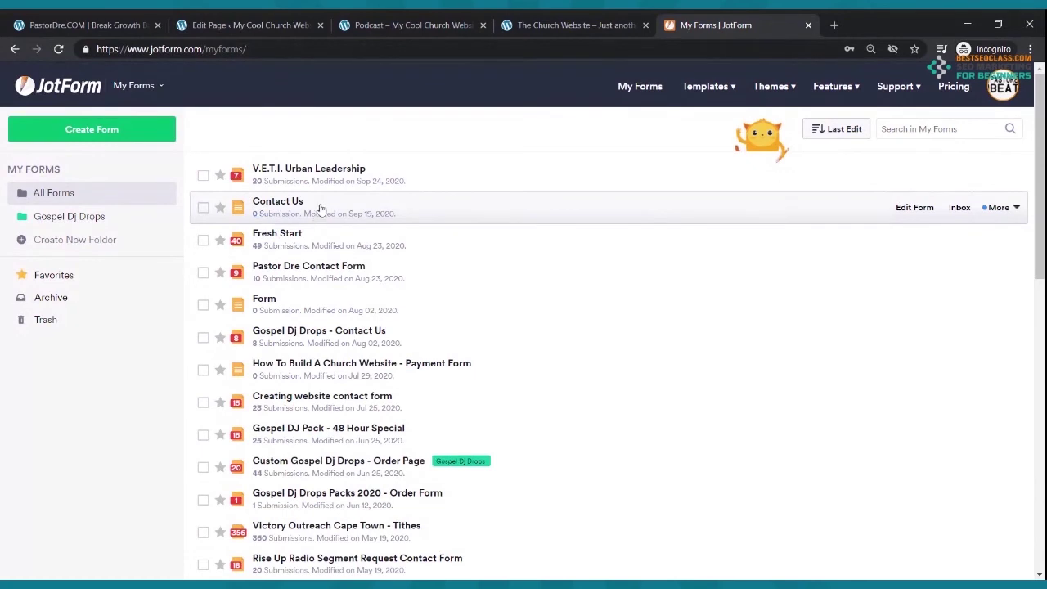
left_click(897, 209)
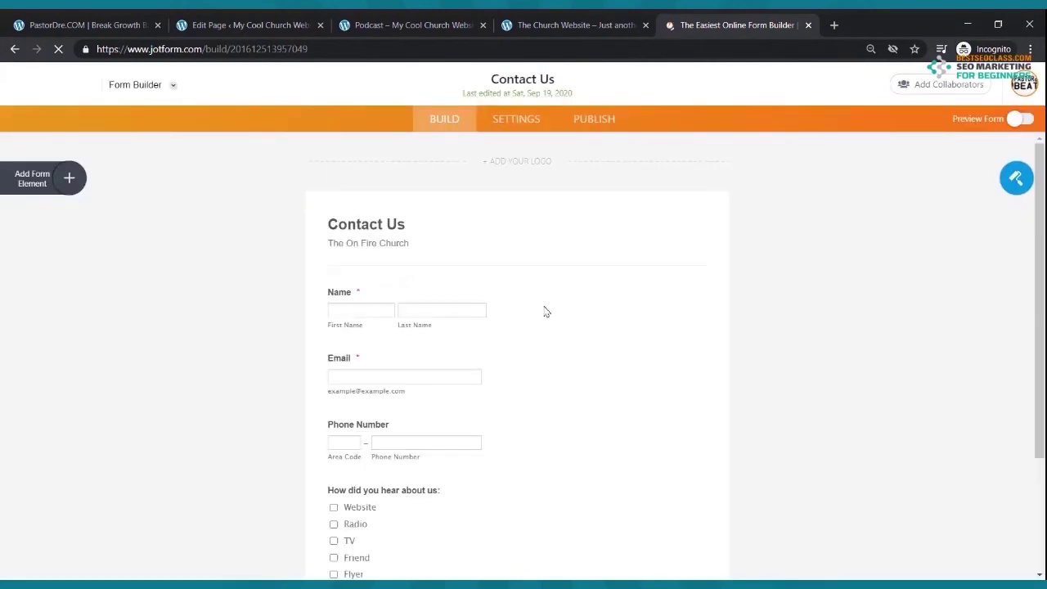
scroll(476, 292, "down", 2)
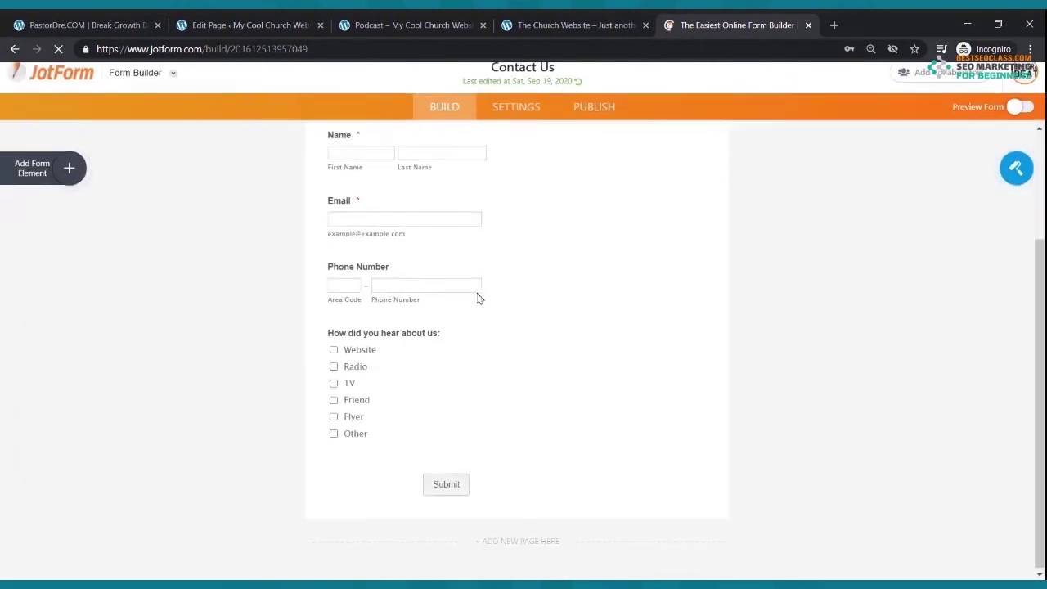
scroll(476, 292, "up", 2)
scroll(476, 292, "down", 2)
scroll(476, 292, "down", 1)
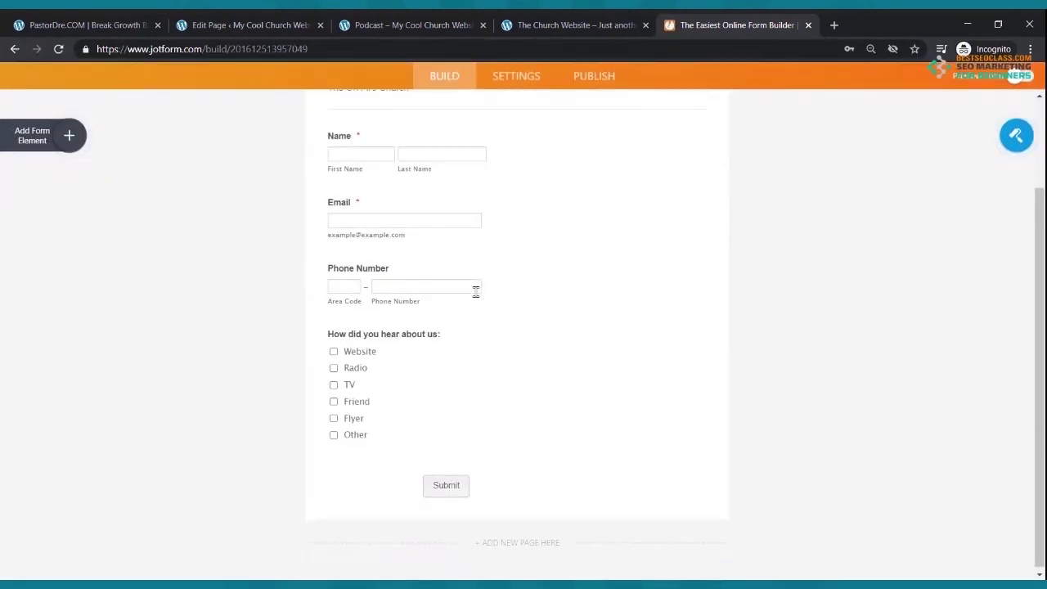
left_click(71, 135)
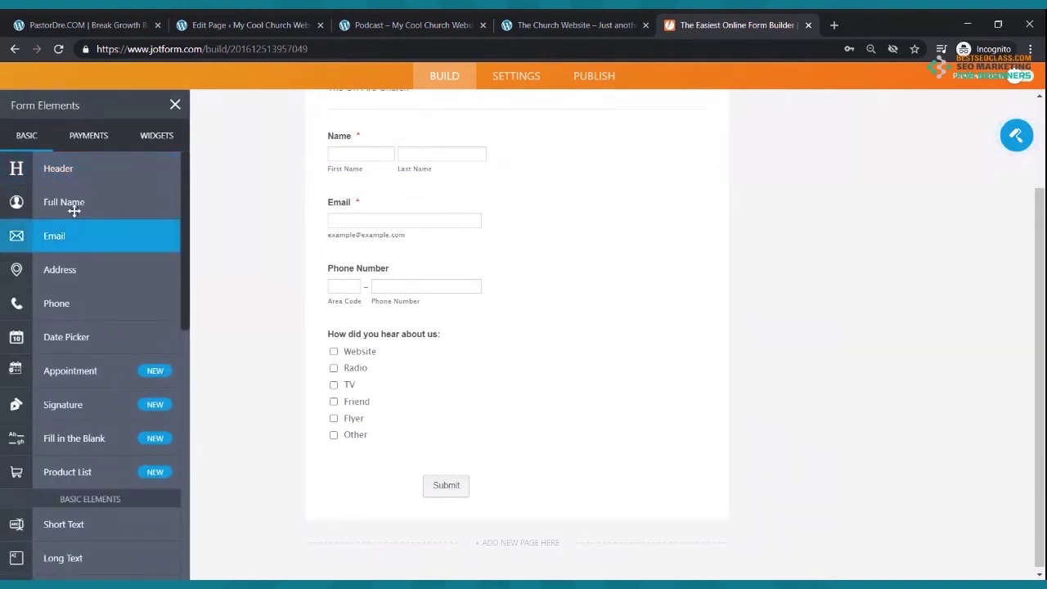
- Add and then delete a test Name field and a test Email field
left_click_drag(73, 198, 491, 319)
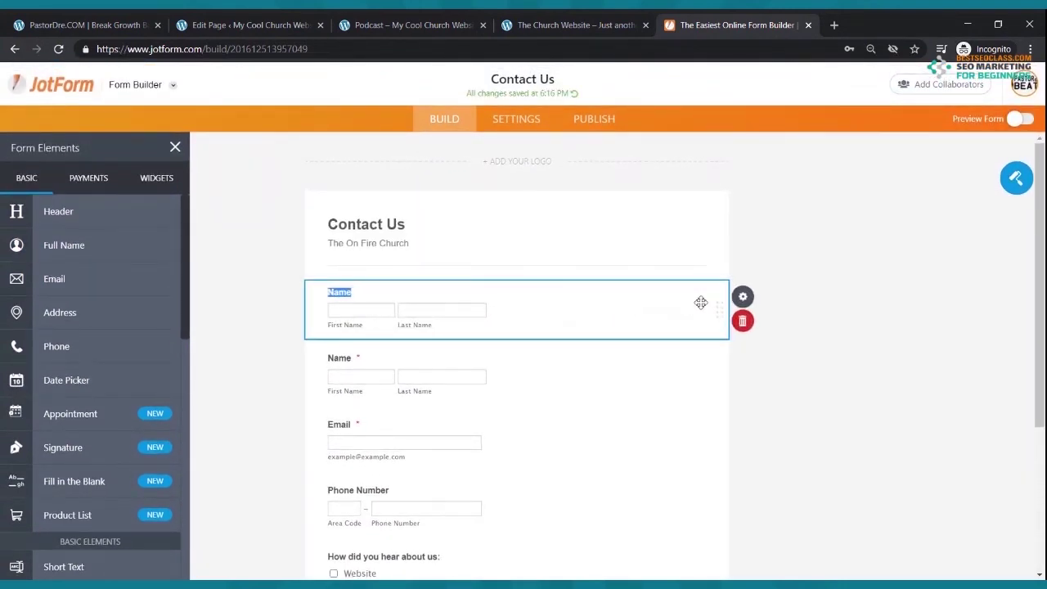
left_click(744, 326)
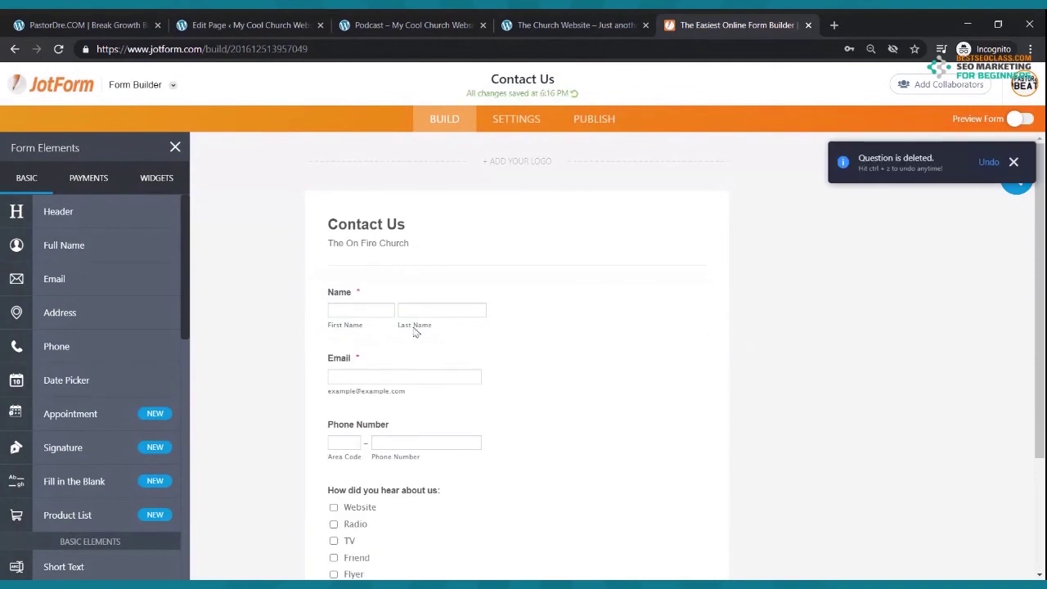
scroll(417, 355, "down", 3)
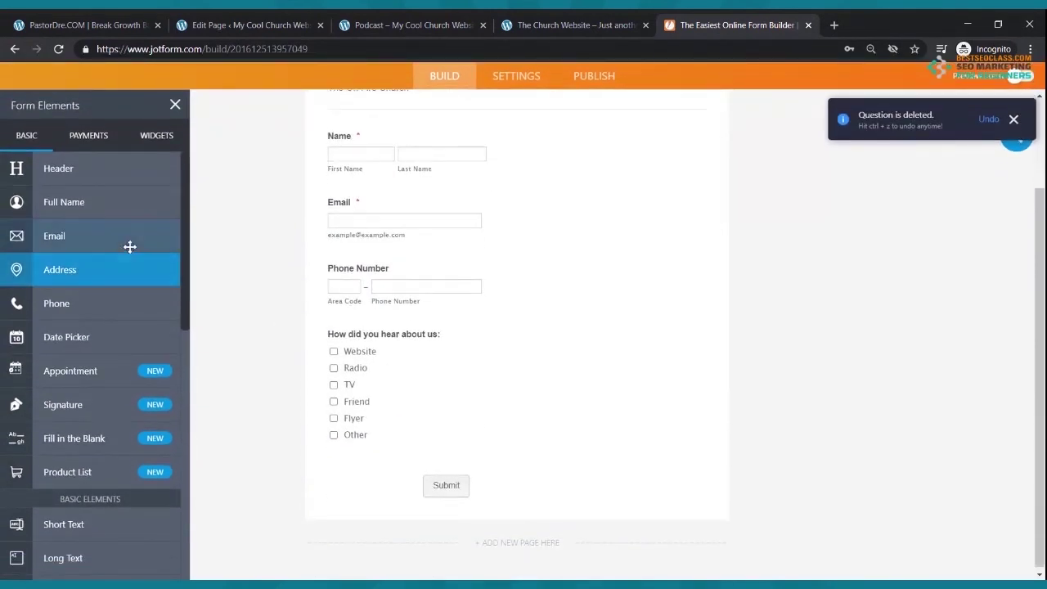
left_click_drag(124, 234, 467, 226)
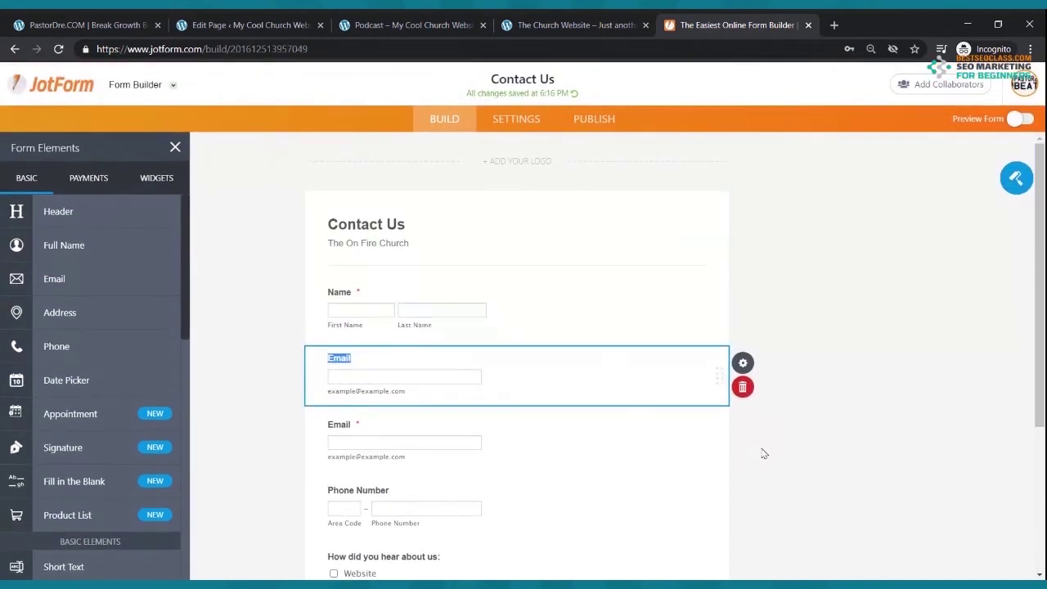
left_click(742, 388)
scroll(278, 262, "down", 2)
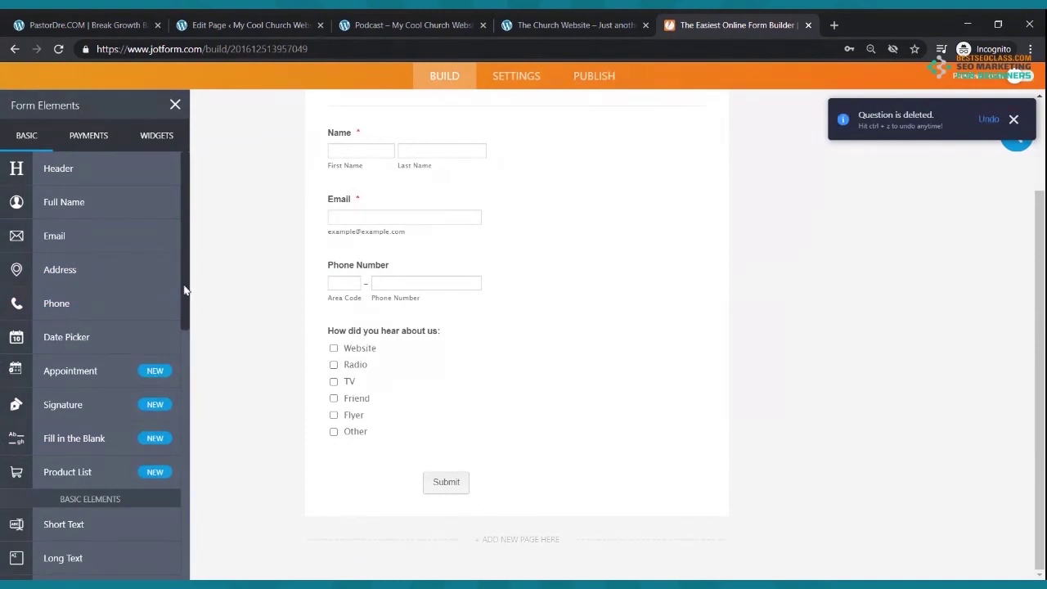
scroll(145, 294, "down", 5)
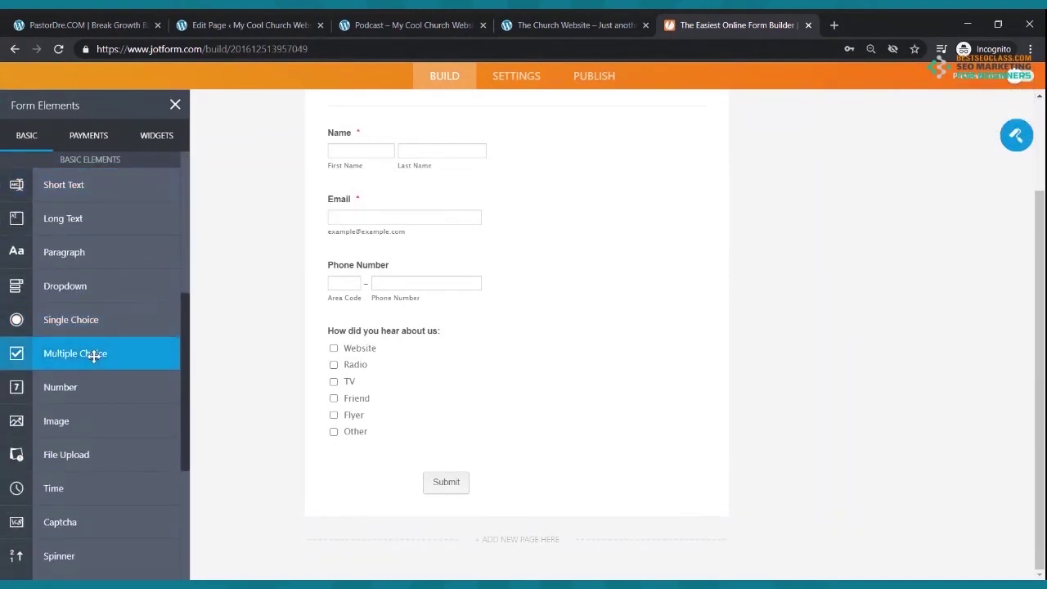
left_click_drag(95, 356, 404, 342)
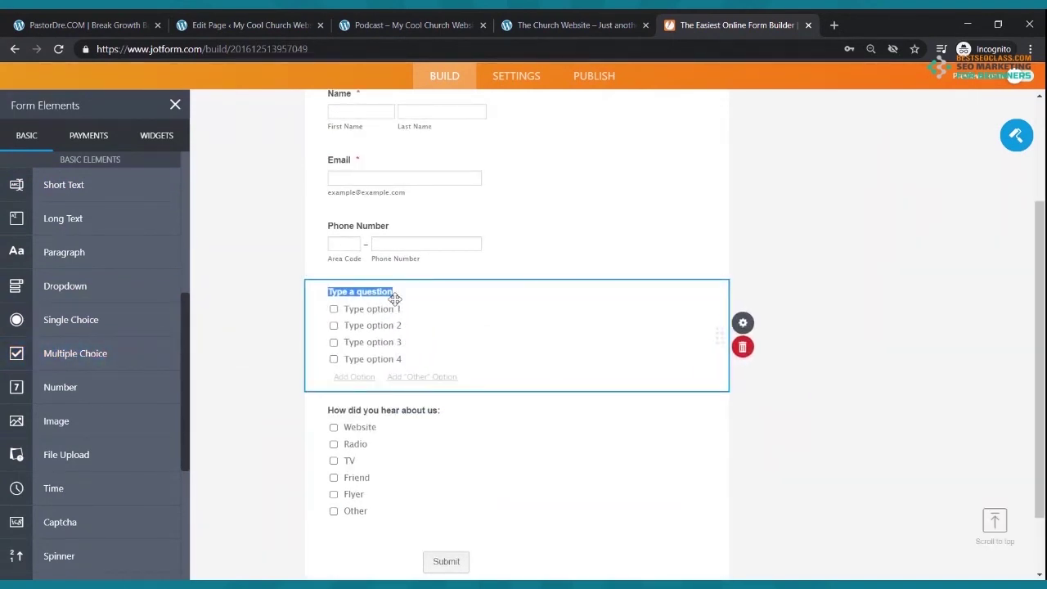
type("How did you hear about us:")
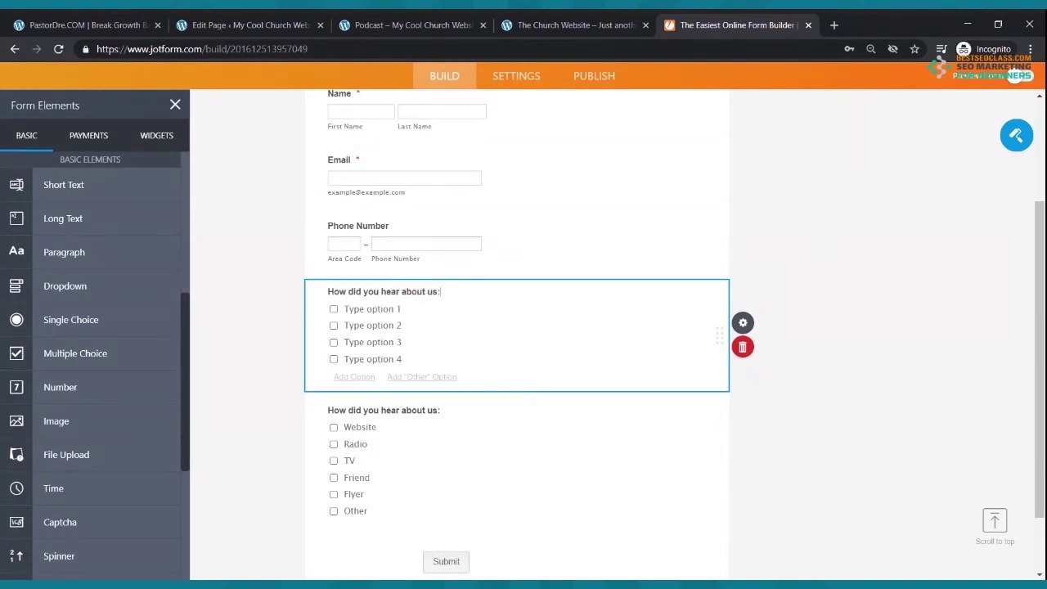
left_click(359, 308)
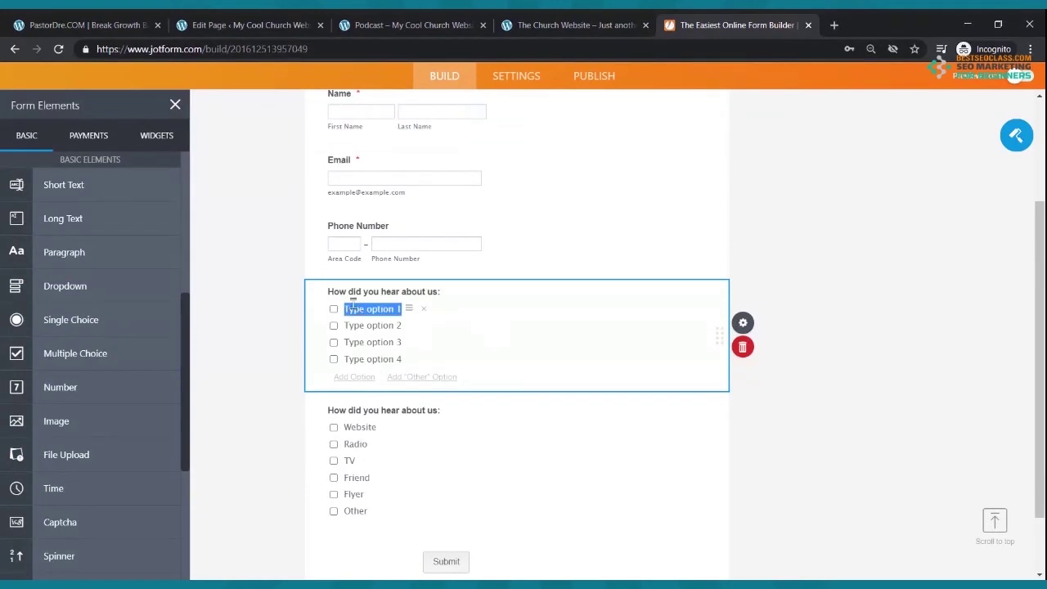
left_click(365, 325)
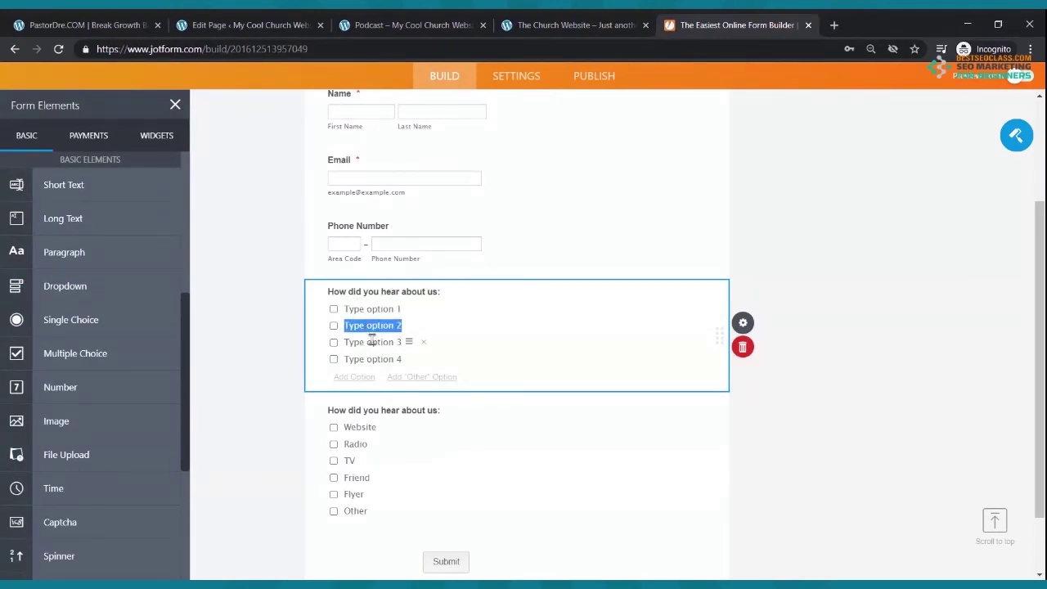
left_click(375, 311)
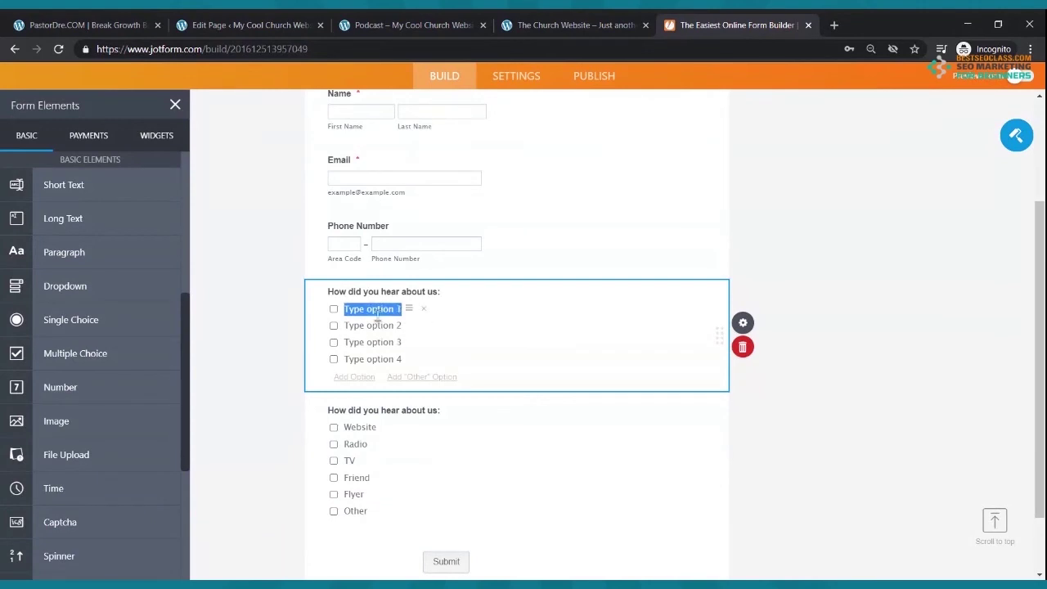
type("Frin")
type("end")
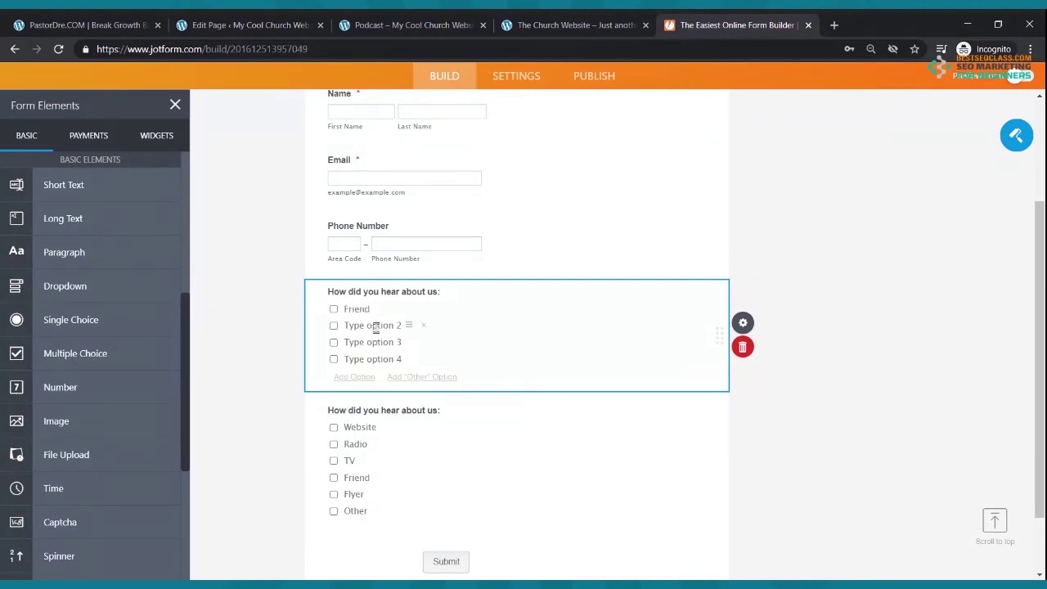
left_click(374, 327)
type("Radio")
left_click(382, 342)
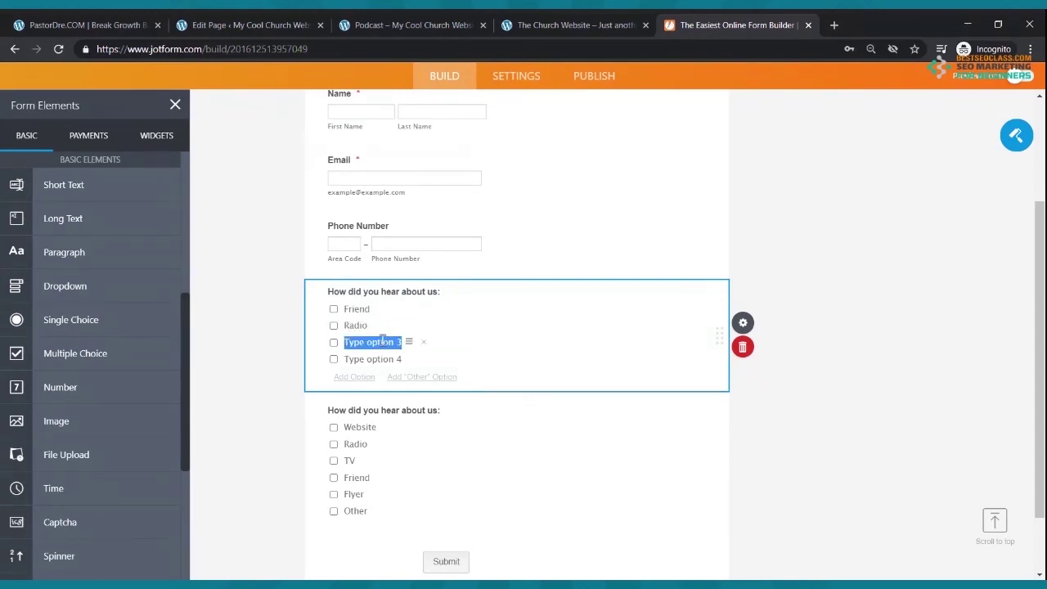
type("Flyer")
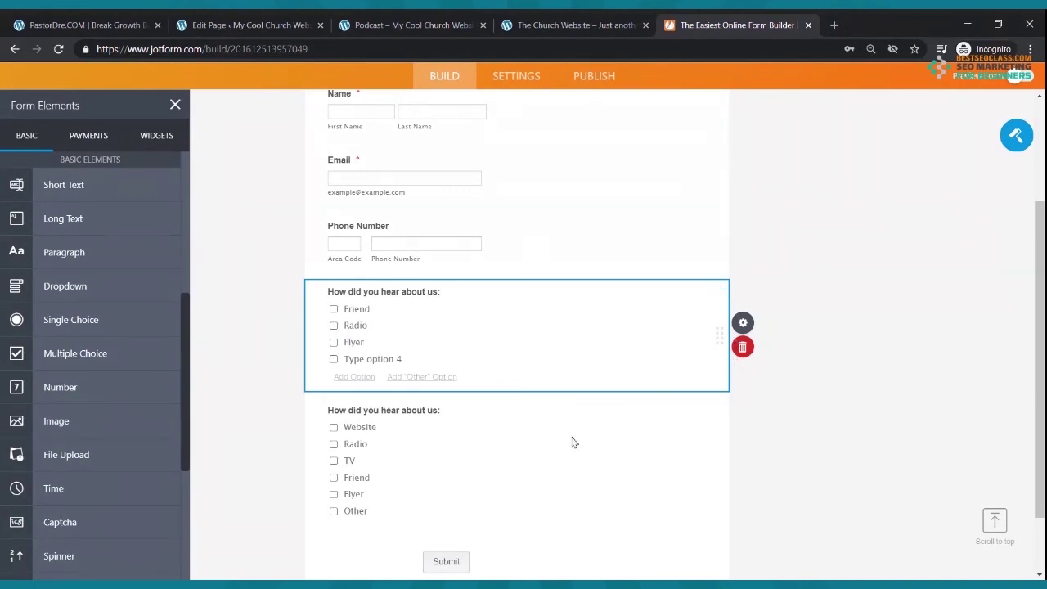
left_click(749, 350)
scroll(350, 411, "up", 3)
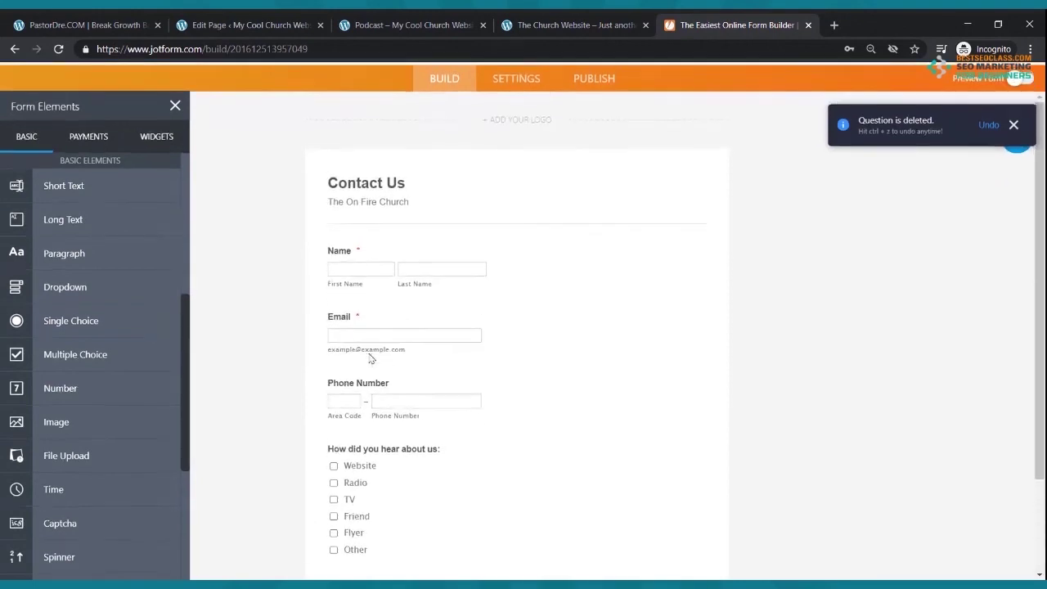
scroll(327, 369, "down", 3)
scroll(85, 222, "up", 3)
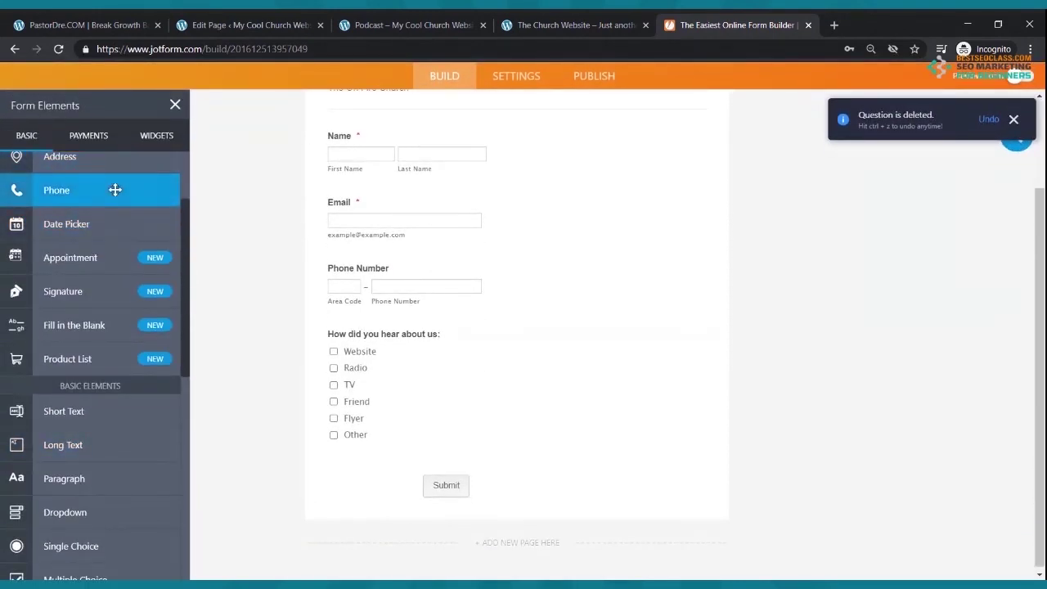
scroll(380, 193, "up", 3)
scroll(379, 188, "down", 3)
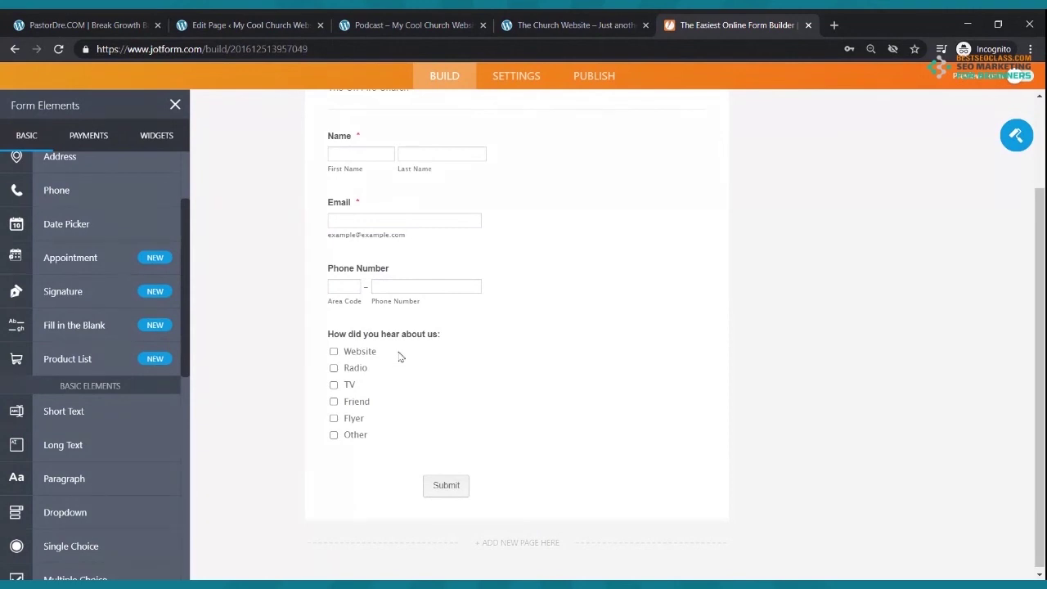
scroll(399, 343, "up", 3)
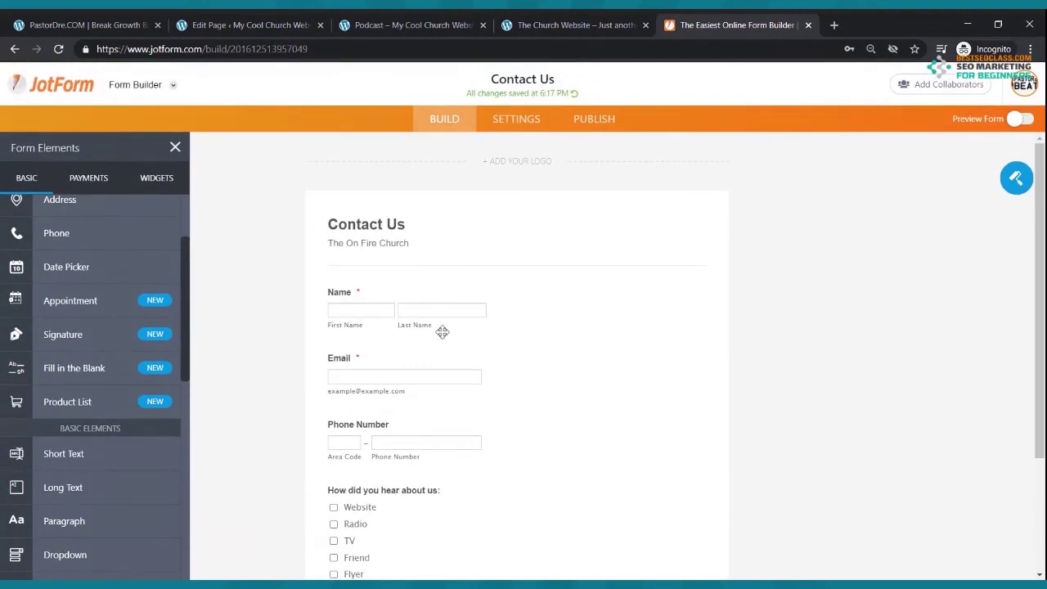
- Copy the Contact Us form's embed code from Publish > Embed, then return to WordPress
left_click(581, 121)
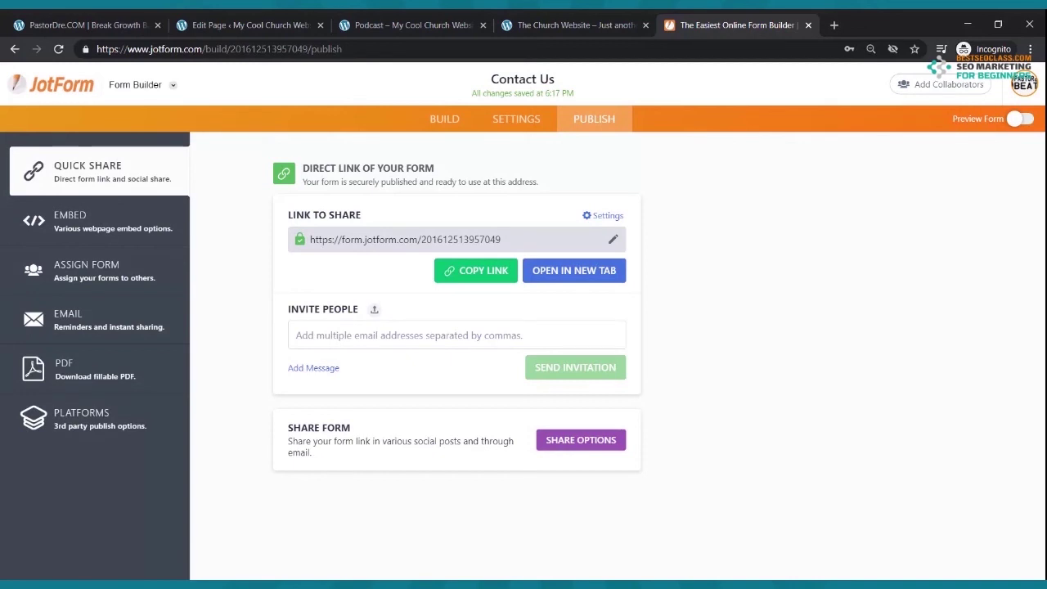
left_click(99, 221)
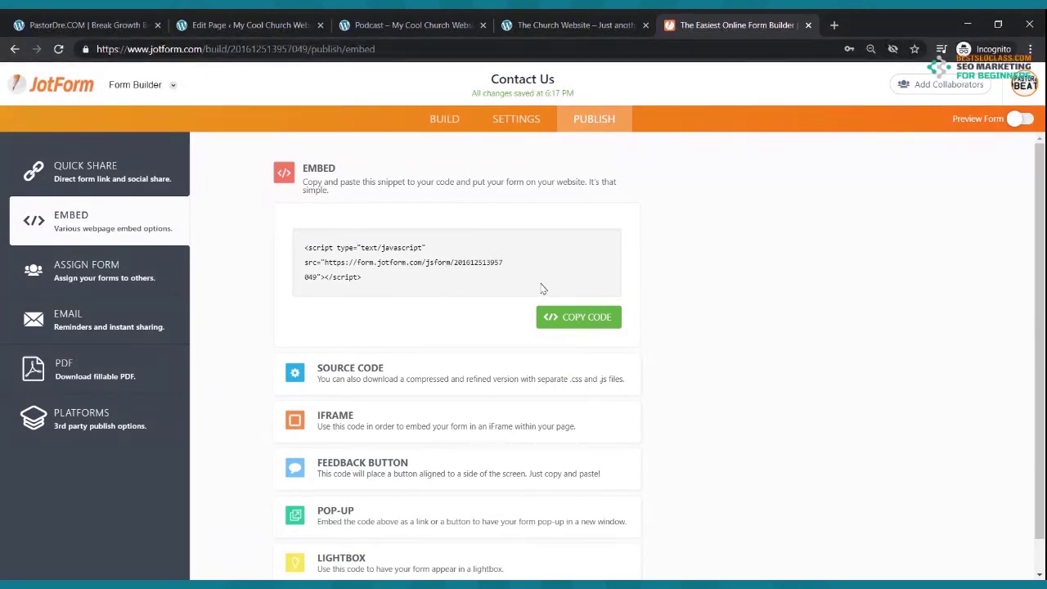
left_click(561, 318)
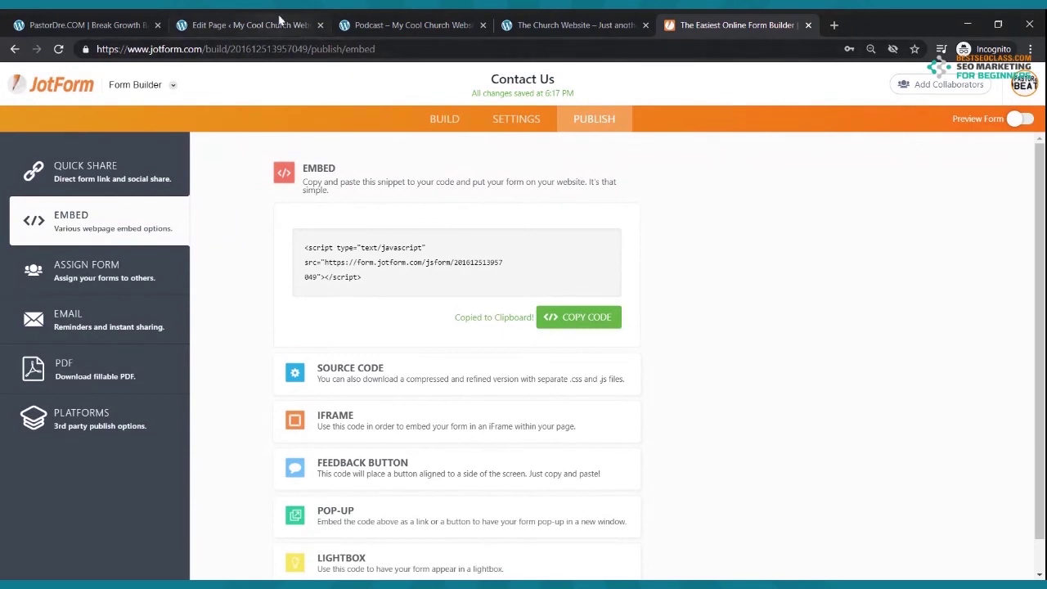
left_click(278, 23)
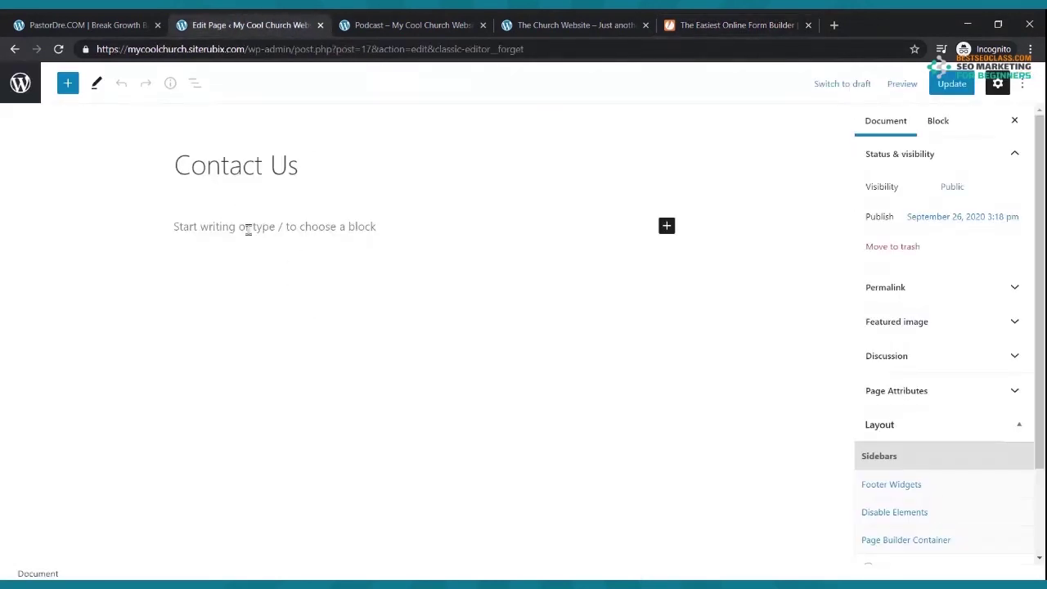
- Paste the JotForm embed script into a new Custom HTML block on Contact Us and update the page
left_click(666, 228)
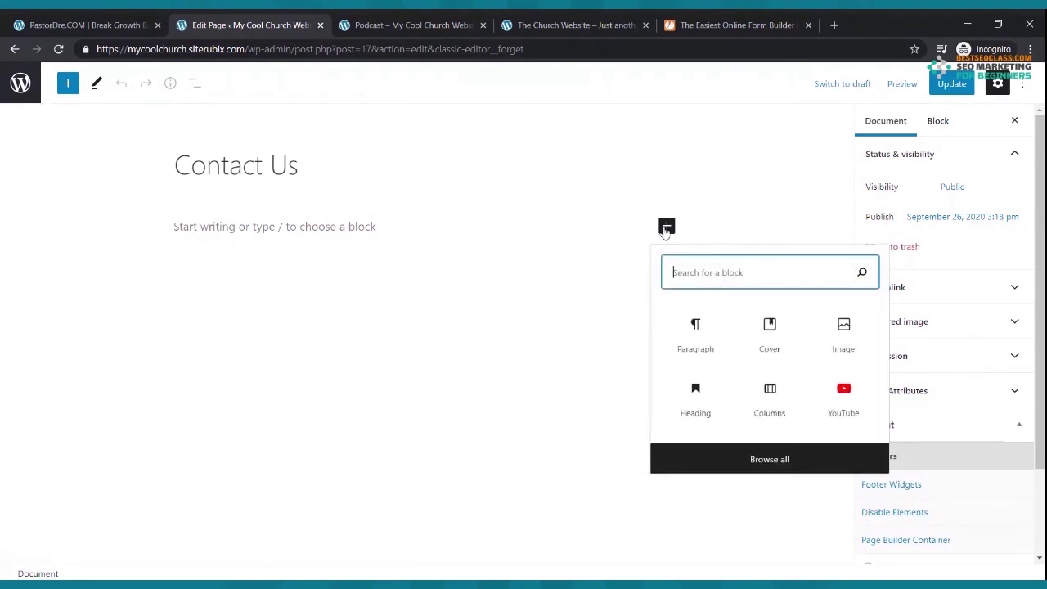
type("html")
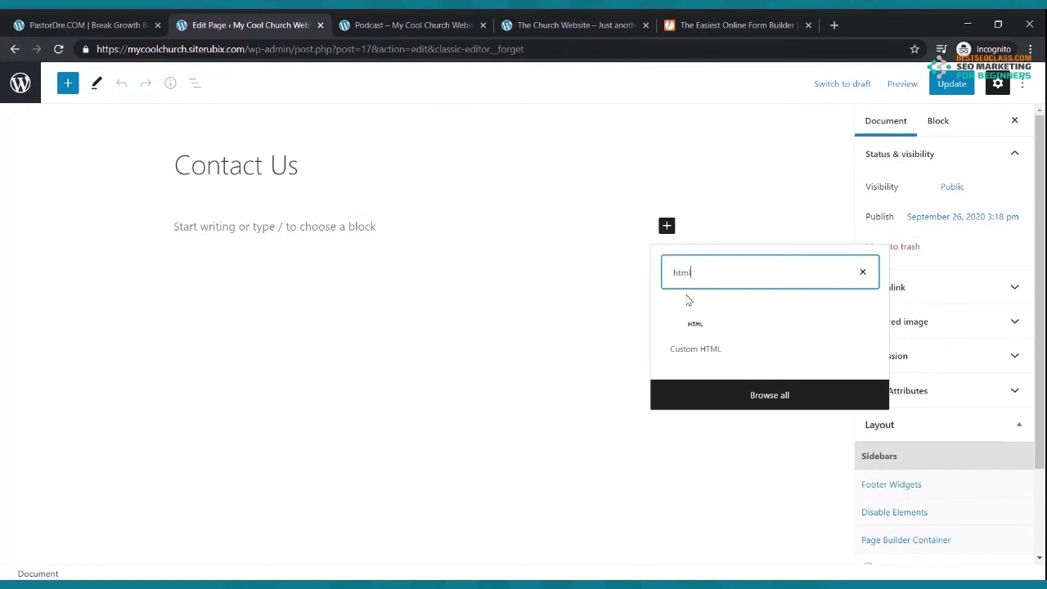
left_click(695, 327)
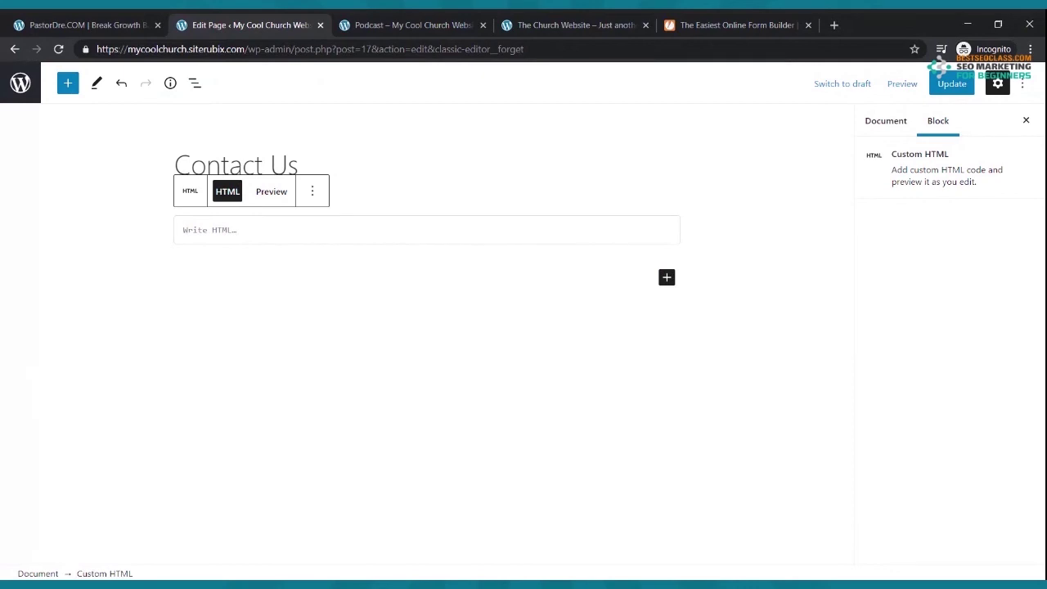
key("ctrl+v")
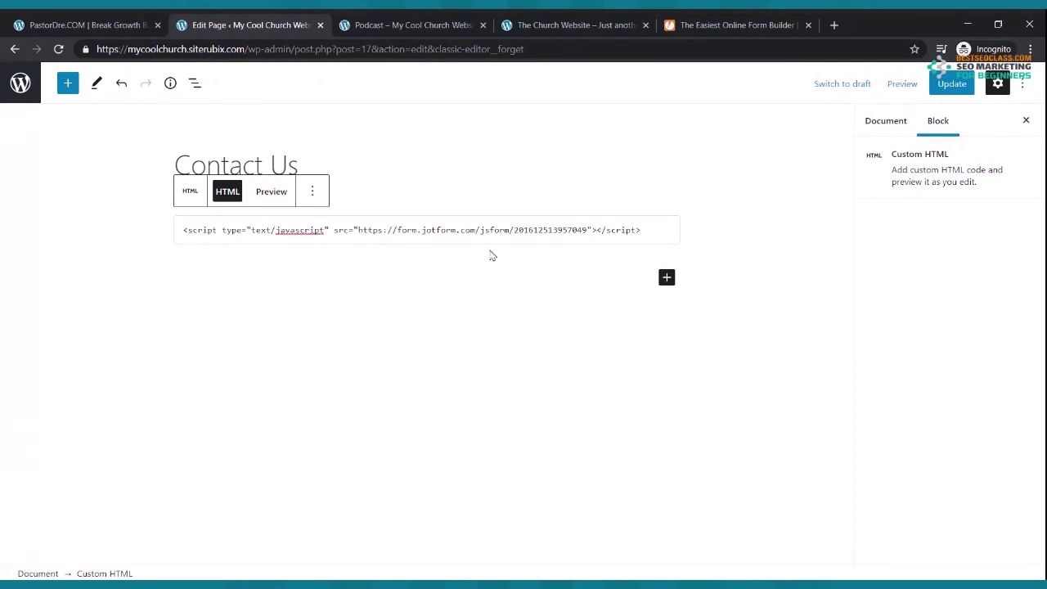
left_click(951, 90)
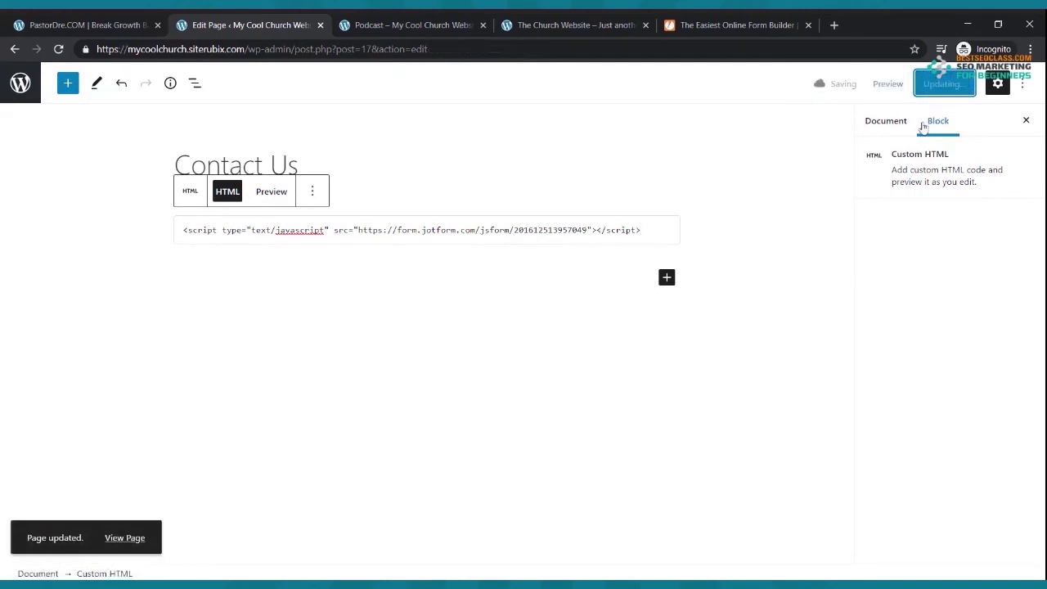
left_click(401, 22)
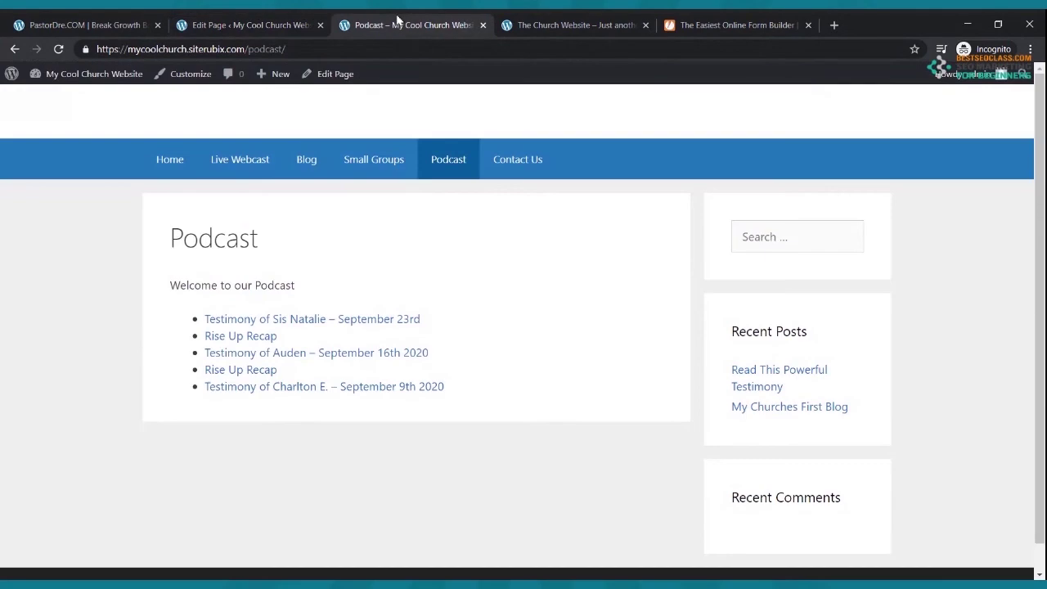
- Check that the JotForm contact form now appears on the live Contact Us page
left_click(515, 164)
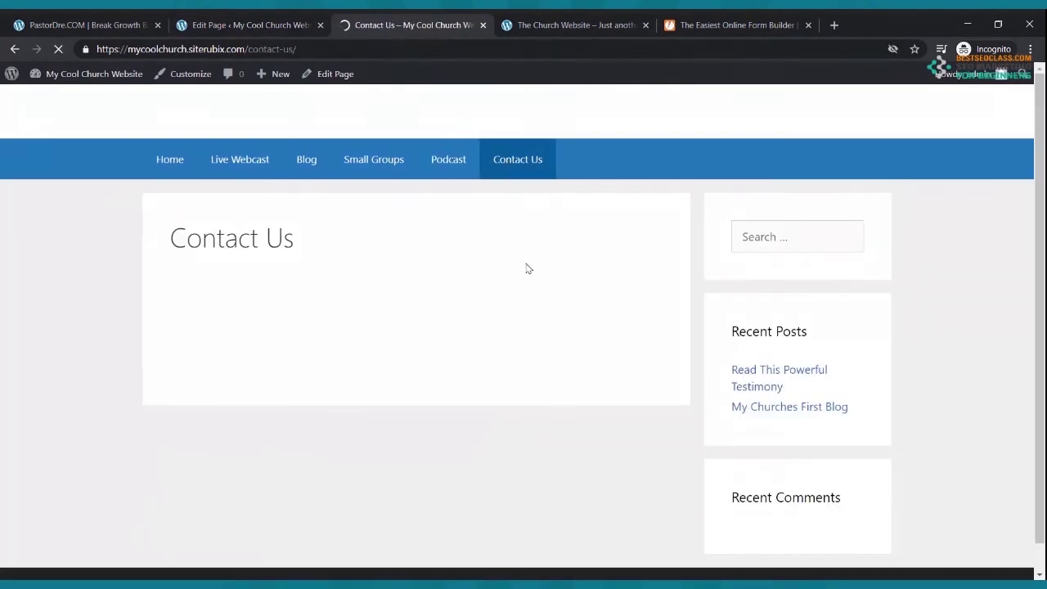
scroll(528, 263, "down", 3)
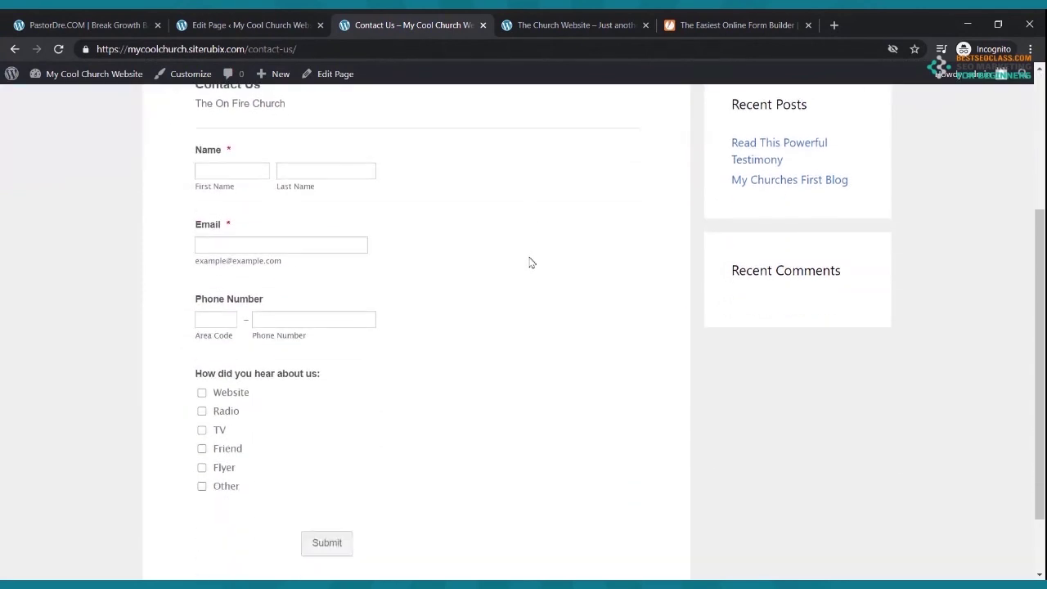
left_click(728, 26)
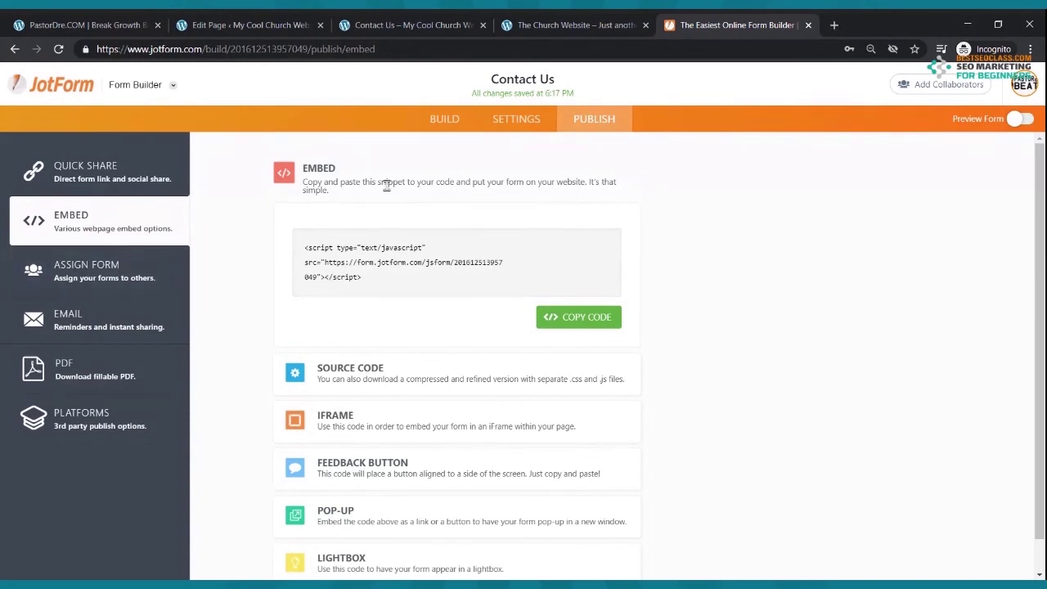
- Compare the JotForm builder's Name, Email, Phone and referral fields with the form on the live Contact Us page
left_click(444, 118)
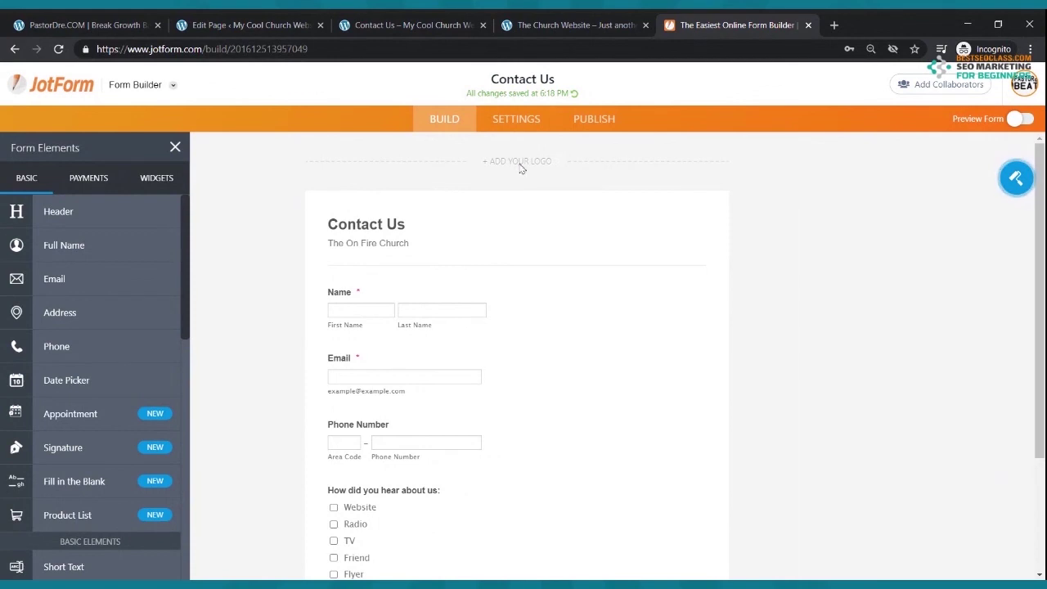
scroll(455, 310, "down", 2)
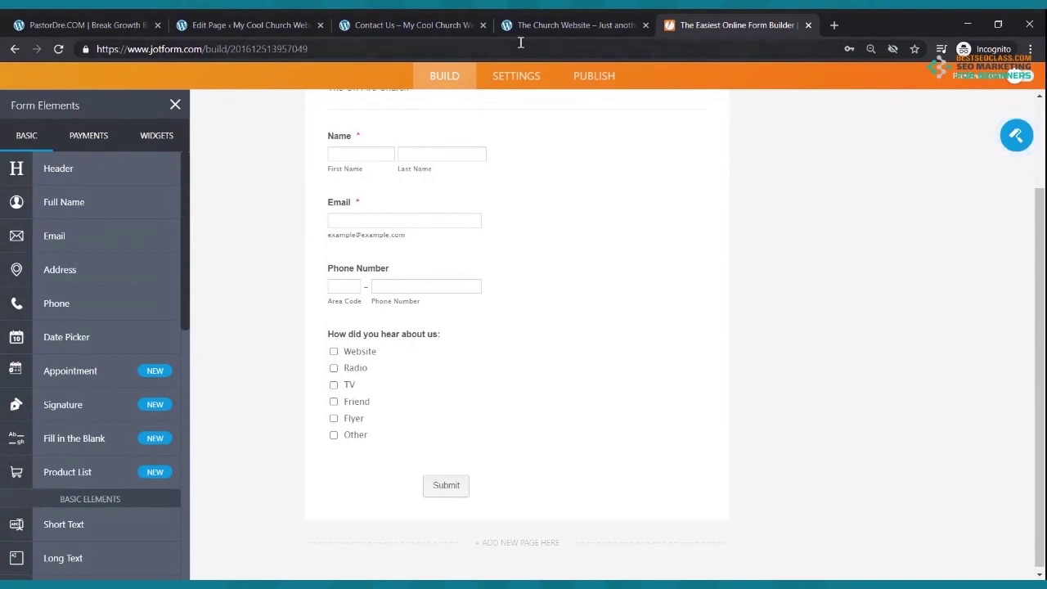
left_click(536, 18)
left_click(422, 23)
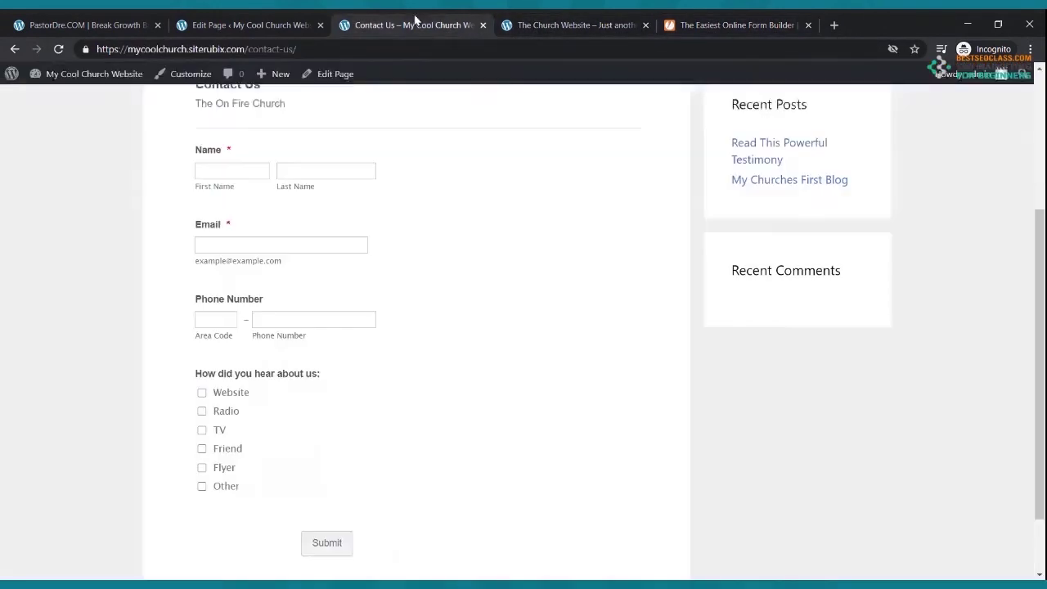
scroll(380, 300, "down", 1)
scroll(380, 298, "up", 4)
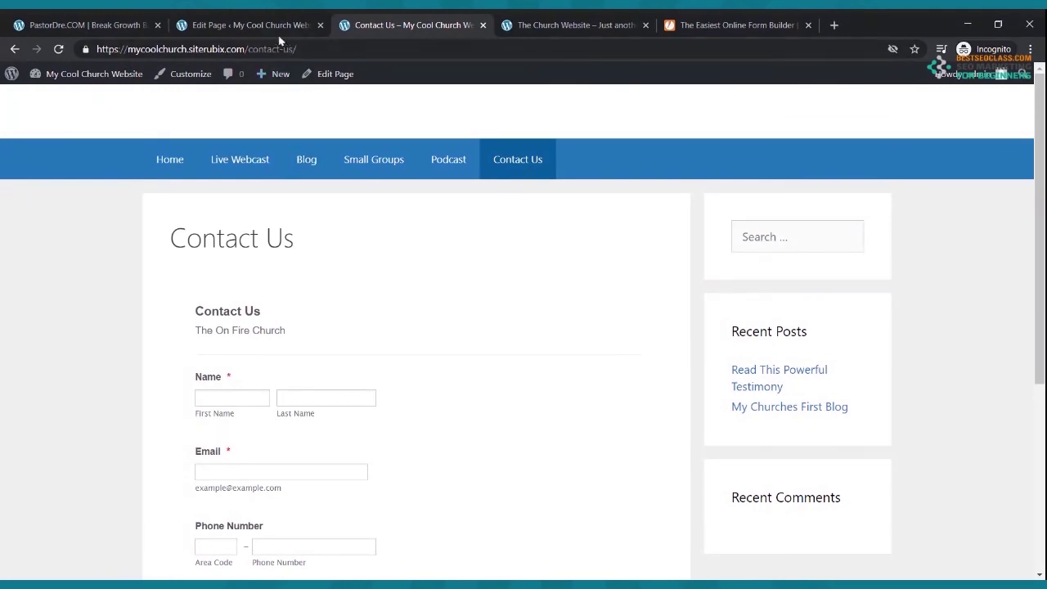
left_click(248, 159)
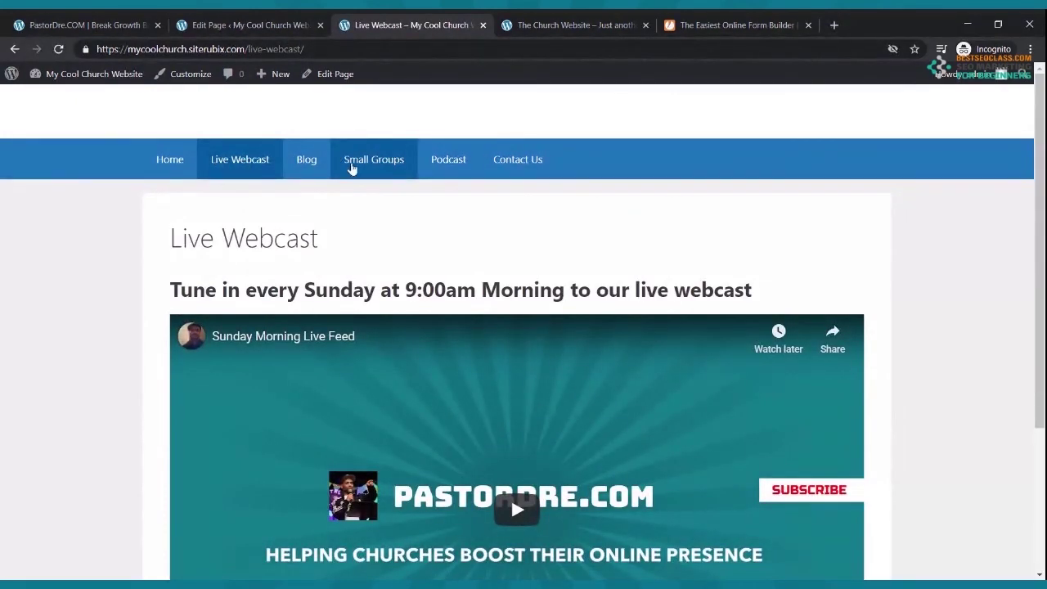
left_click(184, 163)
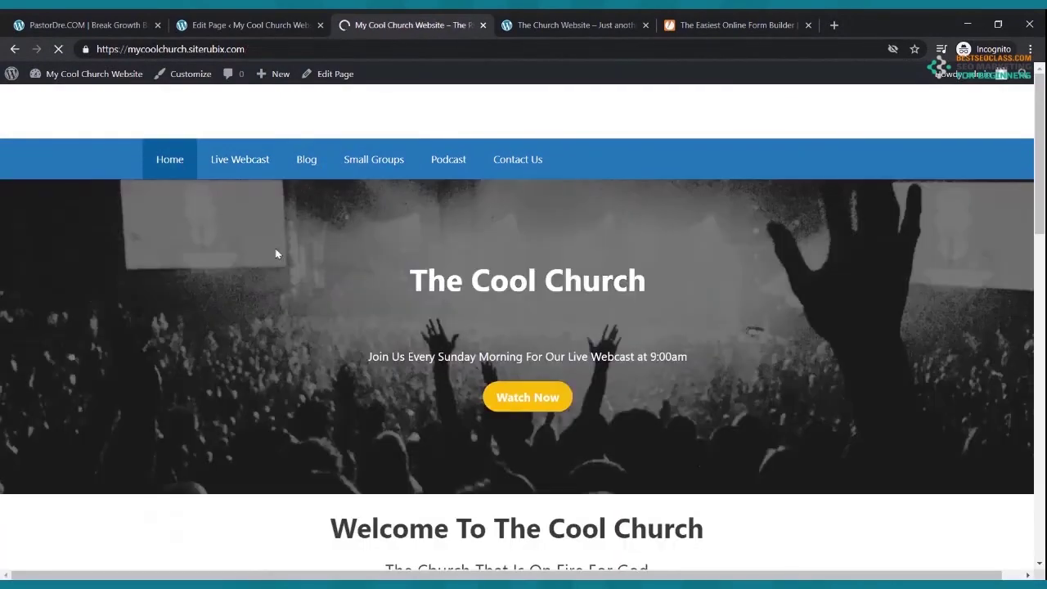
scroll(277, 250, "down", 8)
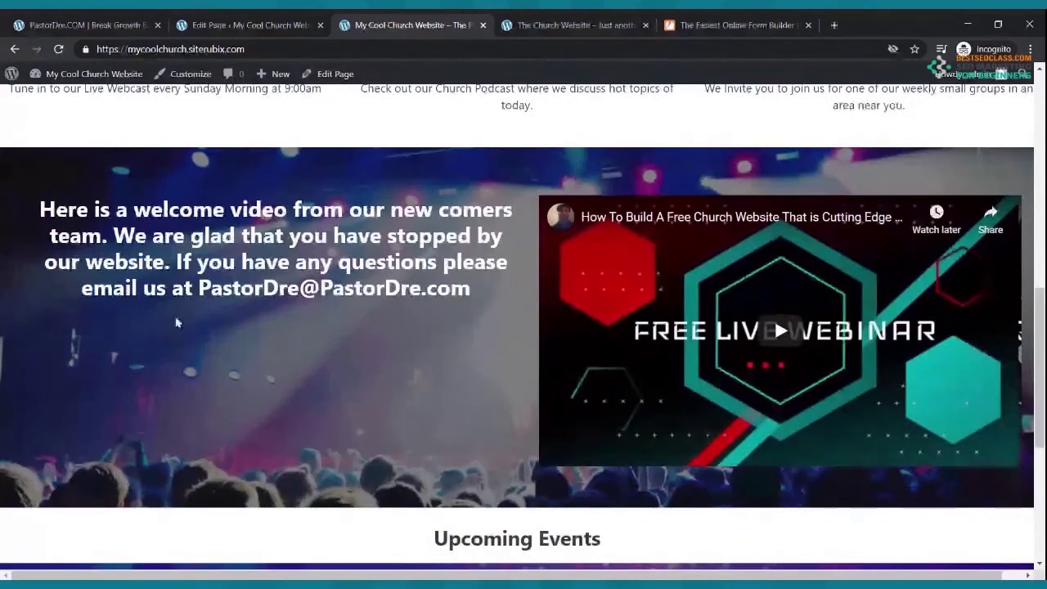
left_click_drag(199, 288, 479, 298)
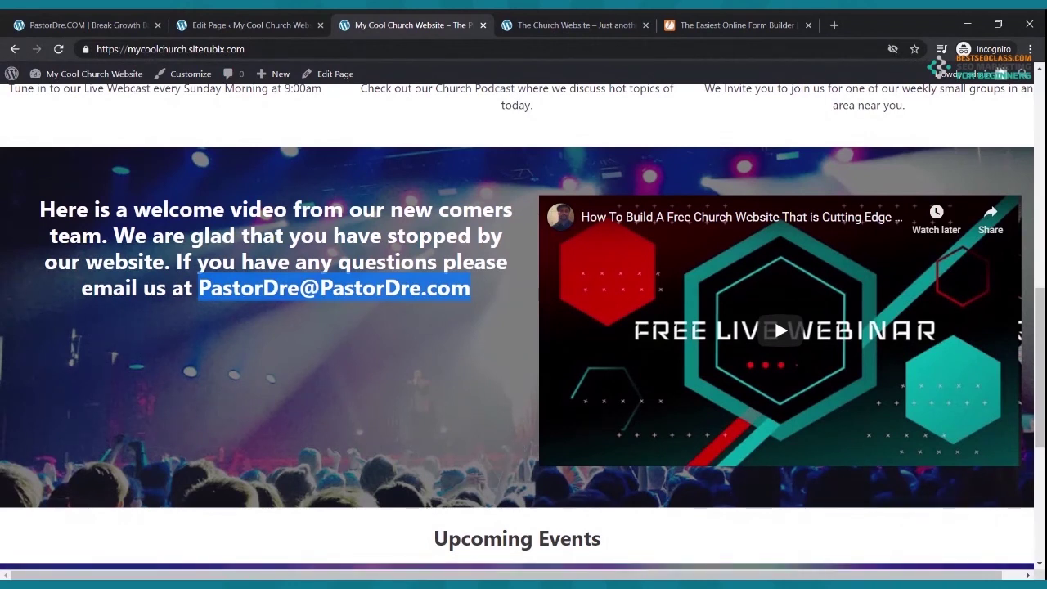
scroll(723, 527, "up", 5)
scroll(724, 527, "up", 3)
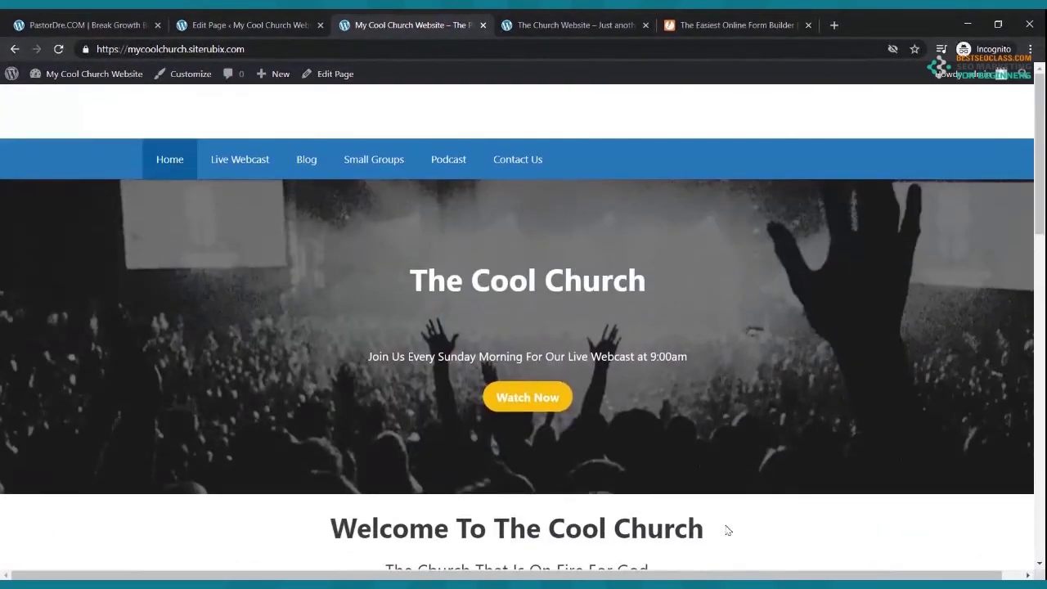
left_click(257, 163)
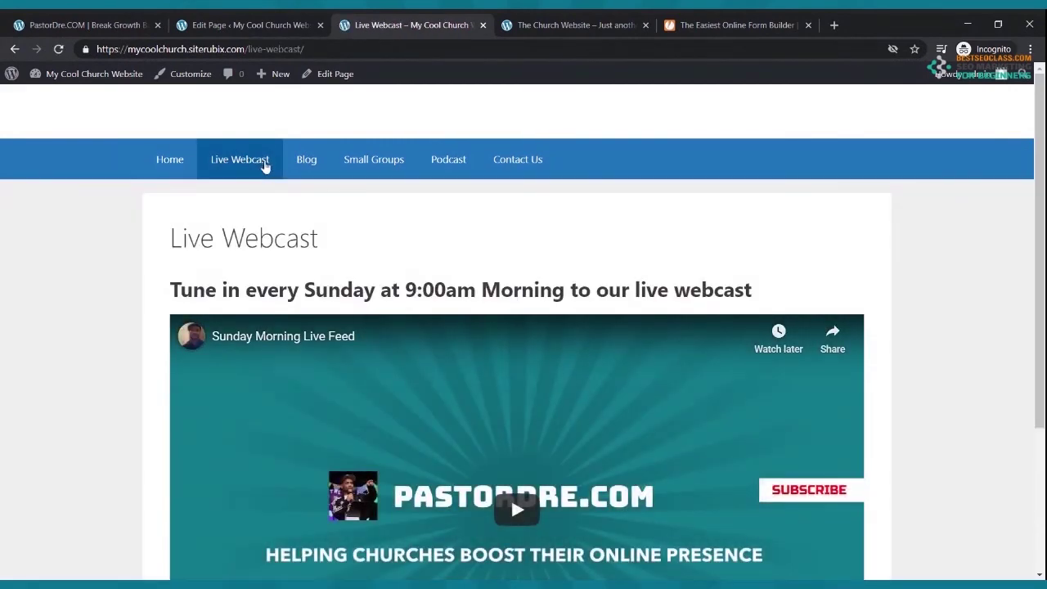
left_click(305, 166)
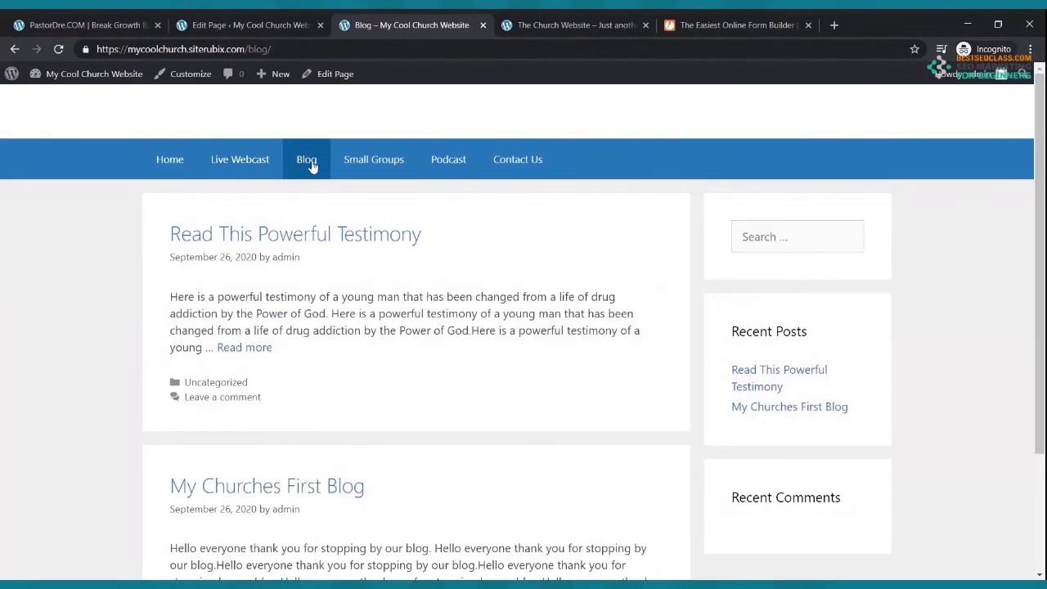
left_click(362, 167)
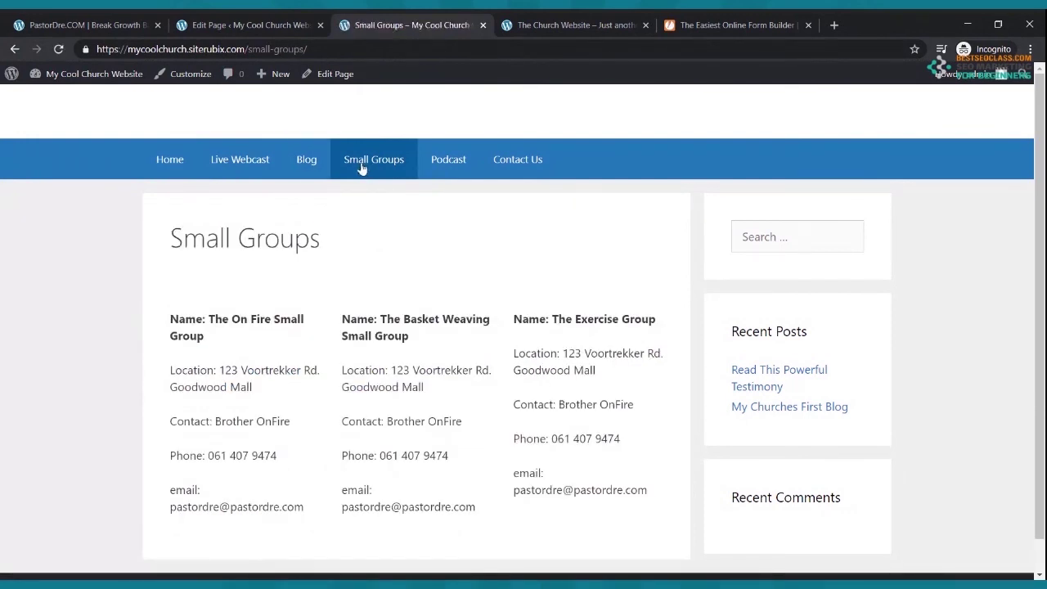
left_click(446, 162)
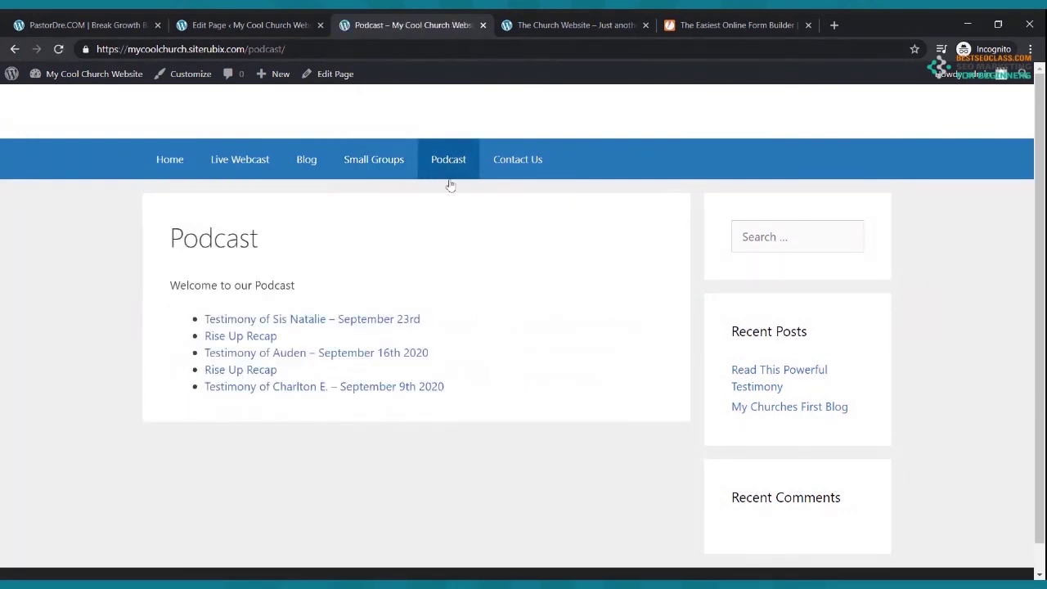
left_click(540, 165)
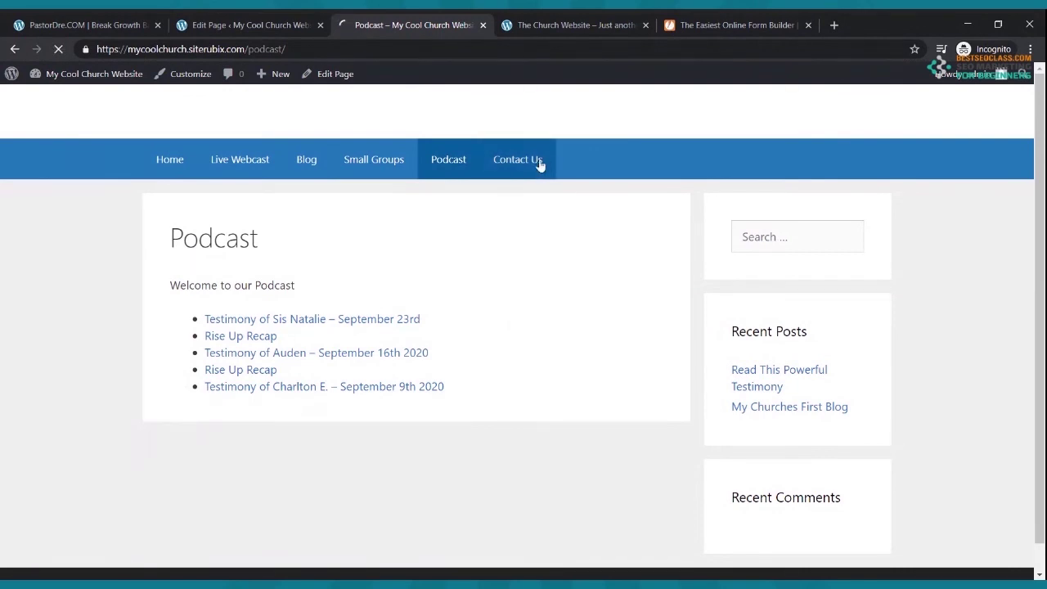
scroll(540, 166, "down", 2)
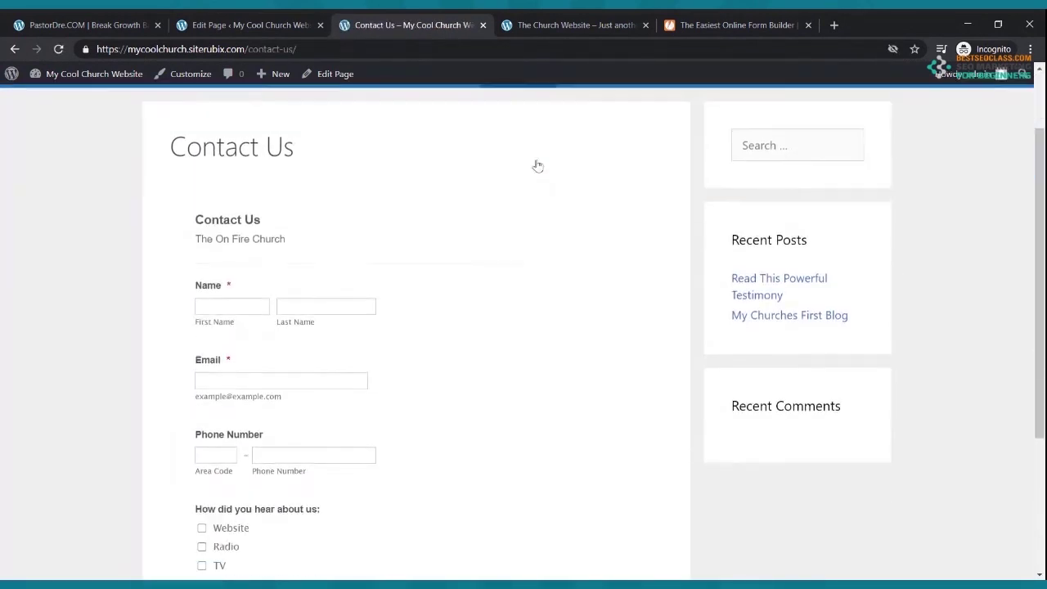